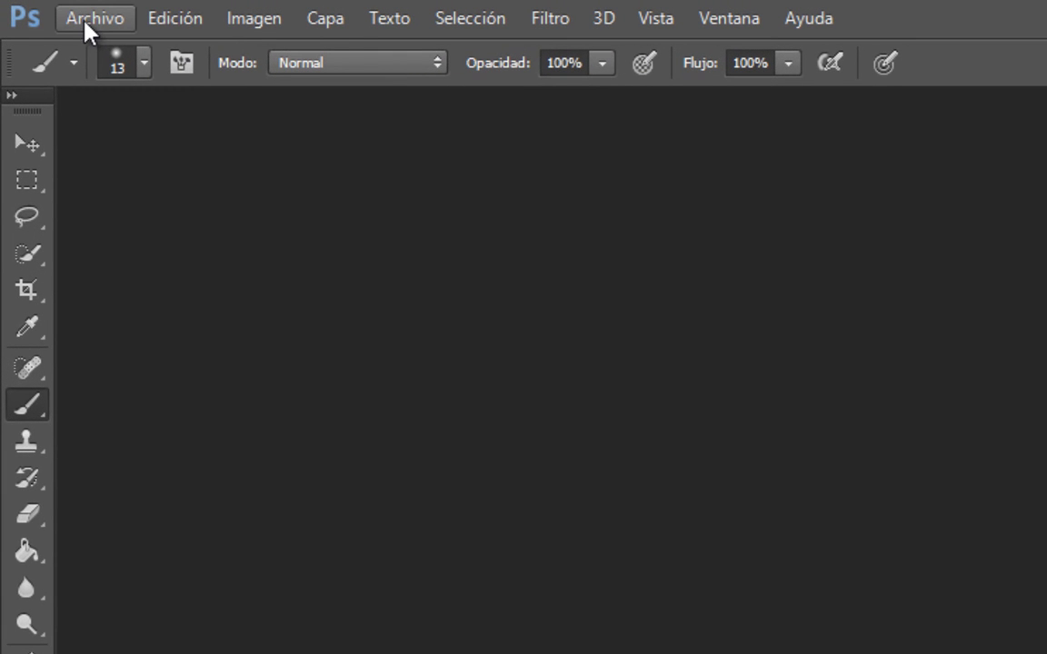
Step: Set up a new Papel internacional A4 document, 210 × 297 mm at 300 ppi
left_click(85, 25)
left_click(84, 51)
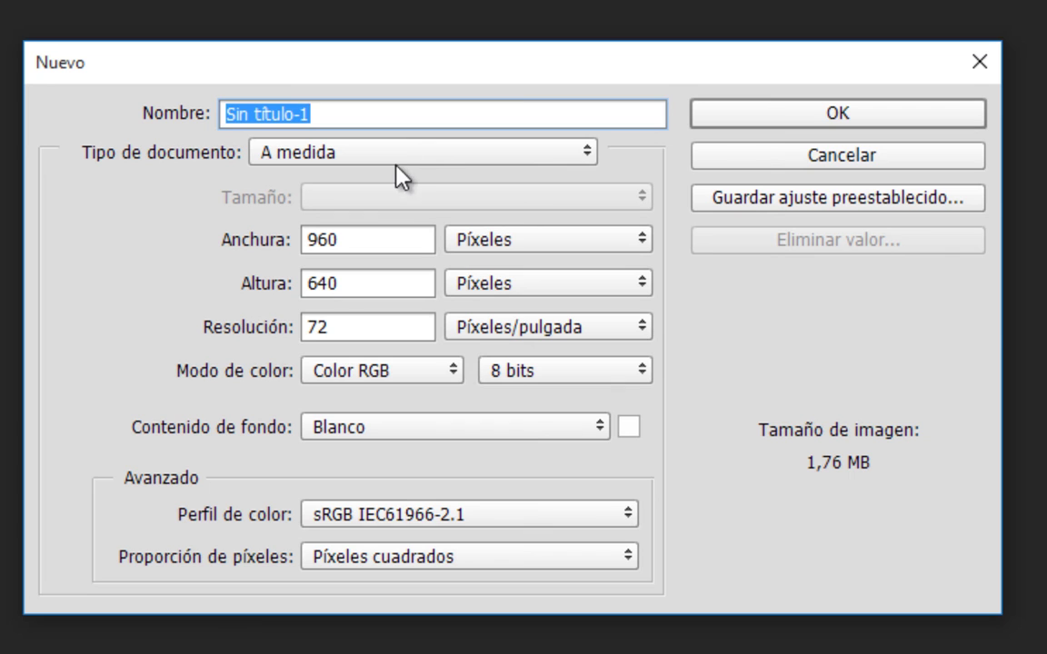
left_click(323, 153)
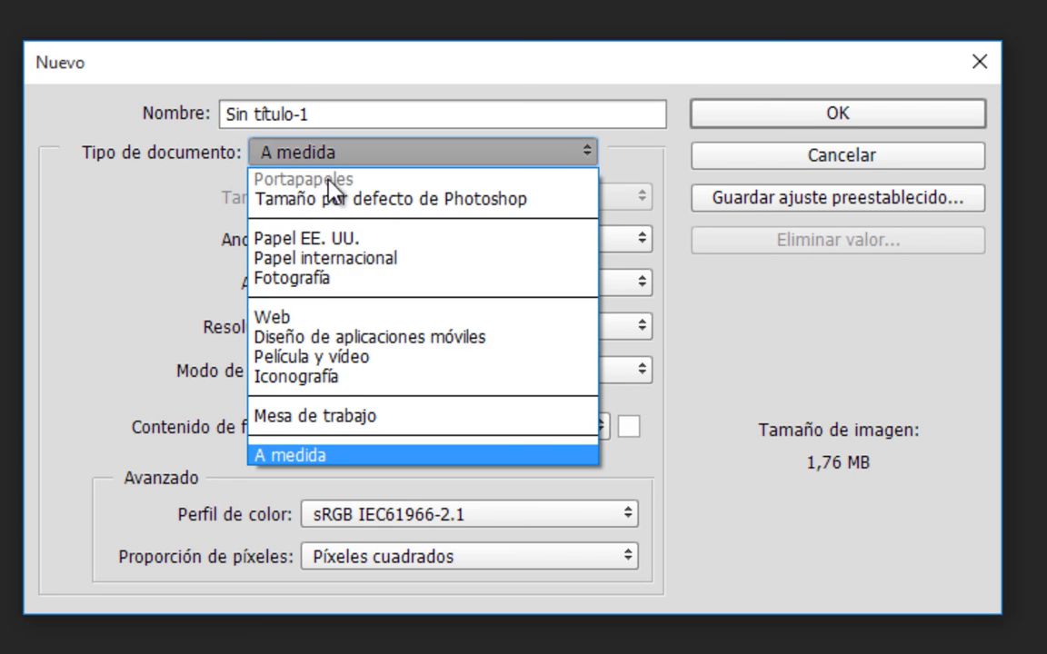
left_click(327, 259)
left_click(426, 199)
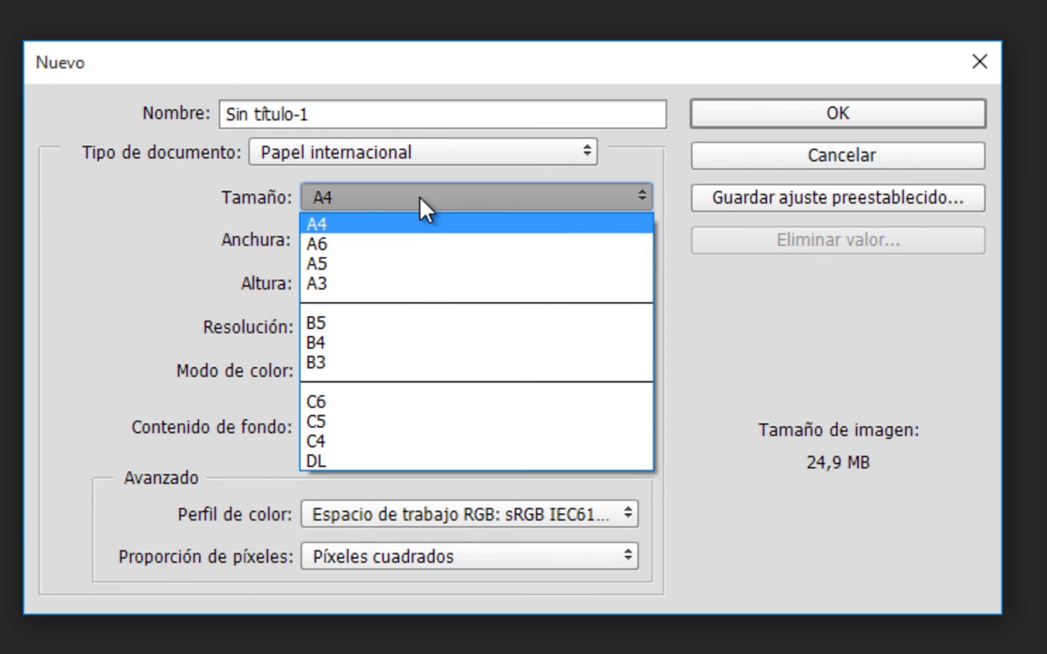
left_click(413, 225)
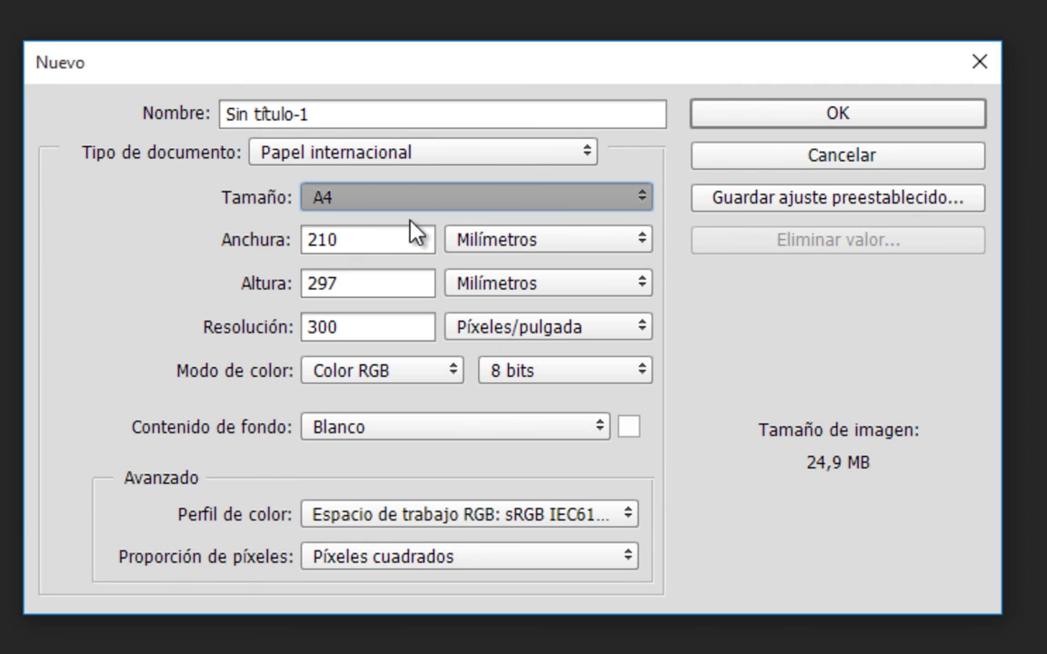
double_click(342, 242)
key("Tab")
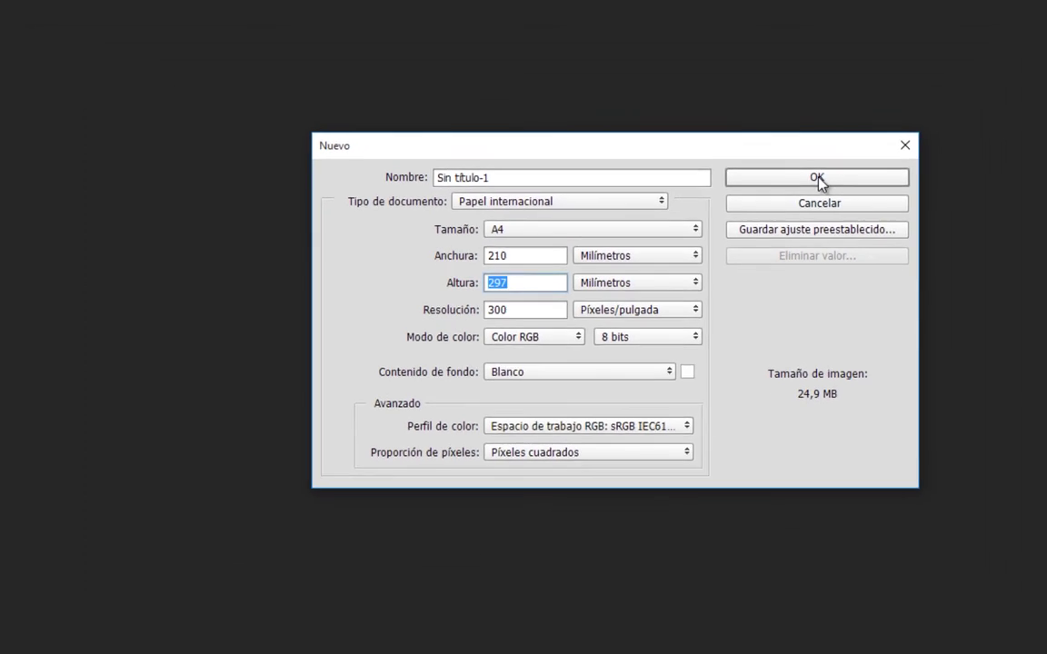
Step: Create blank document Sin título-1 and bring the Imágenes File Explorer window forward
left_click(838, 116)
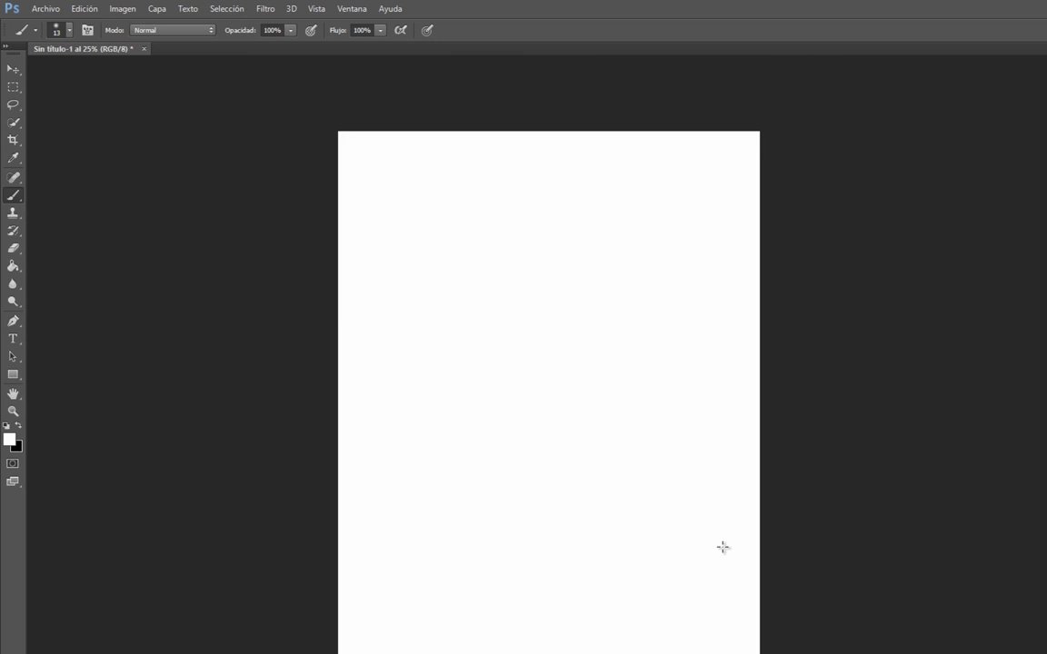
key("super")
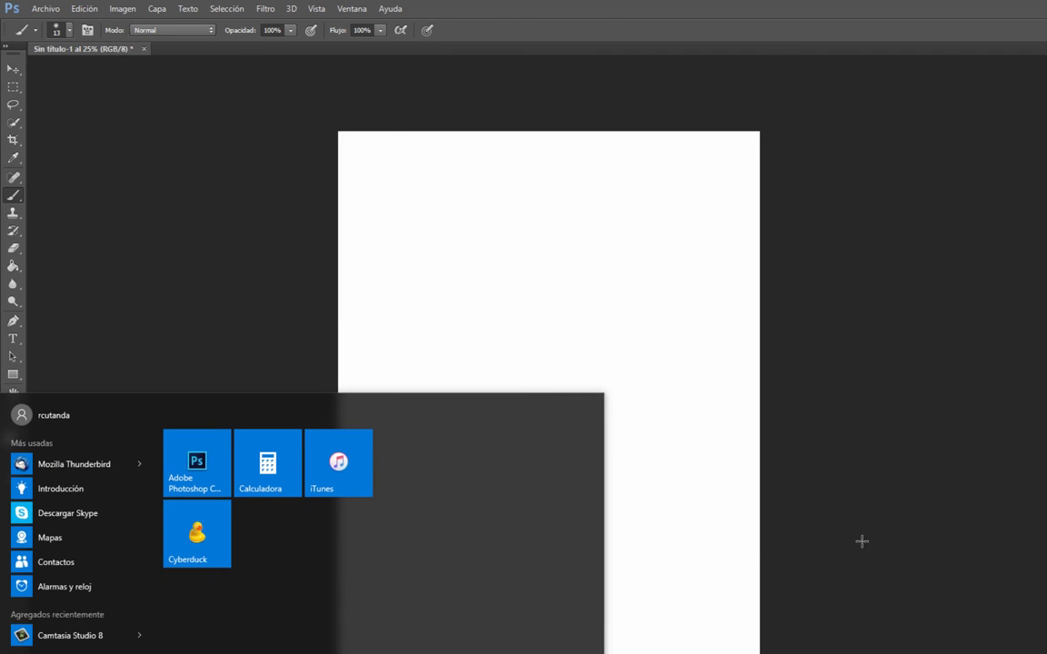
key("super")
key("alt+Tab")
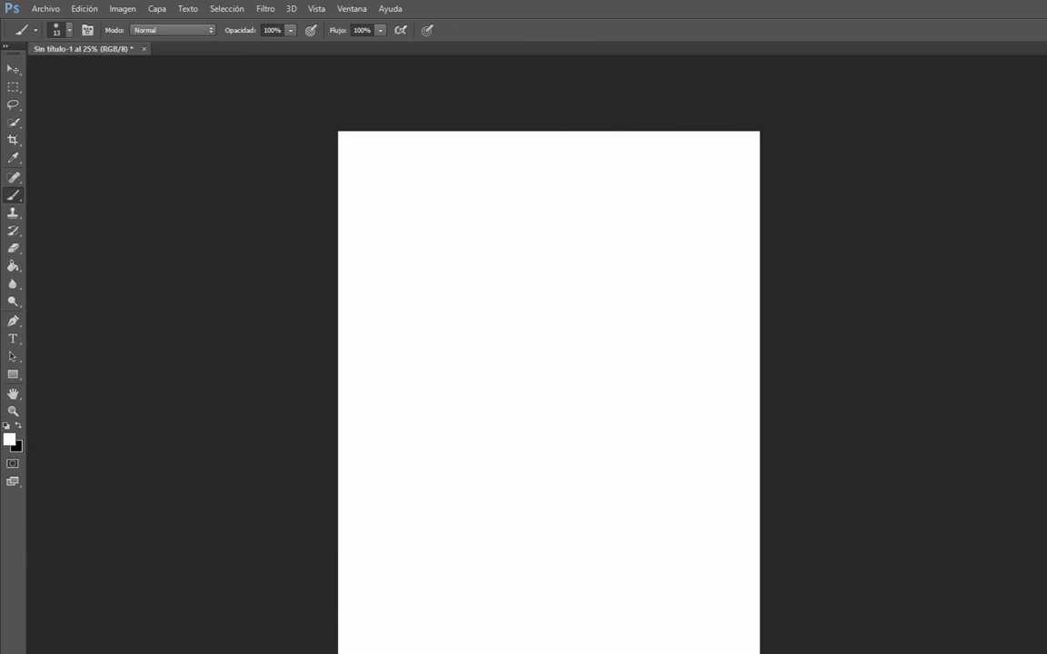
key("alt+Tab")
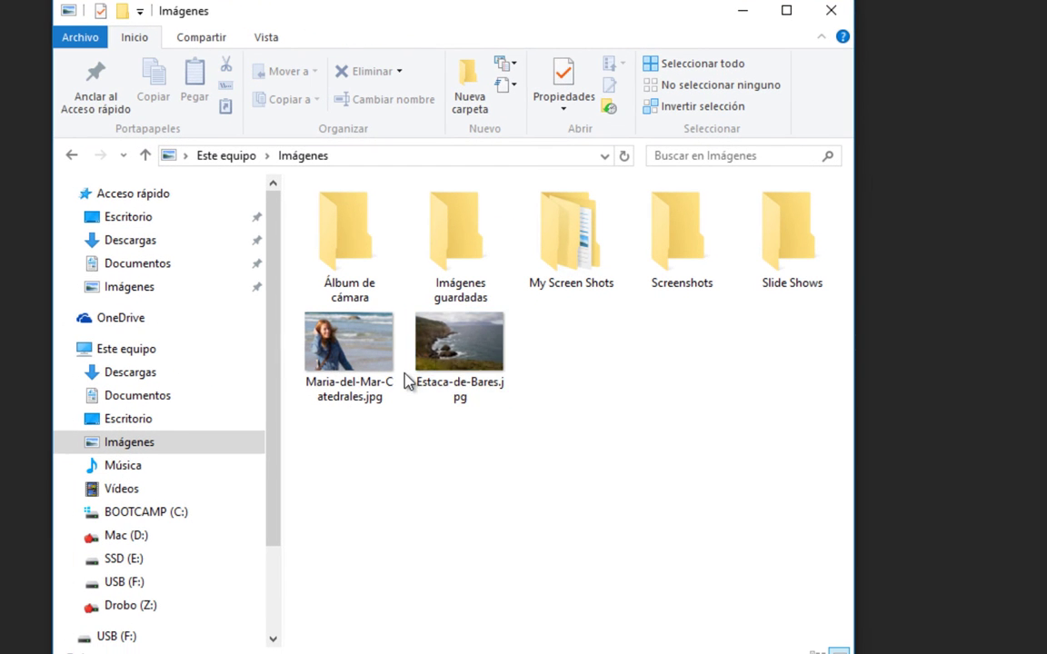
Step: Open Estaca-de-Bares.jpg with Adobe Photoshop CC 2015 through Open with > Choose another app
right_click(449, 346)
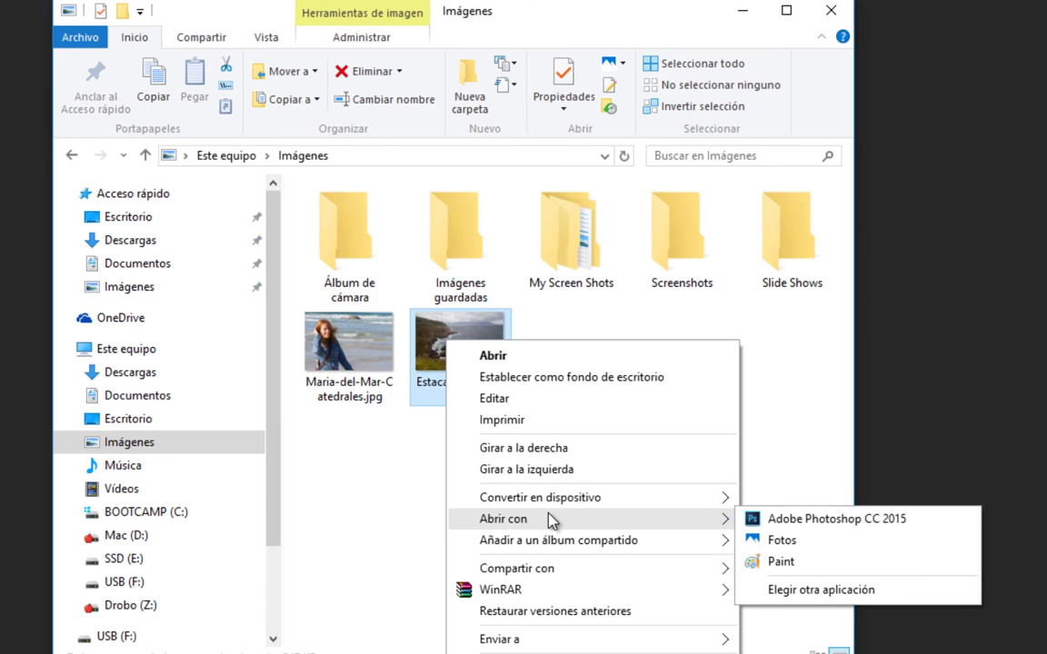
mouse_move(503, 519)
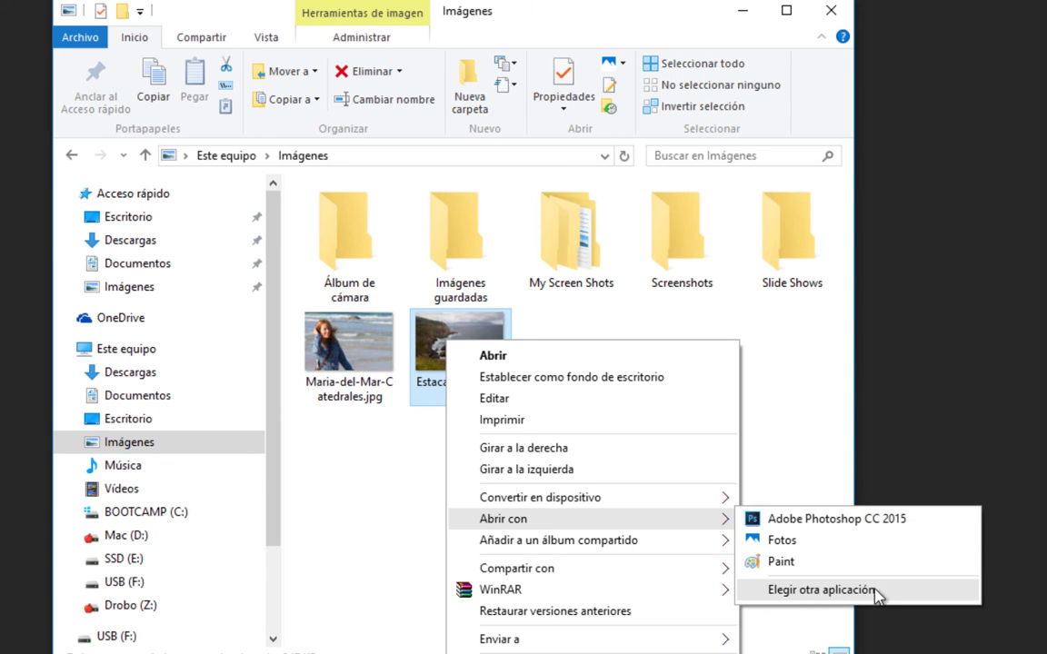
left_click(799, 592)
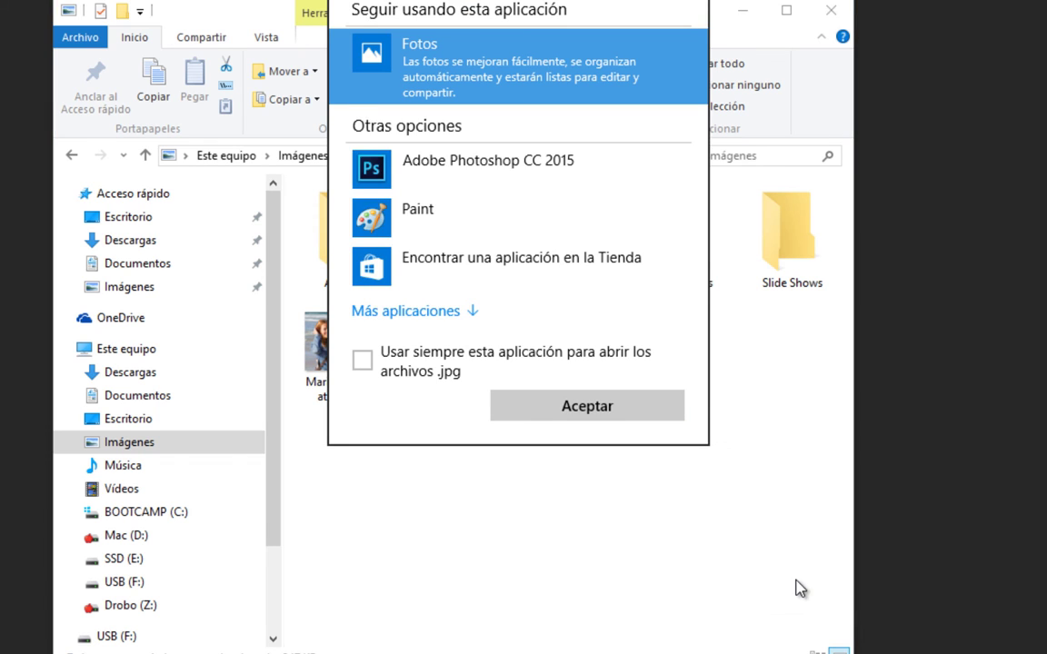
left_click(477, 178)
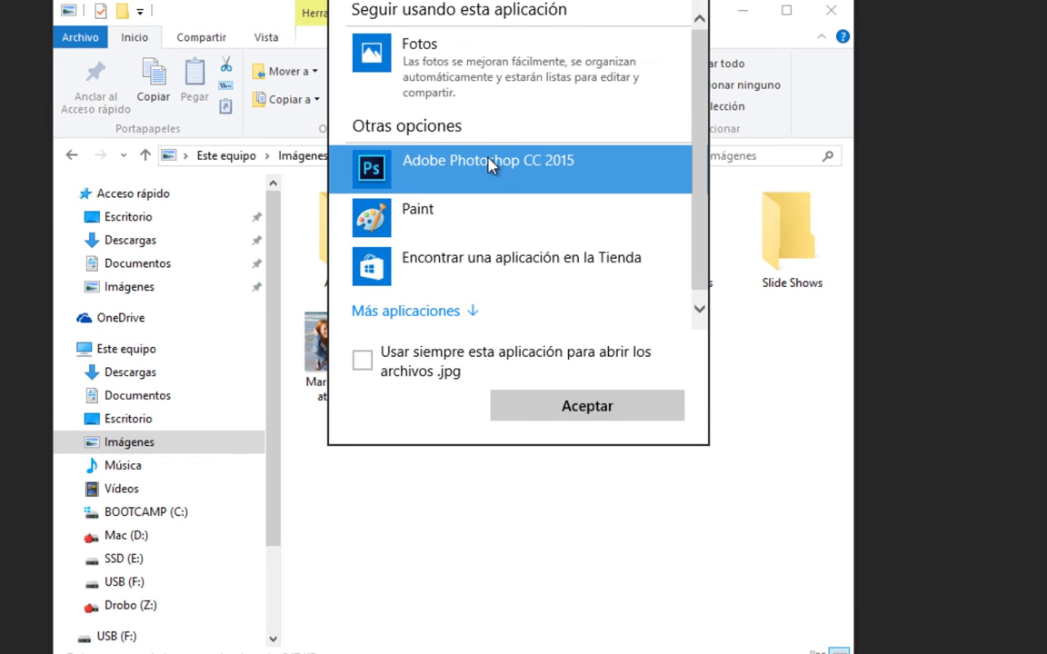
left_click(589, 409)
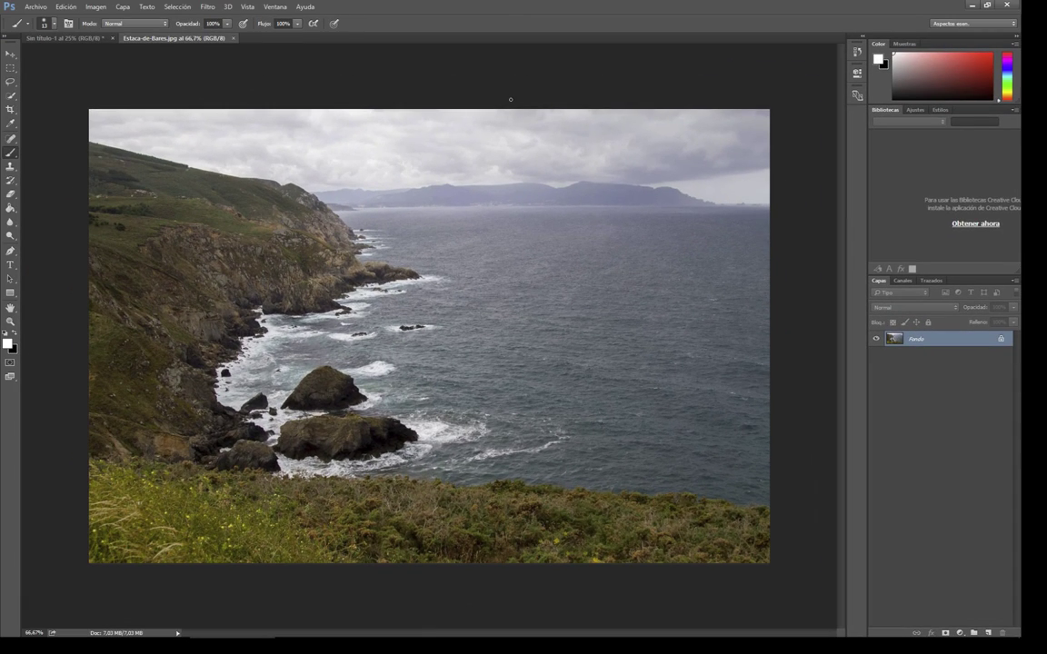
Step: Select all of the Estaca-de-Bares photo and copy it
left_click(67, 39)
left_click(170, 38)
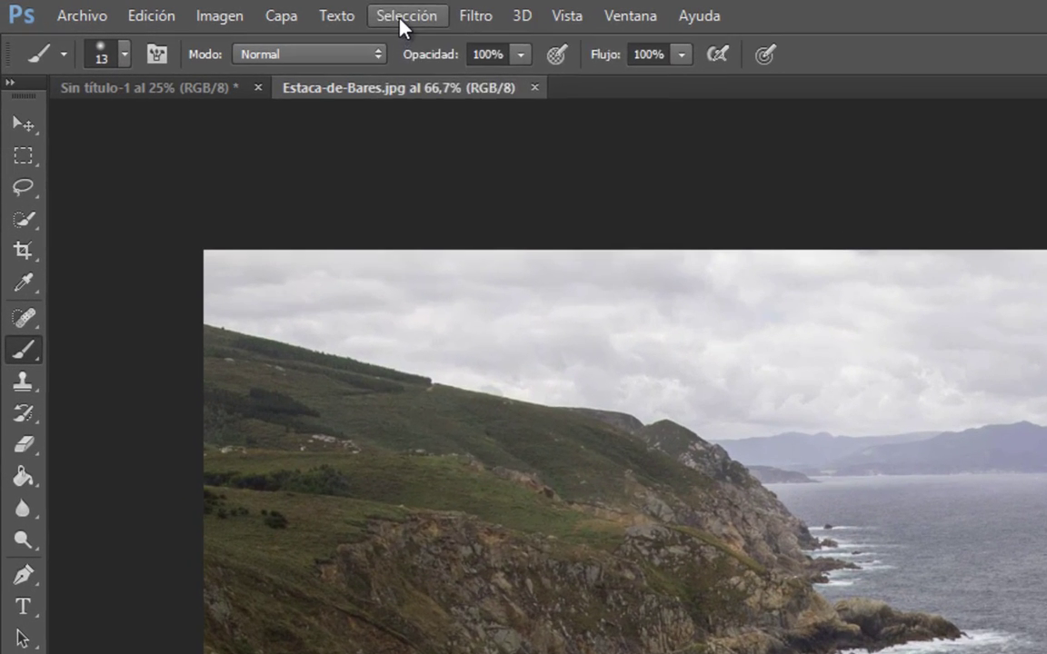
left_click(175, 7)
left_click(407, 41)
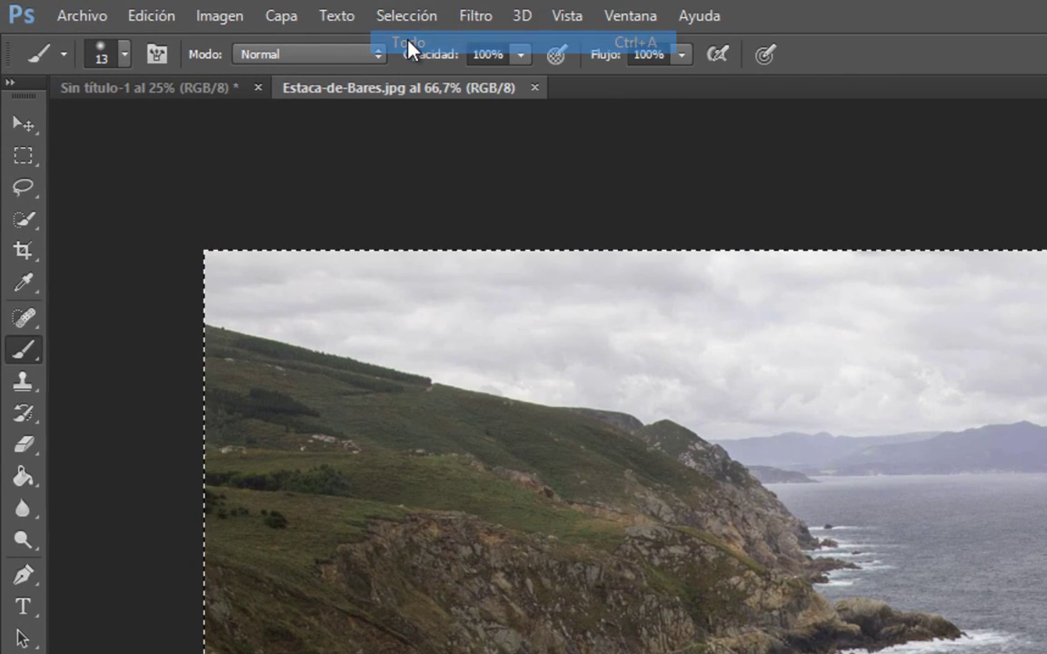
left_click(152, 15)
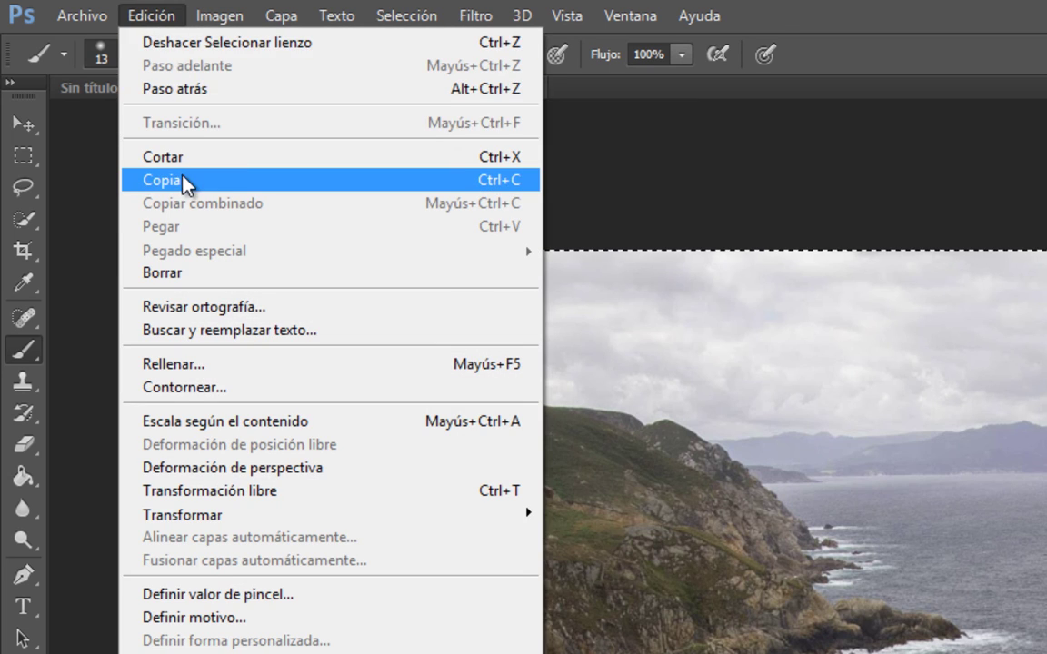
left_click(181, 178)
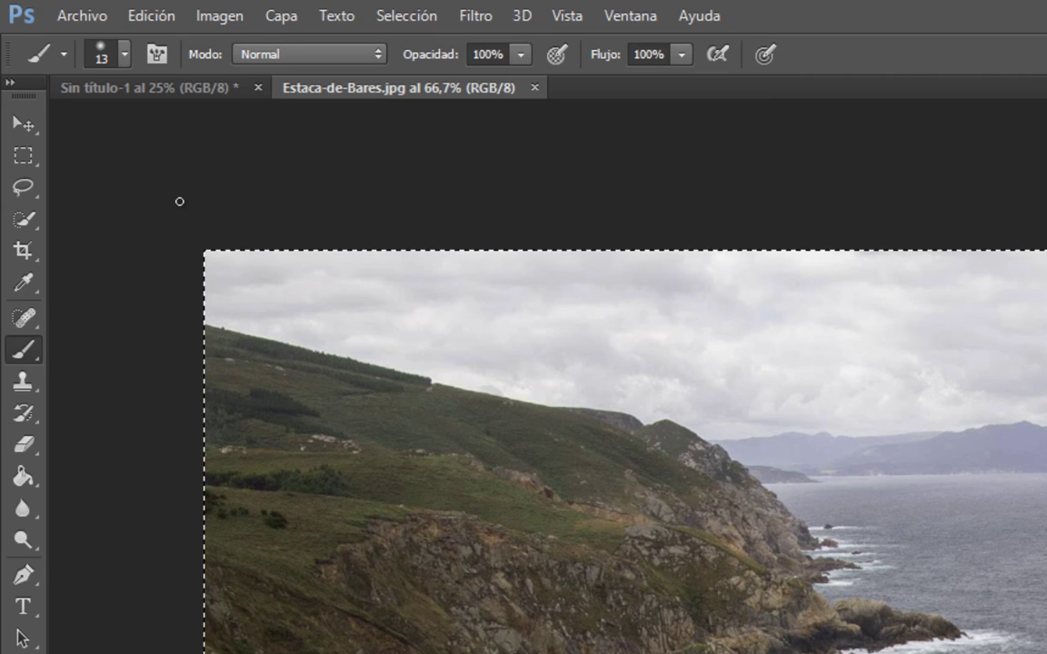
Step: Paste the copied coast photo into Sin título-1 as new layer Capa 1
left_click(402, 16)
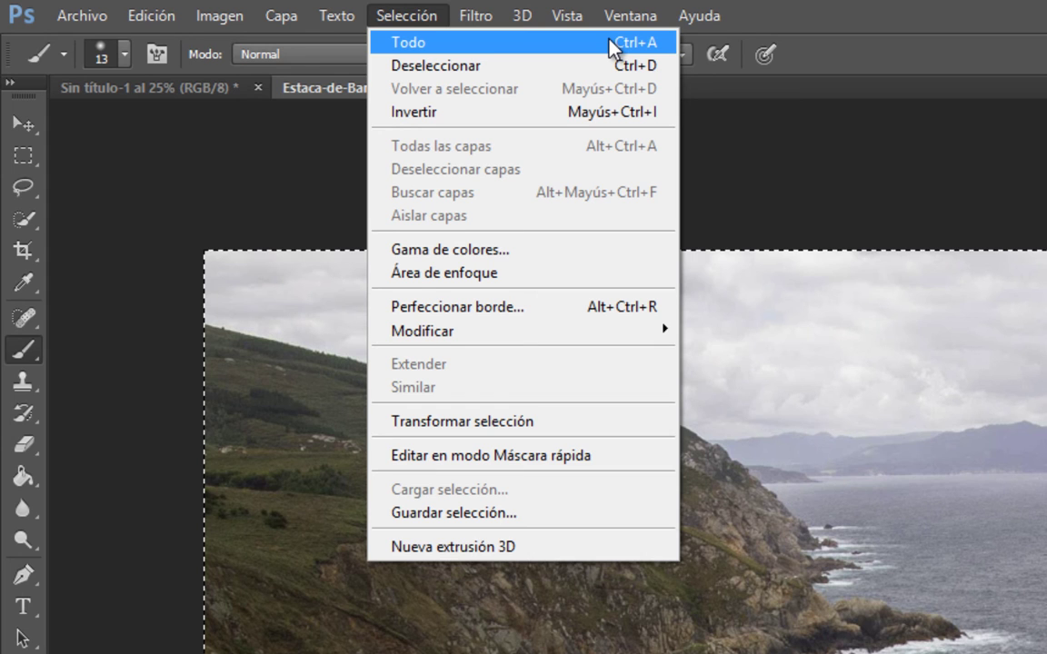
left_click(637, 42)
left_click(151, 16)
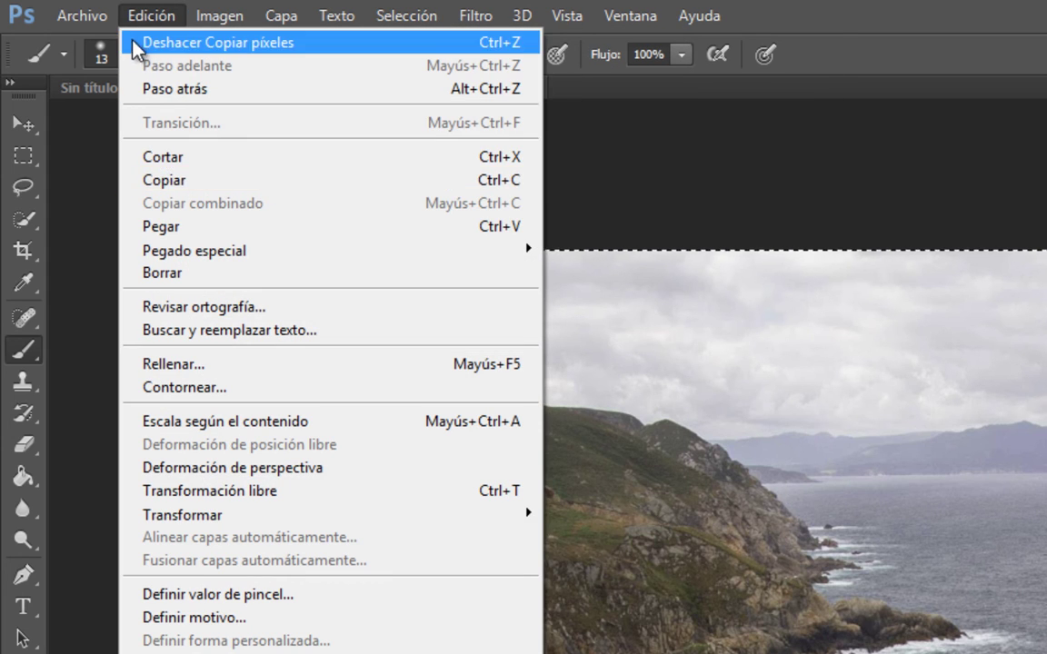
key("Left")
key("Escape")
left_click(161, 88)
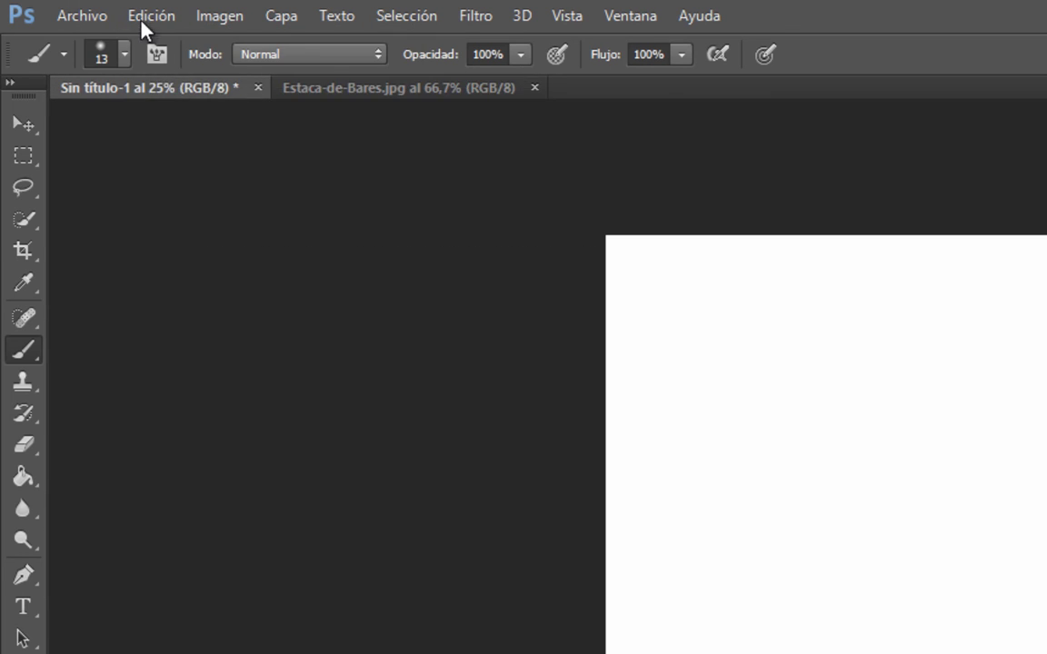
left_click(146, 18)
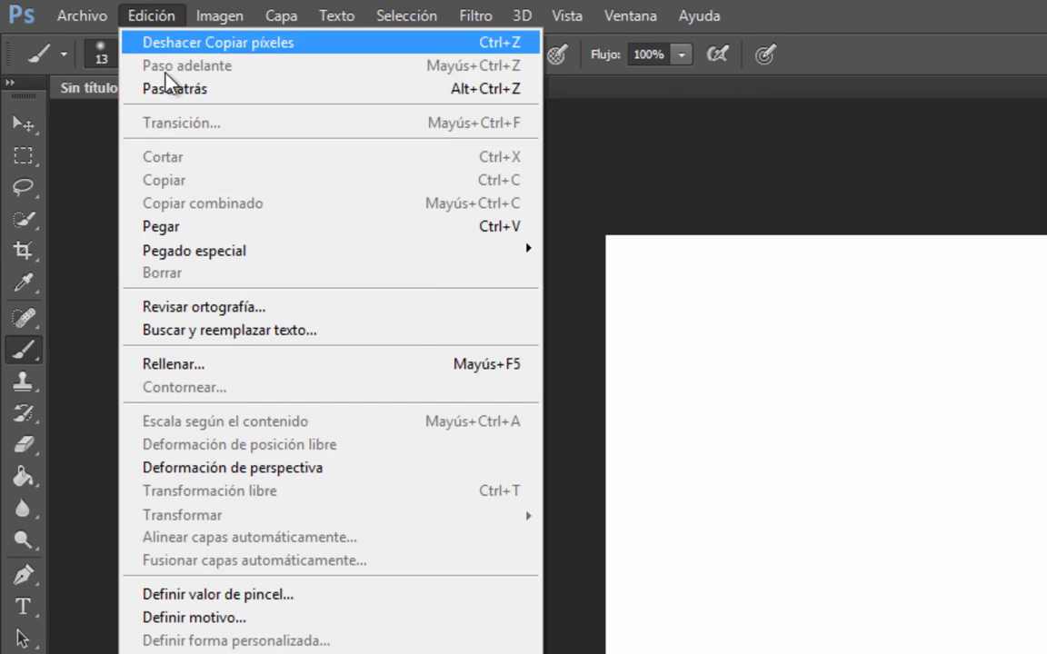
left_click(215, 233)
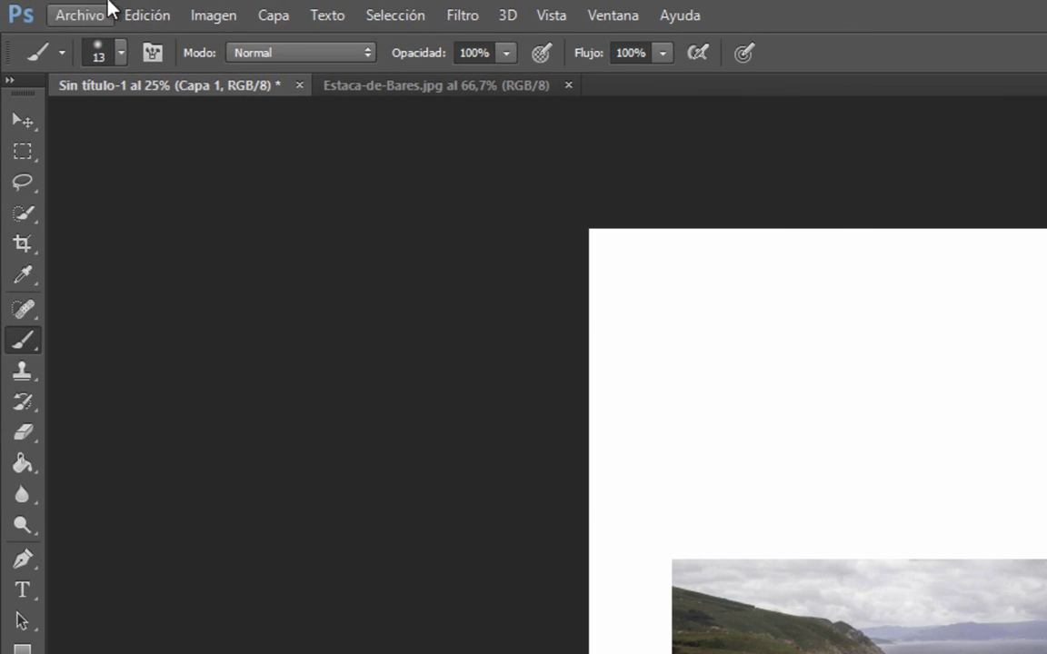
Step: Free-transform the pasted coast photo to about 7.37 × 4.9 inches and commit it
left_click(112, 11)
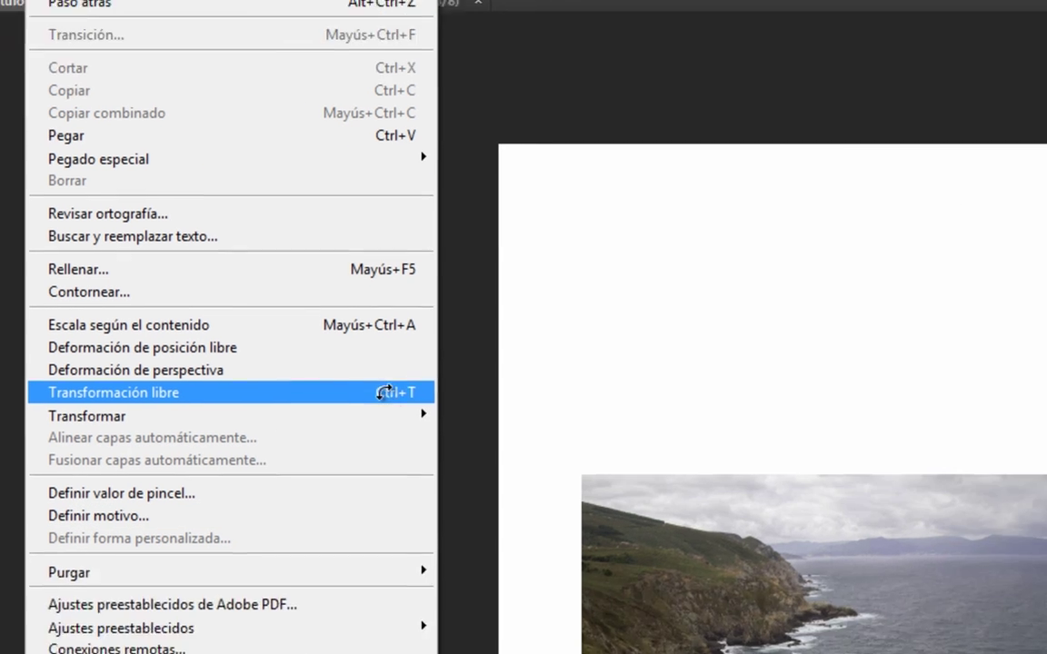
left_click(484, 479)
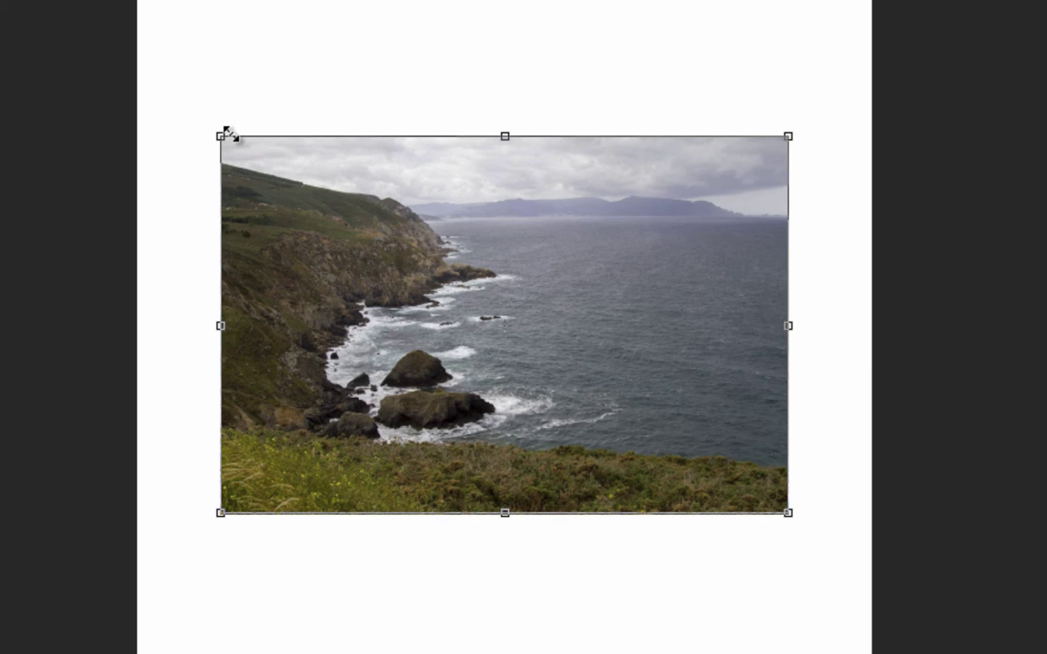
mouse_move(219, 137)
left_mouse_down()
mouse_move(339, 393)
mouse_move(236, 180)
mouse_move(343, 348)
left_mouse_up()
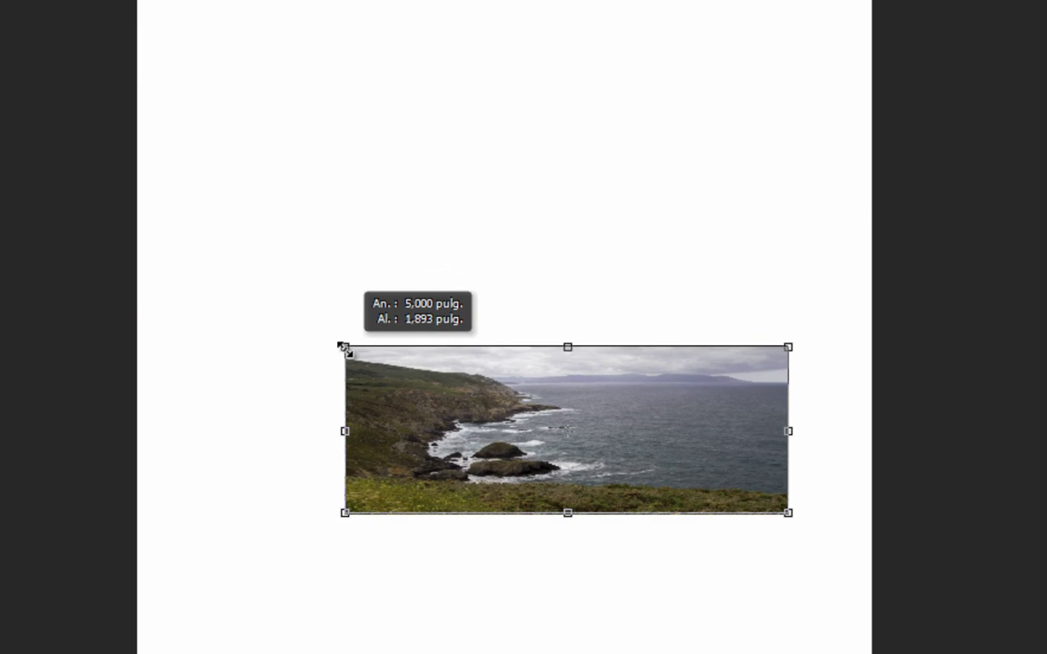
mouse_move(343, 348)
left_mouse_down()
mouse_move(77, 117)
mouse_move(200, 141)
mouse_move(463, 262)
mouse_move(61, 90)
mouse_move(668, 303)
mouse_move(0, 0)
mouse_move(169, 37)
mouse_move(0, 0)
mouse_move(190, 58)
mouse_move(142, 68)
left_mouse_up()
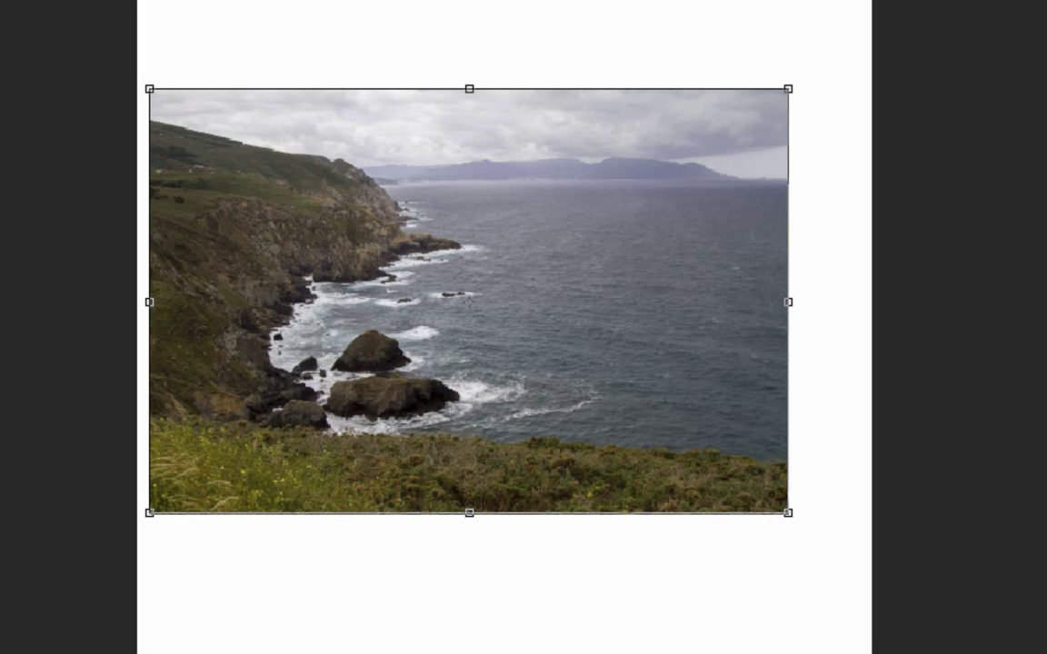
key("Return")
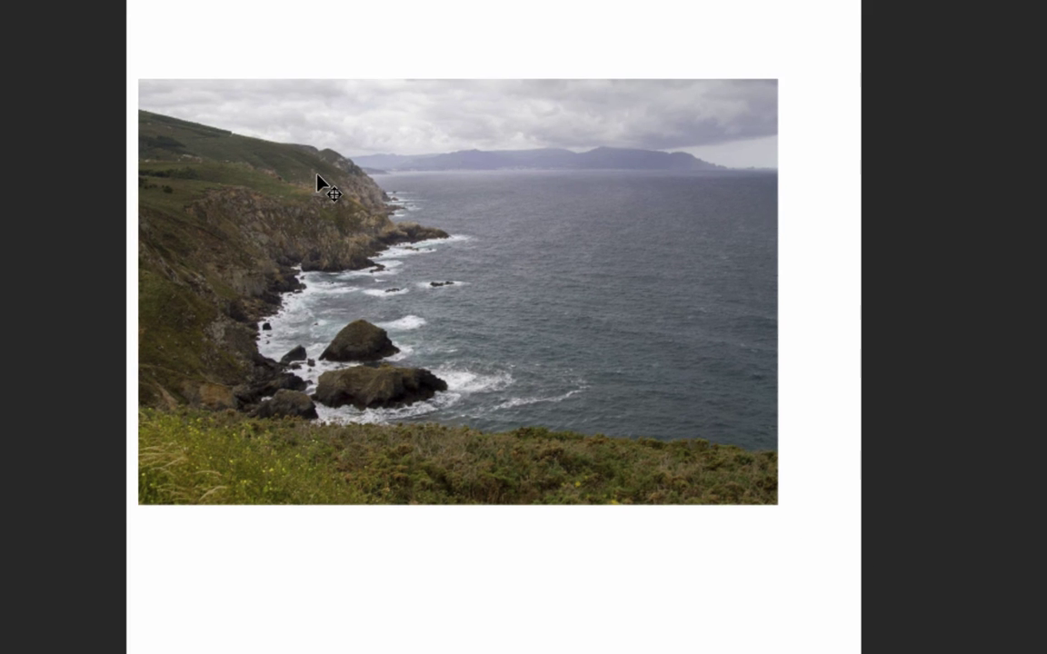
left_click(390, 200)
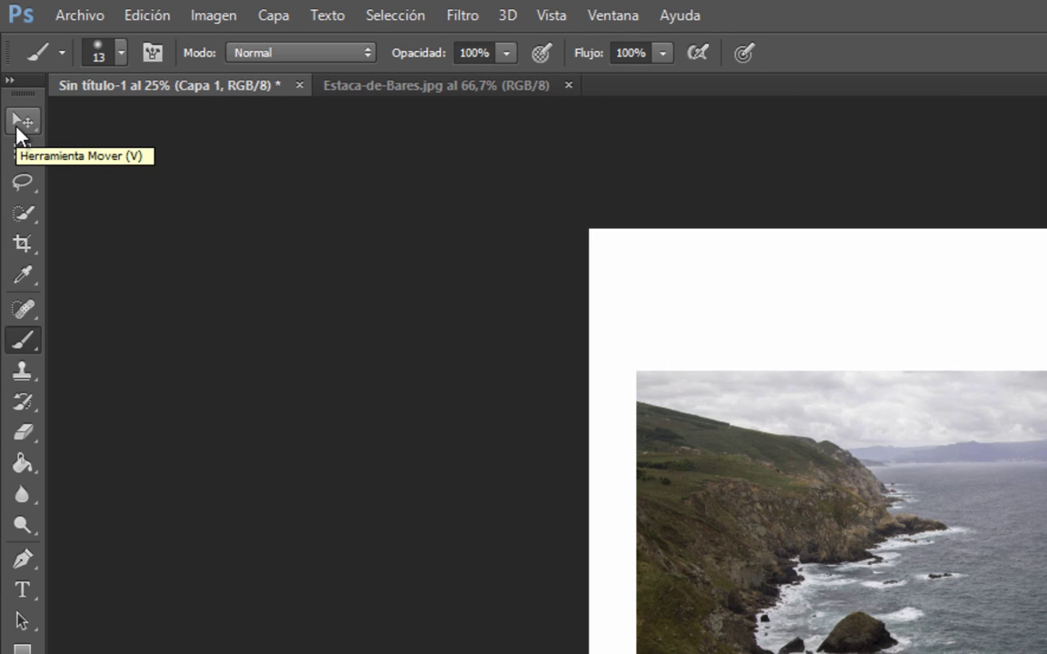
Step: Drag the coast photo with the Move tool, leaving it slightly higher on the page
left_click(16, 130)
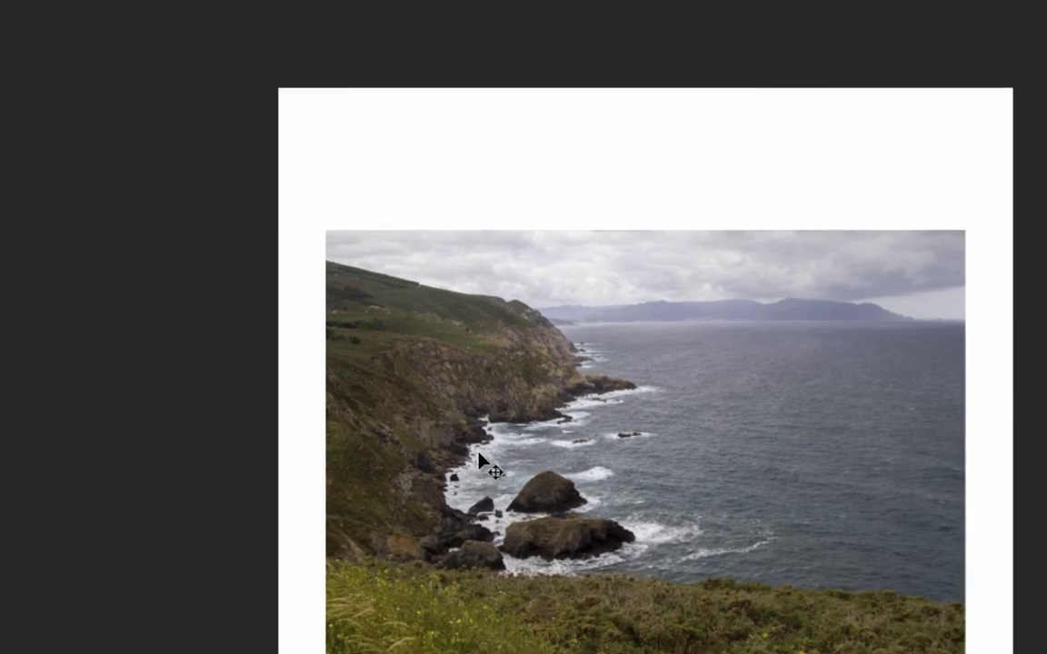
mouse_move(429, 405)
left_mouse_down()
mouse_move(574, 644)
mouse_move(513, 437)
mouse_move(525, 436)
left_mouse_up()
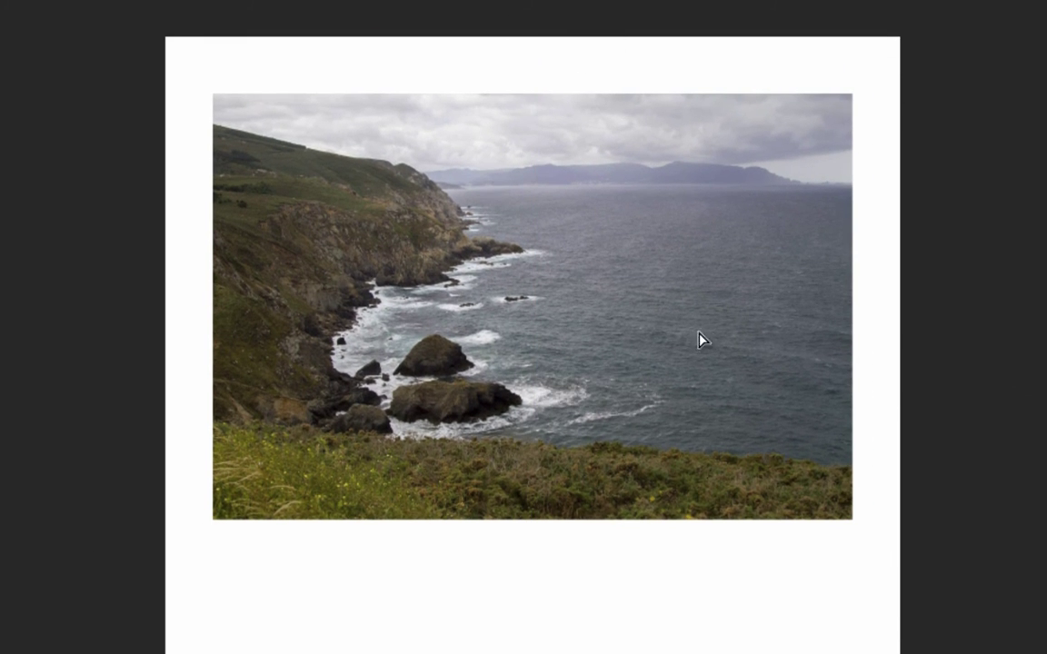
left_click_drag(700, 340, 708, 333)
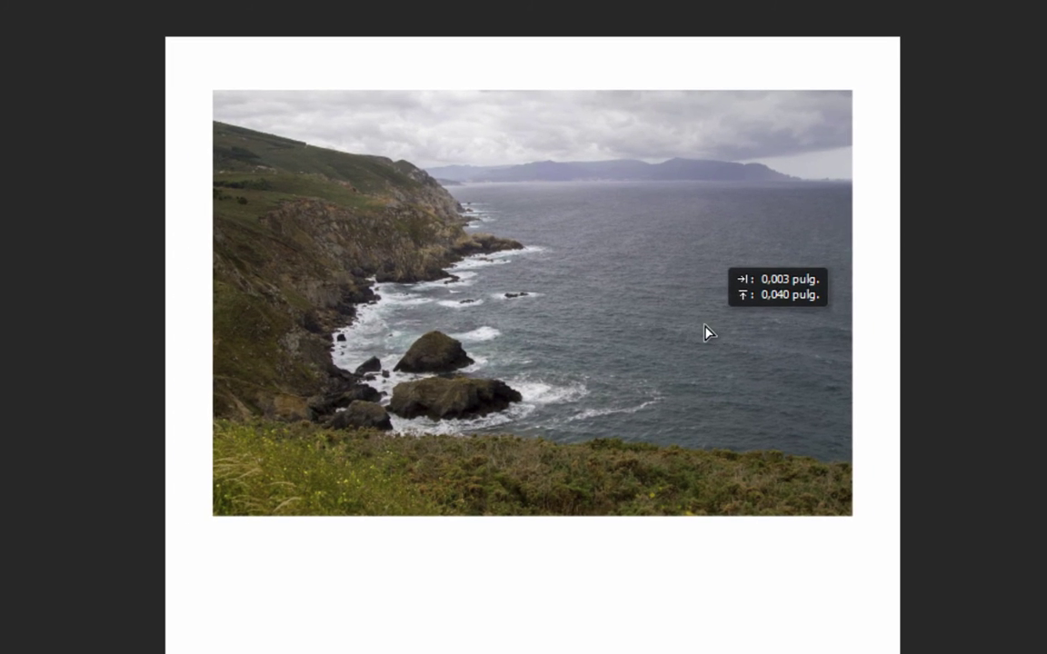
mouse_move(708, 334)
left_mouse_down()
mouse_move(696, 329)
mouse_move(702, 319)
left_mouse_up()
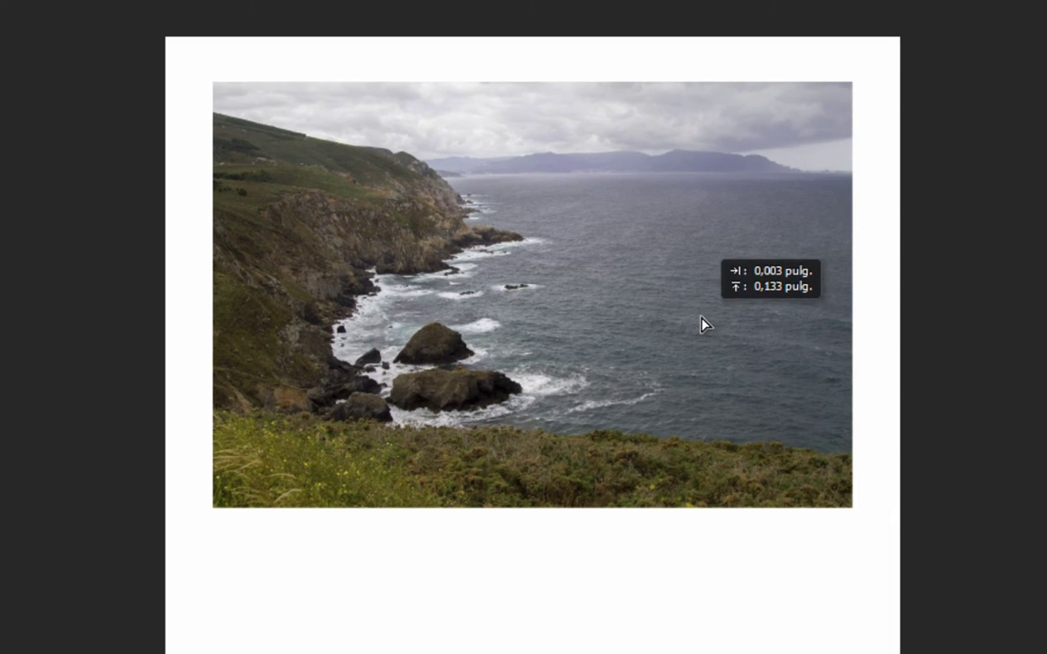
left_click_drag(701, 317, 711, 322)
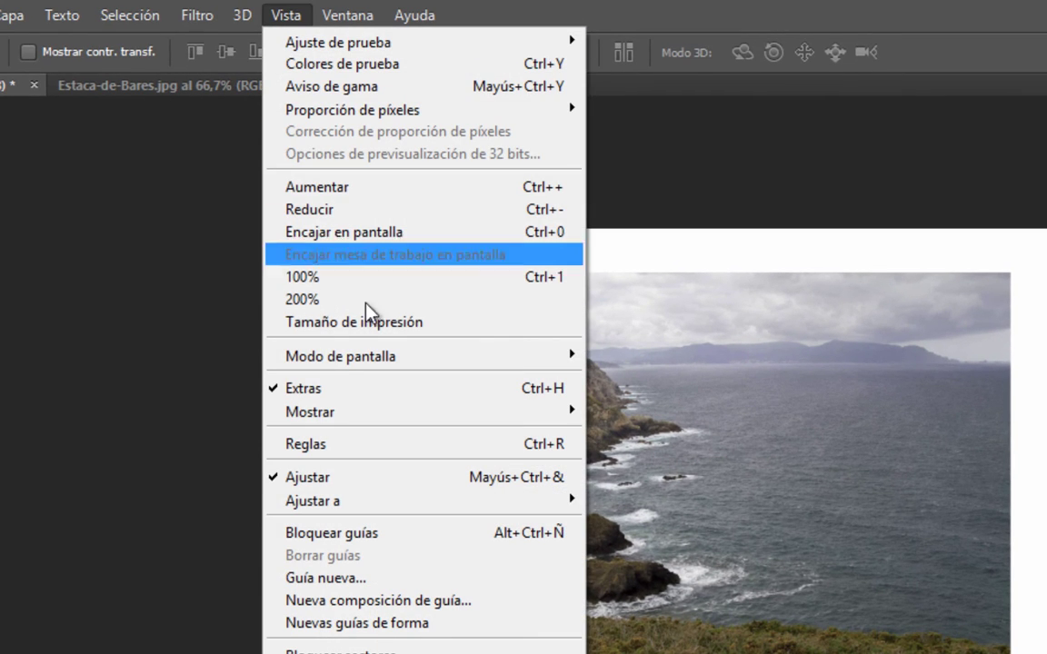
Step: Nudge the coast photo slightly left so it sits with an even top margin
left_click(351, 476)
mouse_move(680, 502)
left_mouse_down()
mouse_move(634, 511)
mouse_move(684, 460)
mouse_move(727, 477)
mouse_move(670, 494)
left_mouse_up()
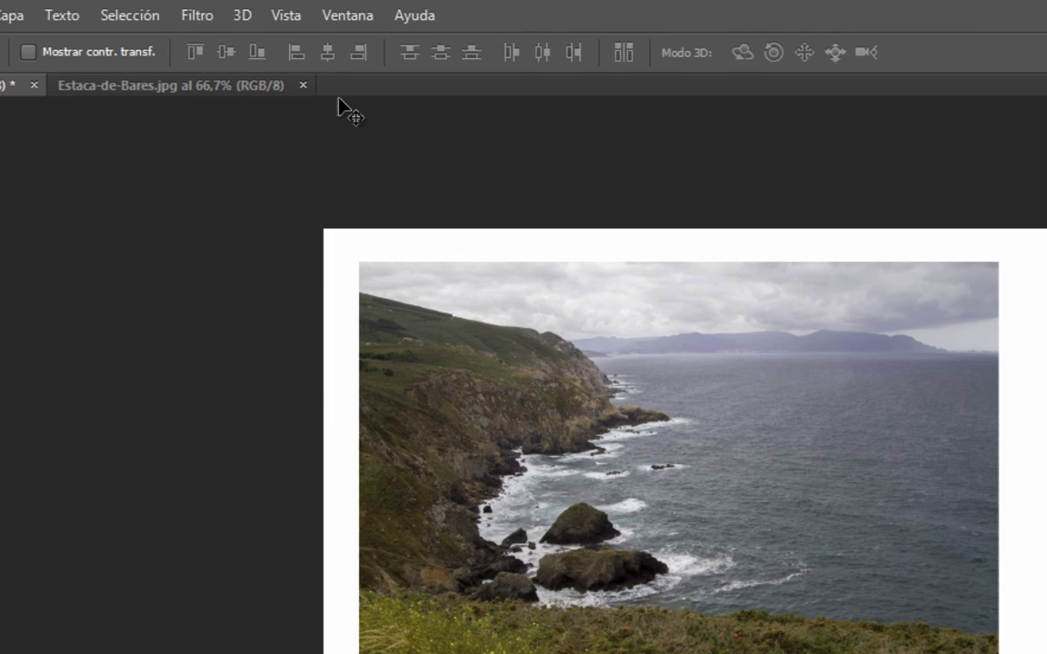
left_click(345, 15)
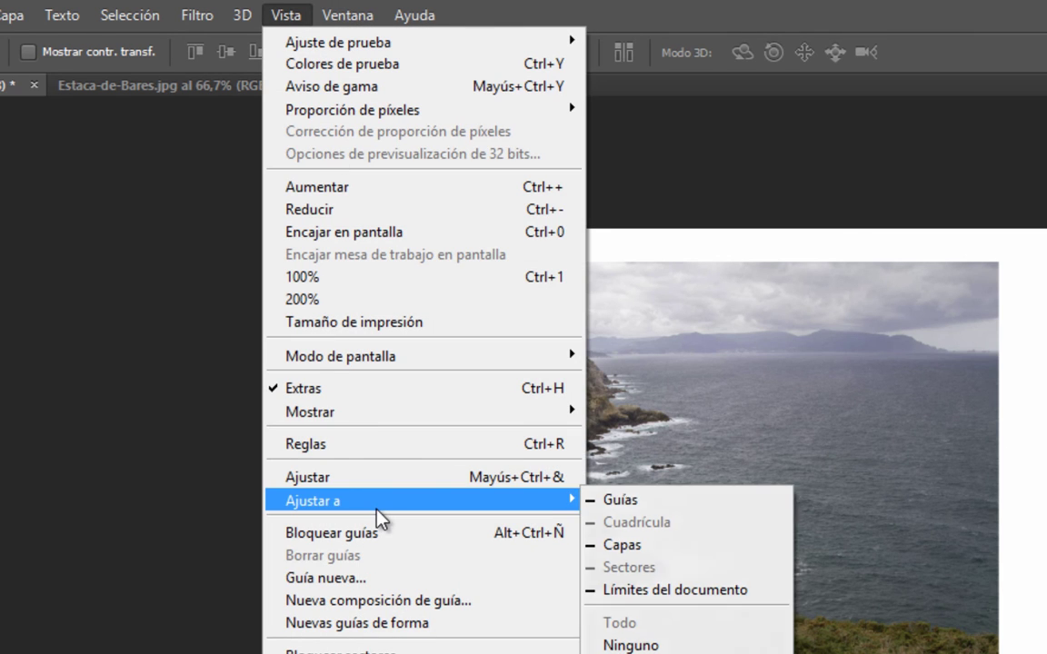
mouse_move(310, 412)
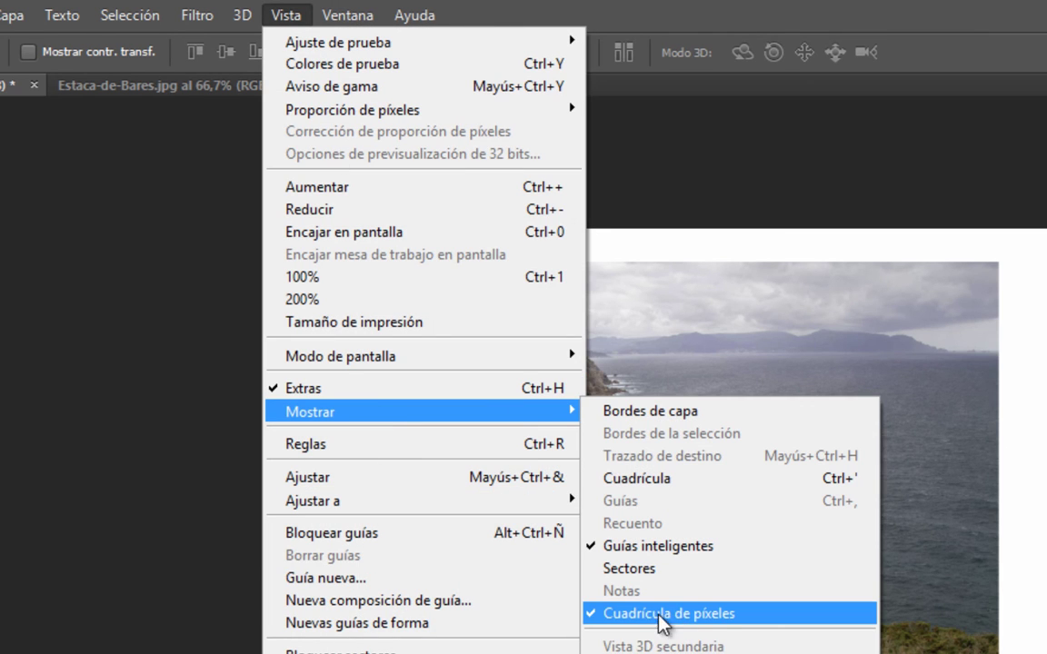
left_click(704, 320)
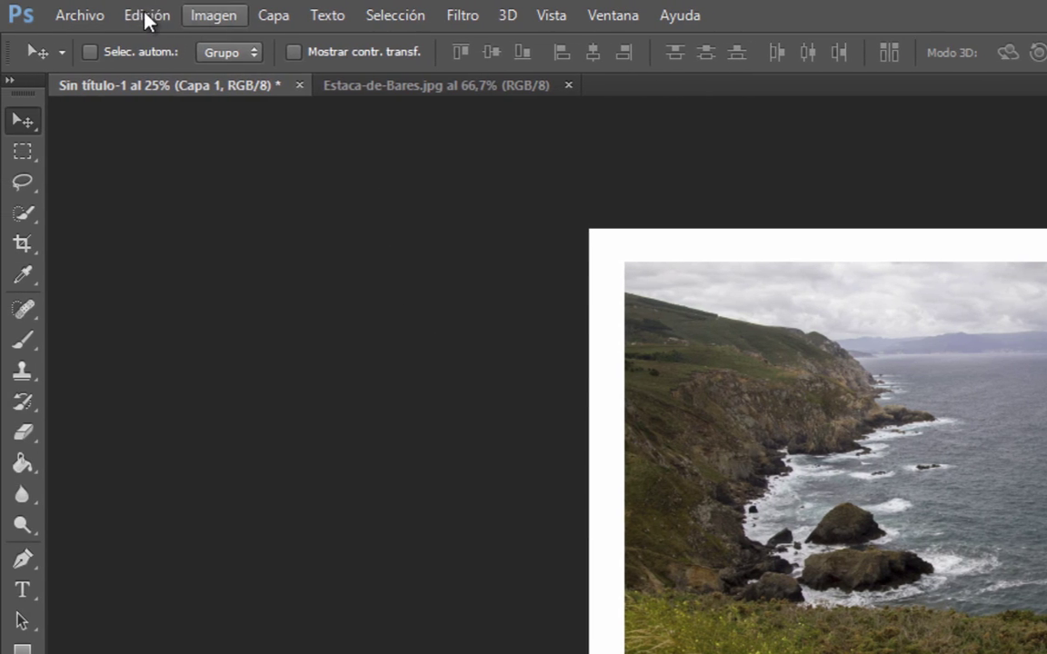
Step: Enable Zoom con rueda de desplazamiento in the Herramientas preferences
left_click(143, 16)
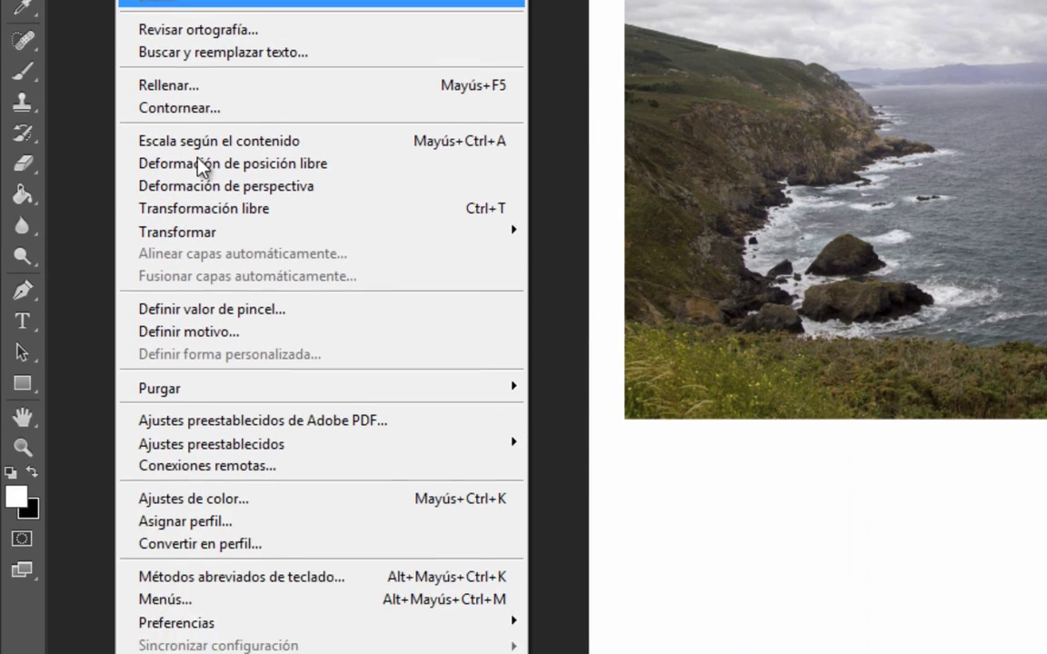
mouse_move(318, 507)
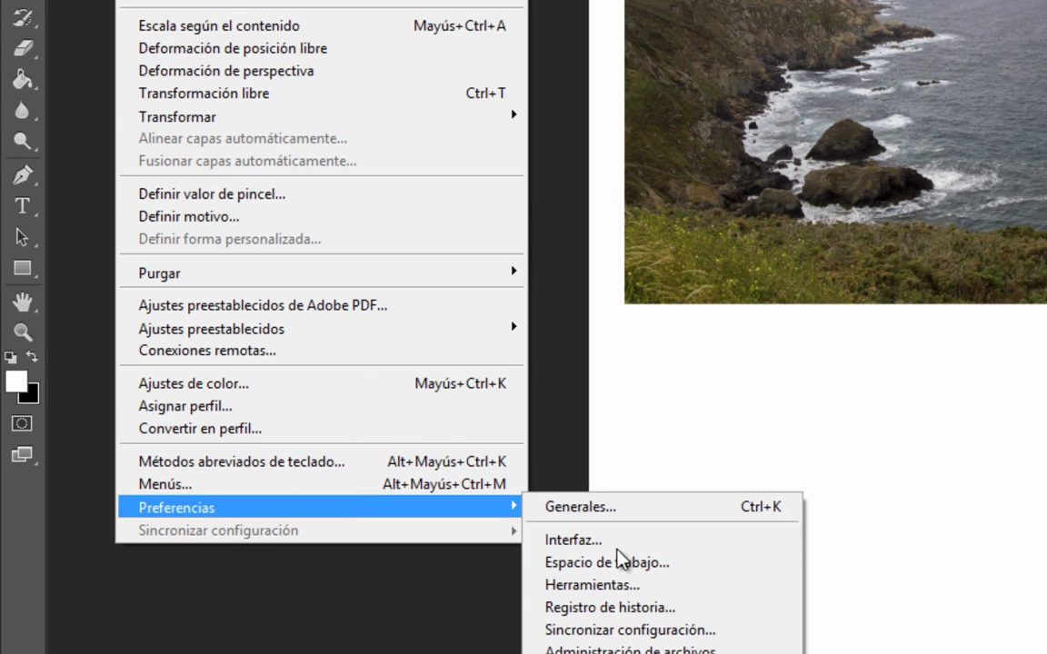
left_click(621, 591)
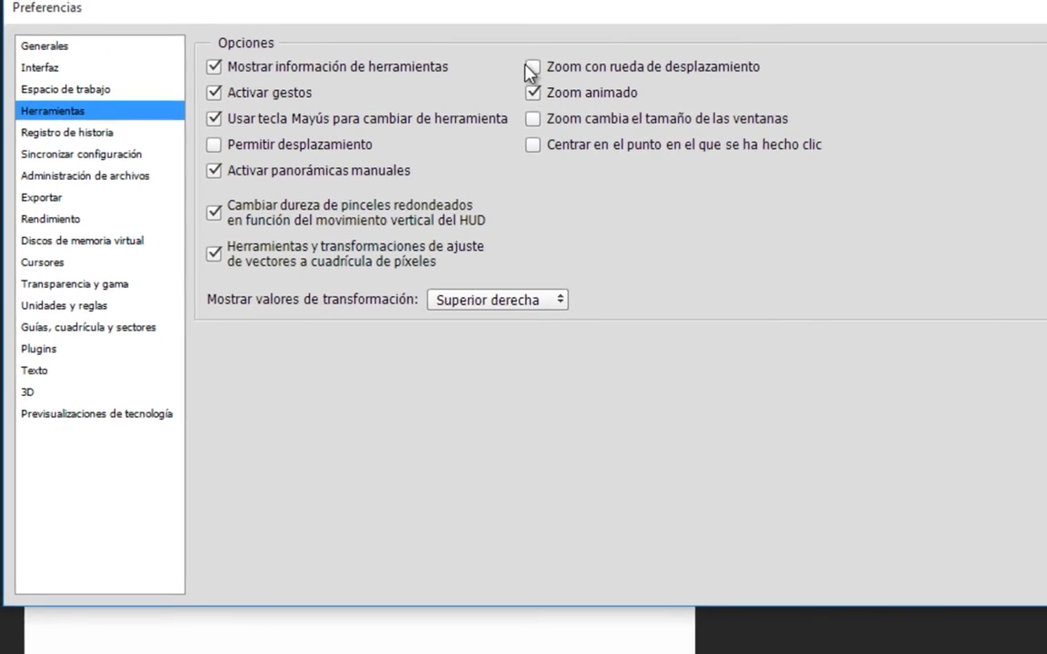
left_click(595, 68)
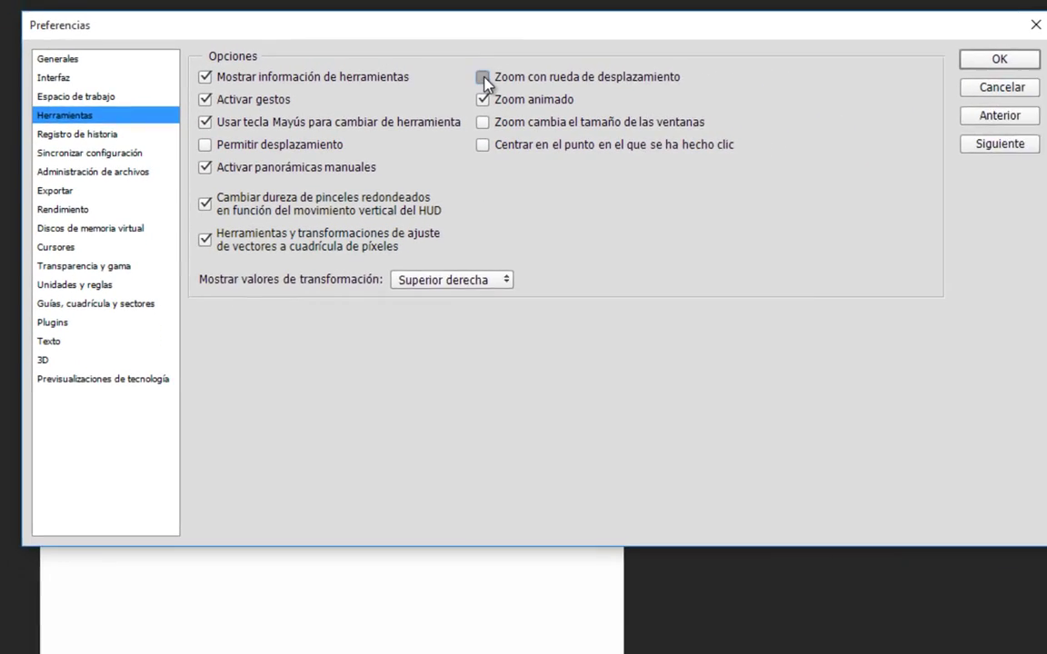
left_click(974, 66)
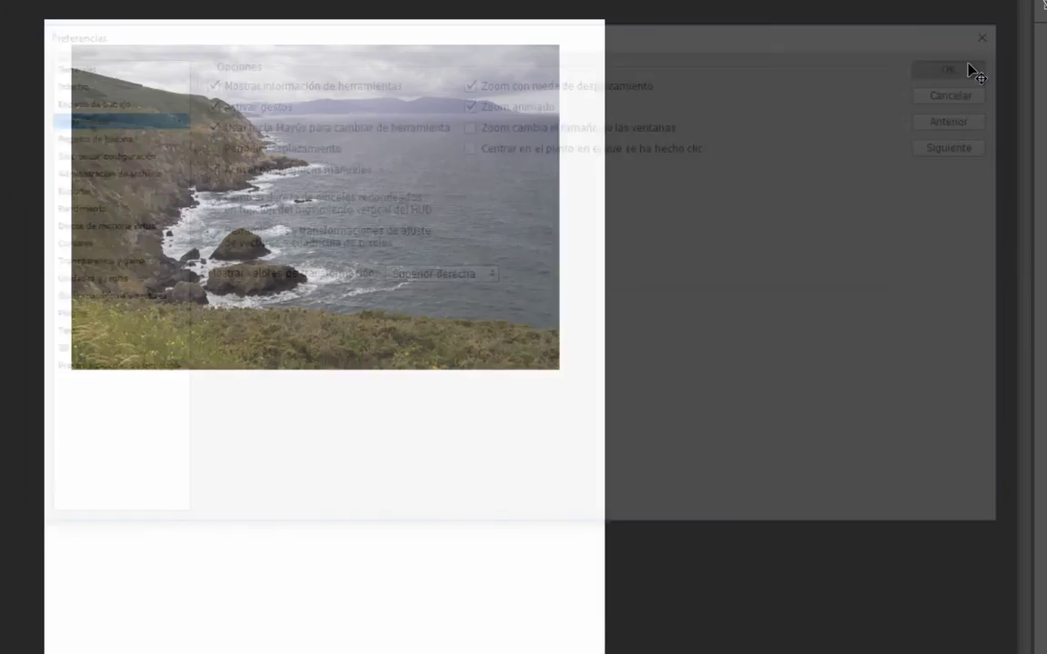
Step: Zoom with the scroll wheel, then view at 100% (Ctrl+1) and fit the page (Ctrl+0)
scroll(308, 309, "up", 3)
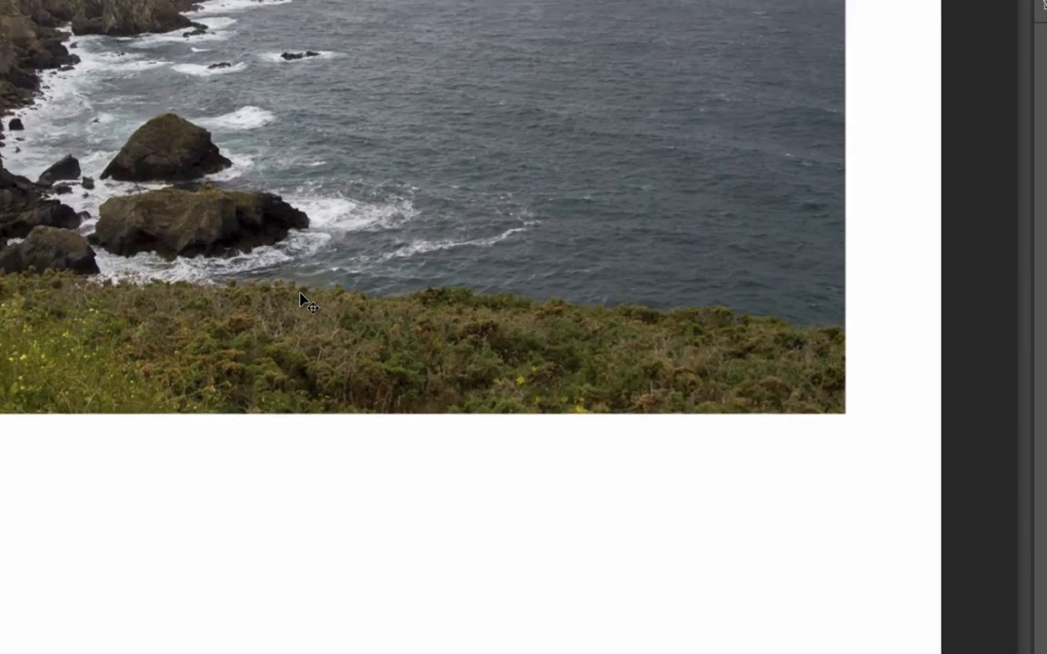
scroll(300, 310, "up", 2)
scroll(292, 309, "up", 1)
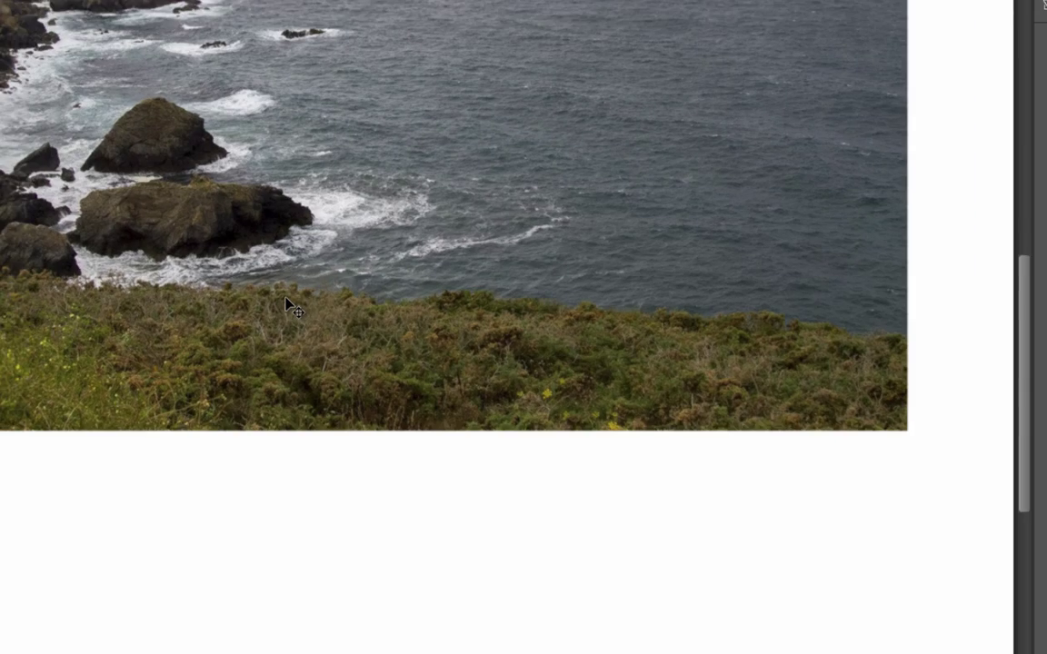
scroll(273, 305, "down", 3)
scroll(257, 309, "up", 2)
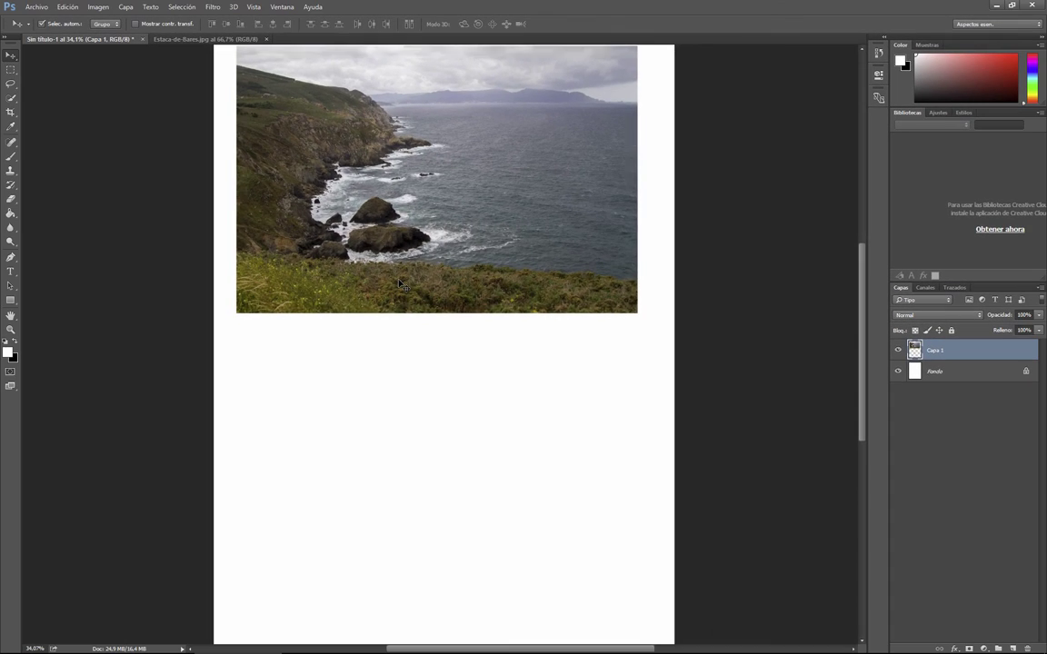
key("ctrl+1")
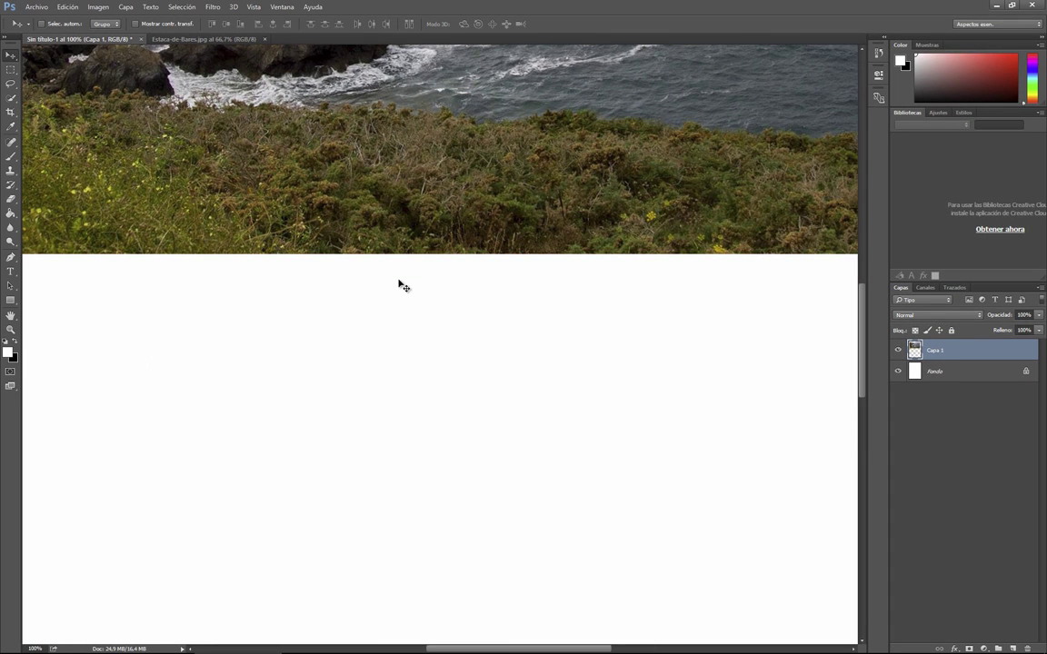
left_click_drag(399, 281, 399, 281)
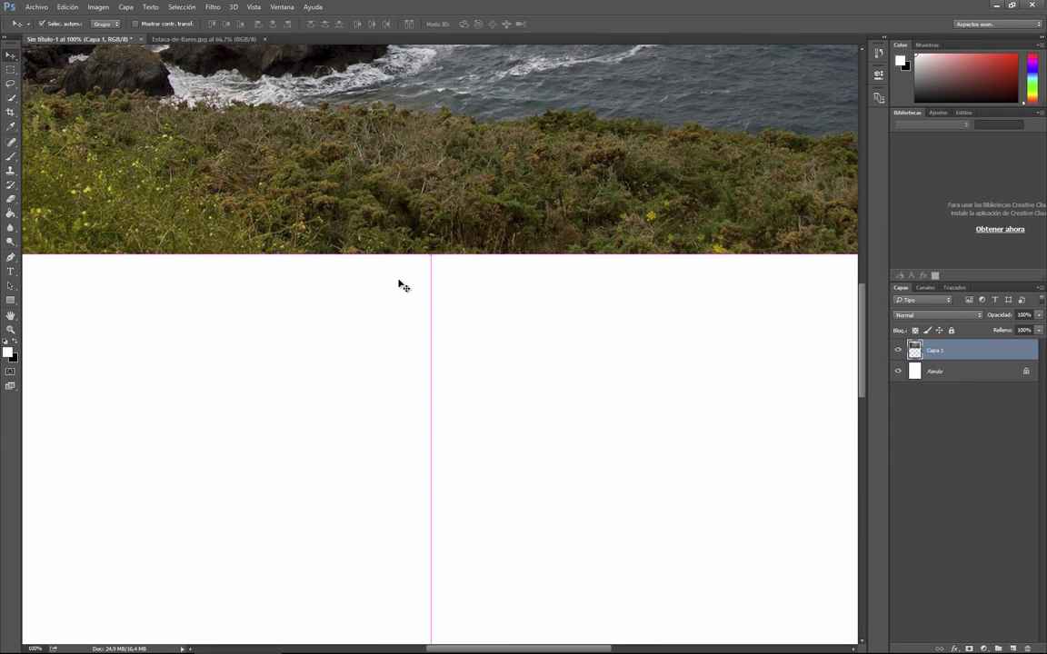
key("ctrl+0")
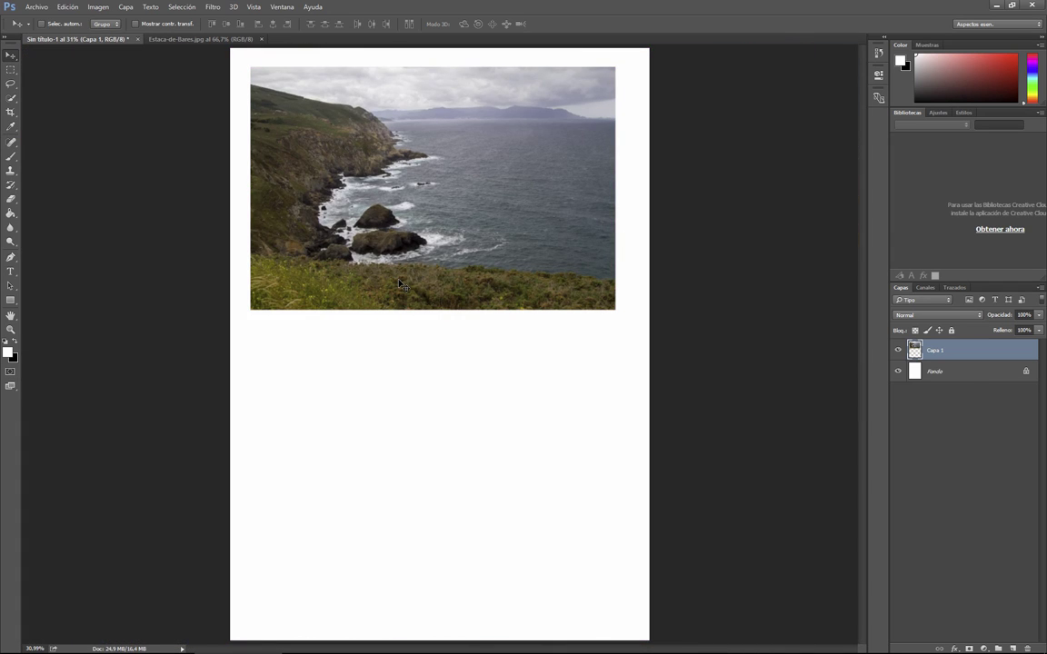
Step: Zoom in closely and turn off Vista > Mostrar > Cuadrícula de píxeles
scroll(433, 234, "up", 2)
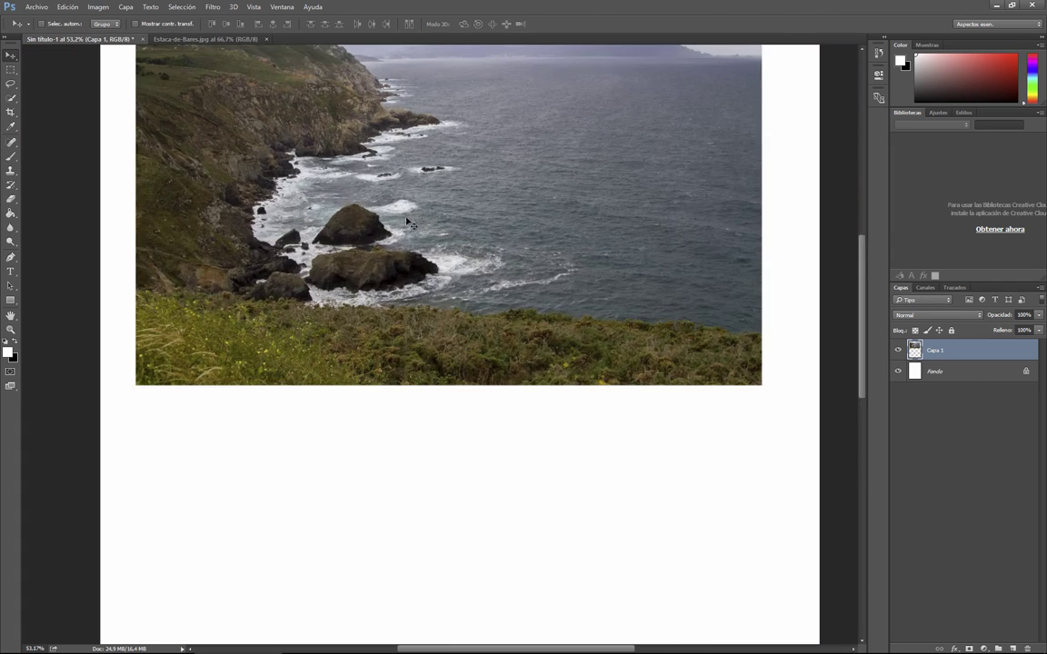
scroll(428, 236, "up", 2)
scroll(409, 244, "up", 2)
scroll(389, 252, "up", 2)
scroll(389, 248, "up", 2)
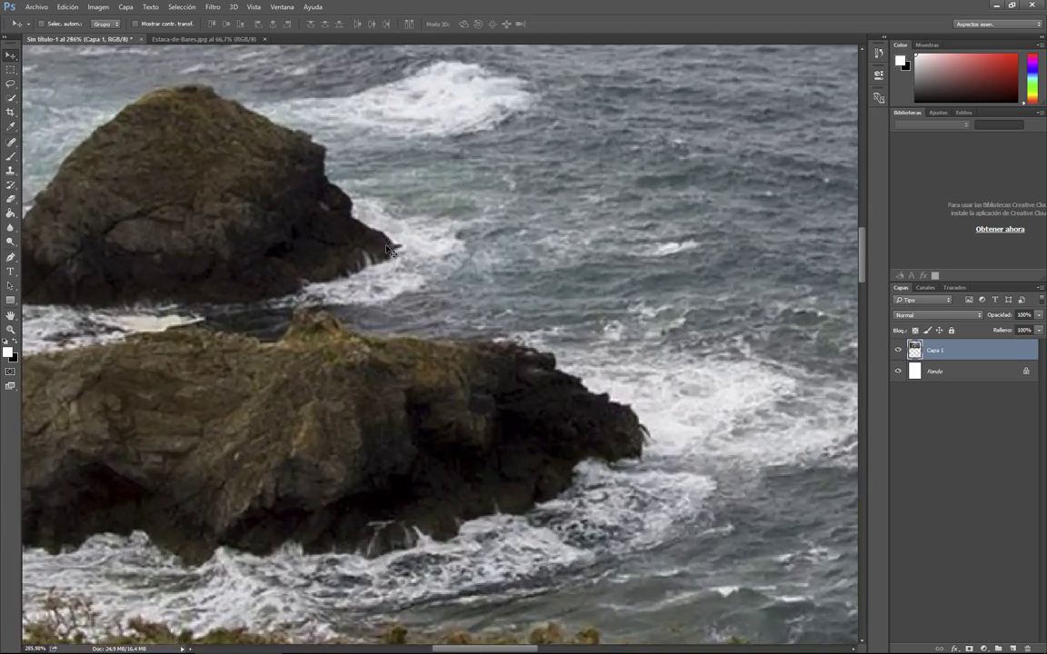
scroll(389, 248, "up", 2)
scroll(389, 248, "up", 2)
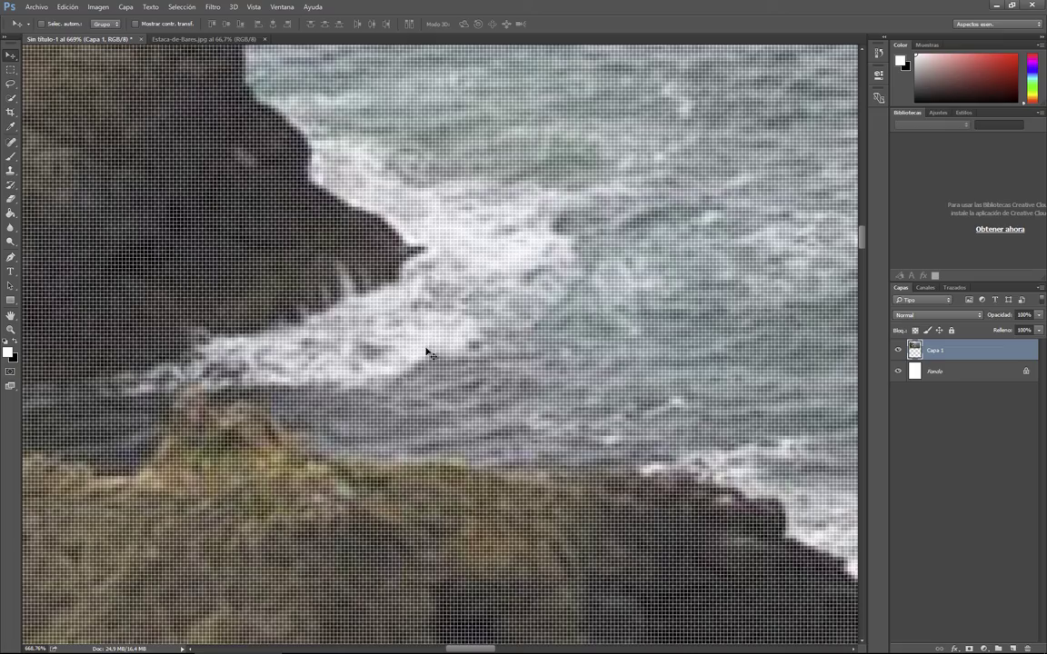
scroll(364, 250, "down", 1)
scroll(398, 303, "down", 1)
scroll(398, 302, "up", 1)
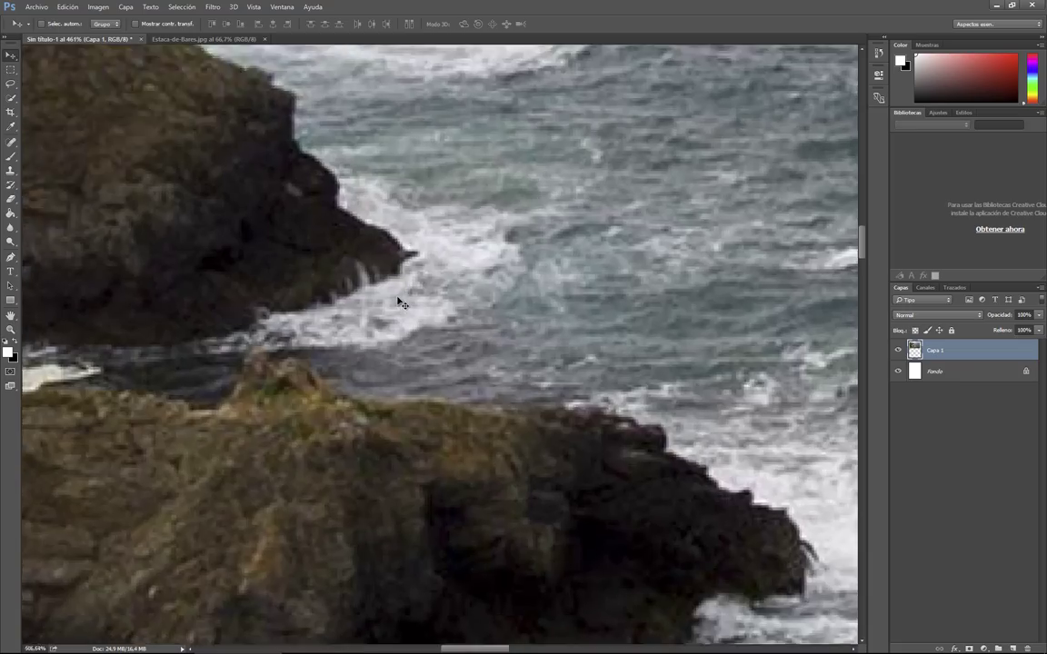
scroll(397, 299, "up", 1)
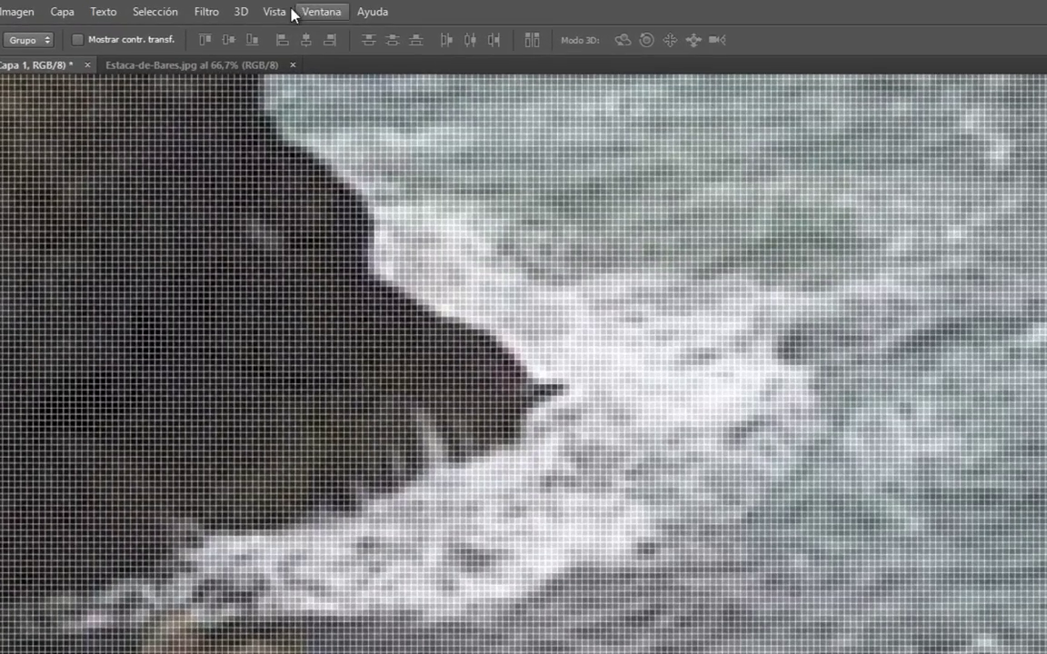
left_click(255, 7)
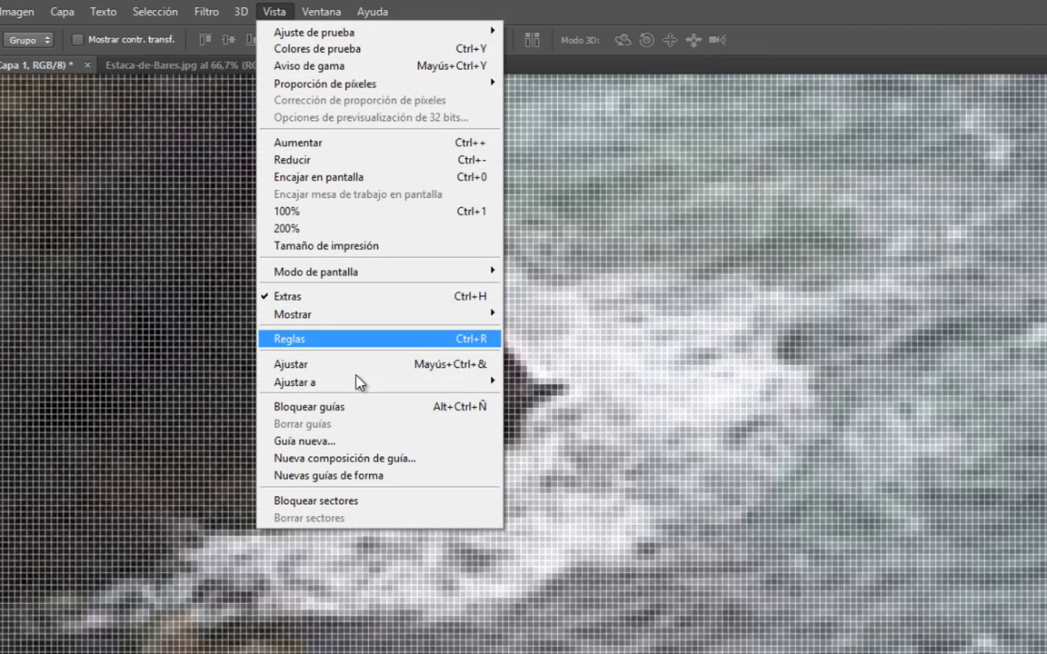
mouse_move(293, 313)
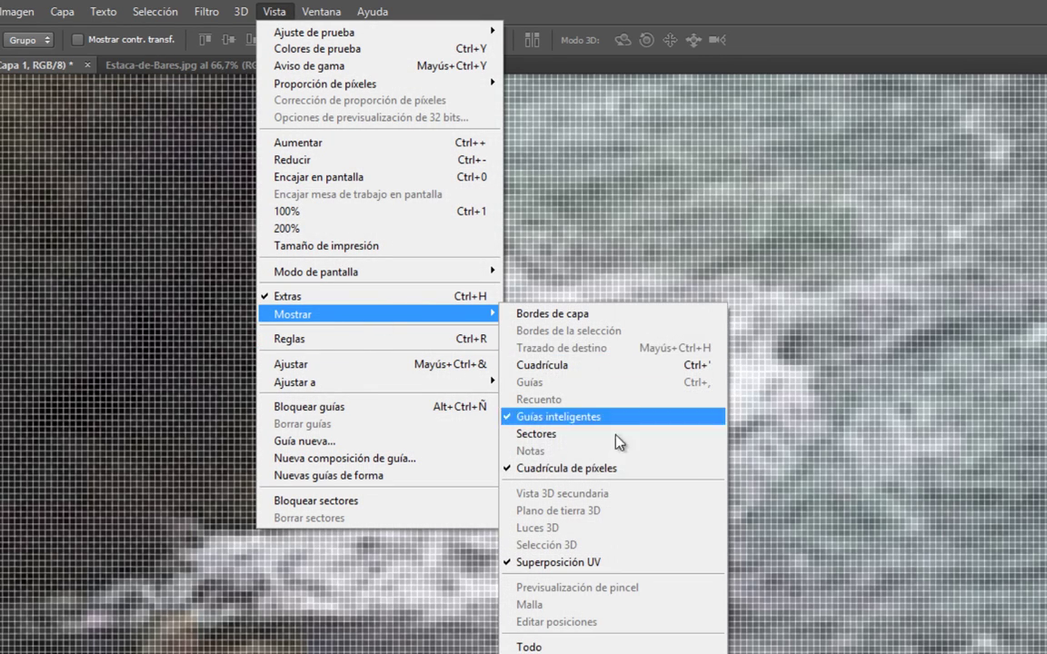
left_click(586, 468)
scroll(542, 479, "down", 3)
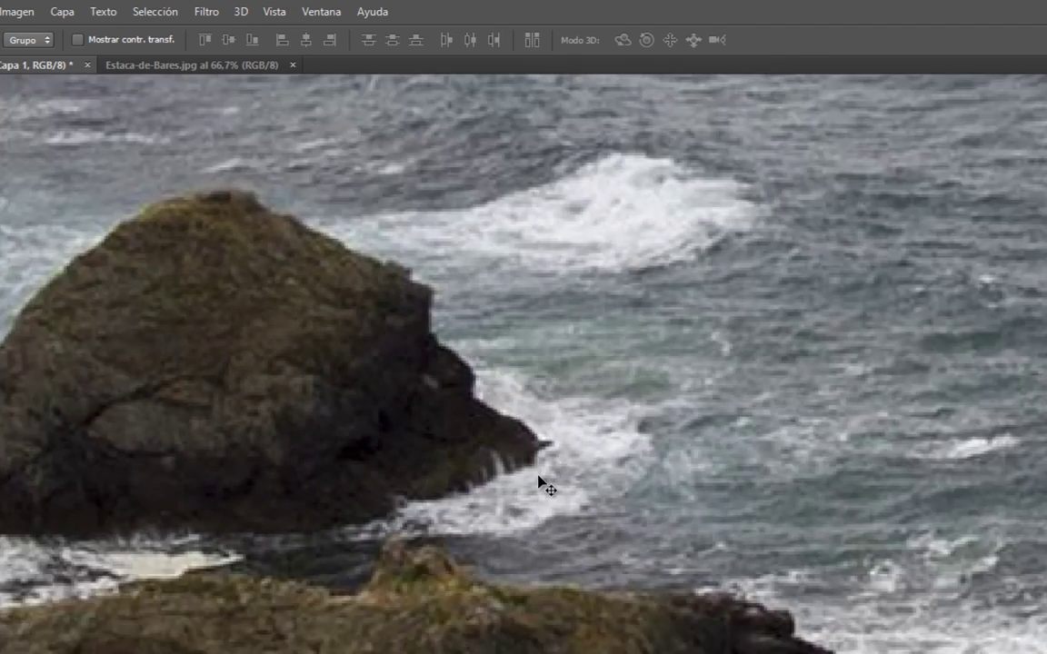
scroll(542, 481, "down", 3)
scroll(535, 481, "down", 3)
scroll(533, 481, "down", 3)
scroll(536, 482, "down", 2)
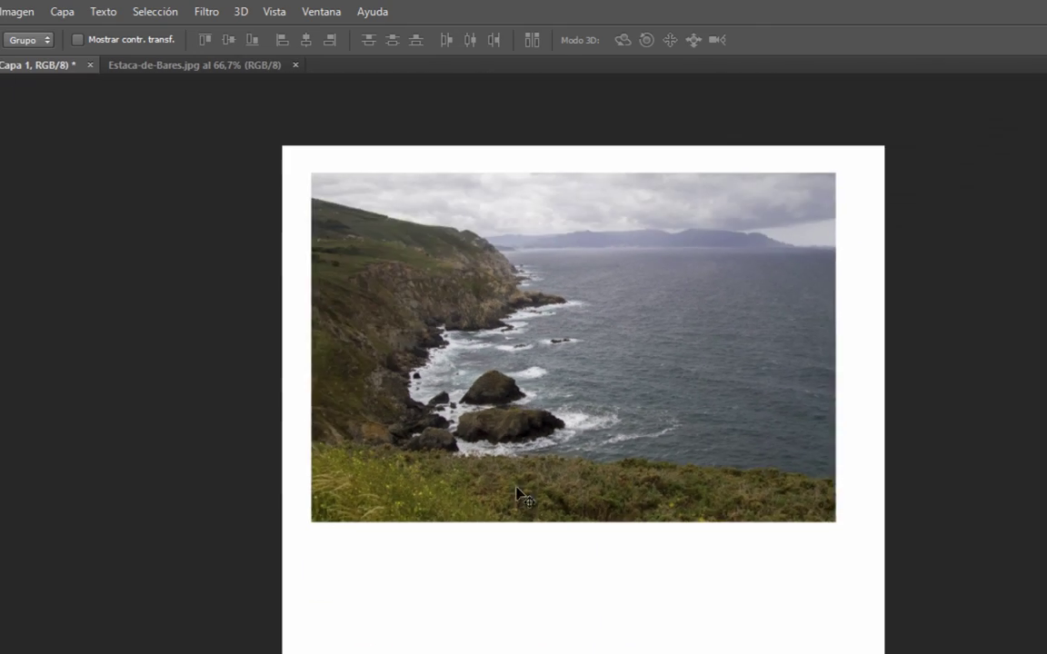
scroll(519, 495, "up", 2)
scroll(514, 498, "up", 1)
scroll(509, 499, "down", 2)
scroll(509, 500, "down", 1)
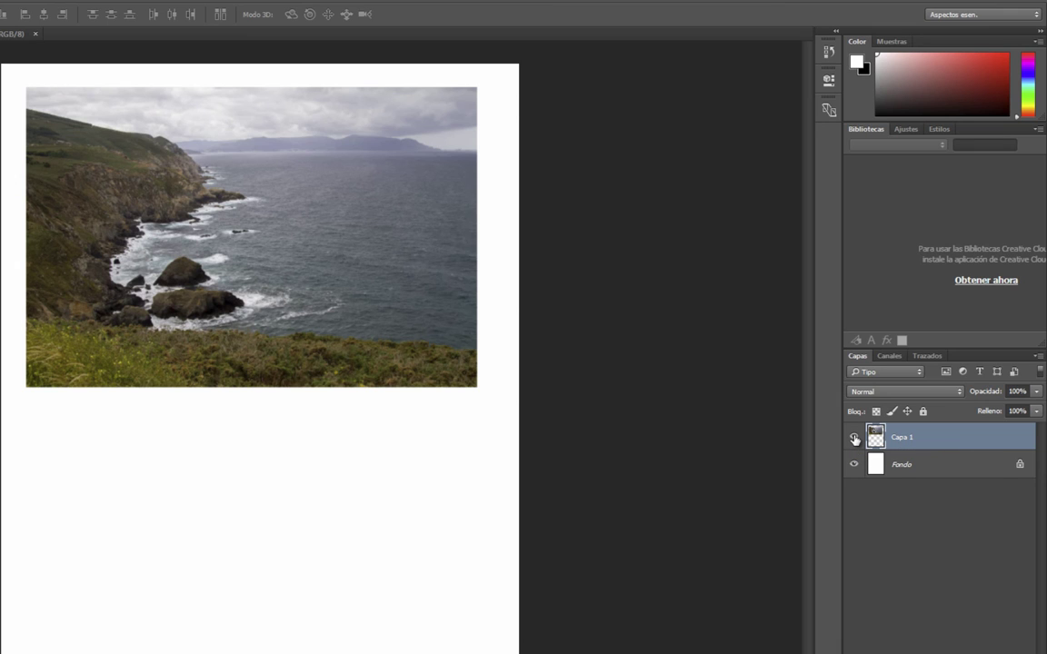
Step: Toggle visibility of Capa 1 and Fondo, then delete the Capa 1 layer with Eliminar capa
left_click(854, 438)
left_click(855, 439)
left_click(855, 438)
left_click(855, 438)
left_click(854, 466)
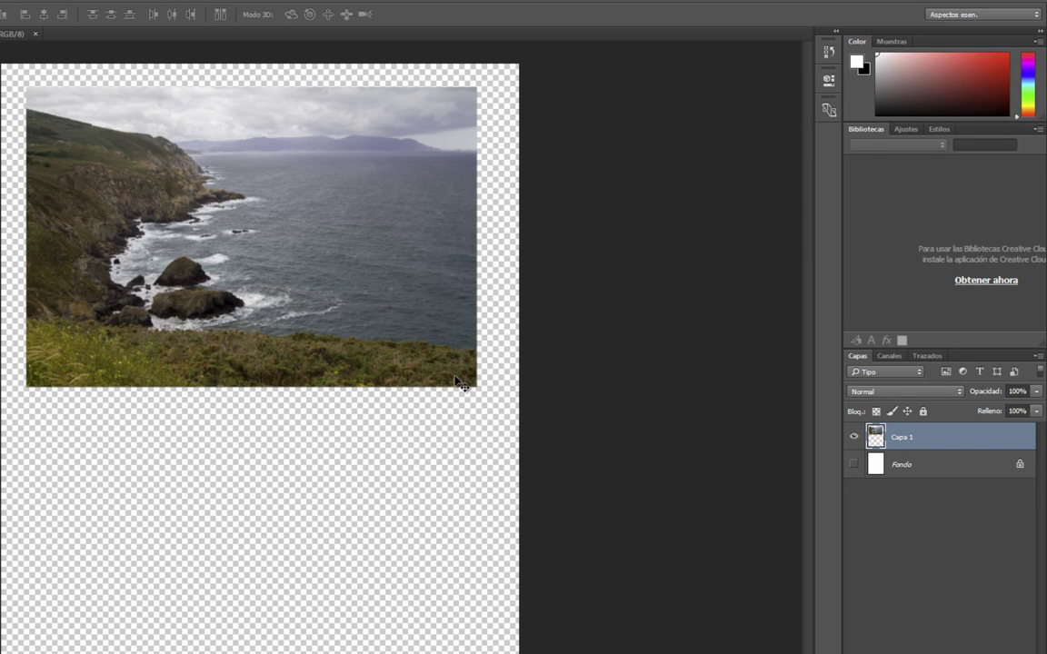
left_click(854, 464)
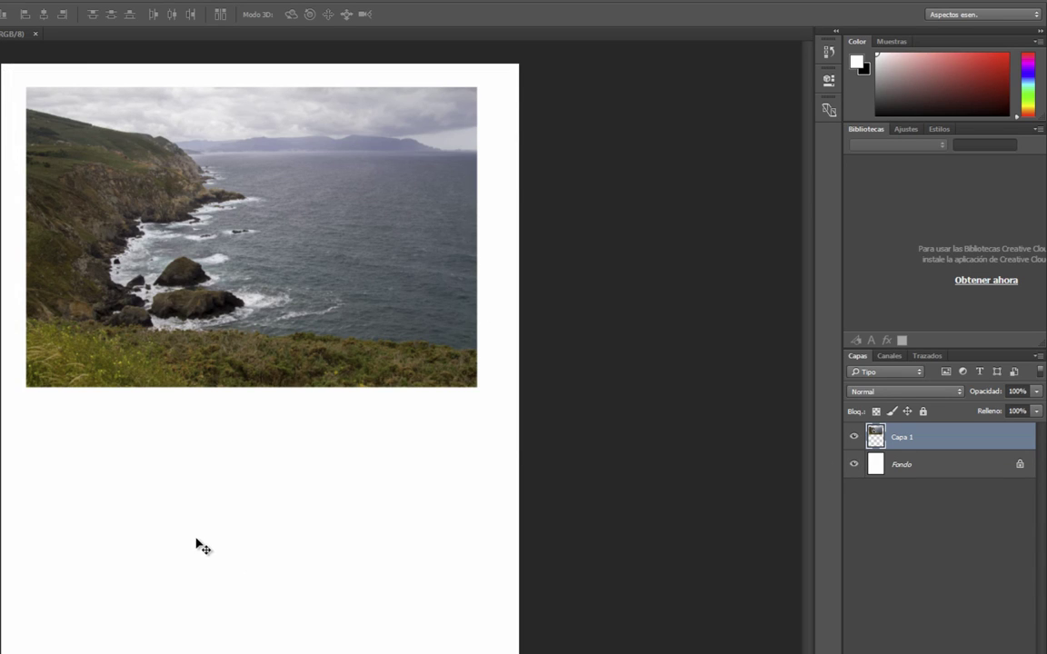
left_click(854, 465)
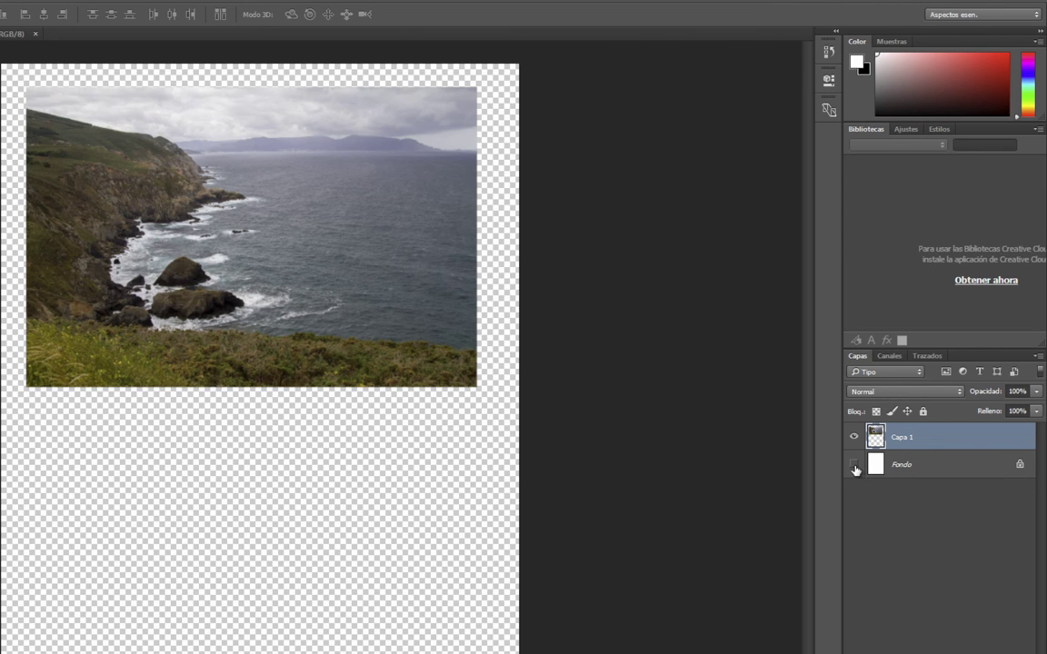
left_click(853, 464)
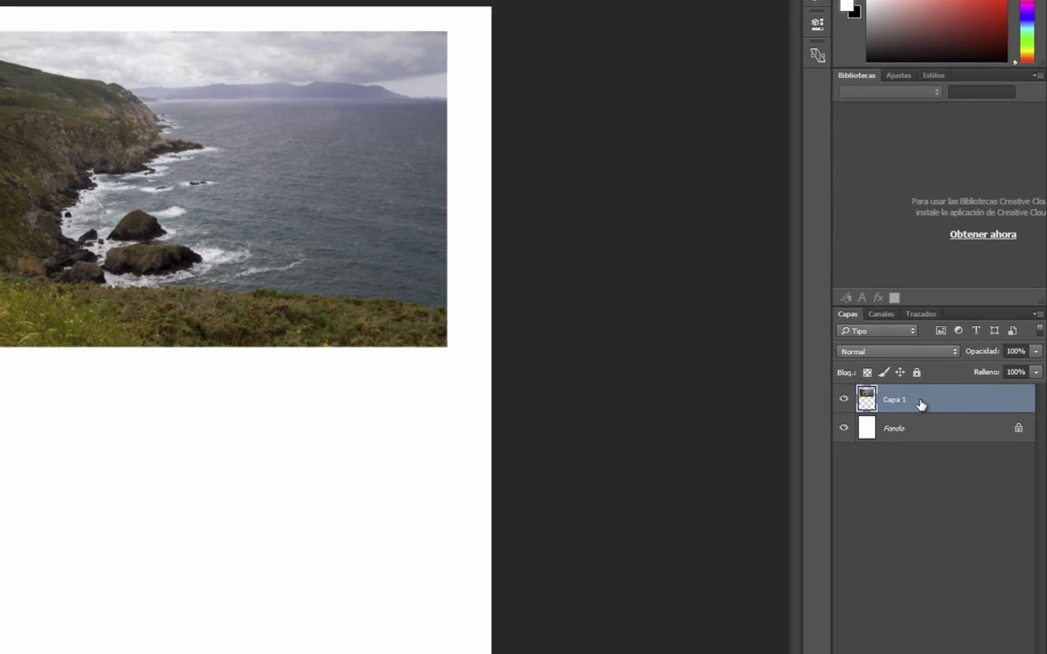
right_click(920, 403)
left_click(746, 216)
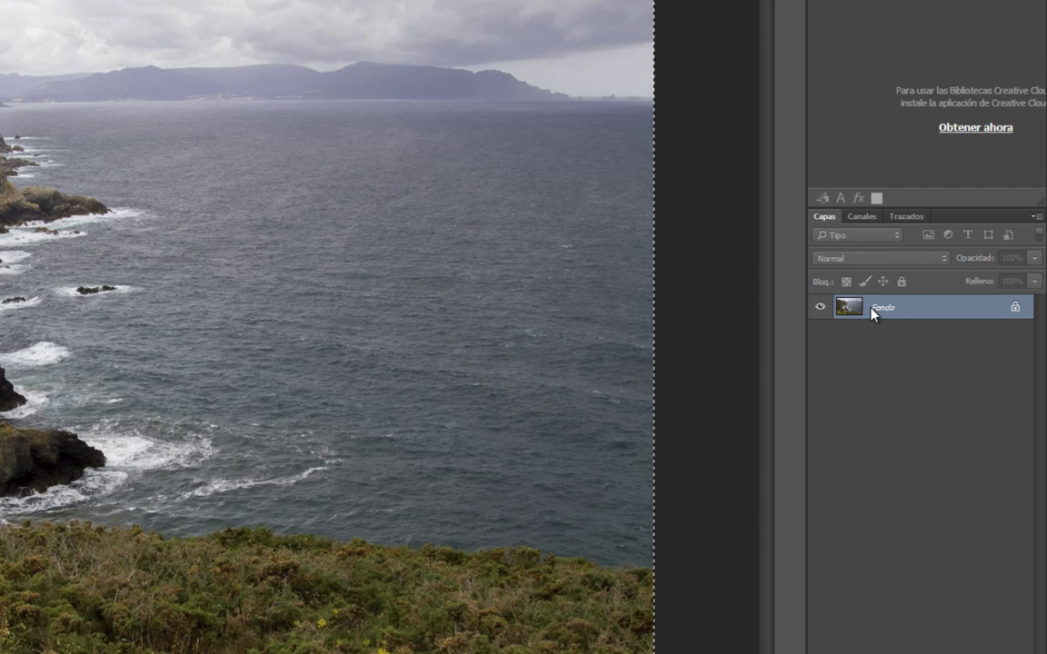
Step: Duplicate the coastal photo's Fondo layer into Sin título-1 and bring that document to the front
right_click(871, 311)
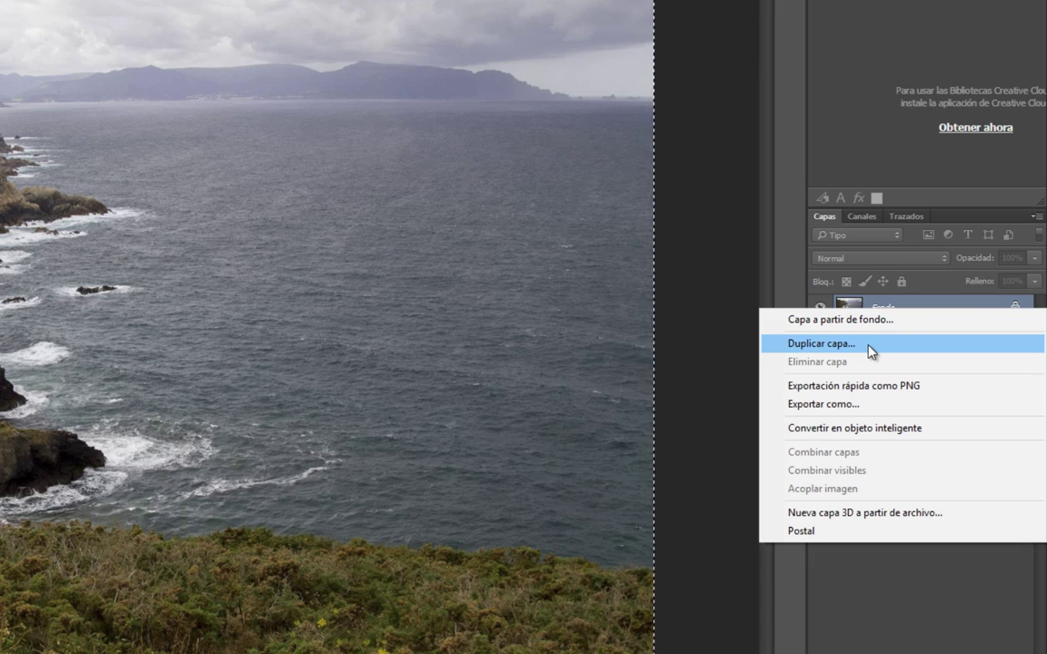
left_click(869, 348)
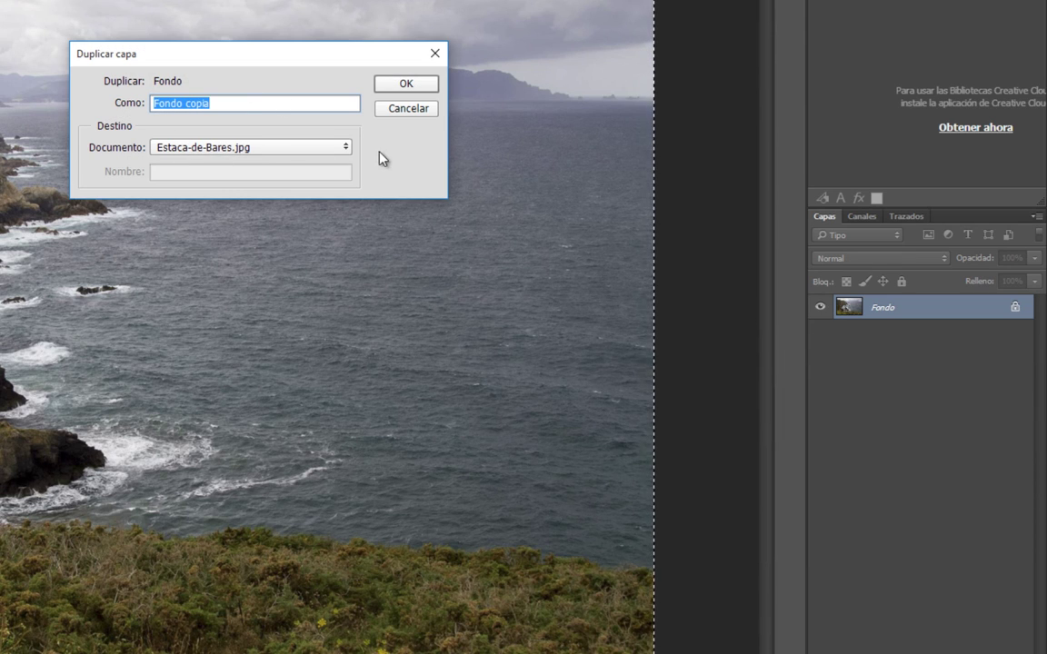
left_click(203, 152)
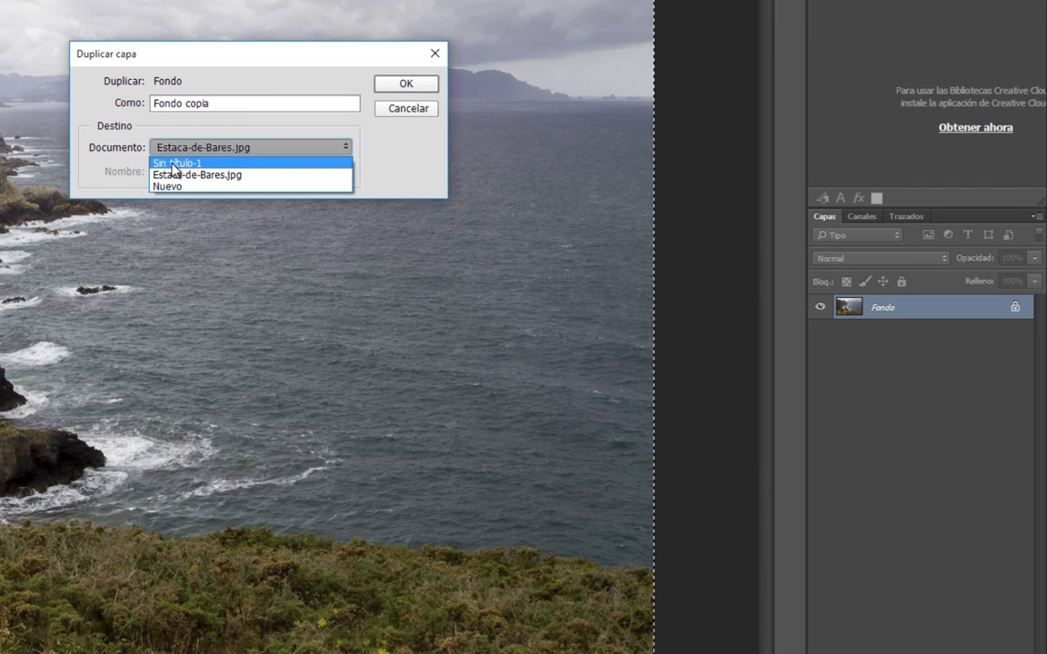
left_click(400, 111)
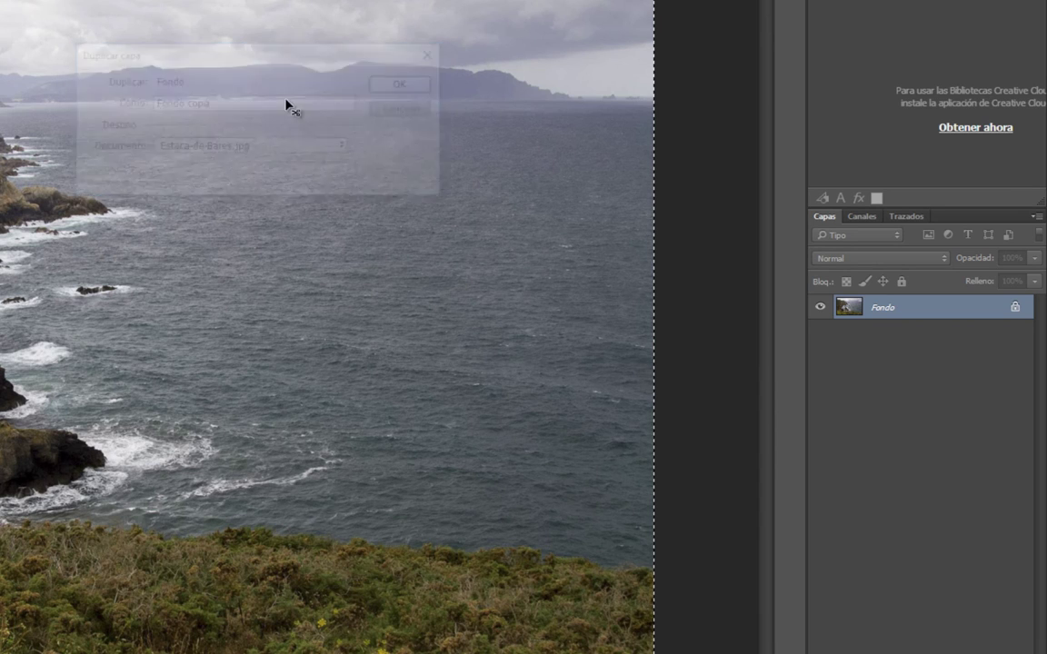
left_click(40, 50)
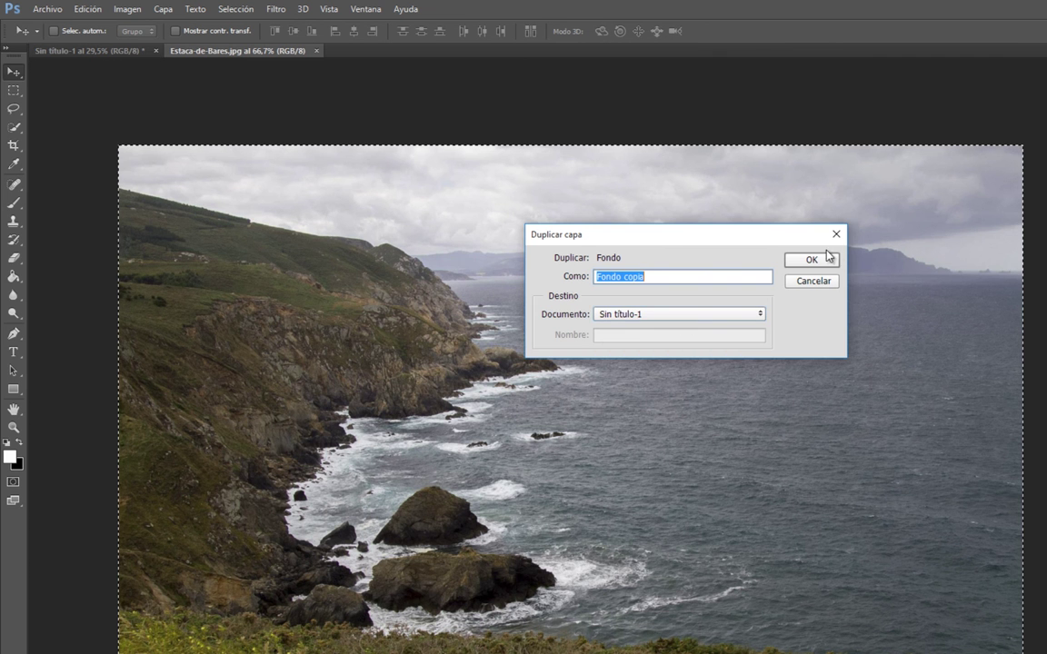
Step: Select all of Estaca-de-Bares.jpg, copy it and paste it into Sin título-1
left_click(806, 259)
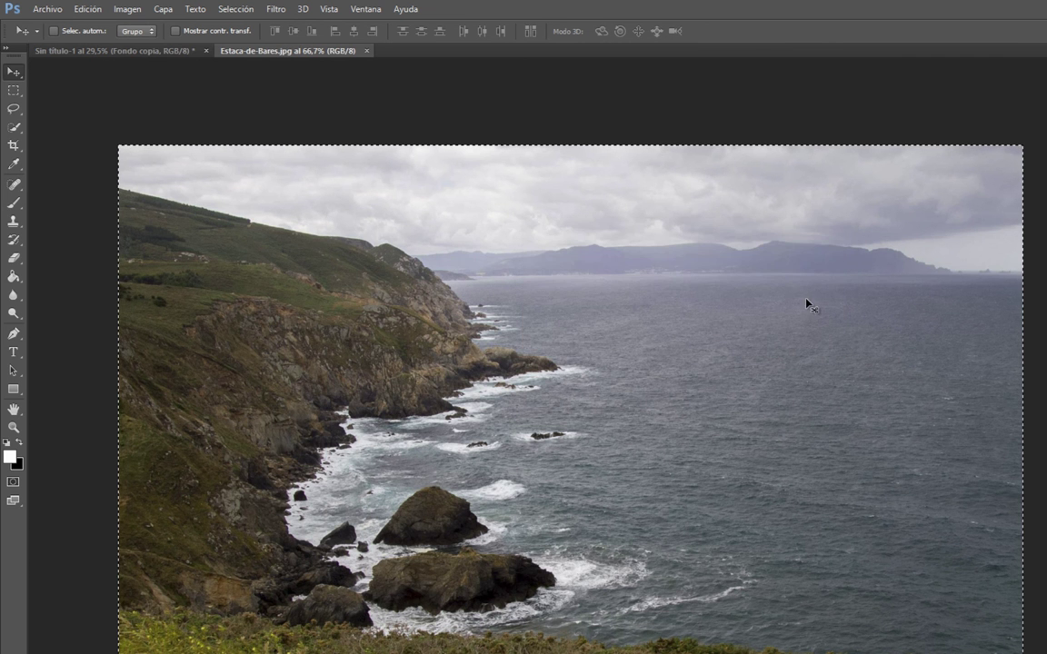
left_click(156, 52)
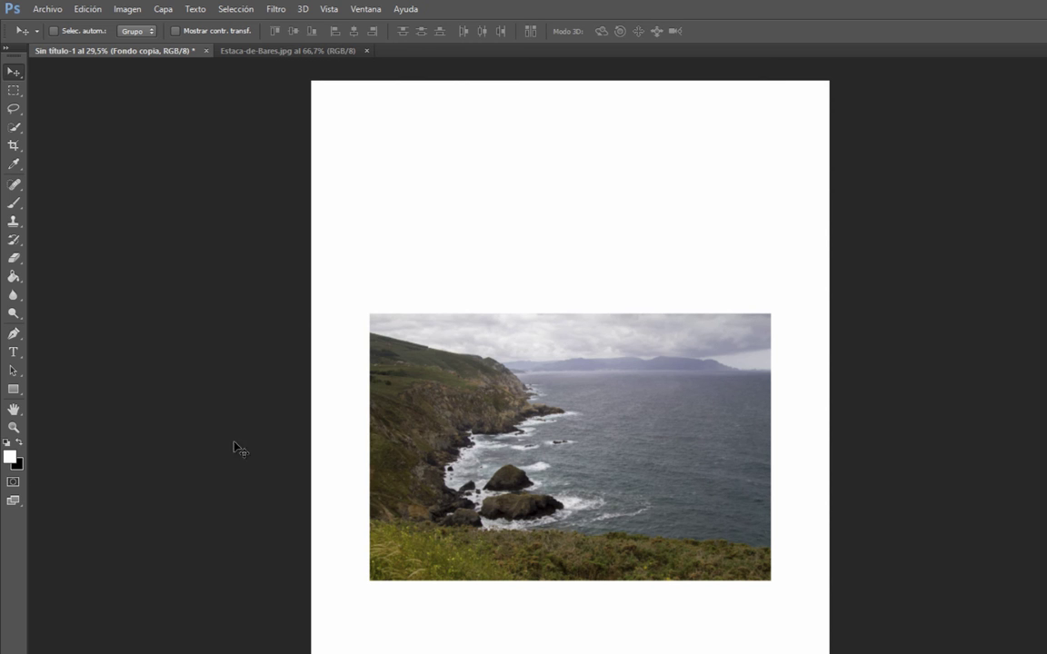
left_click(269, 51)
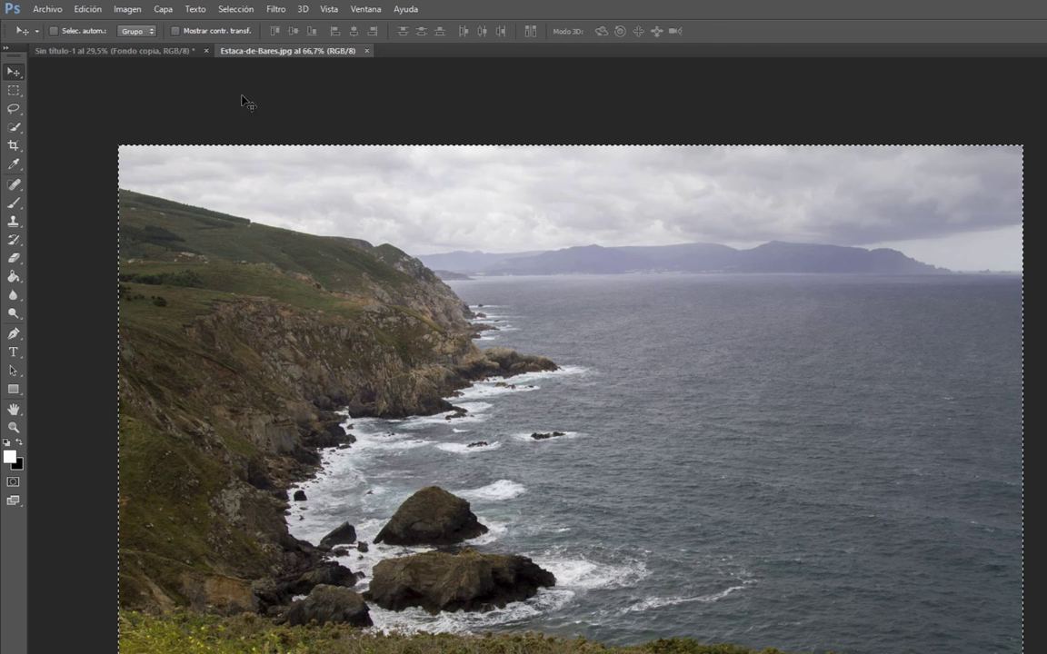
left_click(235, 9)
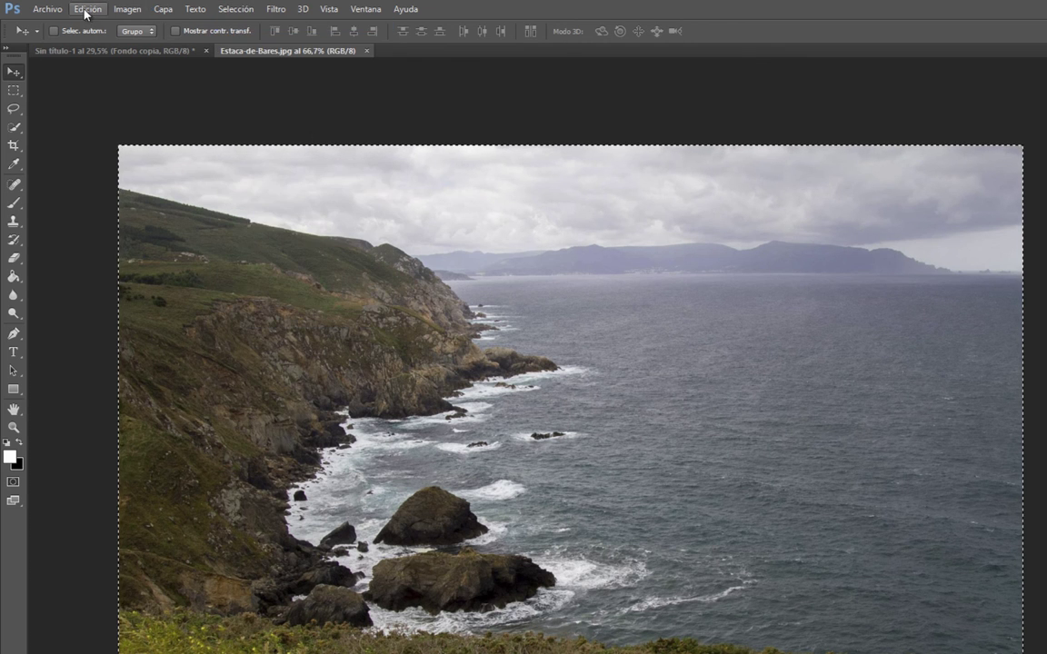
left_click(87, 9)
left_click(125, 105)
key("ctrl+Tab")
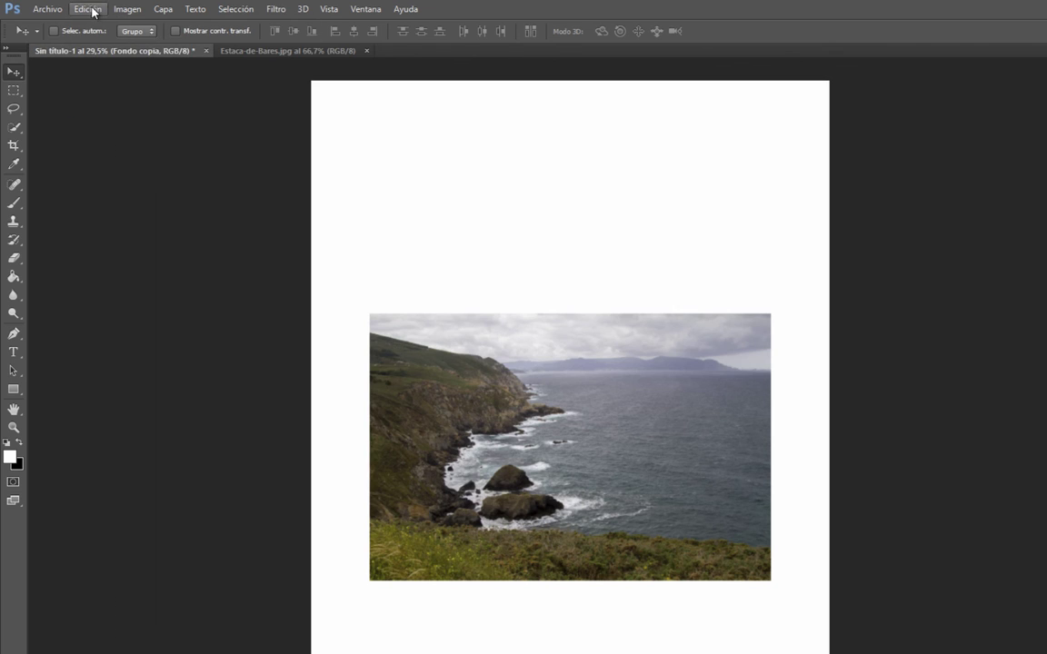
left_click(87, 9)
left_click(105, 122)
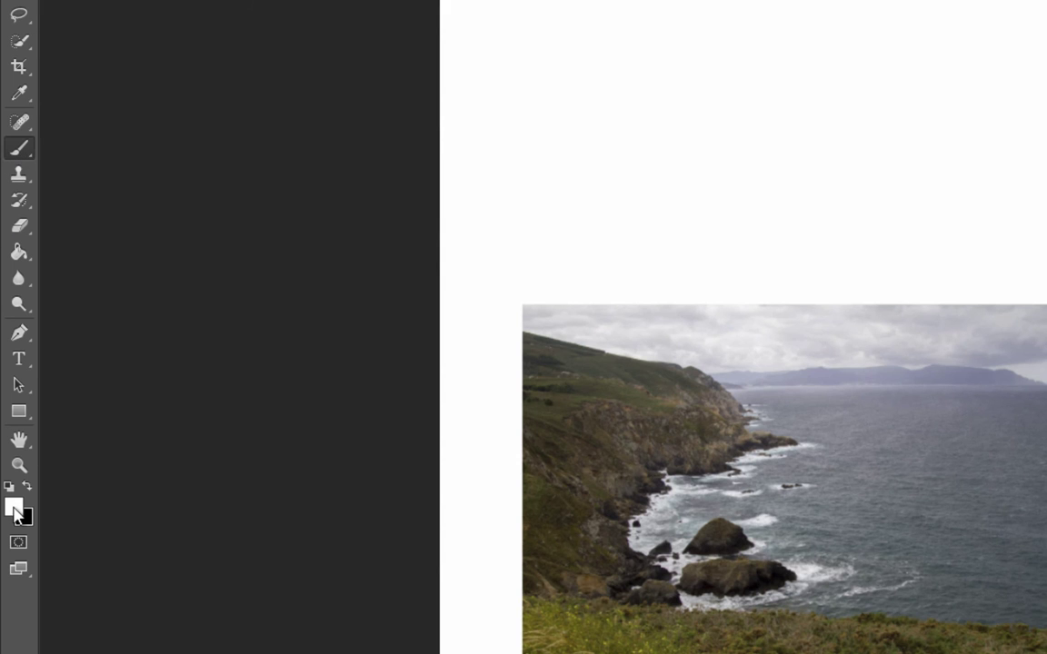
Step: Set the foreground colour to ff0000 and brush a red zigzag across the sea
left_click(13, 507)
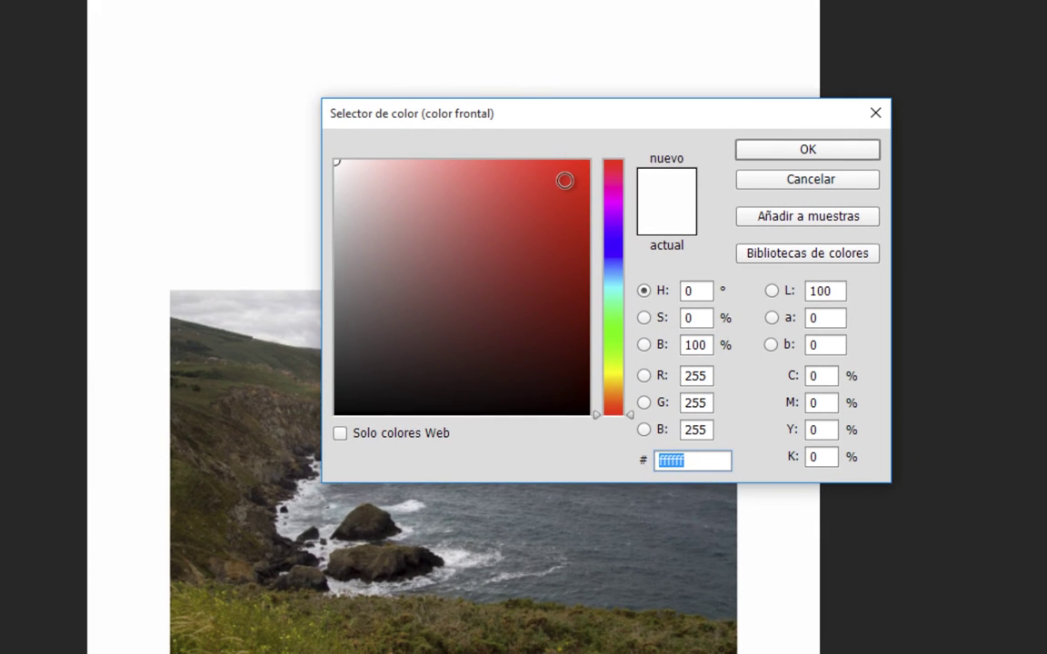
left_click_drag(563, 177, 589, 160)
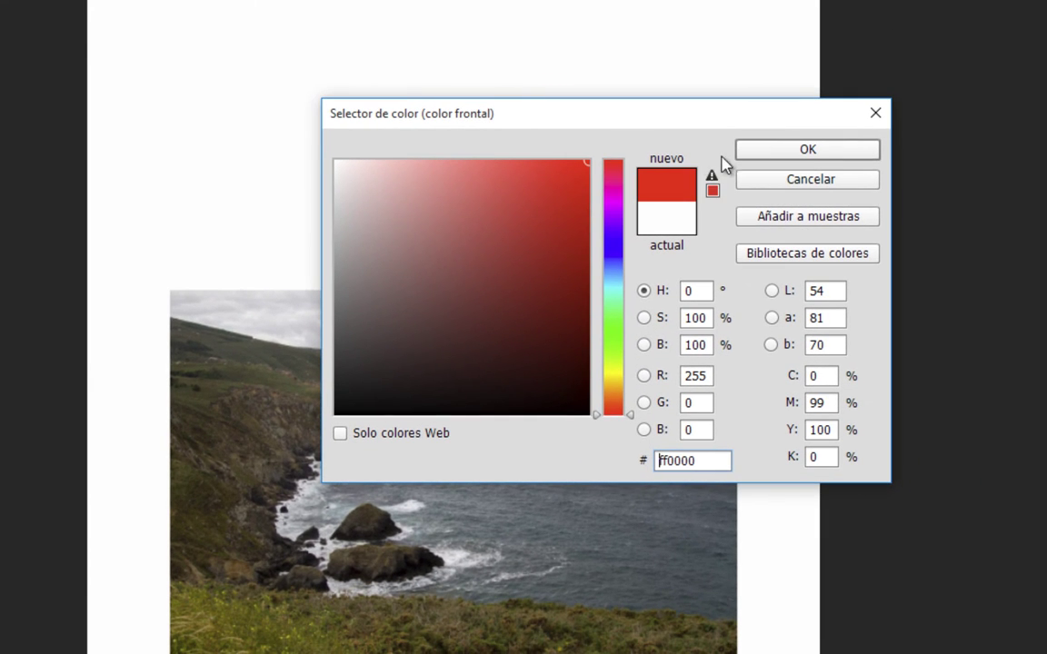
left_click(775, 152)
mouse_move(299, 486)
left_mouse_down()
mouse_move(597, 428)
mouse_move(272, 470)
left_mouse_up()
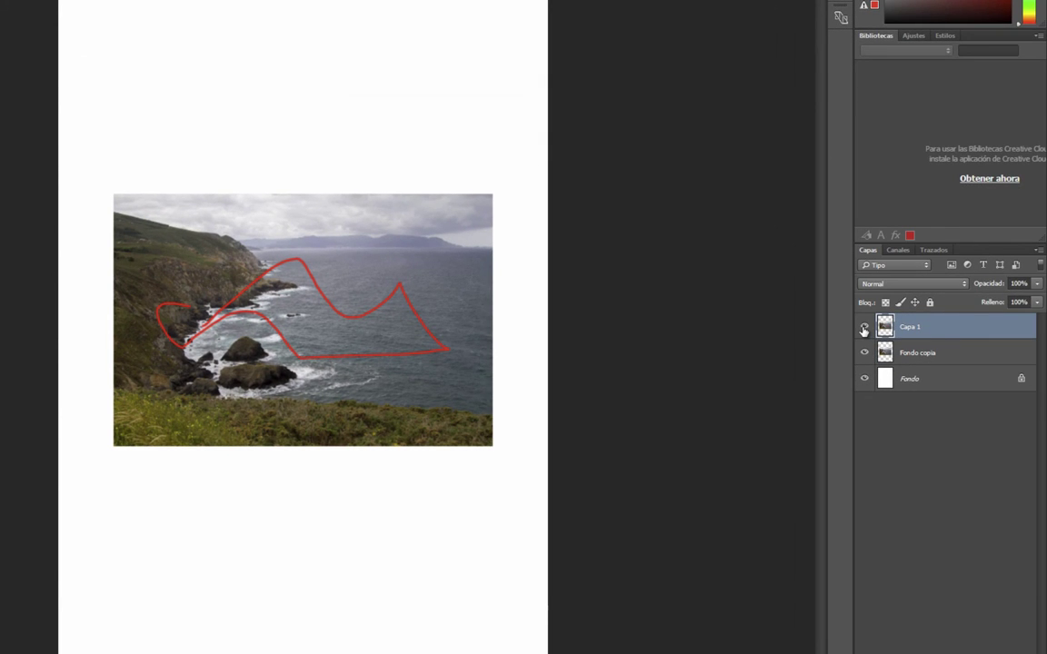
Step: Hide and re-show Capa 1 to check the red stroke, then bring up its layer options
left_click(865, 329)
left_click(864, 327)
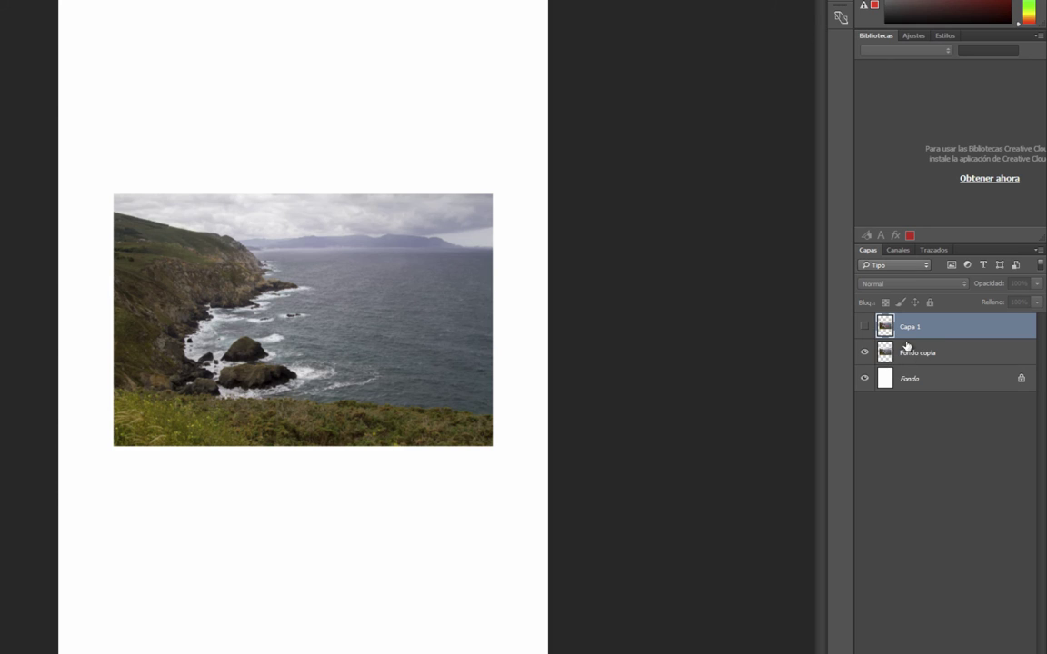
left_click(867, 329)
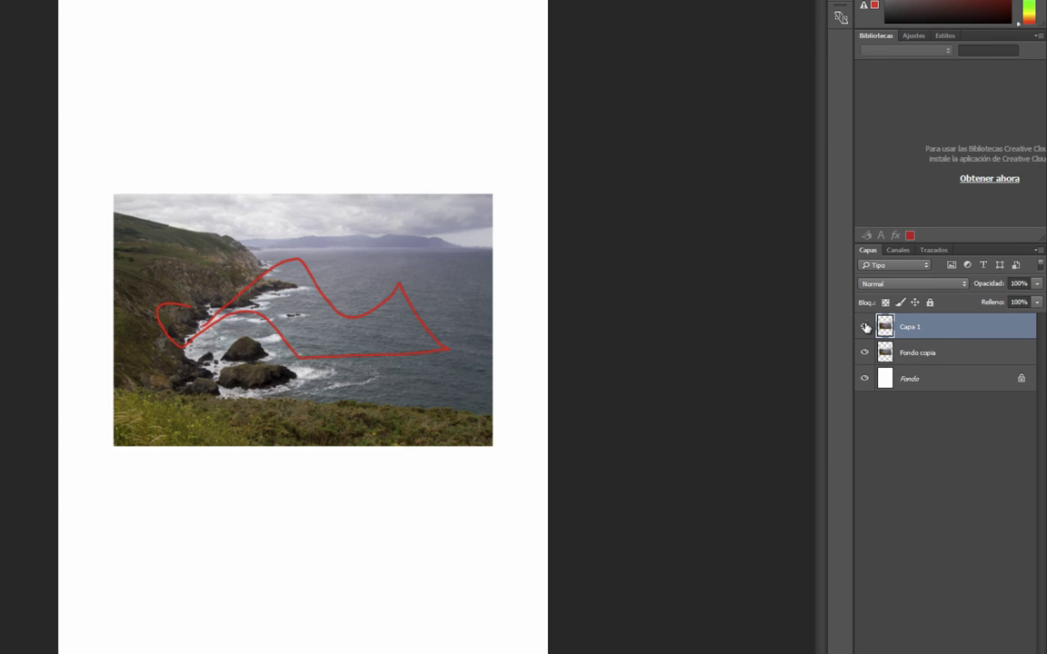
right_click(907, 332)
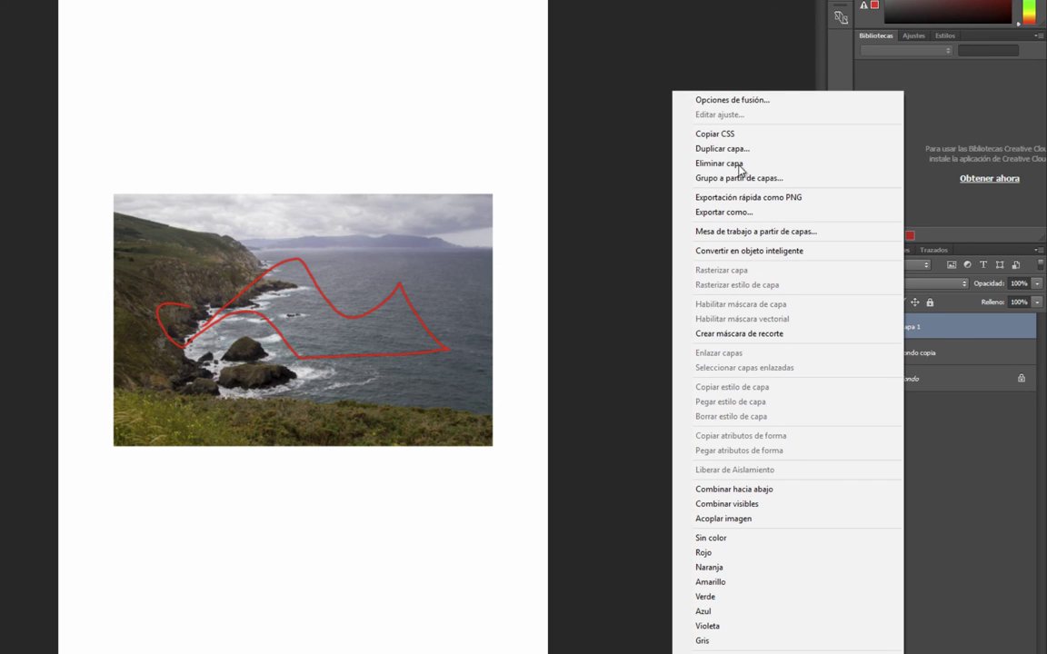
Step: Delete Capa 1 with the red stroke, then undo and redo the deletion
left_click(737, 163)
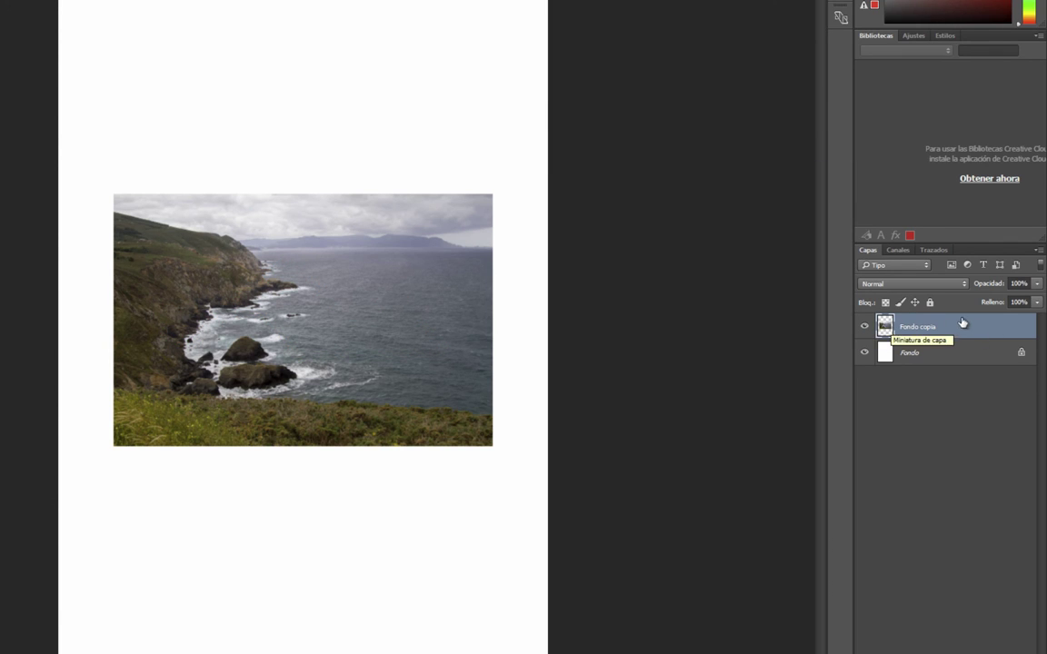
right_click(920, 333)
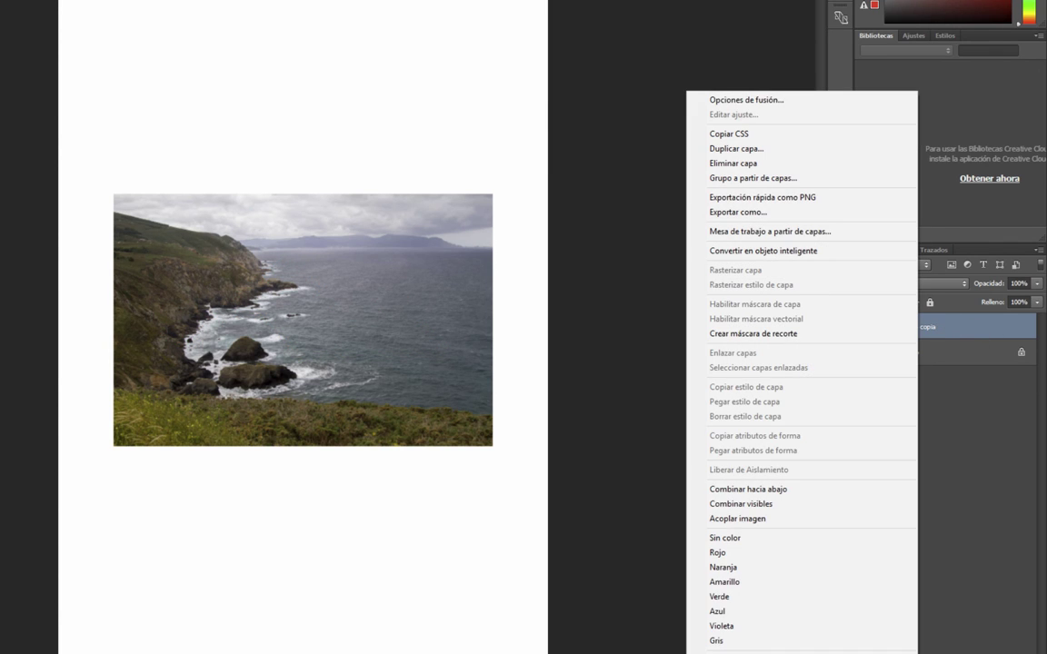
left_click(1009, 323)
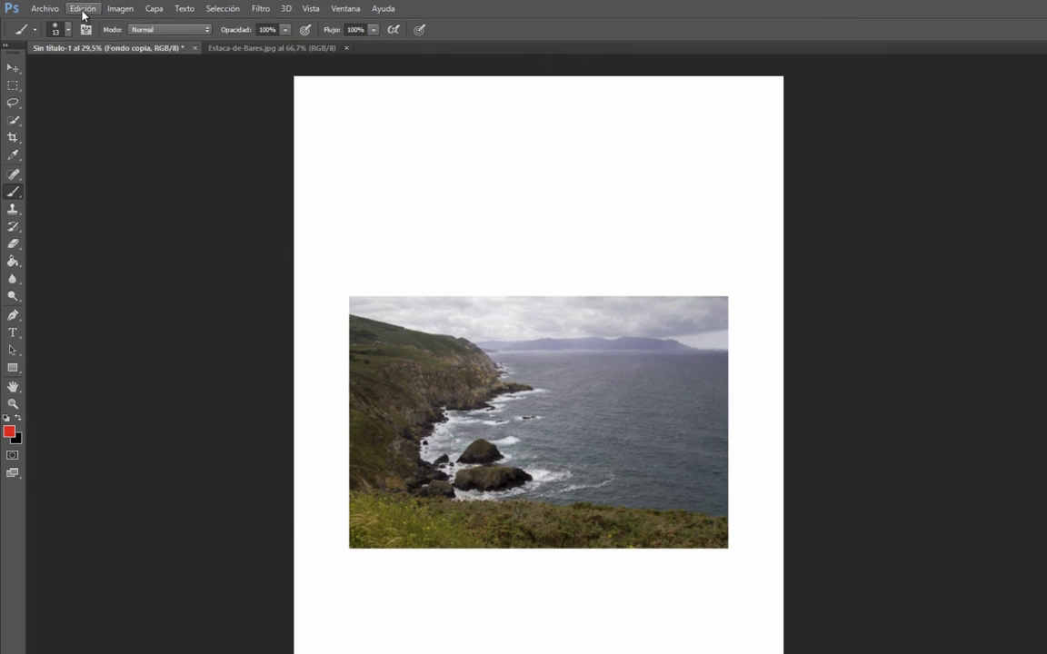
left_click(83, 9)
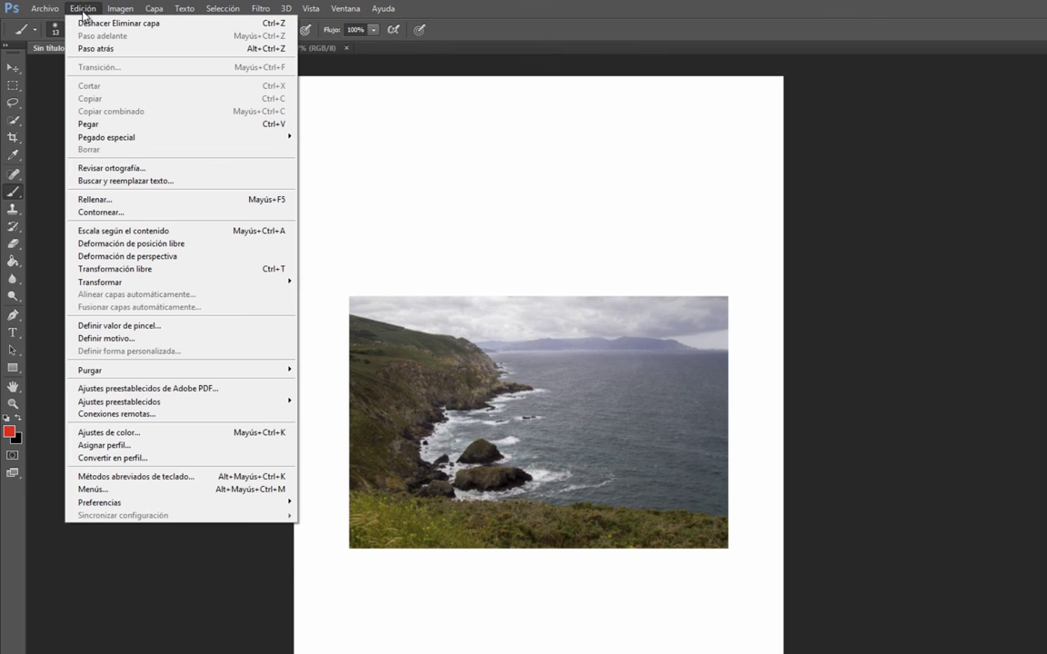
left_click(143, 24)
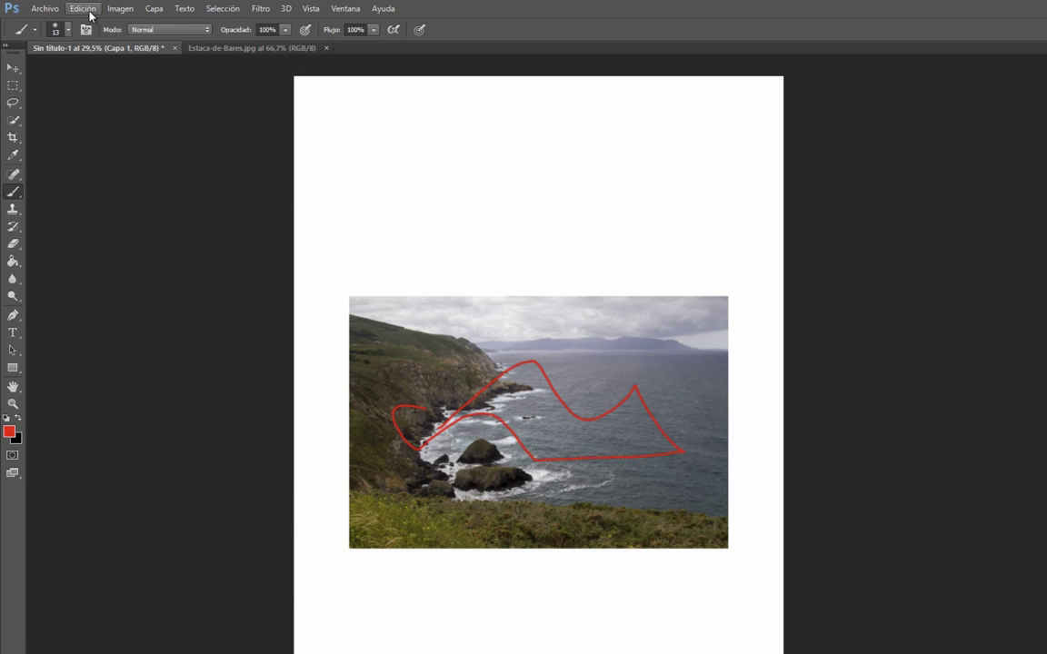
left_click(83, 9)
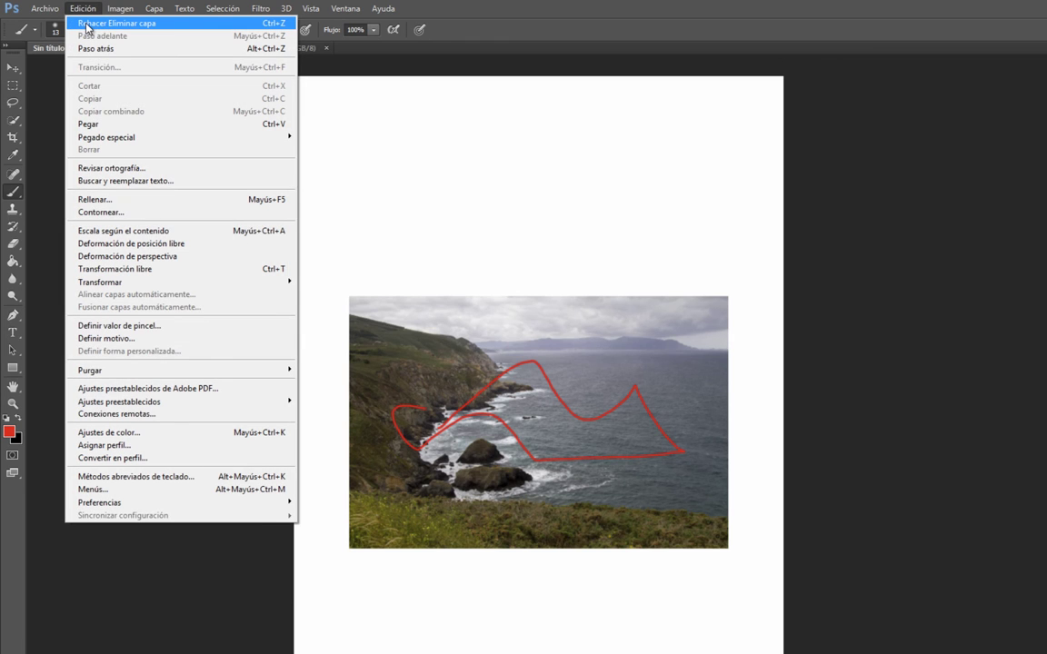
left_click(88, 25)
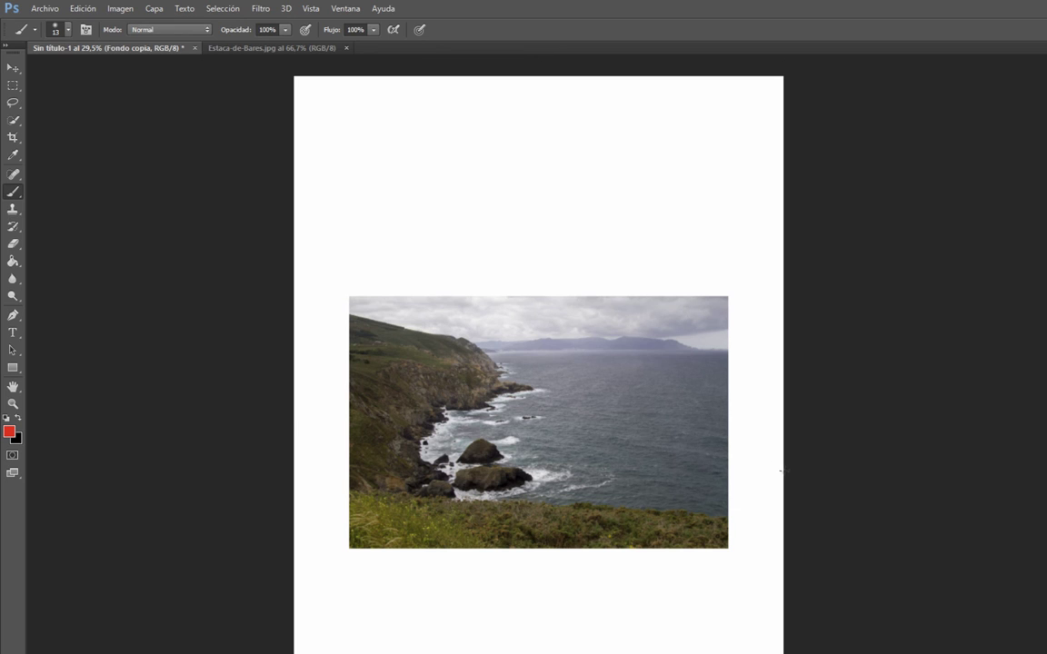
left_click(82, 9)
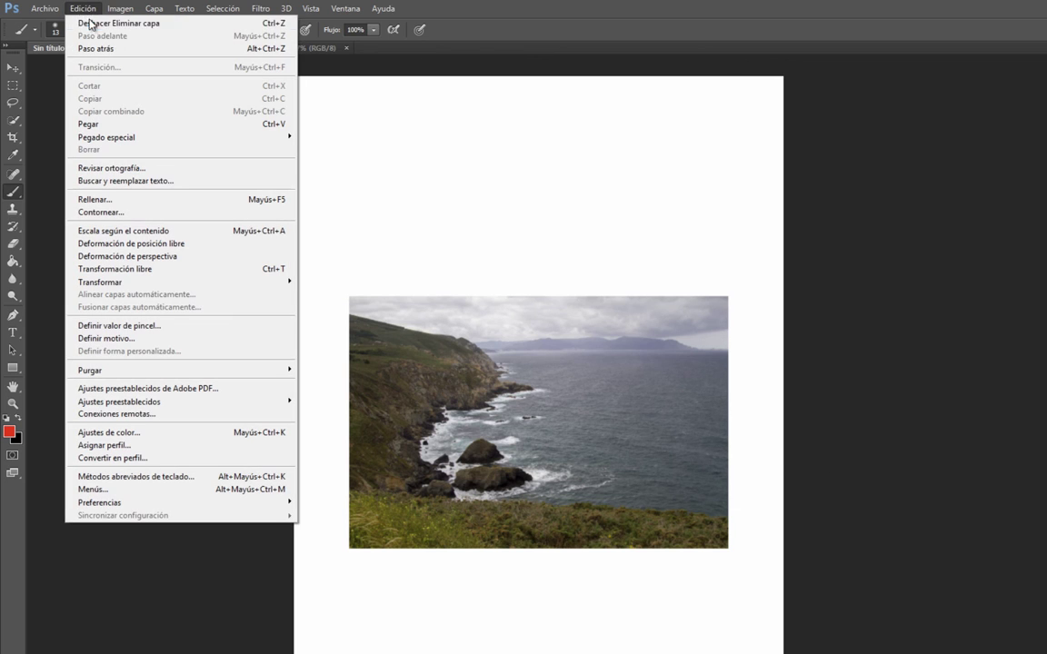
left_click(88, 25)
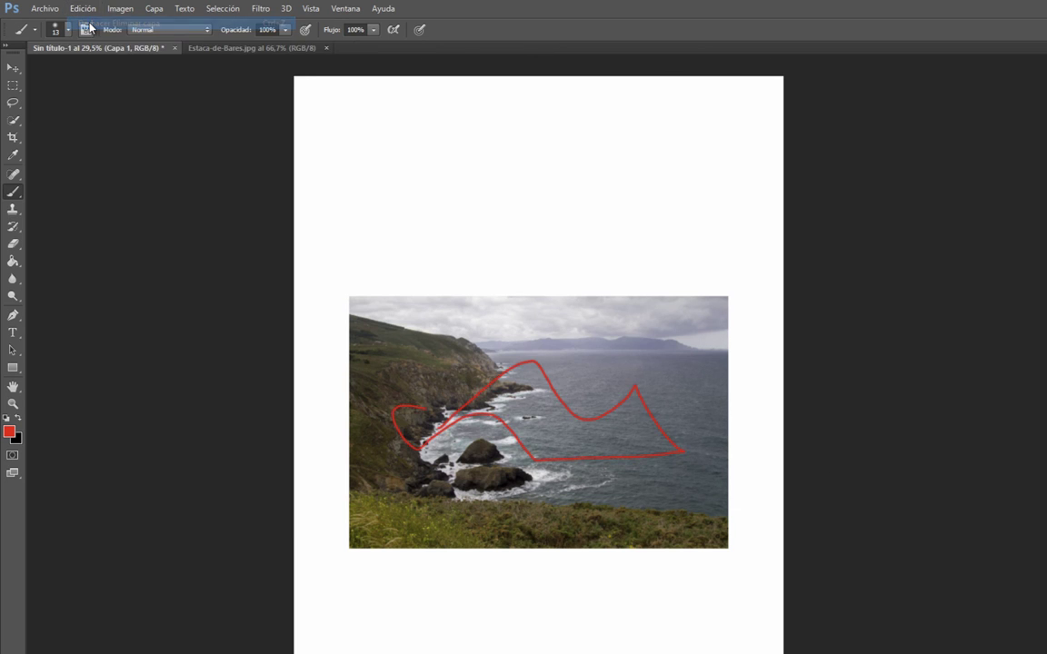
Step: Step back repeatedly until the stroke and pasted photo are gone
left_click(83, 9)
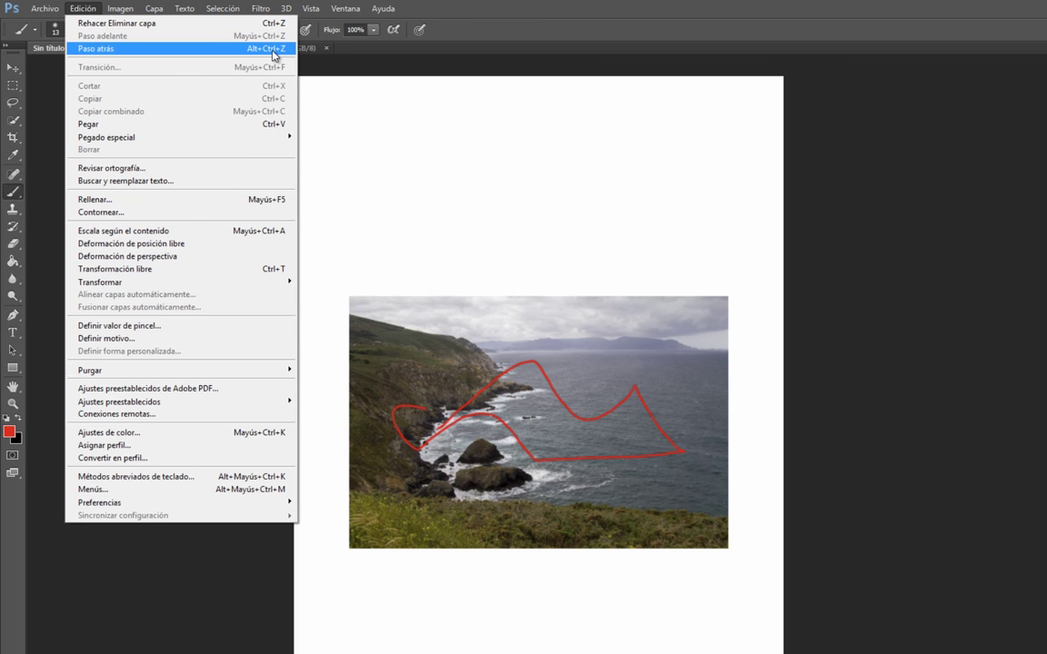
left_click(273, 50)
left_click(82, 9)
left_click(106, 50)
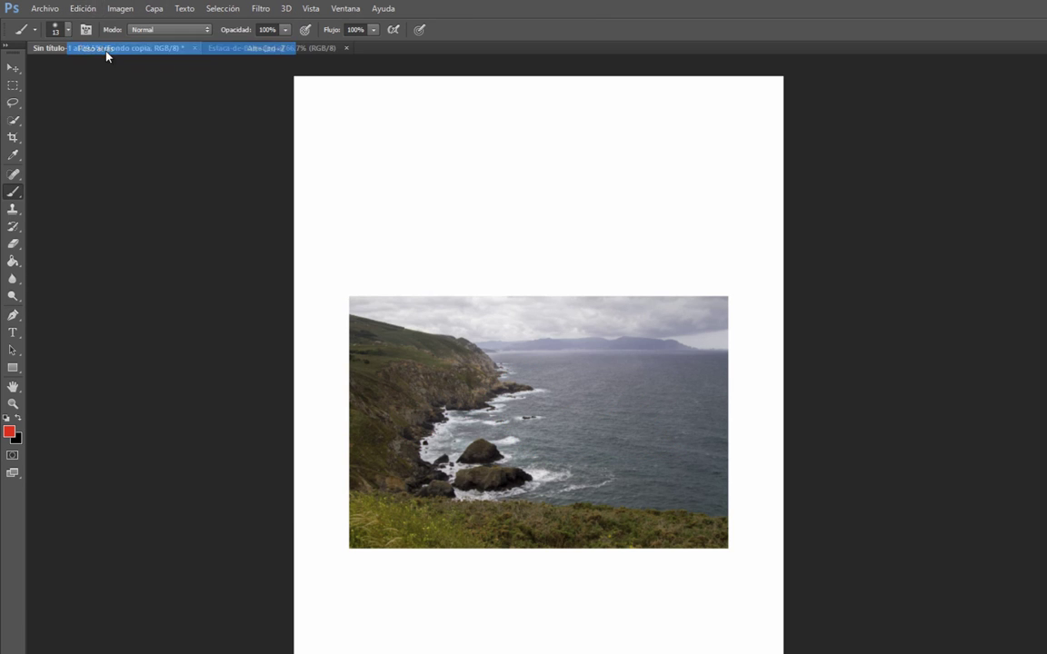
left_click(83, 9)
left_click(106, 45)
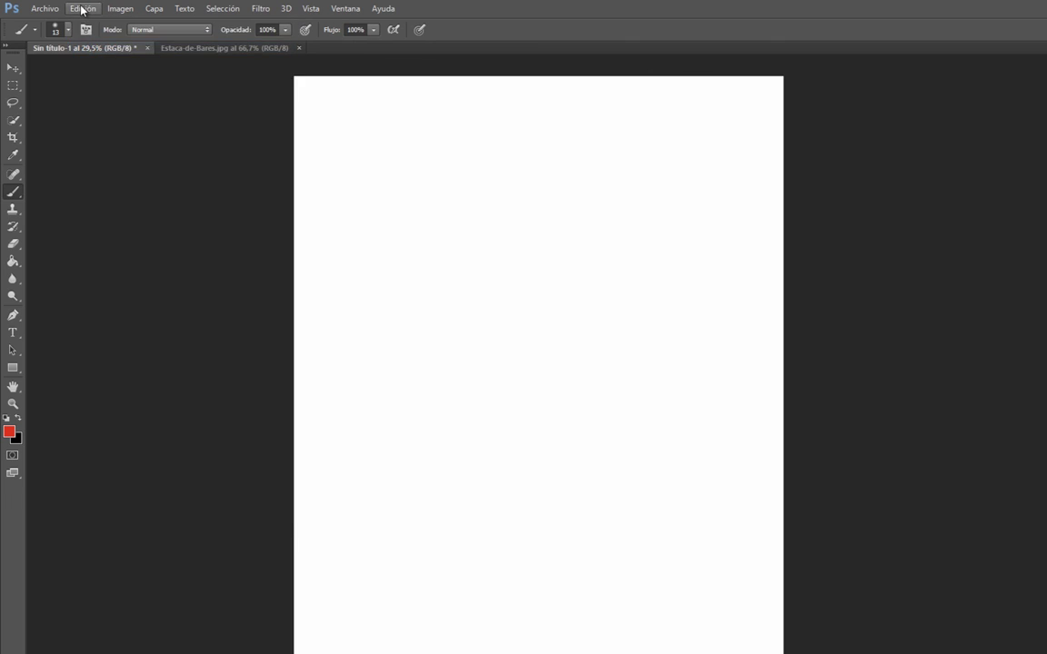
left_click(83, 9)
left_click(439, 111)
Step: Set Sin título-1's resolution to 600 ppi in centimetres, making it 4961 × 7016 px
left_click(174, 46)
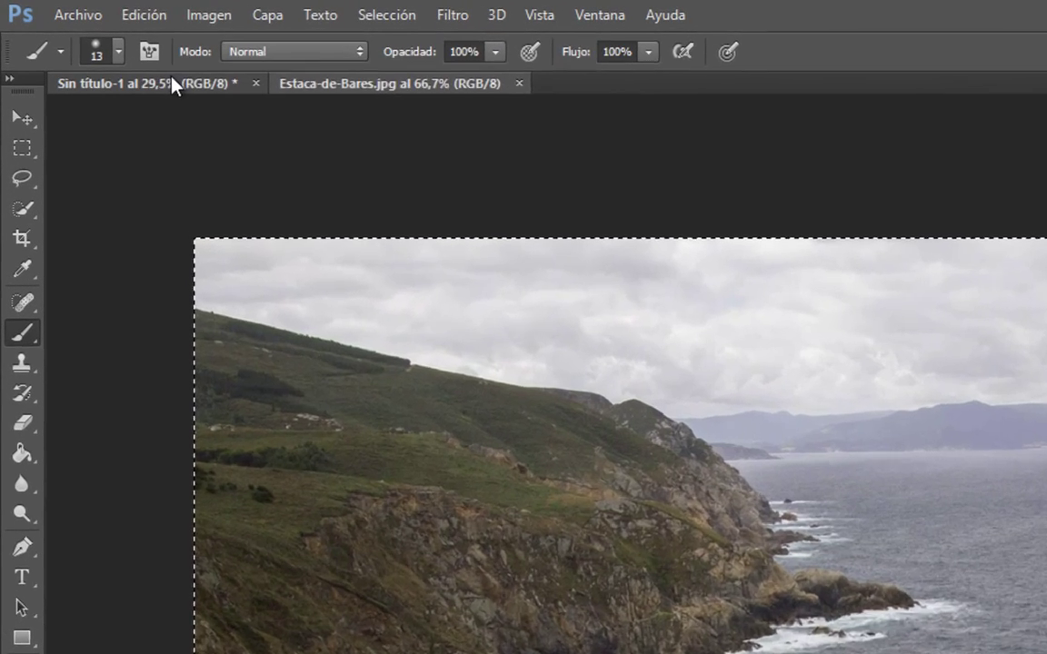
left_click(173, 84)
left_click(209, 15)
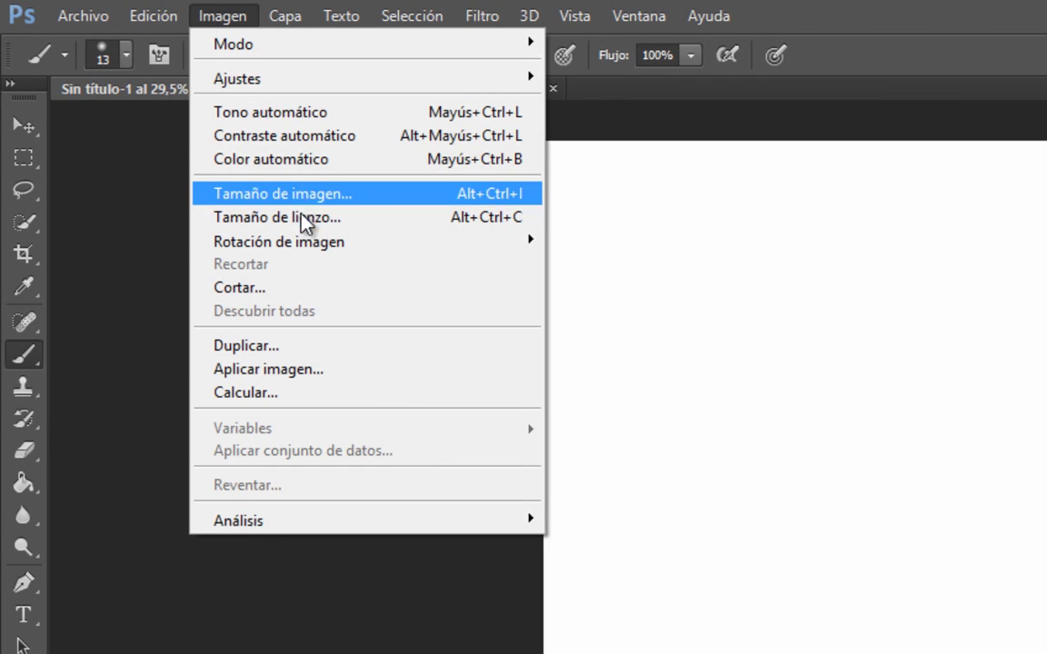
left_click(272, 194)
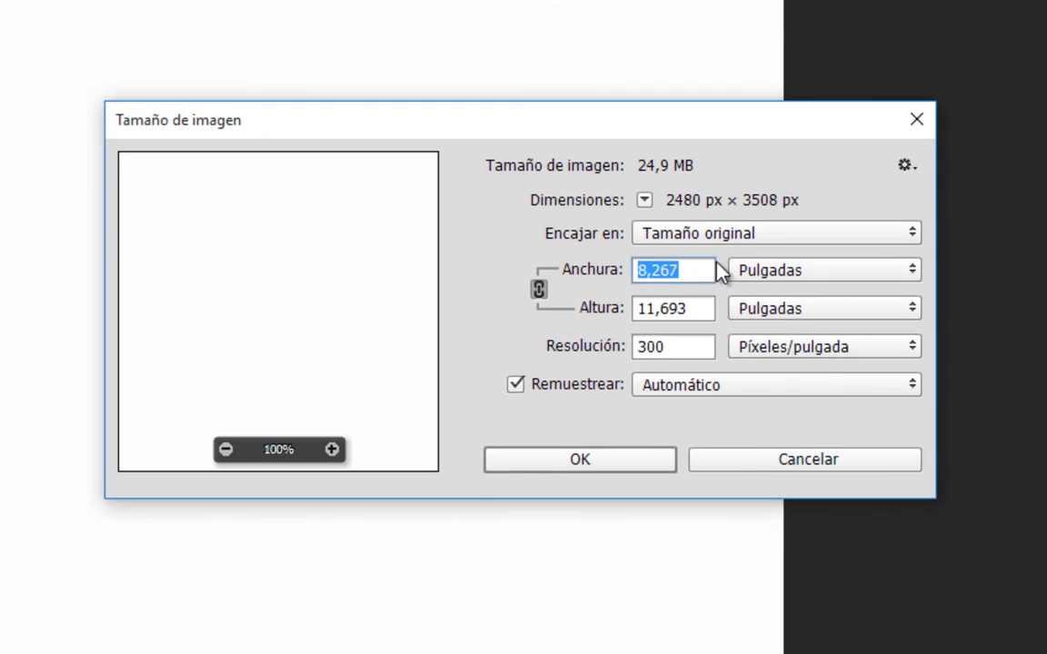
left_click(816, 281)
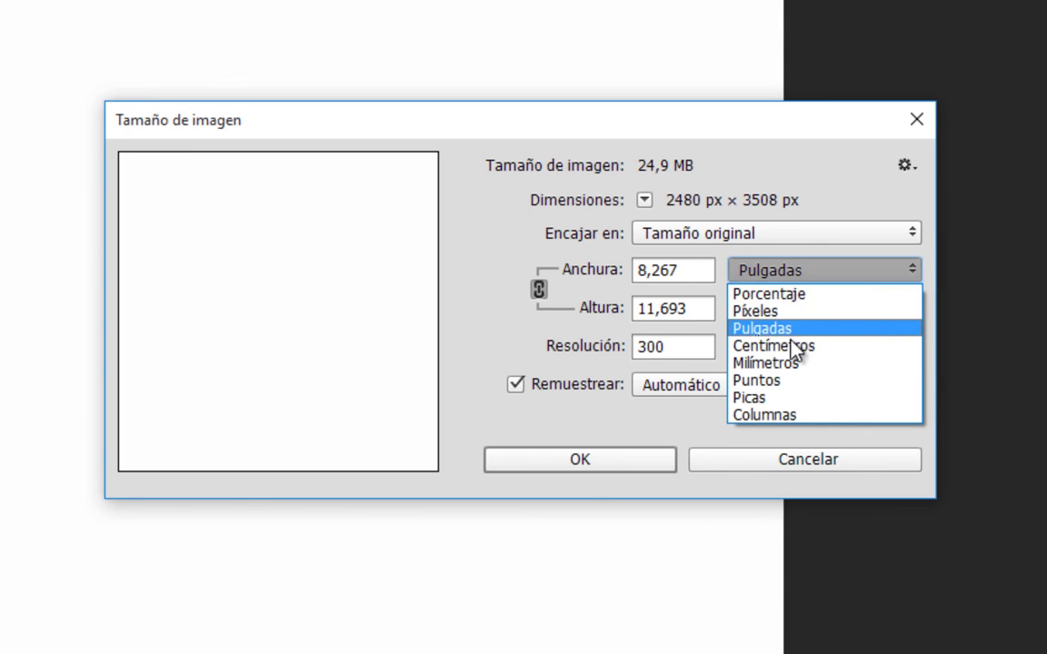
left_click(794, 344)
left_click(602, 274)
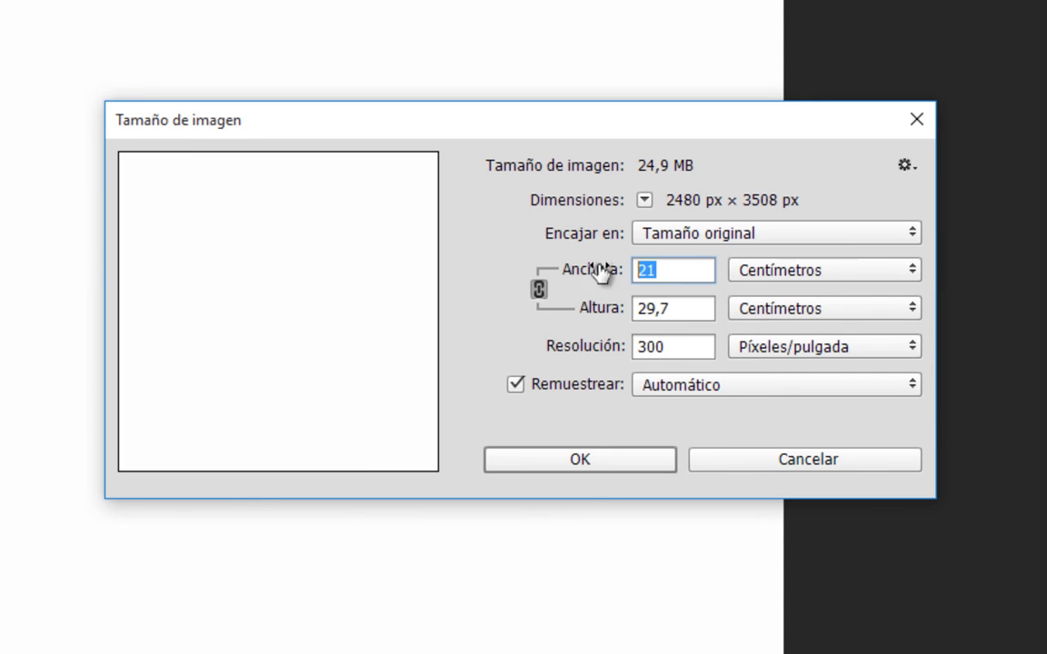
left_click_drag(633, 308, 676, 318)
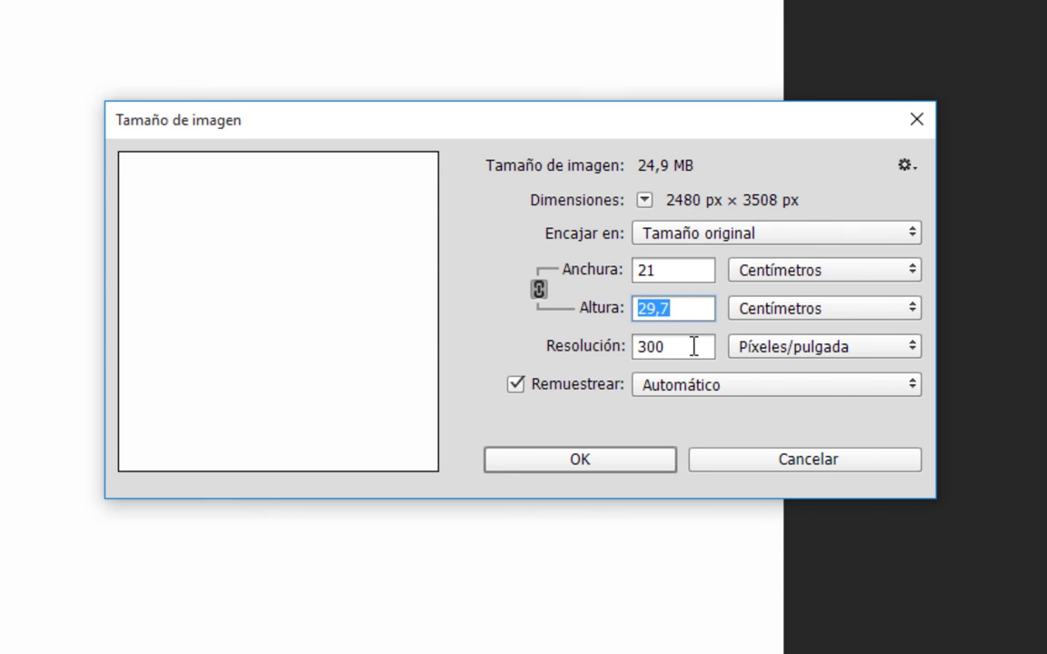
left_click_drag(643, 347, 552, 347)
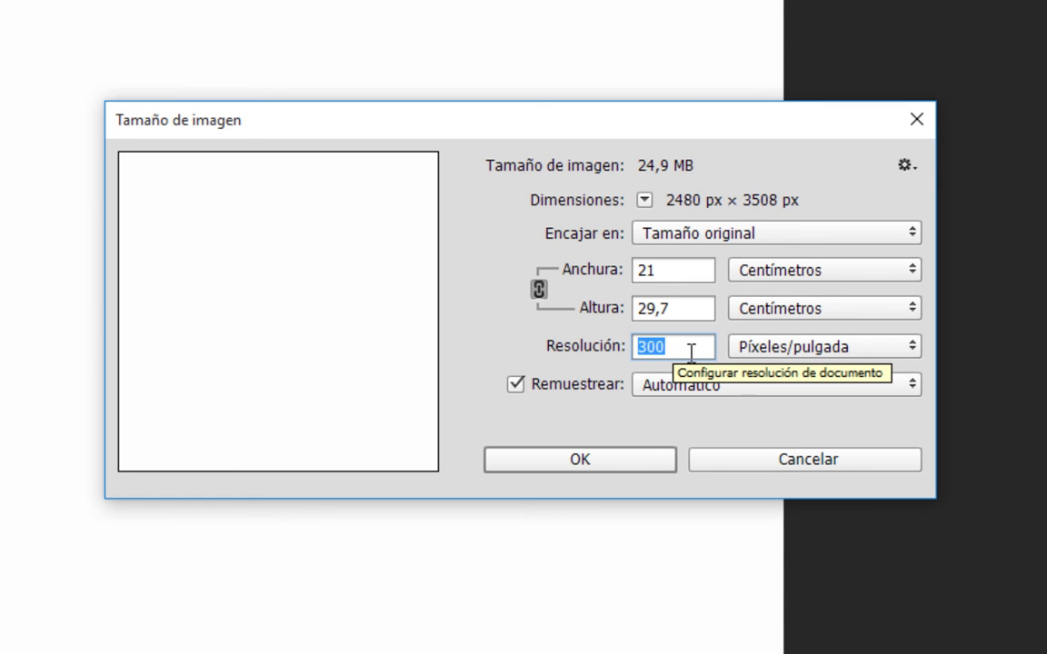
type("600")
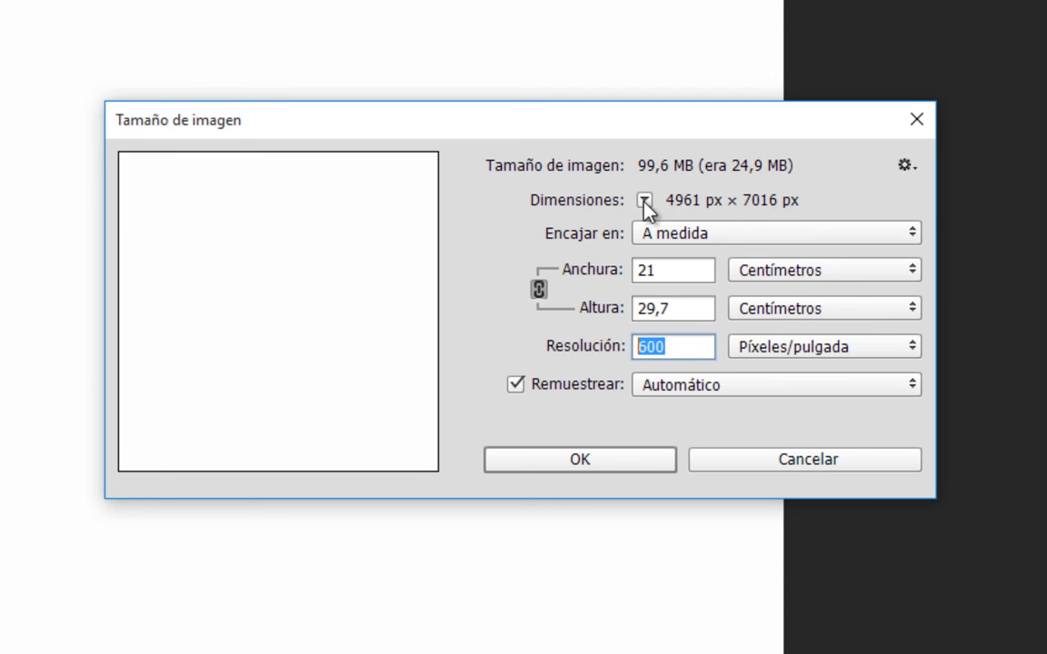
left_click(591, 464)
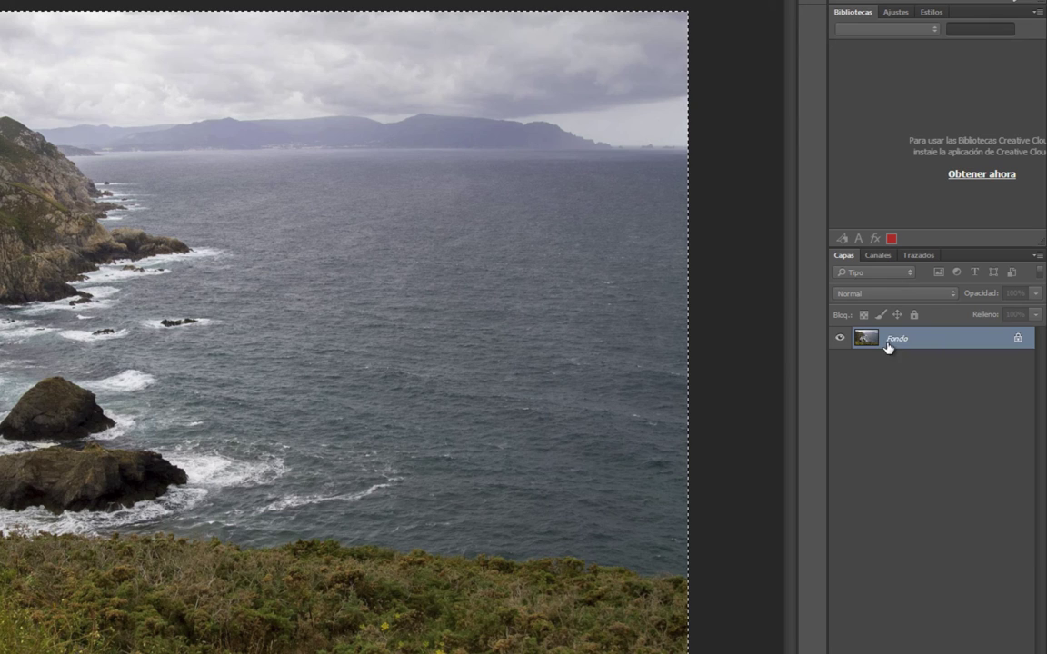
Step: Duplicate the photo's Fondo layer to document Sin título-1, creating Fondo copia
right_click(886, 341)
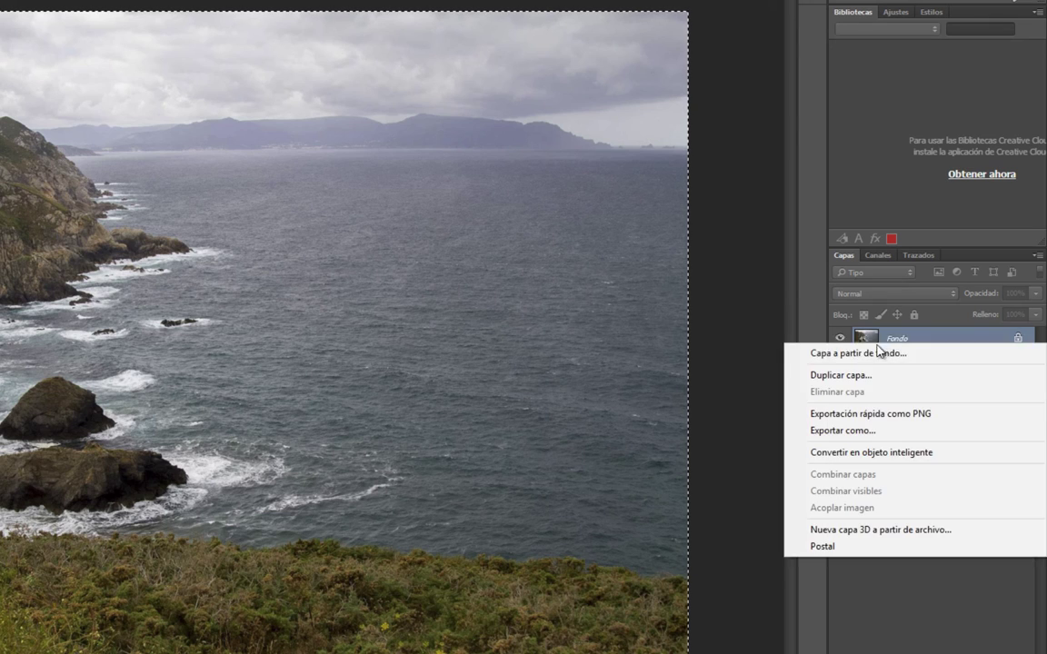
left_click(864, 375)
left_click(464, 134)
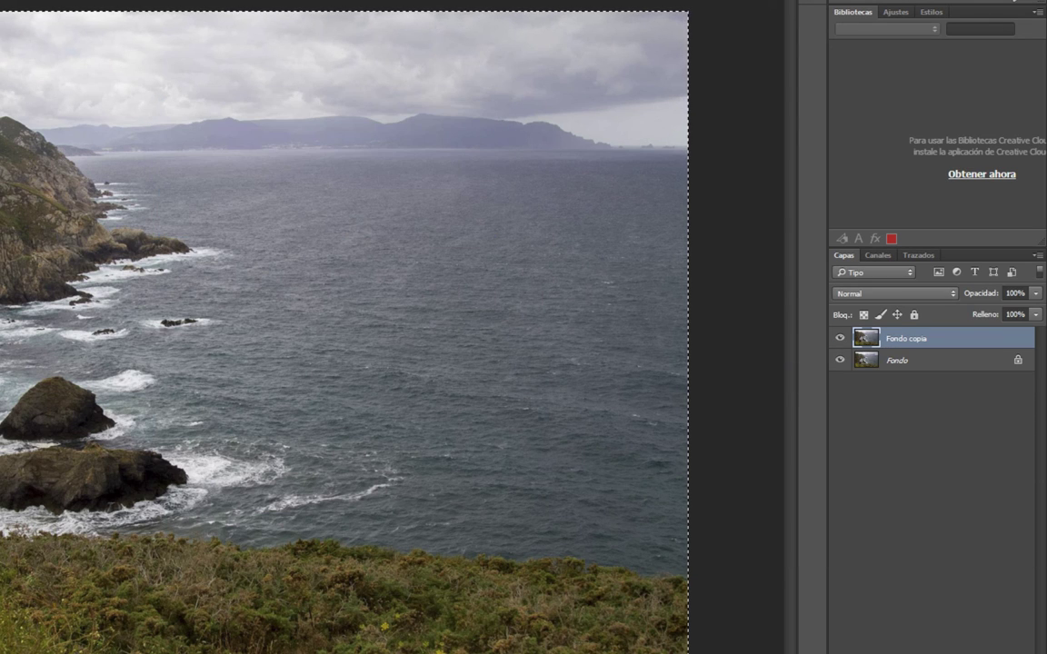
key("ctrl+minus")
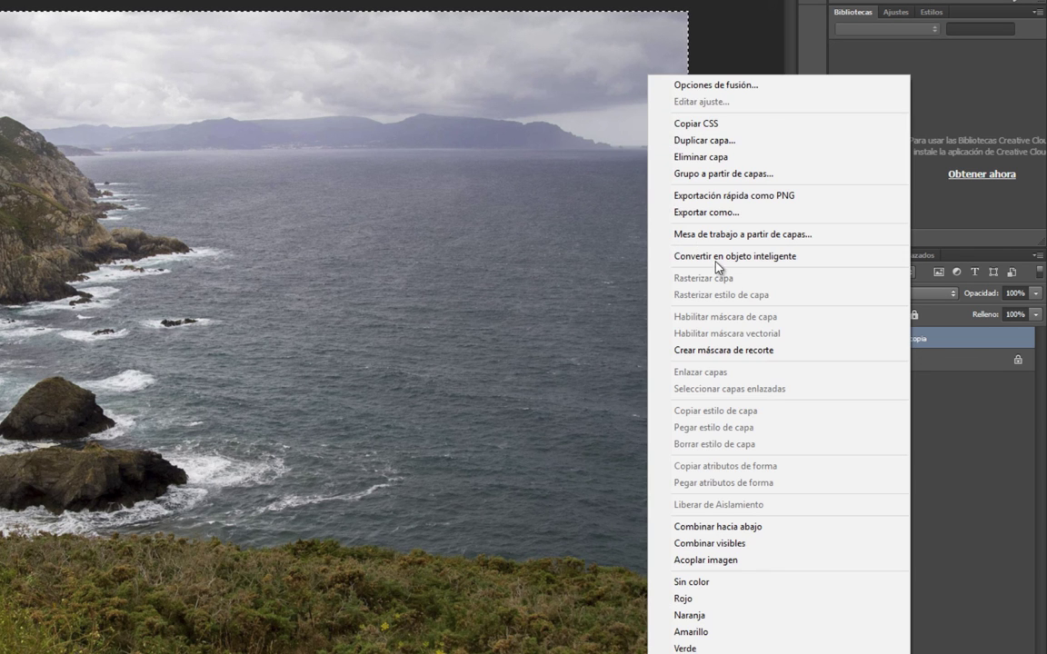
right_click(842, 339)
left_click(830, 370)
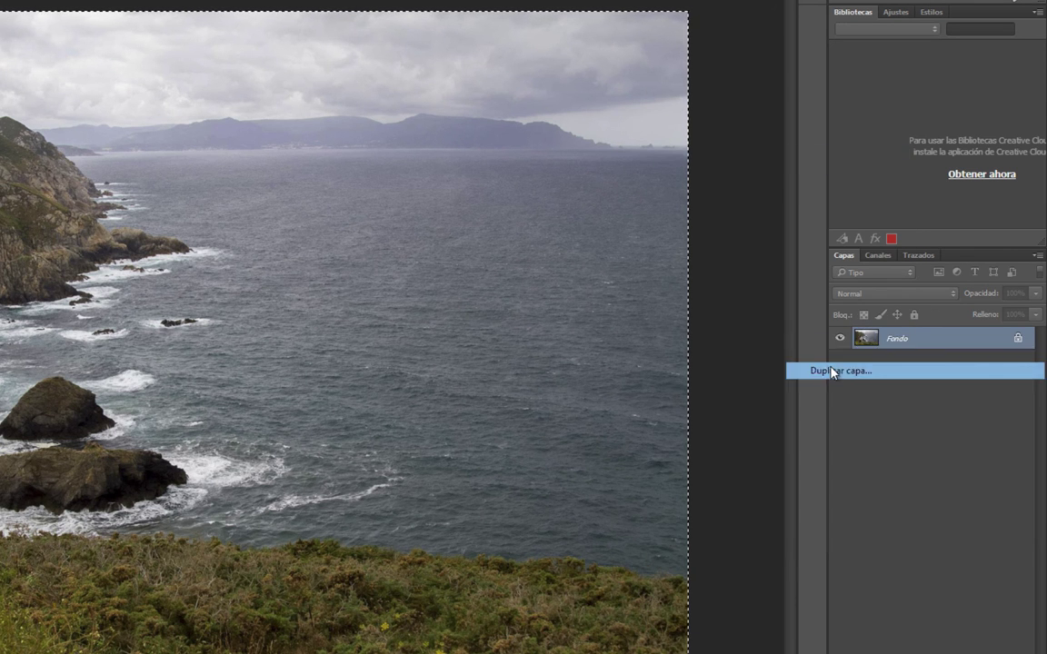
left_click(290, 191)
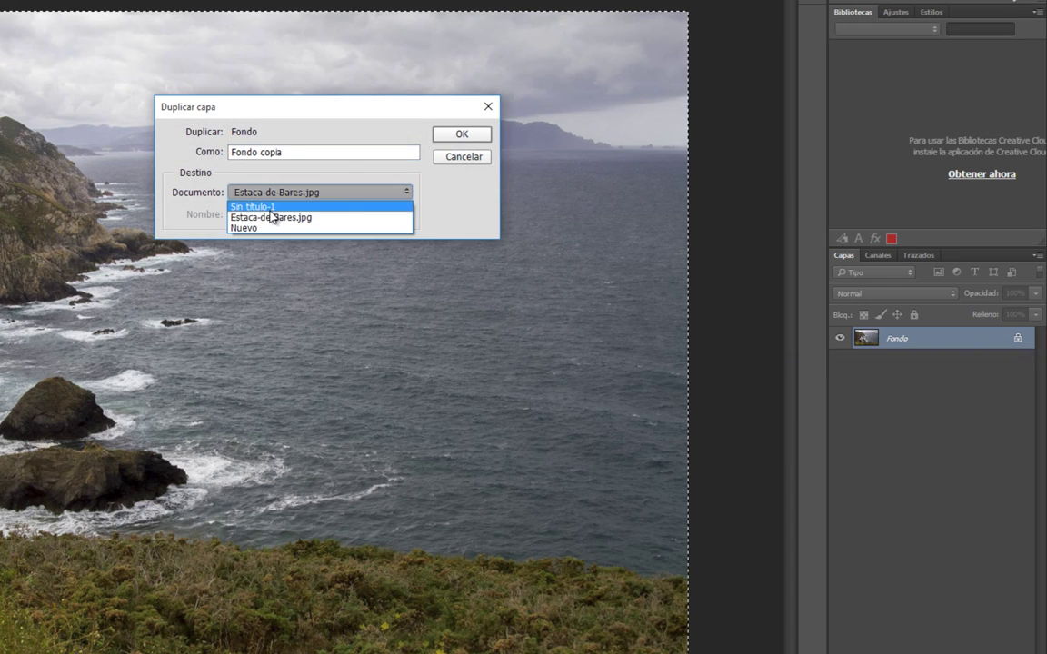
left_click(462, 135)
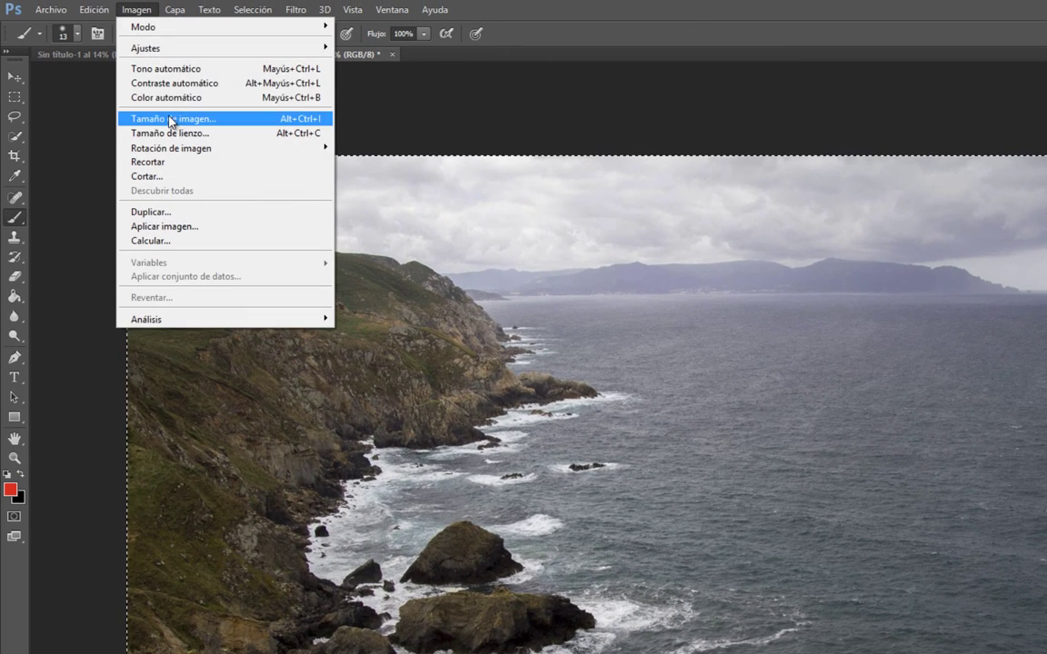
Step: Check the photo's image size (1920 × 1280 px, 72 ppi), cancel, and pick the Brush
left_click(170, 120)
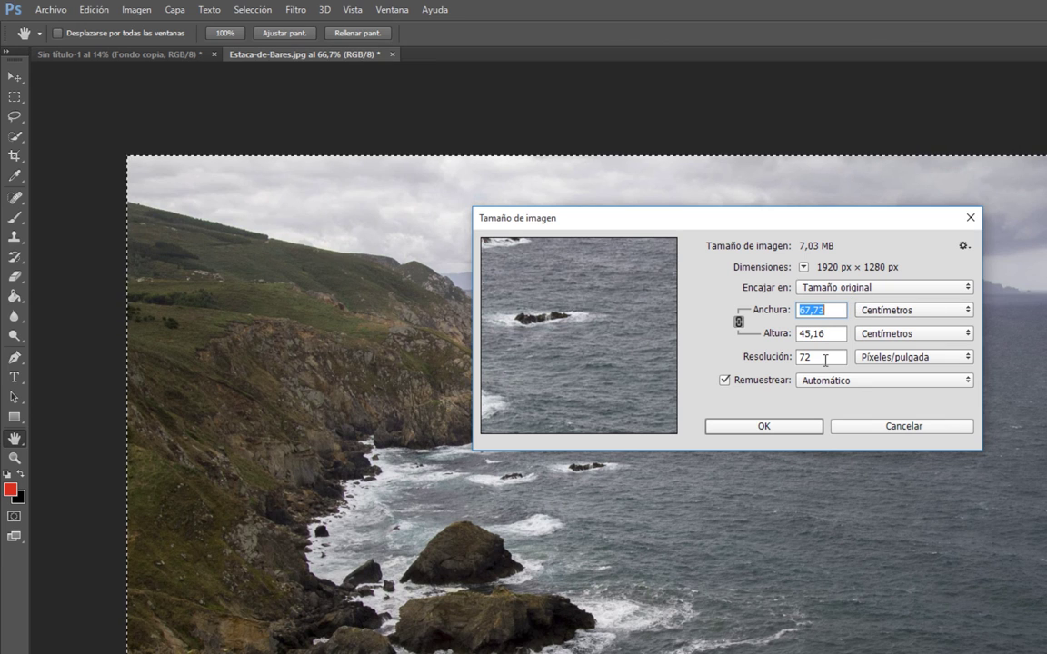
left_click(766, 360)
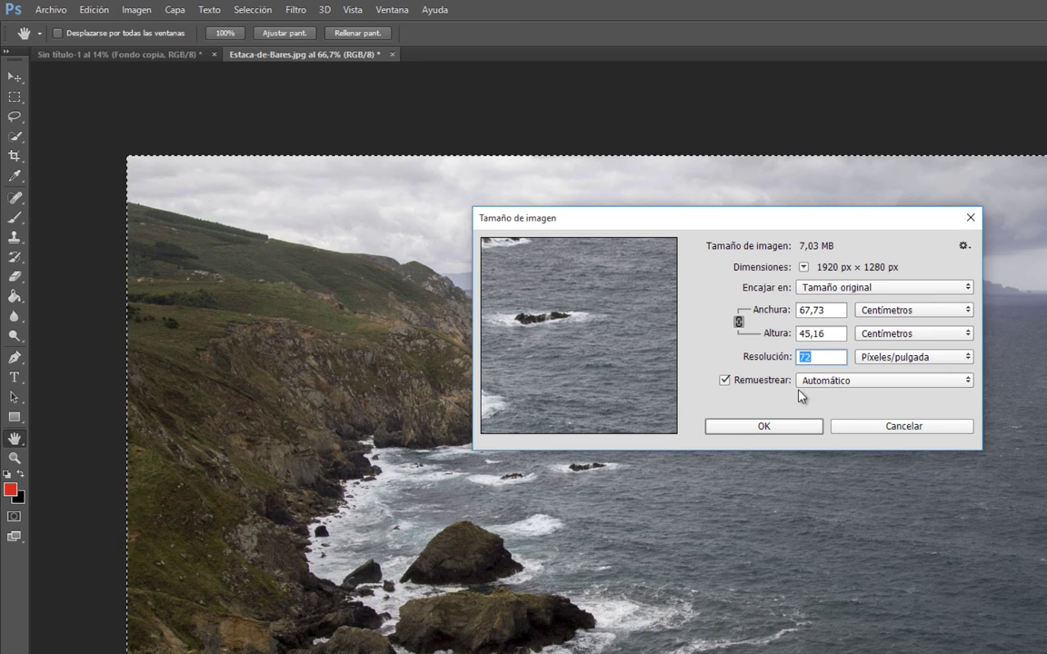
left_click(904, 426)
key("b")
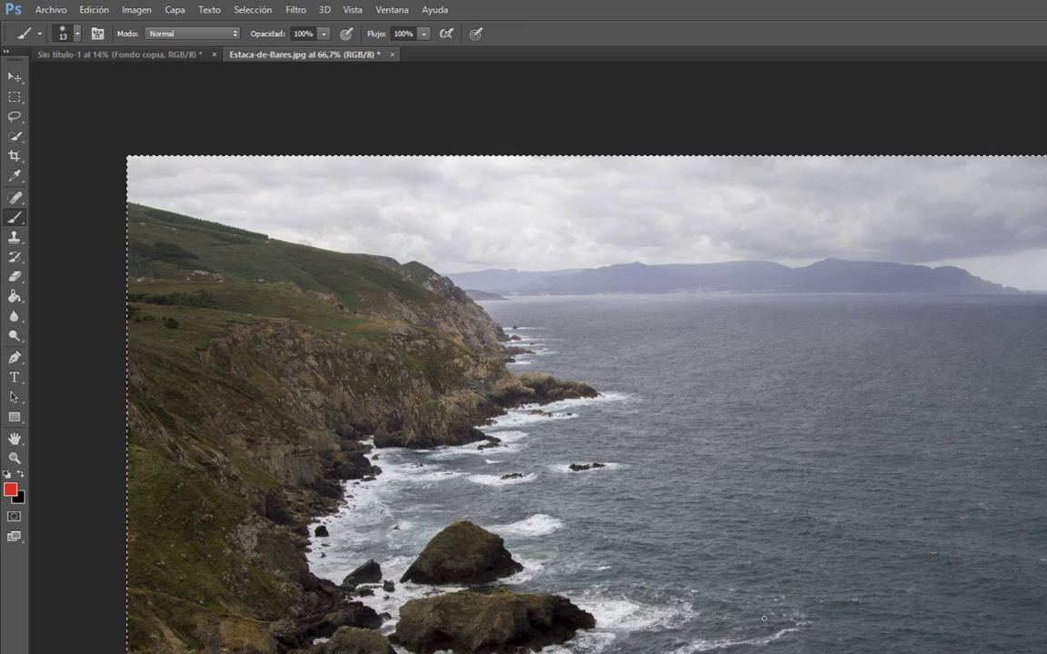
Step: On Sin título-1, paint a thin red scribble, then thick strokes with a 139 px brush
left_click(154, 54)
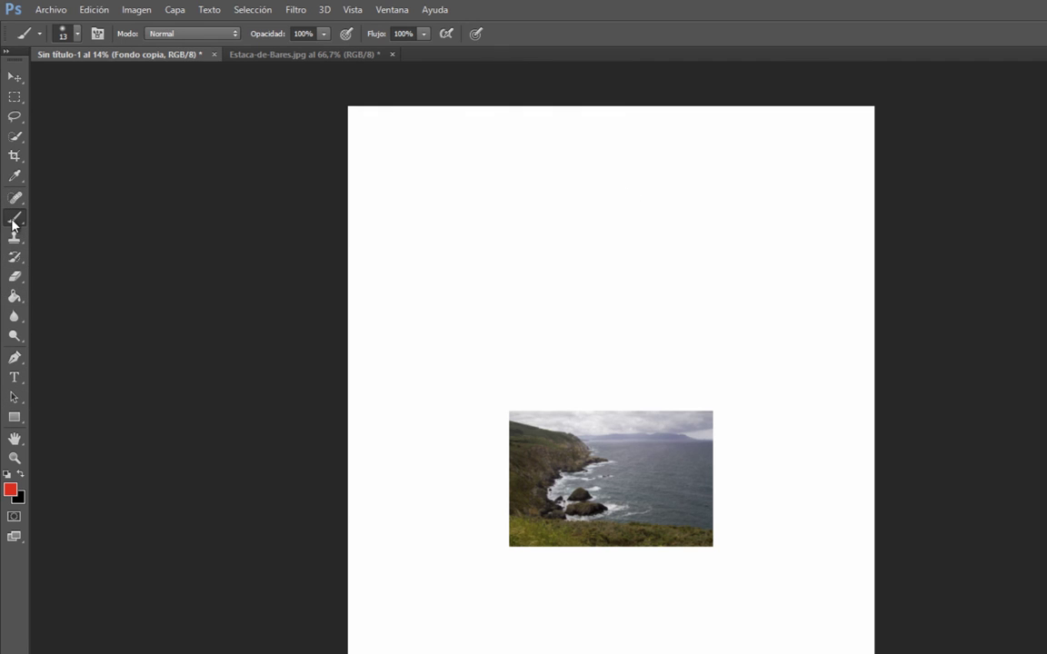
left_click_drag(421, 266, 812, 393)
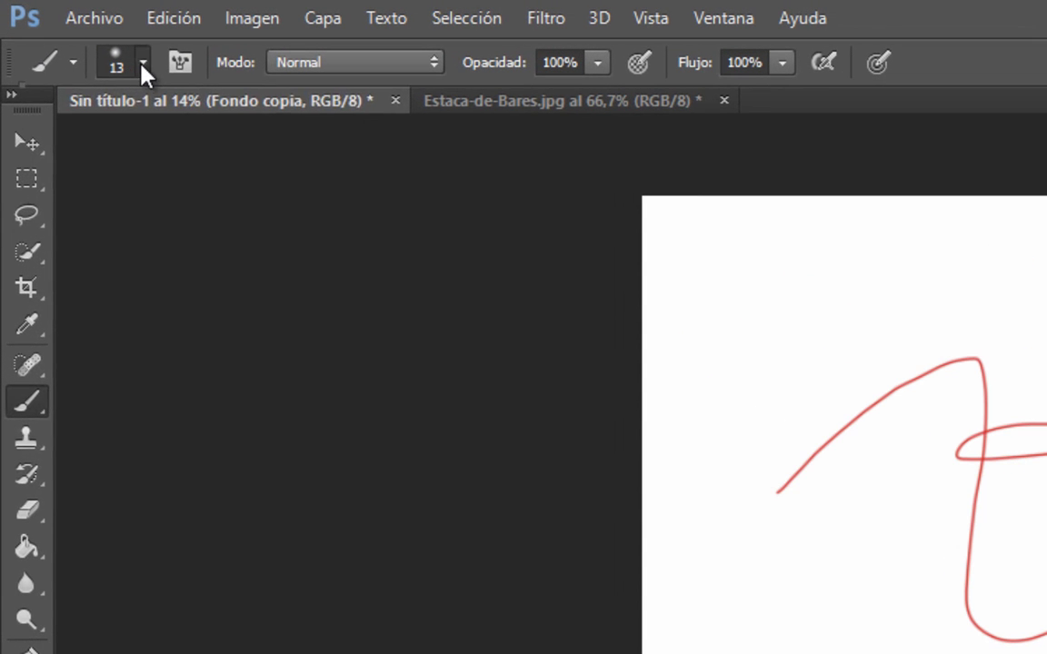
left_click(77, 34)
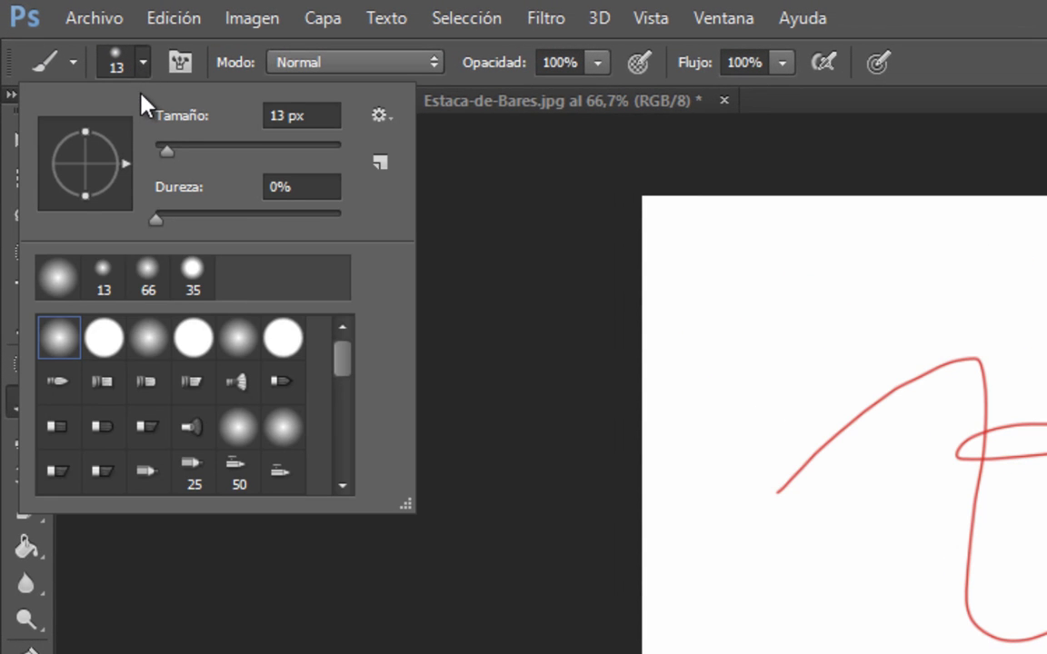
left_click_drag(163, 123, 234, 122)
key("Return")
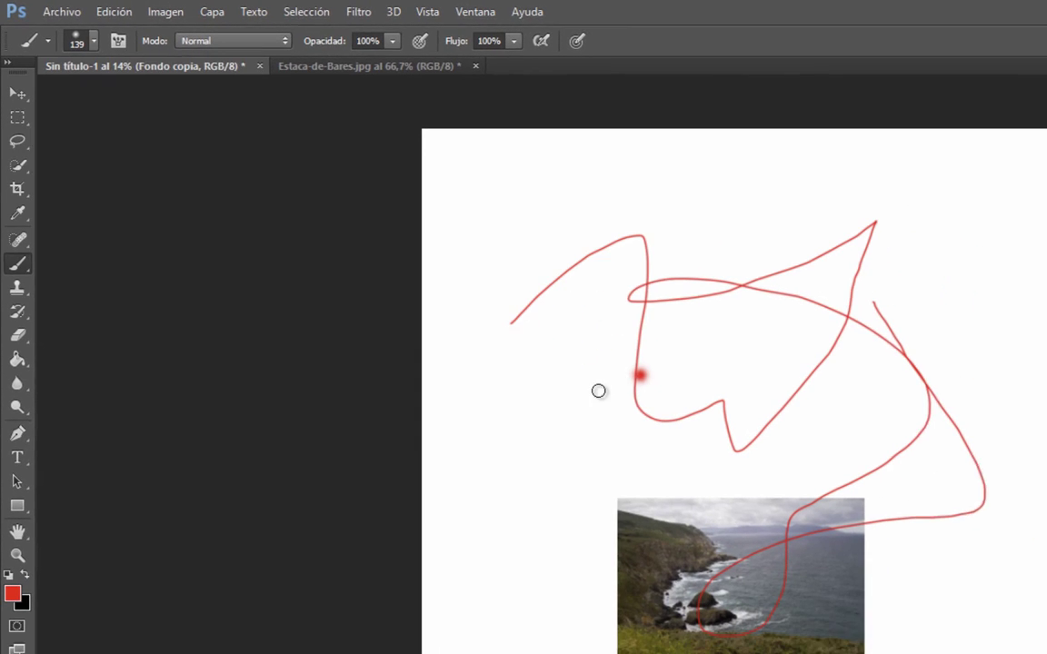
left_click_drag(640, 375, 684, 399)
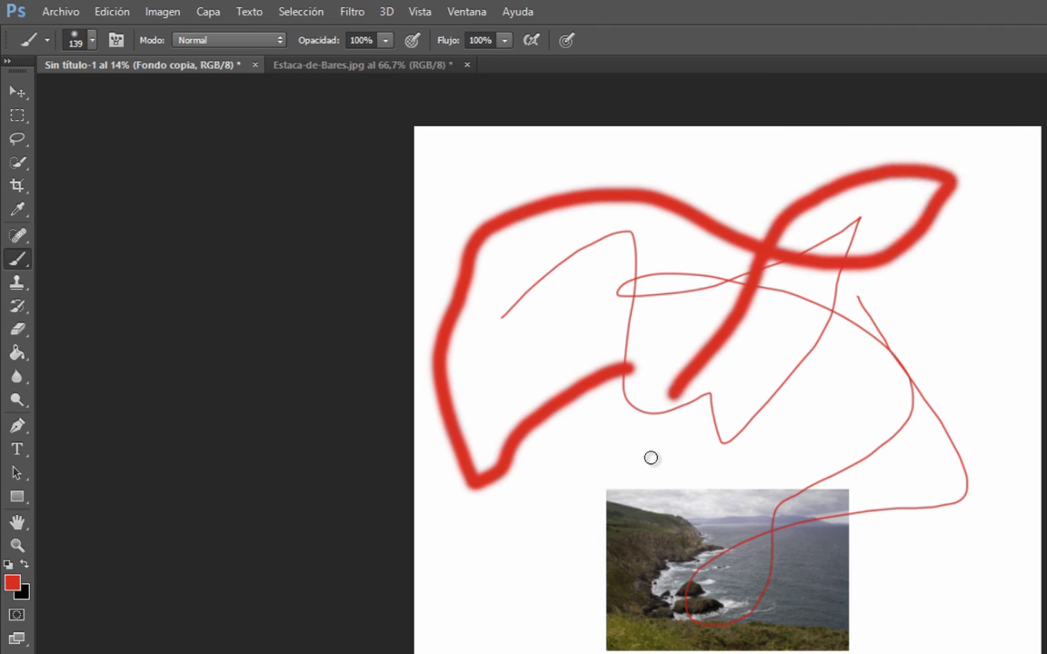
left_click_drag(651, 458, 498, 542)
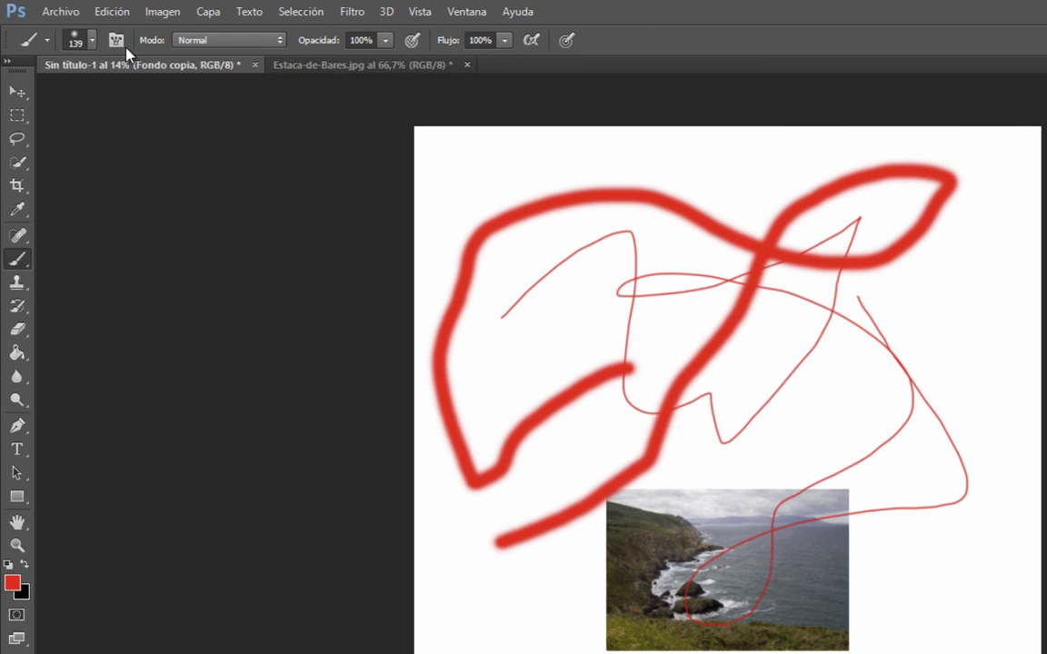
Step: Scroll through the brush preset list
left_click(91, 40)
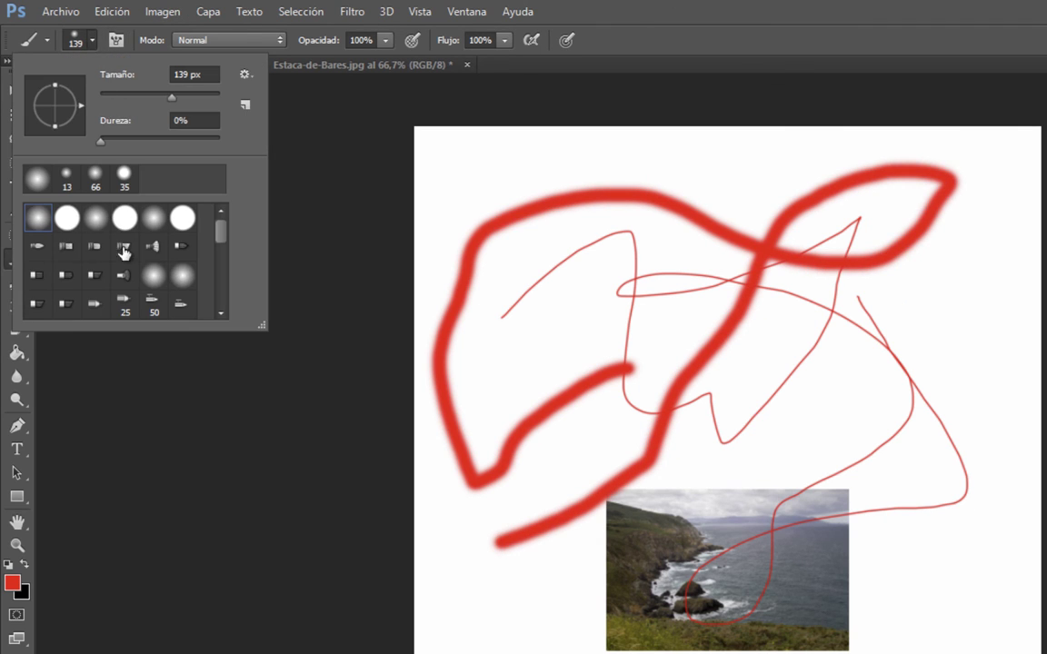
scroll(125, 247, "down", 2)
scroll(126, 247, "down", 2)
scroll(126, 244, "down", 2)
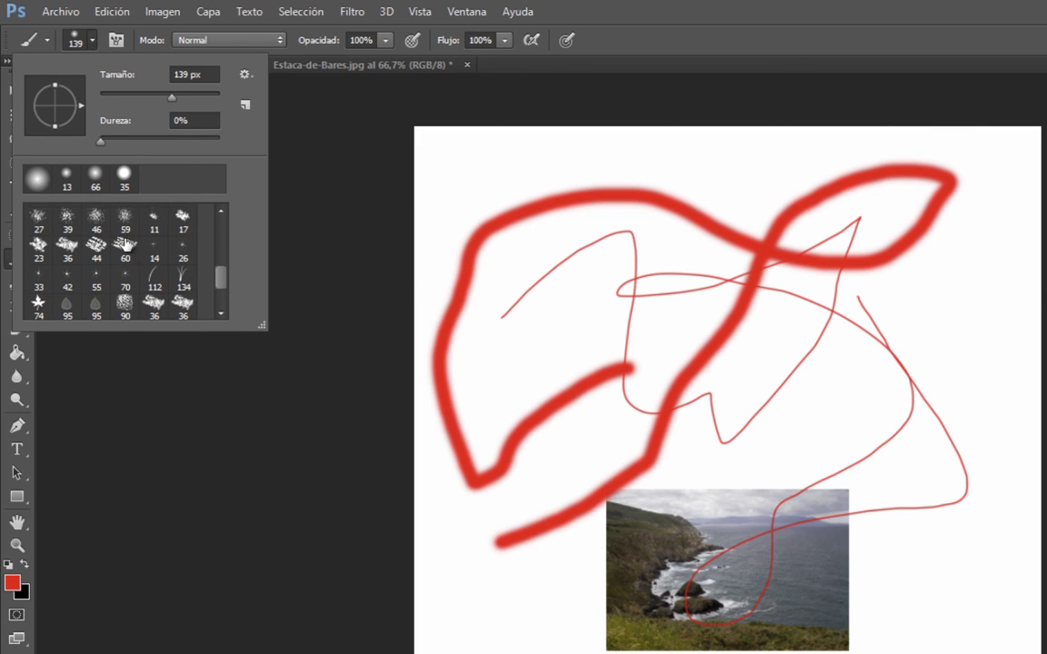
Step: Choose the 60 px textured brush and paint two rough red curving strokes
left_click(126, 244)
key("Return")
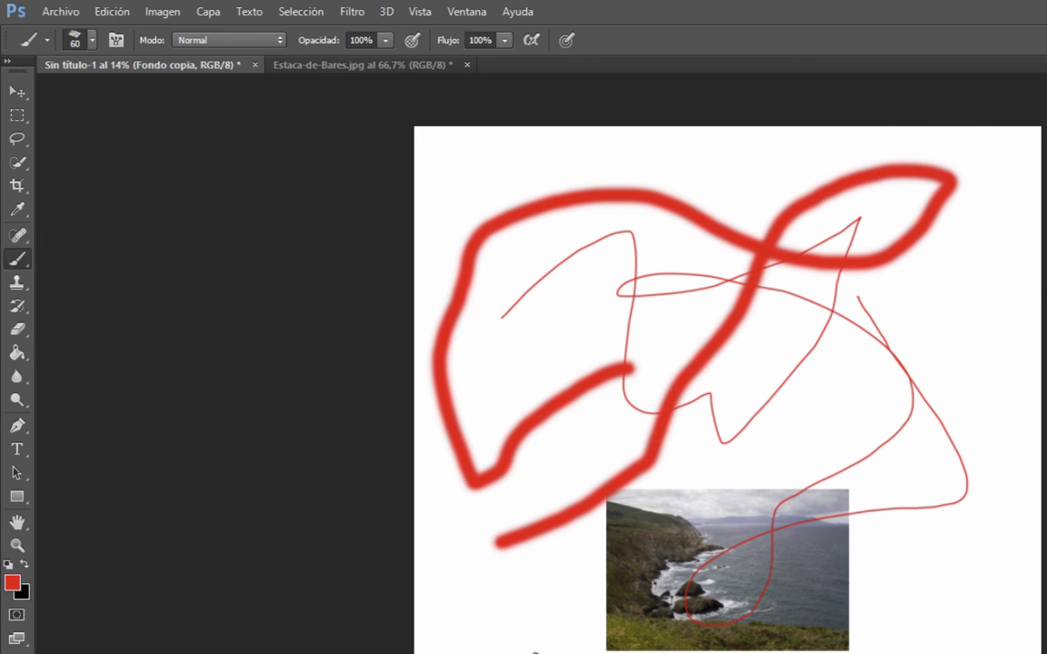
scroll(535, 635, "up", 2)
scroll(535, 634, "up", 2)
scroll(546, 627, "up", 1)
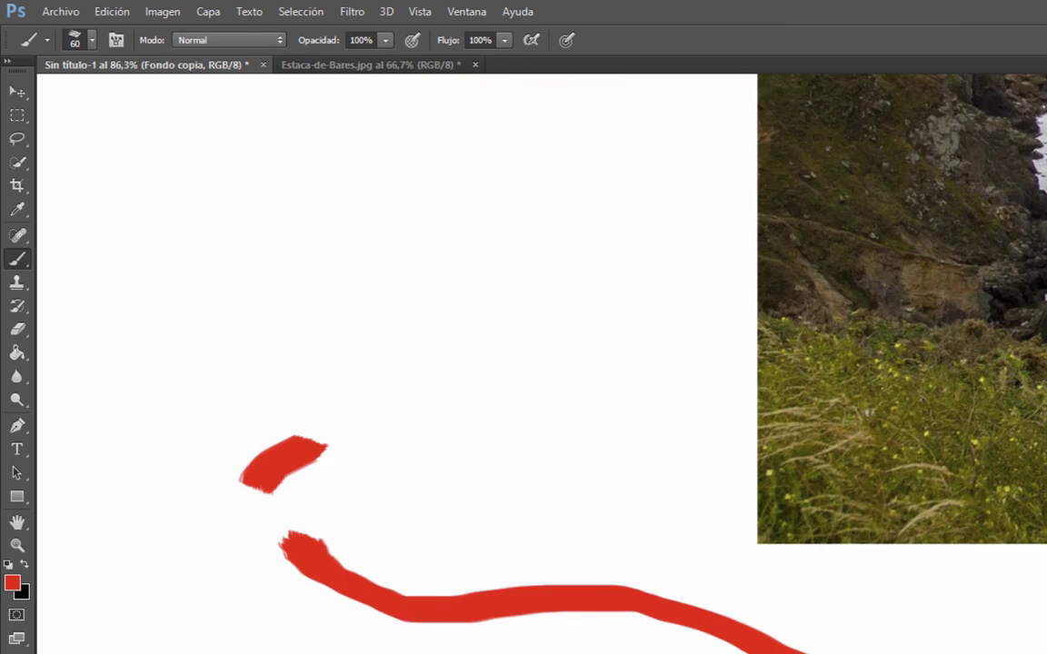
scroll(555, 618, "up", 1)
mouse_move(368, 368)
left_mouse_down()
mouse_move(537, 411)
mouse_move(726, 271)
left_mouse_up()
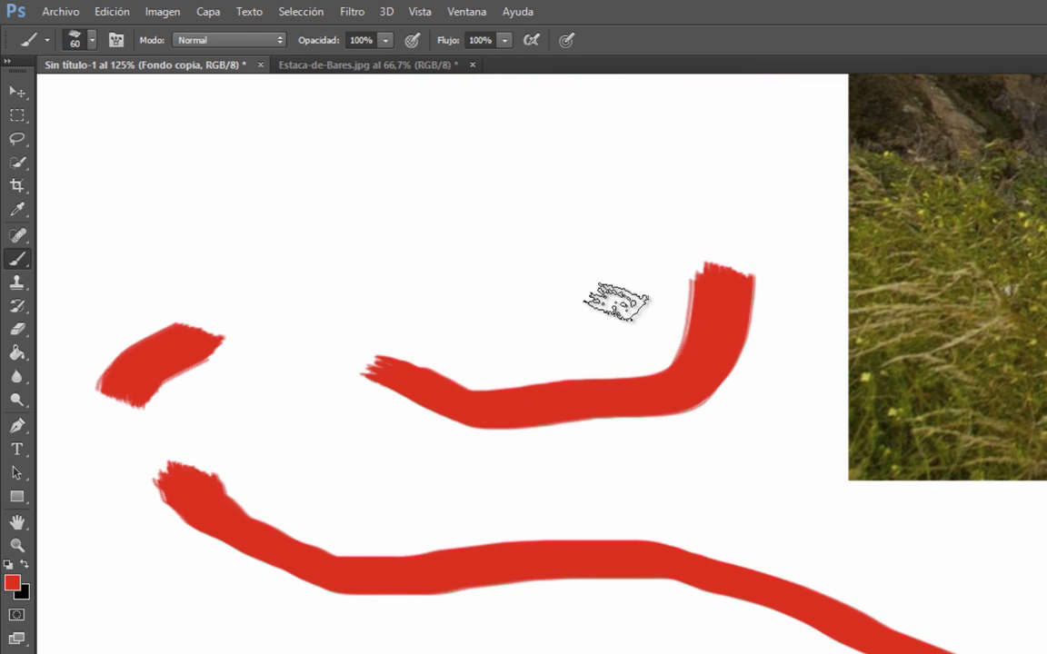
mouse_move(277, 320)
left_mouse_down()
mouse_move(556, 269)
mouse_move(648, 238)
left_mouse_up()
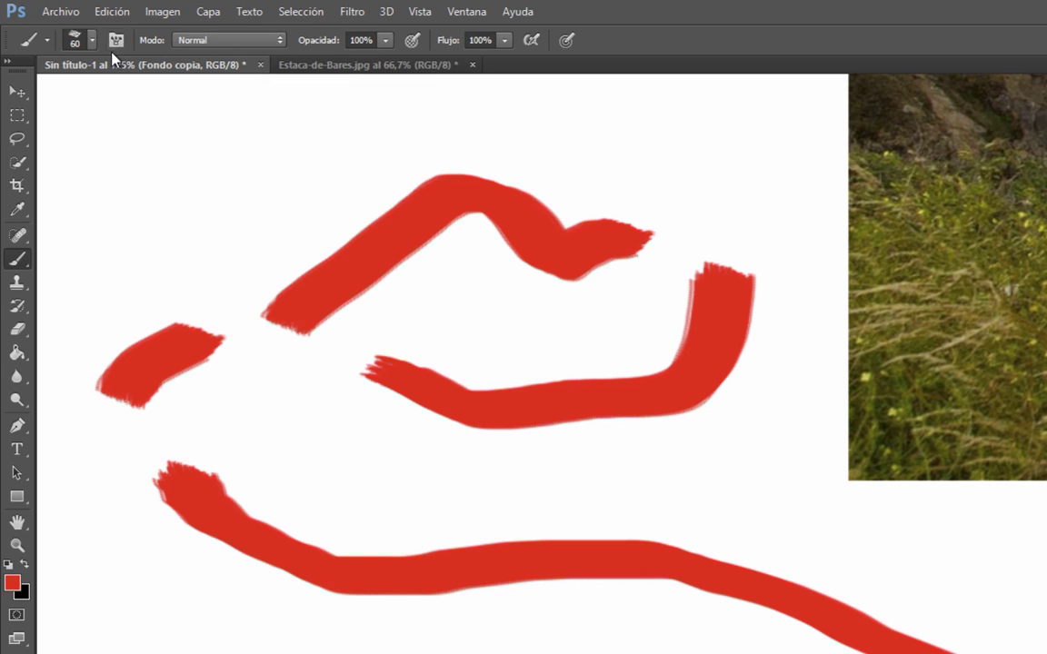
Step: Lower brush opacity to 30% and paint two translucent pink strokes at top left
left_click_drag(318, 40, 285, 40)
left_click_drag(110, 189, 329, 129)
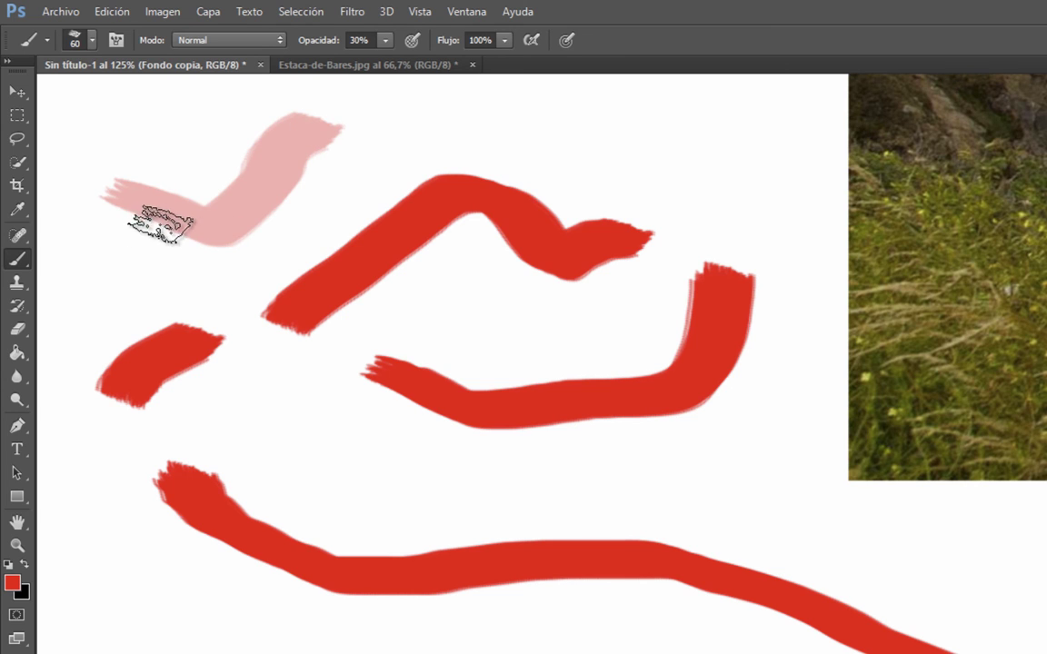
left_click_drag(114, 193, 329, 170)
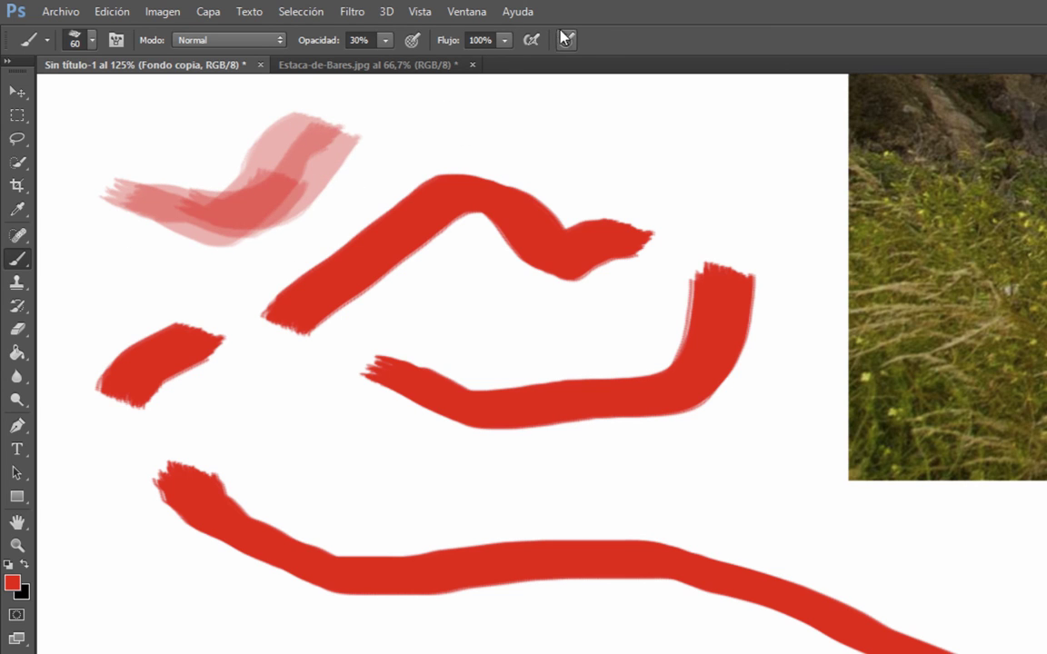
Step: Set the brush opacity and flow back to 100%
key("4")
key("0")
key("5")
type("34")
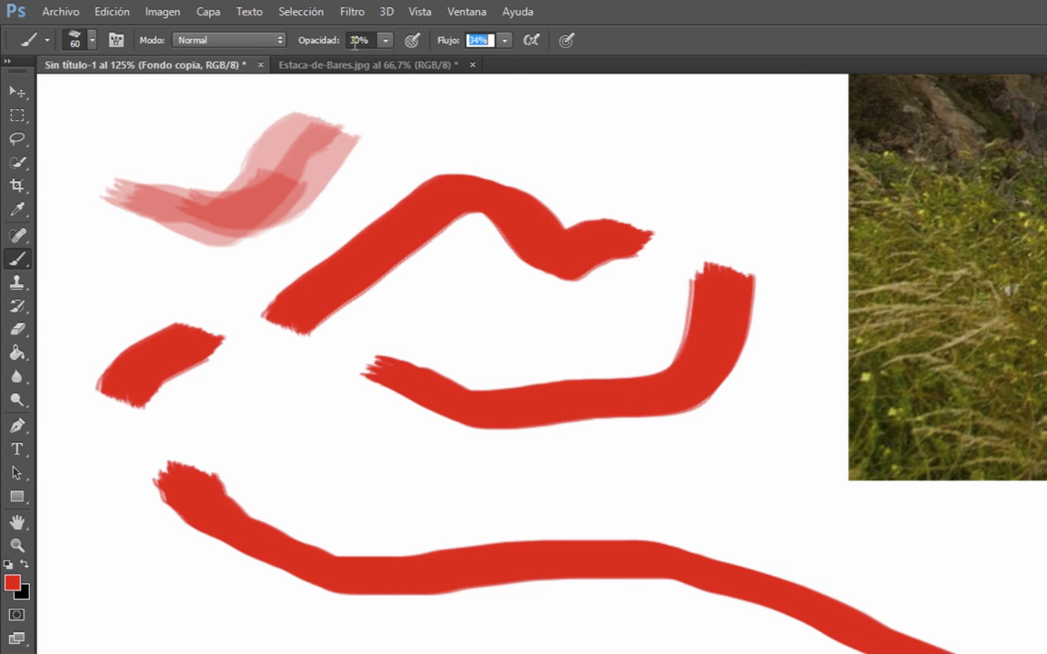
key("0")
key("shift+1")
key("shift+3")
key("shift+3")
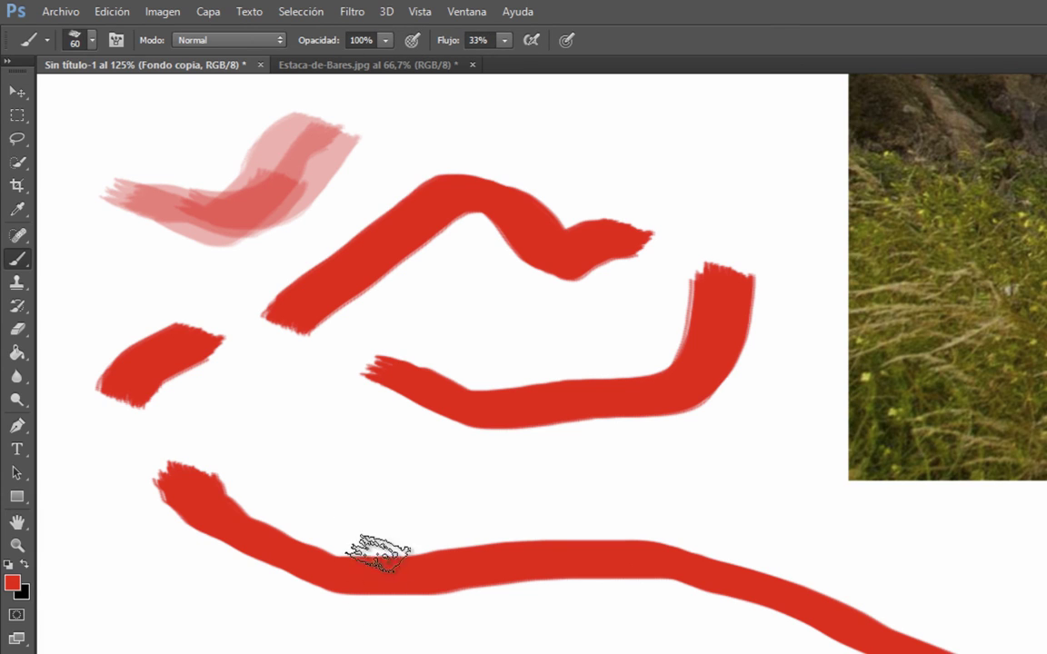
key("shift+0")
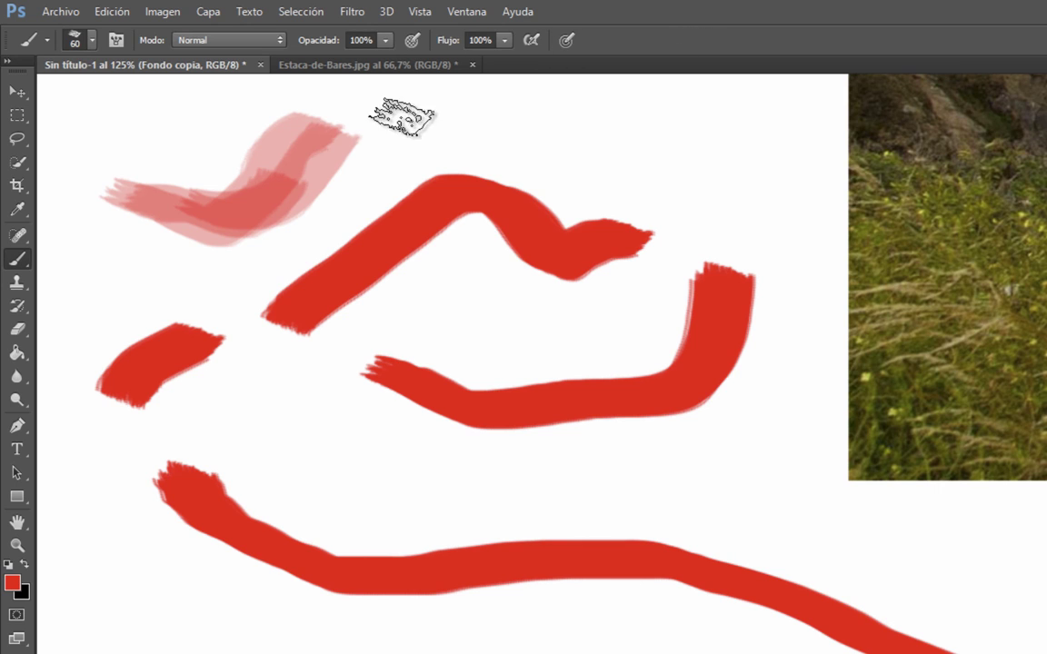
Step: Float the Pincel brush settings panel over the canvas, browse tips, then close it
left_click(92, 41)
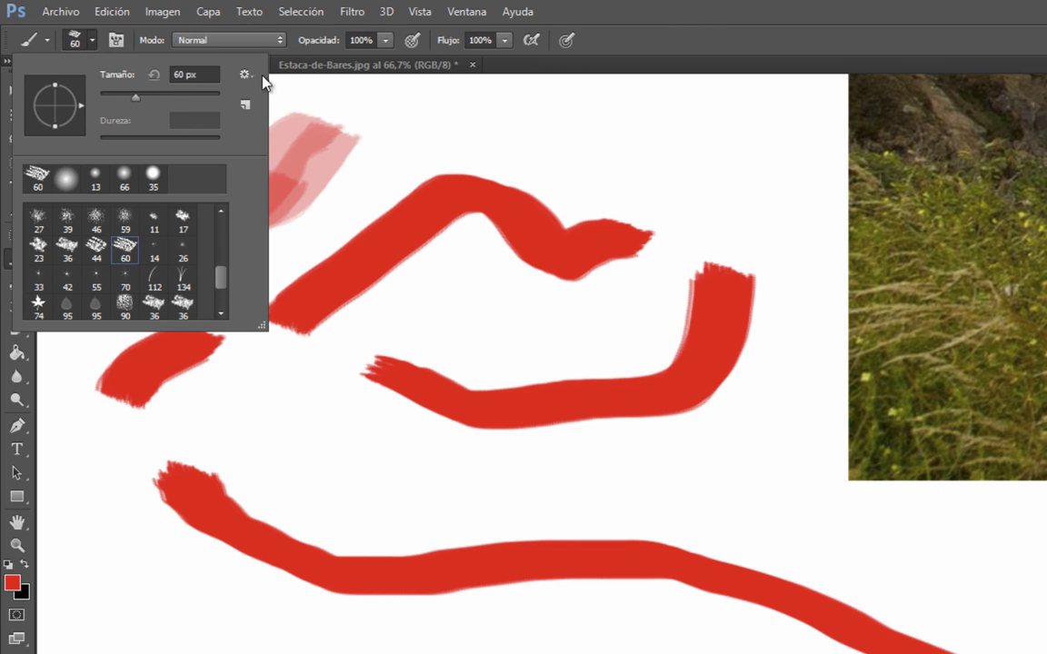
left_click(110, 39)
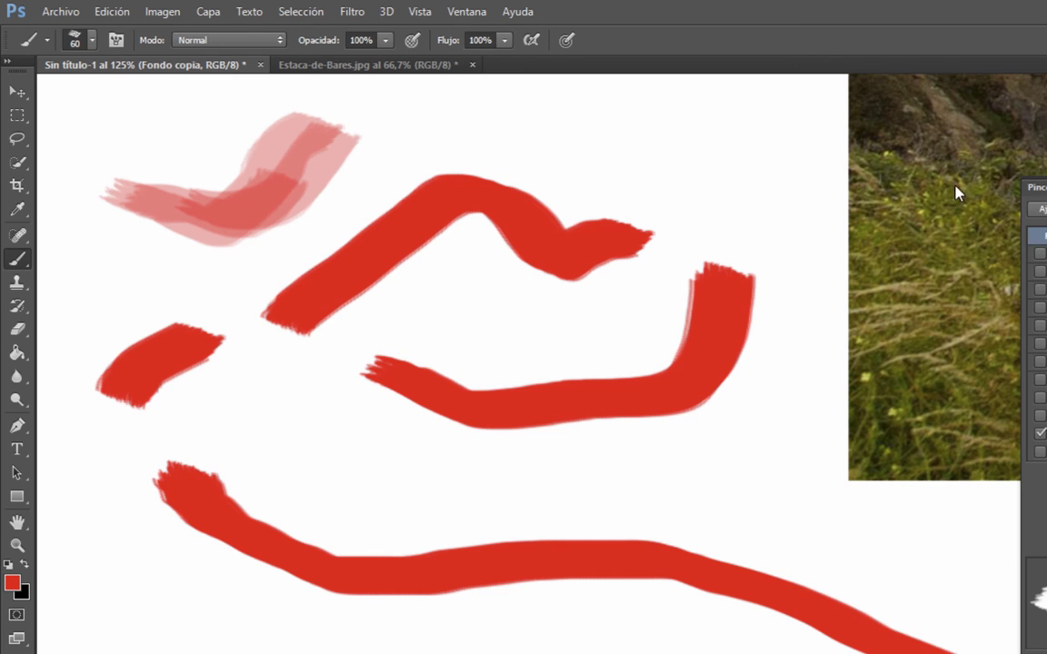
mouse_move(1027, 186)
left_mouse_down()
mouse_move(416, 177)
mouse_move(136, 157)
left_mouse_up()
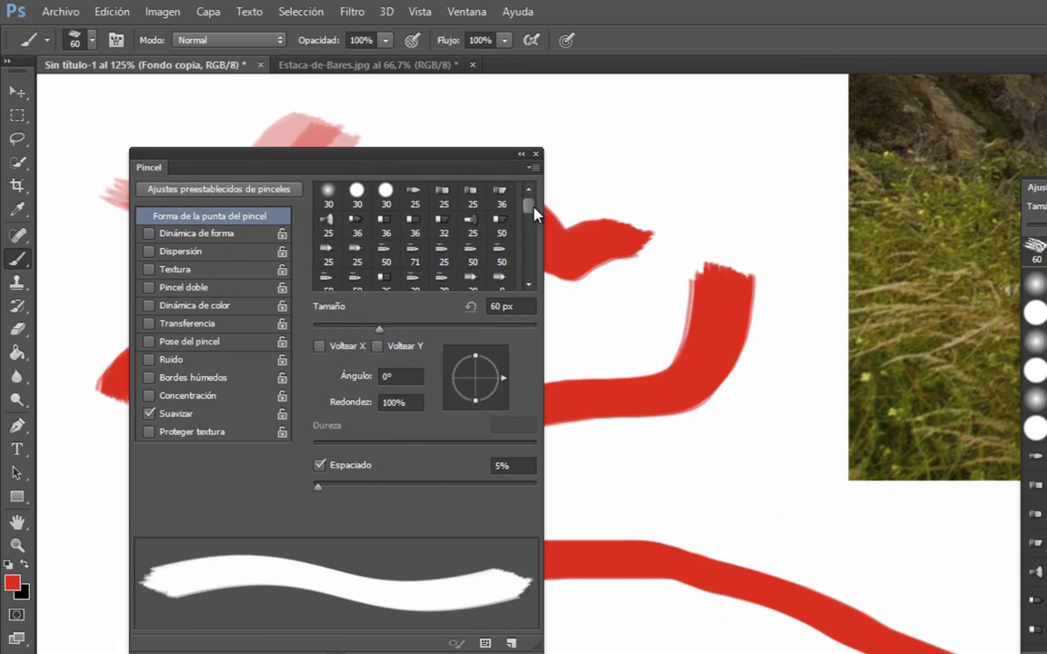
left_click_drag(529, 207, 529, 272)
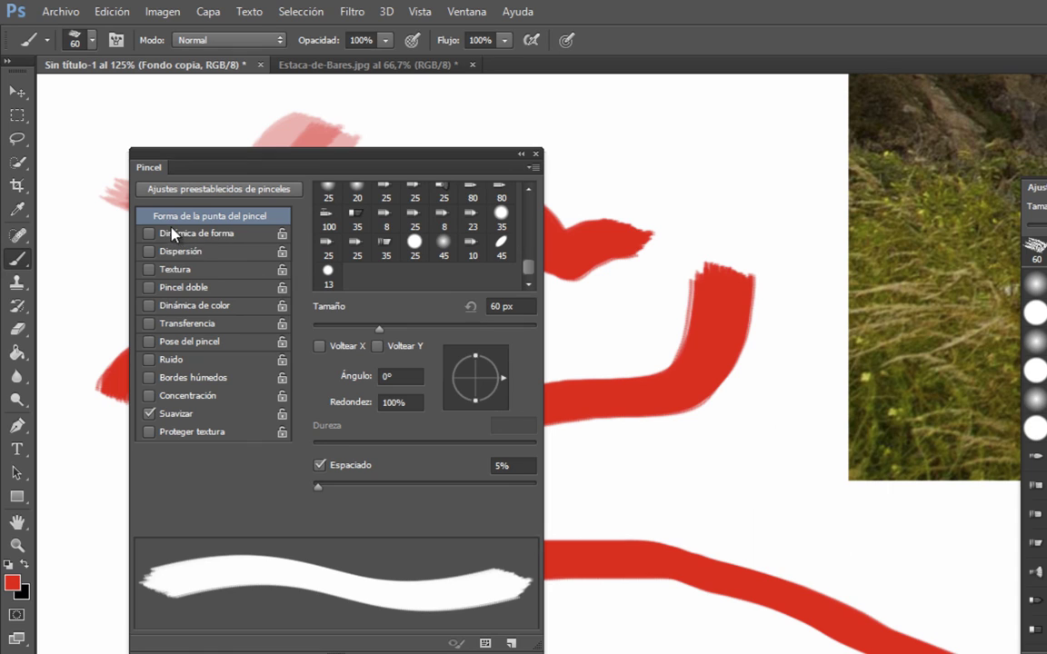
left_click(537, 155)
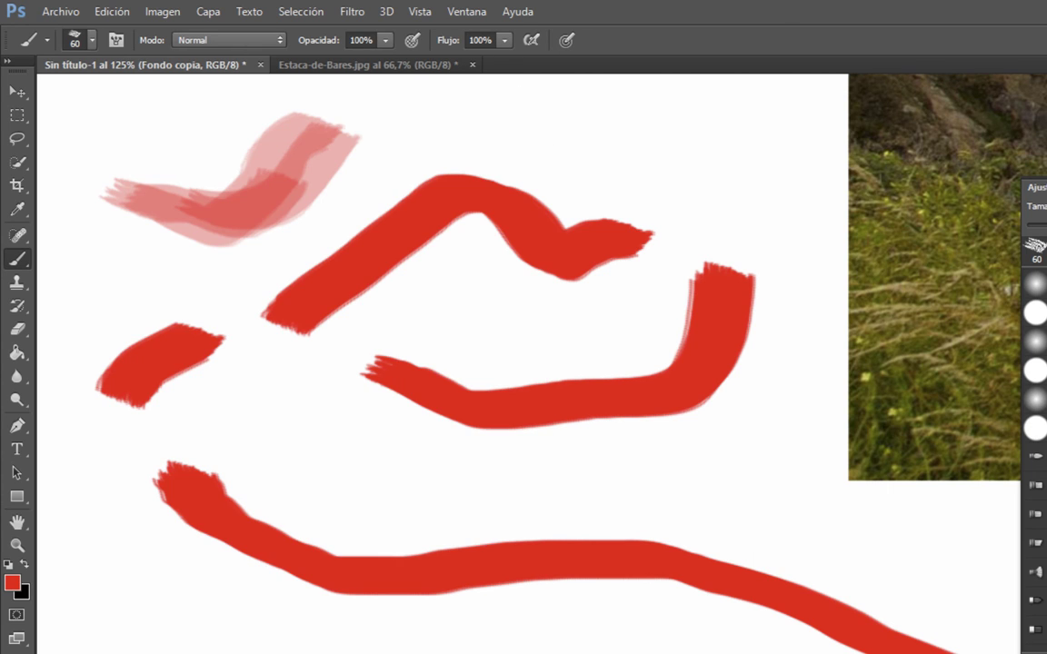
scroll(560, 441, "down", 5)
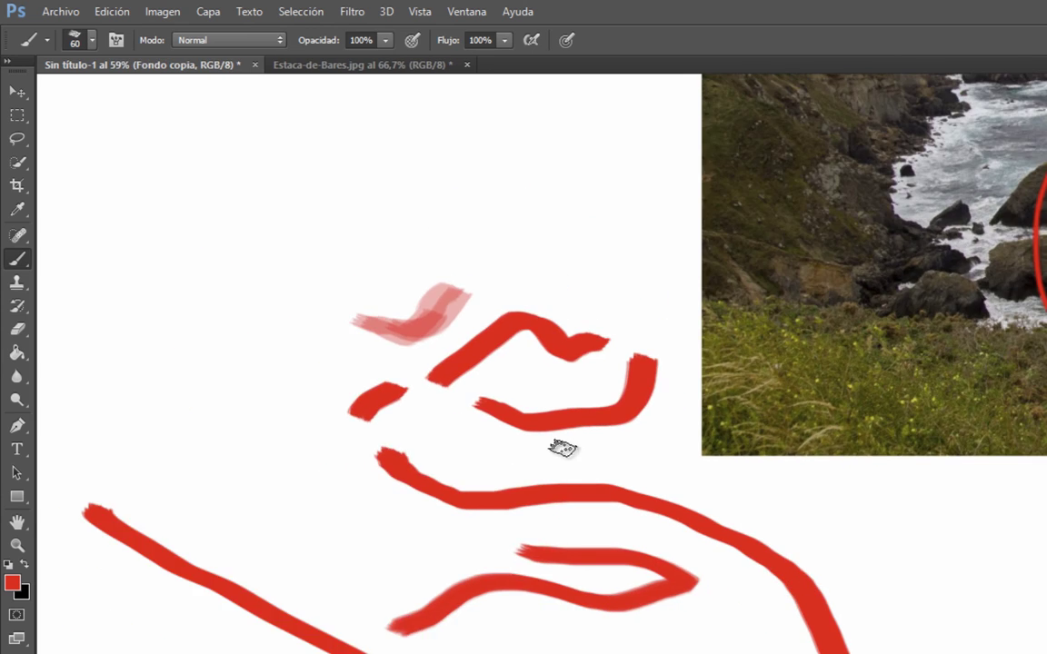
Step: Switch to the Lápiz pencil tool and draw a thin pink line across the canvas
right_click(18, 260)
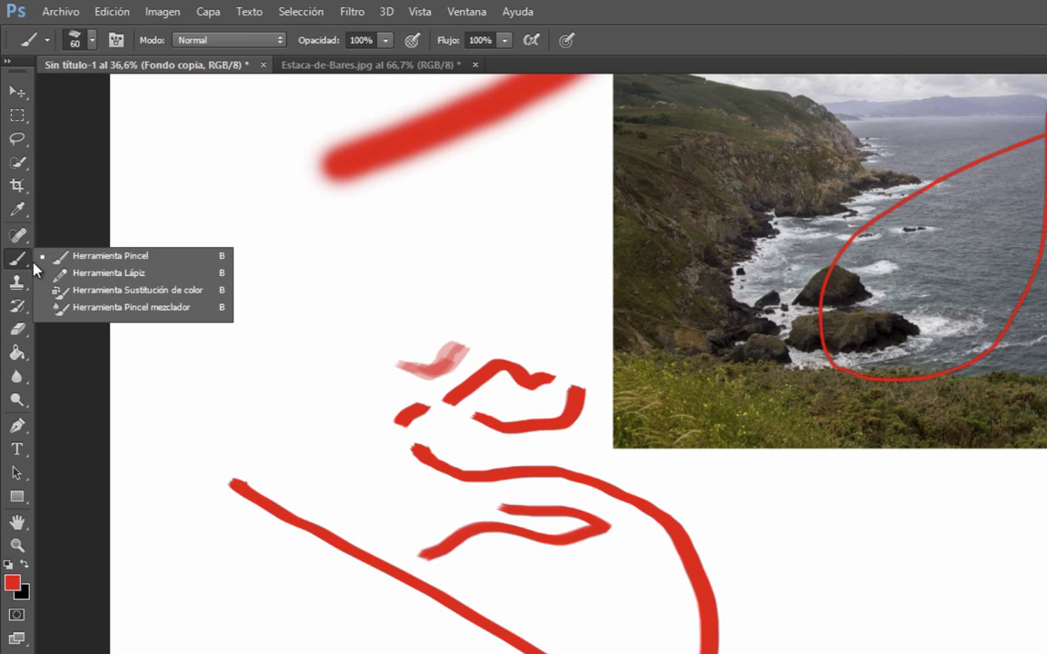
left_click(103, 273)
mouse_move(148, 330)
left_mouse_down()
mouse_move(269, 331)
mouse_move(362, 262)
left_mouse_up()
scroll(316, 308, "up", 2)
scroll(317, 307, "up", 2)
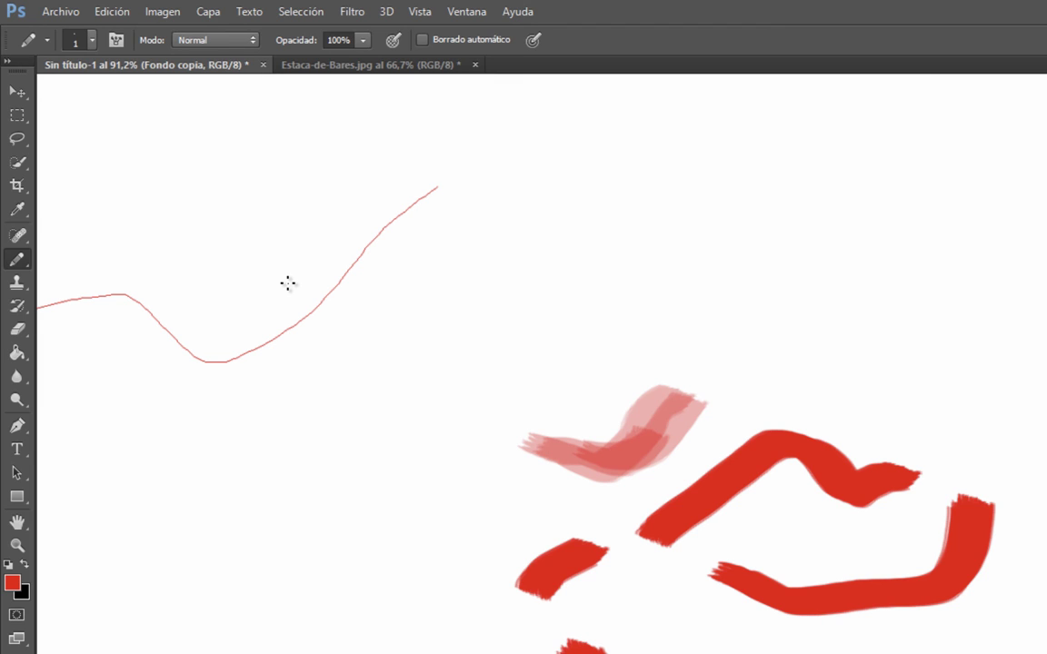
Step: Set the pencil to 88 px and paint thick red strokes and round dots
left_click(82, 40)
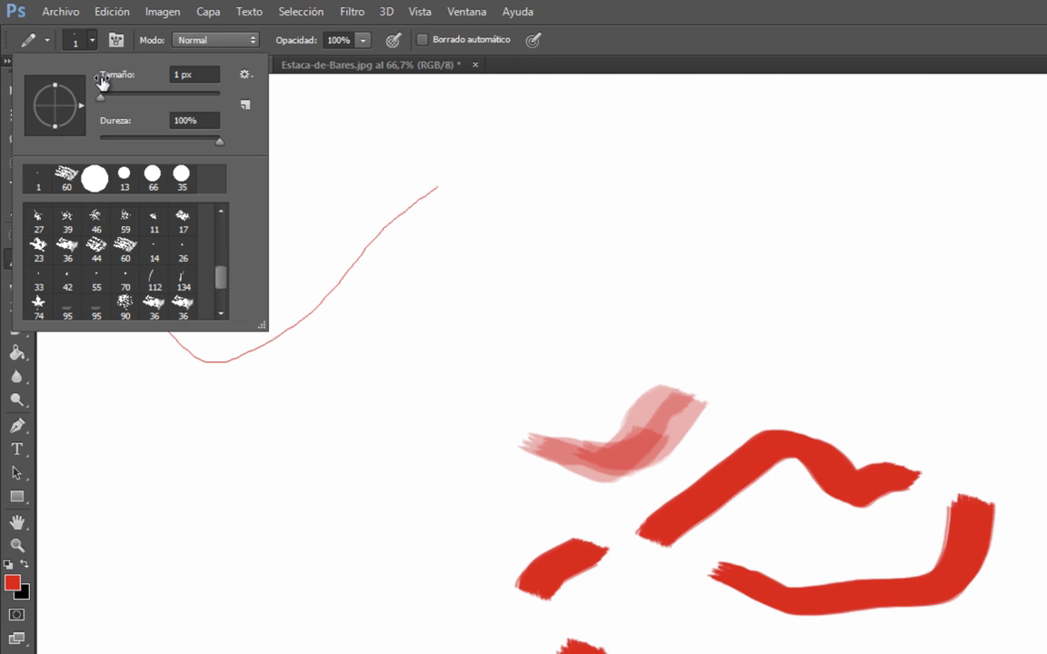
left_click(187, 75)
type("88")
key("Return")
left_click(441, 237)
mouse_move(291, 211)
left_mouse_down()
mouse_move(217, 297)
mouse_move(274, 404)
mouse_move(474, 342)
mouse_move(598, 245)
mouse_move(760, 234)
left_mouse_up()
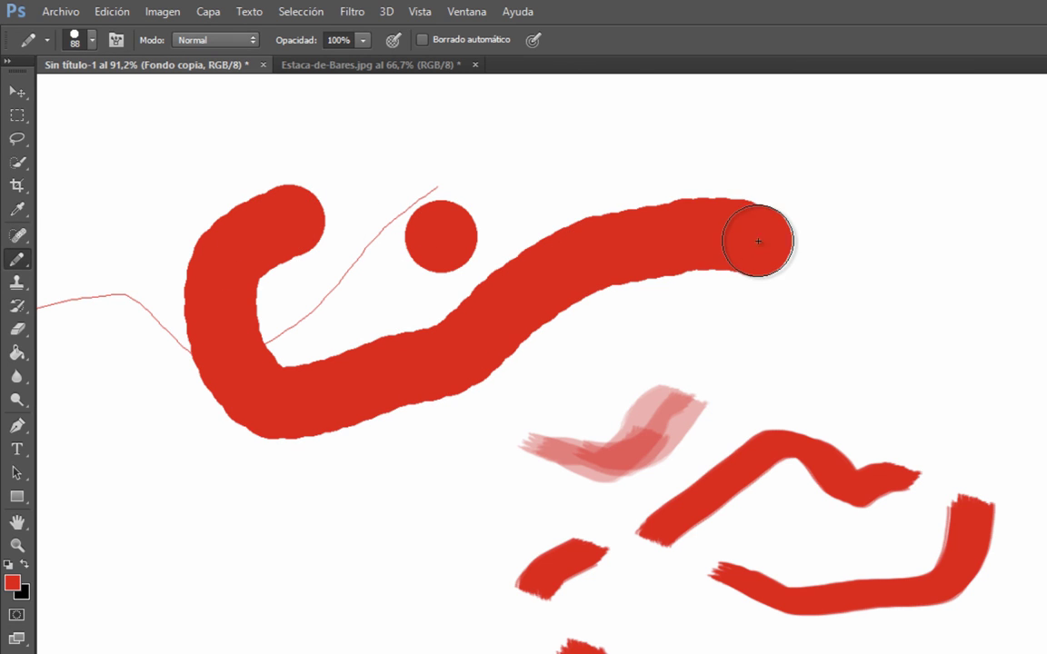
left_click(91, 40)
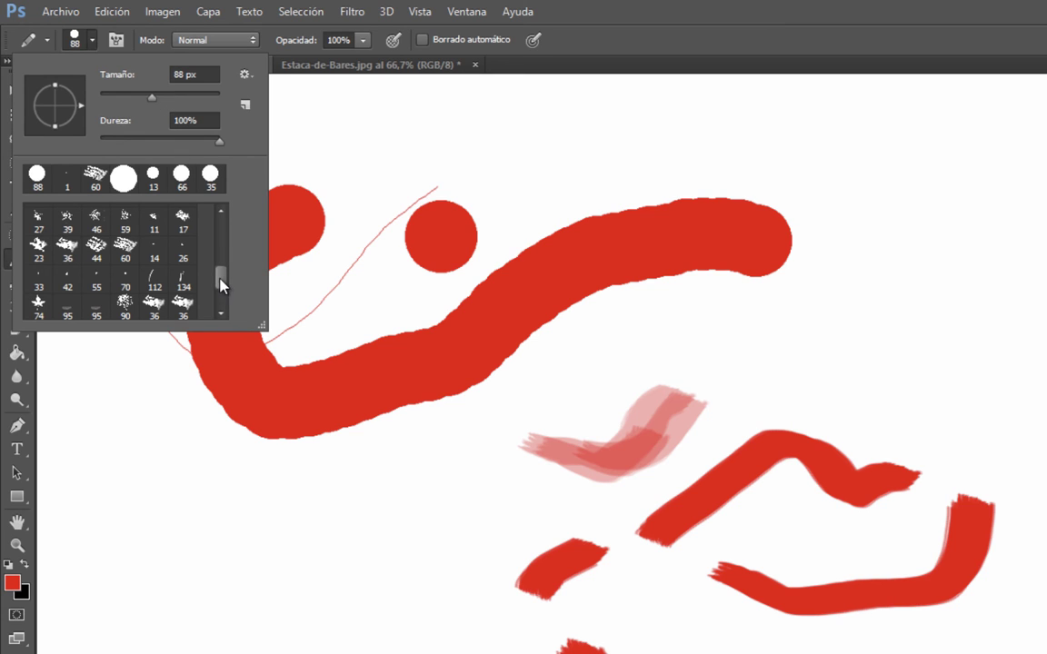
left_click_drag(222, 286, 235, 202)
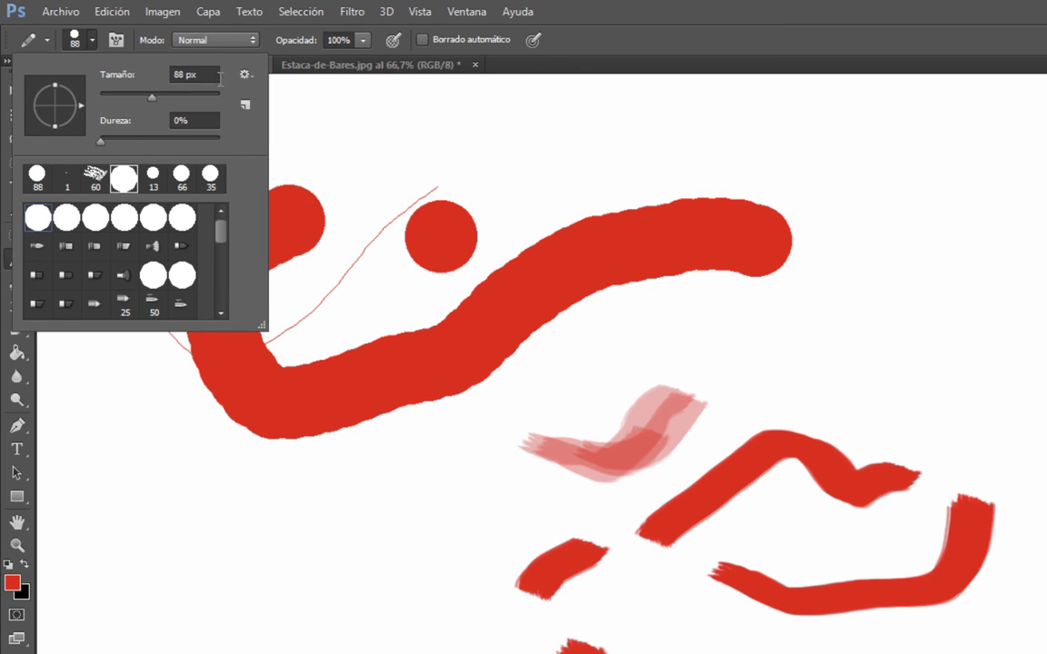
left_click_drag(459, 162, 832, 147)
left_click(597, 137)
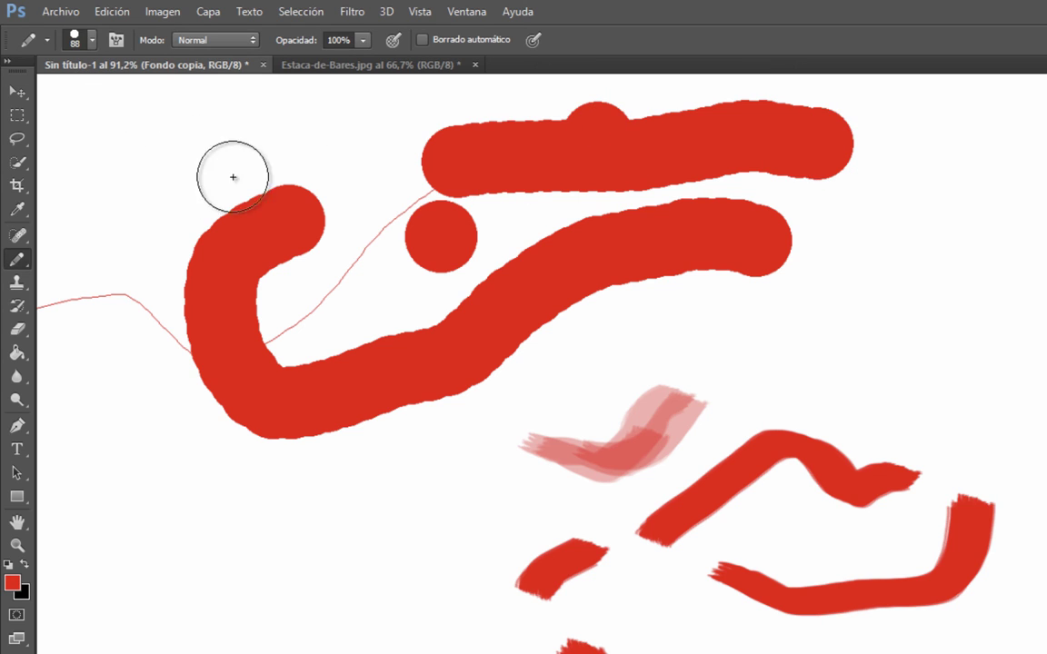
Step: Resize the pencil to 58 px and draw a hooked red stroke near the bottom
left_click(91, 42)
left_click_drag(105, 79, 36, 71)
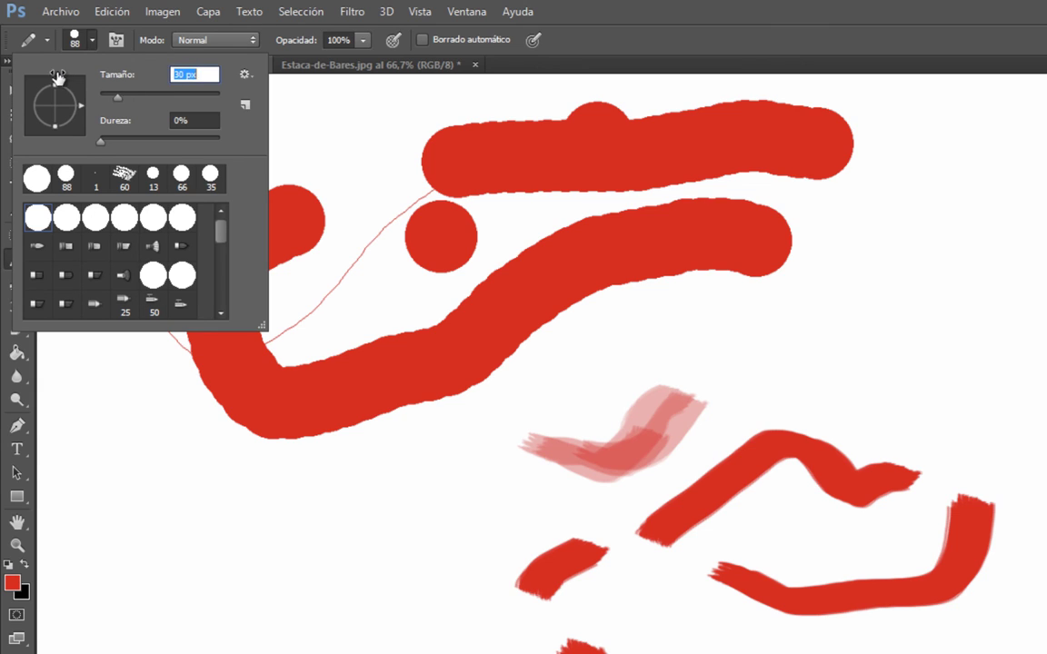
left_click(186, 74)
type("58")
key("Return")
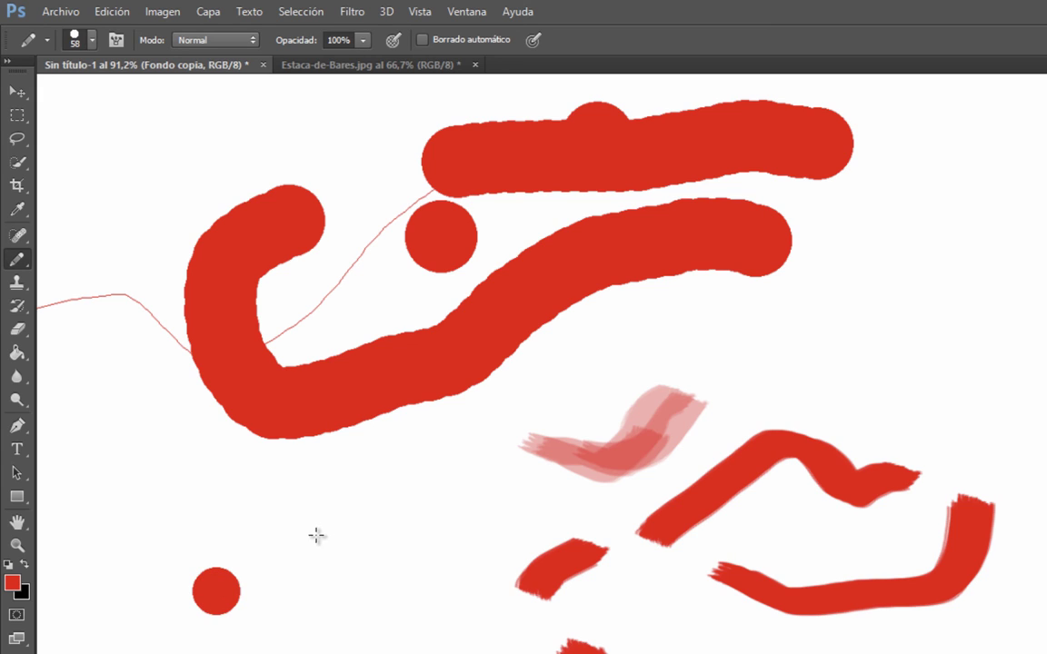
mouse_move(296, 561)
left_mouse_down()
mouse_move(440, 545)
mouse_move(423, 498)
left_mouse_up()
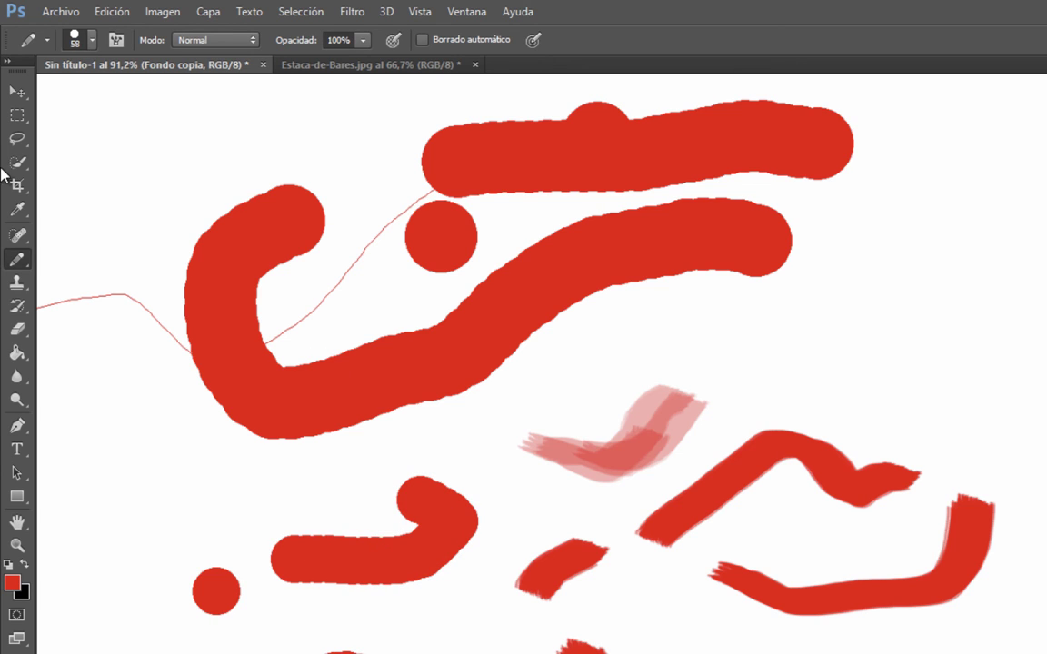
scroll(118, 397, "down", 2)
scroll(66, 420, "down", 2)
Step: Add the text 'Pruebas con photoshop' on a line below the photo
scroll(66, 421, "down", 2)
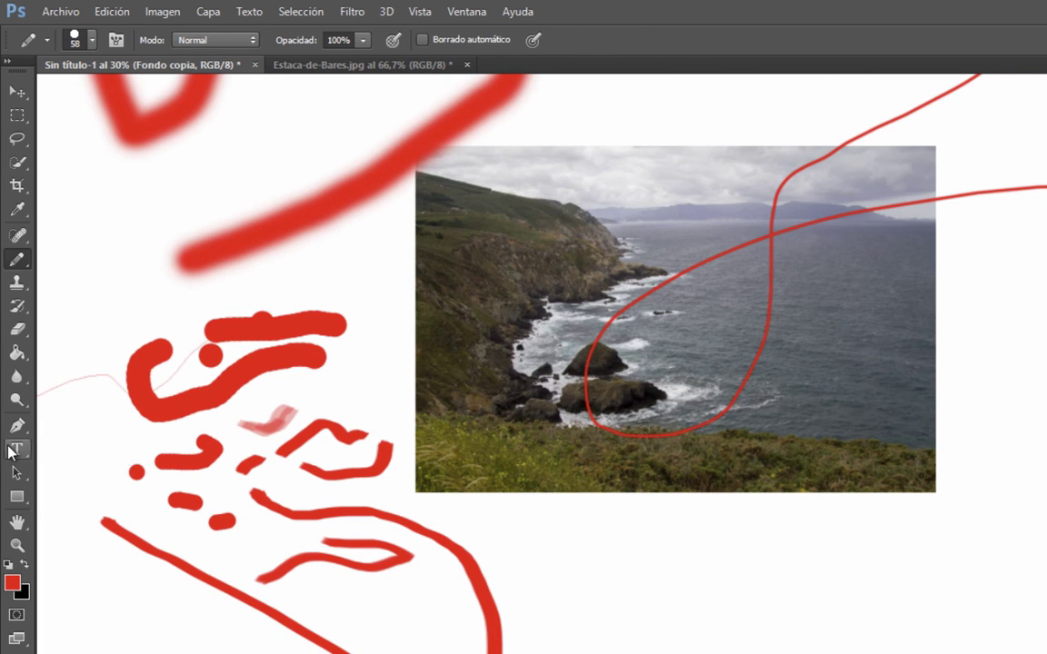
key("t")
left_click(642, 587)
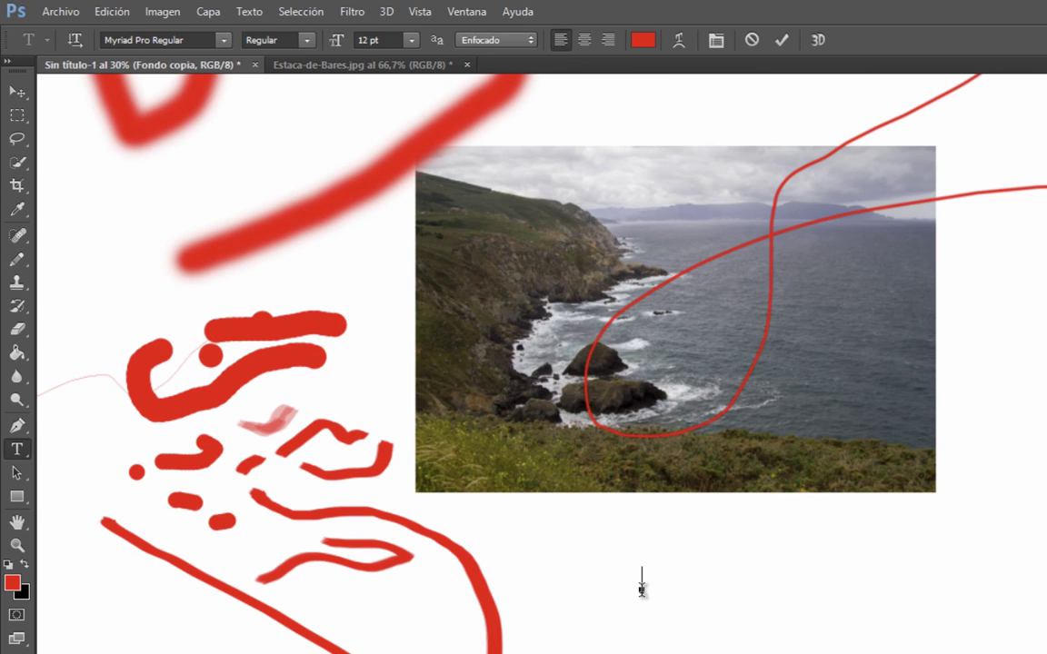
type("Prueb")
type("as con photoshop")
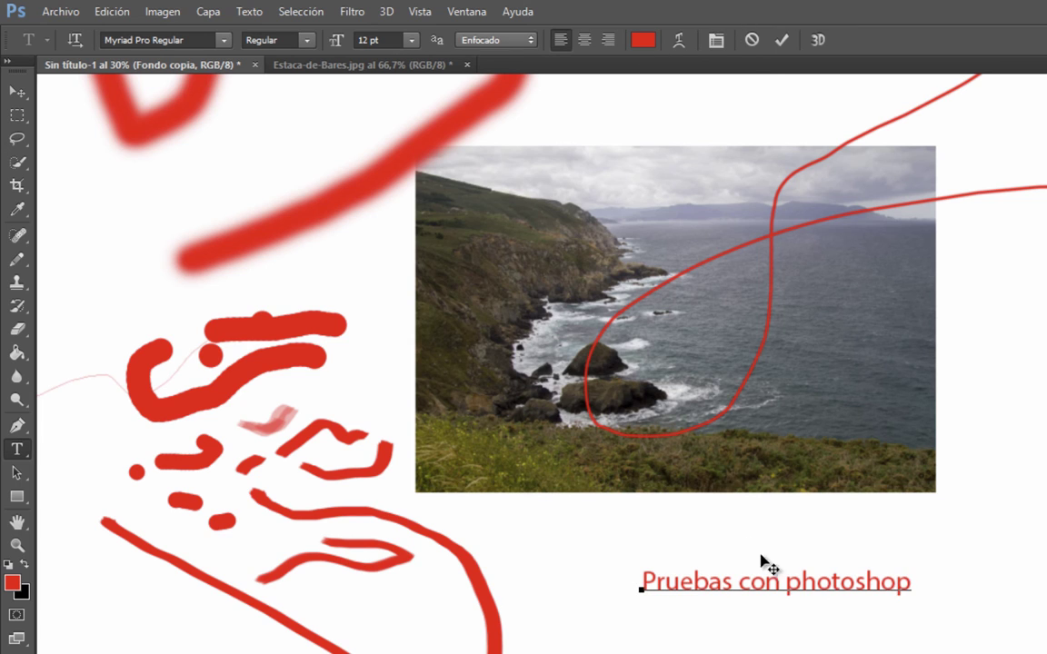
left_click(779, 41)
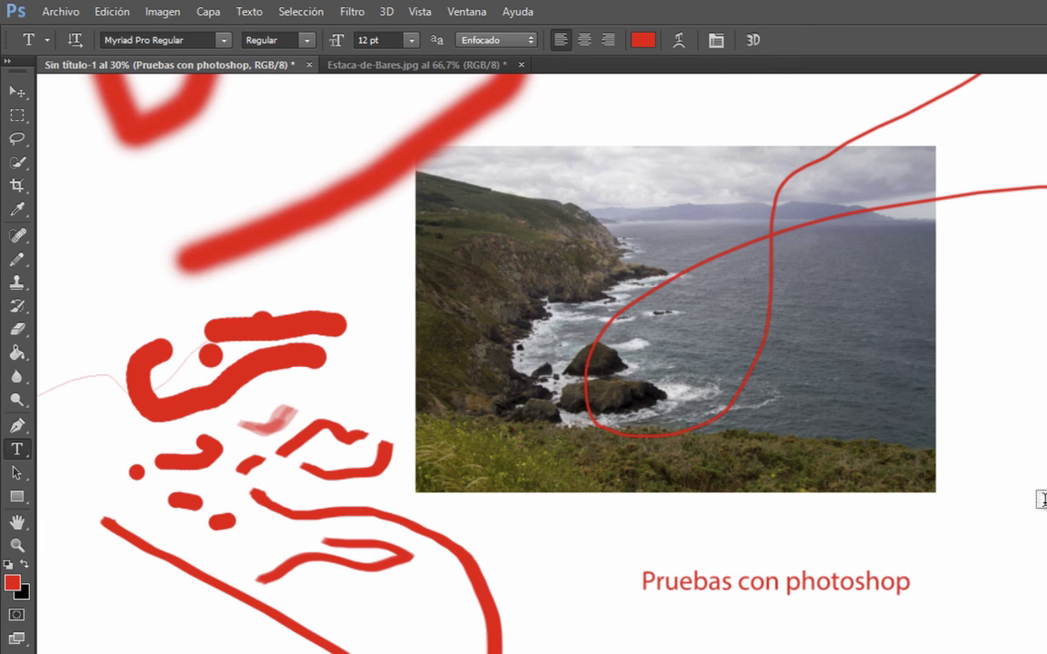
Step: Format the text as Microsoft PhagsPa Bold, 36 pt, centre-aligned
left_click(224, 40)
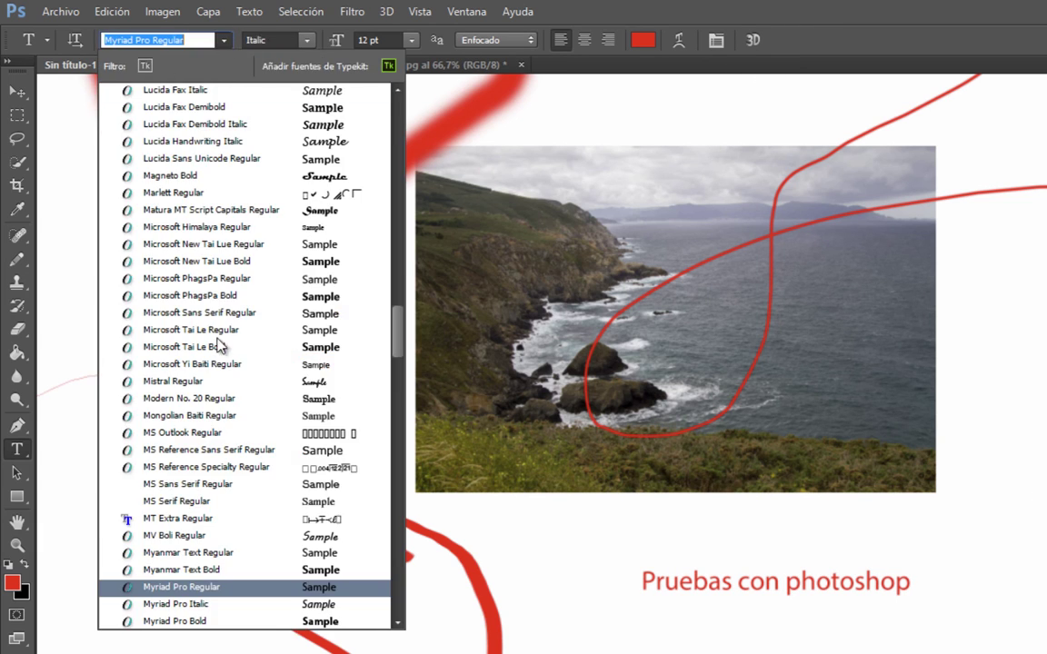
left_click(186, 291)
left_click(306, 40)
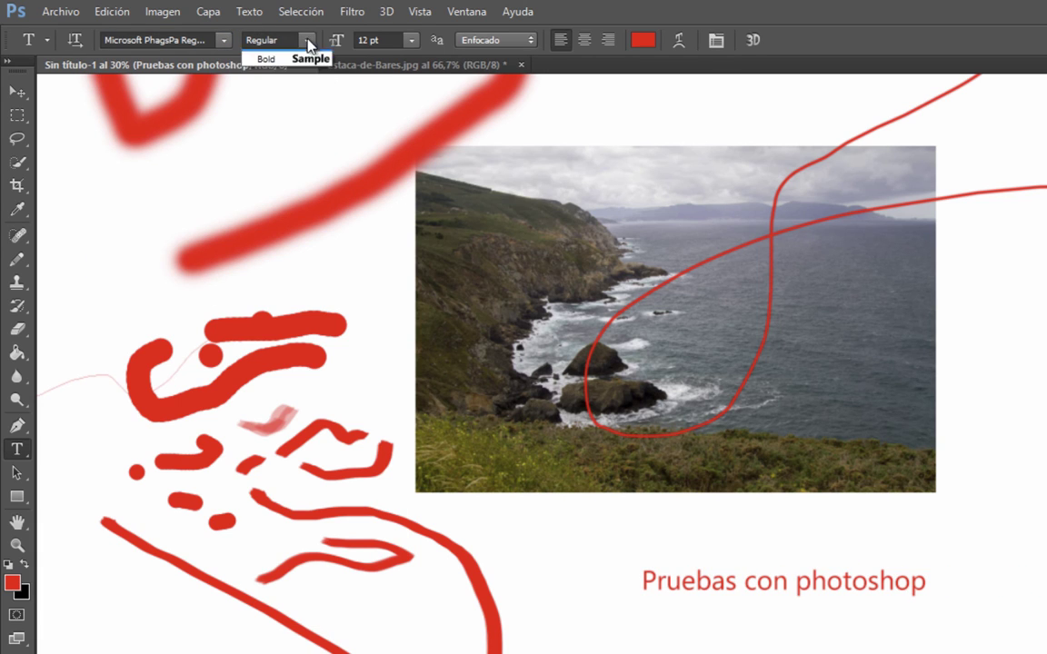
left_click(291, 74)
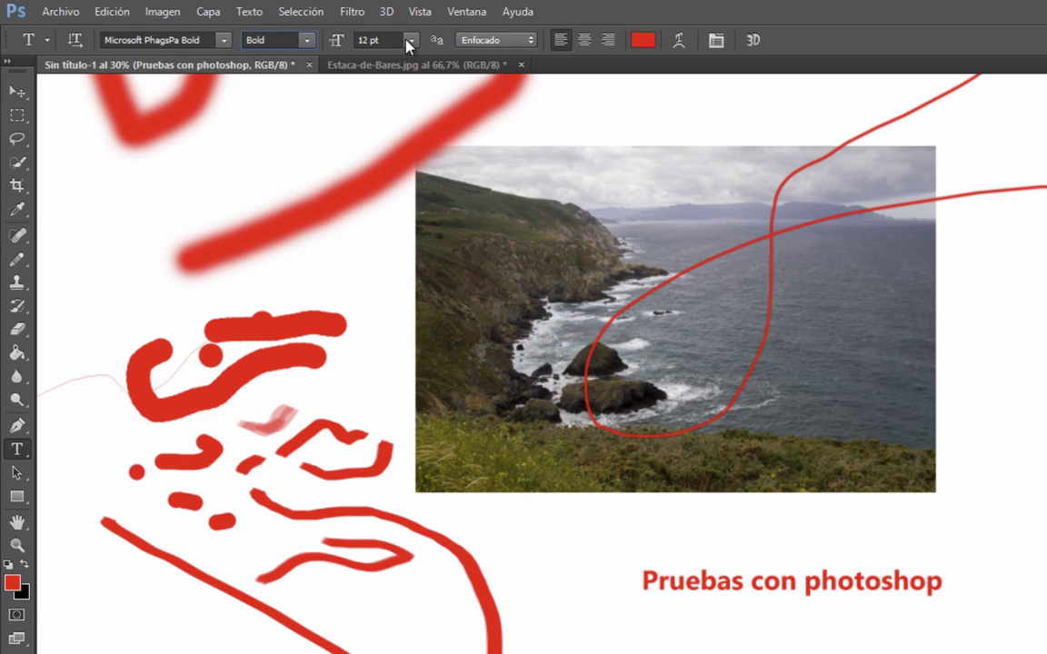
left_click(411, 40)
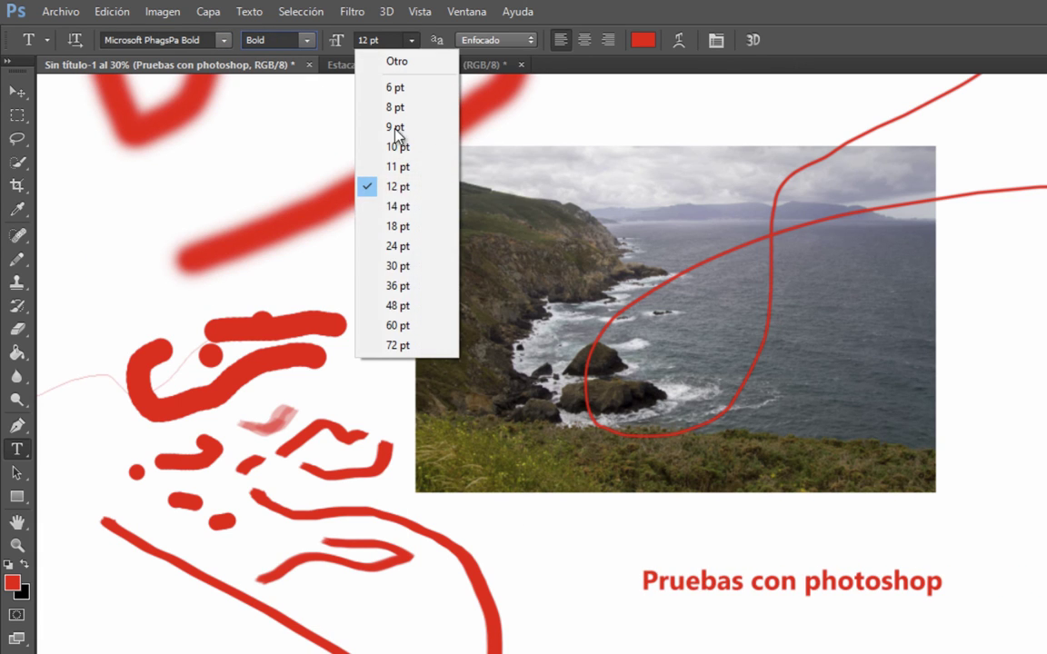
left_click(373, 285)
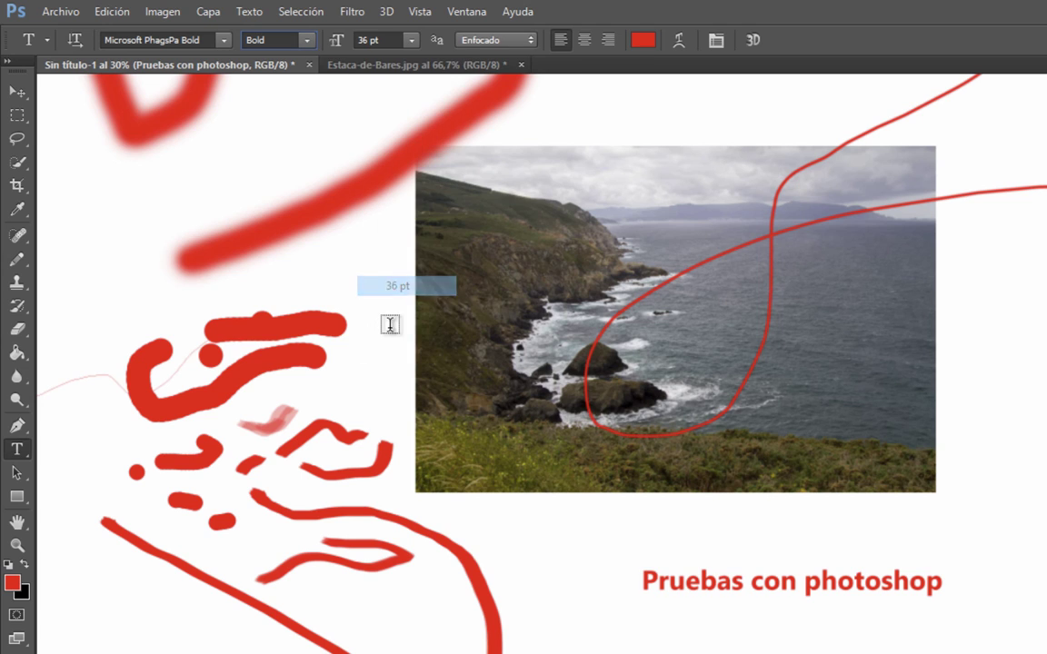
left_click(496, 40)
left_click(531, 40)
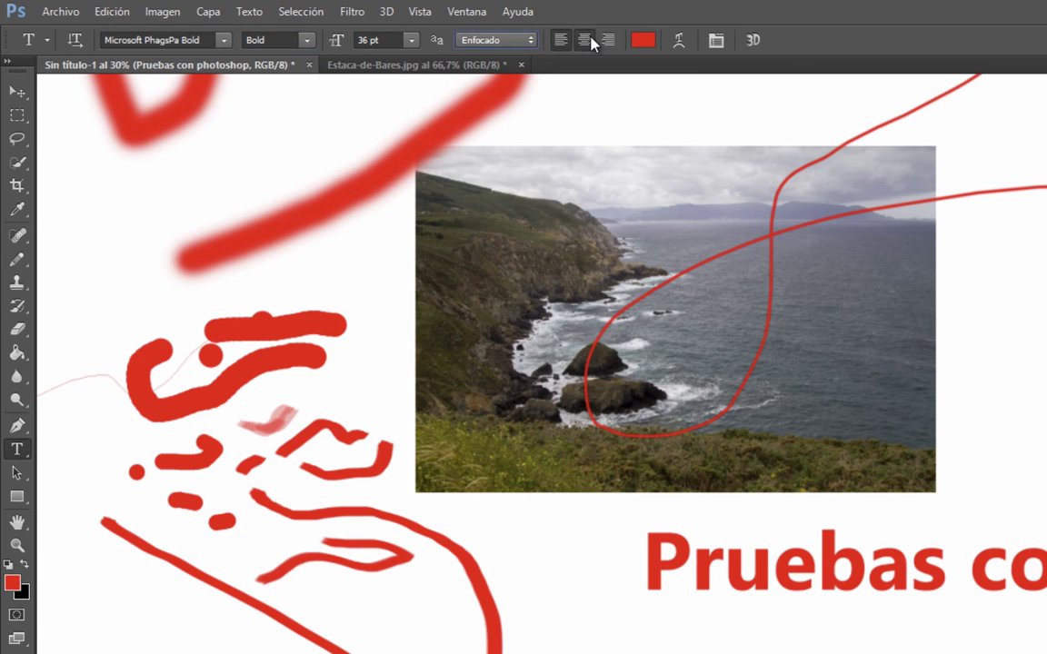
left_click(591, 43)
Step: Change the text colour to dark purple #2e1744
left_click(643, 40)
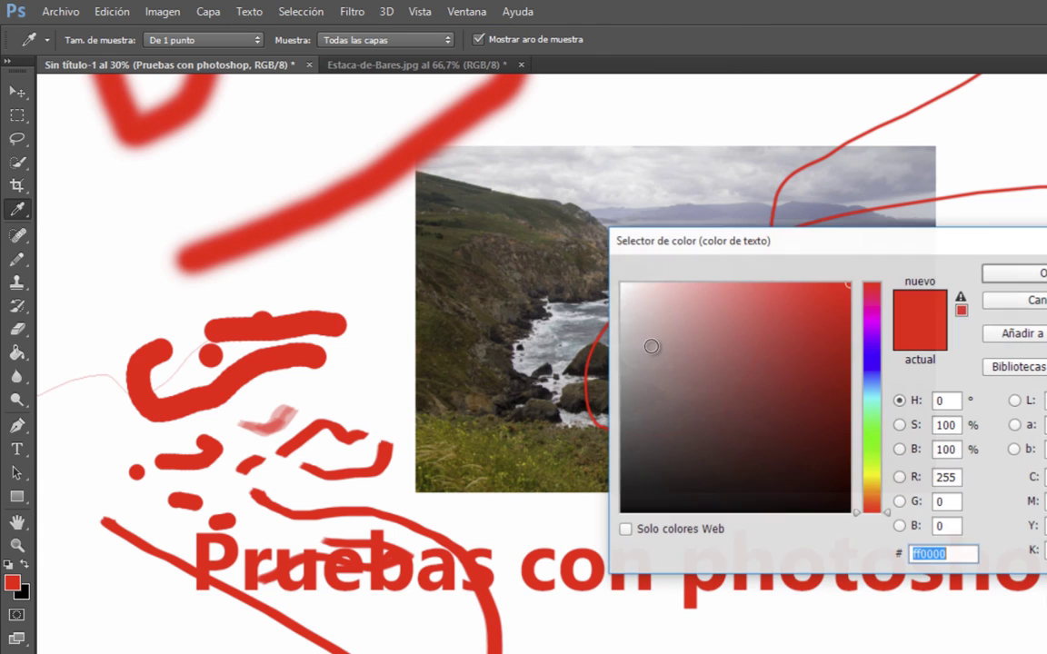
left_click_drag(652, 346, 774, 451)
left_click_drag(874, 426, 869, 343)
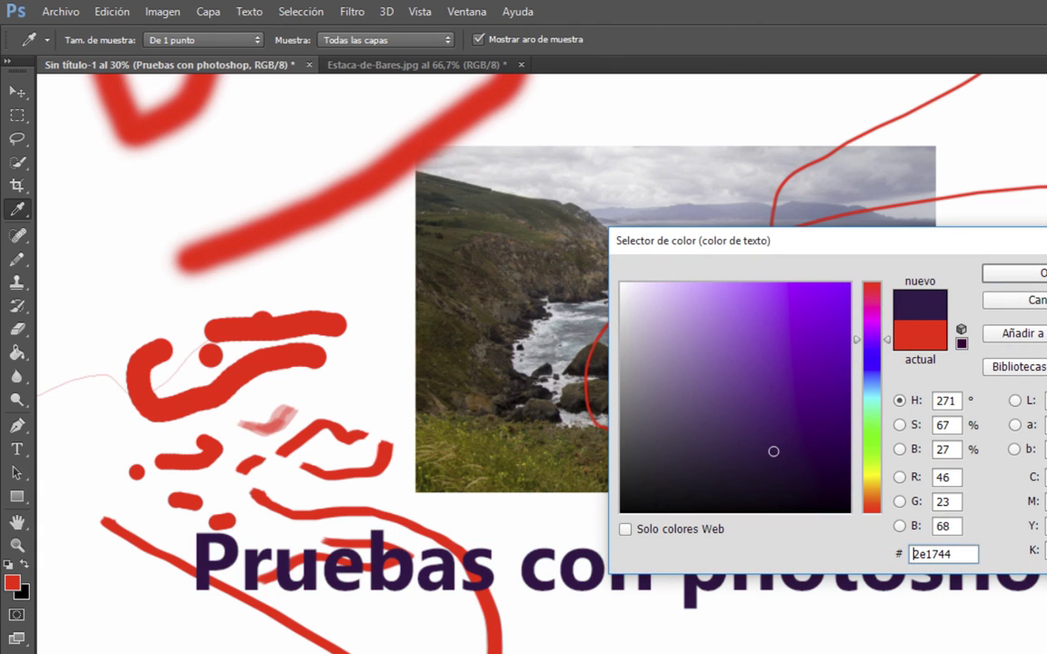
key("Return")
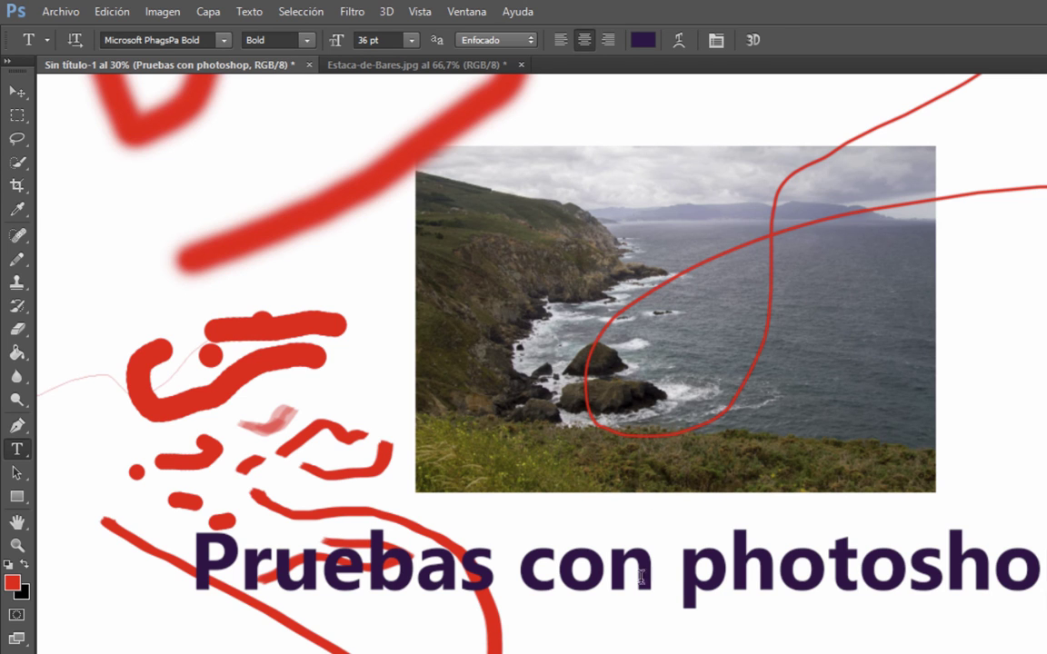
Step: Free-transform the title to 51.25% scale across the top of the coastal photo and commit it
left_click(112, 11)
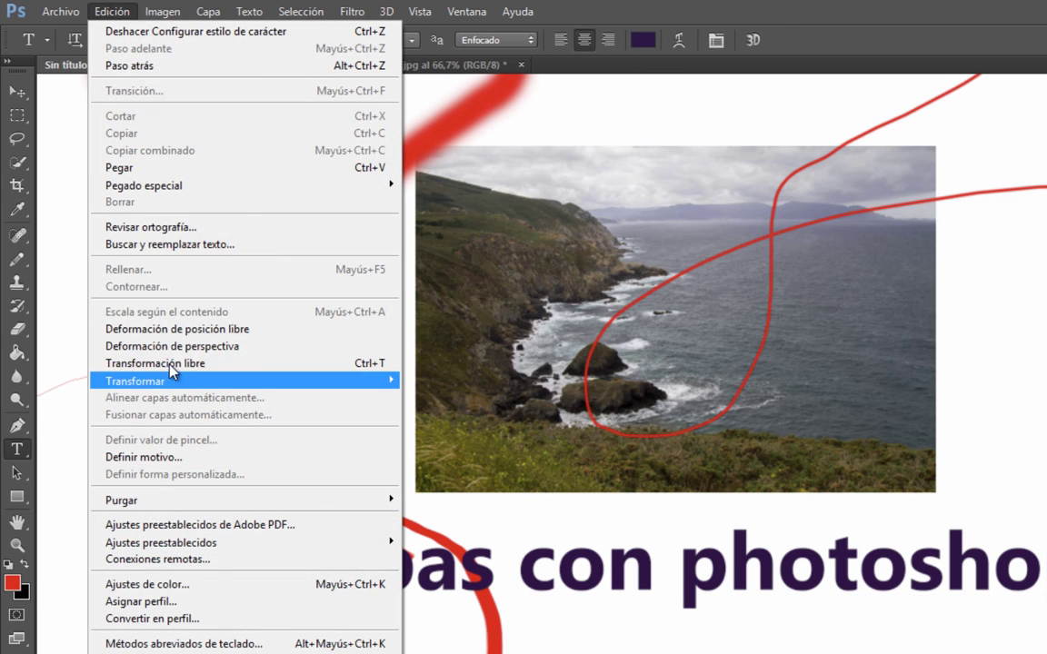
left_click(170, 363)
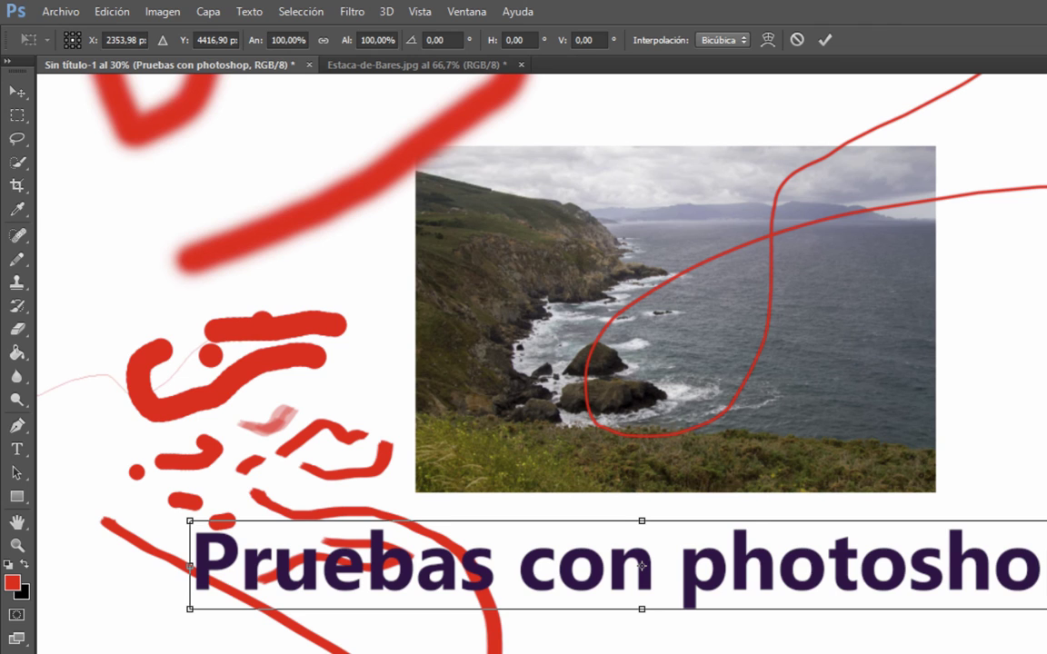
mouse_move(1046, 609)
left_mouse_down()
mouse_move(612, 593)
mouse_move(936, 594)
mouse_move(1046, 612)
left_mouse_up()
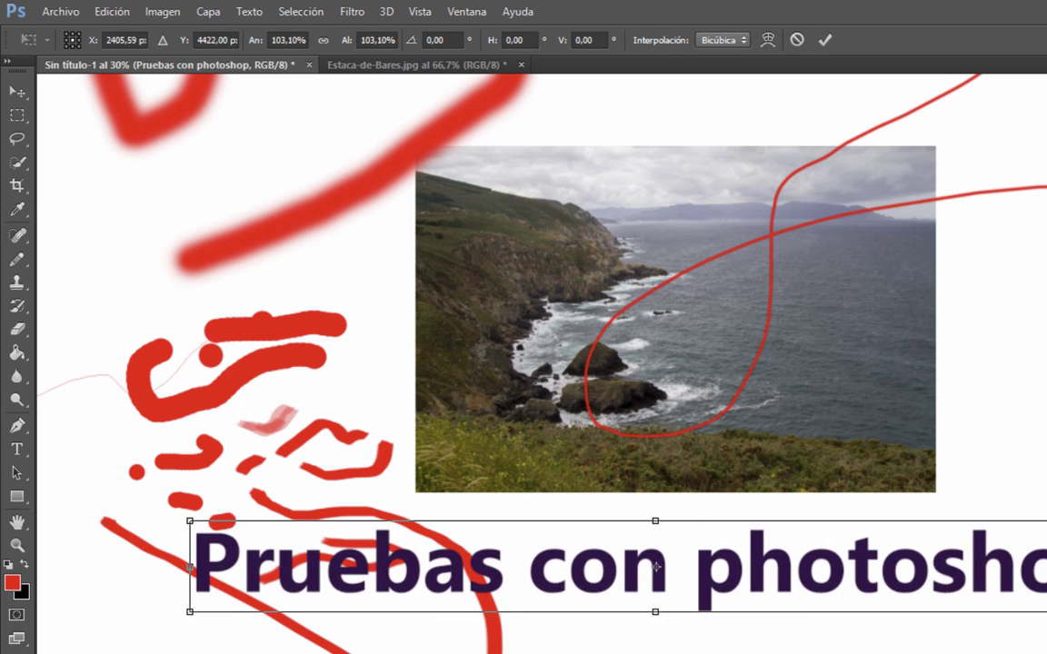
left_click_drag(655, 566, 812, 178)
scroll(841, 300, "up", 2)
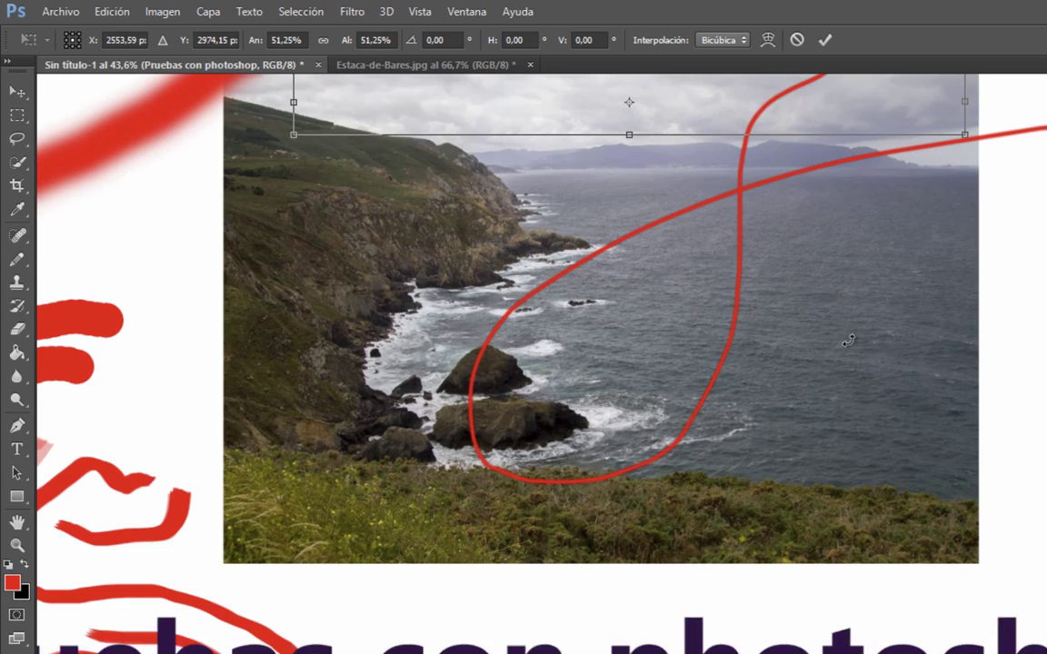
left_click_drag(830, 309, 951, 491)
scroll(951, 491, "down", 3)
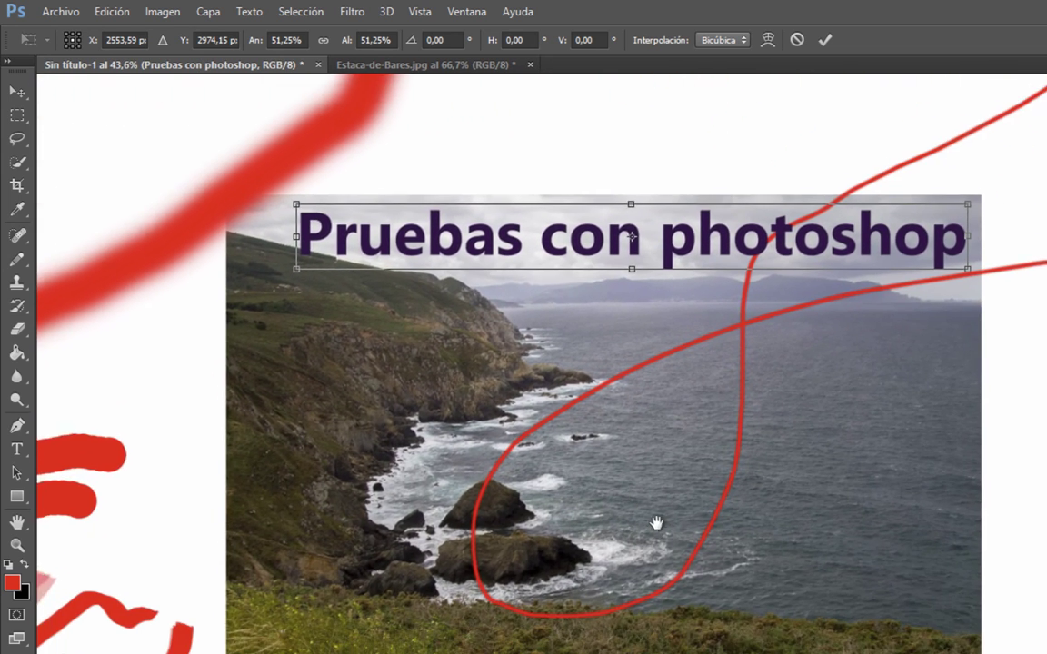
scroll(659, 526, "down", 1)
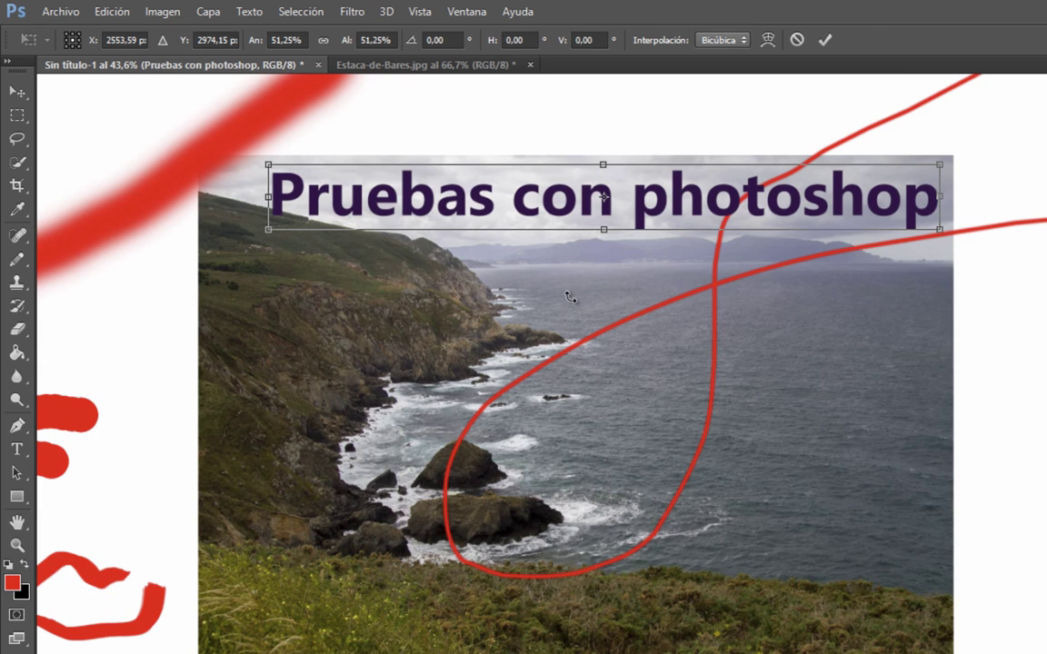
scroll(570, 297, "up", 2)
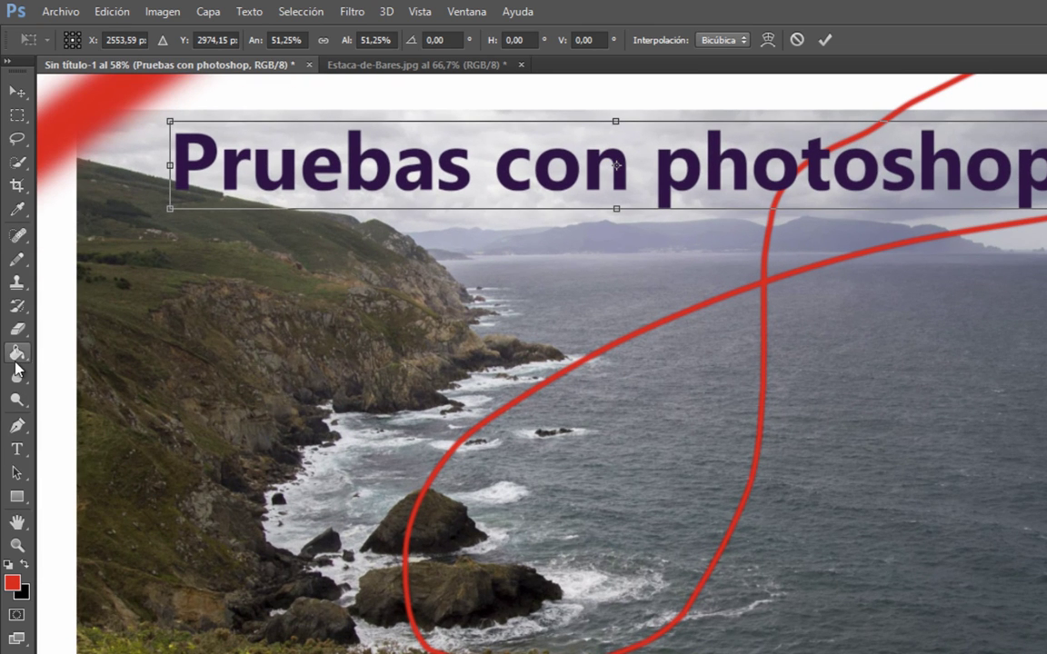
left_click(825, 39)
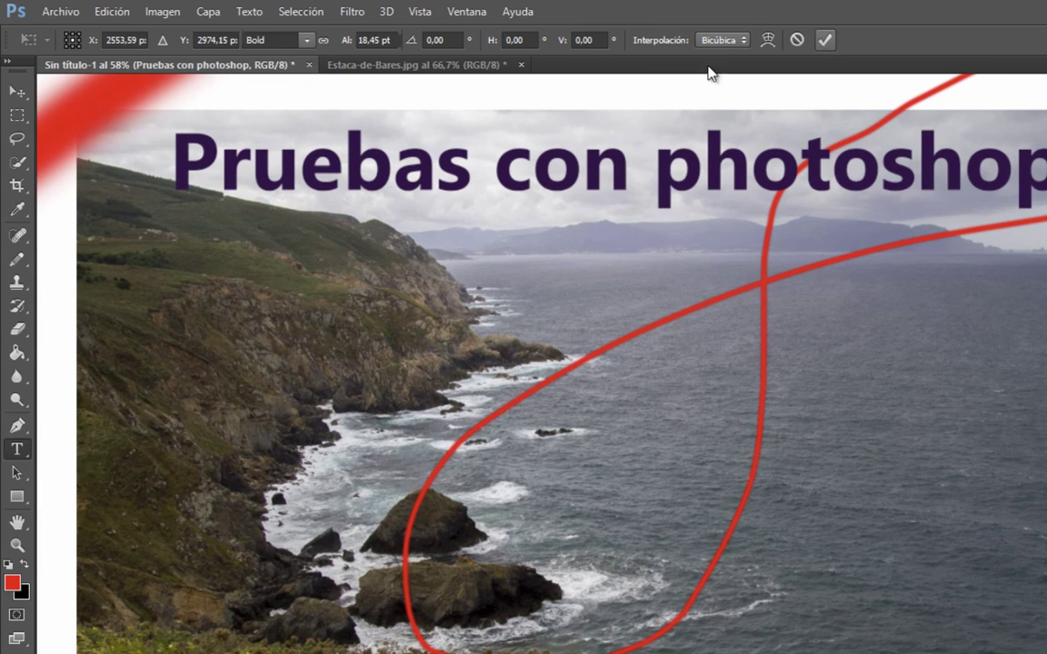
key("h")
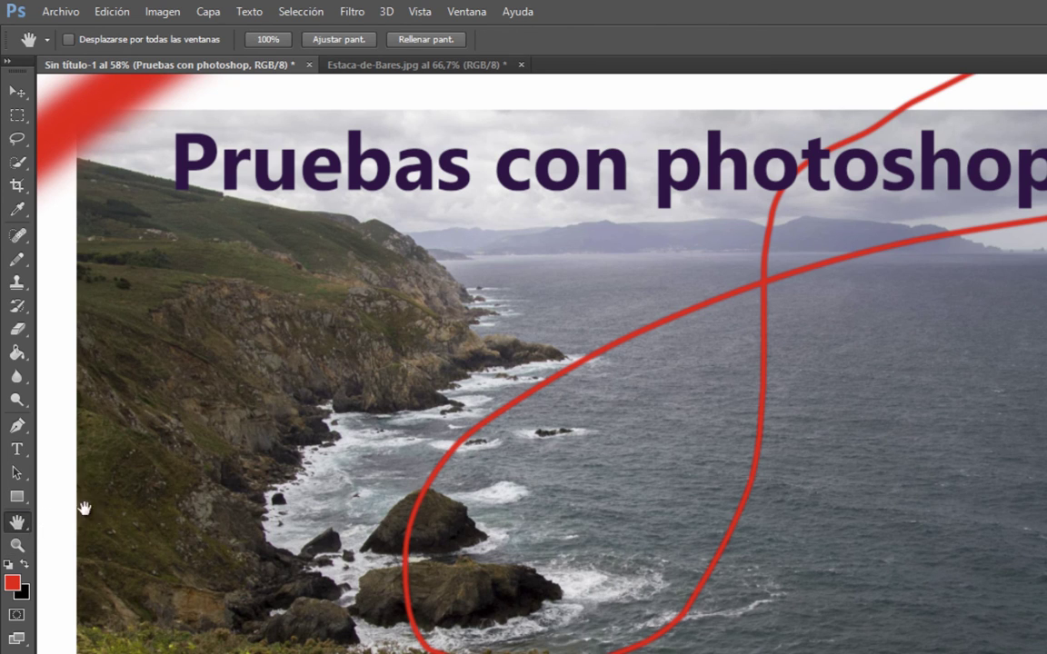
left_click(16, 162)
left_click(17, 209)
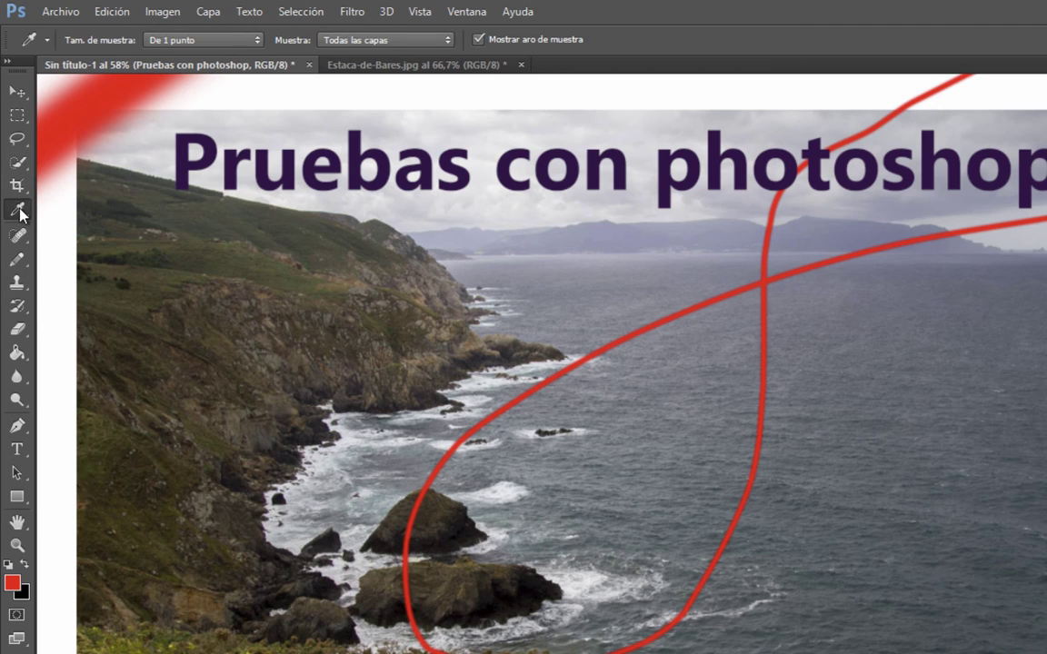
left_click(19, 260)
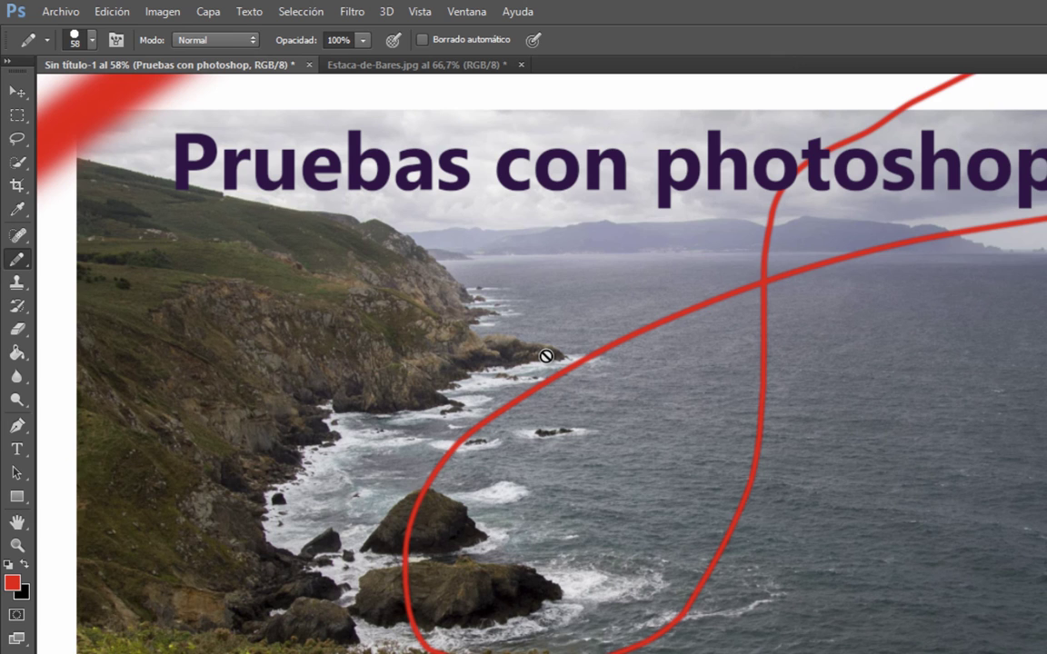
mouse_move(533, 348)
left_mouse_down()
mouse_move(707, 564)
mouse_move(671, 483)
left_mouse_up()
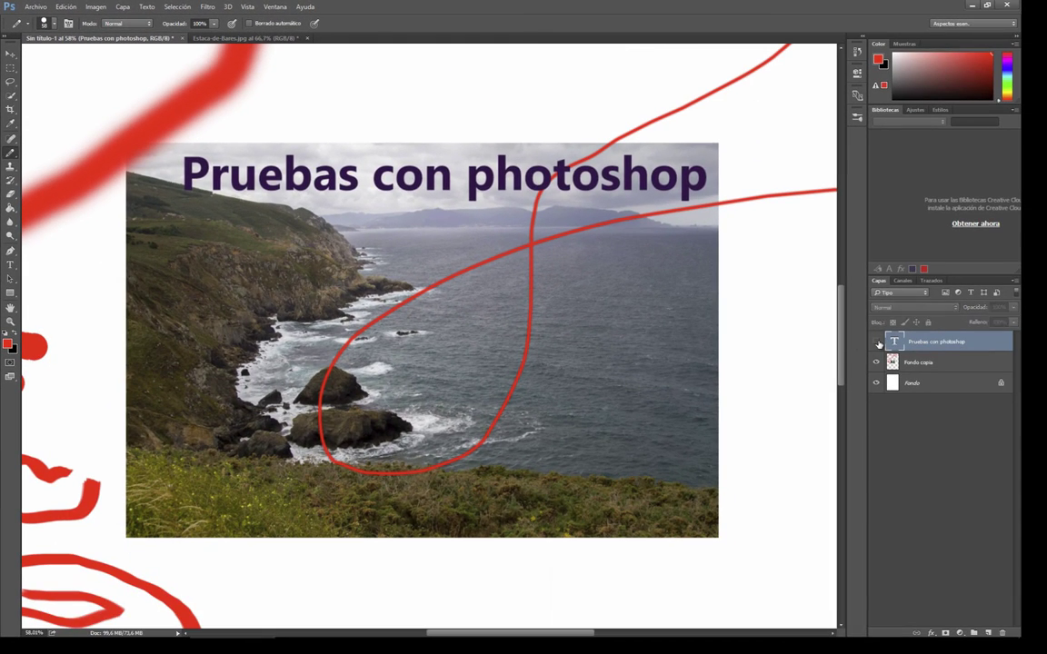
left_click(877, 341)
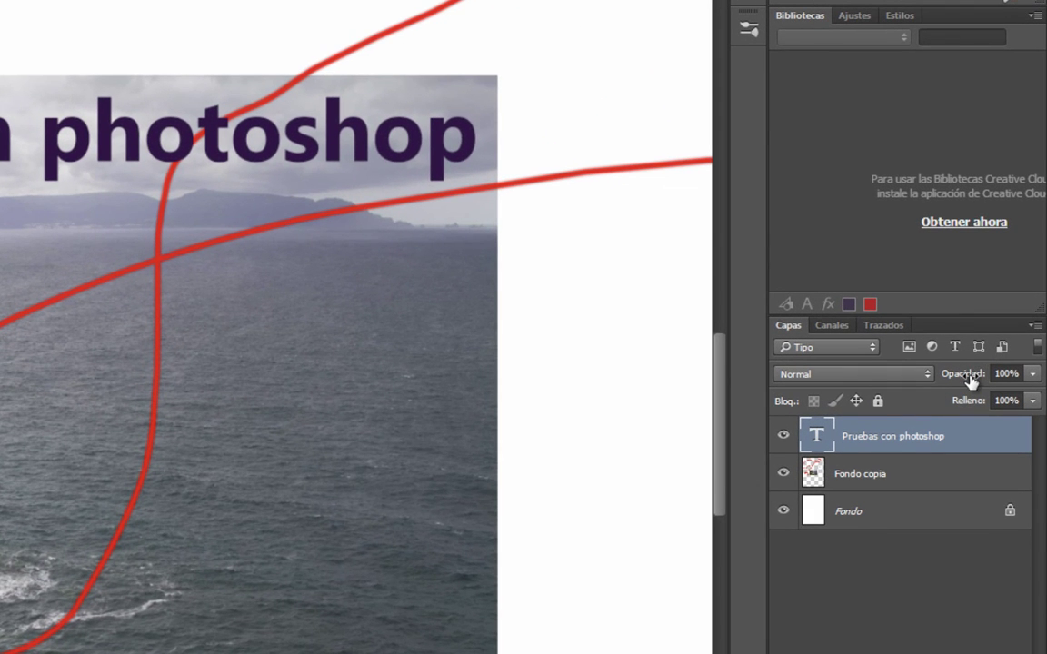
mouse_move(965, 382)
left_mouse_down()
mouse_move(898, 382)
mouse_move(956, 380)
left_mouse_up()
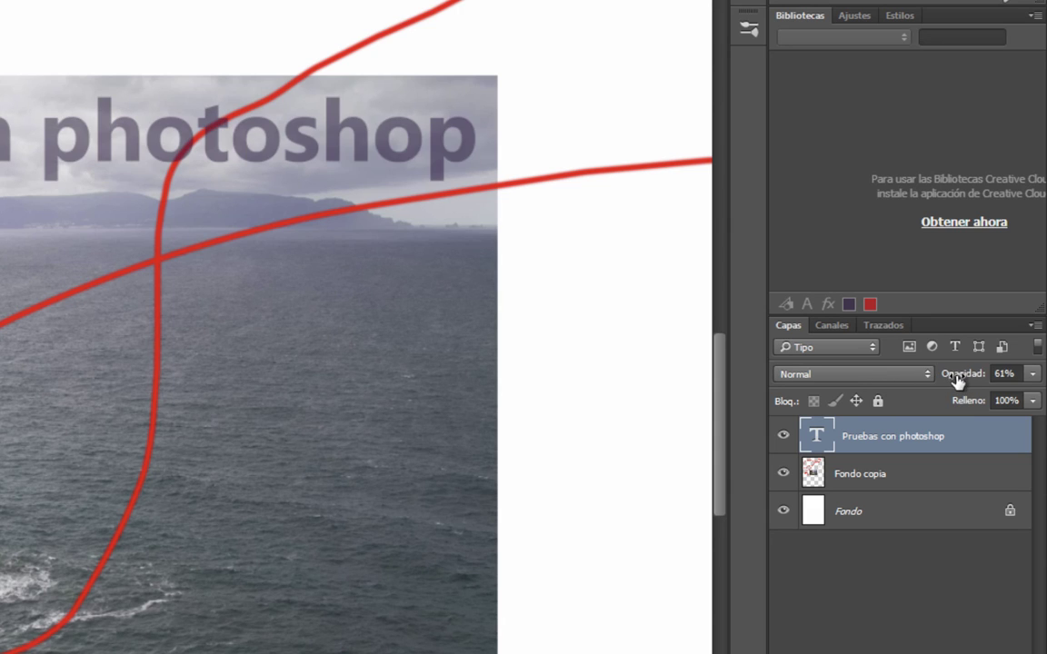
left_click_drag(956, 380, 943, 381)
type("100")
key("Return")
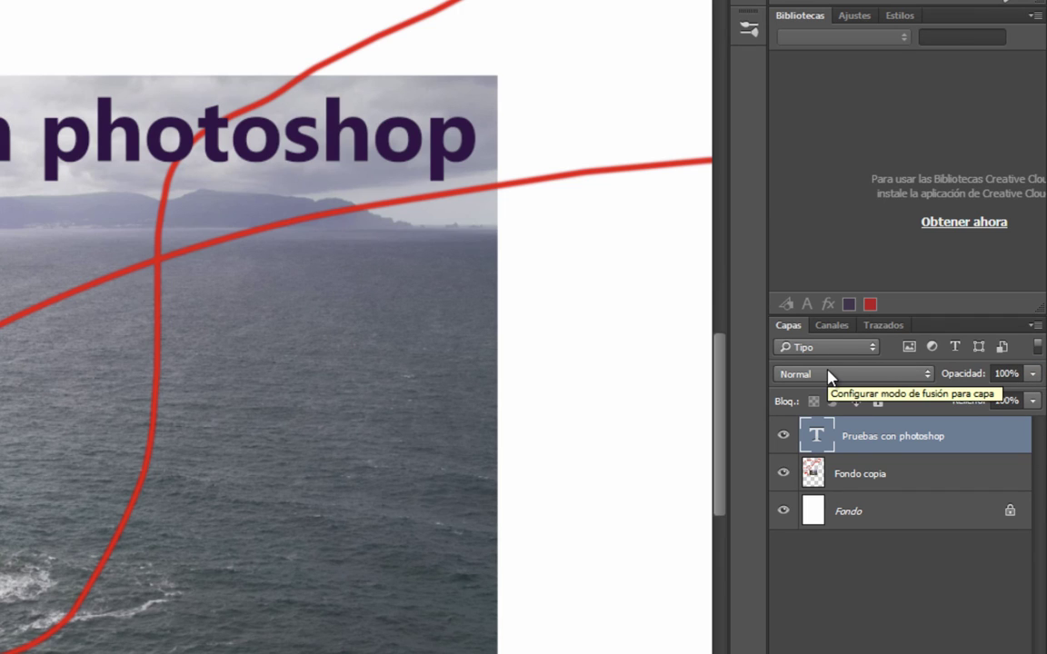
Step: Give the title Multiplicar blending and drag it down over the sea
left_click(827, 375)
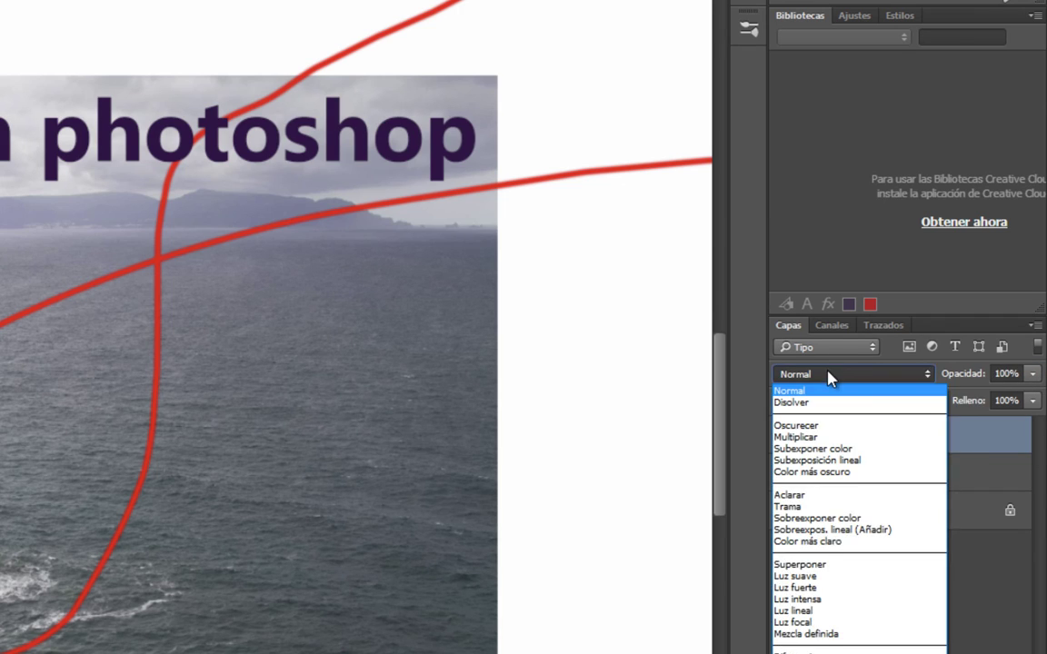
left_click(841, 440)
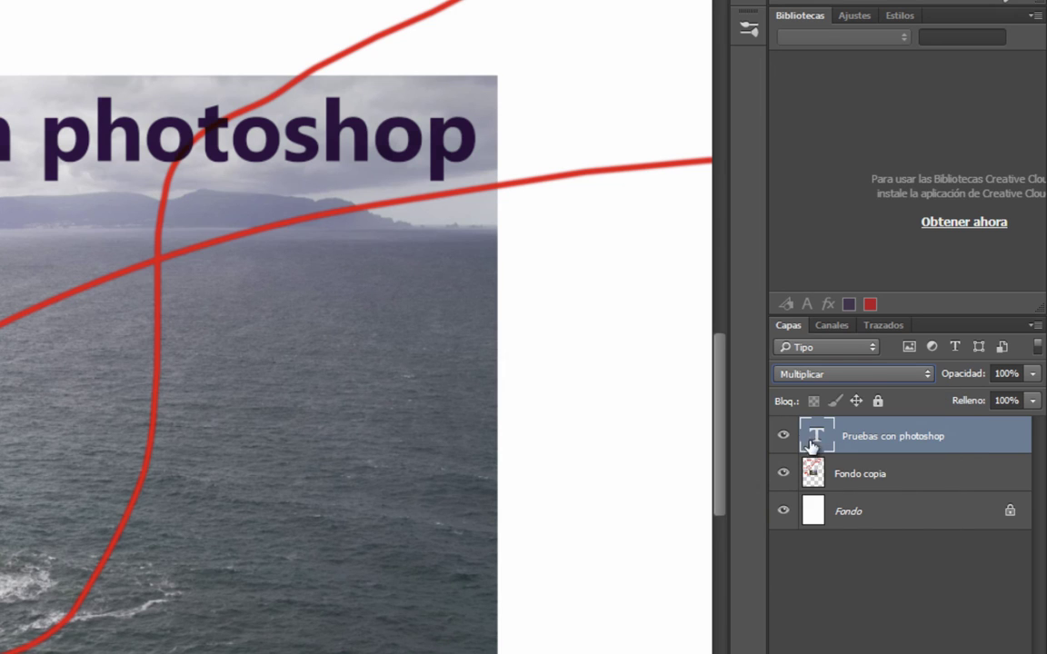
left_click(845, 382)
left_click(879, 379)
mouse_move(23, 146)
left_mouse_down()
mouse_move(2, 563)
mouse_move(0, 359)
left_mouse_up()
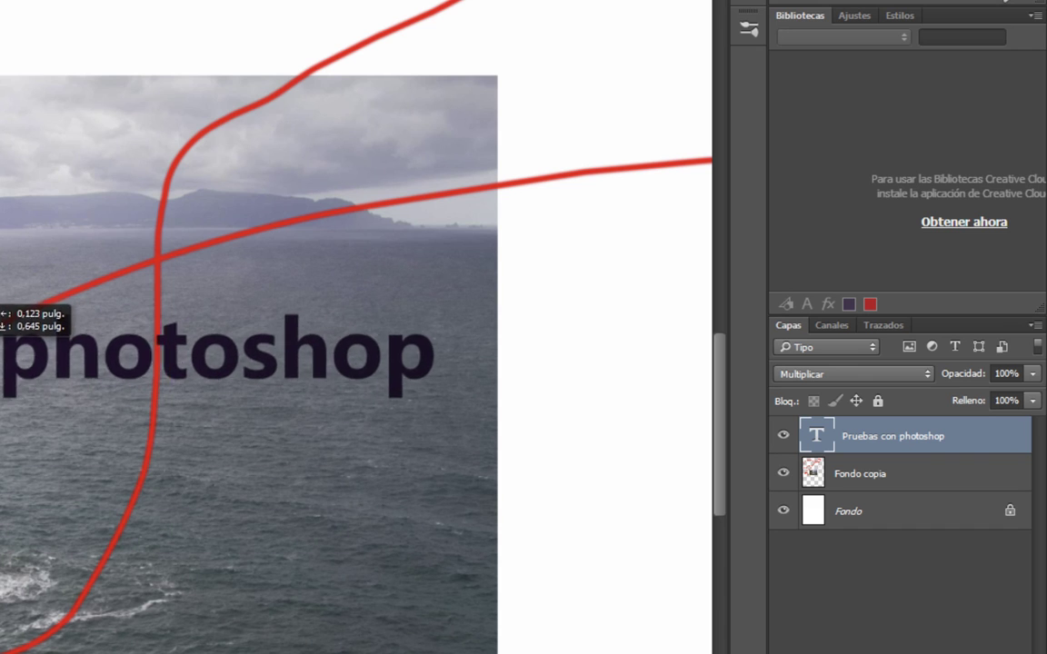
left_click_drag(1, 307, 0, 513)
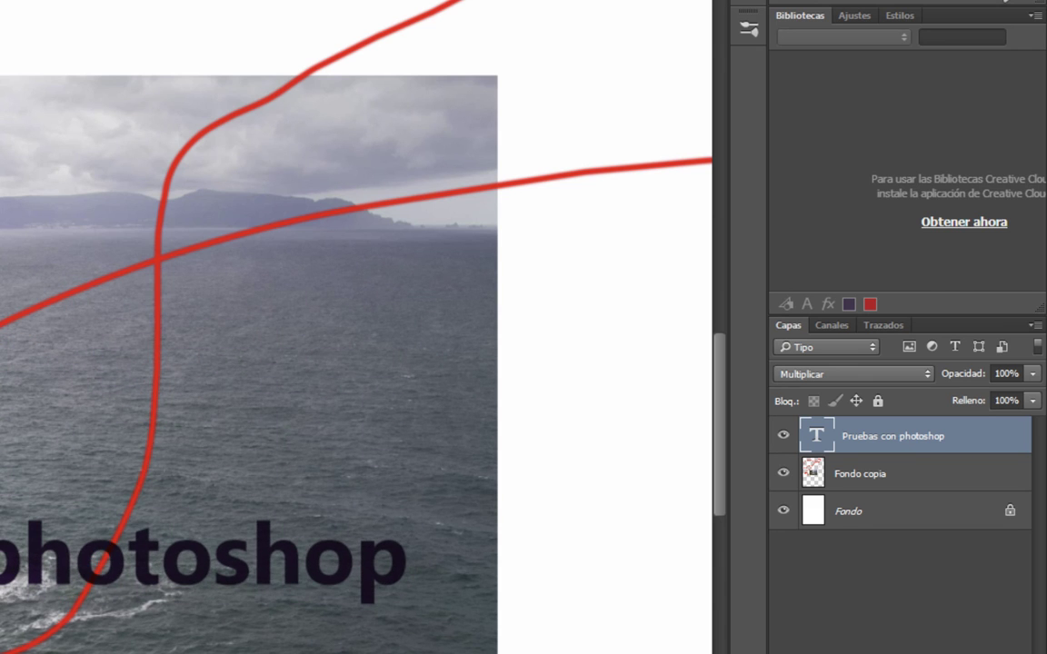
Step: Switch the title to Superponer, place it just below the horizon, and select Fondo
left_click(872, 380)
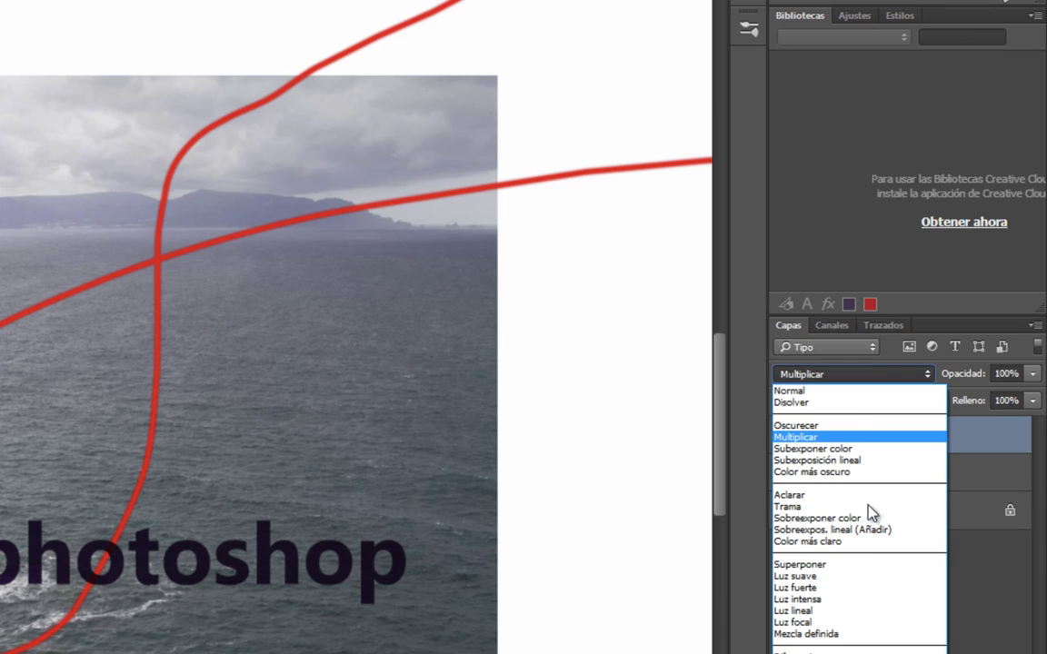
left_click(841, 563)
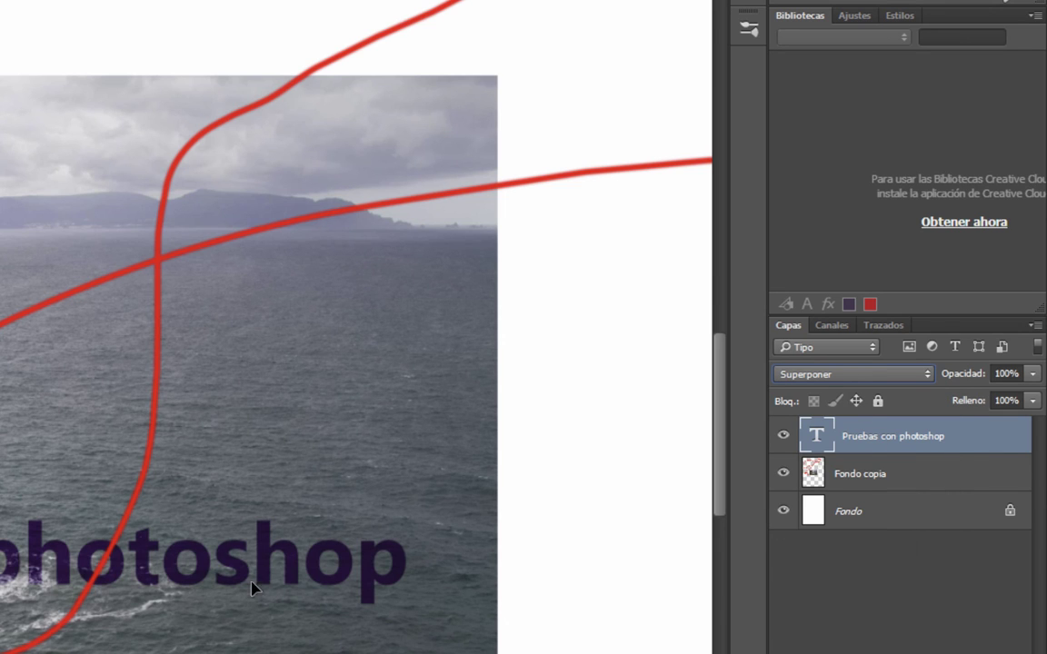
left_click_drag(253, 589, 255, 653)
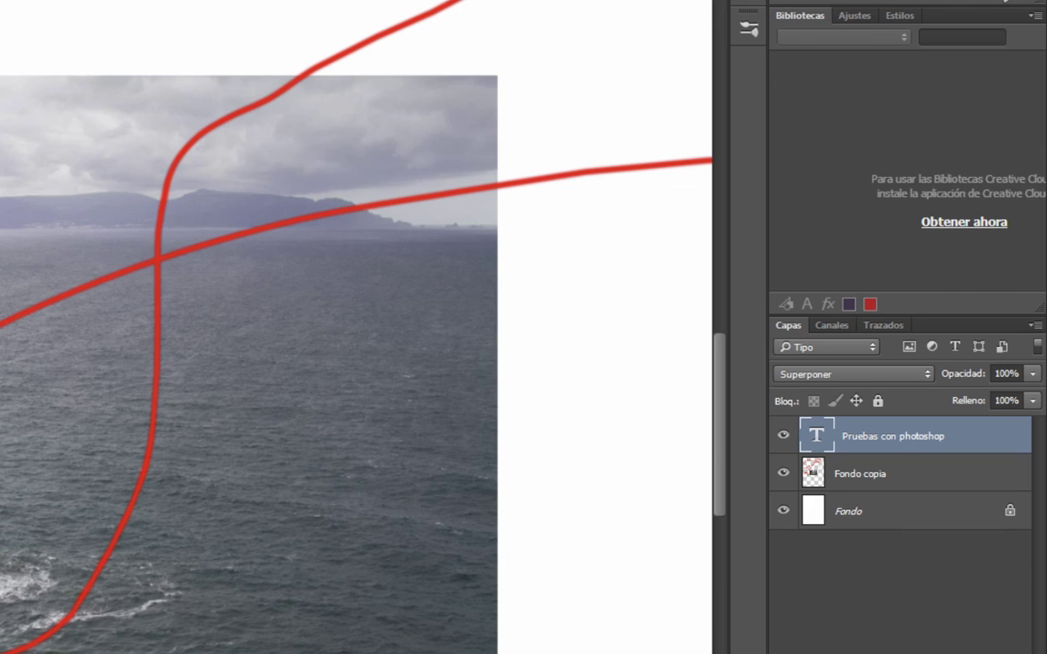
left_click_drag(269, 208, 275, 202)
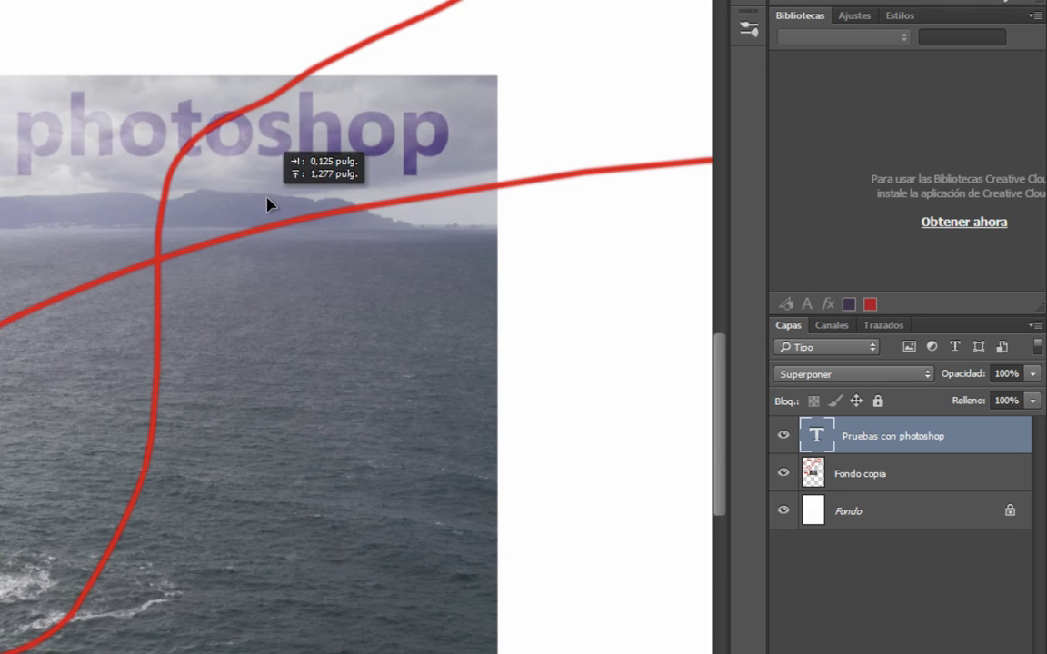
left_click_drag(275, 202, 253, 313)
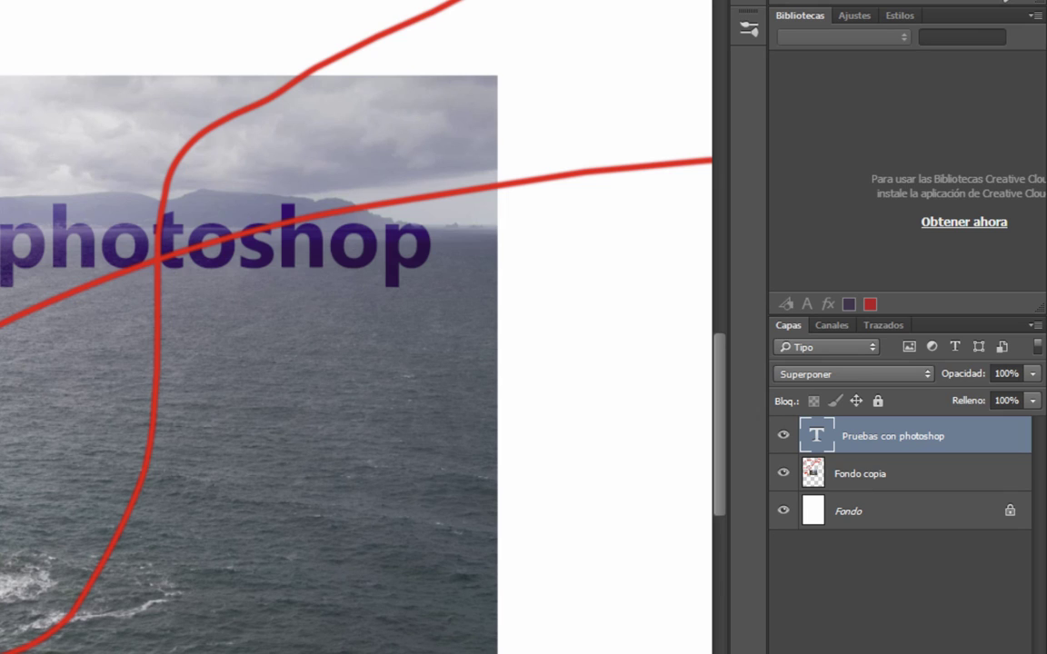
left_click(853, 517)
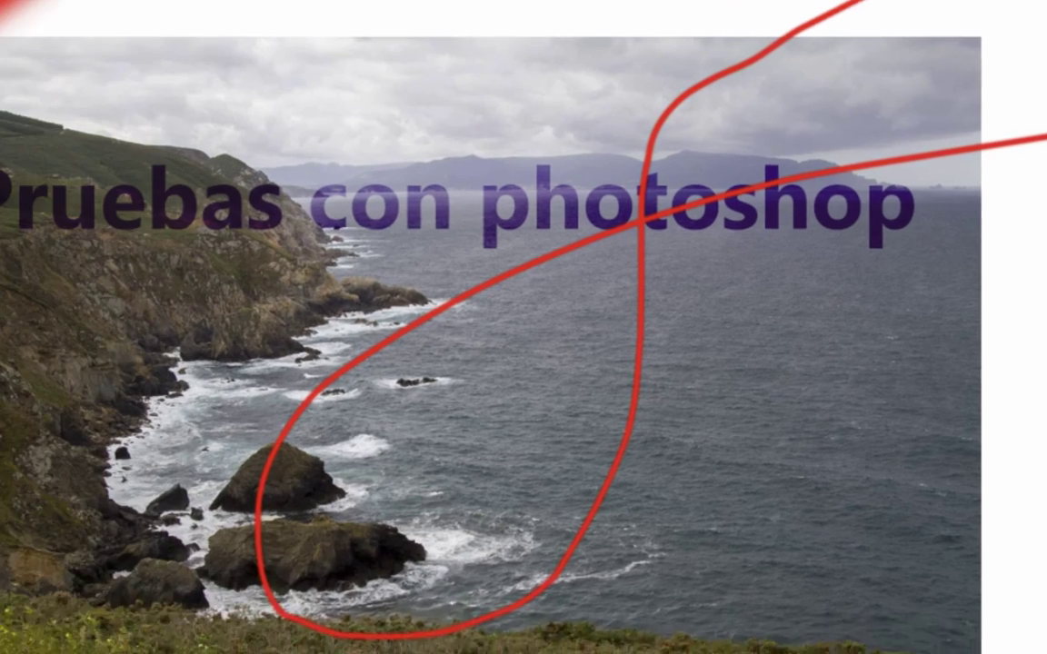
Step: Draw a red-to-black horizontal gradient across the Fondo background
right_click(18, 129)
left_click(98, 132)
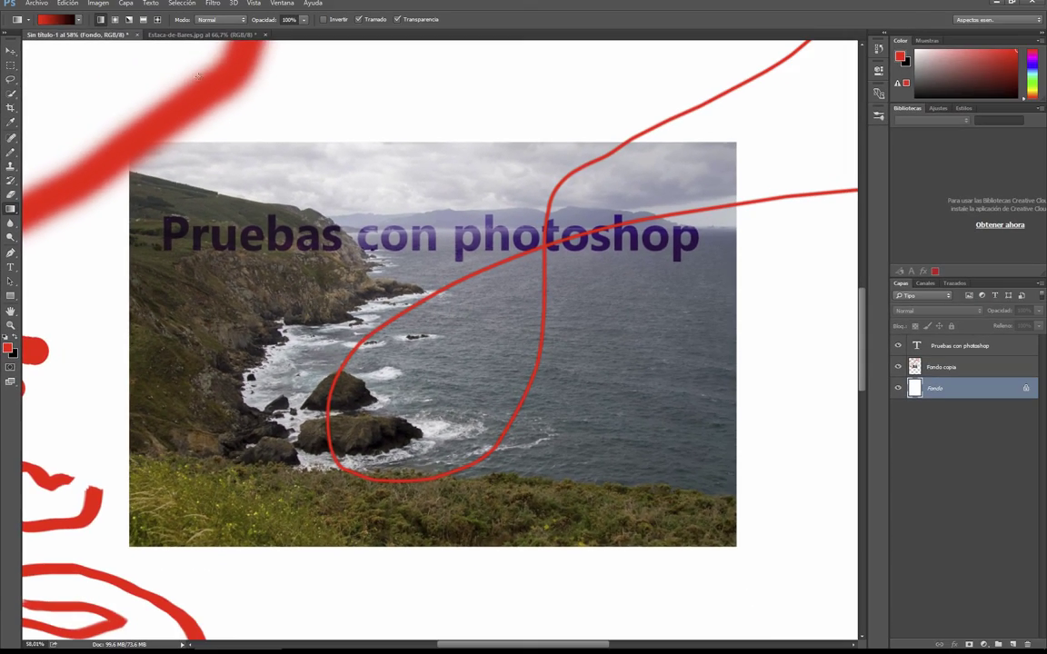
left_click_drag(121, 68, 569, 109)
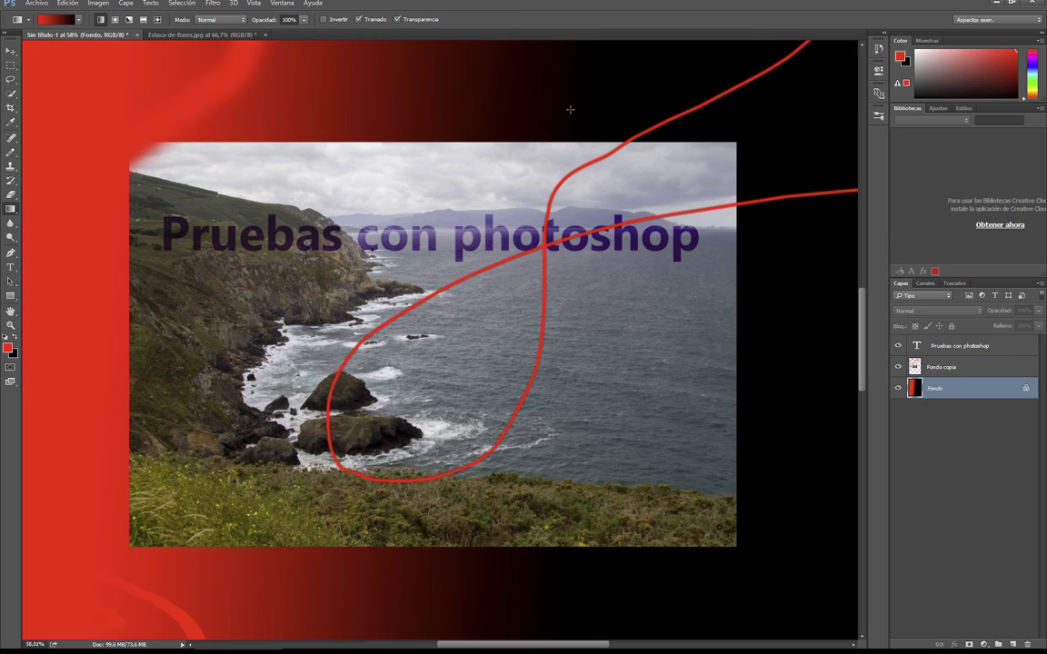
Step: Scroll down and bring up the gradient and fill tools flyout
scroll(576, 179, "down", 2)
scroll(599, 210, "down", 2)
scroll(636, 255, "down", 1)
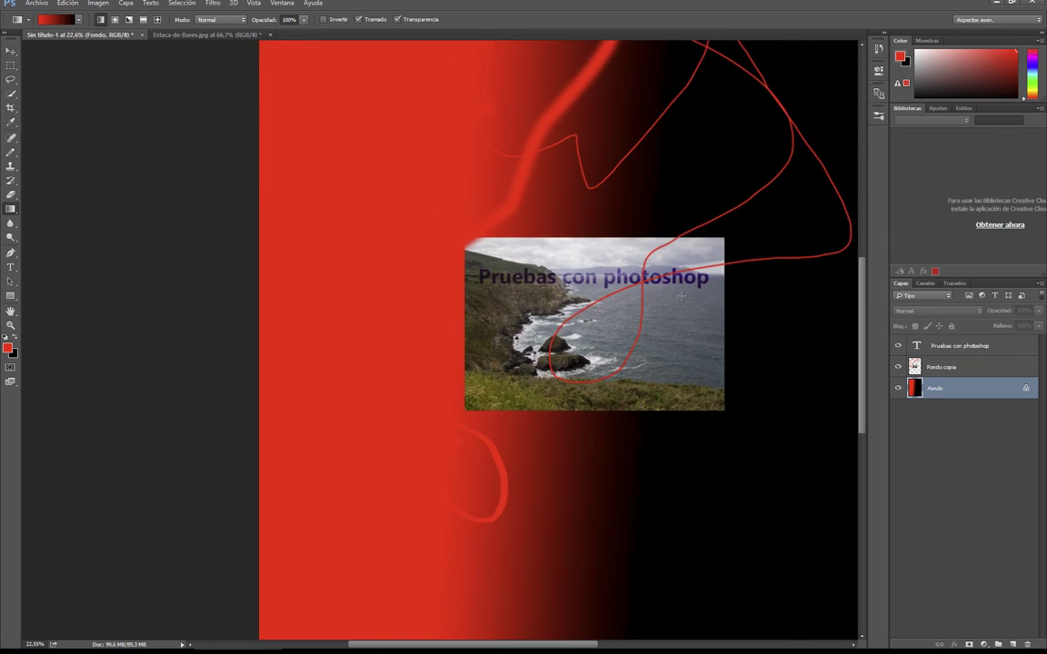
scroll(678, 294, "down", 1)
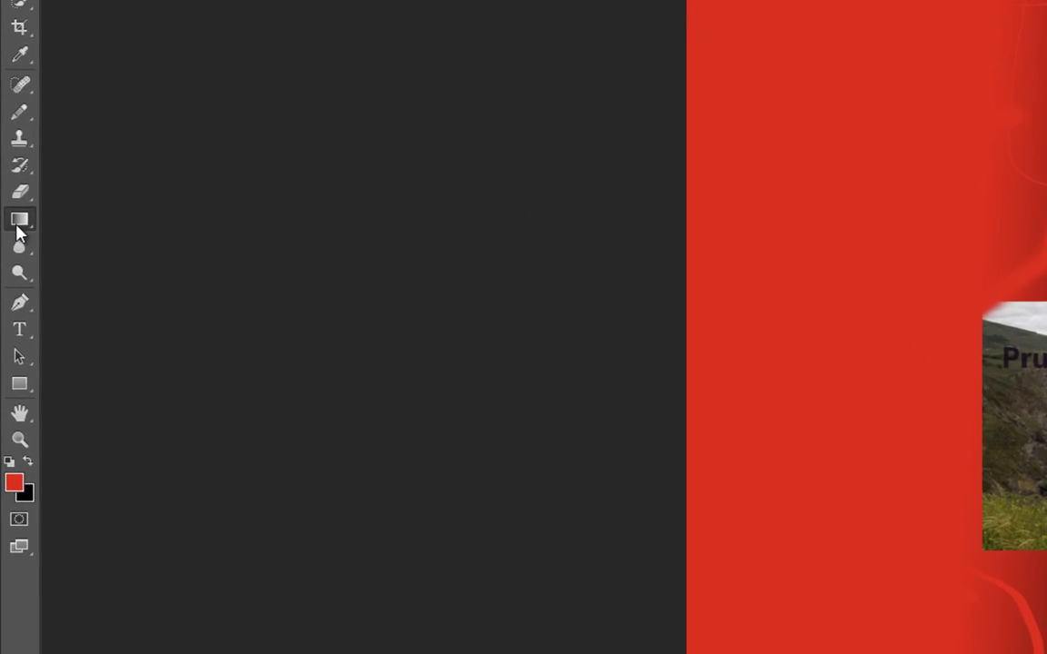
right_click(22, 221)
Step: Paint-bucket the black right-hand area red, then select the whole canvas
left_click(127, 238)
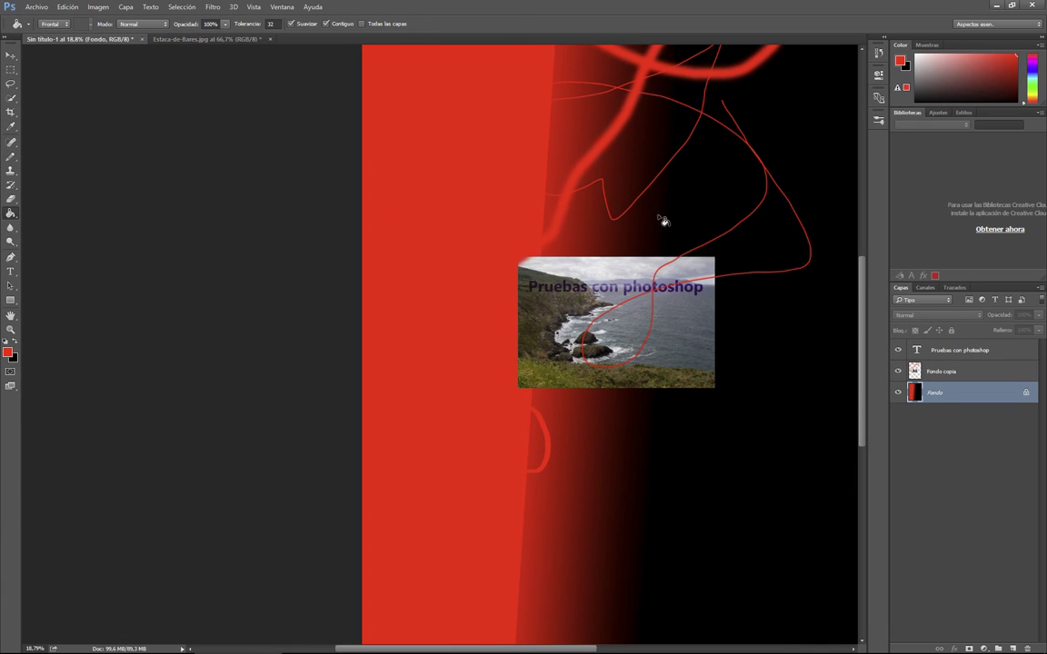
left_click(634, 237)
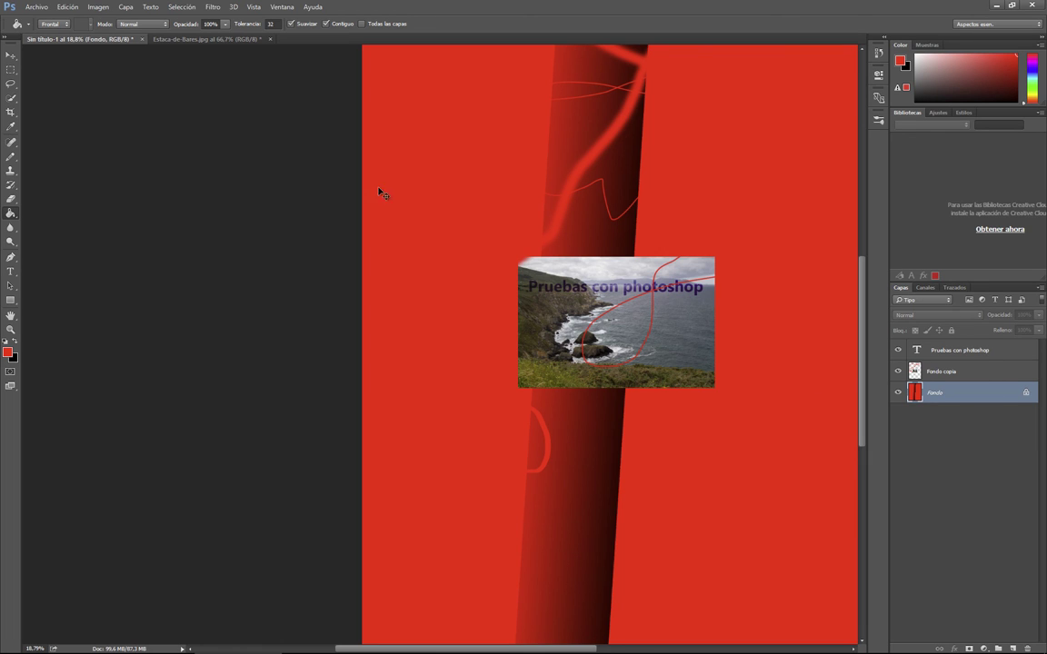
left_click(182, 7)
left_click(186, 20)
Step: Open and cancel the Fill dialog, then open and cancel Duplicar capa on Fondo twice
key("shift+F5")
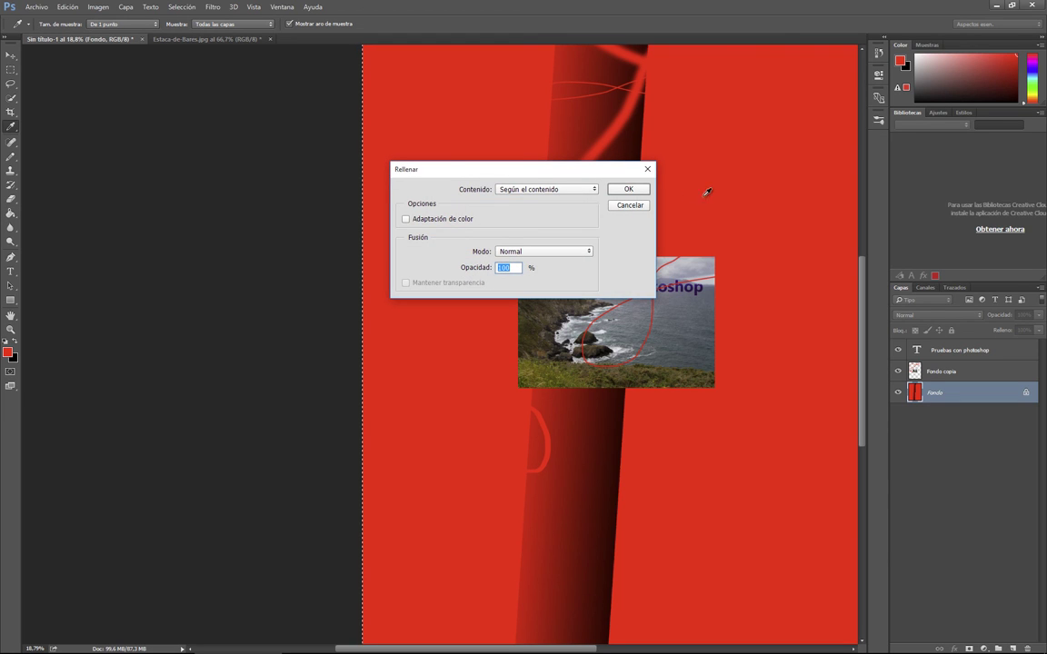
left_click(634, 211)
right_click(983, 396)
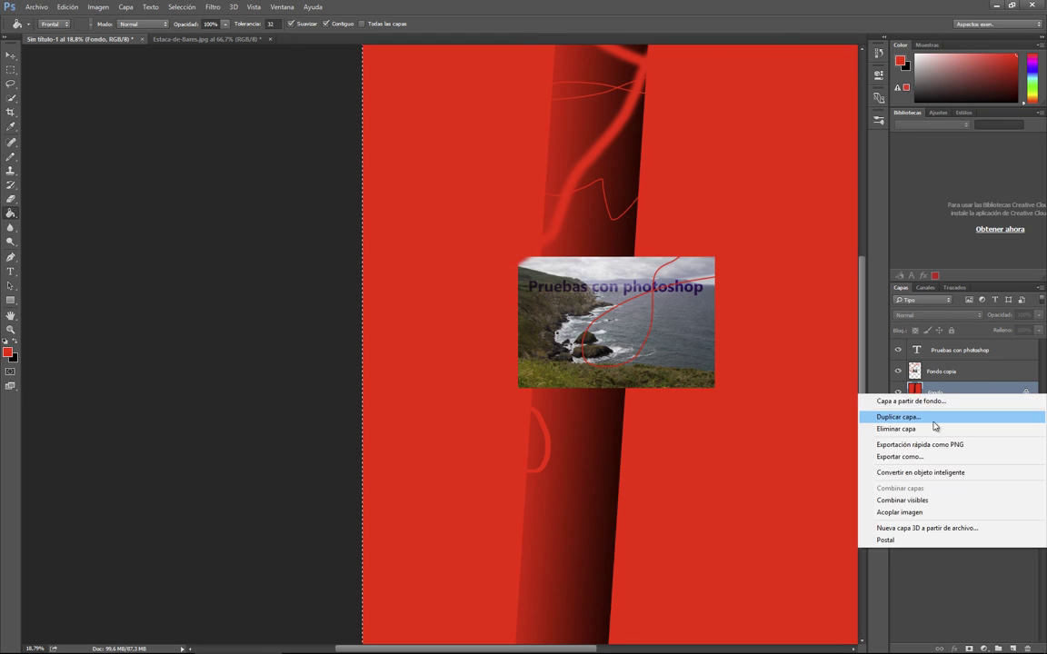
left_click(934, 418)
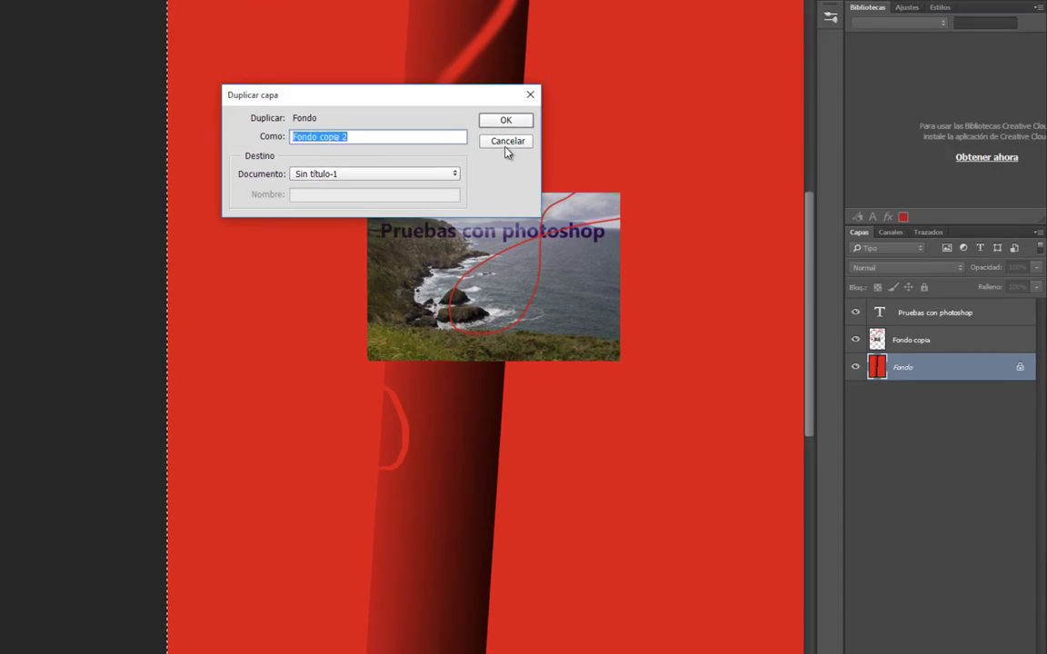
left_click(627, 217)
right_click(821, 310)
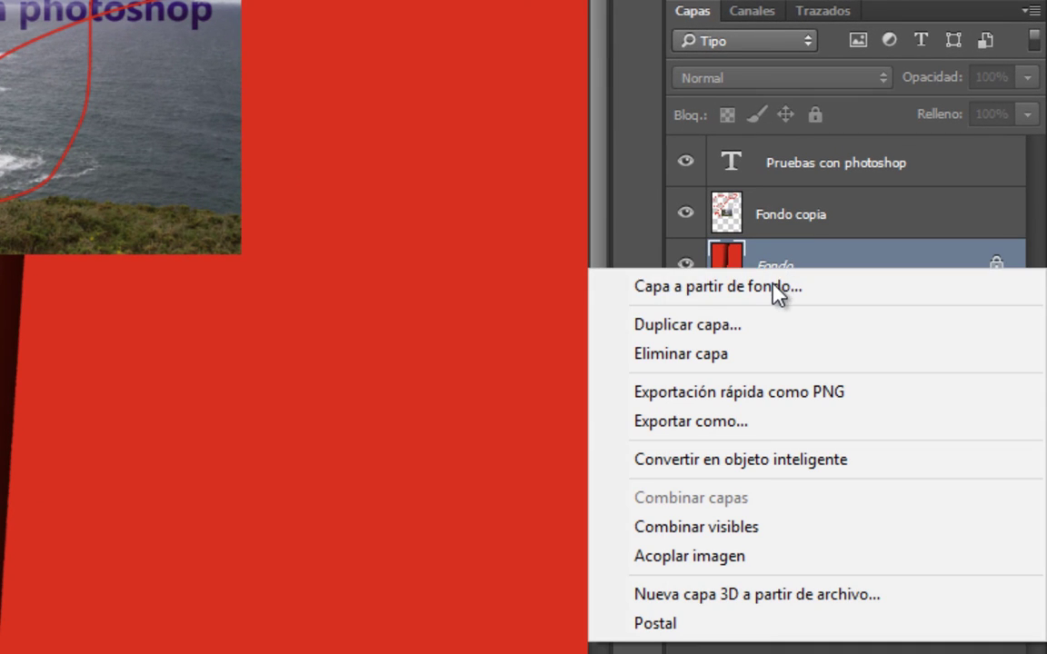
left_click(774, 333)
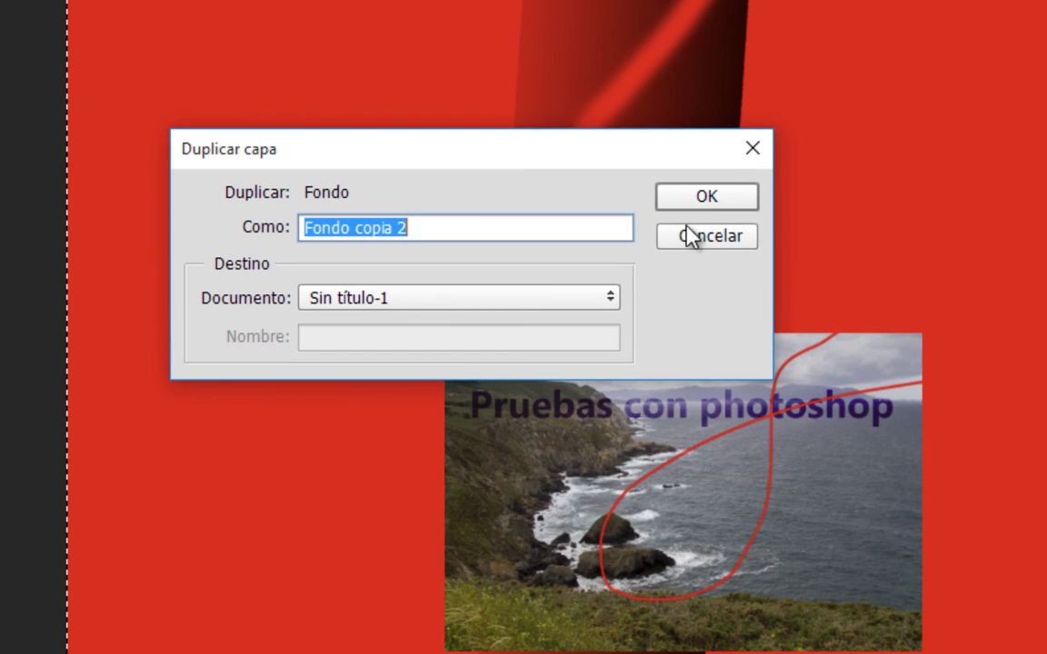
left_click(643, 198)
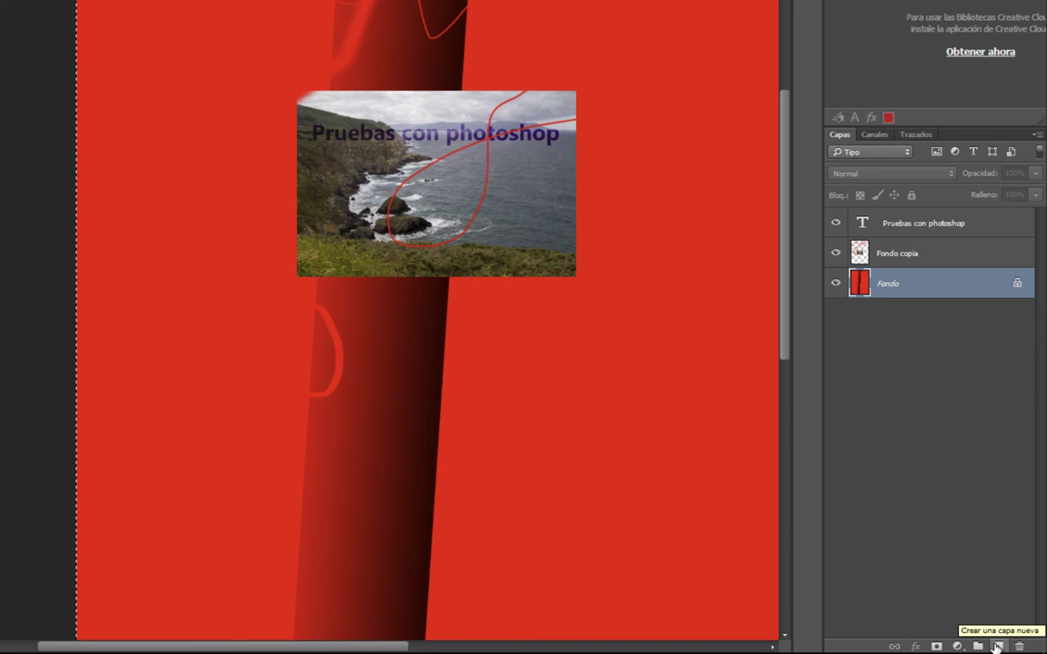
Step: Add a new layer Capa 1 above Fondo and paint-bucket it light green
left_click(997, 647)
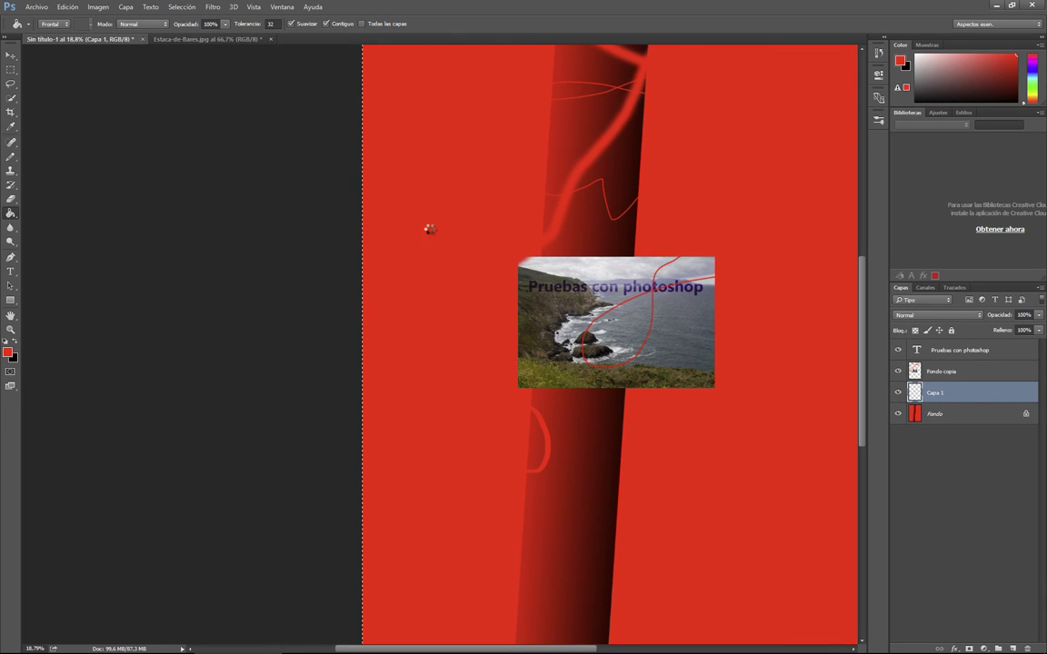
left_click(429, 228)
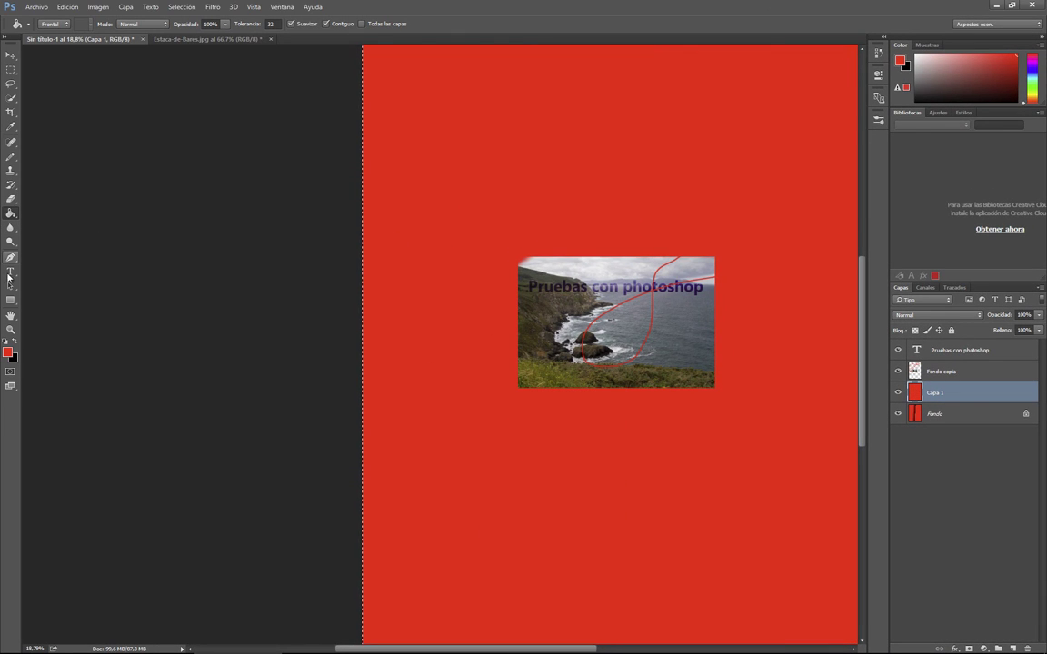
left_click(8, 354)
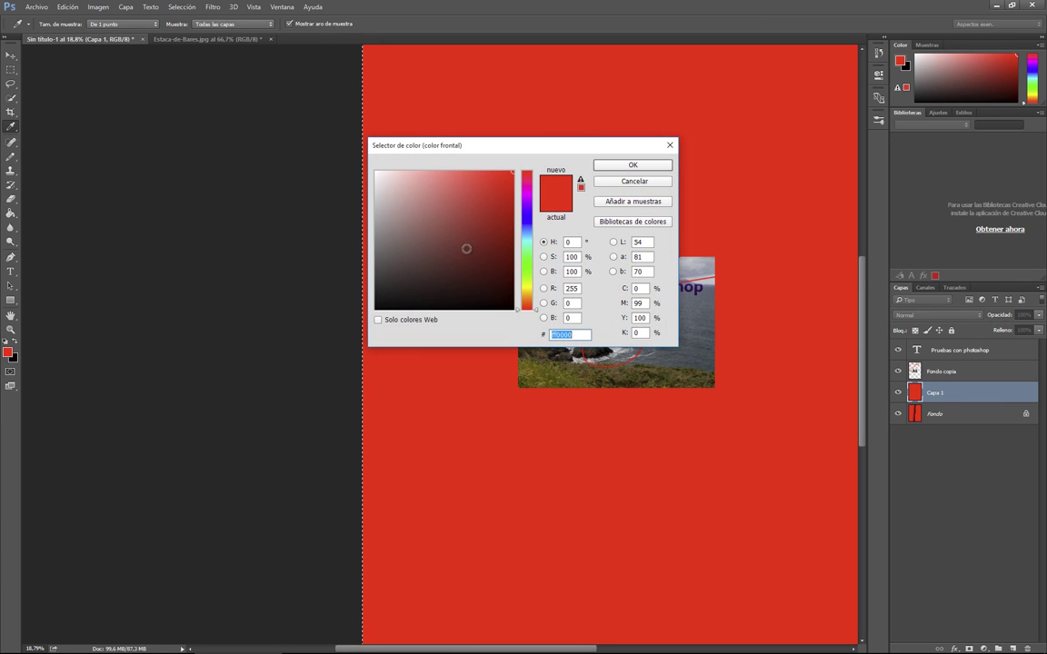
left_click(526, 248)
left_click(513, 179)
left_click(655, 170)
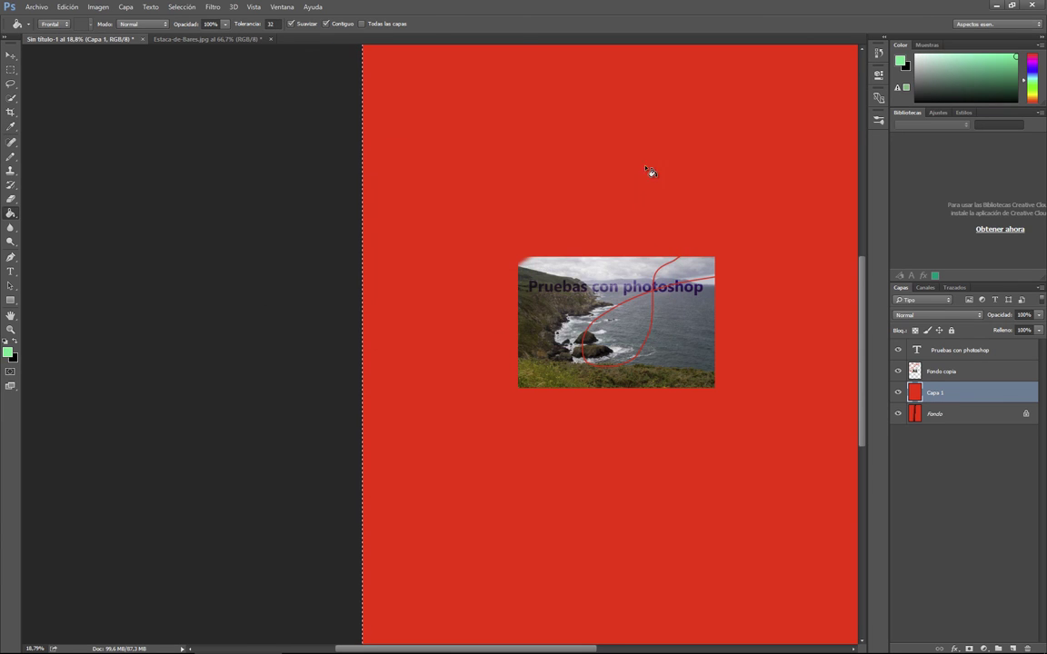
left_click(483, 220)
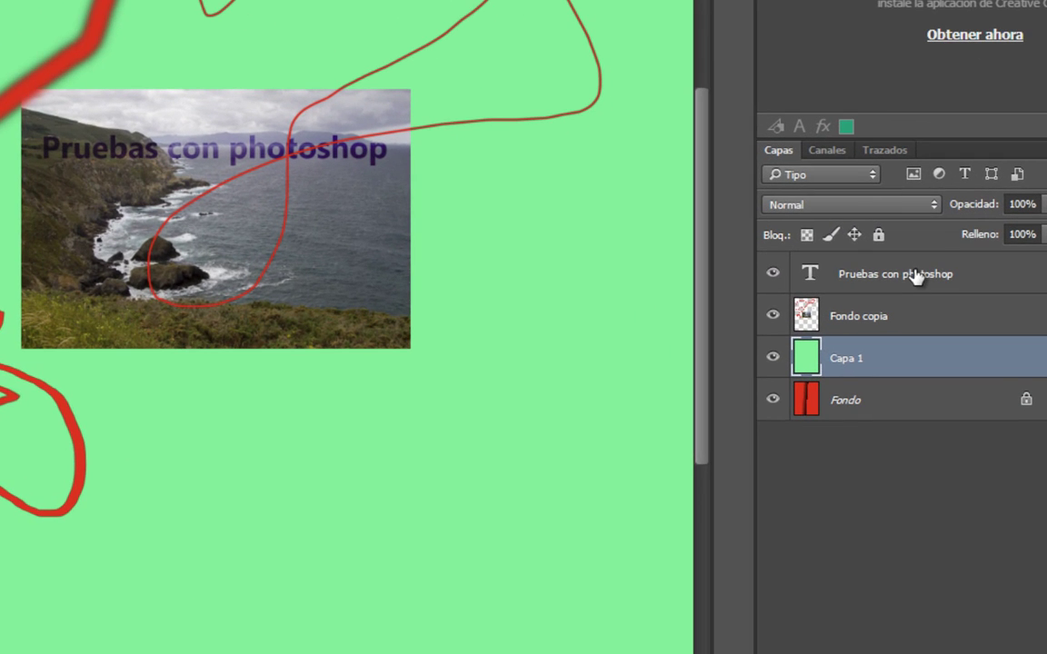
Step: Move the text layer beneath Capa 1 and hide both Capa 1 and Fondo
left_click_drag(917, 277, 899, 367)
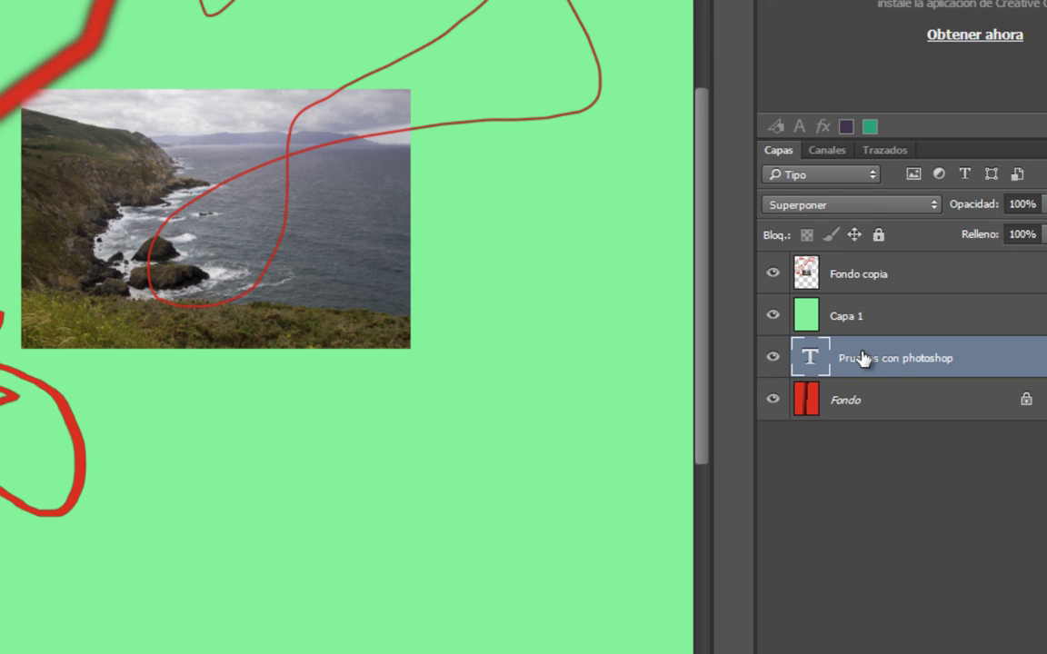
left_click(773, 315)
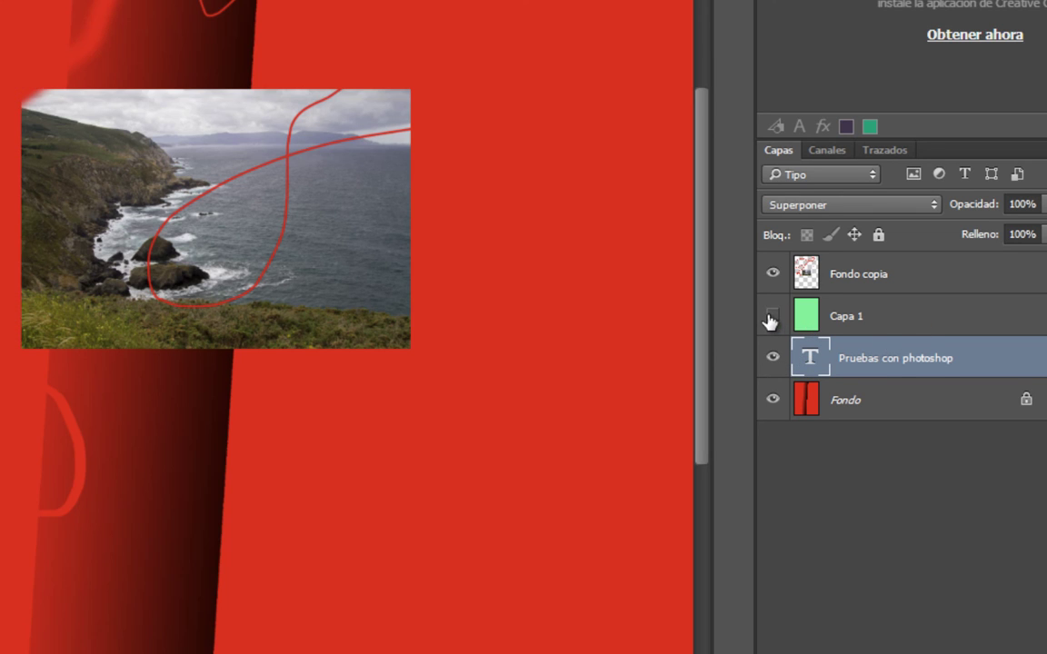
left_click(772, 400)
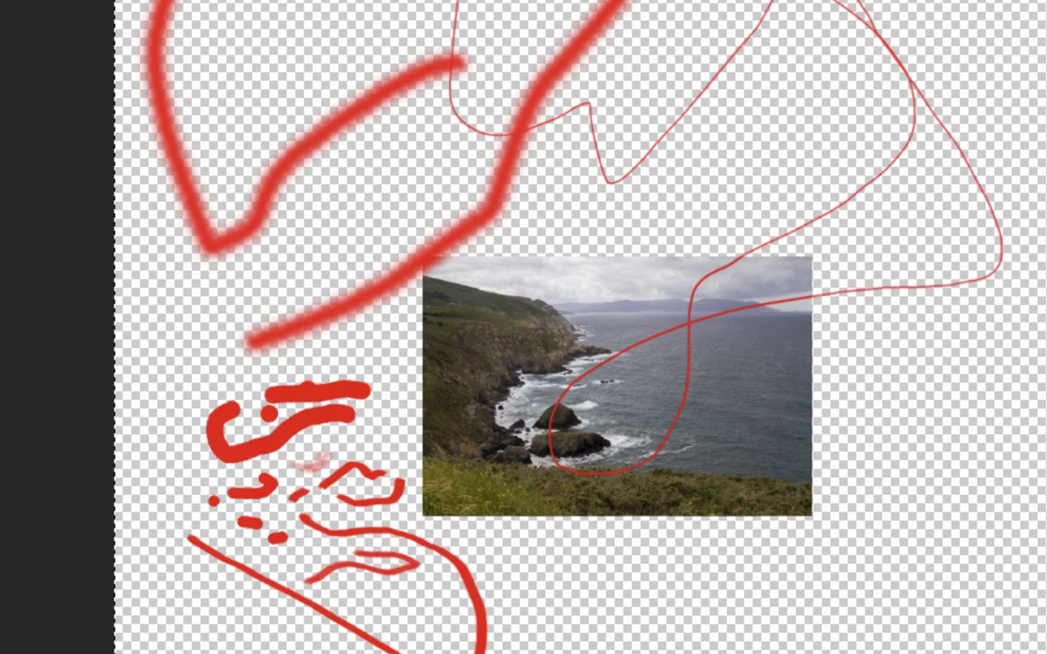
left_click(133, 14)
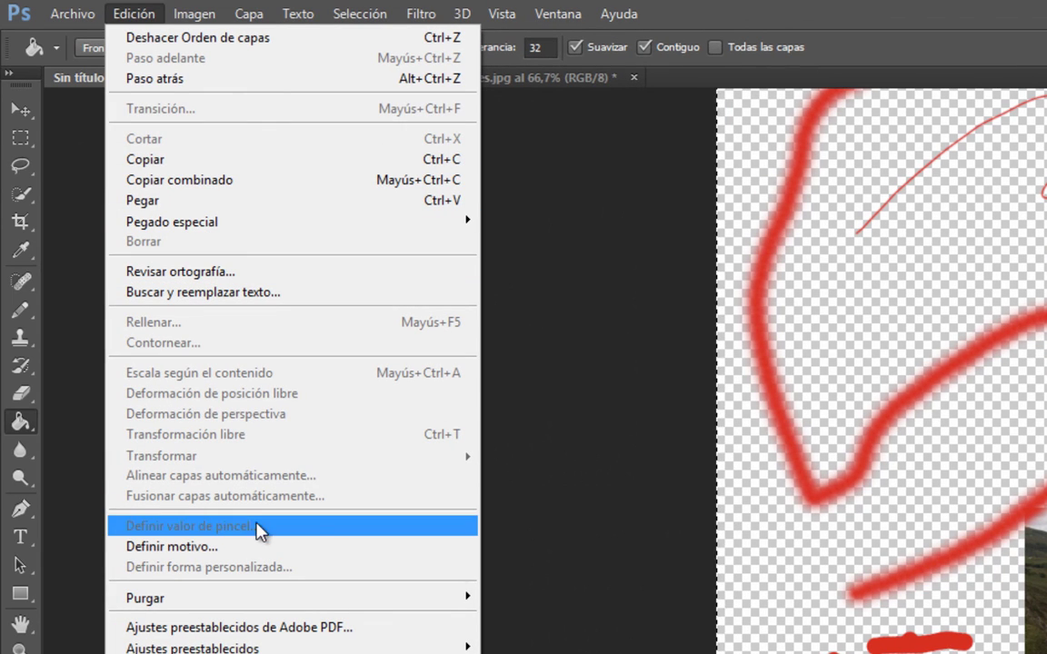
Step: Deselect with Selección > Deseleccionar and start Transformación libre on the title text
key("Escape")
left_click(134, 13)
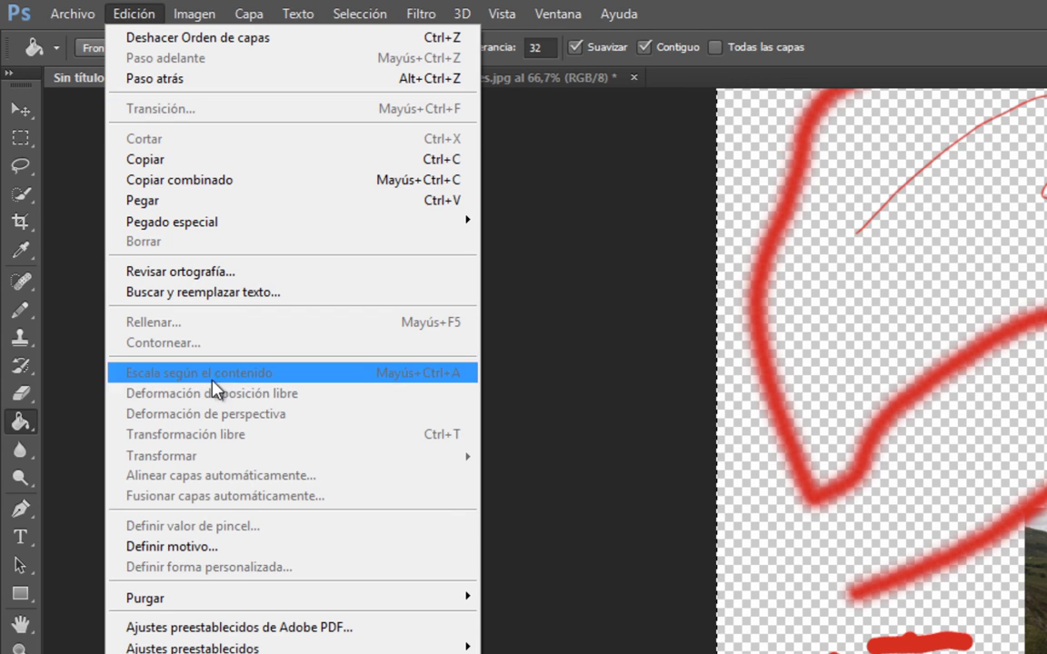
key("Escape")
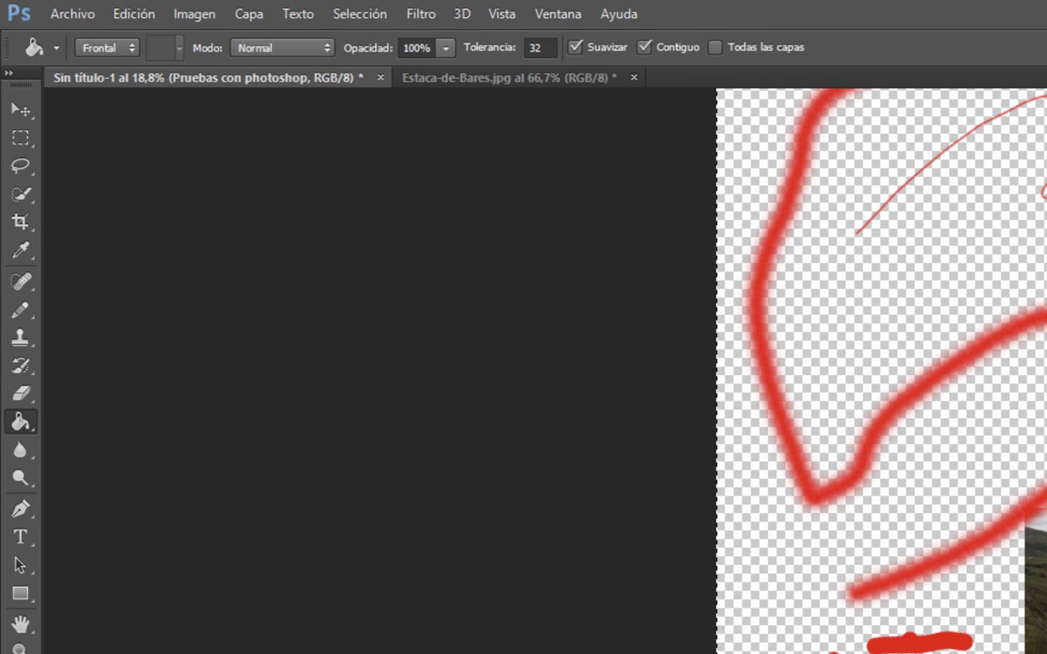
key("m")
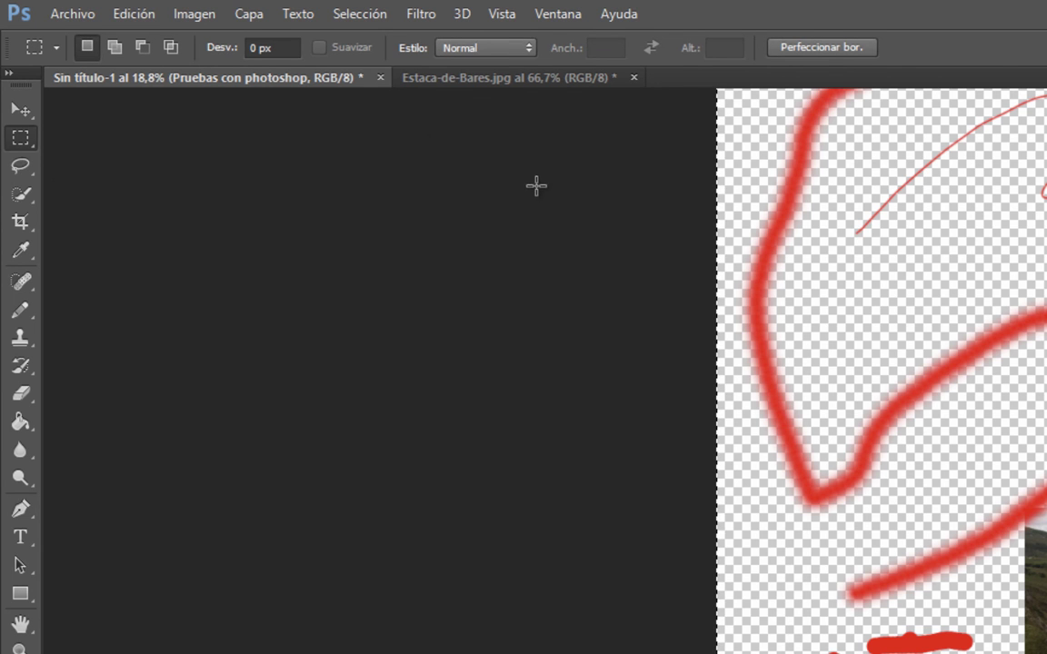
left_click(127, 13)
left_click(127, 14)
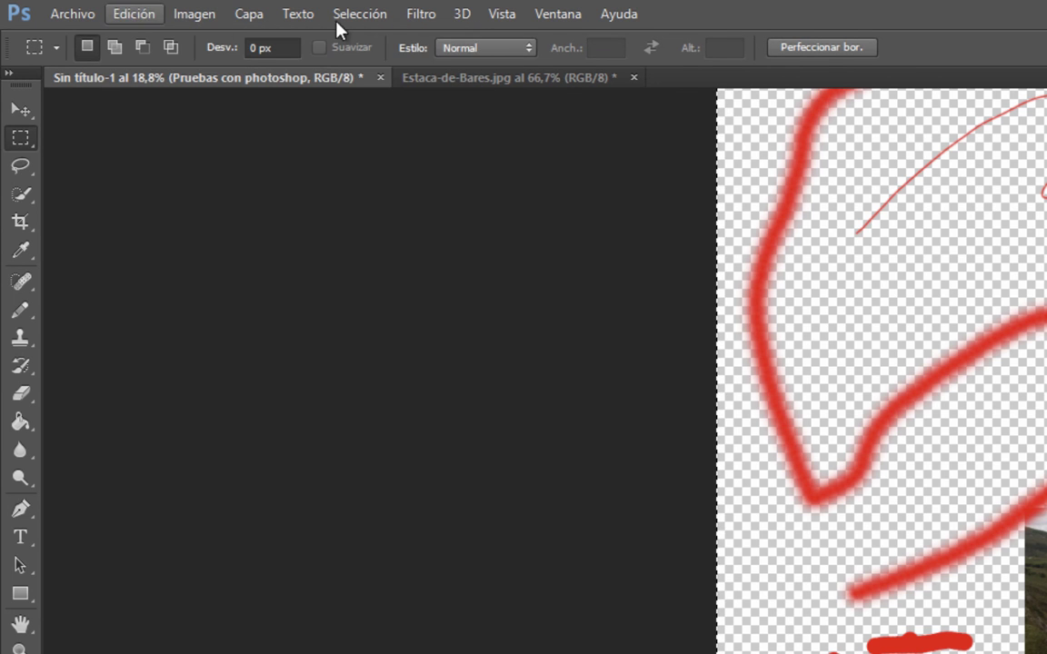
left_click(357, 14)
left_click(350, 52)
left_click(128, 14)
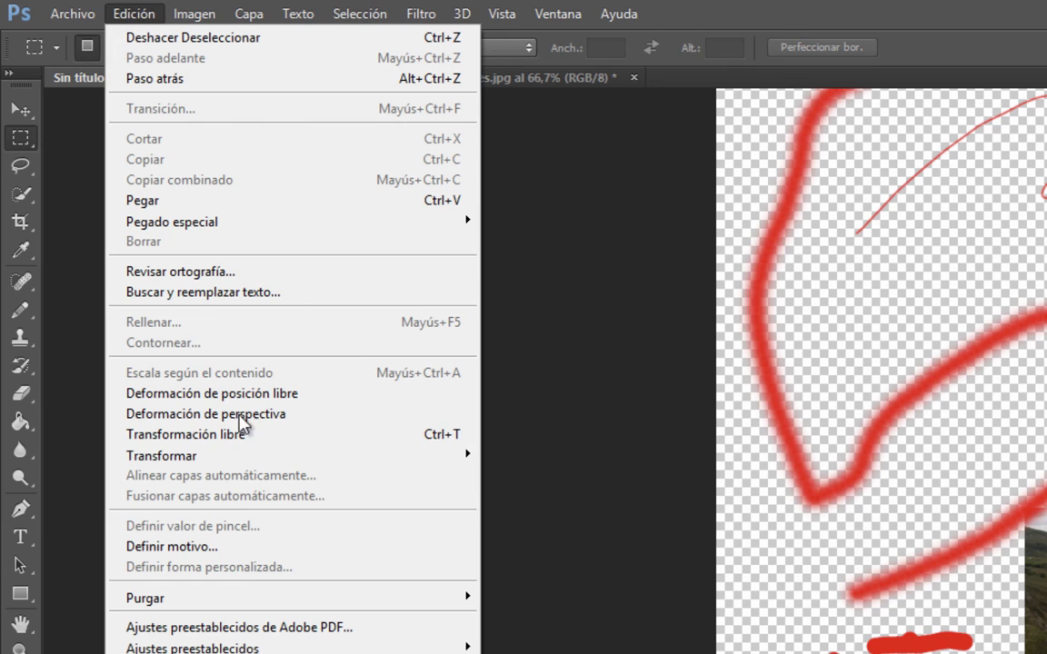
left_click(273, 436)
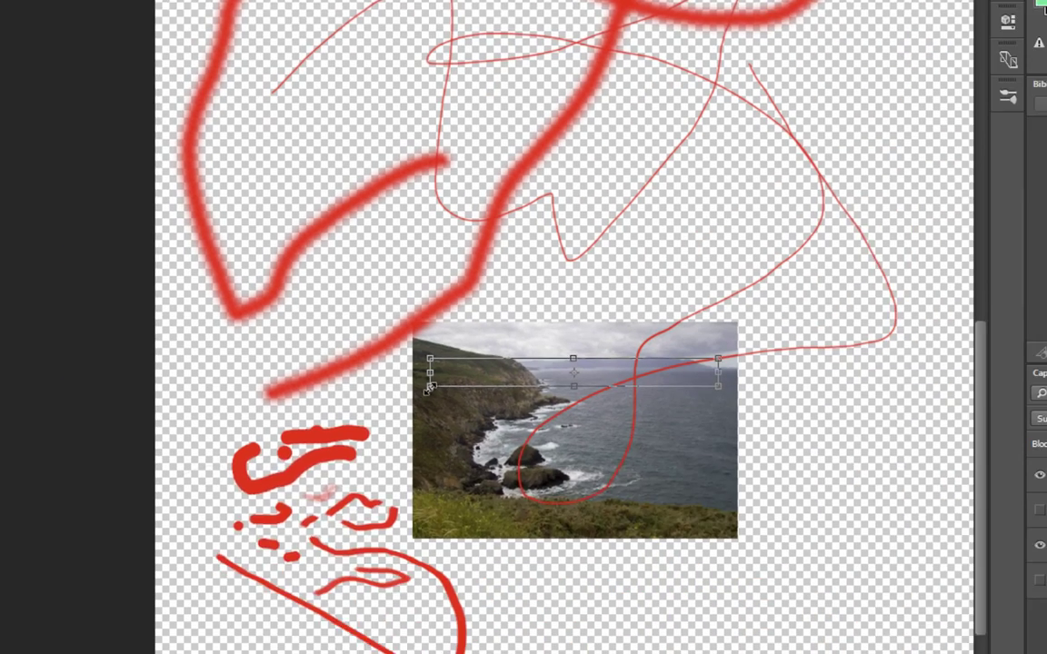
Step: Shift the title text left, commit the transform, and select Fondo copia
mouse_move(430, 386)
left_mouse_down()
mouse_move(226, 366)
mouse_move(346, 441)
left_mouse_up()
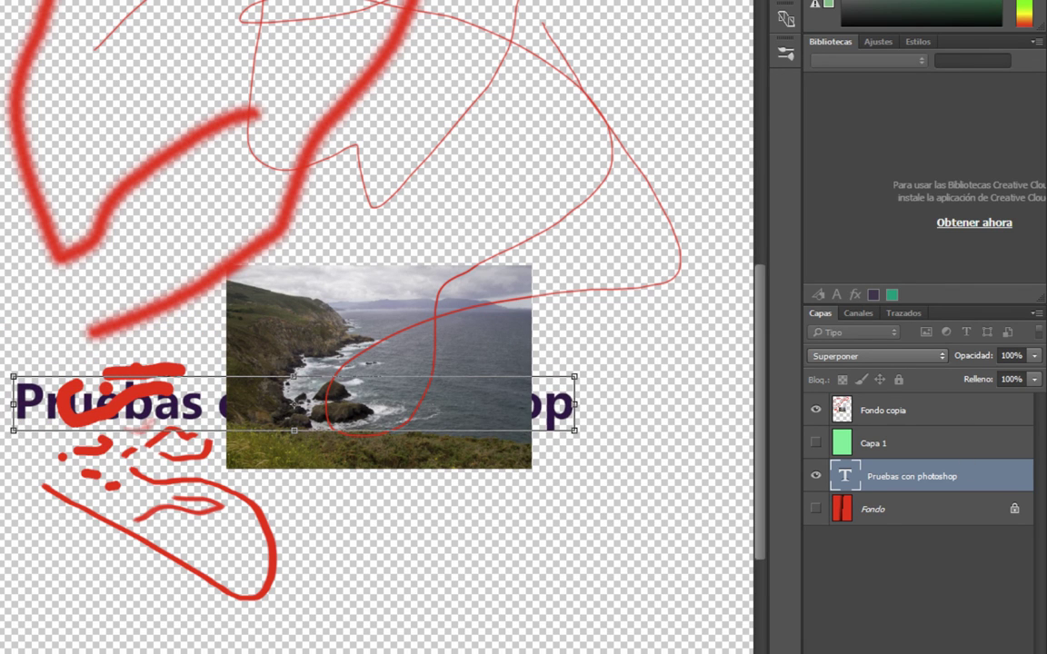
key("Return")
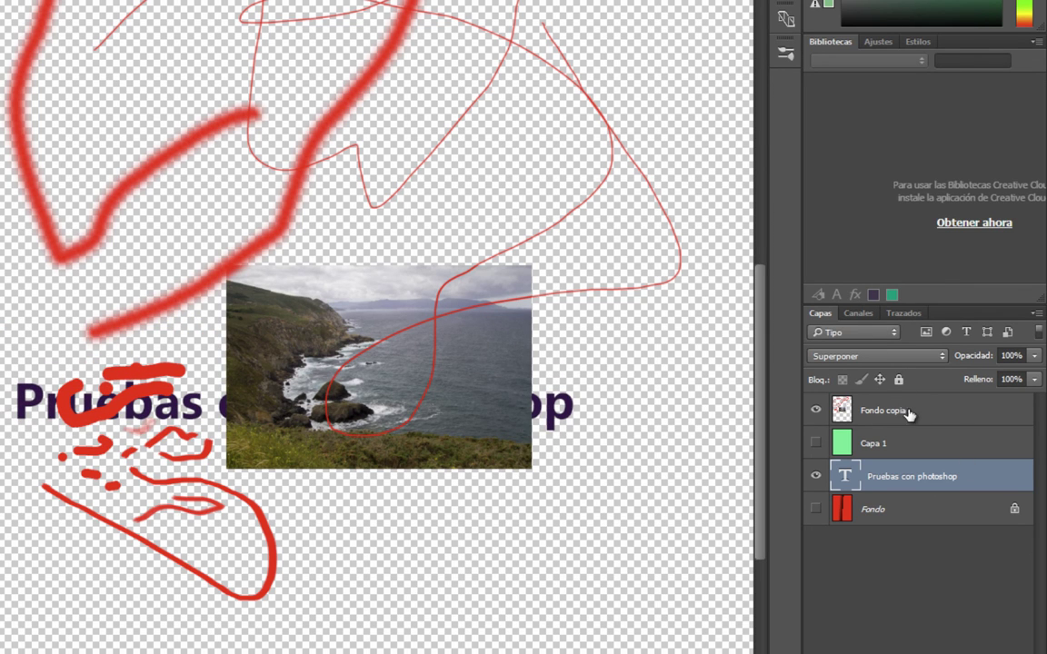
left_click(898, 411)
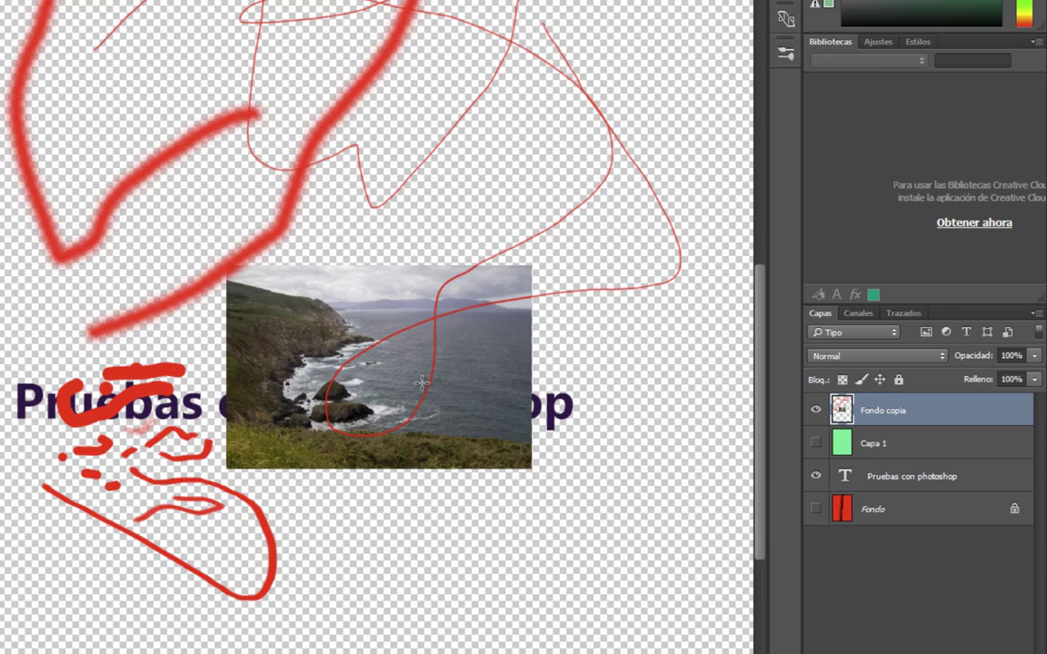
Step: Hide the Fondo copia photo layer so only the purple title shows
scroll(422, 383, "up", 2)
scroll(421, 383, "up", 2)
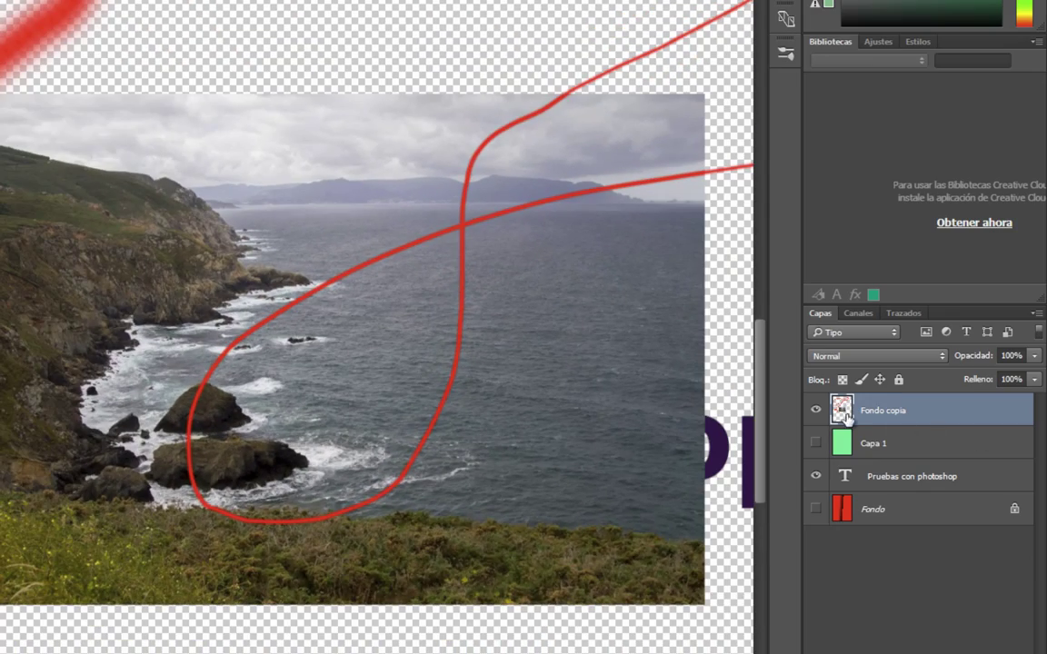
left_click(816, 411)
scroll(202, 397, "down", 2)
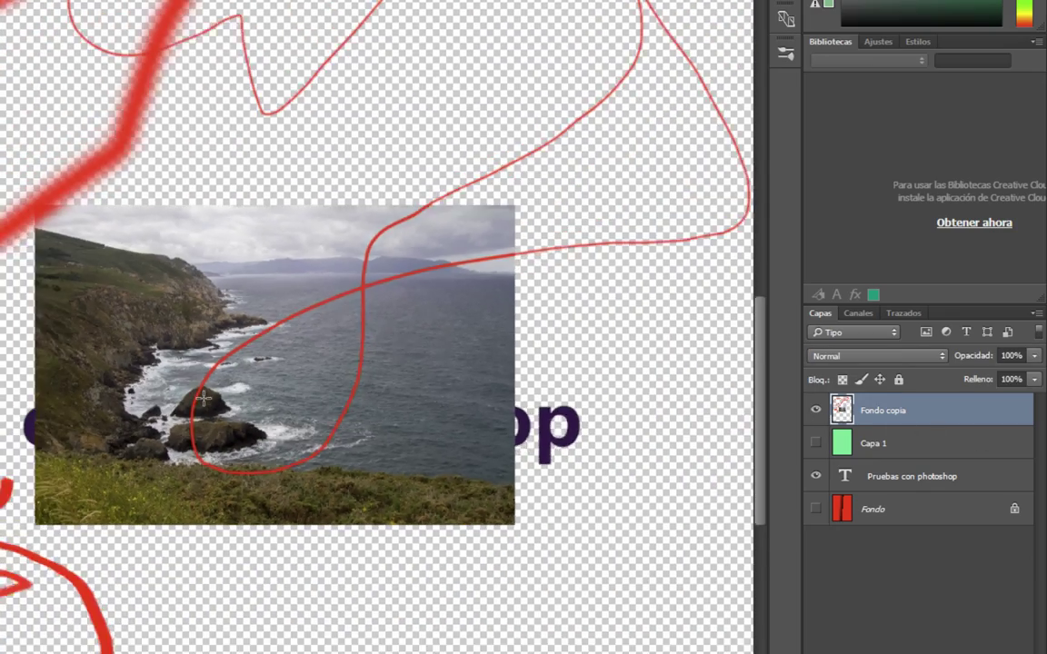
scroll(209, 402, "down", 1)
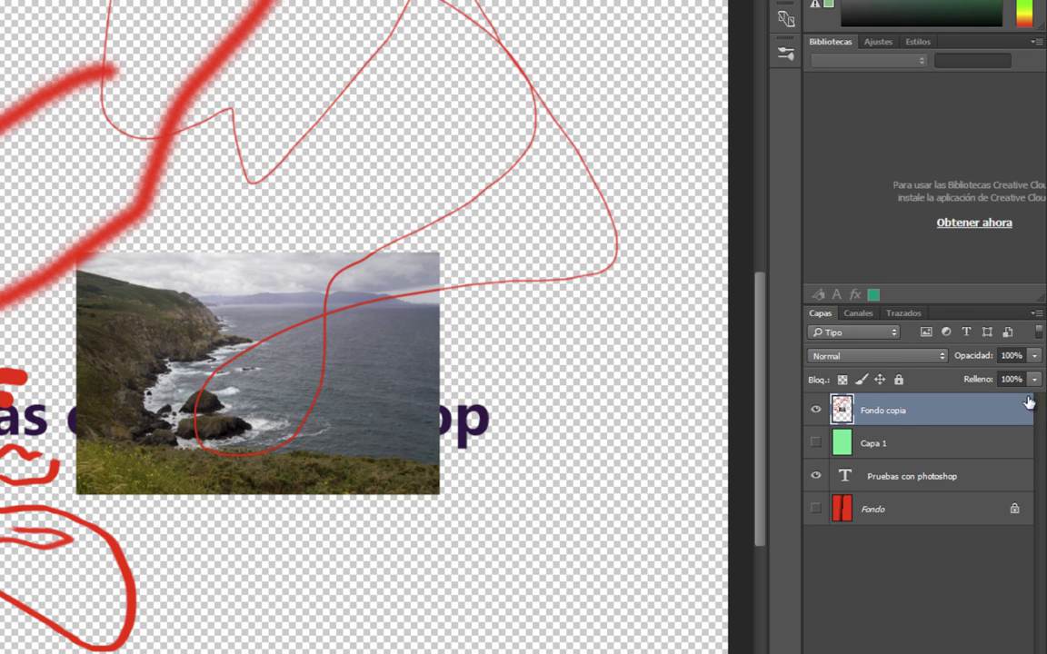
left_click(814, 410)
right_click(879, 416)
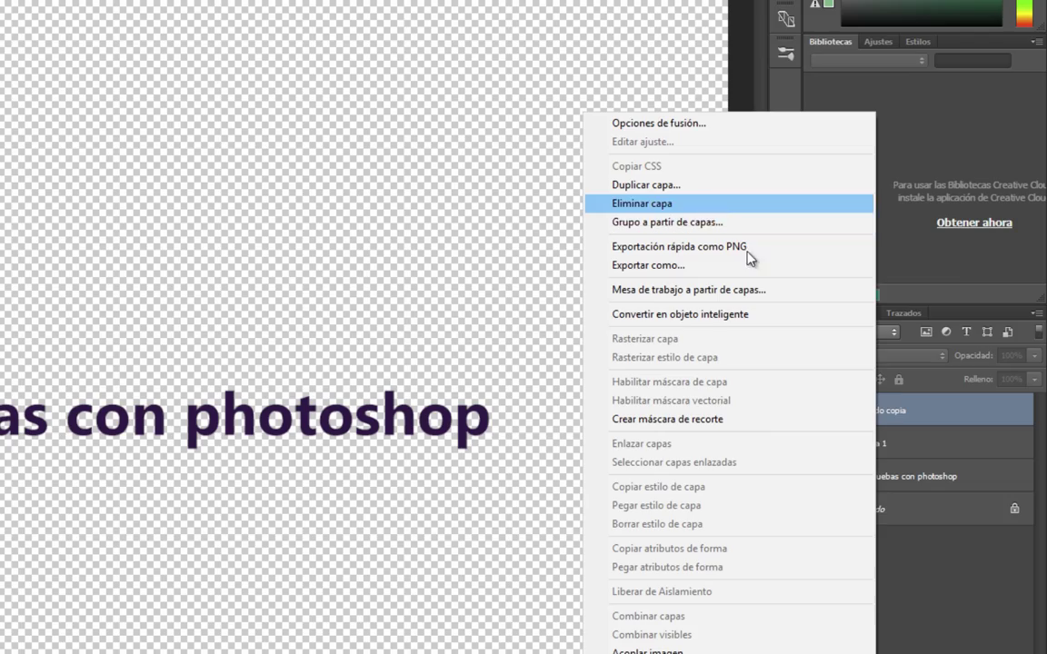
key("Escape")
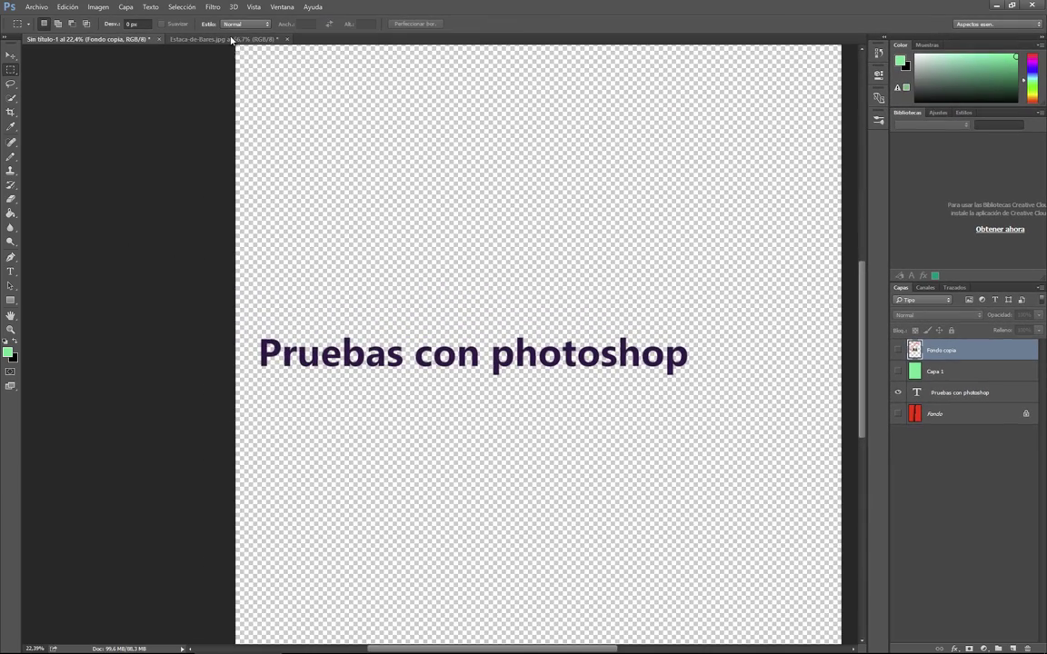
Step: Duplicate the Fondo layer of Estaca-de-Bares.jpg into Sin título-1 as Fondo copia 2
left_click(232, 40)
right_click(919, 348)
left_click(922, 375)
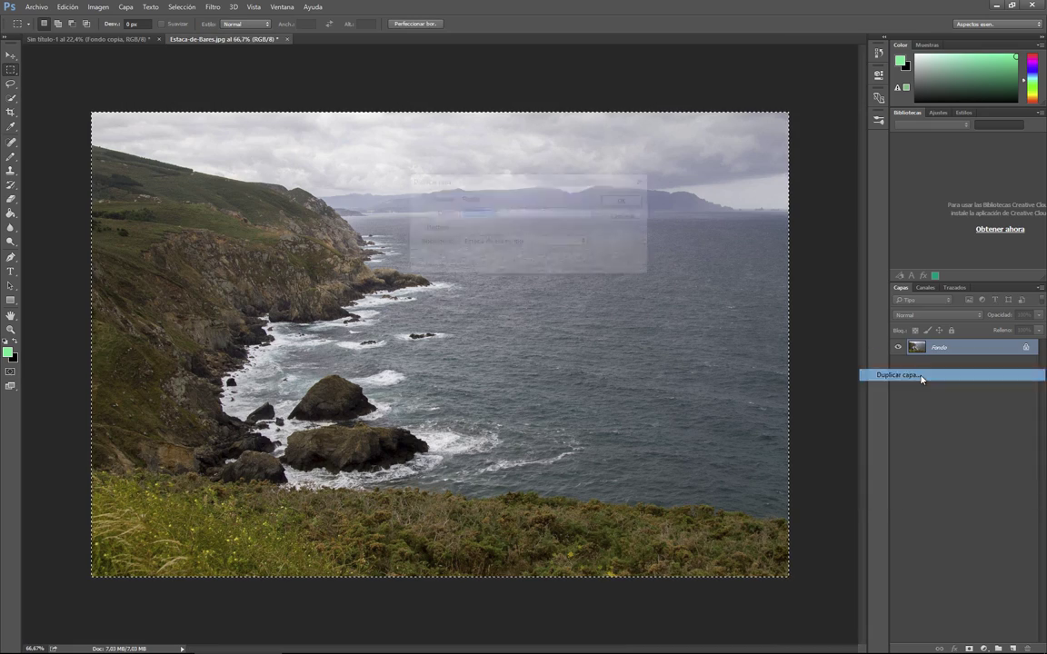
left_click(524, 242)
left_click(491, 262)
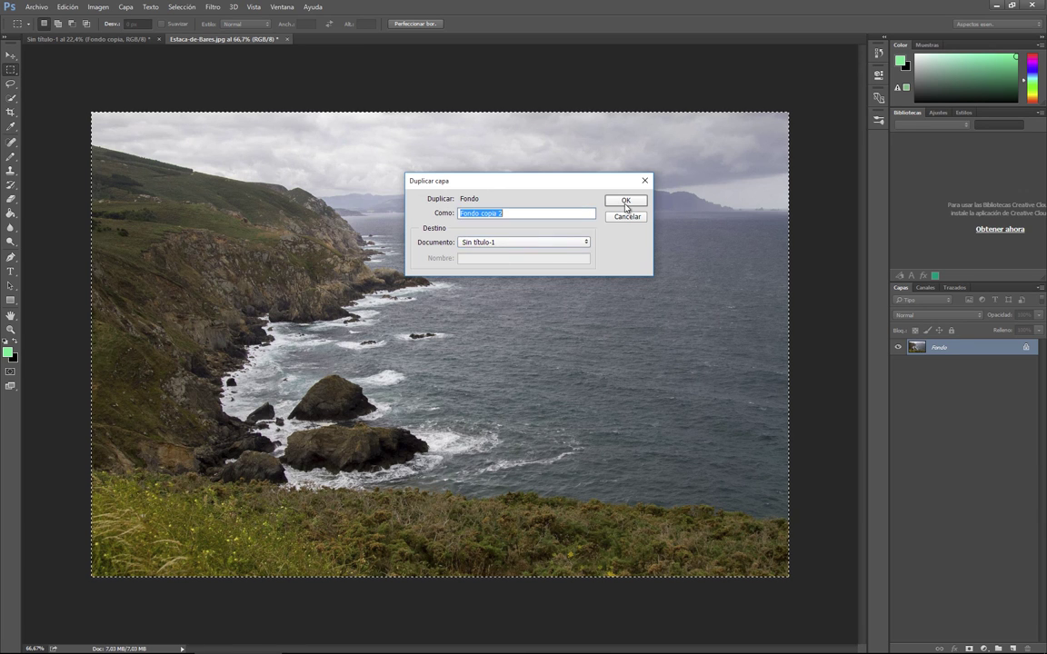
left_click(626, 201)
left_click(100, 40)
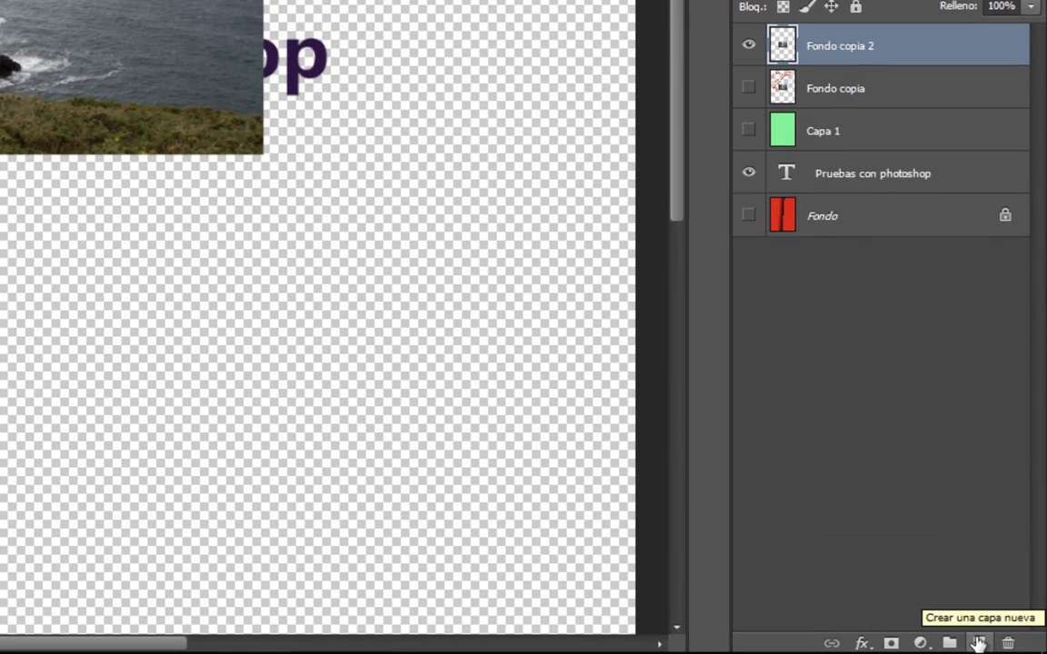
Step: Paint large green freehand loops with the Brush on a new empty layer above the photo
left_click(978, 644)
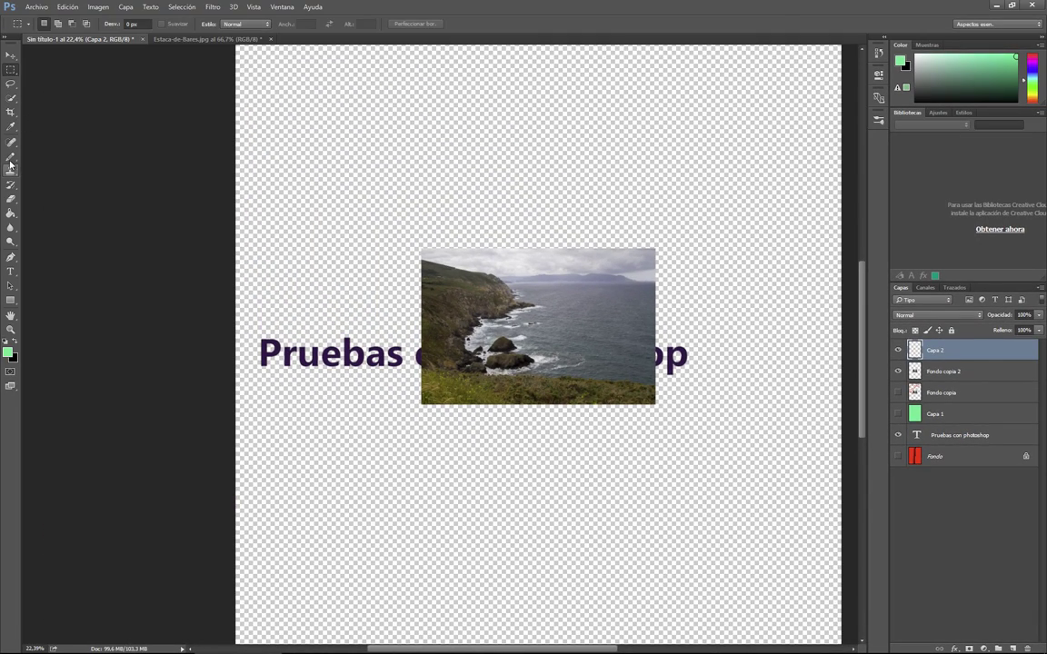
left_click(11, 157)
mouse_move(500, 341)
left_mouse_down()
mouse_move(394, 263)
mouse_move(363, 357)
mouse_move(654, 177)
left_mouse_up()
mouse_move(567, 138)
left_mouse_down()
mouse_move(290, 305)
mouse_move(591, 272)
mouse_move(272, 318)
mouse_move(223, 313)
left_mouse_up()
left_click(899, 351)
left_click(898, 351)
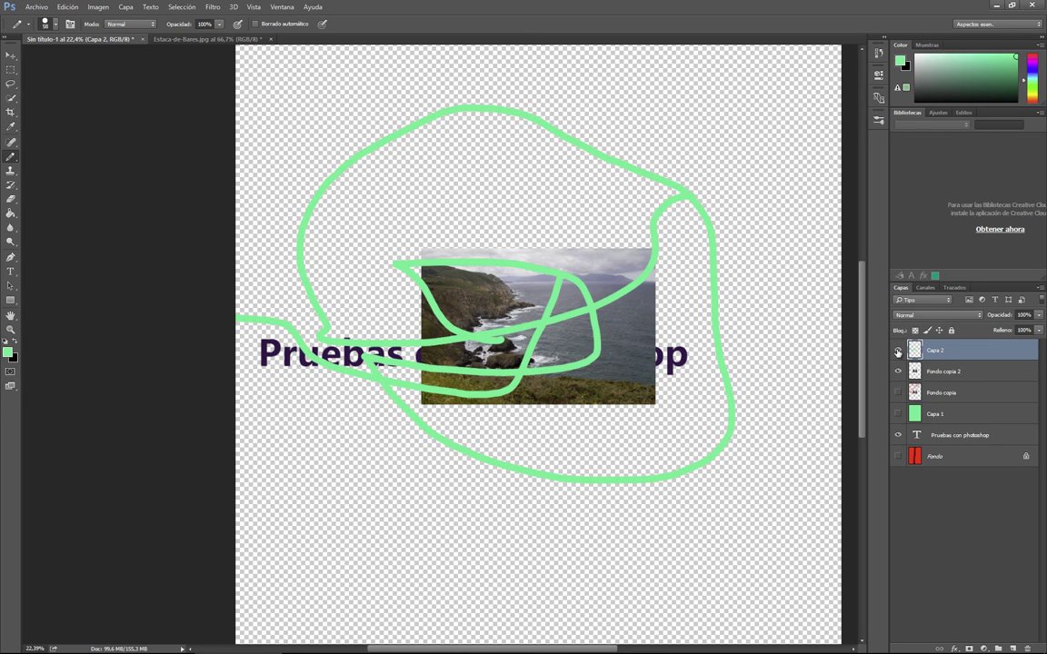
left_click(898, 351)
left_click(898, 351)
Step: Free-transform the scribble layer down to 42.5% so it sits over the photo
left_click(68, 8)
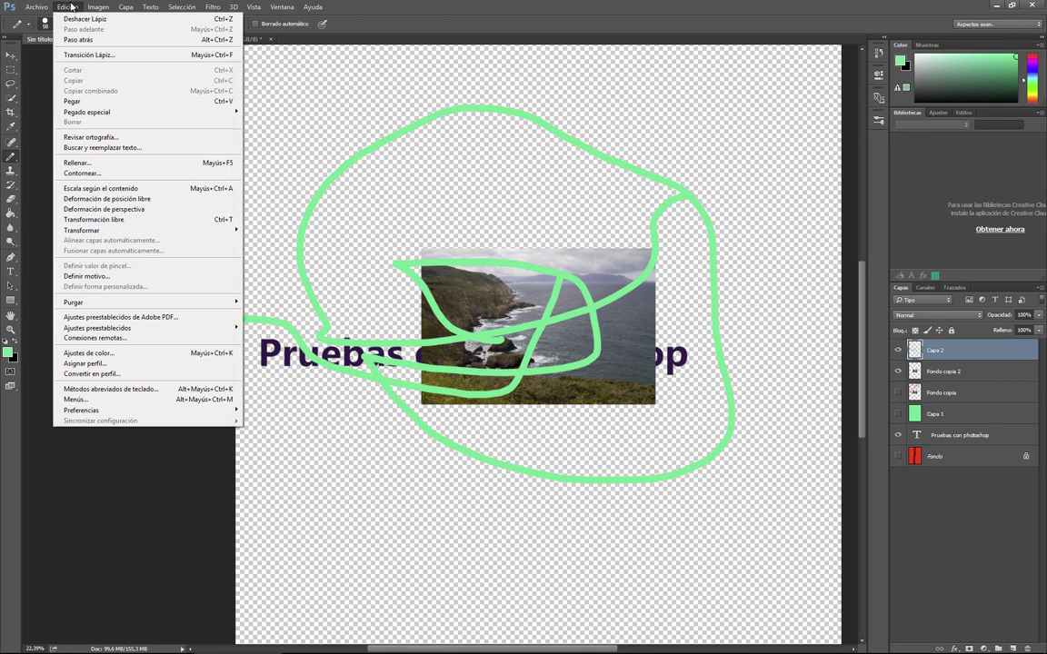
left_click(110, 221)
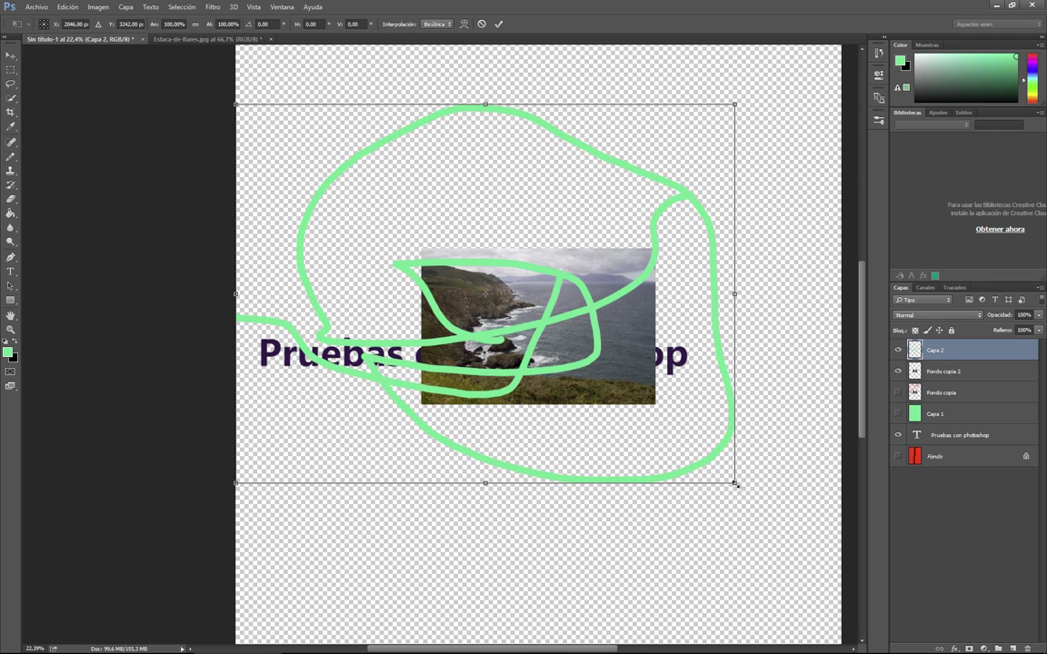
mouse_move(734, 484)
left_mouse_down()
mouse_move(455, 269)
mouse_move(568, 352)
left_mouse_up()
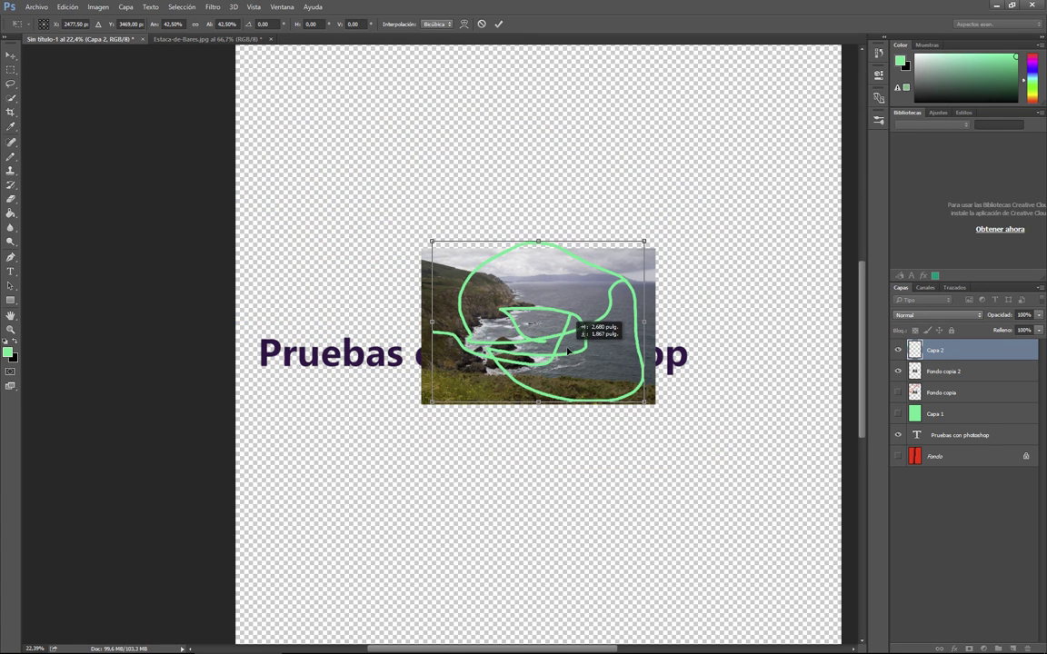
left_click(499, 24)
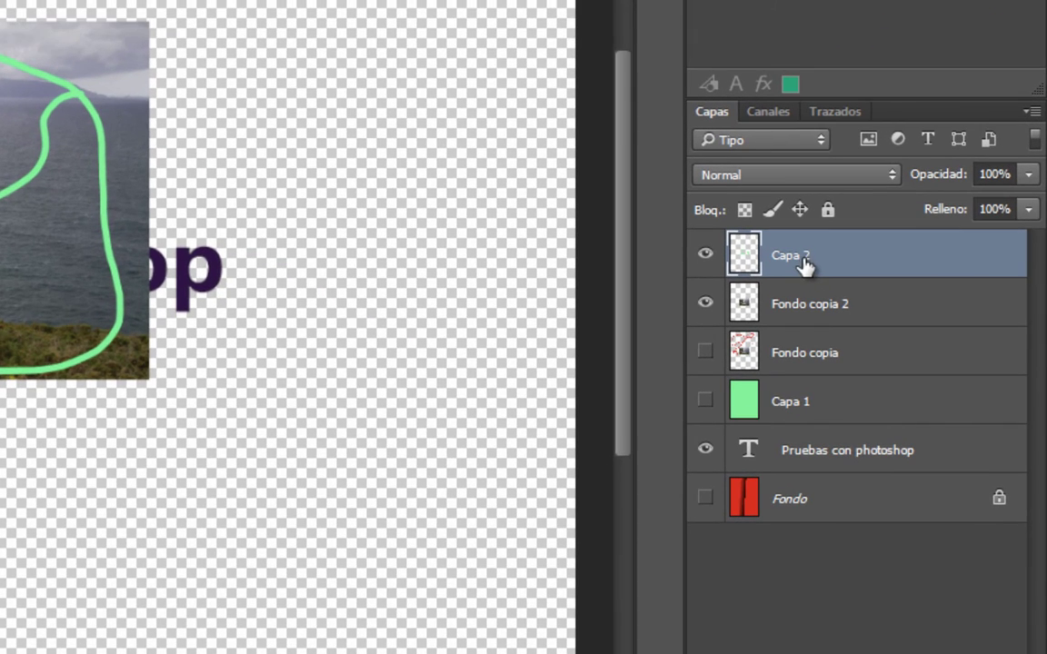
Step: Rename Capa 2 to 'Lapiz' and Fondo copia 2 to 'Fotografía'
double_click(938, 350)
type("O")
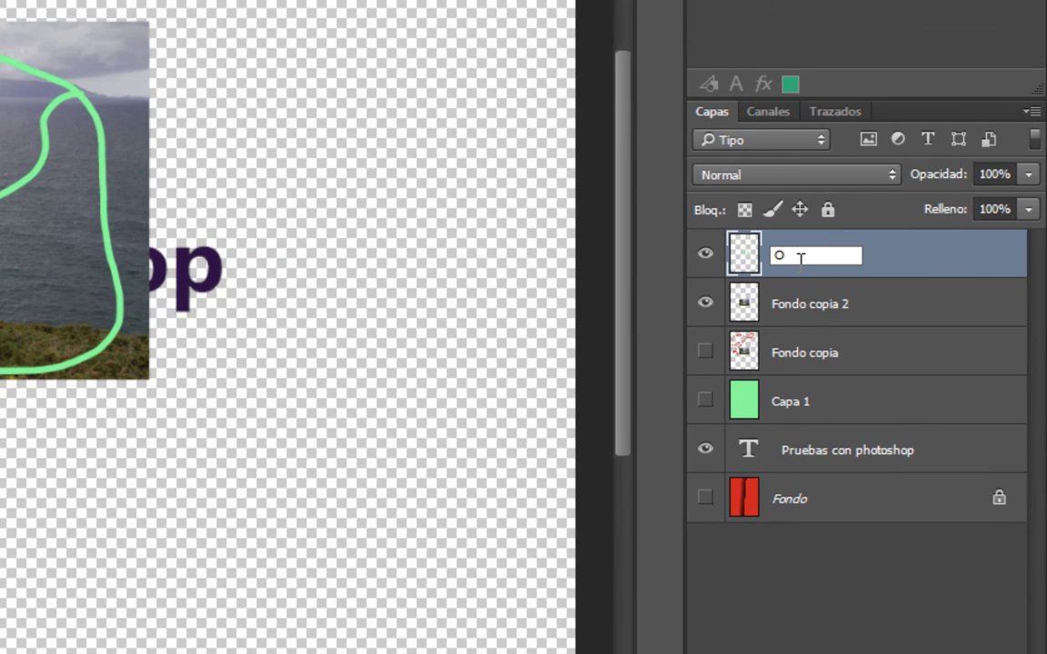
type("Lapiz")
key("Return")
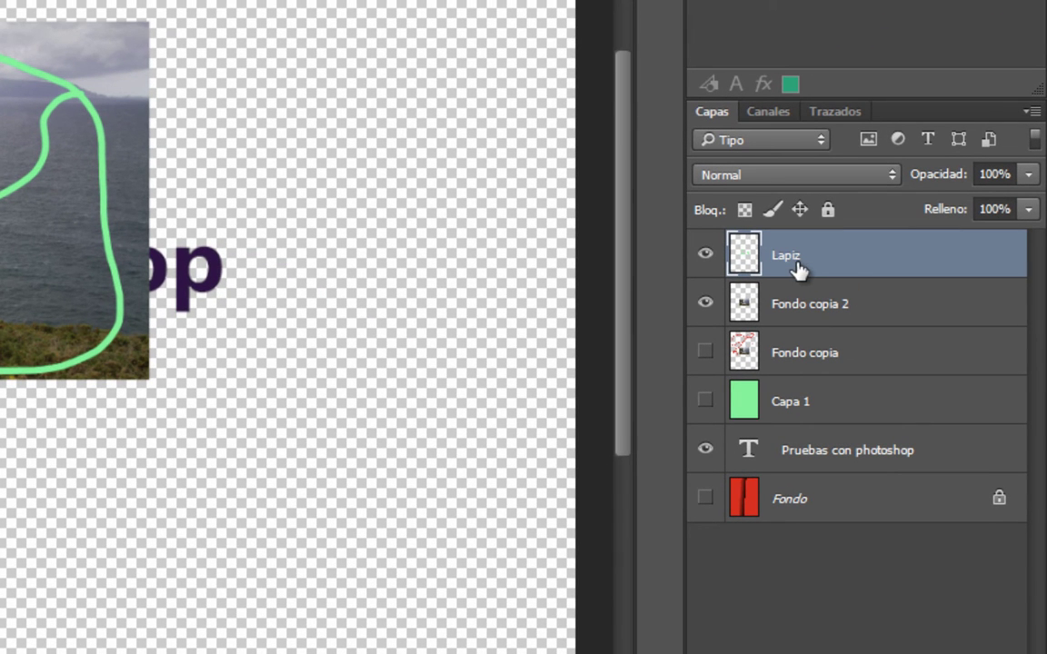
left_click(811, 309)
double_click(811, 306)
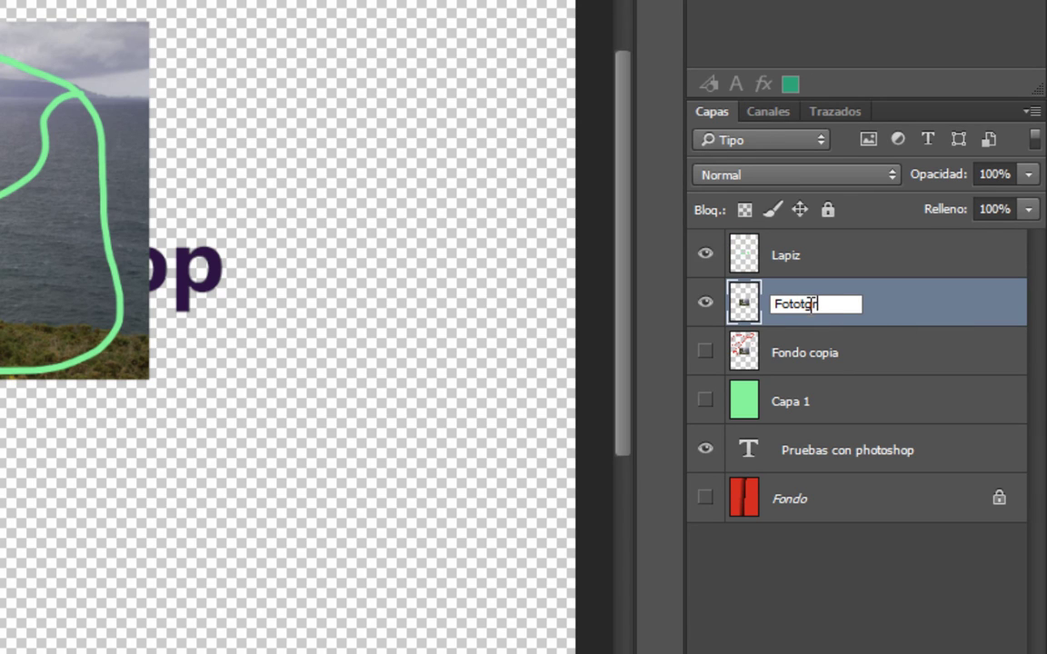
type("grafía")
key("Return")
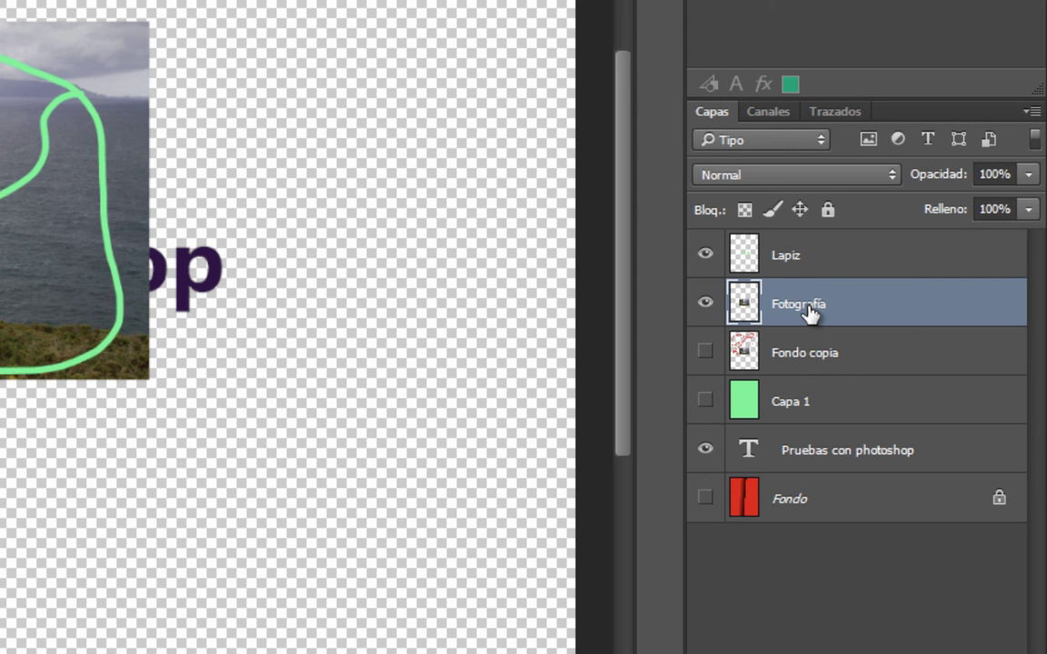
Step: Rename Fondo copia to 'Pruebas' and Capa 1 to 'Fondo'
left_click(806, 360)
double_click(809, 355)
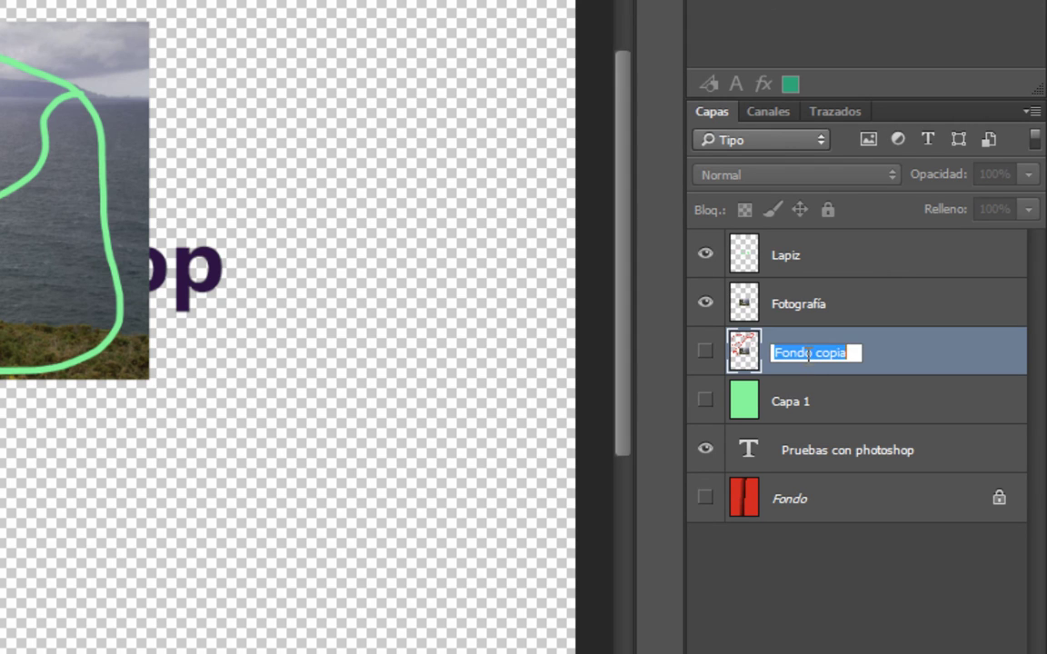
type("Pruebas")
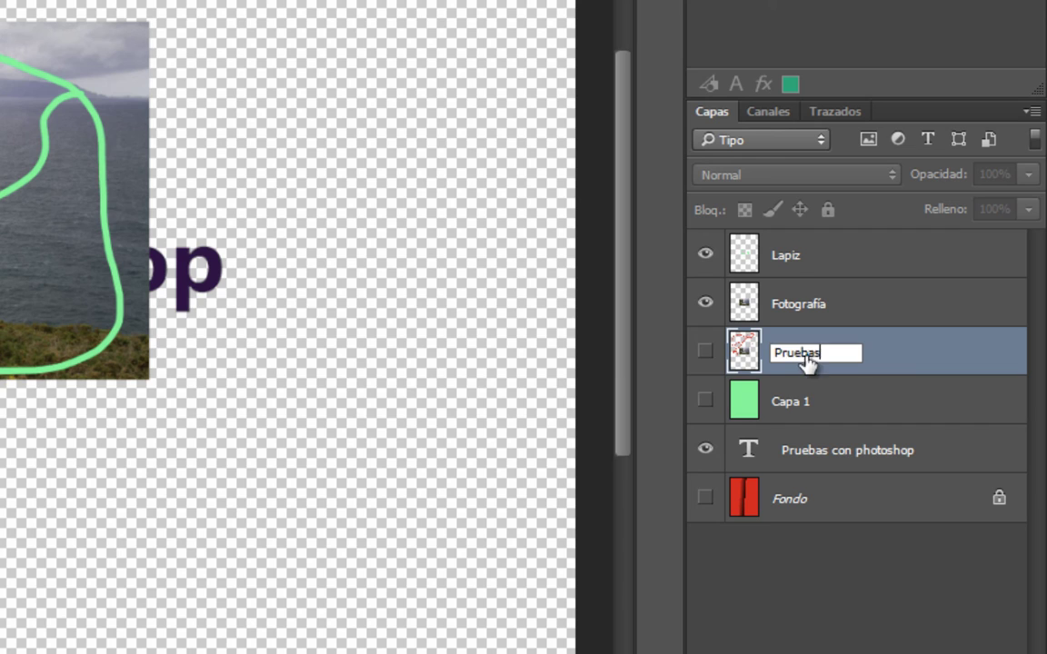
key("Return")
double_click(791, 403)
type("F")
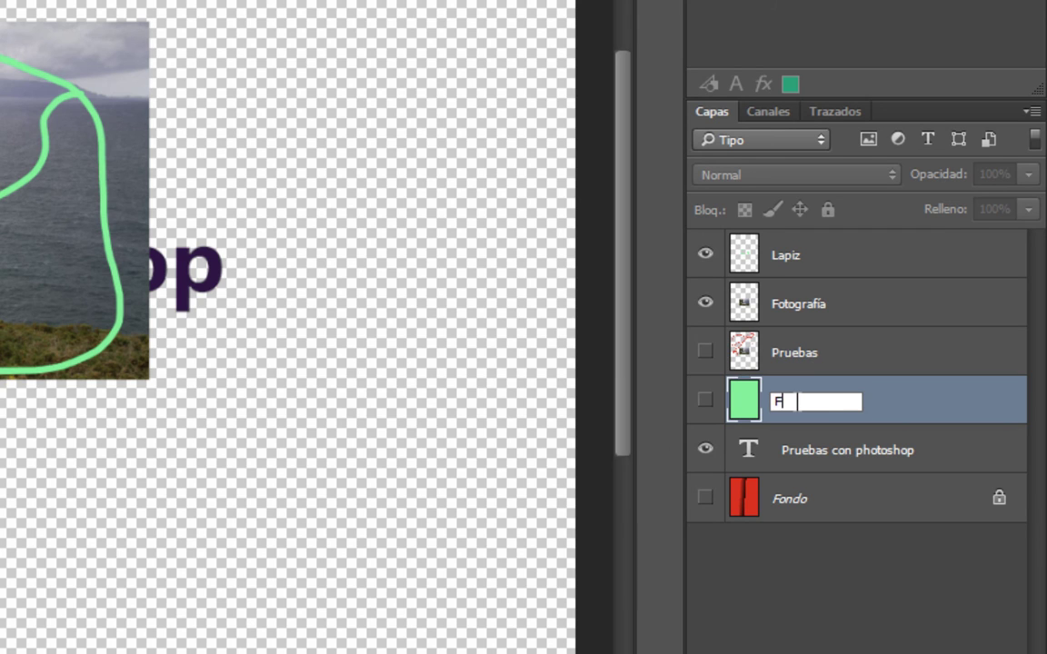
type("ondo")
key("Return")
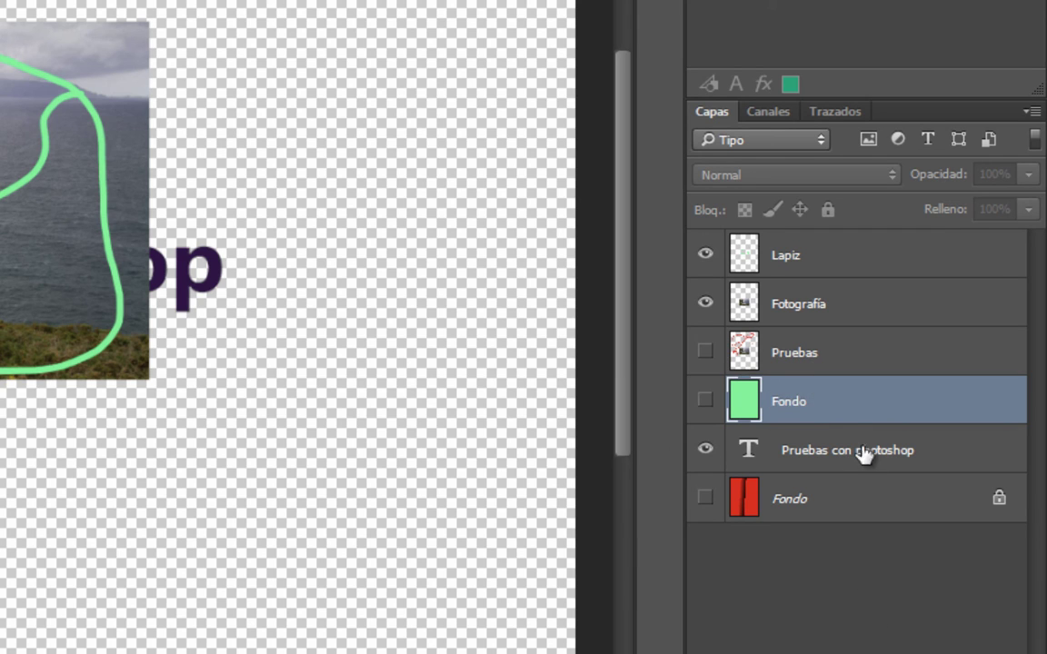
Step: Move the 'Pruebas con photoshop' layer above Fotografía, blend it Normal, and position it across the photo
left_click(829, 457)
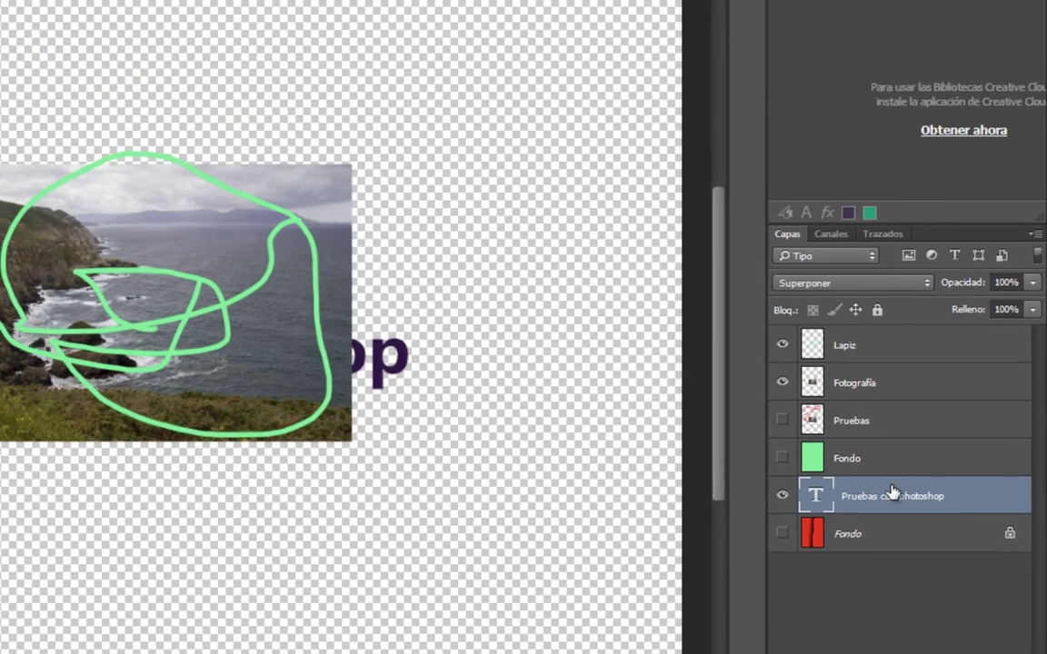
mouse_move(862, 465)
left_mouse_down()
mouse_move(914, 381)
mouse_move(912, 401)
left_mouse_up()
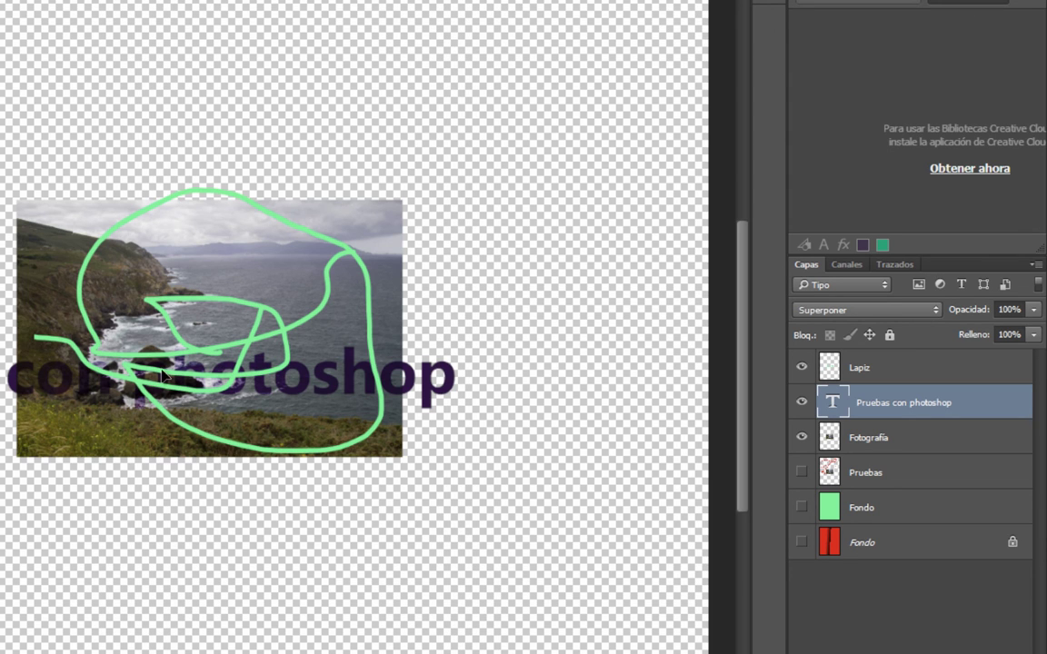
left_click_drag(162, 375, 270, 315)
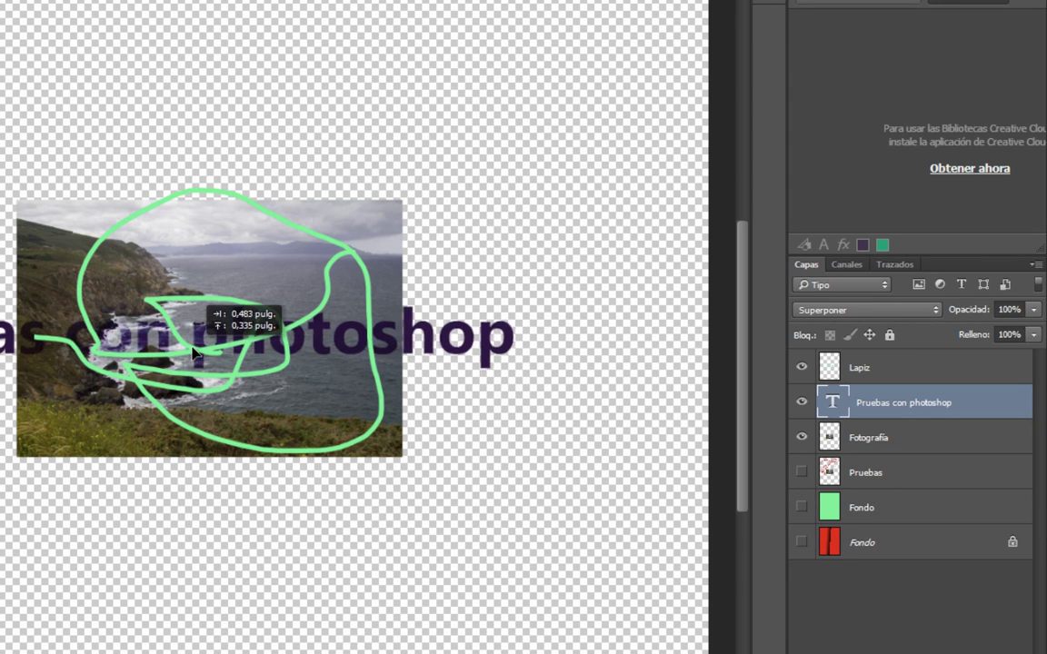
left_click(866, 309)
left_click(837, 325)
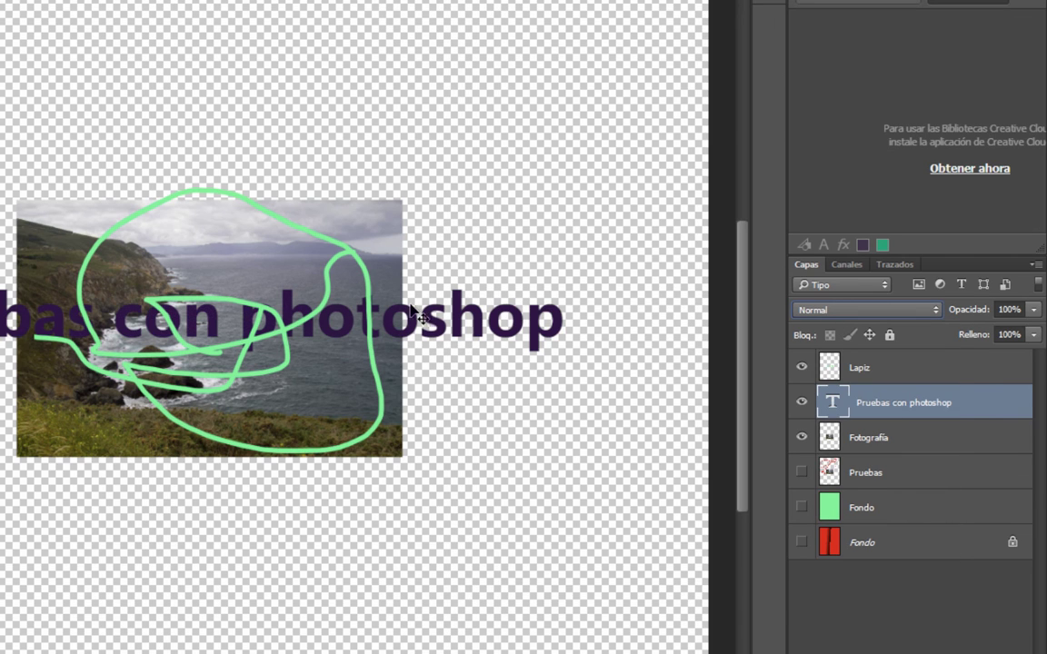
mouse_move(413, 311)
left_mouse_down()
mouse_move(445, 332)
mouse_move(493, 426)
mouse_move(449, 298)
left_mouse_up()
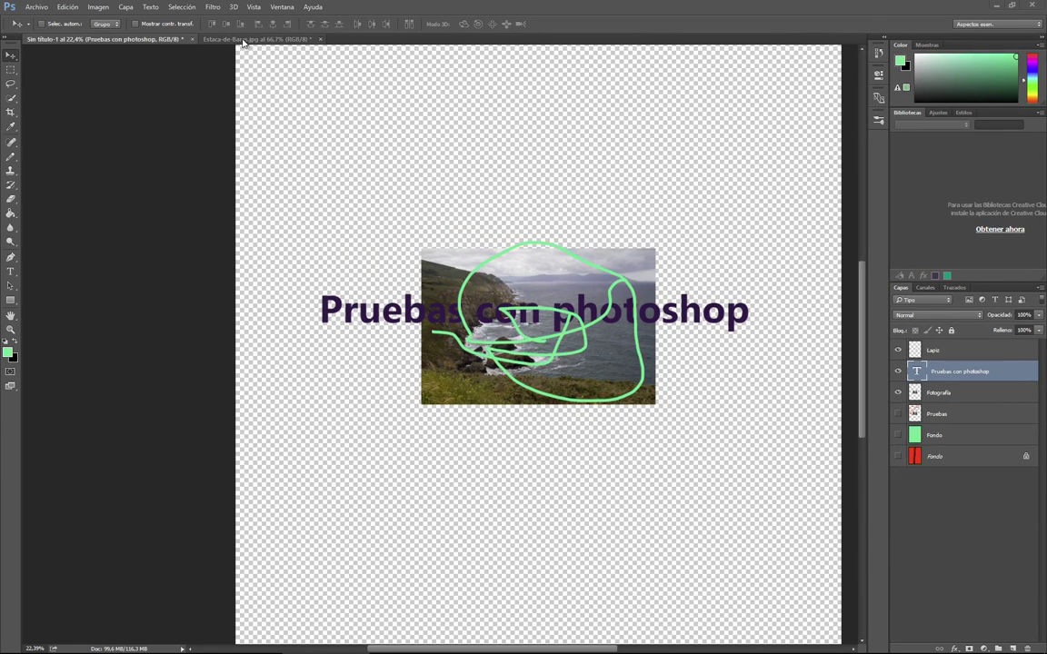
Step: Clear the selection in the Estaca-de-Bares.jpg document
left_click(223, 39)
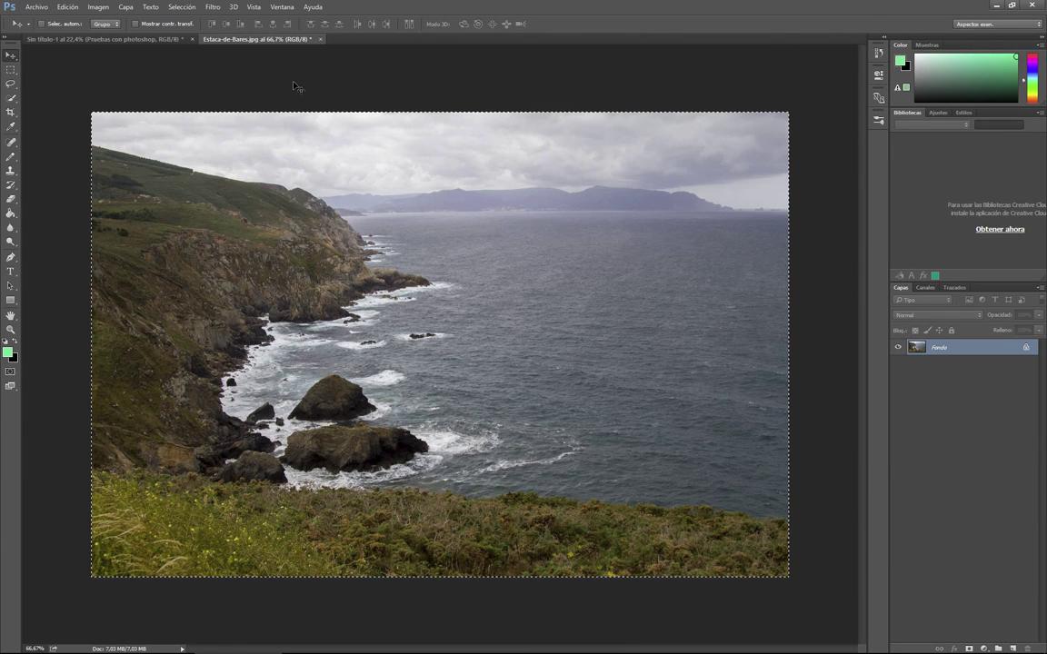
key("m")
key("ctrl+d")
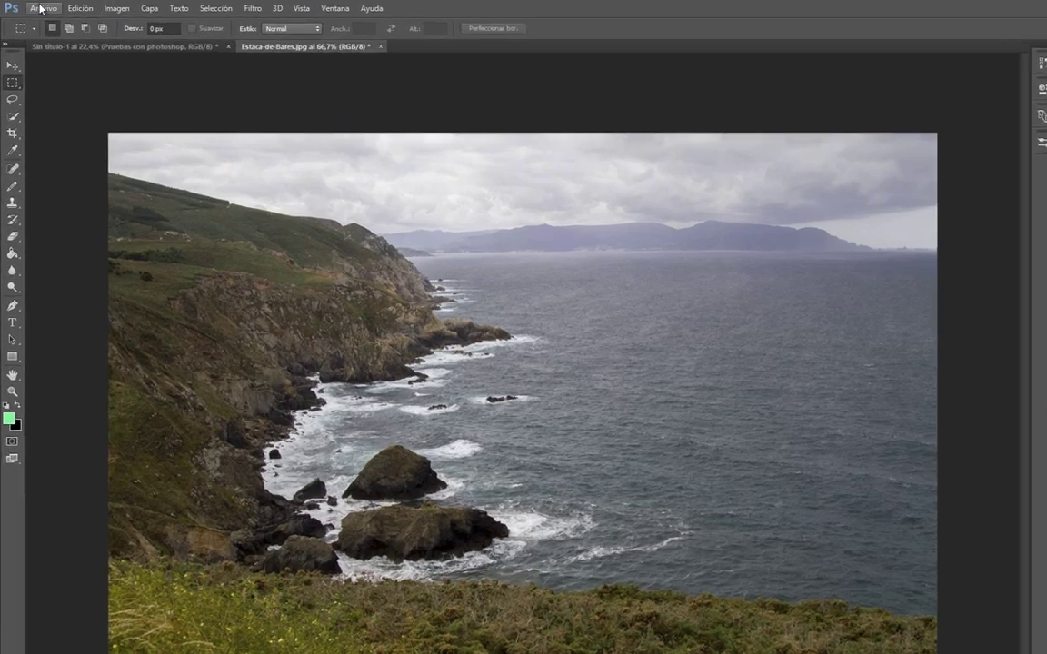
Step: Open the second photo of a woman by the sea, then return to Estaca-de-Bares.jpg
left_click(36, 7)
left_click(80, 56)
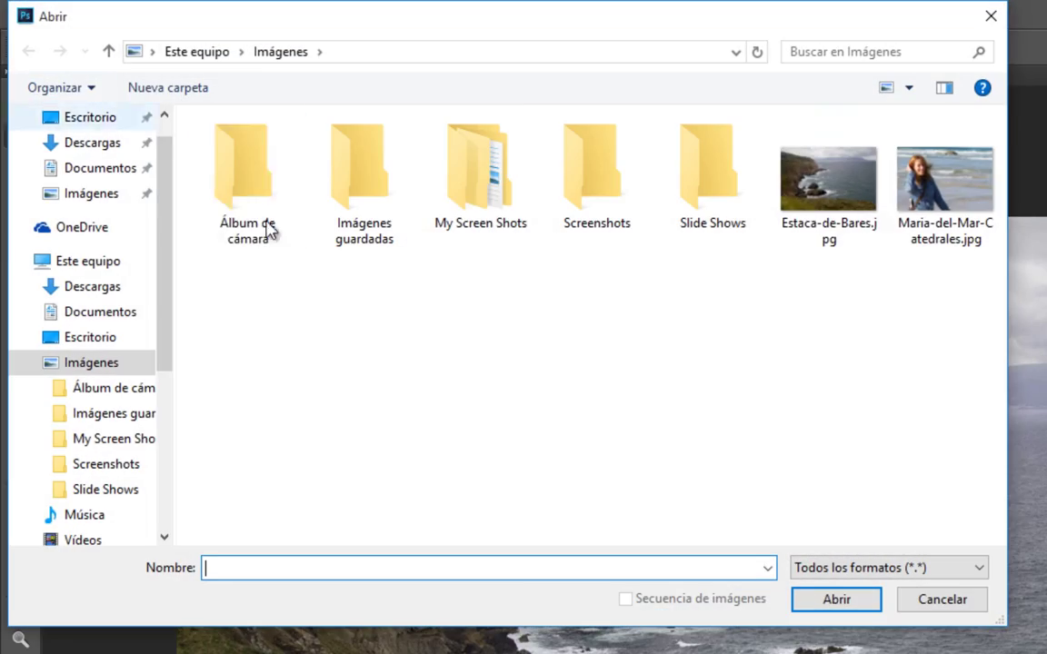
left_click(952, 189)
left_click(822, 603)
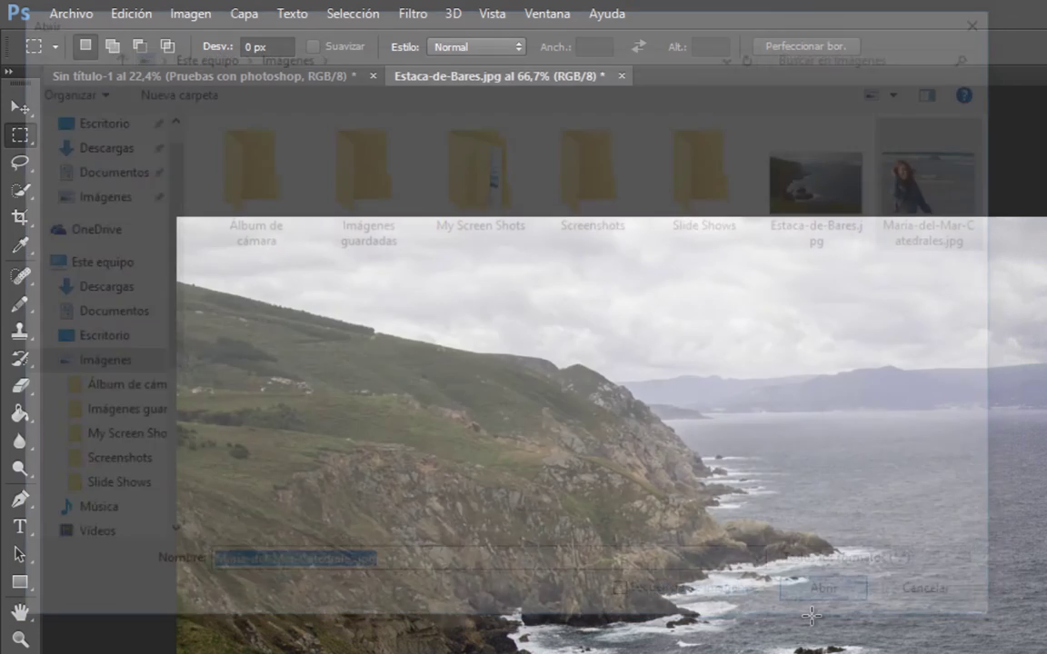
left_click(444, 80)
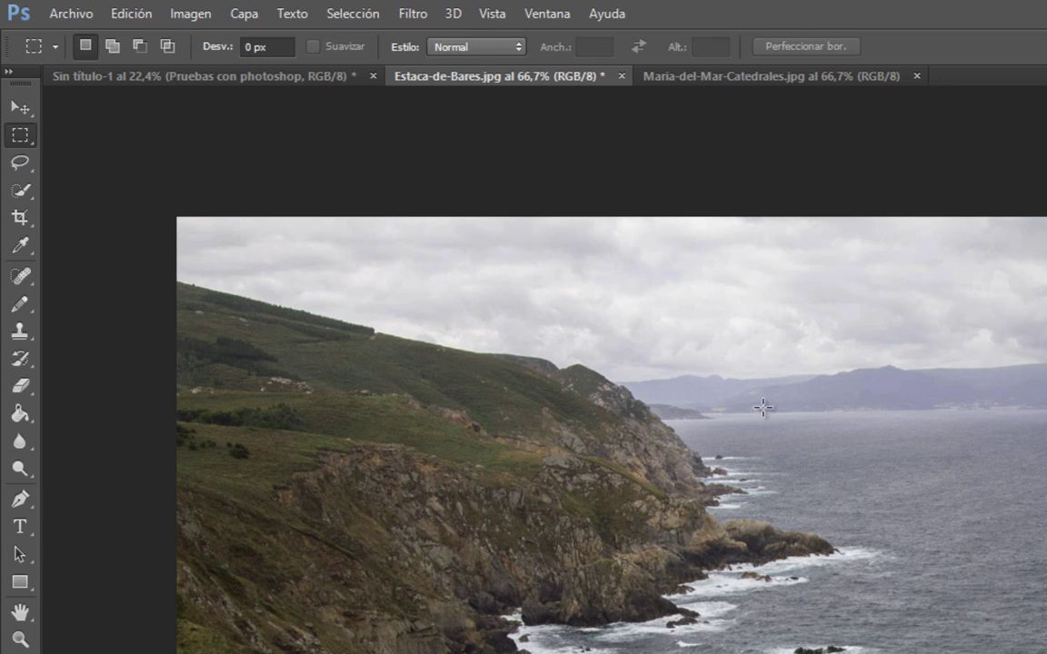
Step: Select a rectangle of sea and paint it green with a 66 px soft brush
left_click_drag(480, 232, 748, 449)
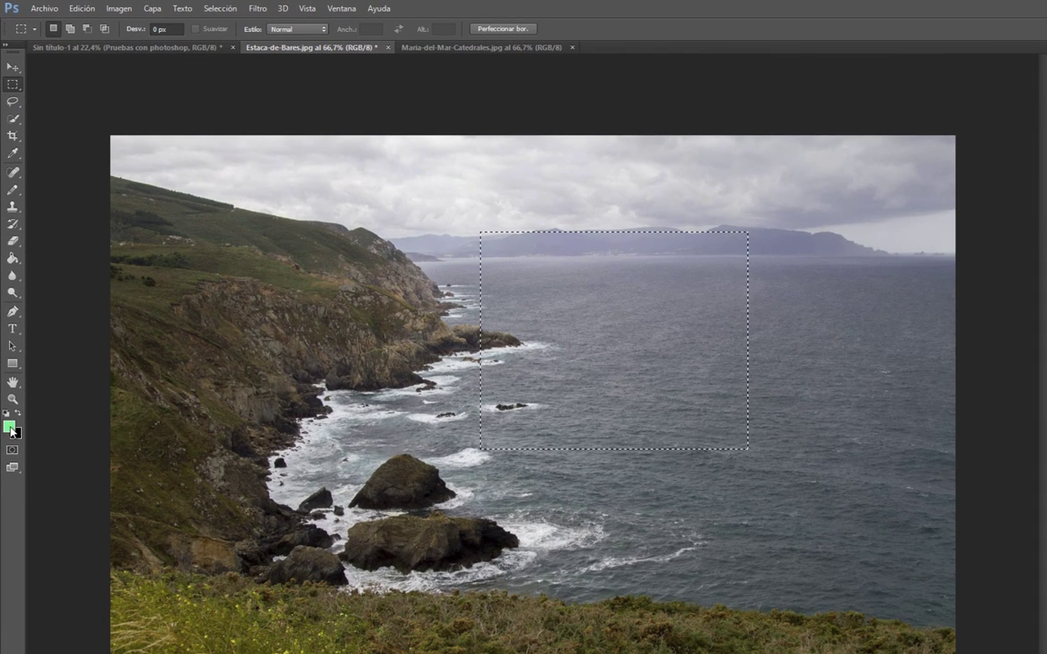
left_click_drag(13, 189, 60, 199)
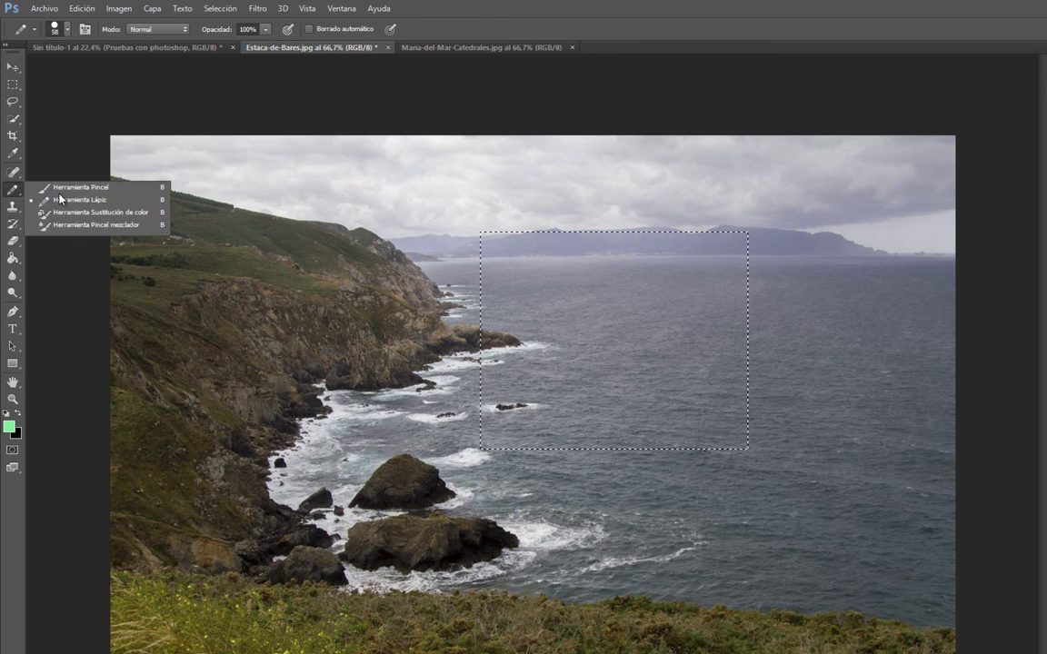
left_click(80, 187)
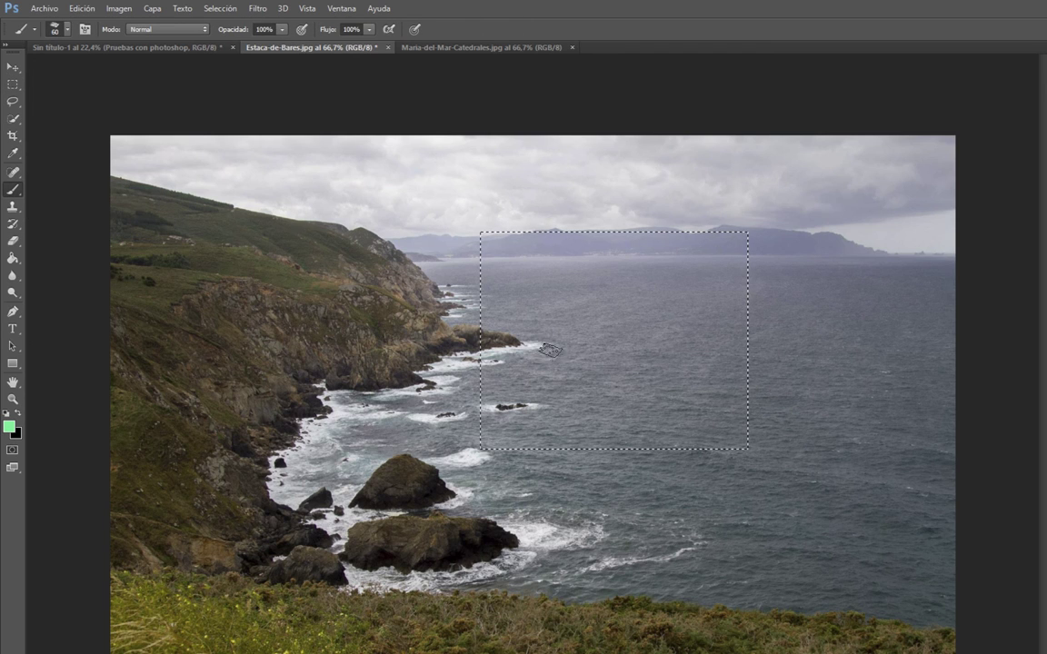
left_click(56, 30)
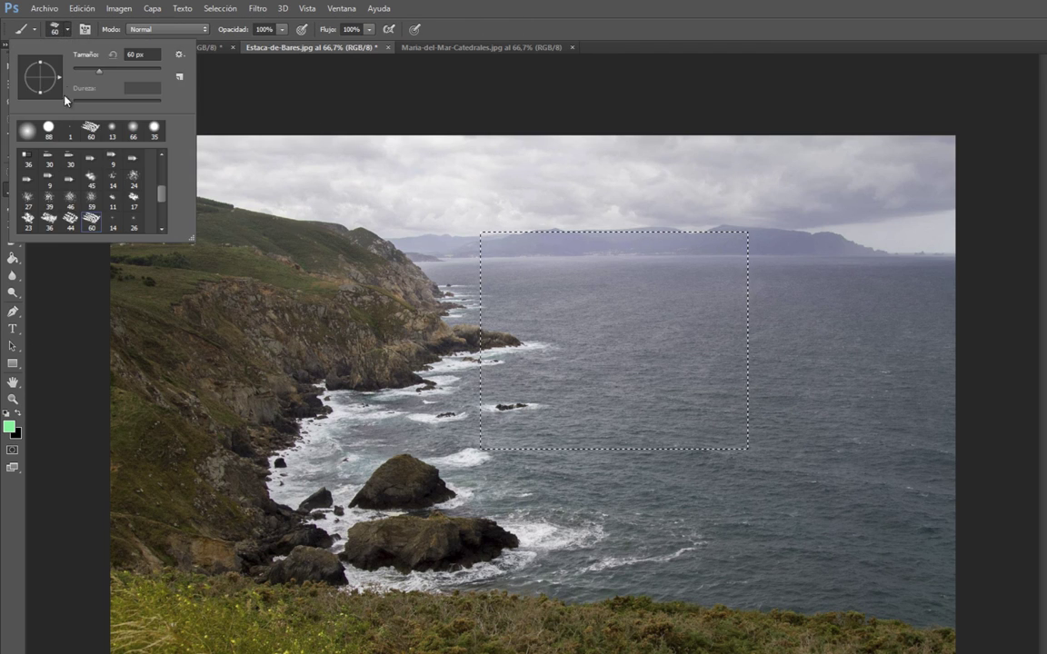
left_click(70, 30)
left_click_drag(87, 55, 156, 60)
mouse_move(479, 245)
left_mouse_down()
mouse_move(515, 279)
mouse_move(510, 433)
mouse_move(605, 437)
mouse_move(790, 320)
mouse_move(579, 405)
mouse_move(676, 369)
left_mouse_up()
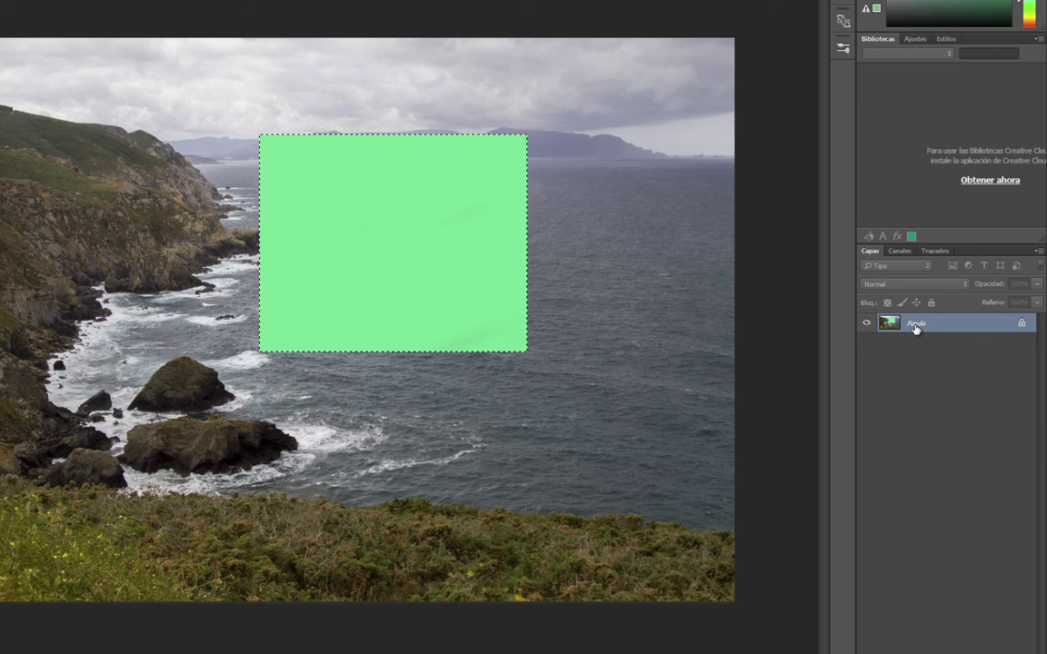
Step: Undo the green paint and deselect the sea rectangle
key("alt+e")
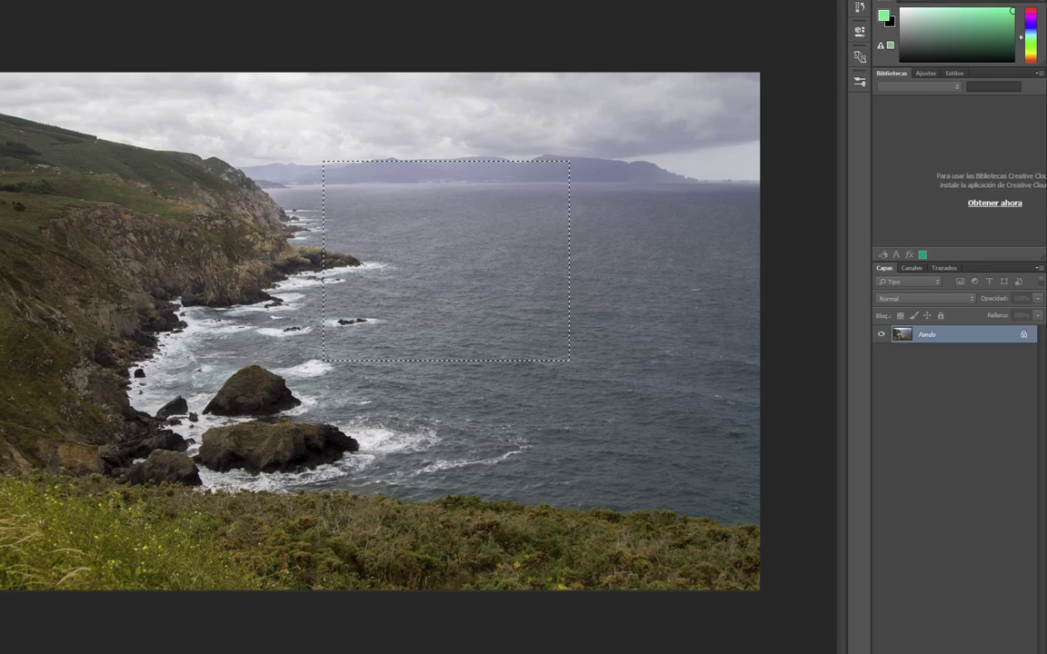
left_click(67, 7)
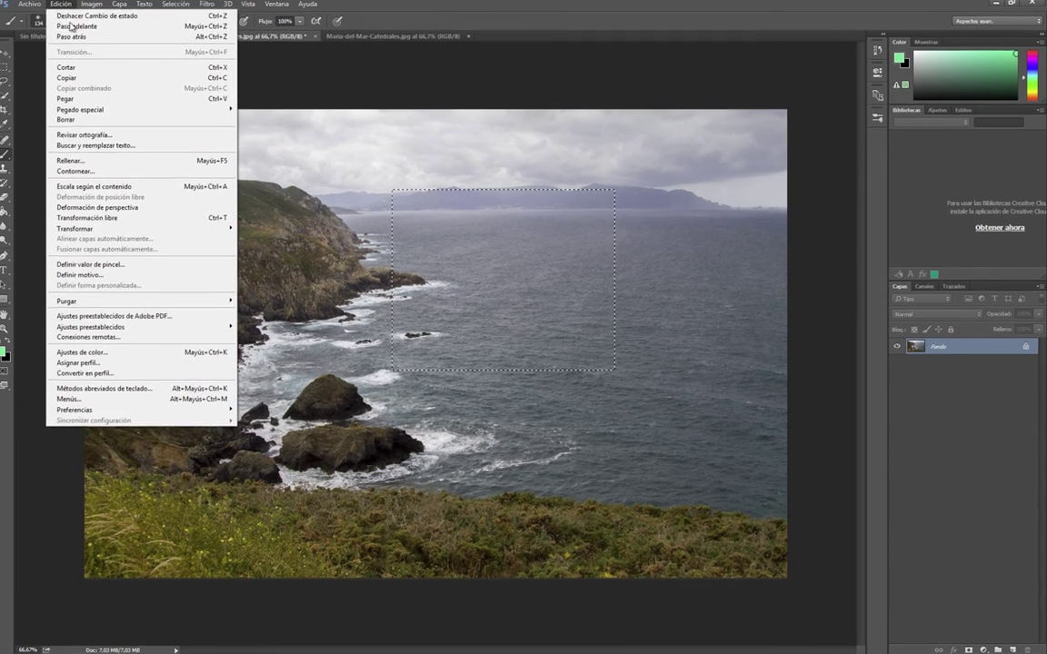
left_click(52, 26)
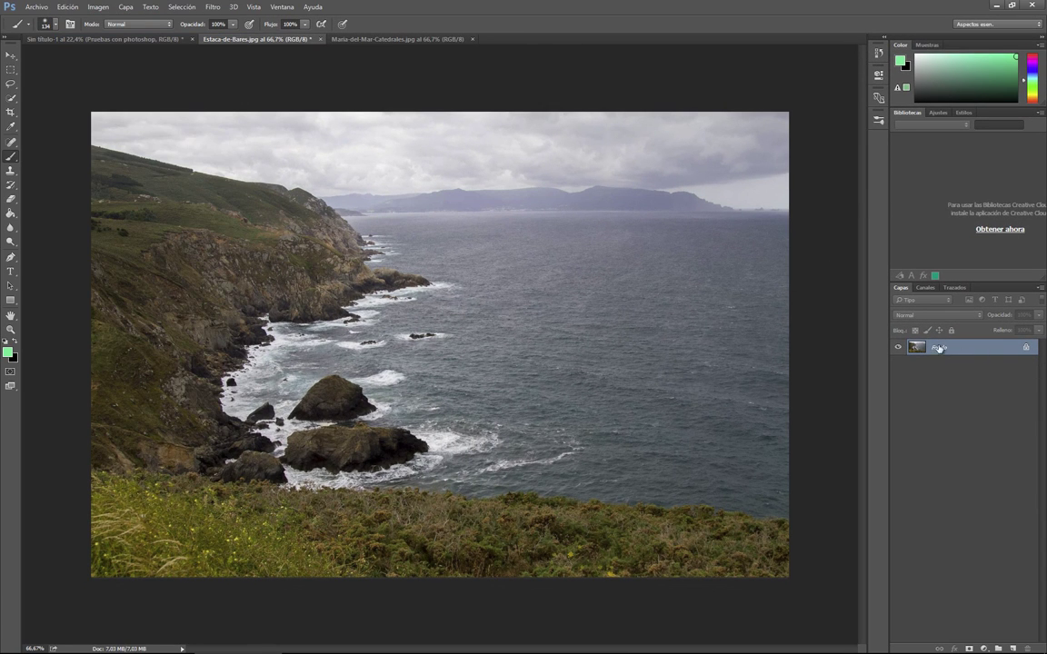
Step: Duplicate the Fondo layer as Fondo copia
right_click(933, 349)
left_click(923, 367)
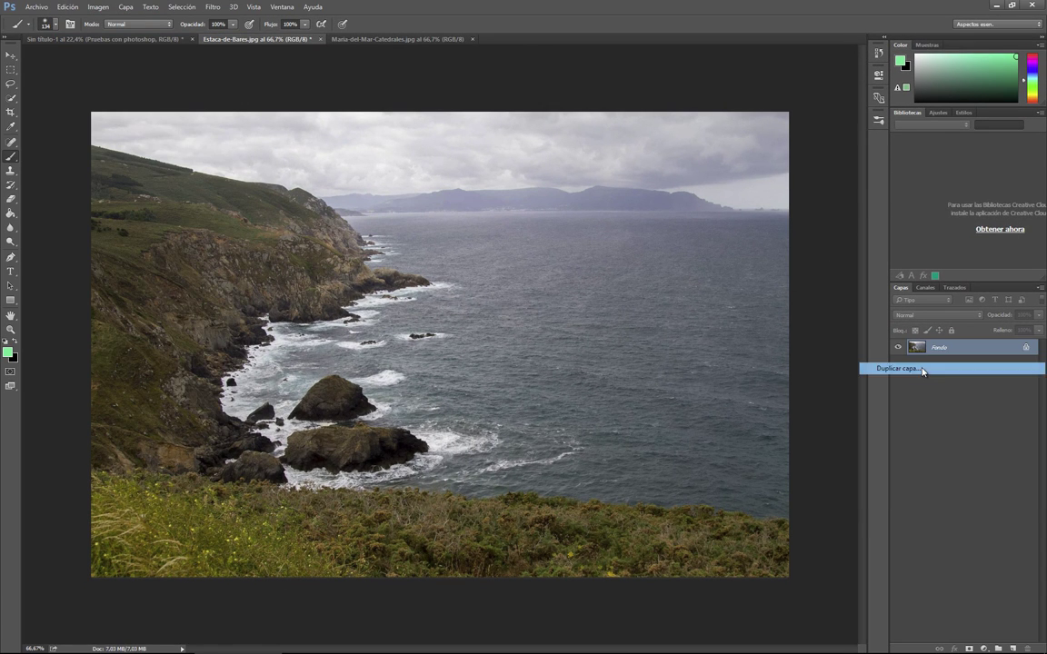
left_click(627, 200)
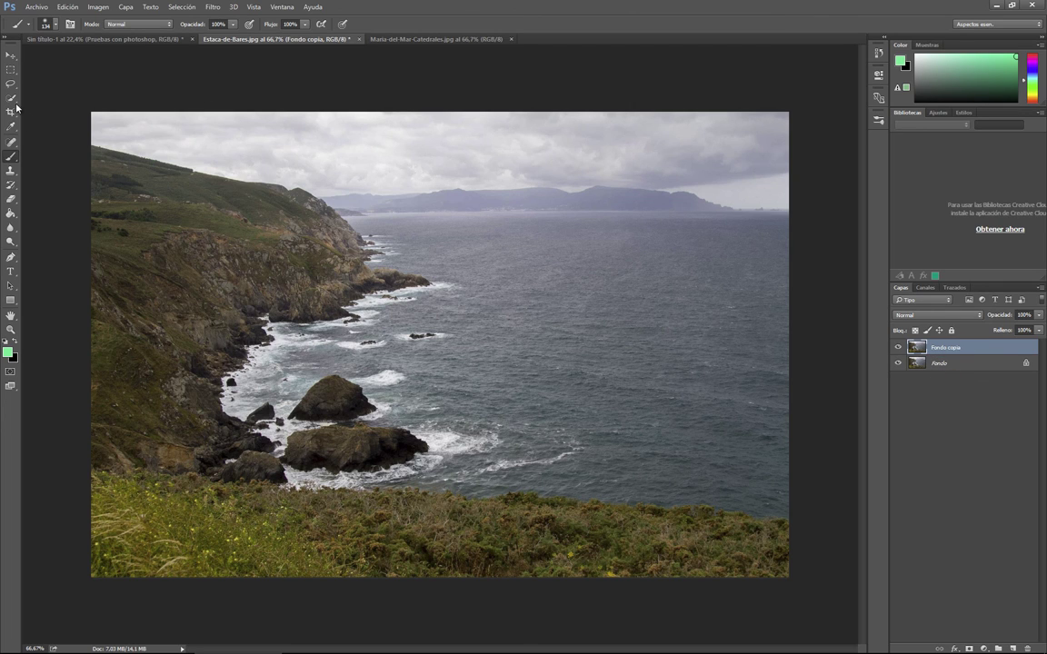
left_click(11, 69)
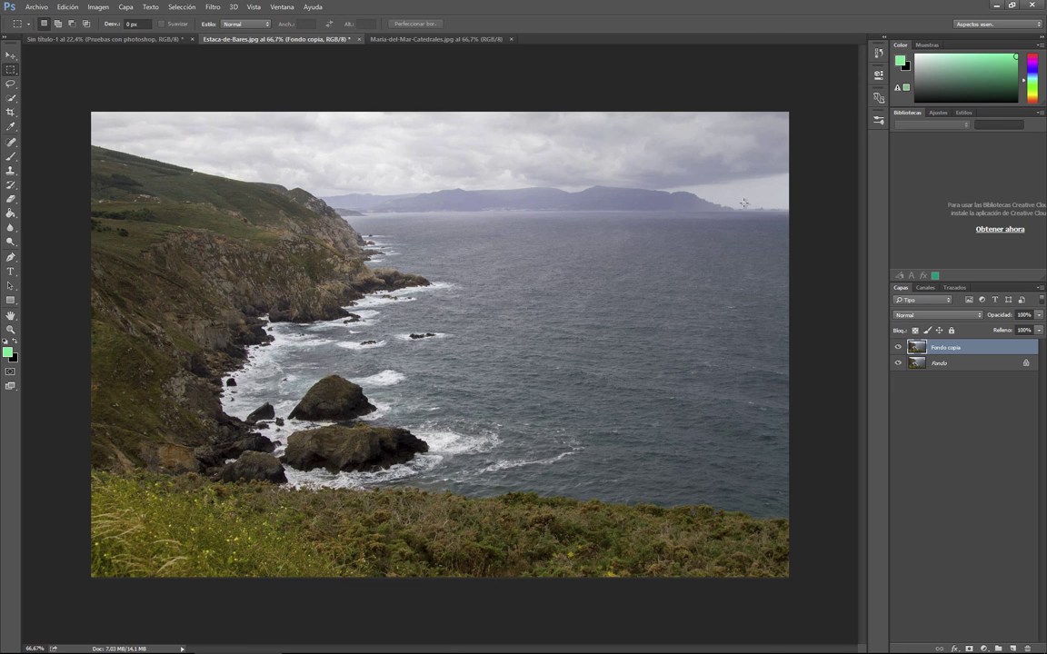
Step: Compare the rectangular, elliptical and lasso selection tools, ending on Elliptical Marquee
right_click(11, 70)
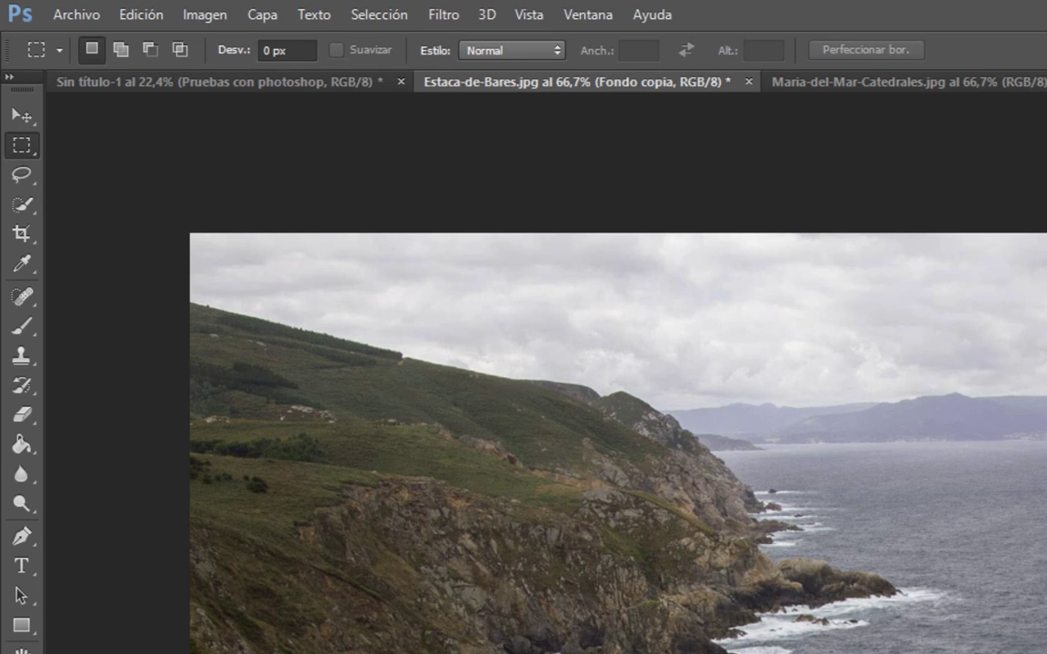
right_click(30, 152)
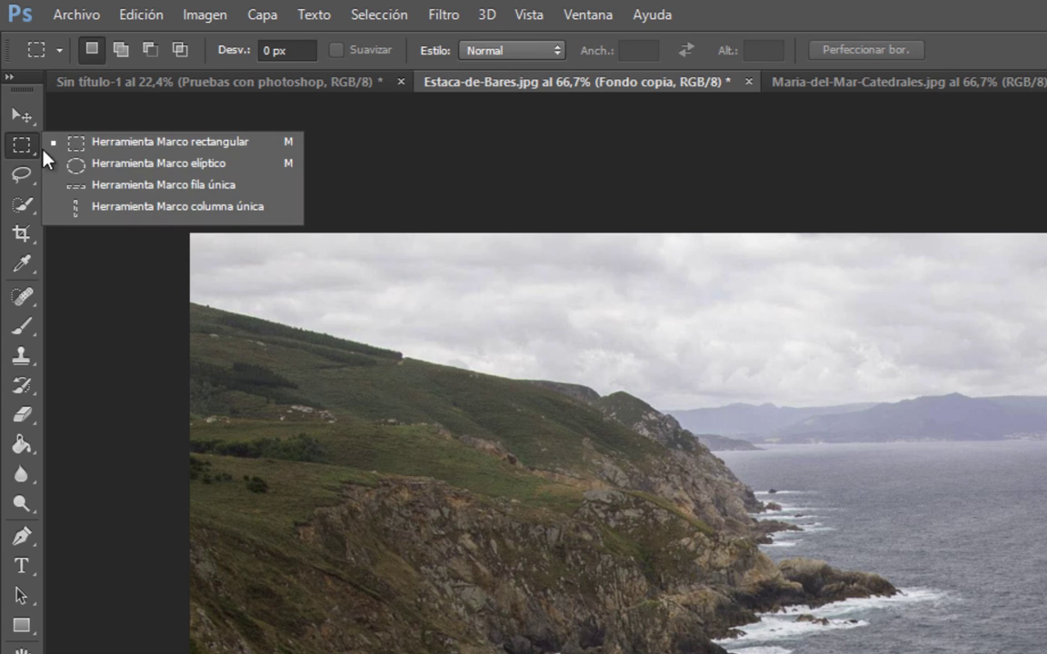
left_click(159, 164)
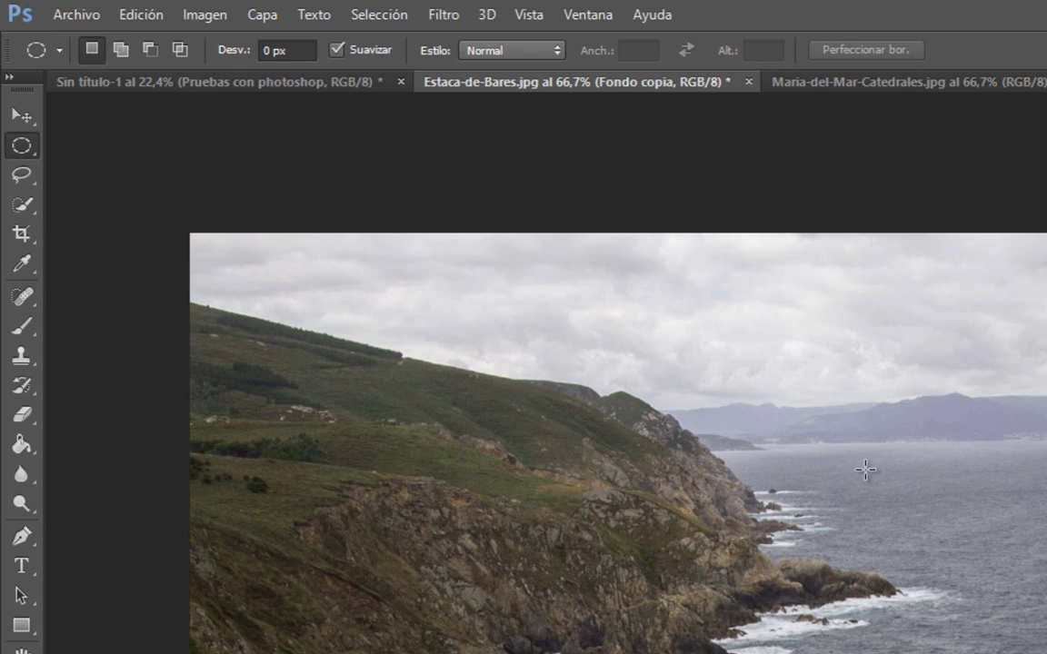
right_click(27, 152)
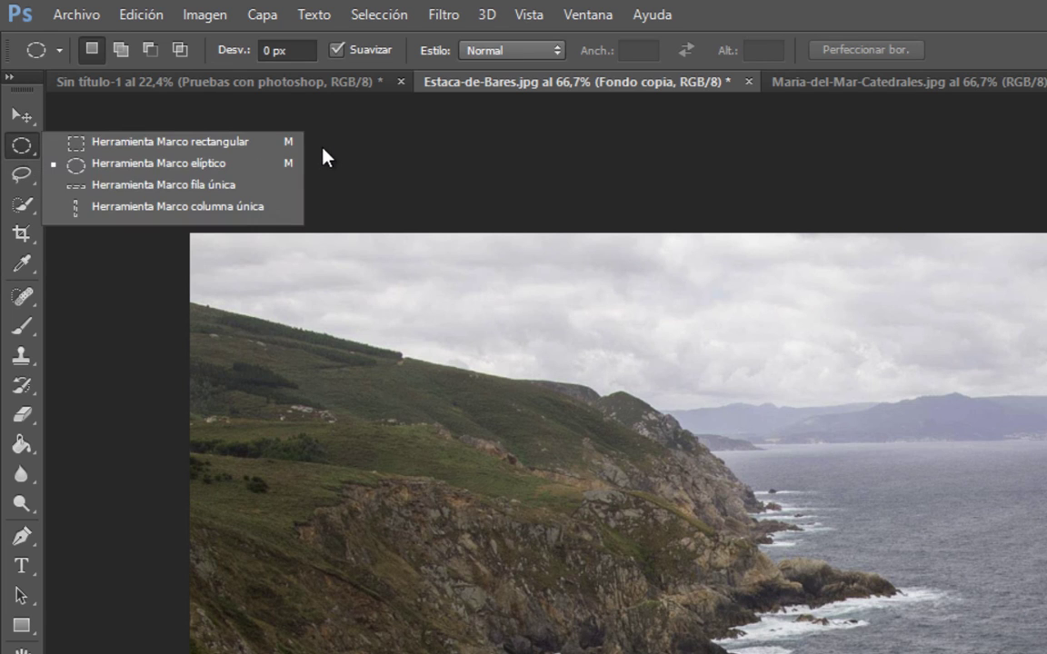
left_click(273, 143)
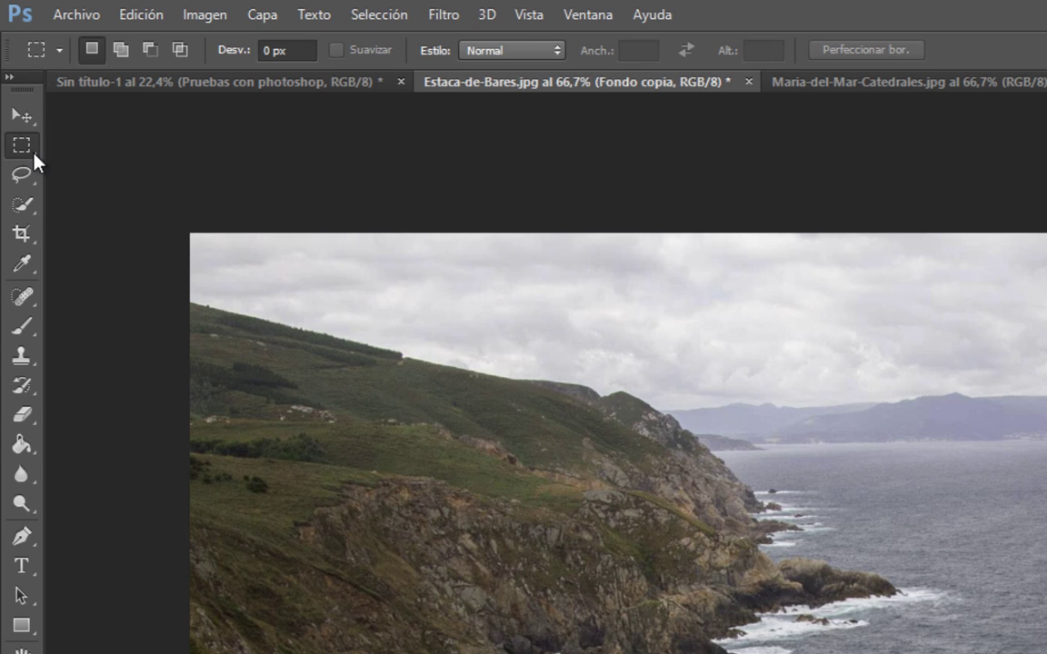
left_click(24, 175)
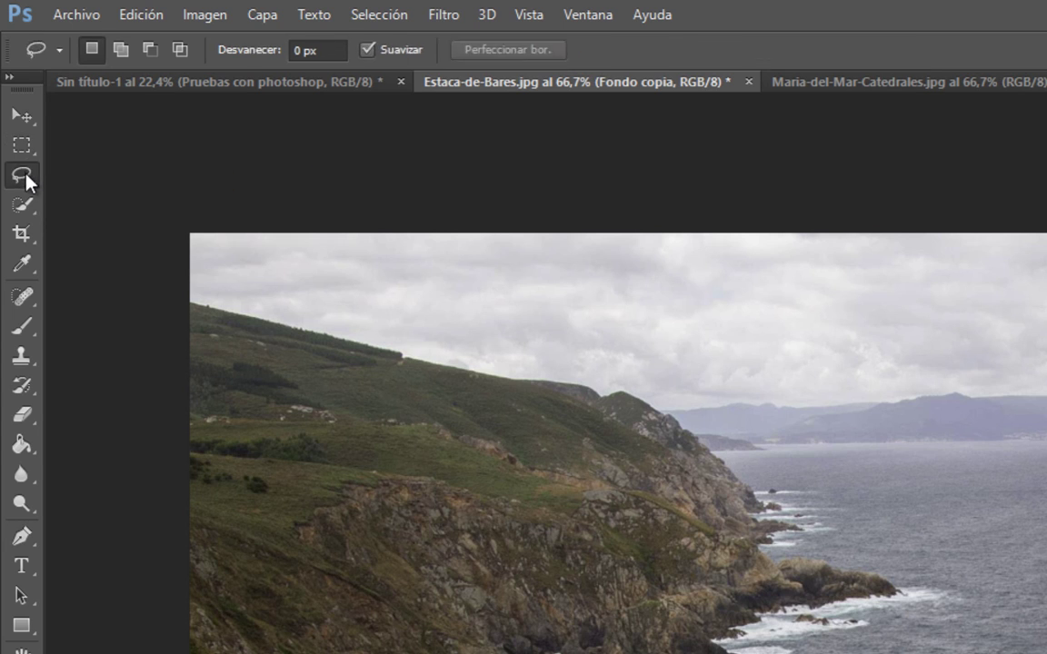
key("m")
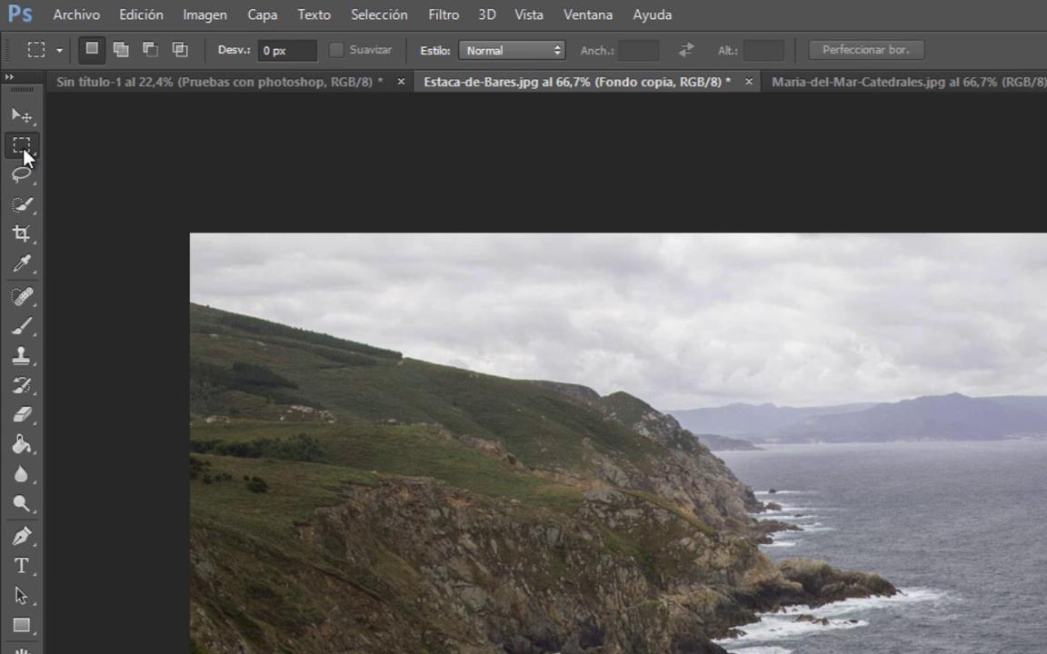
right_click(32, 147)
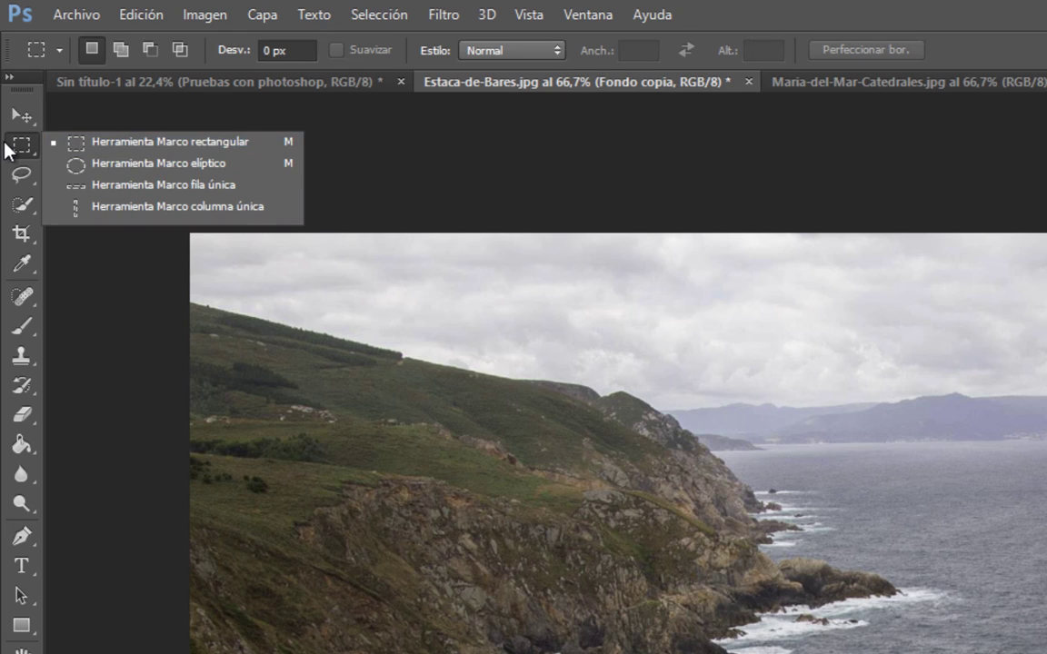
left_click(155, 143)
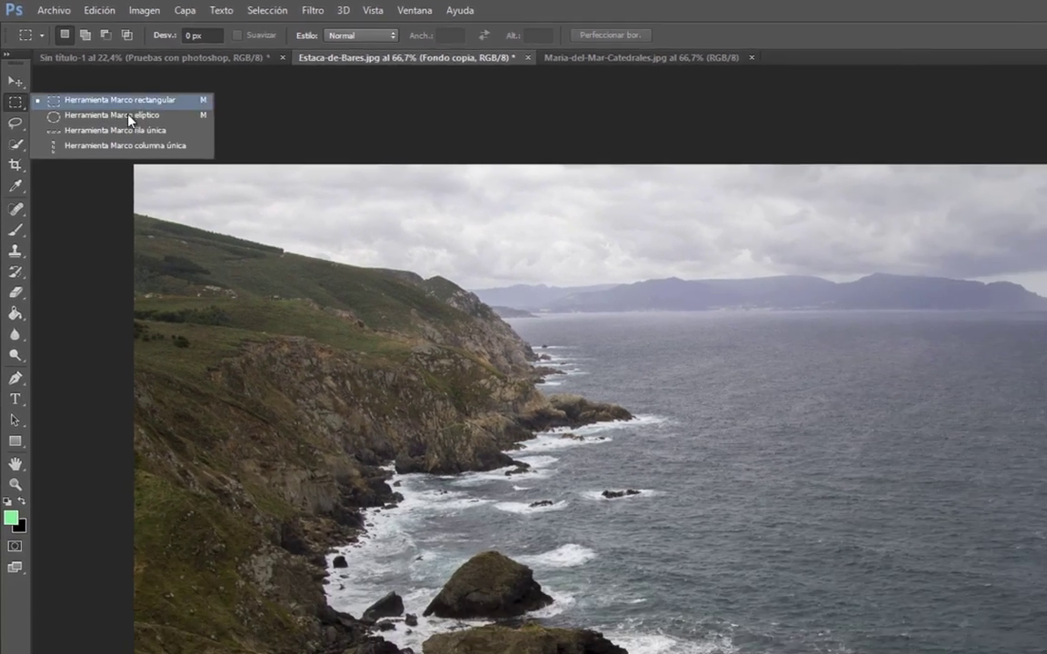
left_click(64, 113)
Step: Draw an elliptical selection over the sea, then clear it
left_click_drag(373, 219, 707, 425)
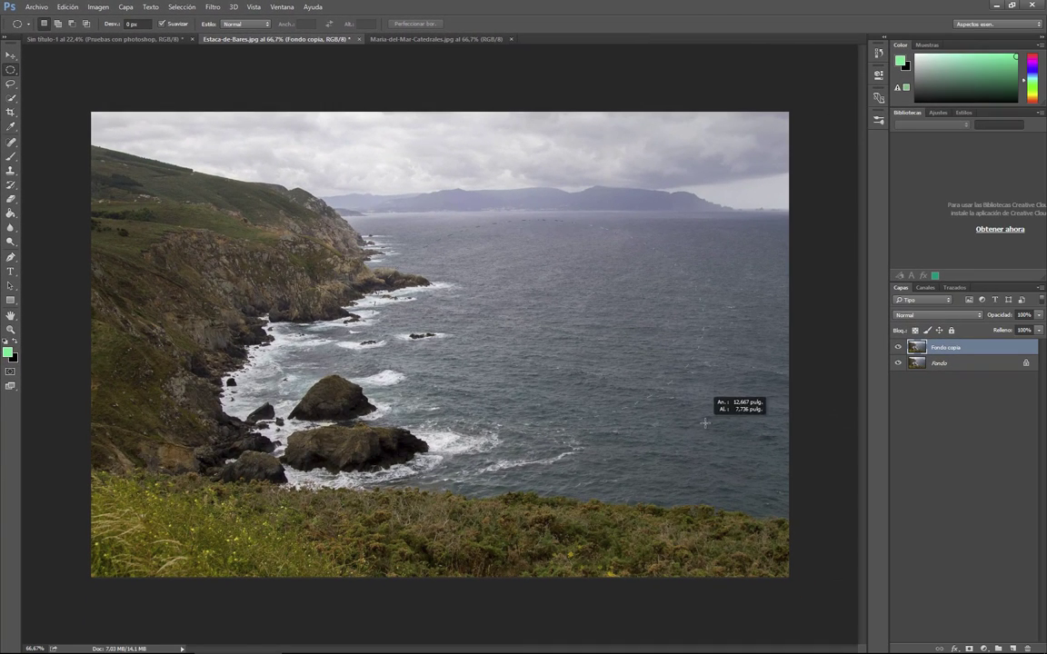
key("ctrl+d")
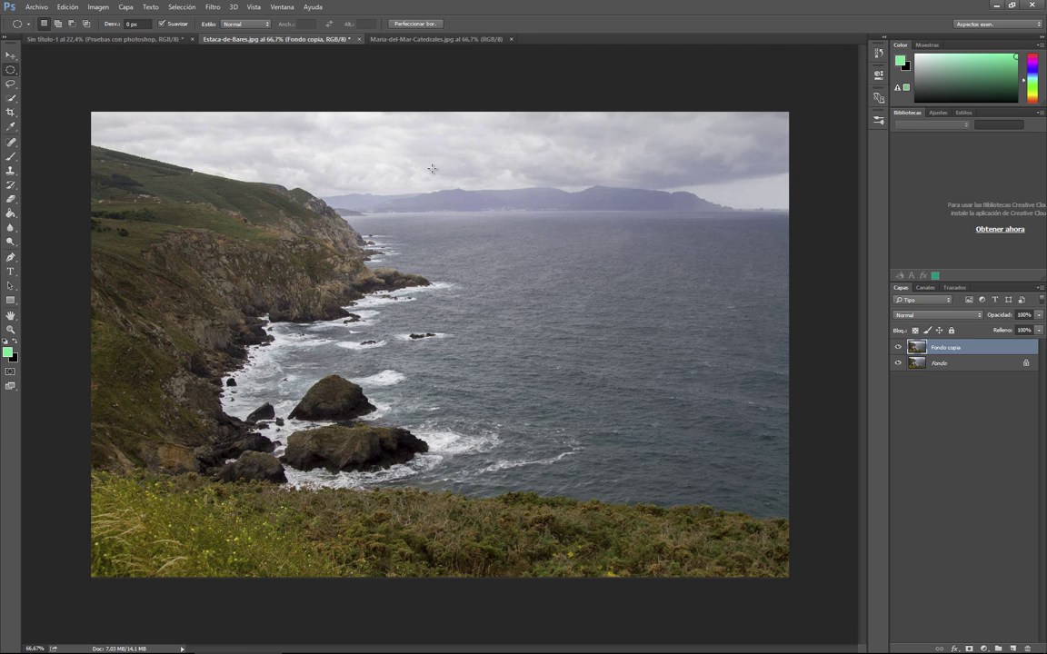
left_click(11, 84)
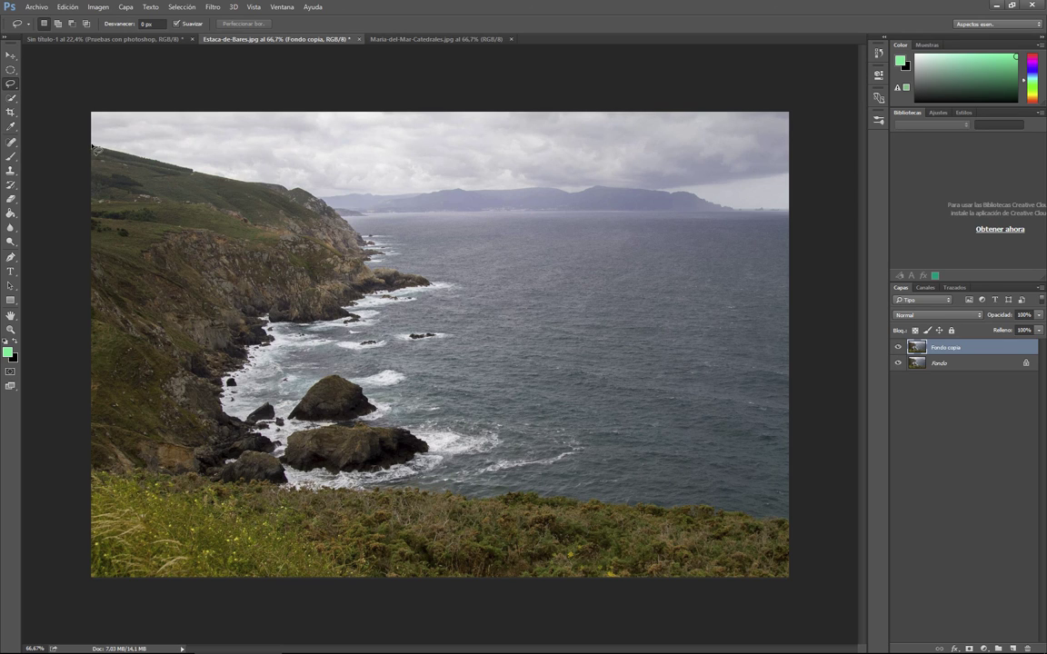
Step: Trace freehand lasso selections along the hill ridge and distant mountains, then clear them
left_click_drag(181, 167, 353, 176)
left_click_drag(354, 179, 359, 181)
left_click_drag(574, 179, 436, 246)
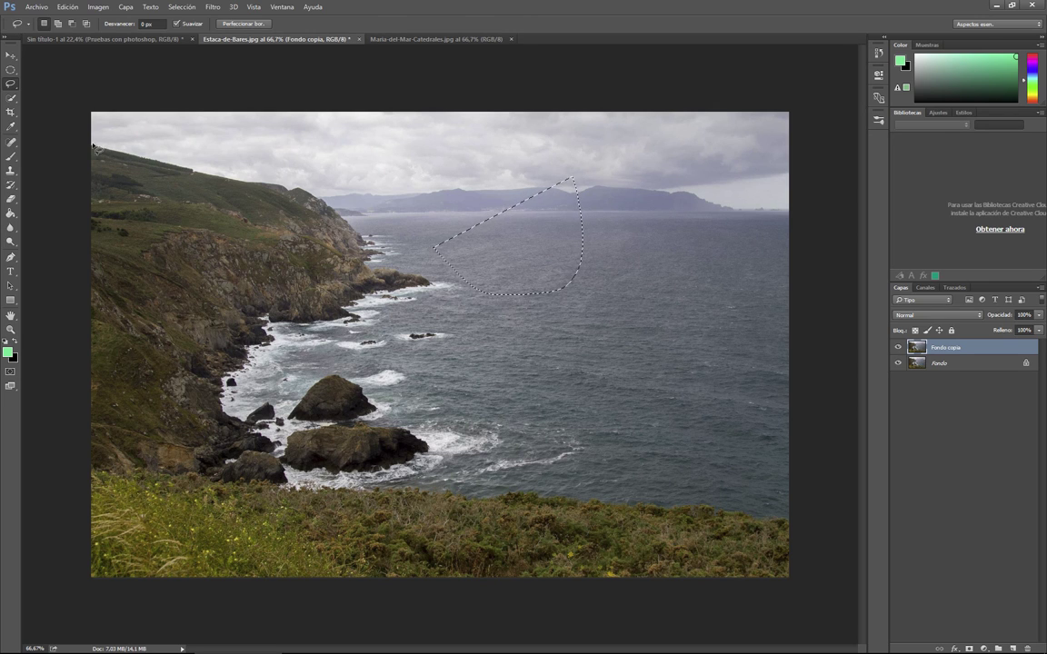
left_click_drag(91, 143, 236, 175)
left_click_drag(373, 199, 436, 204)
left_click_drag(663, 199, 789, 209)
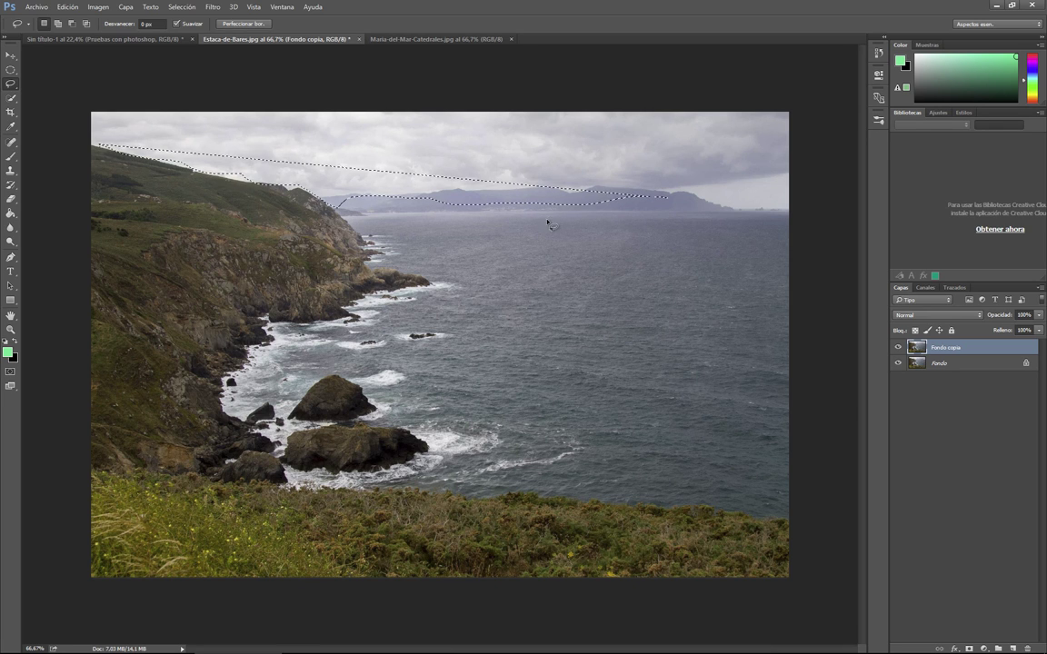
left_click(533, 171)
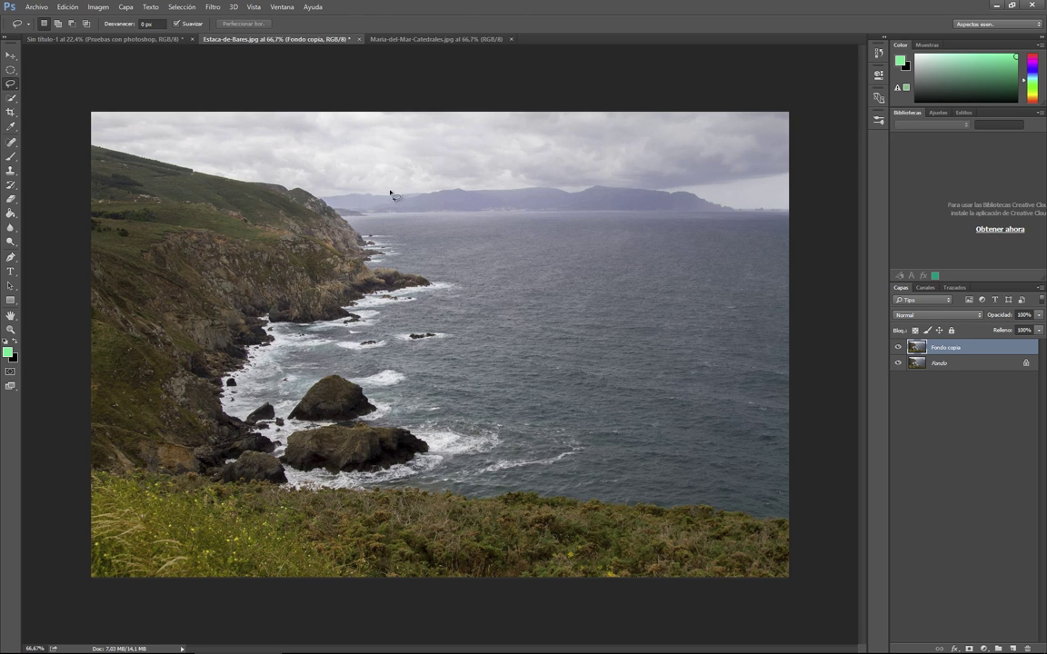
Step: Outline the sky along the horizon with the Polygonal Lasso, then deselect it
right_click(9, 84)
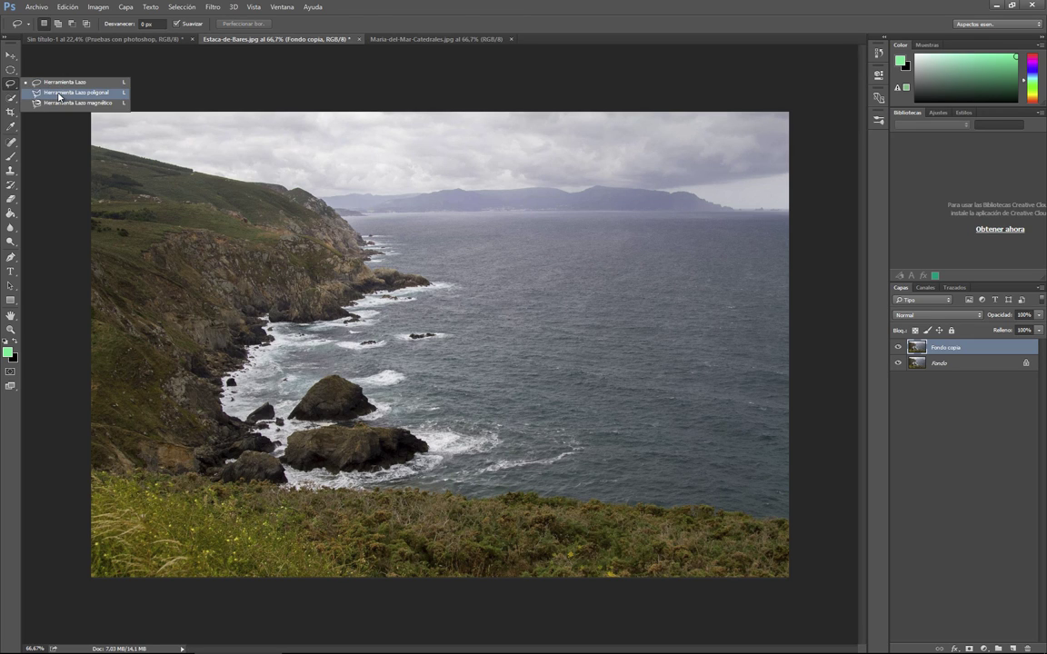
left_click(58, 93)
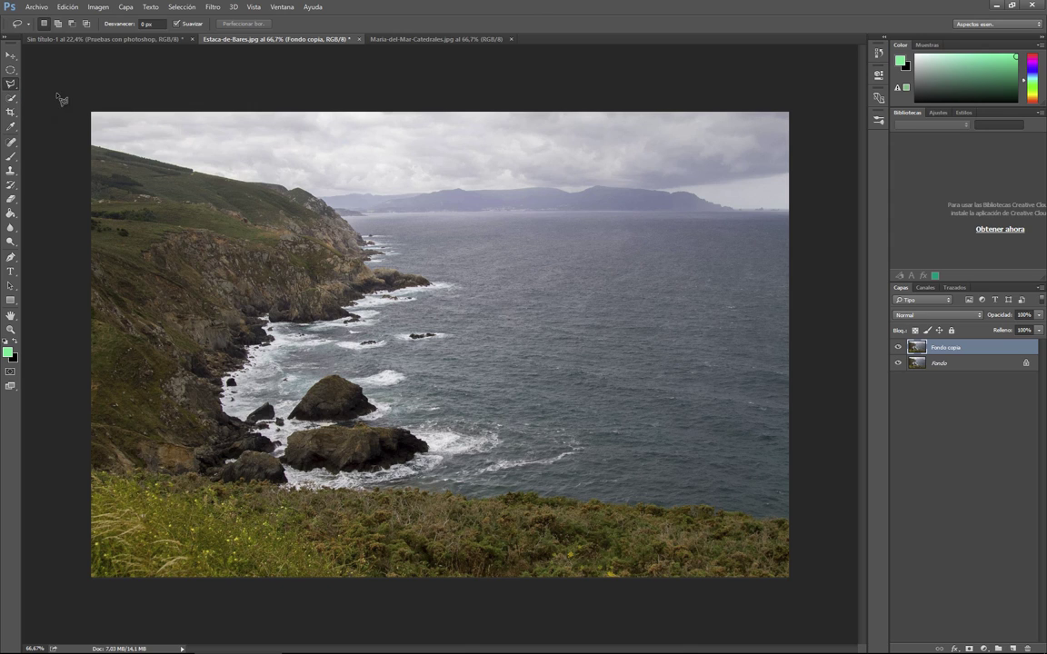
left_click(92, 144)
left_click(289, 186)
left_click(396, 202)
left_click(478, 148)
left_click(497, 152)
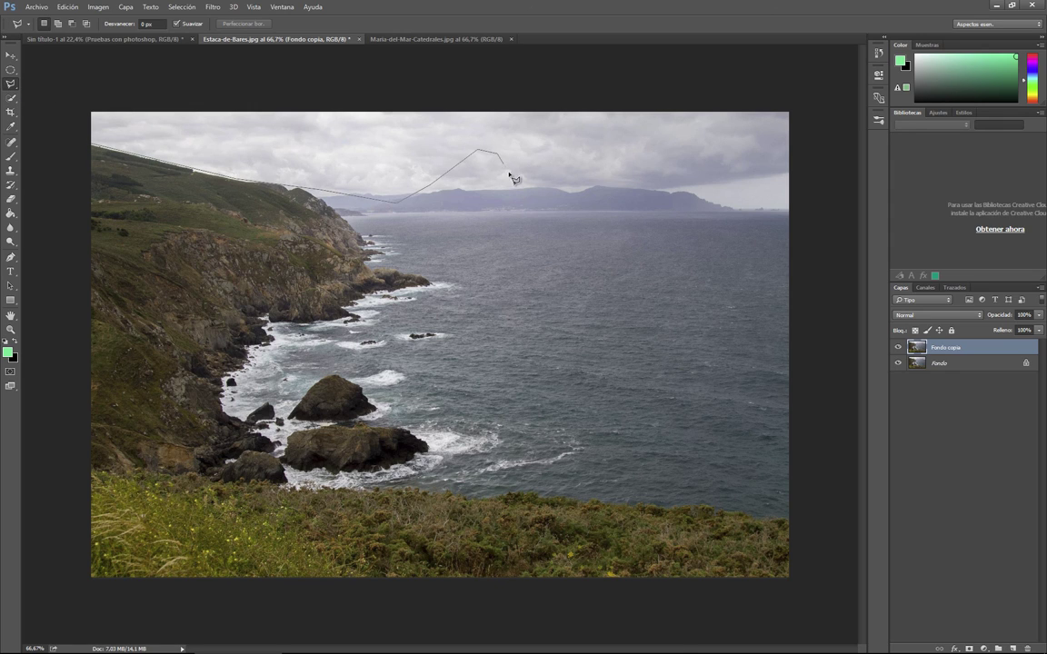
left_click(513, 190)
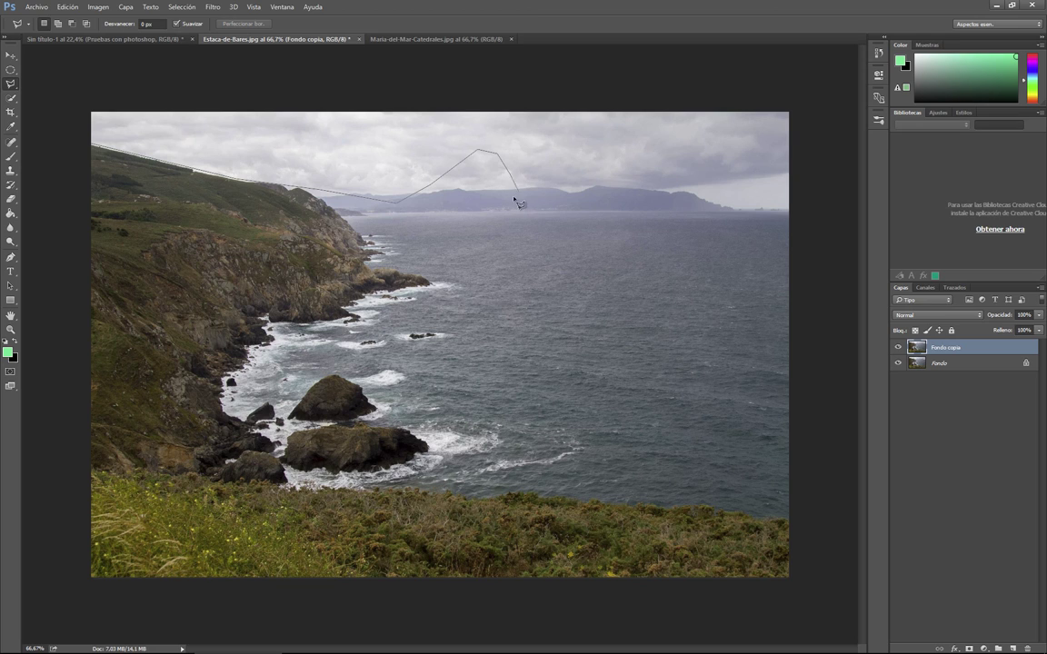
left_click(696, 245)
left_click(702, 198)
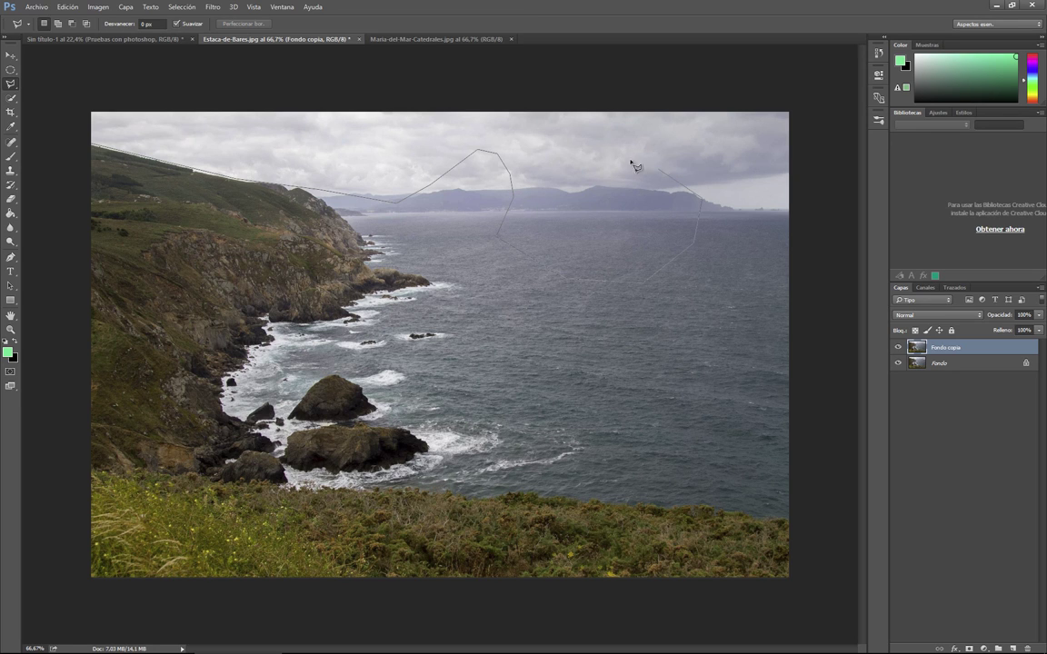
left_click(528, 122)
left_click(318, 127)
left_click(298, 137)
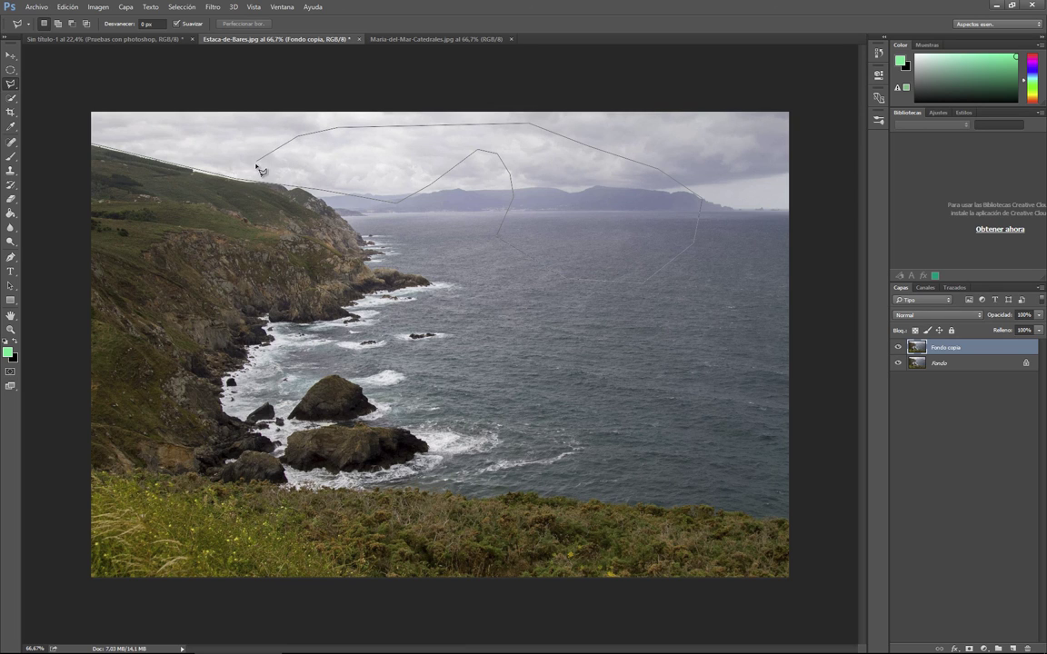
left_click(255, 164)
left_click(187, 131)
left_click(123, 120)
left_click(84, 146)
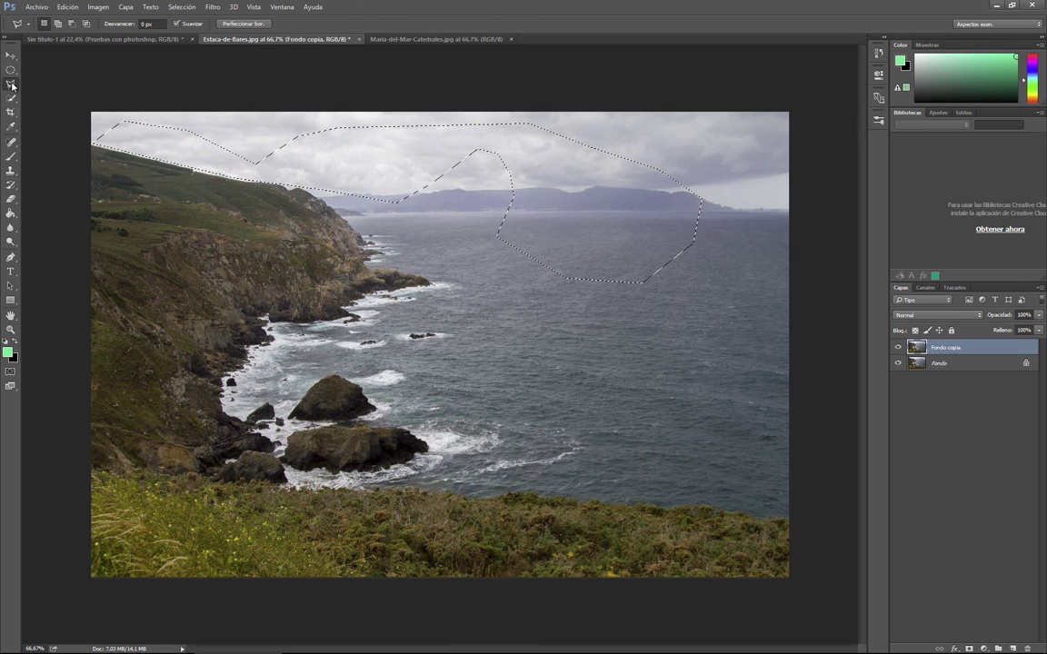
key("ctrl+d")
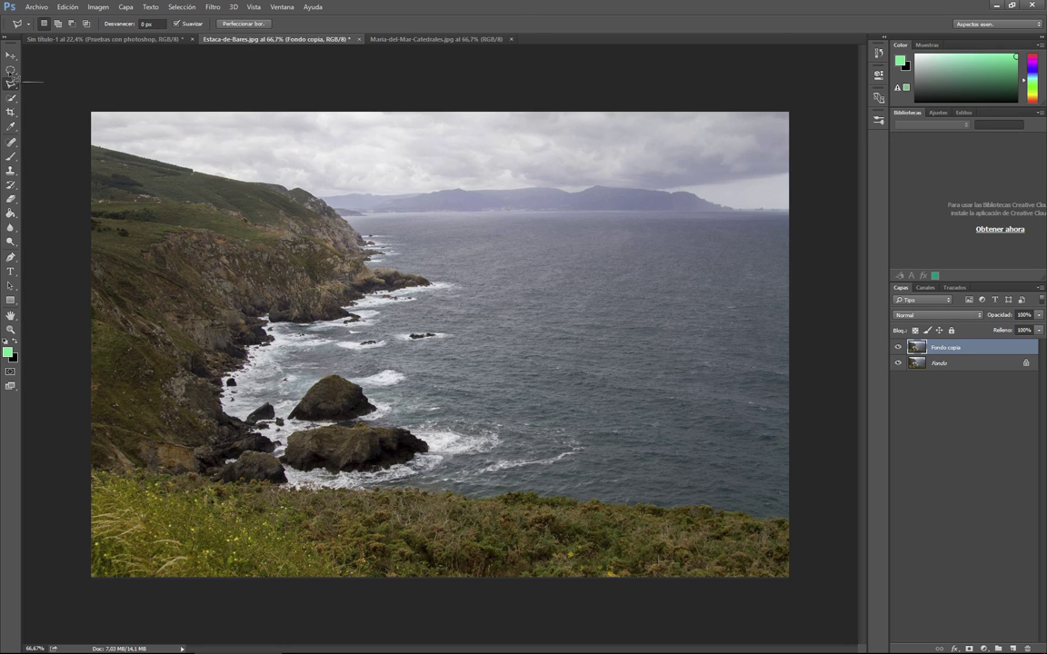
Step: Draw a rough polygonal selection around the cliff, then clear it
left_click(21, 78)
left_click(132, 102)
left_click(313, 316)
double_click(418, 310)
left_click(10, 69)
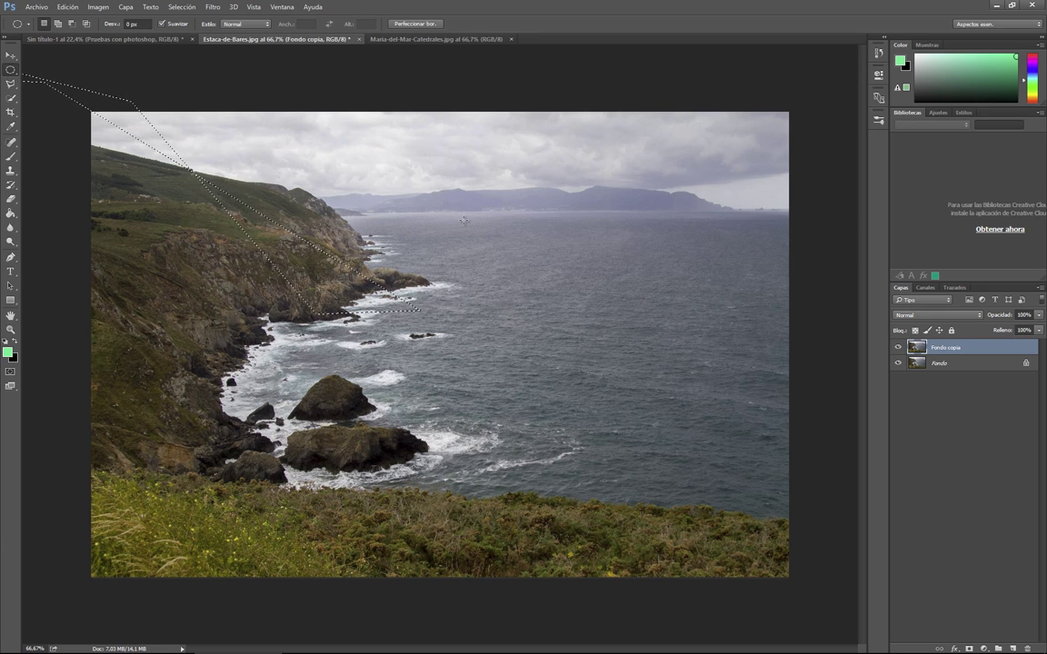
left_click(464, 220)
Step: Check the Select menu, then switch to the Magnetic Lasso tool
left_click(181, 6)
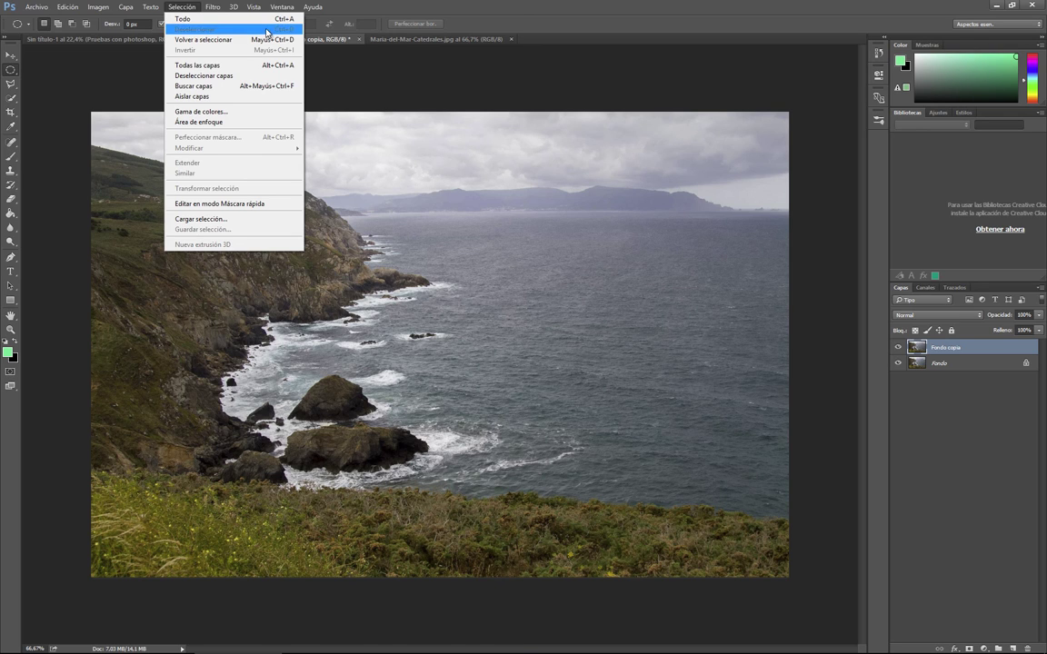
left_click(10, 70)
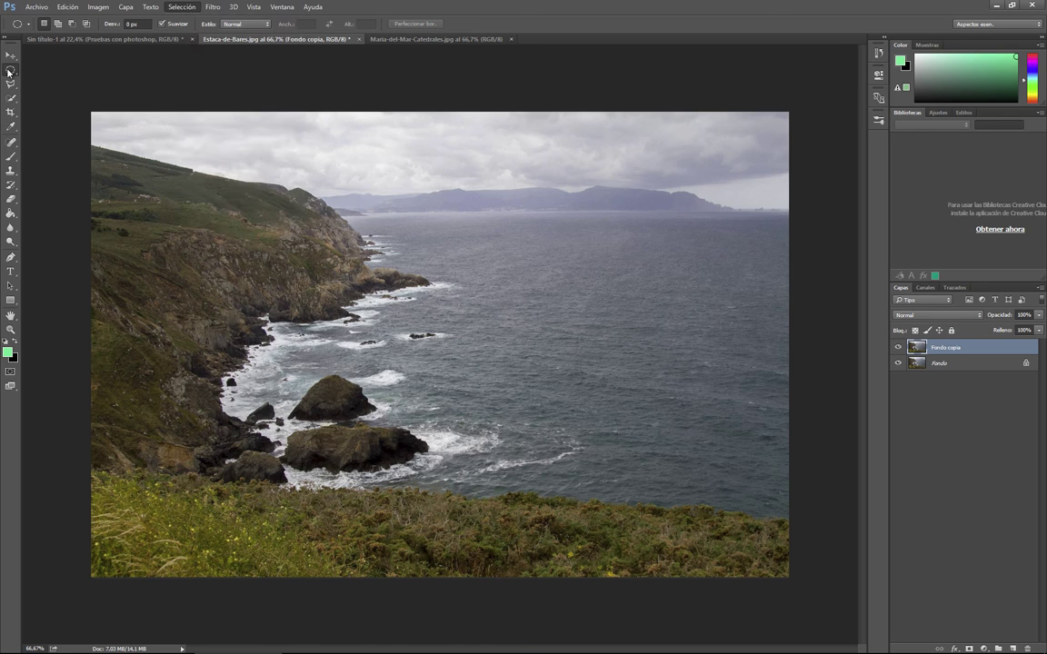
left_click(11, 84)
right_click(11, 86)
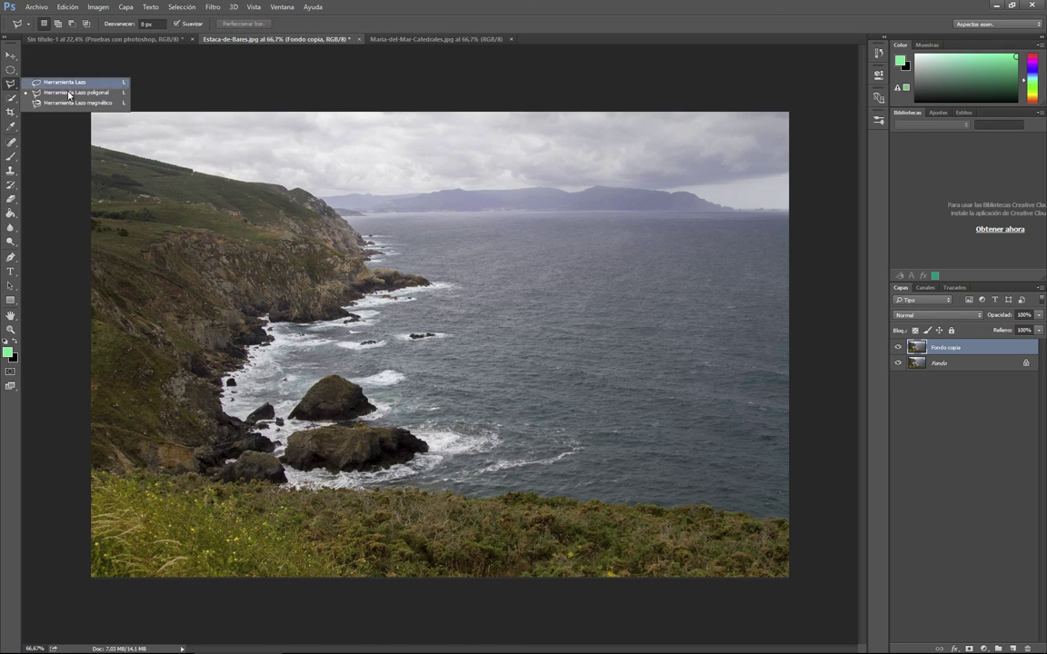
left_click(44, 104)
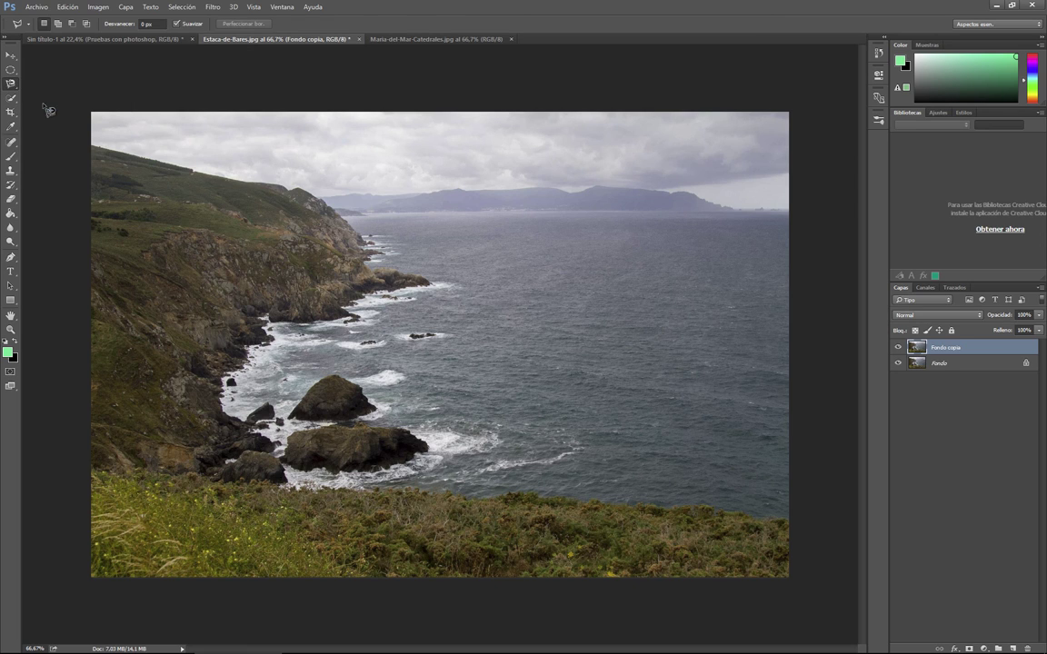
left_click(91, 145)
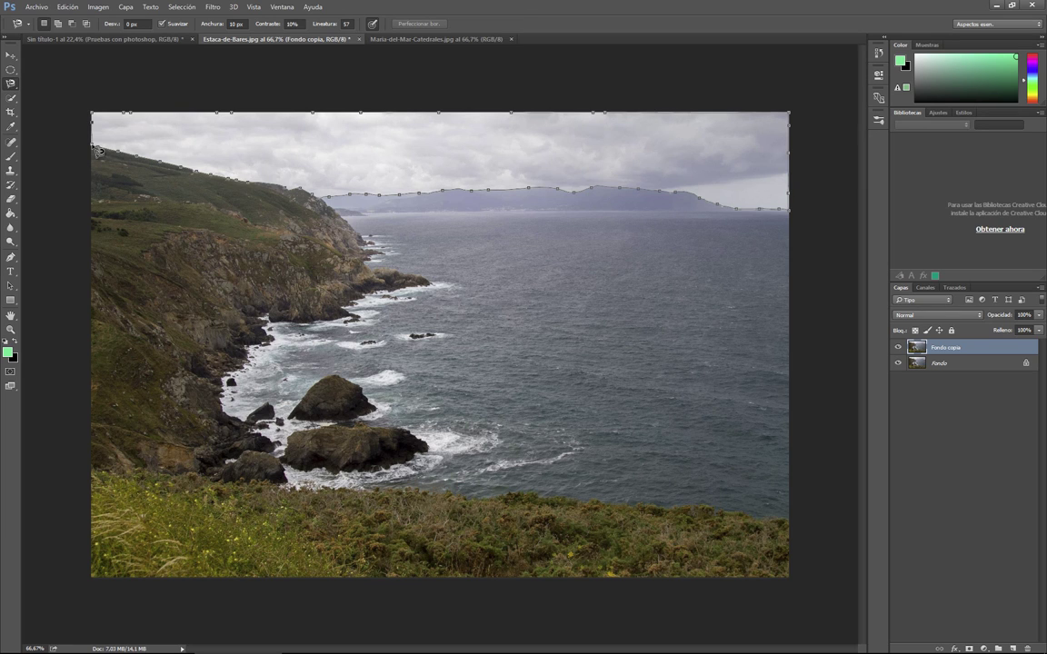
left_click(99, 151)
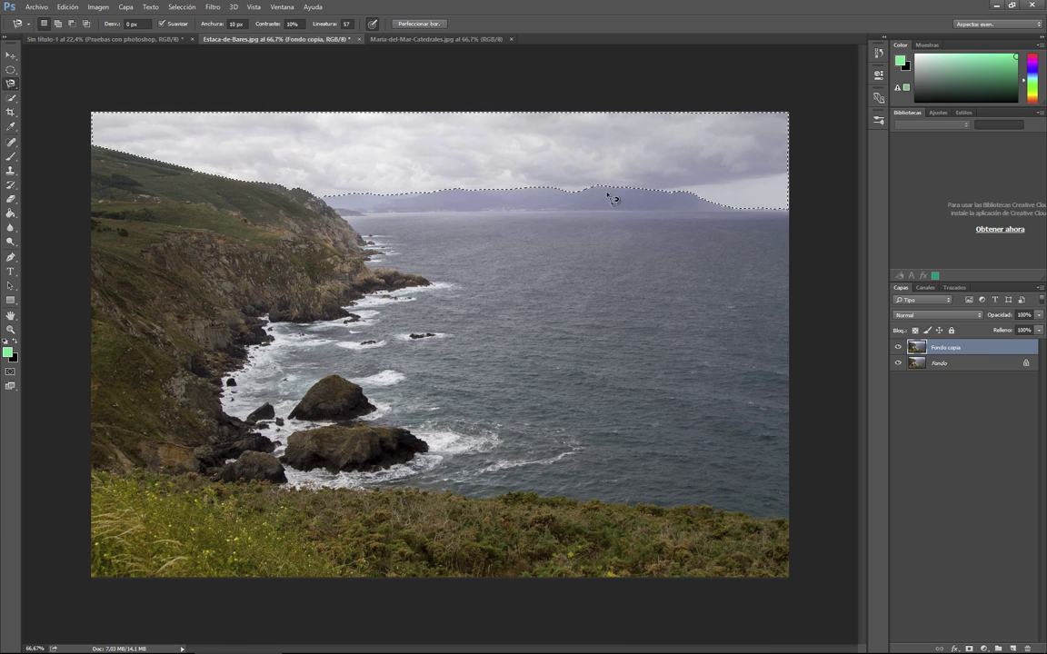
key("ctrl+d")
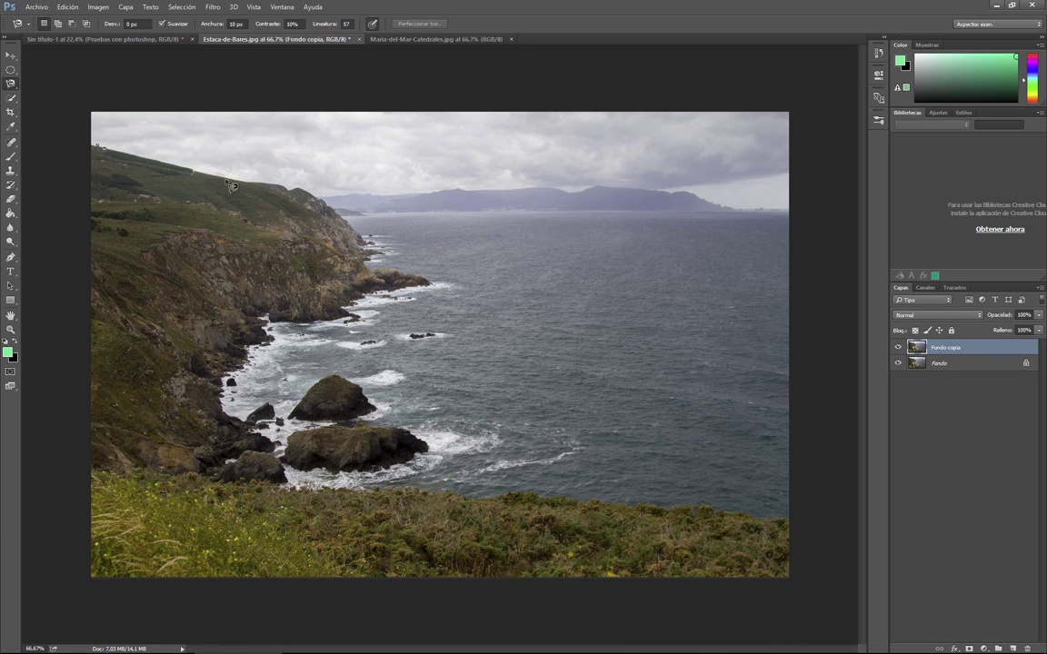
left_click(363, 217)
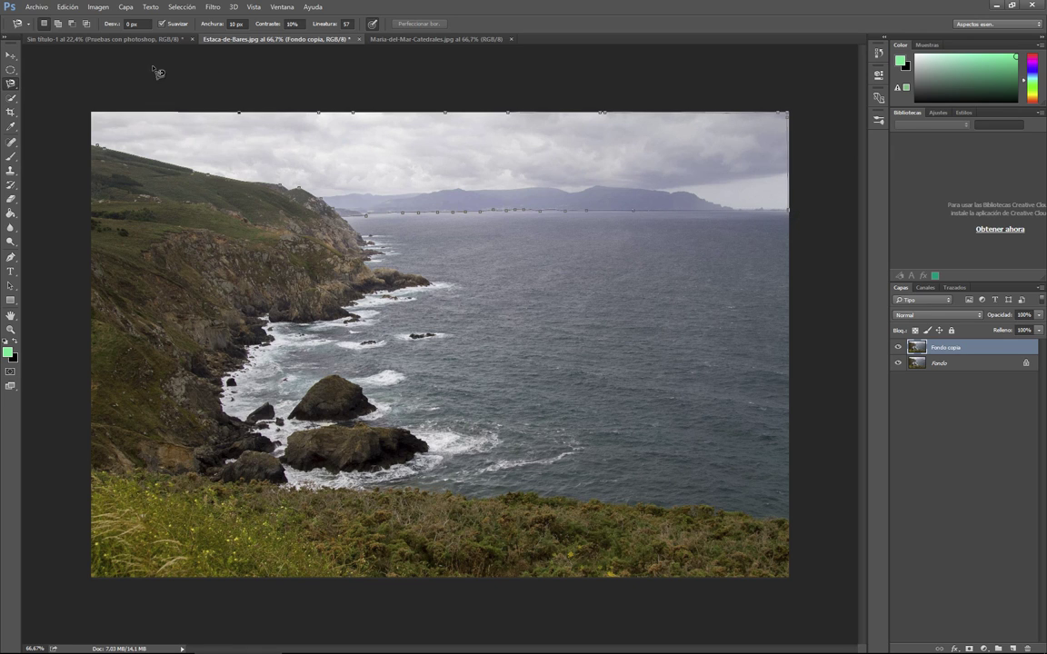
double_click(59, 110)
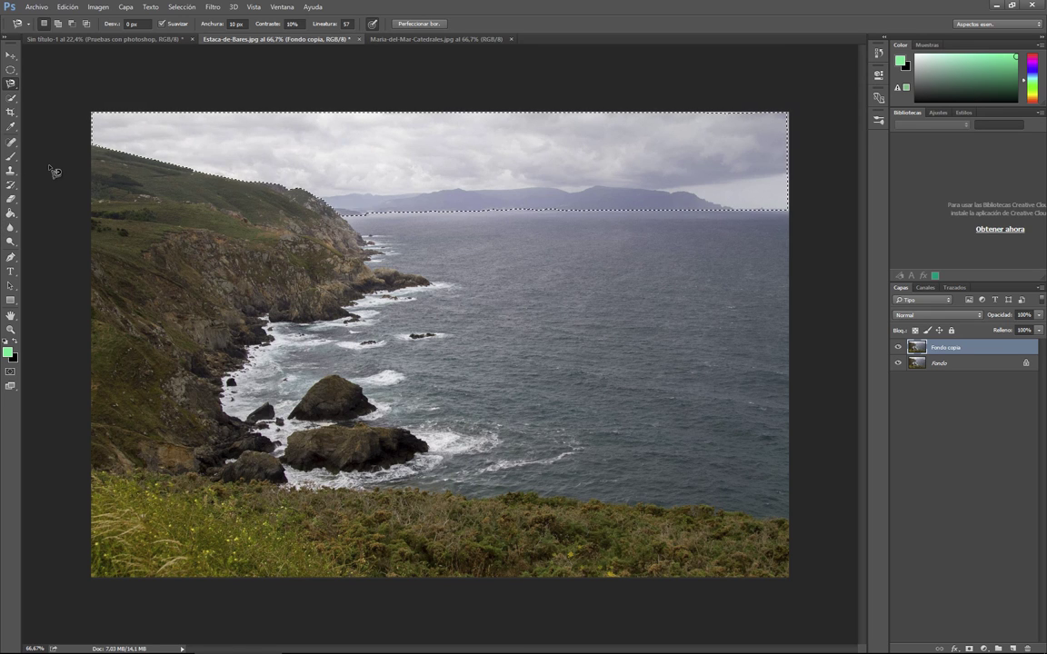
key("ctrl+d")
Step: Trace the sky above the ridge and distant hills with the Magnetic Lasso and close it
left_click(90, 110)
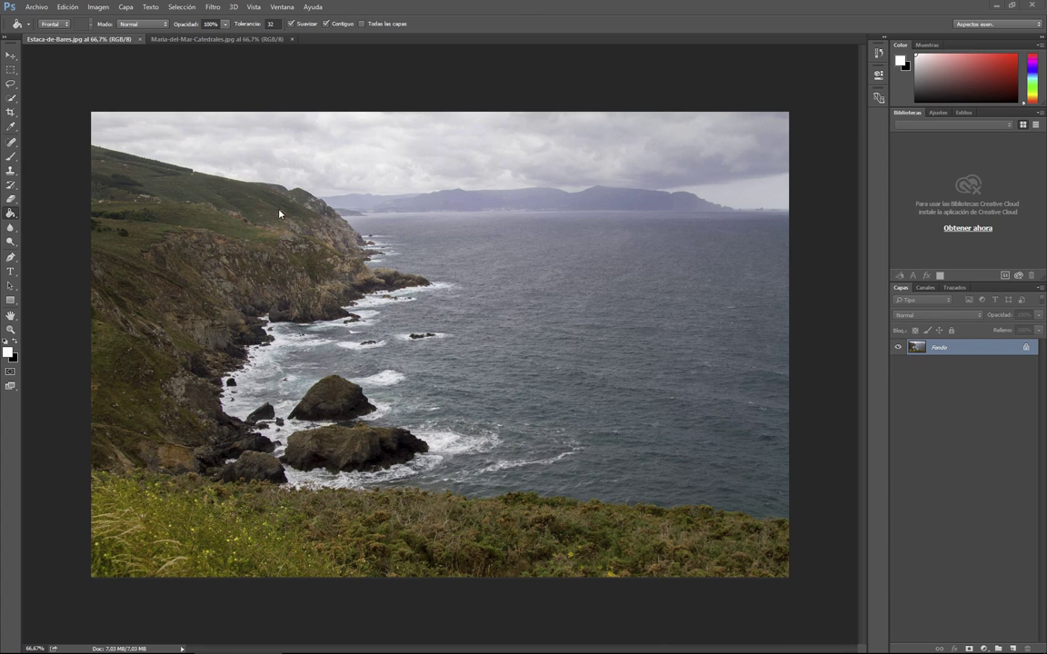
left_click(10, 83)
left_click(77, 103)
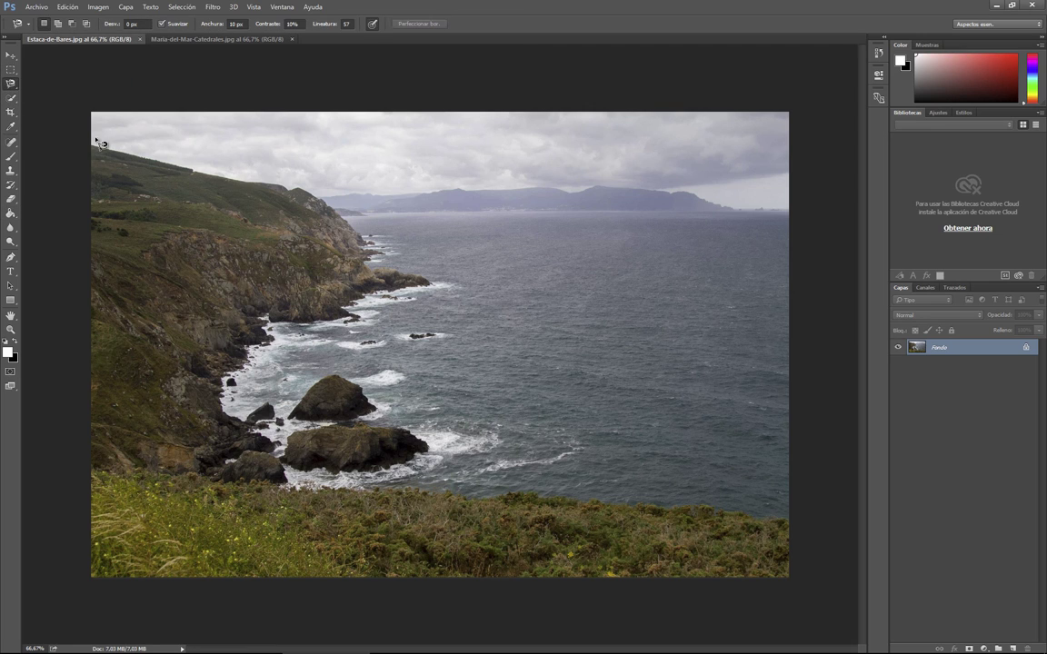
left_click(91, 141)
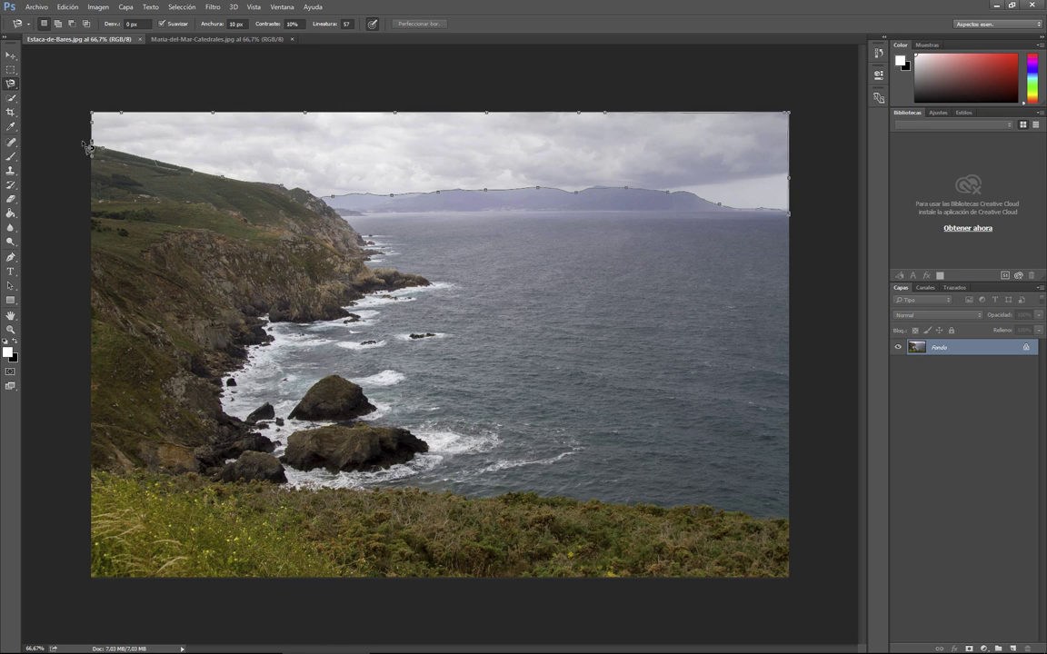
double_click(89, 145)
scroll(178, 157, "up", 3)
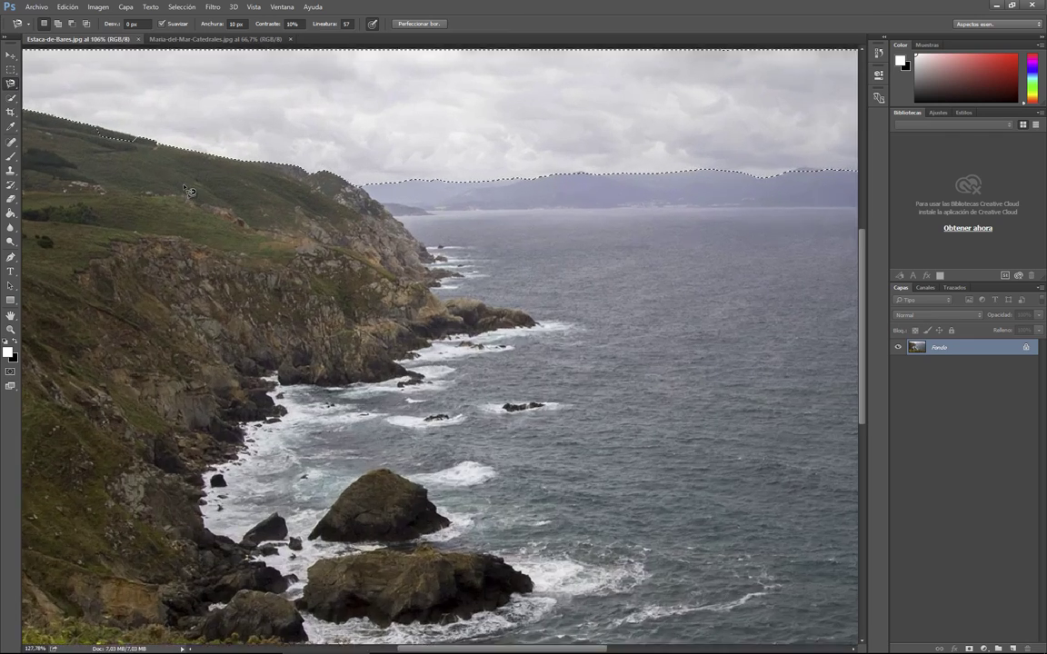
scroll(190, 192, "up", 1)
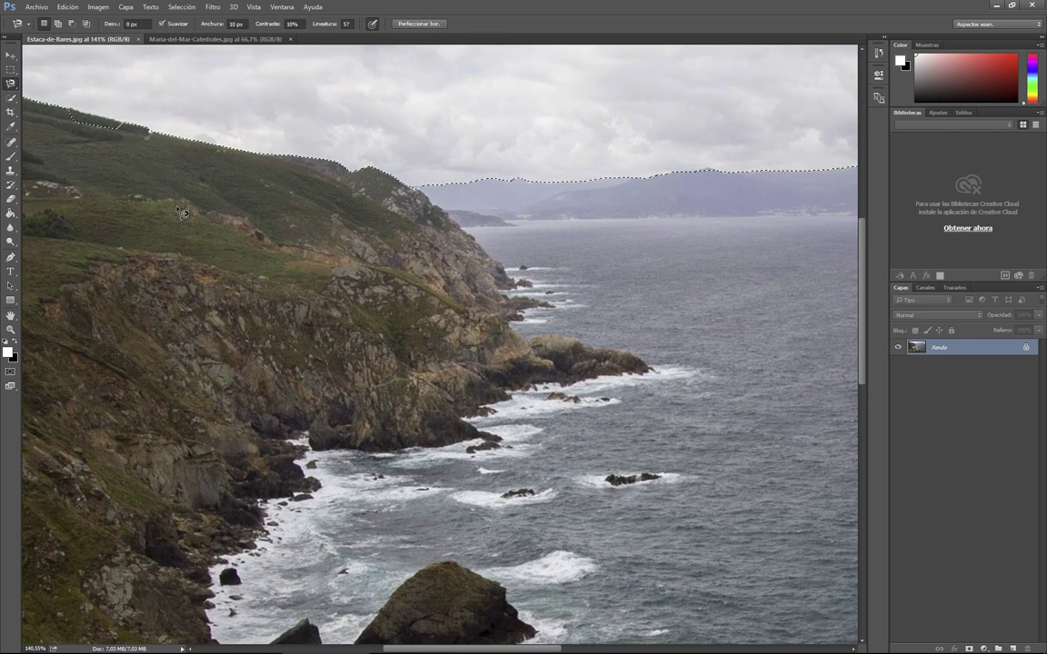
mouse_move(123, 159)
left_mouse_down()
mouse_move(423, 342)
mouse_move(306, 279)
mouse_move(315, 327)
left_mouse_up()
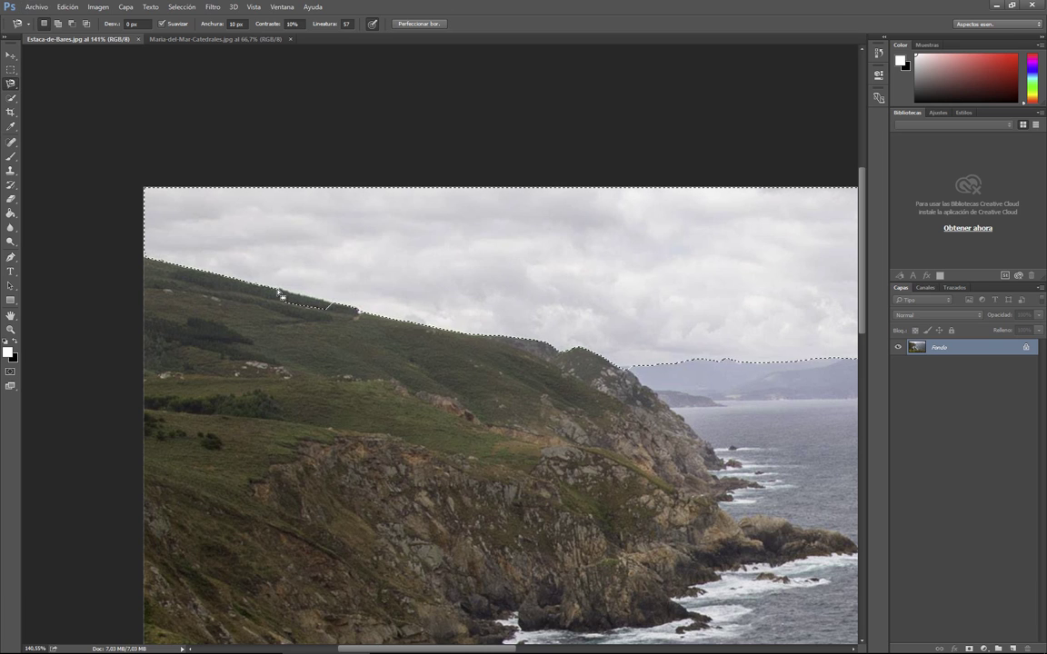
key("super")
key("super")
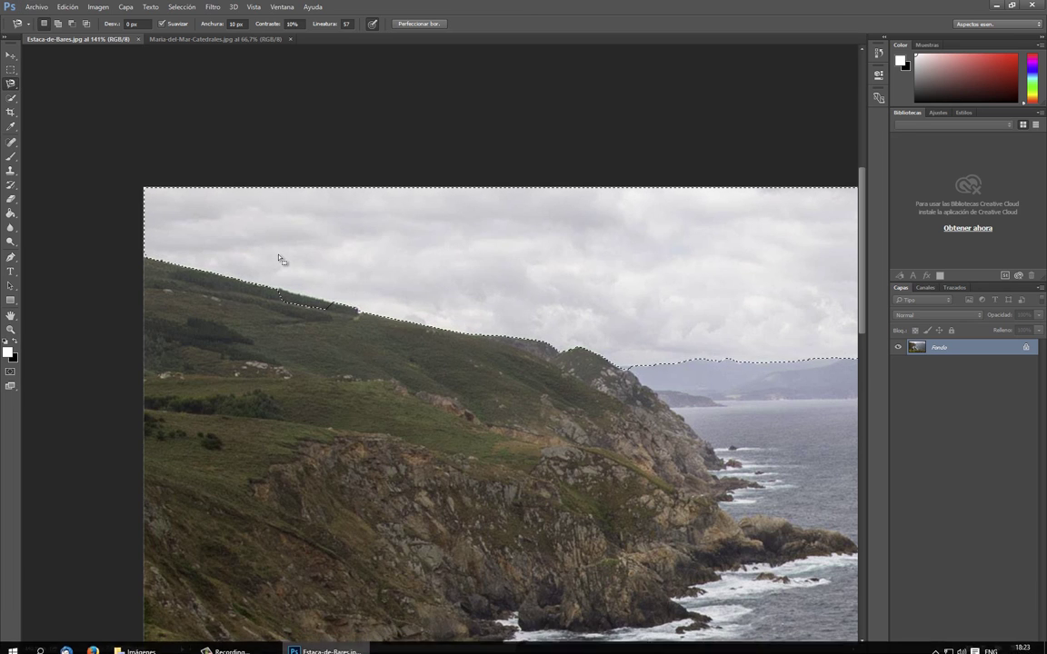
key("super")
key("super")
key("super")
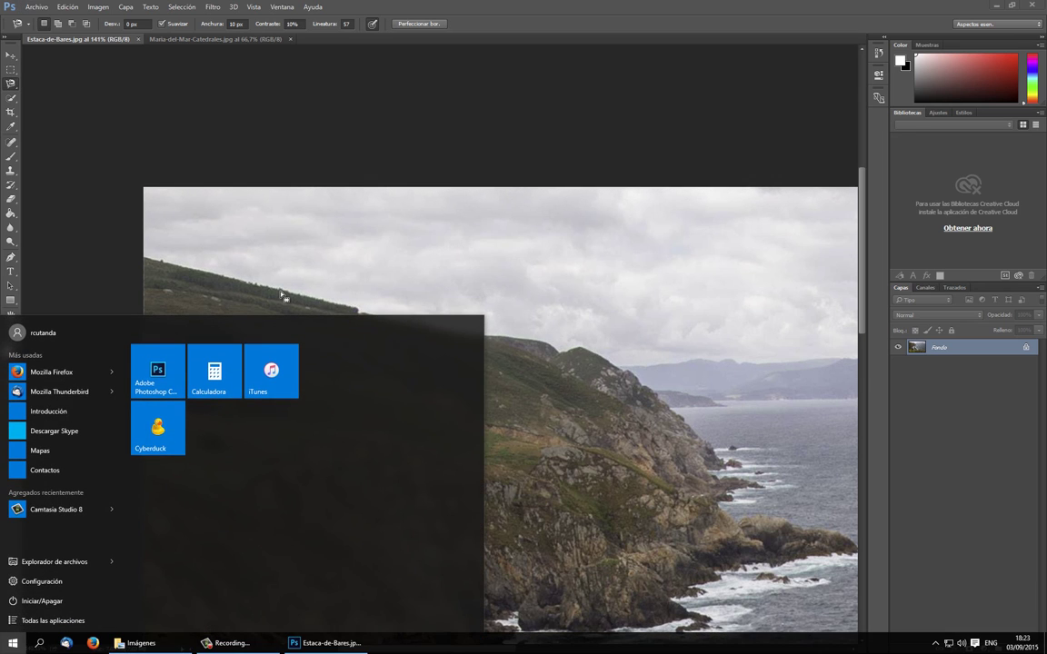
key("super")
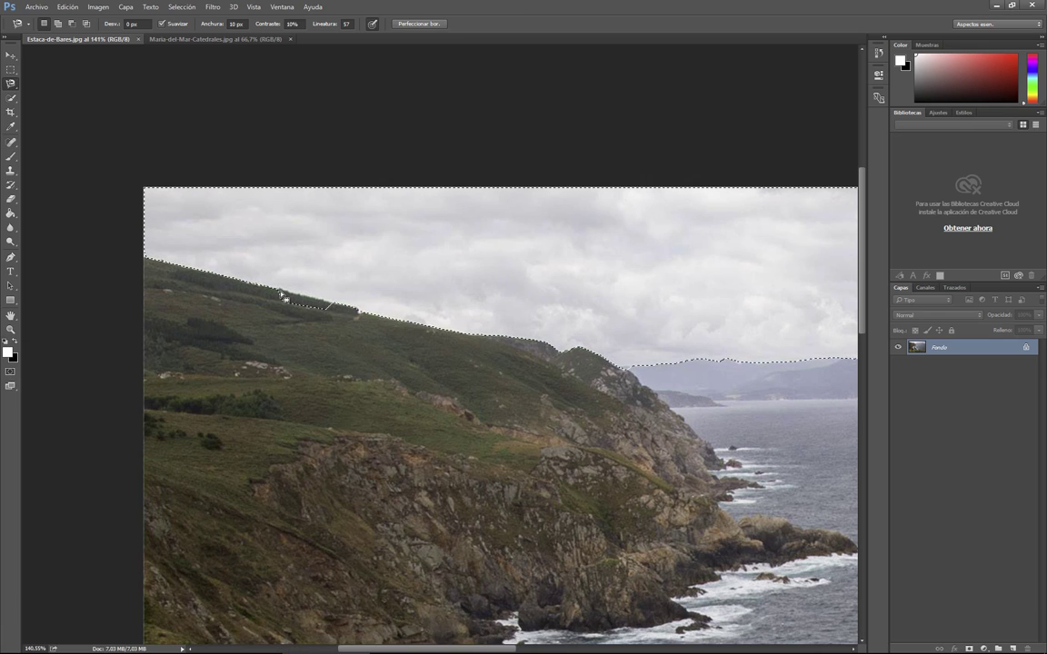
key("super")
key("super")
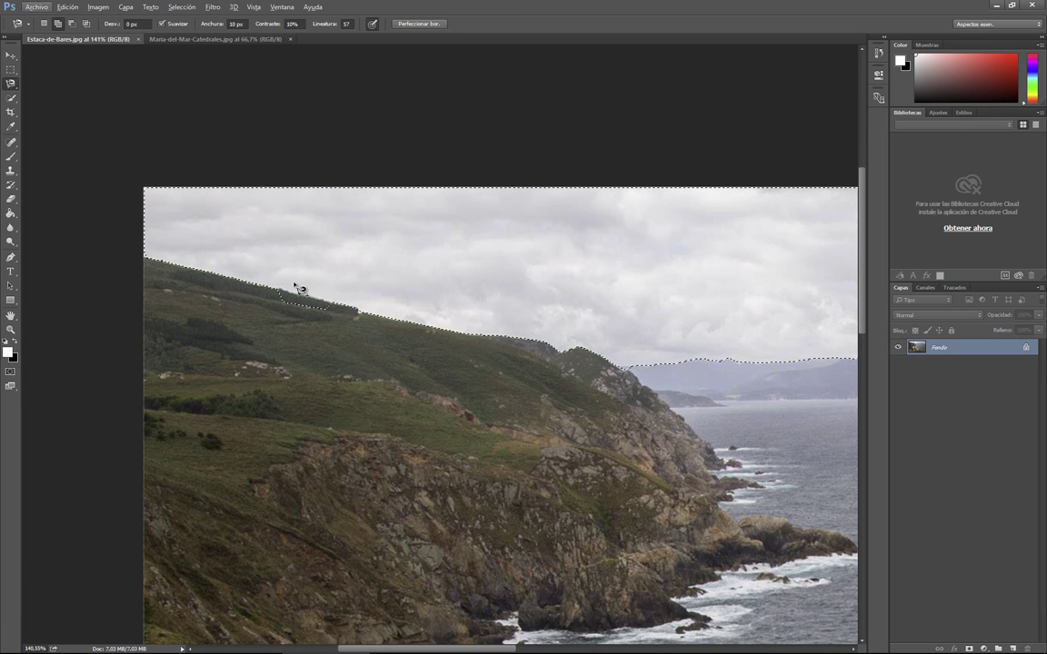
Step: Refine the sky selection along the ridge, cancelling stray traces and adding the coastline edge
left_click(275, 287)
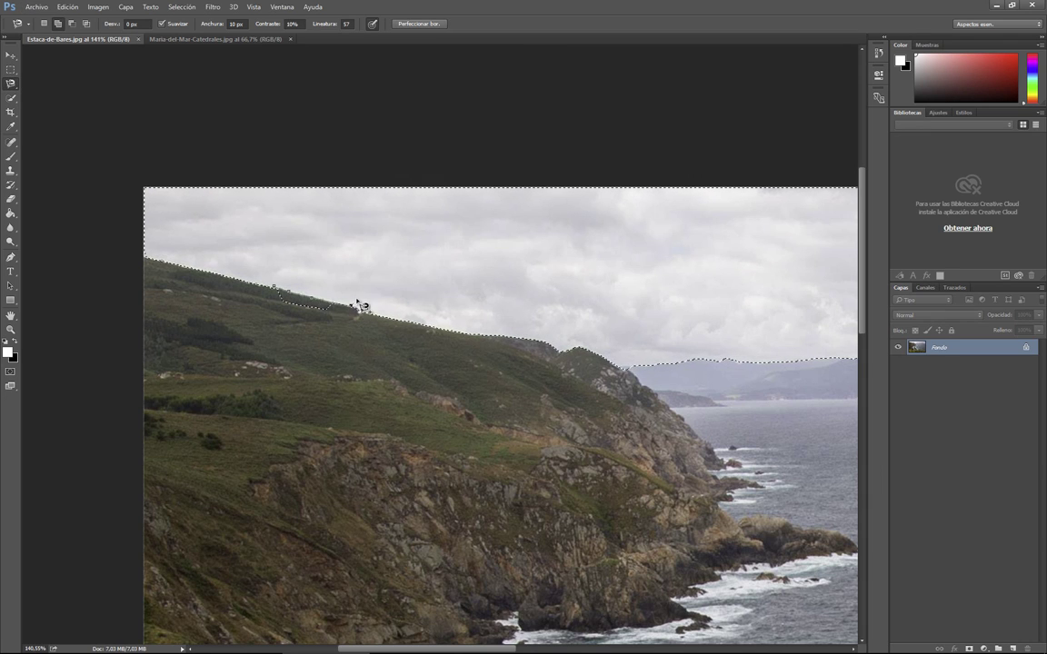
left_click(283, 292)
left_click(290, 251)
key("Escape")
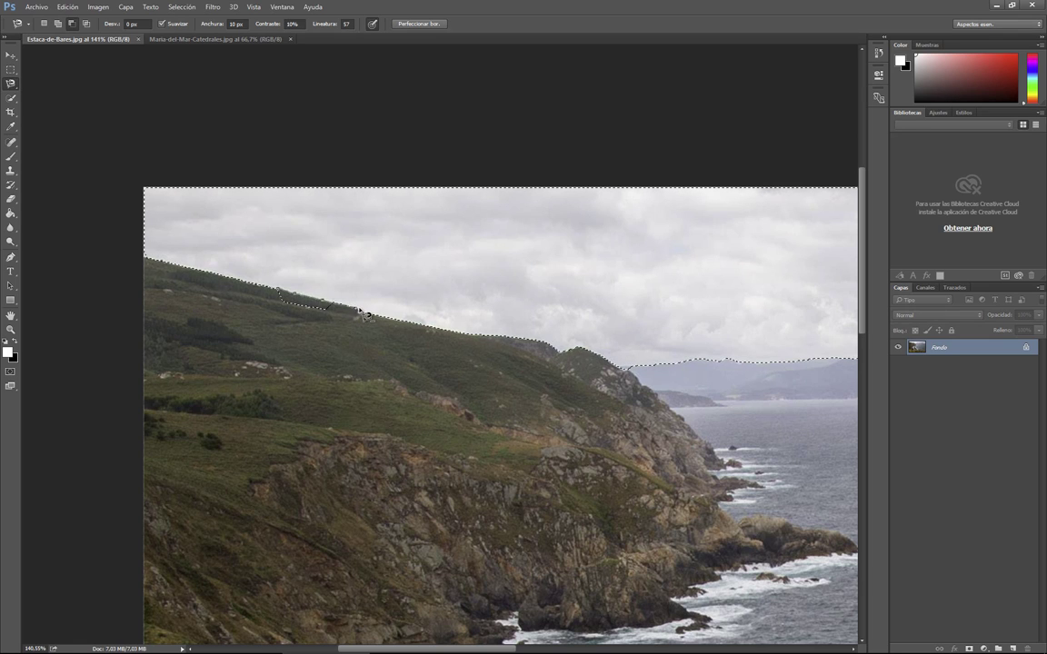
left_click(282, 295)
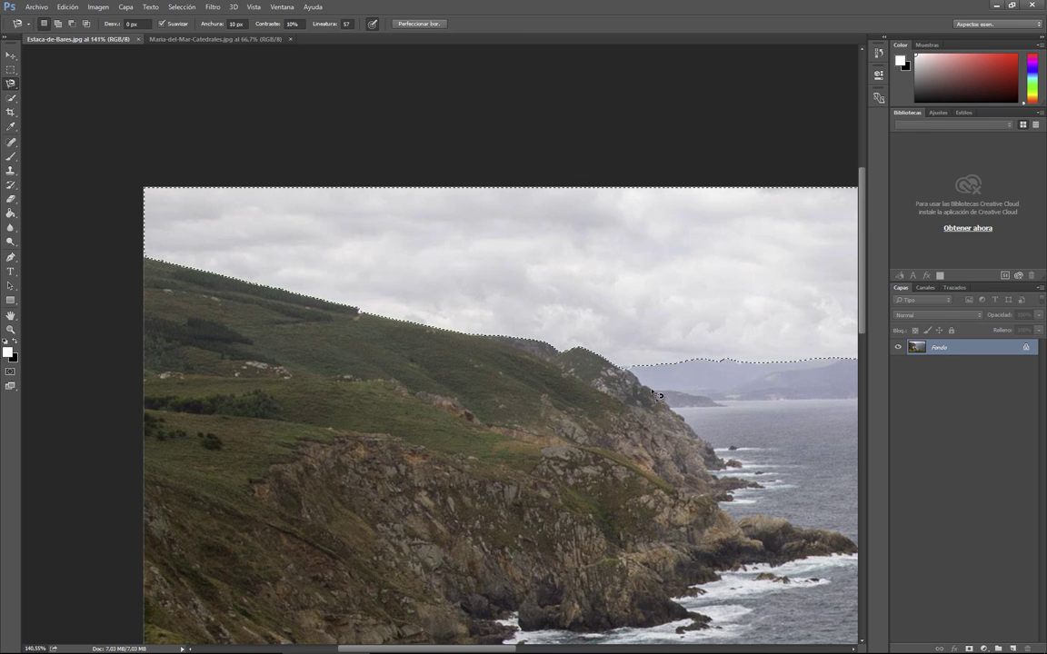
left_click_drag(655, 396, 280, 323)
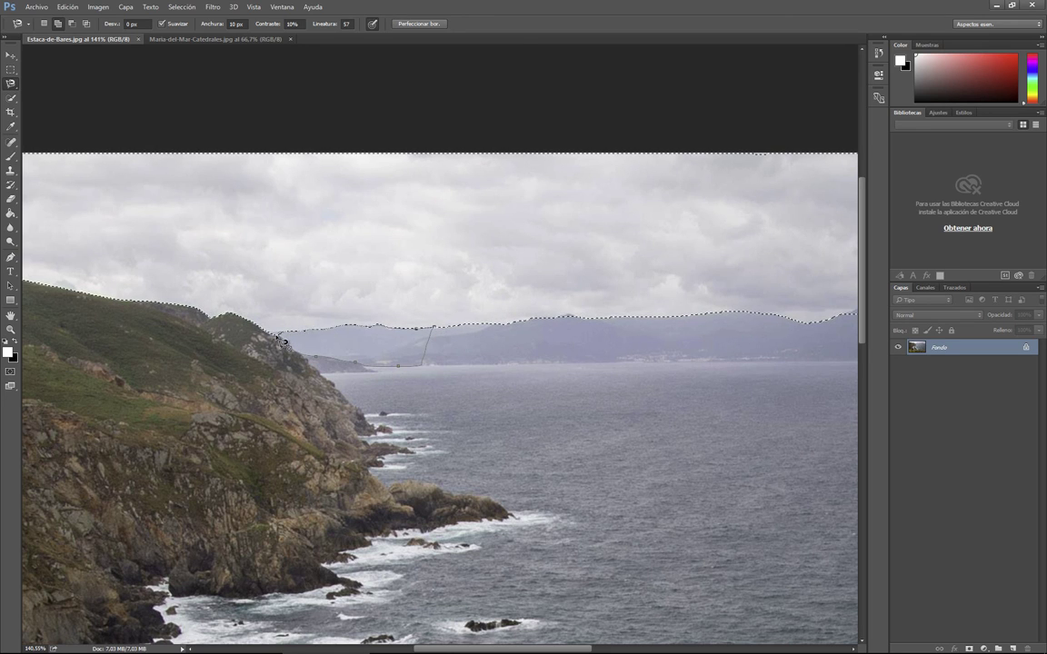
double_click(259, 311)
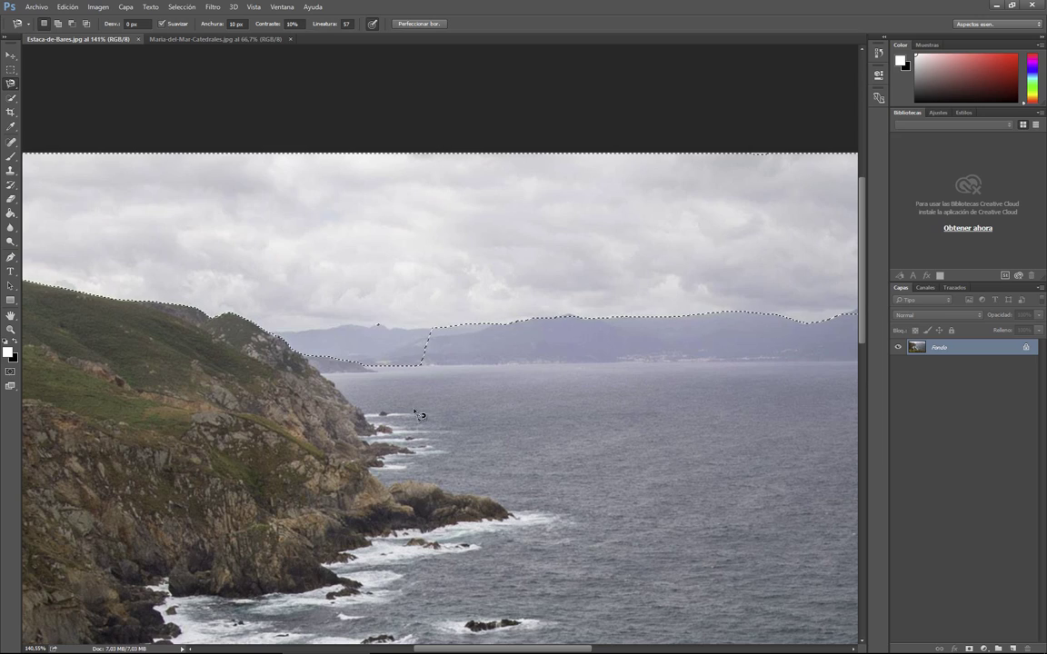
Step: Step backward to remove the stray addition near the water, then zoom out
left_click(67, 7)
left_click(64, 38)
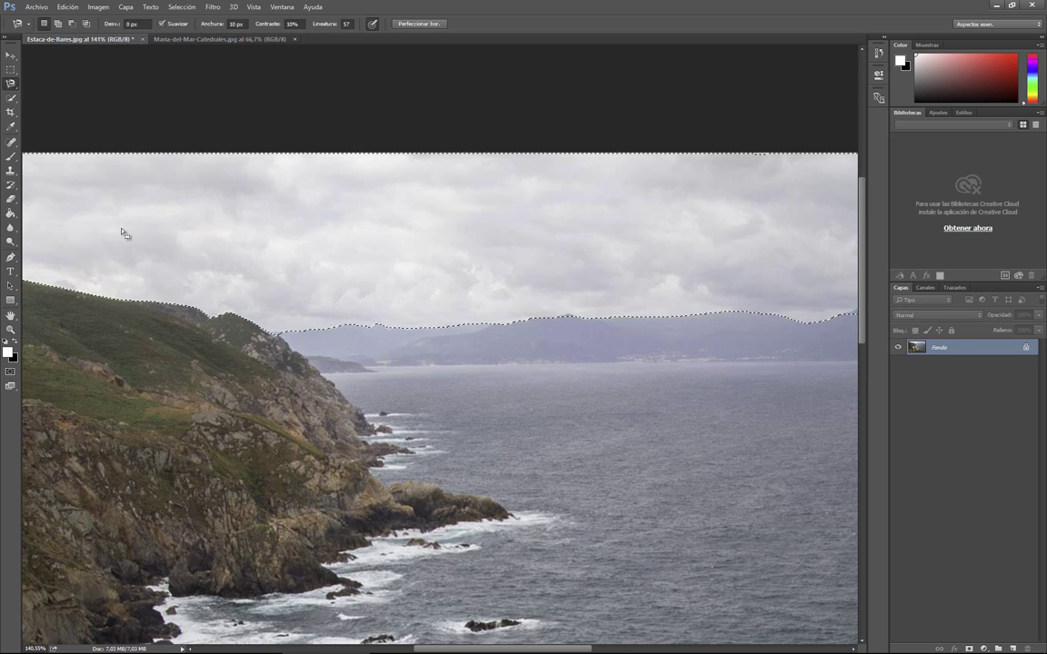
scroll(400, 353, "down", 1)
scroll(425, 355, "down", 1)
Step: Duplicate Fondo as Fondo copia and add a new empty Capa 1 layer on top
scroll(436, 345, "down", 1)
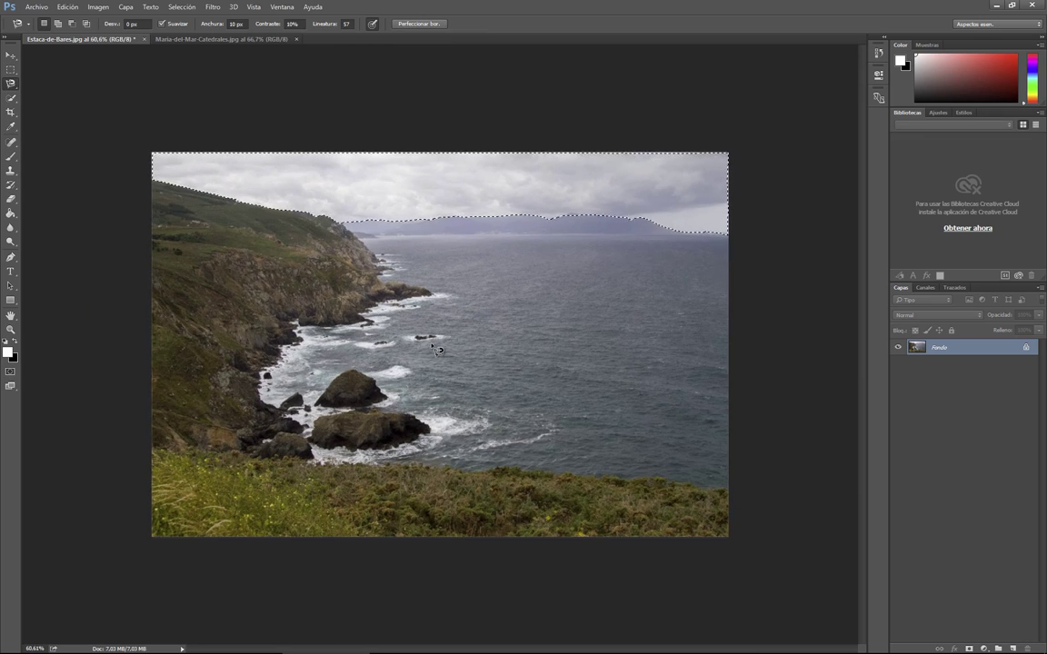
scroll(443, 337, "up", 1)
scroll(442, 338, "down", 1)
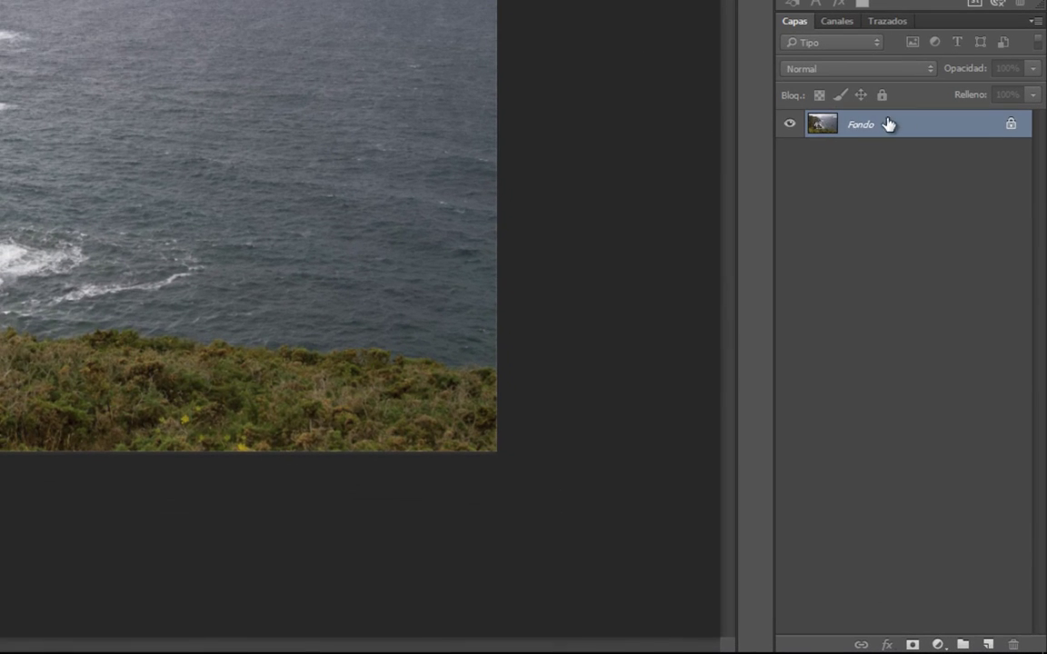
right_click(888, 124)
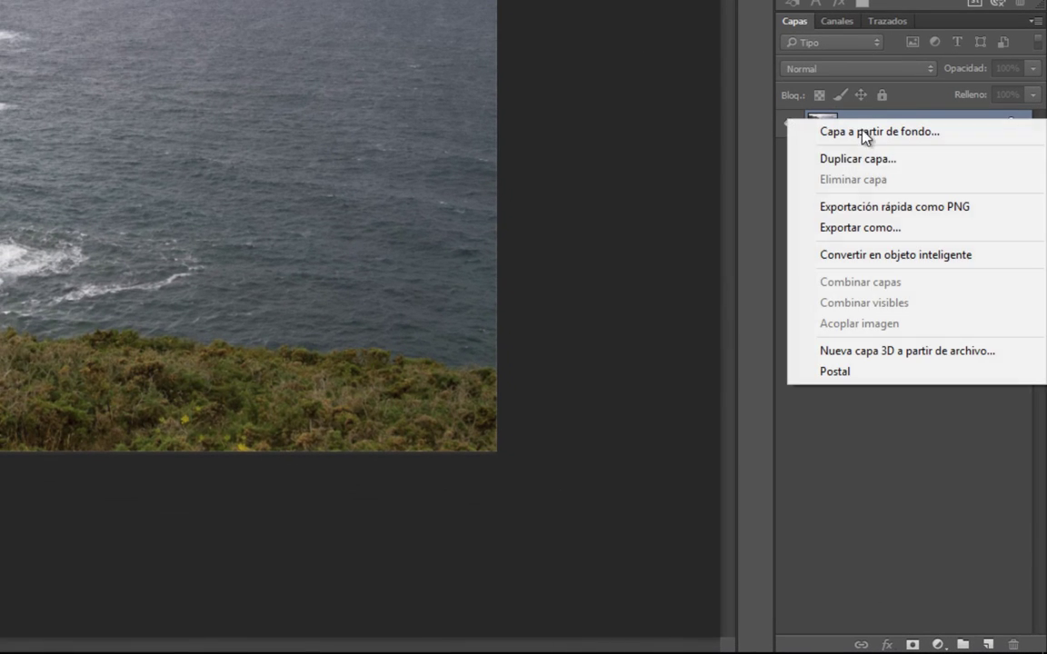
left_click(869, 160)
key("Return")
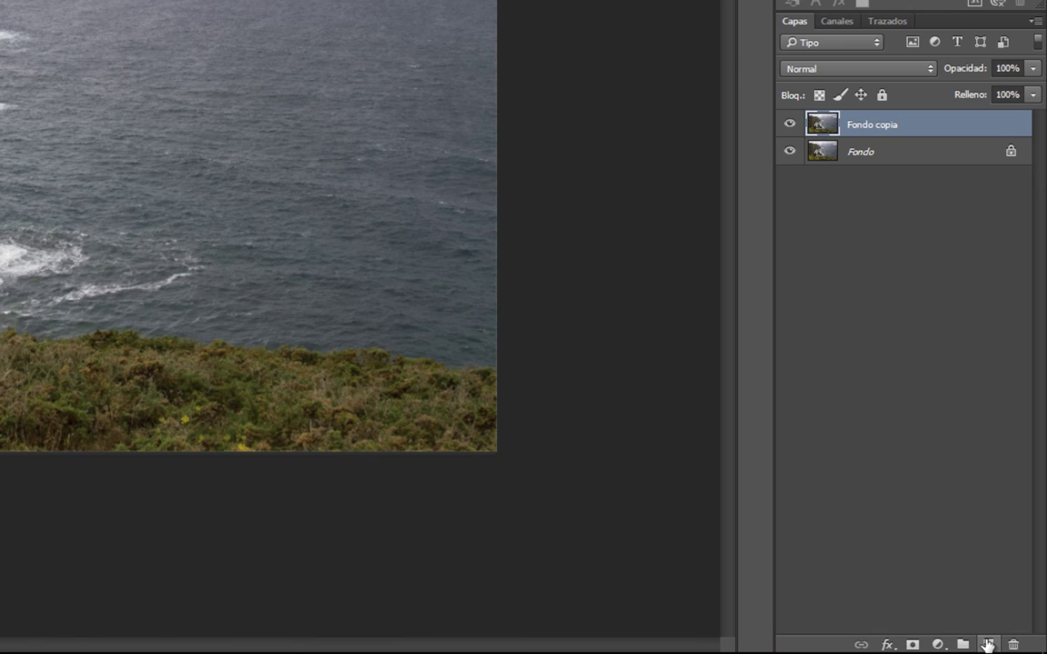
left_click(988, 644)
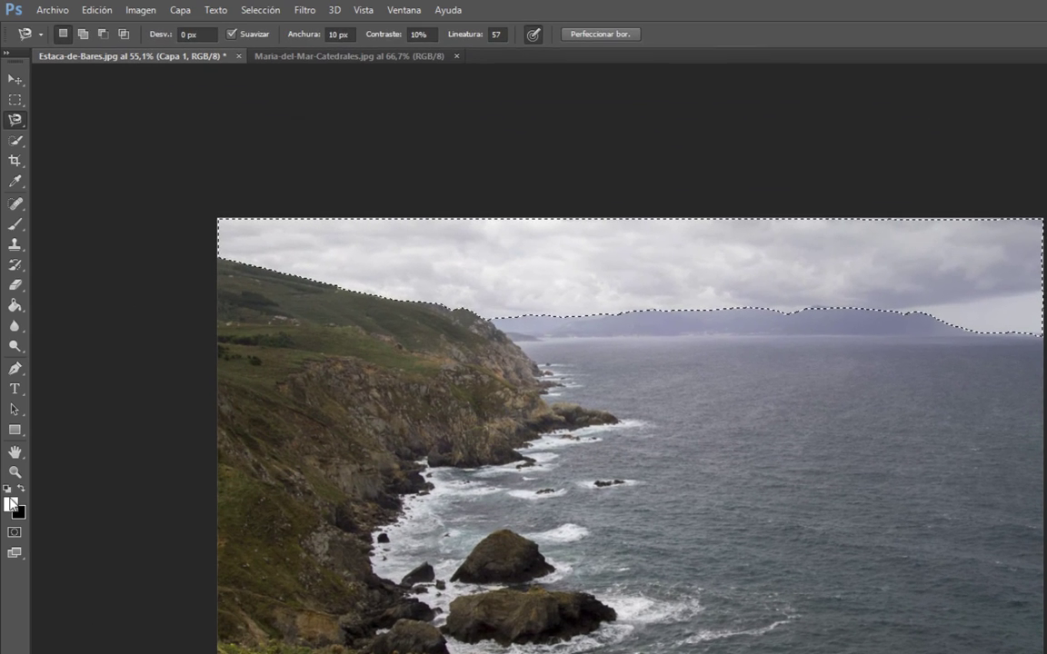
Step: Set the foreground colour to pure red, ff0000
left_click(11, 505)
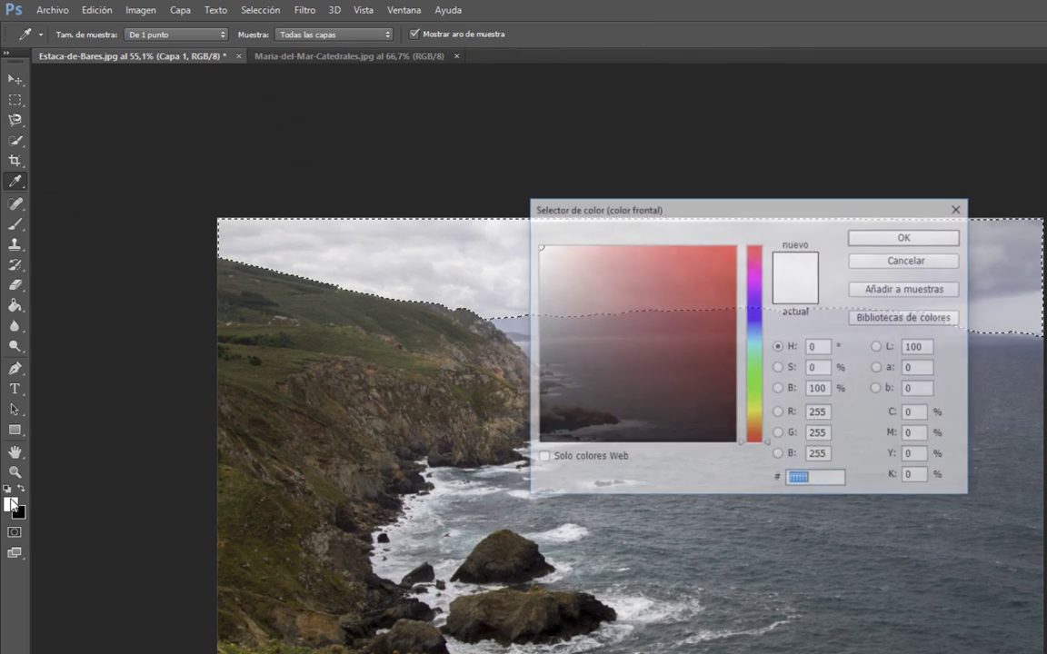
type("ff0000")
left_click(900, 236)
Step: Try the Quick Selection tool at size 94, then restore the sky selection with Step Backward
left_click(15, 119)
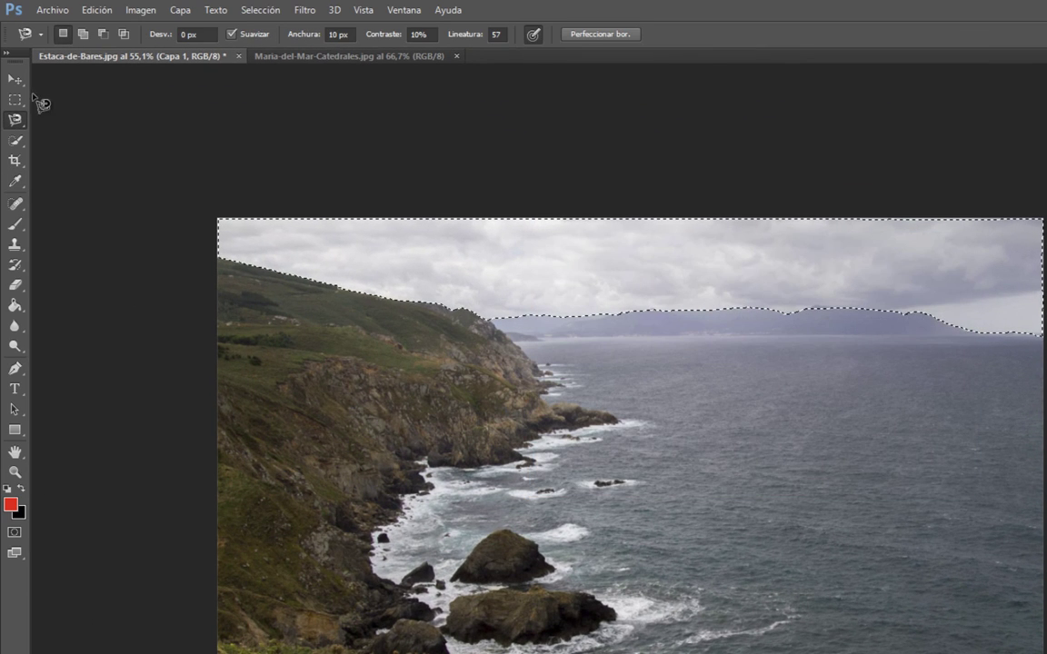
left_click(20, 141)
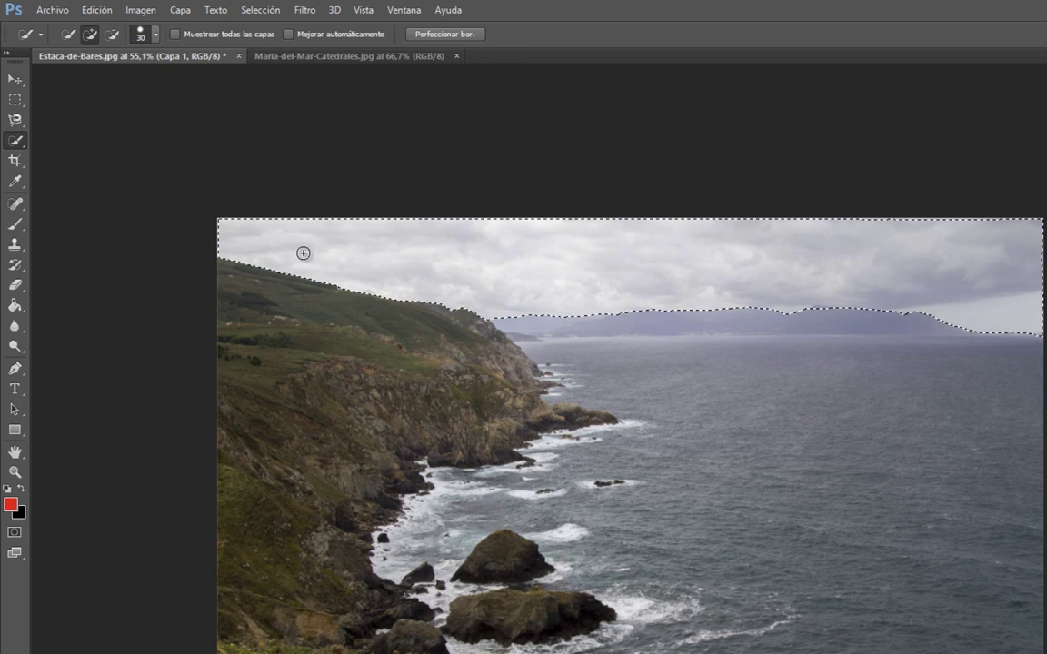
left_click(136, 36)
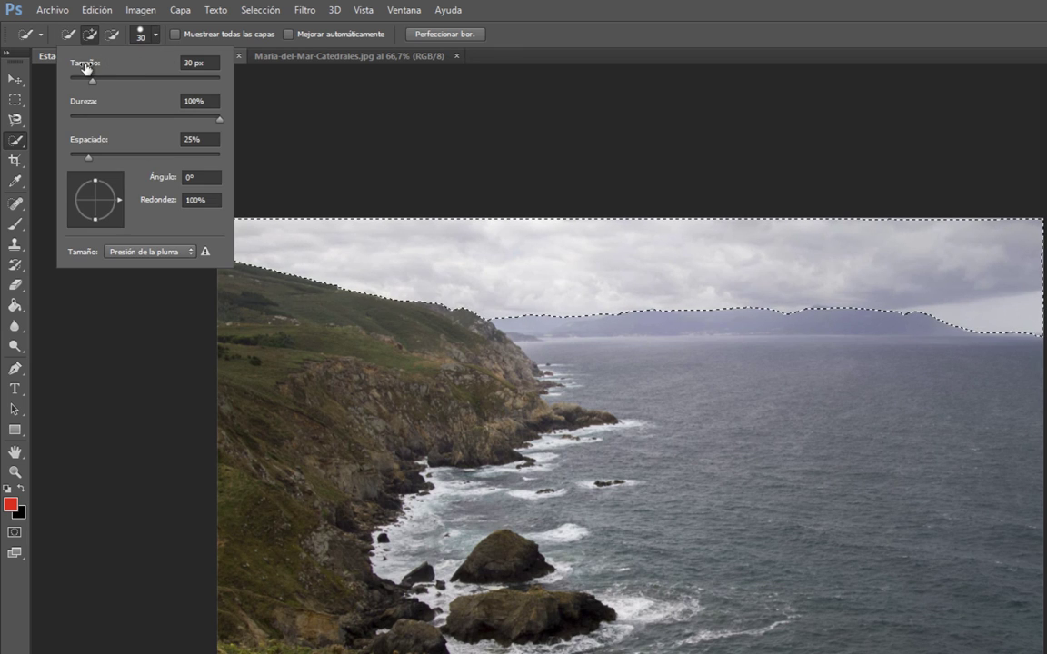
left_click(143, 37)
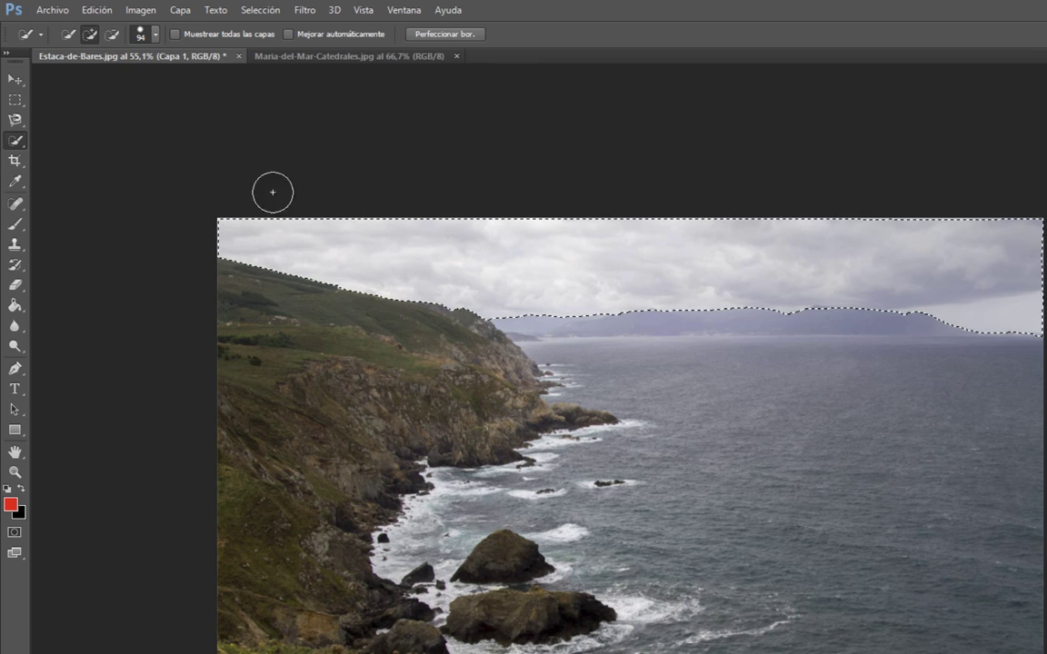
key("ctrl+d")
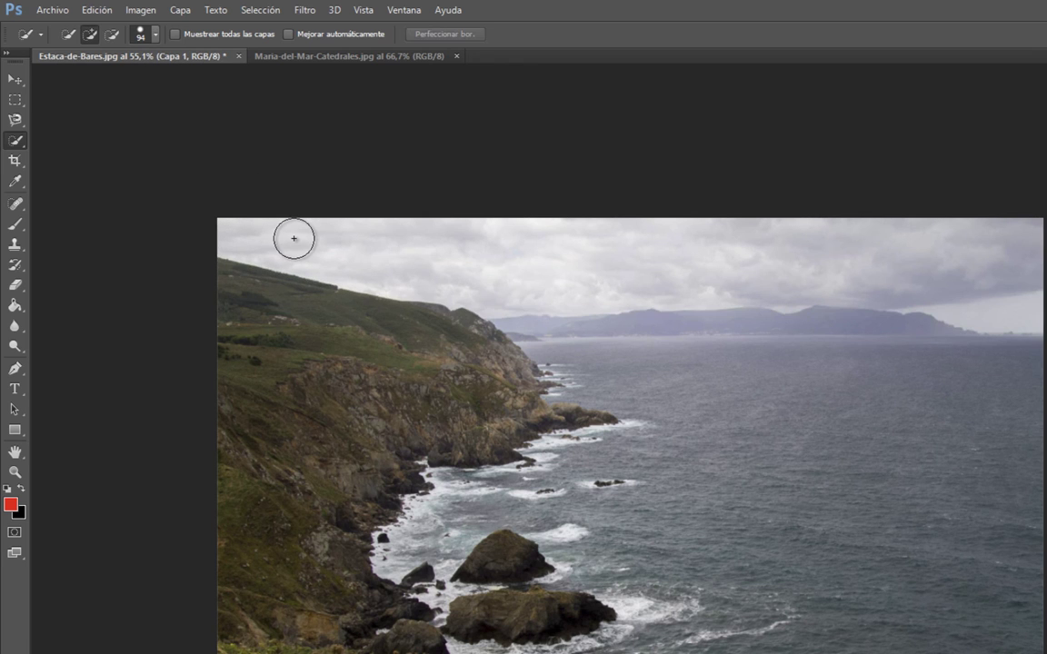
left_click(99, 10)
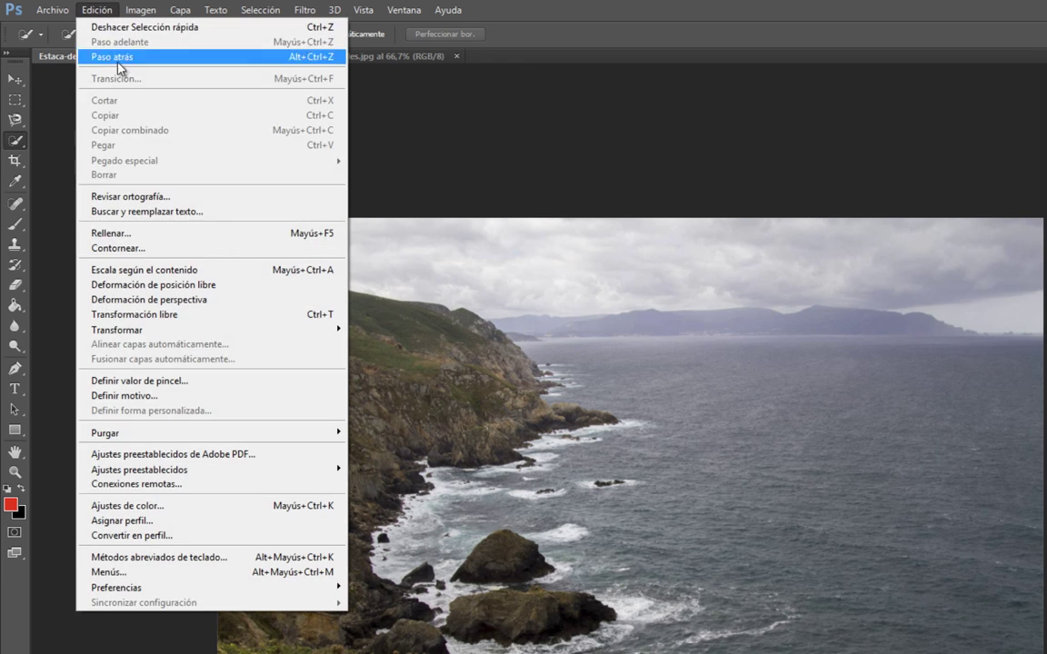
left_click(113, 56)
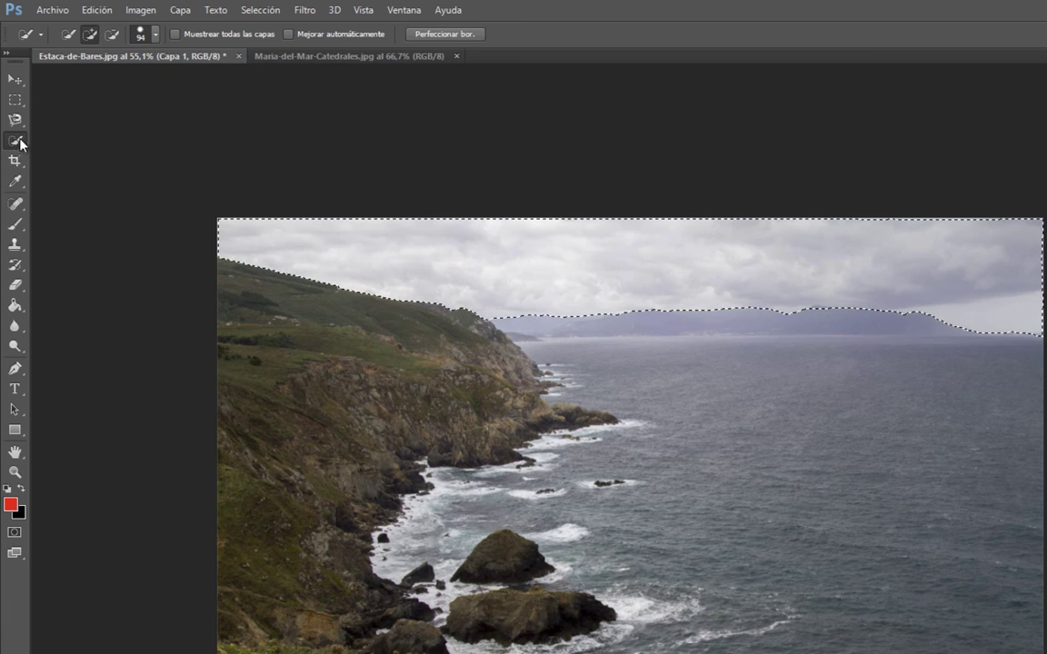
Step: Switch to the Brush tool and set its size to 108 px
left_click(22, 185)
right_click(22, 185)
left_click(14, 225)
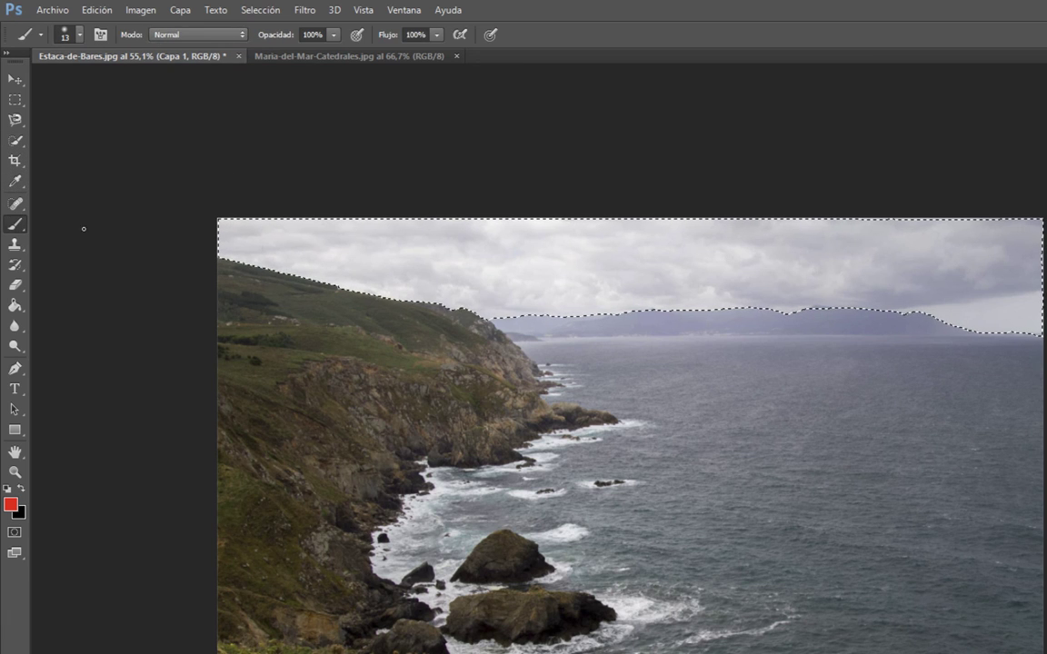
left_click(79, 34)
left_click(169, 64)
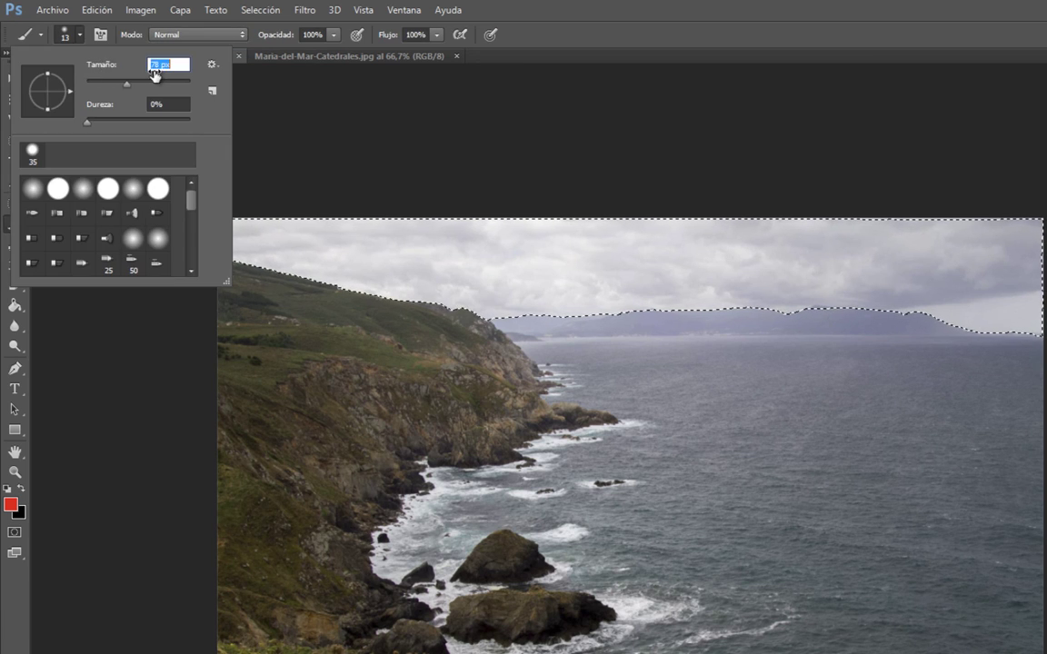
type("85")
left_click(168, 64)
type("108")
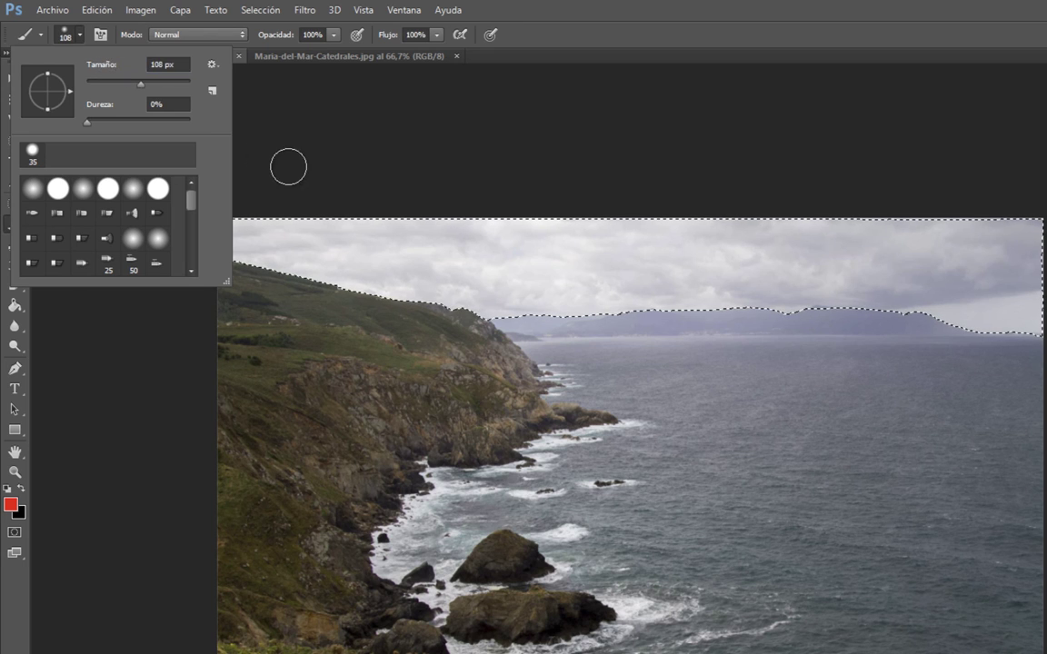
key("Return")
Step: Paint red across the selected sky on Capa 1 and lower that layer's opacity
mouse_move(263, 254)
left_mouse_down()
mouse_move(1009, 313)
mouse_move(337, 290)
mouse_move(272, 263)
mouse_move(439, 263)
mouse_move(456, 287)
mouse_move(1015, 283)
left_mouse_up()
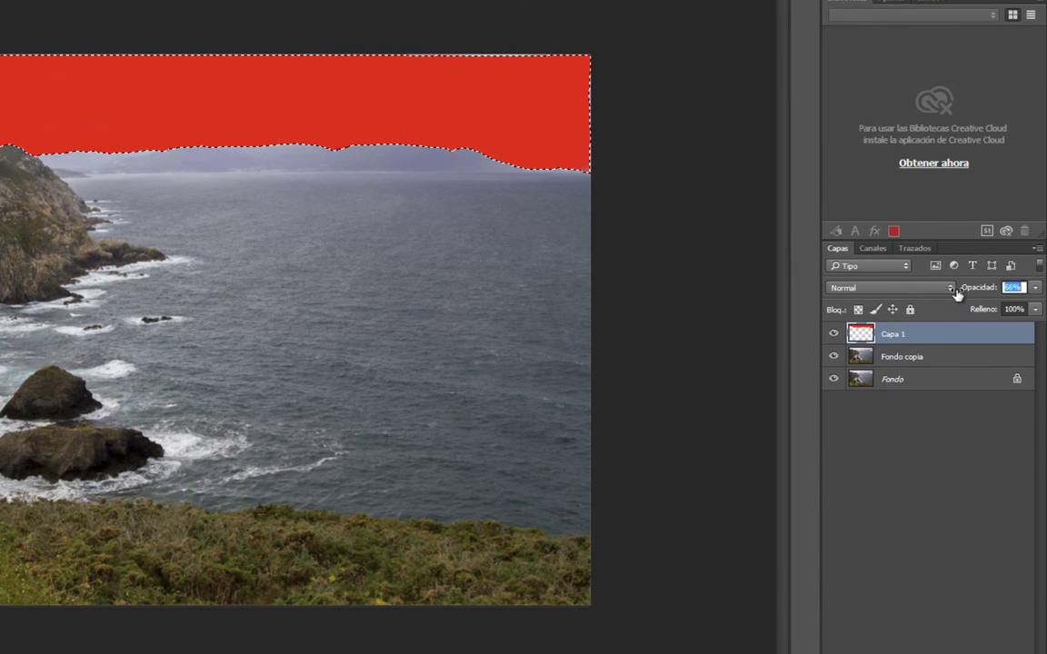
mouse_move(986, 293)
left_mouse_down()
mouse_move(978, 291)
mouse_move(987, 294)
left_mouse_up()
type("13")
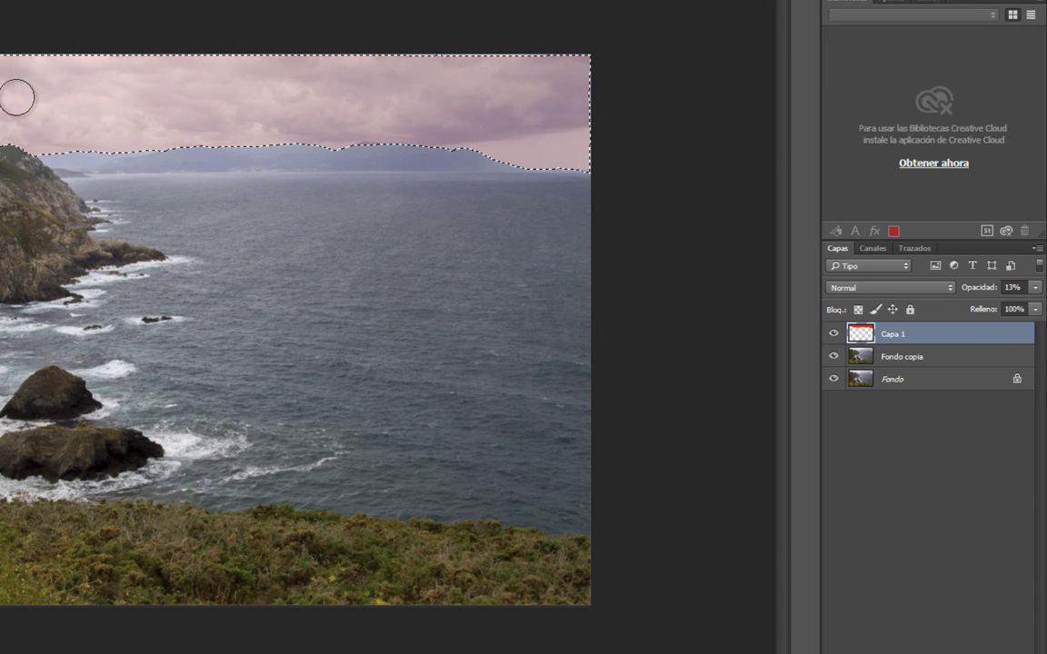
Step: Set Capa 1 opacity to 67% and try the Disolver and Oscurecer blend modes
type("67")
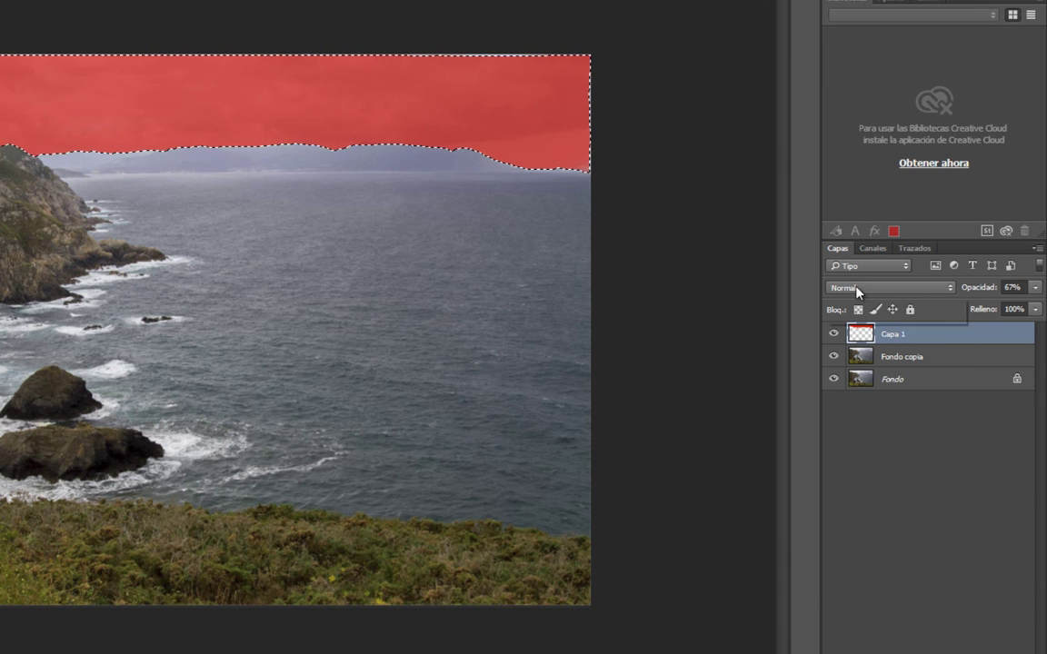
left_click(864, 287)
left_click(866, 311)
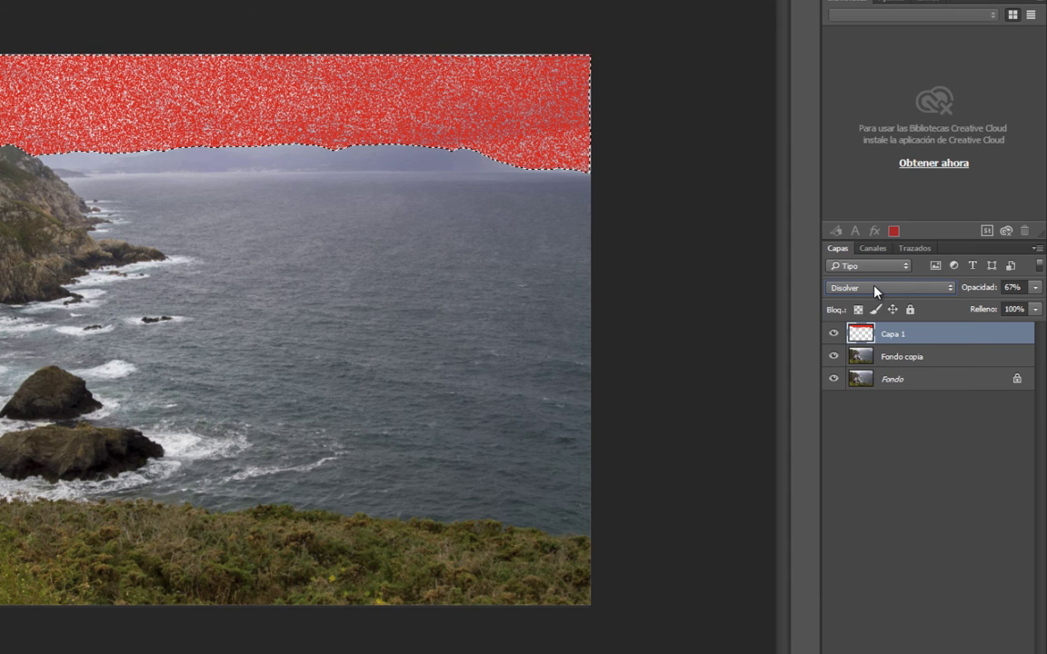
left_click(879, 287)
left_click(869, 330)
left_click(879, 287)
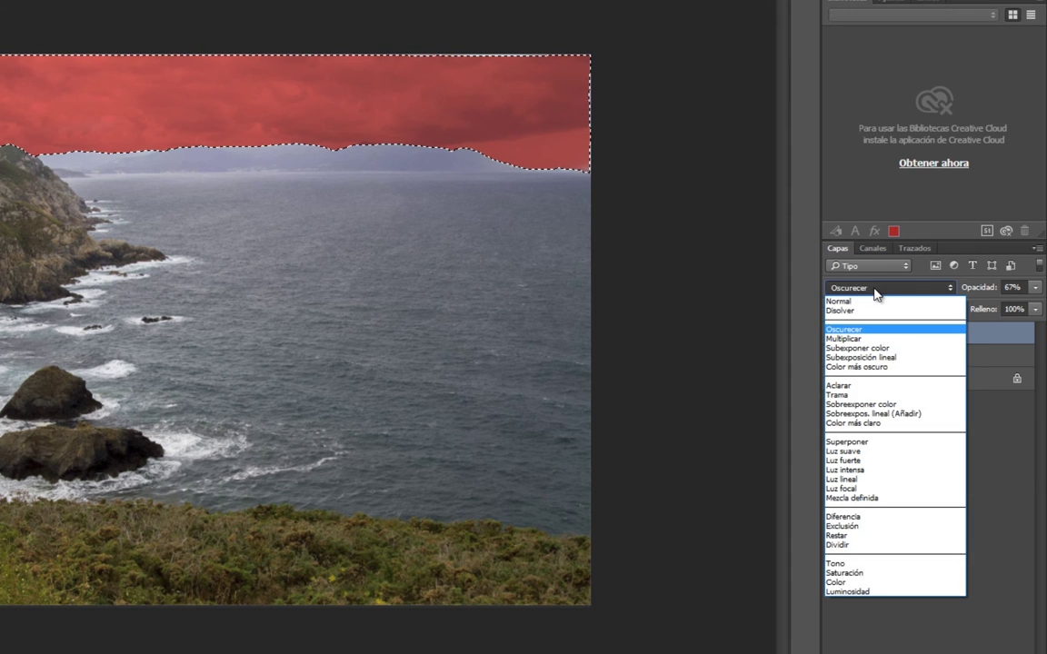
Step: Deselect the sky and vary Capa 1's opacity, fading the red toward pale pink
left_click_drag(976, 291, 1008, 290)
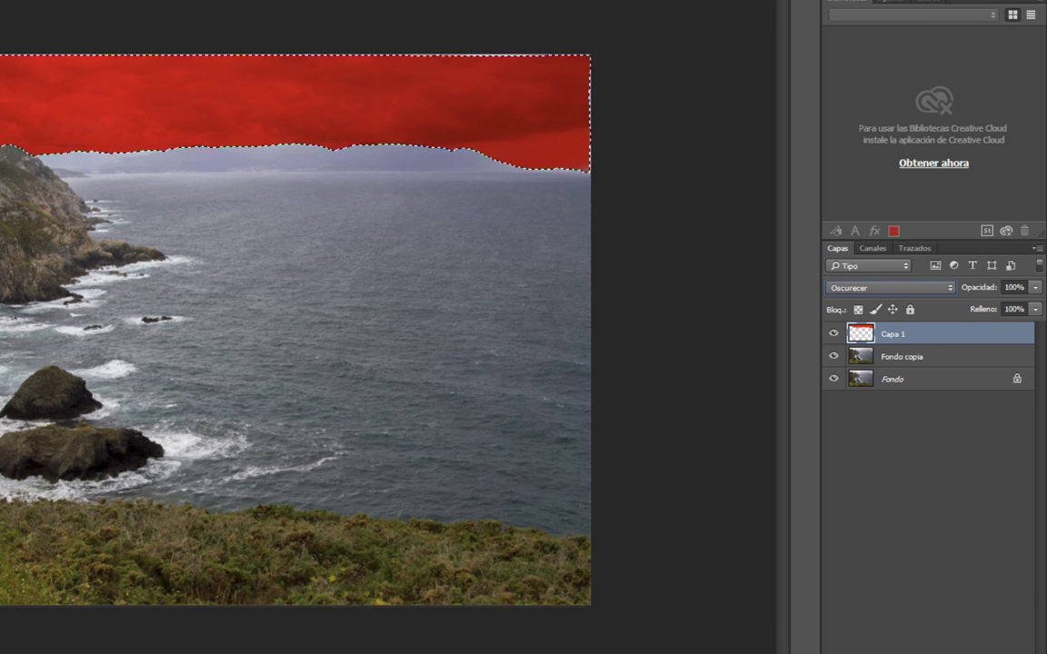
key("ctrl+d")
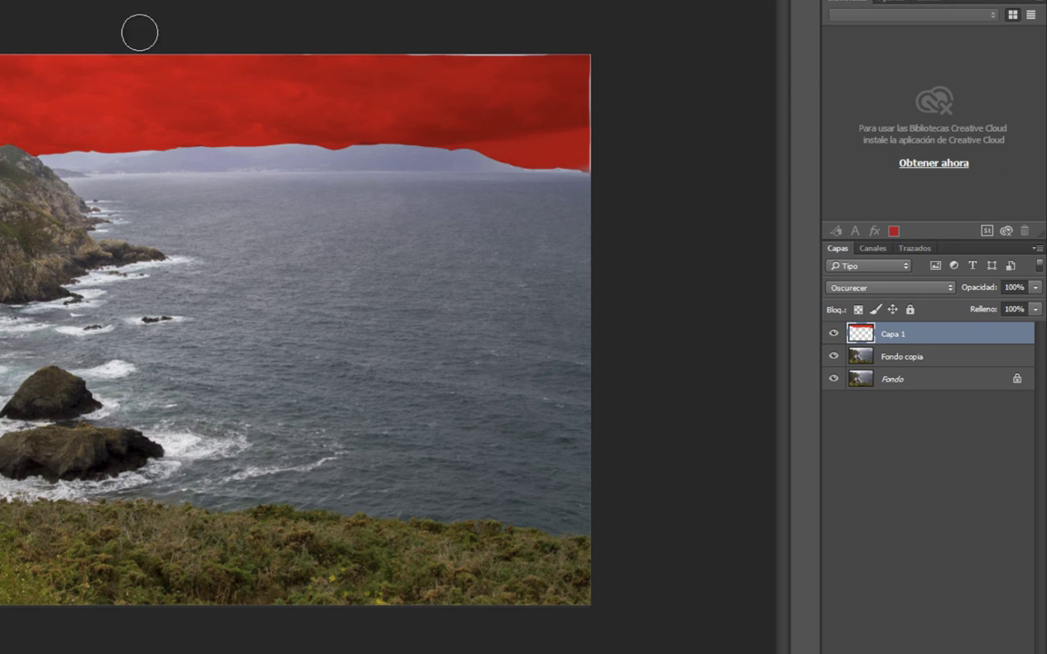
left_click_drag(985, 291, 925, 287)
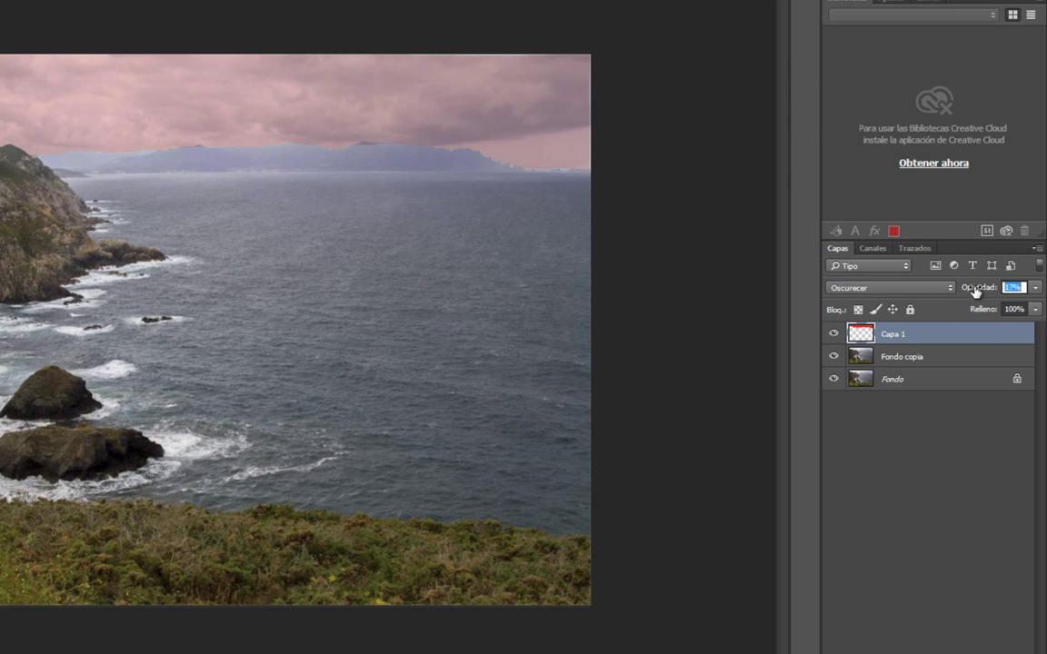
left_click_drag(991, 289, 995, 290)
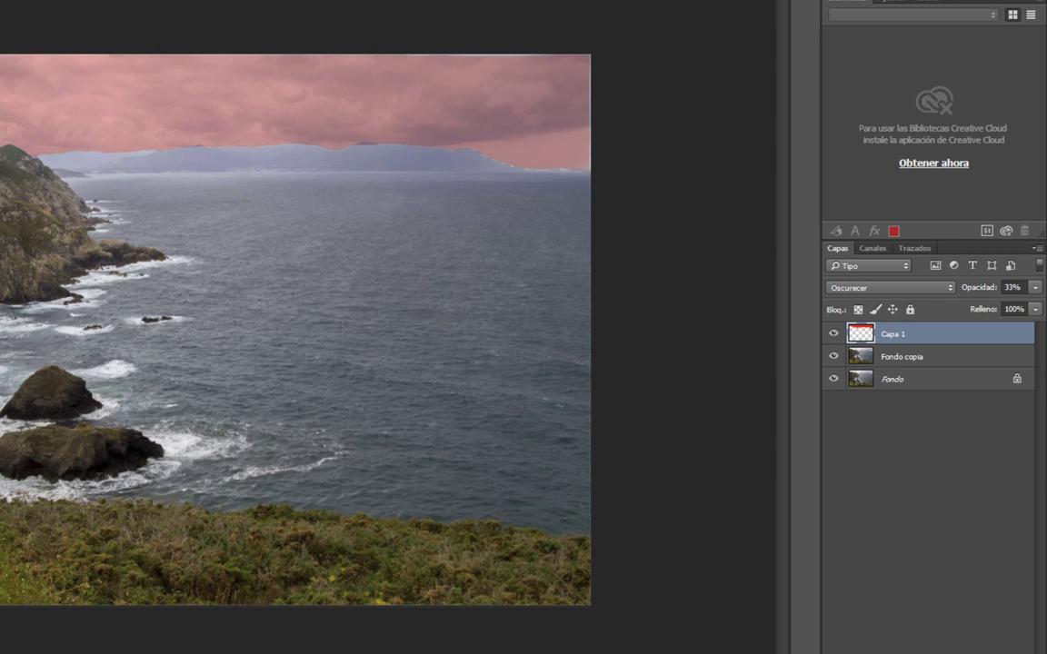
Step: Try Multiplicar at 91% opacity, then the Subexponer color and Trama blend modes
left_click(886, 288)
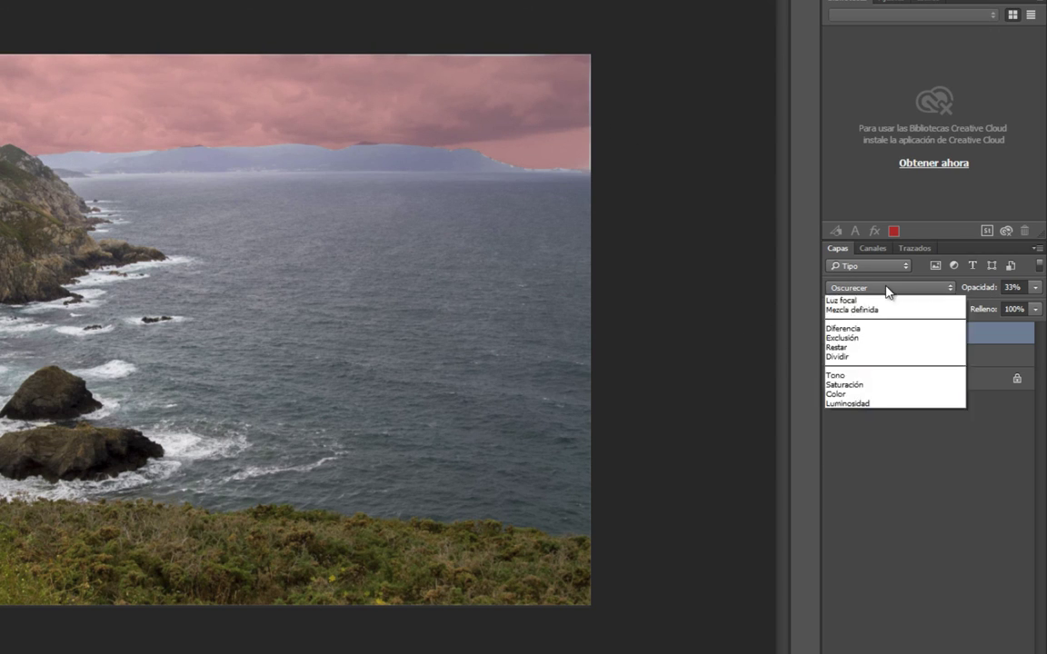
left_click(876, 339)
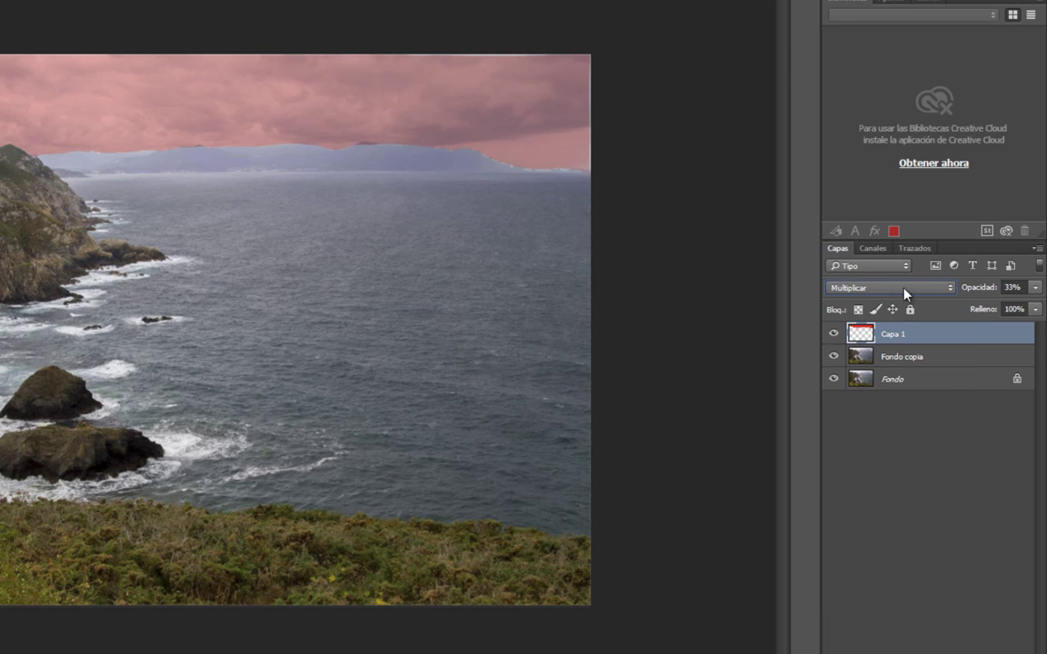
mouse_move(971, 288)
left_mouse_down()
mouse_move(978, 295)
mouse_move(966, 292)
left_mouse_up()
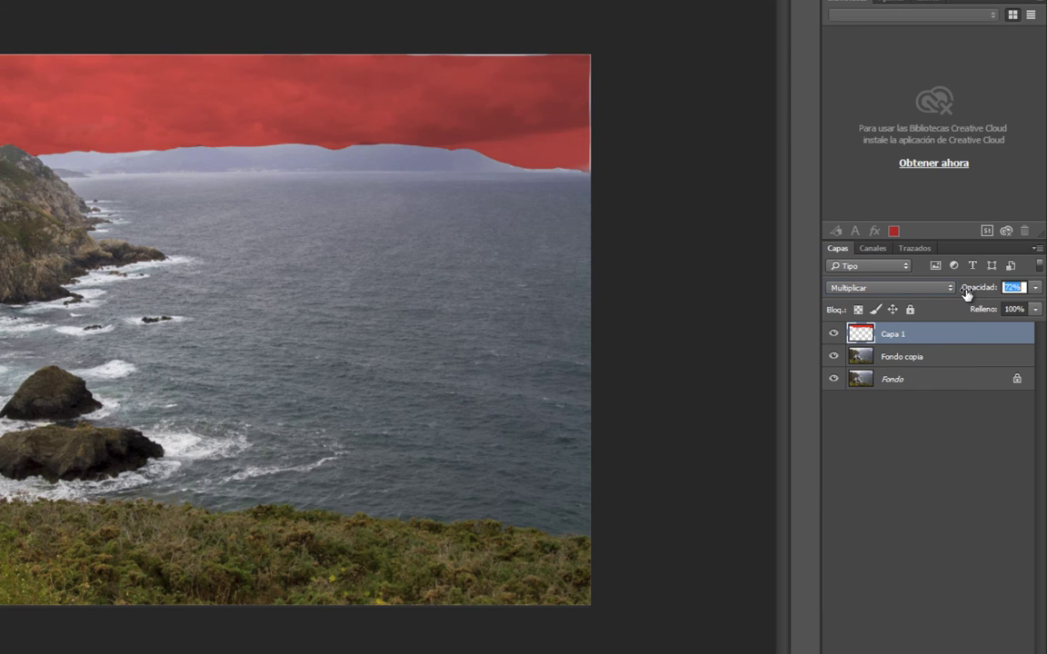
left_click(883, 289)
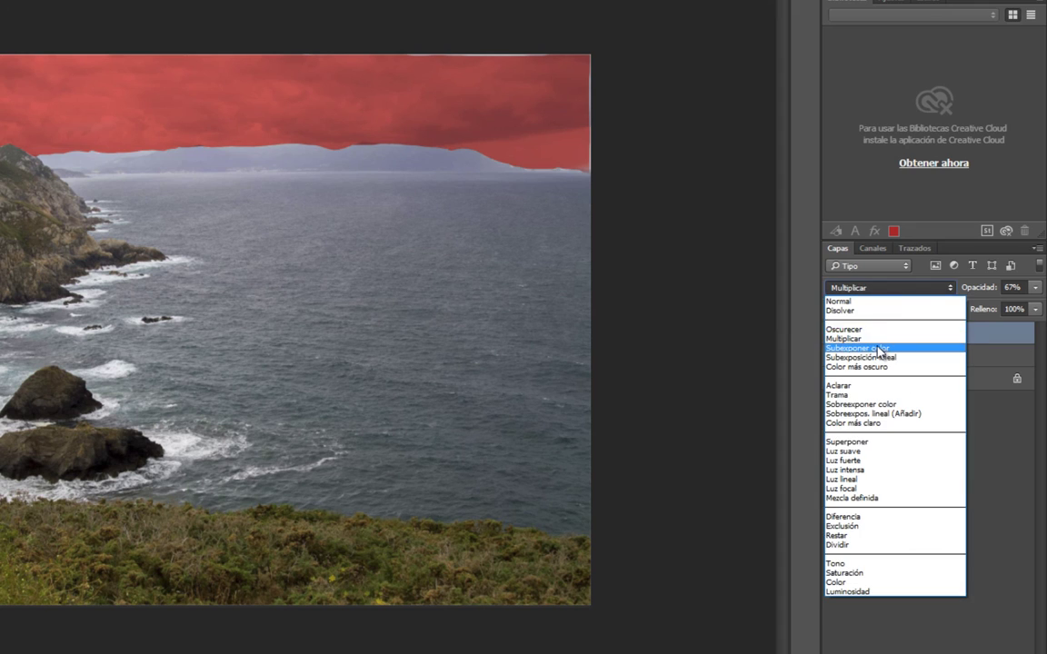
left_click(859, 348)
left_click(888, 289)
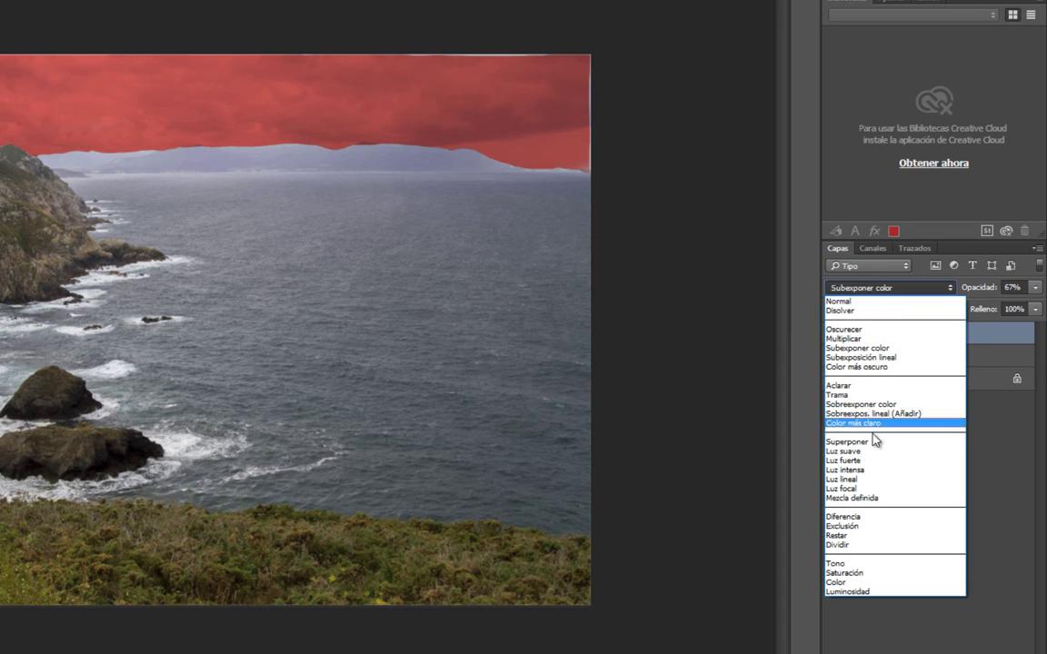
left_click(874, 401)
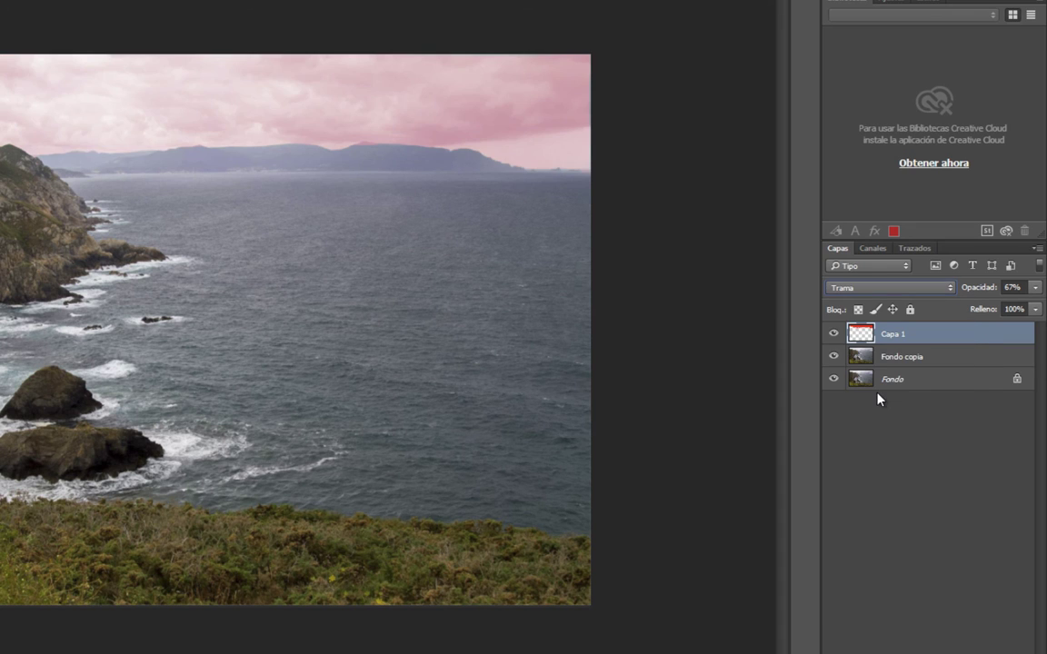
Step: Settle on Superponer blending and bring Capa 1's opacity to 36%
left_click(889, 289)
left_click(889, 447)
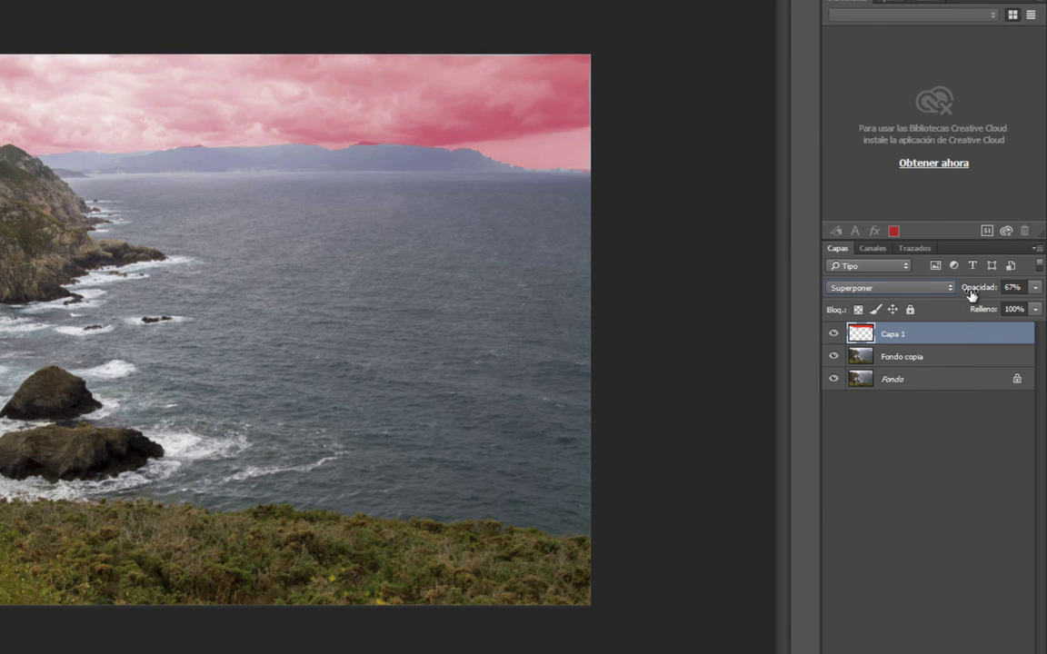
left_click_drag(978, 289, 846, 288)
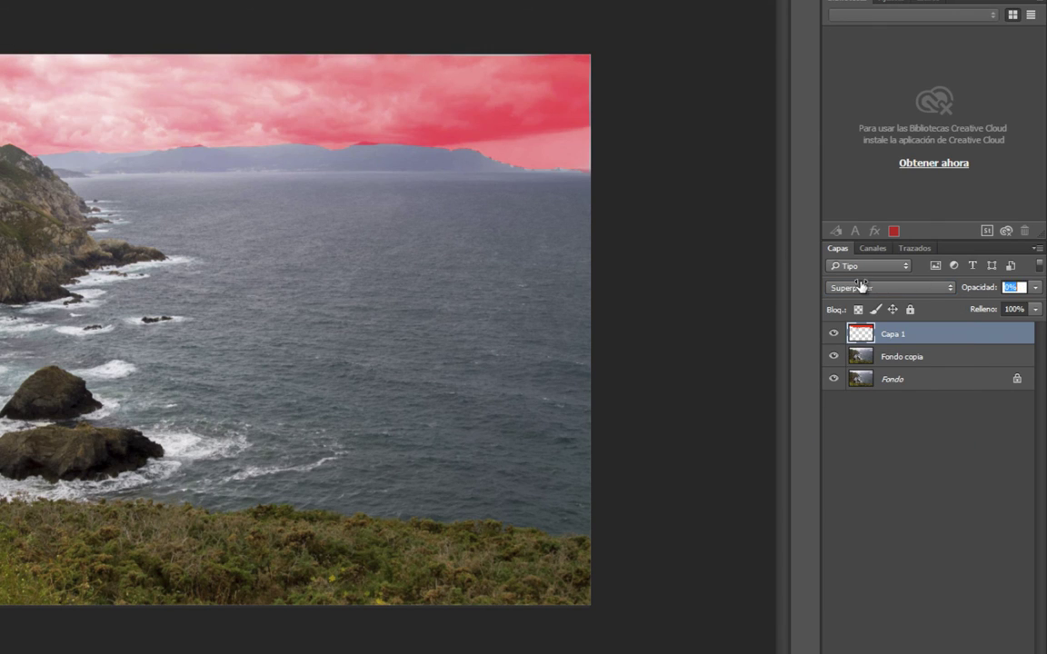
left_click_drag(971, 287, 1009, 289)
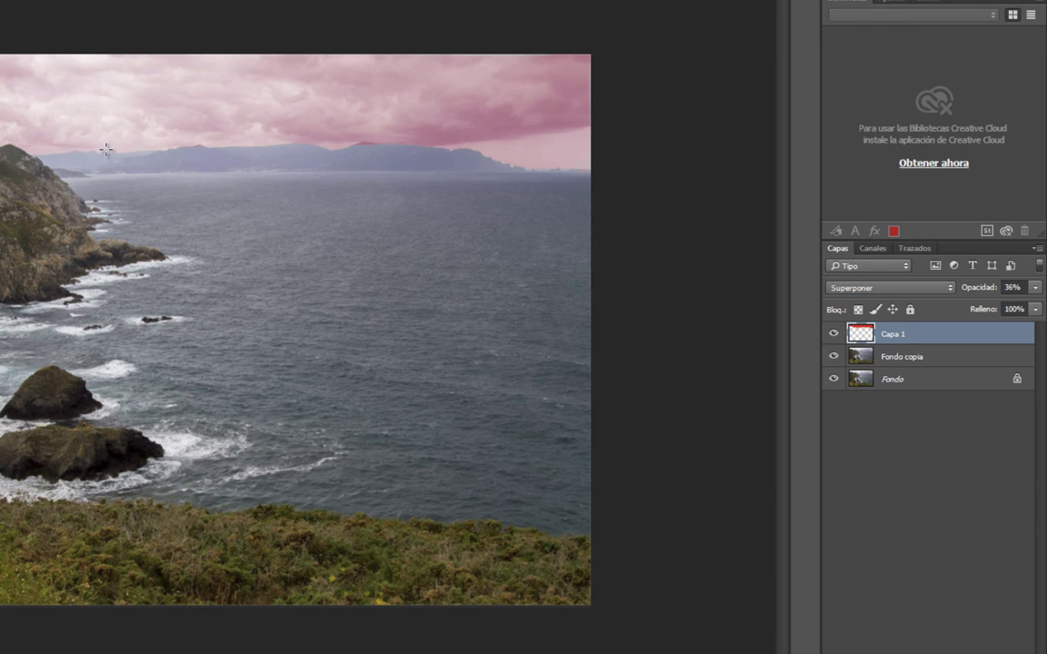
Step: Zoom to the mountain horizon, erase the red from the peaks, and step back two edits
scroll(106, 148, "up", 3)
scroll(107, 148, "up", 2)
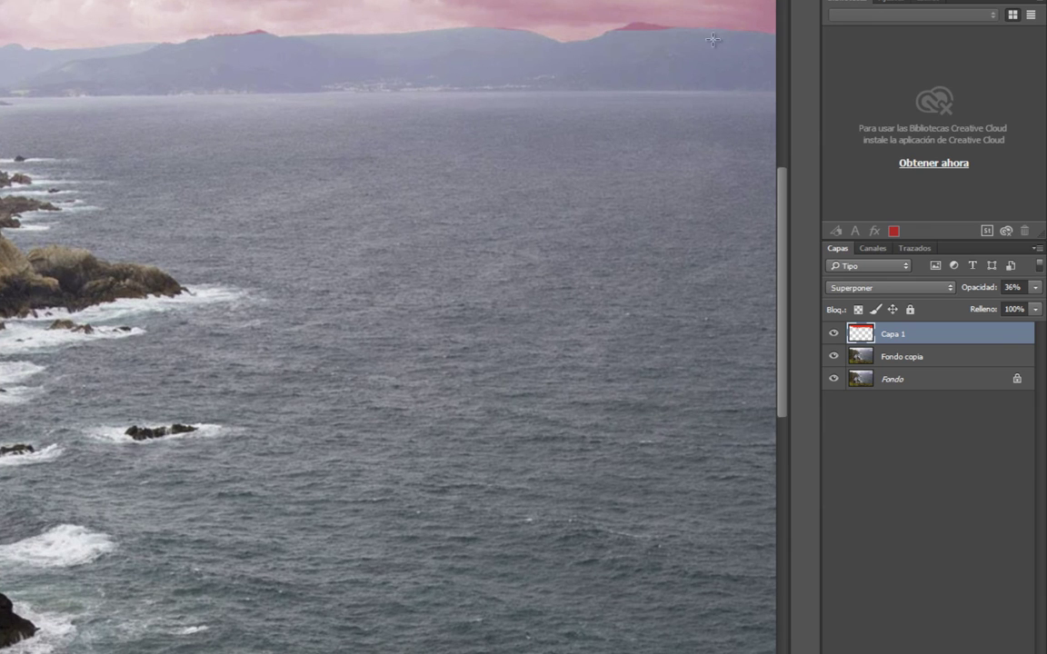
mouse_move(346, 85)
left_mouse_down()
mouse_move(95, 248)
mouse_move(32, 250)
left_mouse_up()
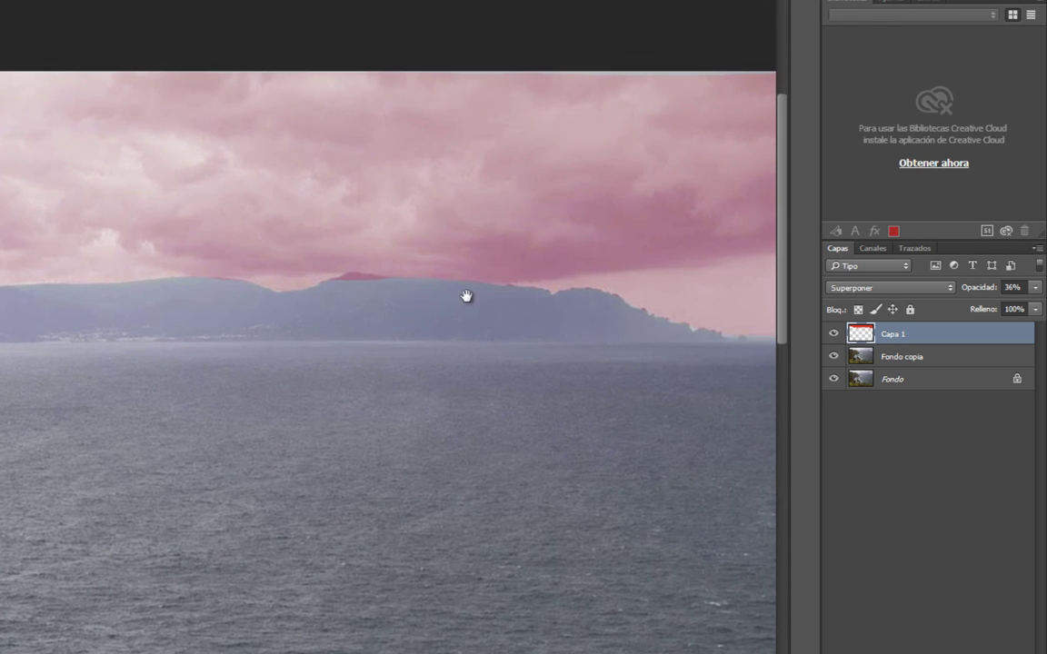
left_click_drag(248, 412, 230, 344)
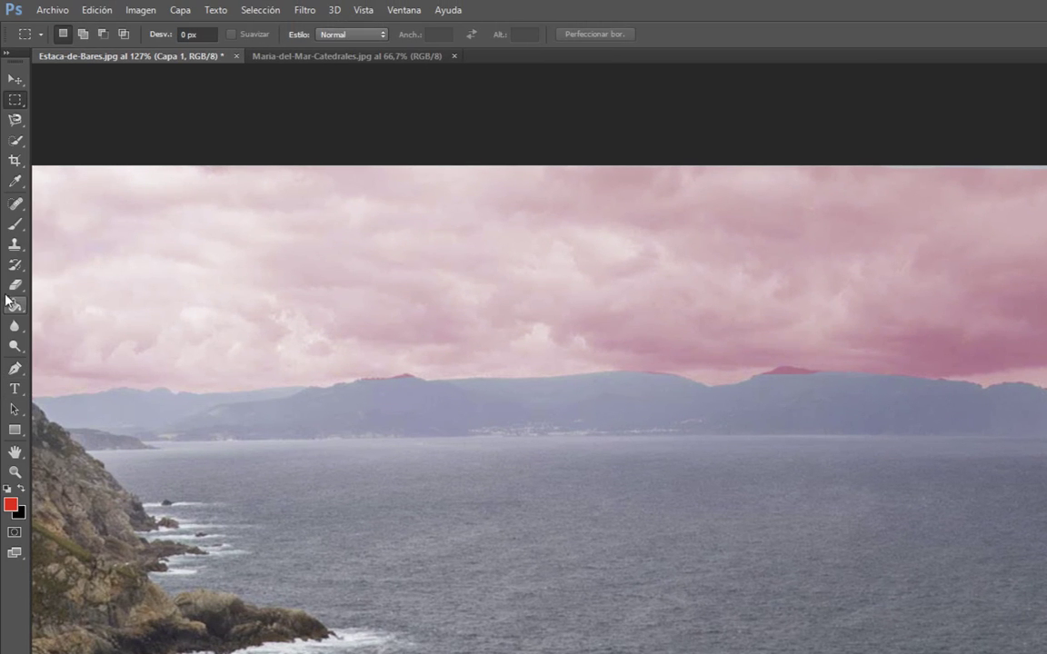
left_click(14, 286)
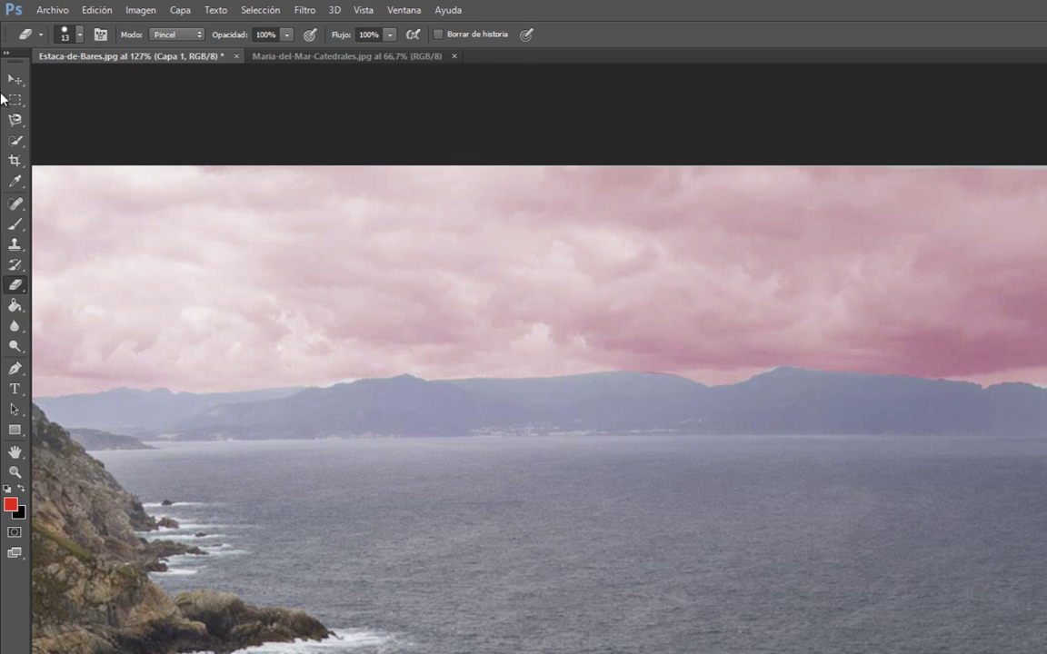
left_click(83, 14)
left_click(99, 63)
Step: Bring up the Maria-del-Mar-Catedrales beach photo and start a Magnetic Lasso trace around her hair
left_click(318, 57)
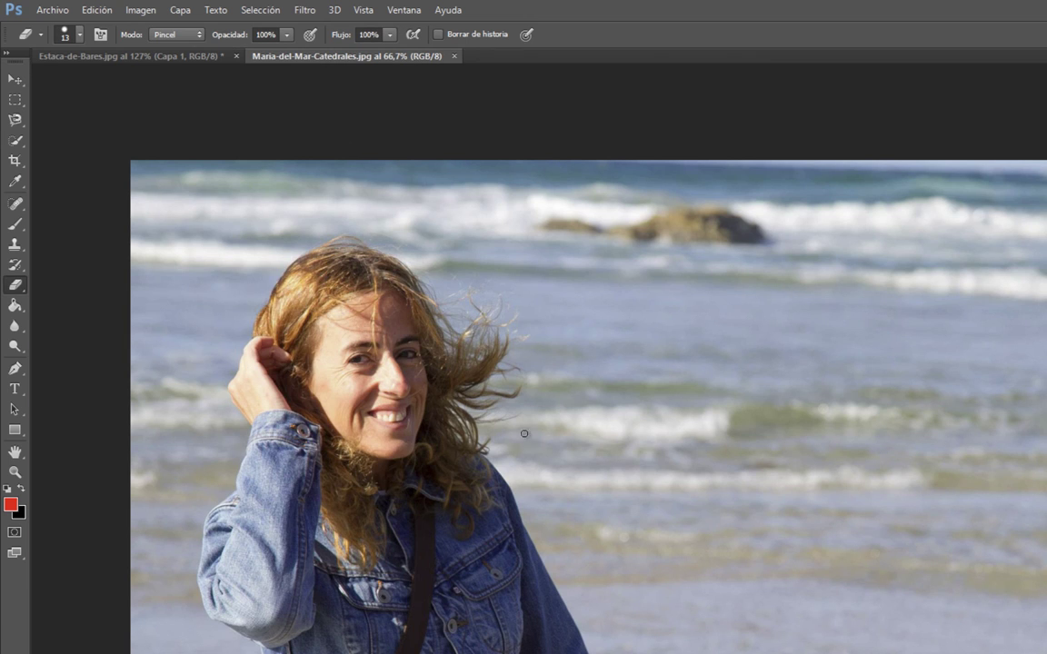
left_click(135, 56)
scroll(677, 531, "down", 1)
scroll(677, 532, "down", 3)
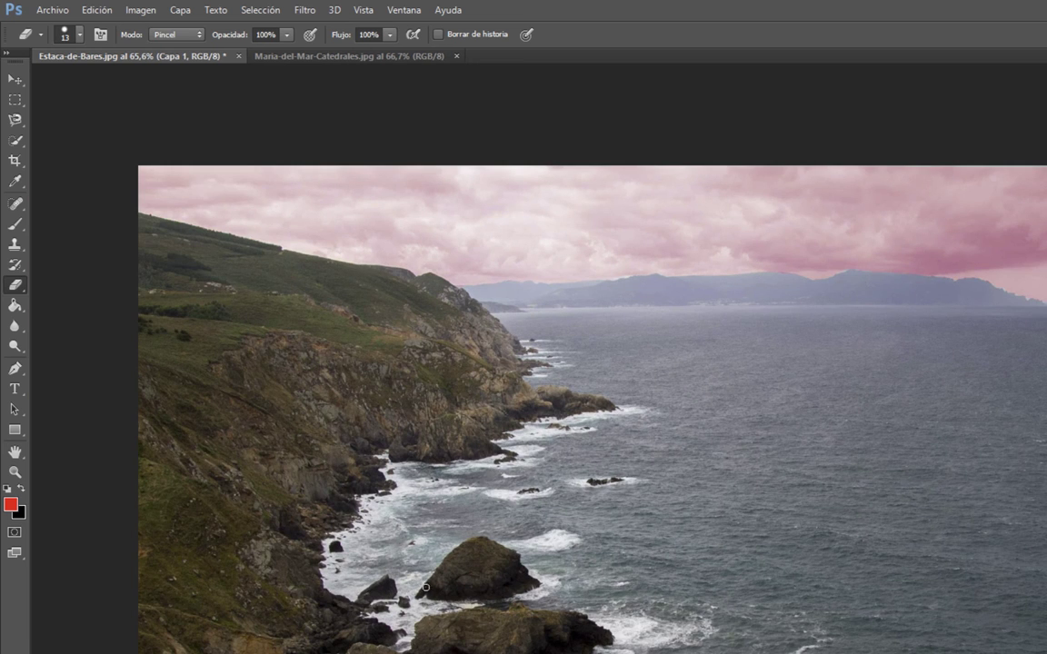
left_click(333, 57)
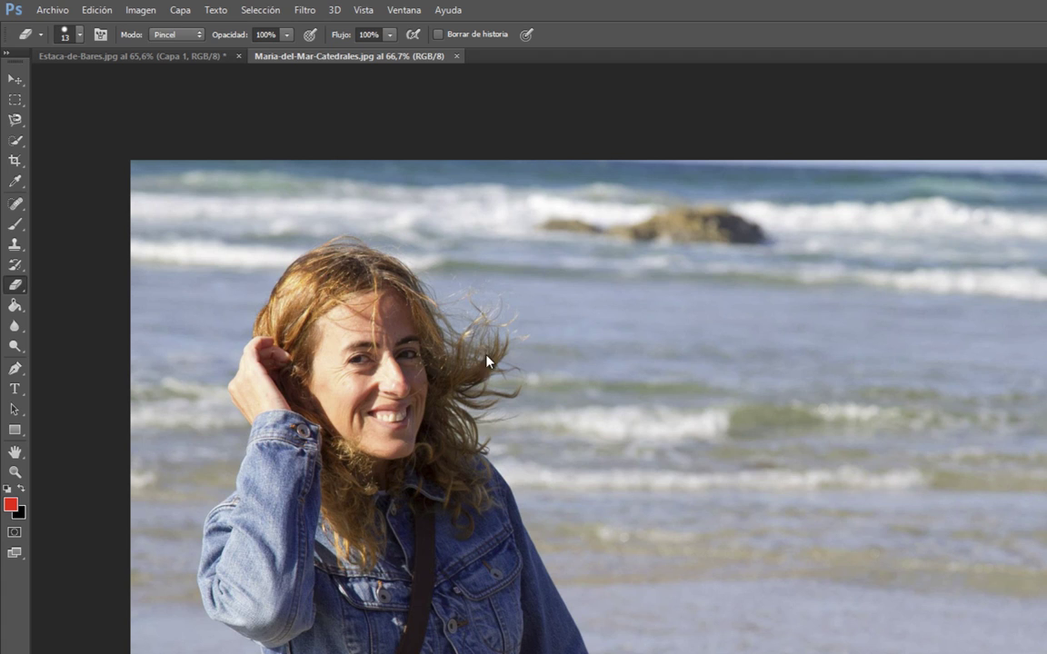
left_click(15, 119)
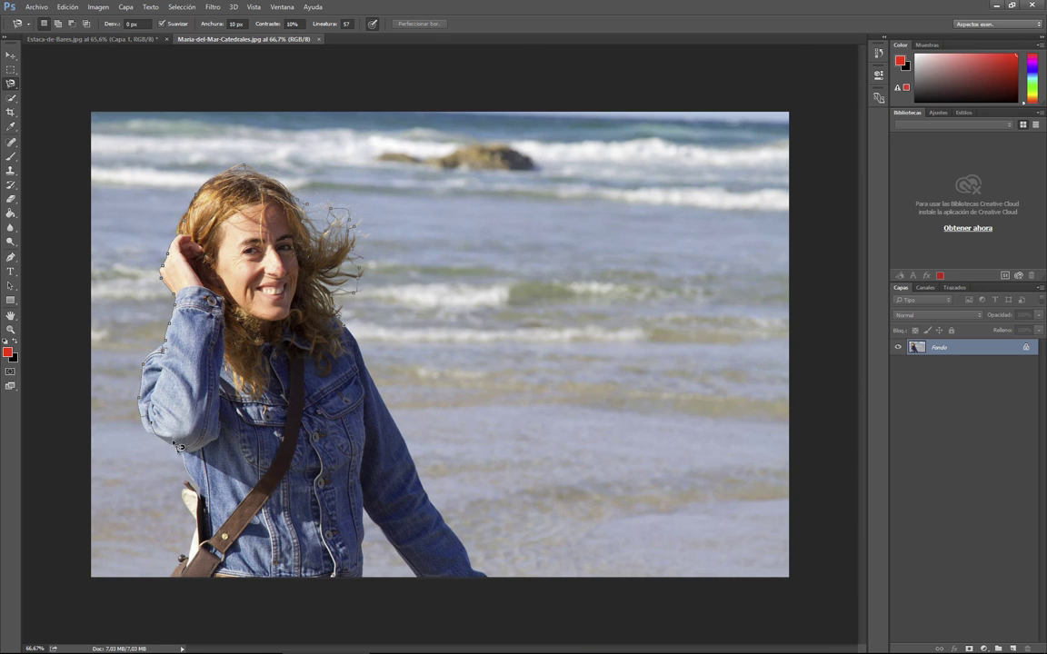
Step: Close the rough lasso trace, clear it, and choose the Quick Selection tool
double_click(280, 435)
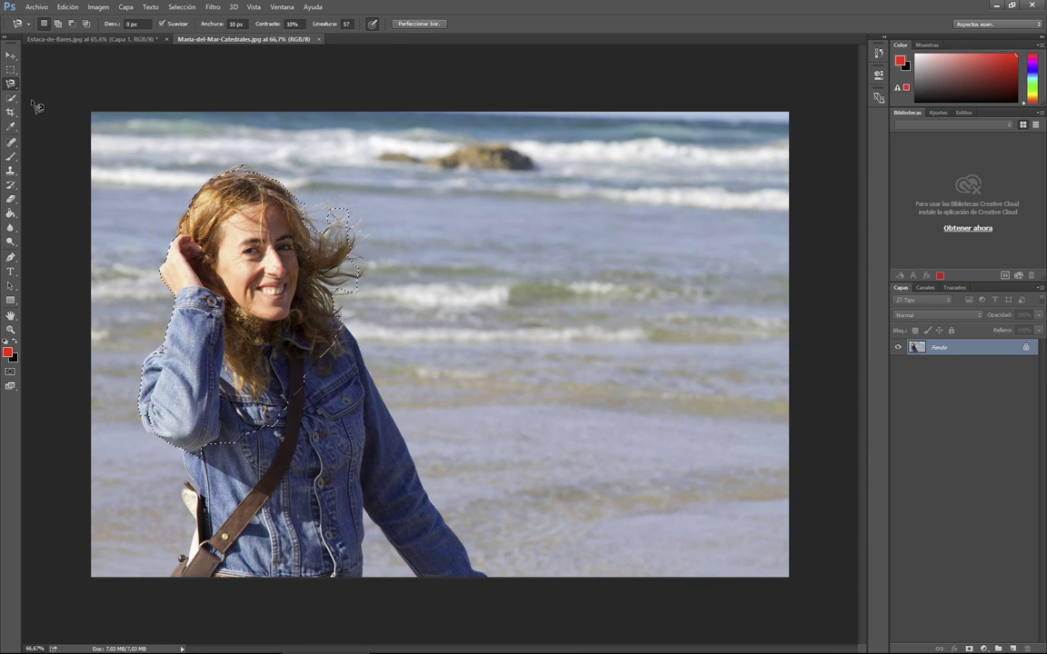
key("m")
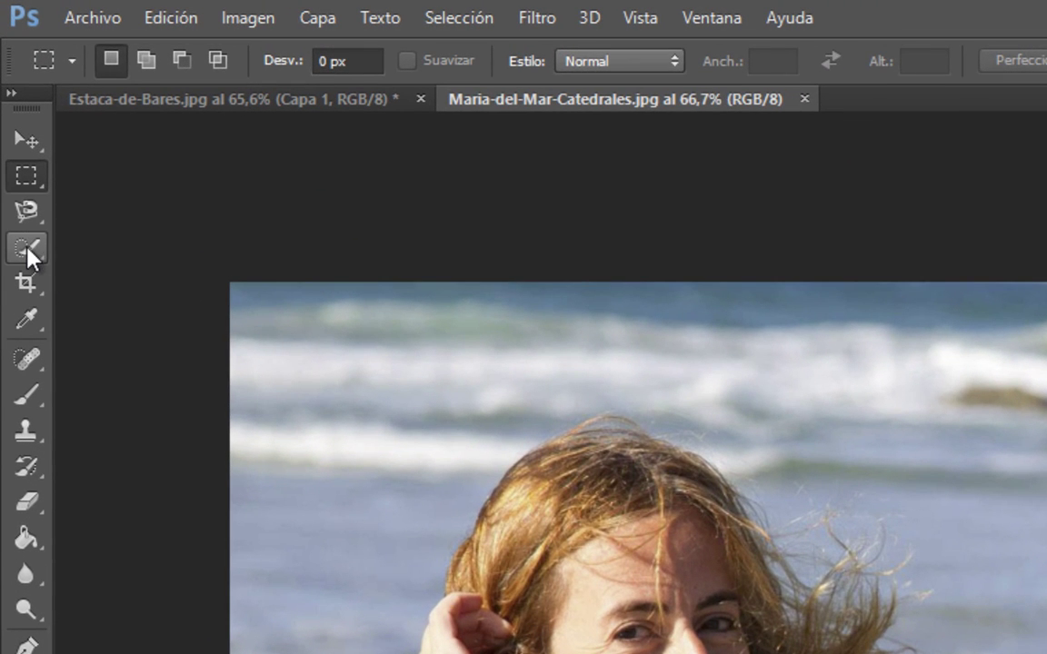
left_click(27, 248)
right_click(30, 251)
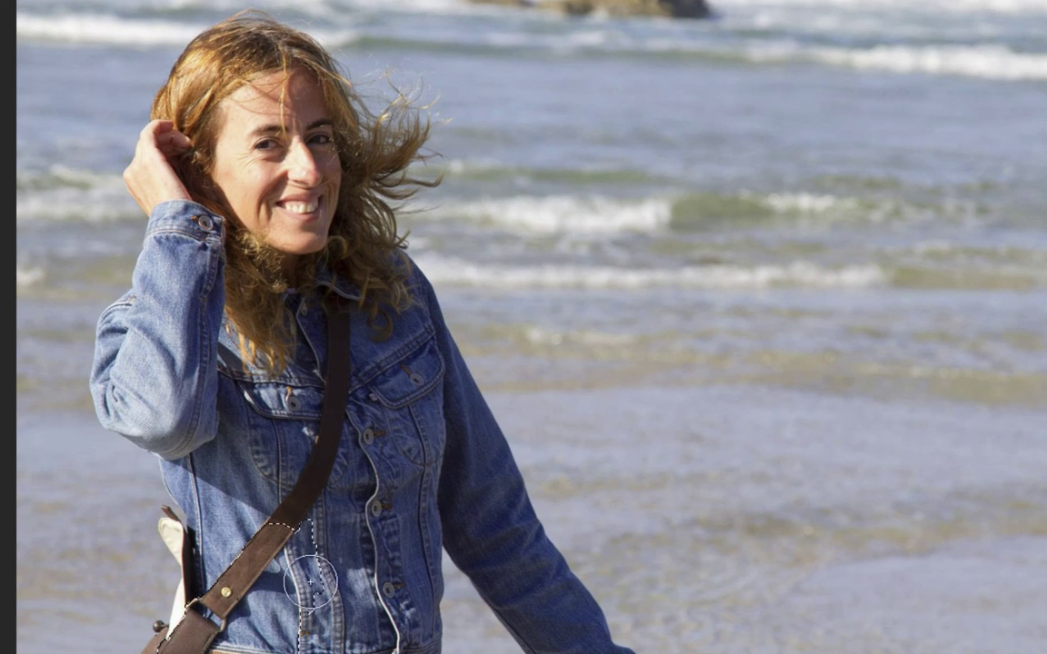
Step: Quick-select the woman's denim jacket, hair, sleeve and bag, zooming in to check
mouse_move(305, 542)
left_mouse_down()
mouse_move(388, 483)
mouse_move(453, 494)
left_mouse_up()
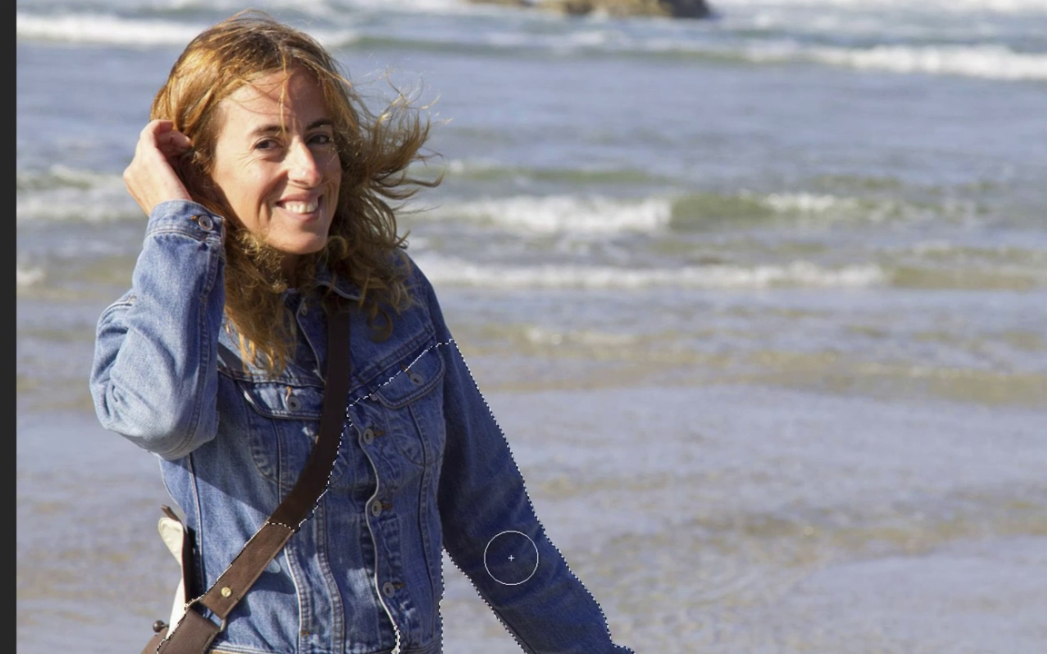
mouse_move(511, 557)
left_mouse_down()
mouse_move(357, 307)
mouse_move(273, 272)
mouse_move(225, 450)
mouse_move(191, 445)
mouse_move(183, 459)
mouse_move(202, 506)
mouse_move(212, 599)
mouse_move(171, 362)
mouse_move(146, 338)
mouse_move(116, 341)
mouse_move(130, 349)
mouse_move(171, 259)
mouse_move(164, 193)
mouse_move(202, 139)
mouse_move(205, 78)
mouse_move(200, 99)
mouse_move(168, 109)
mouse_move(248, 64)
mouse_move(218, 44)
mouse_move(186, 73)
mouse_move(270, 73)
mouse_move(273, 154)
mouse_move(355, 141)
mouse_move(400, 176)
mouse_move(363, 168)
mouse_move(359, 182)
mouse_move(372, 191)
mouse_move(405, 98)
mouse_move(400, 55)
mouse_move(273, 27)
mouse_move(437, 15)
left_mouse_up()
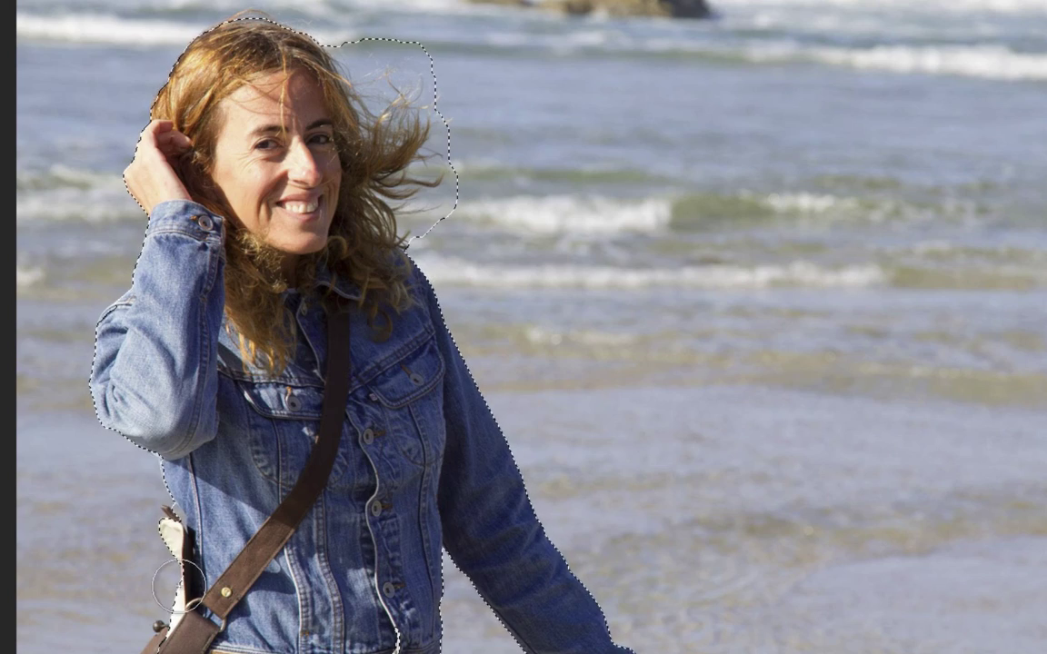
scroll(182, 573, "up", 3)
scroll(195, 559, "up", 3)
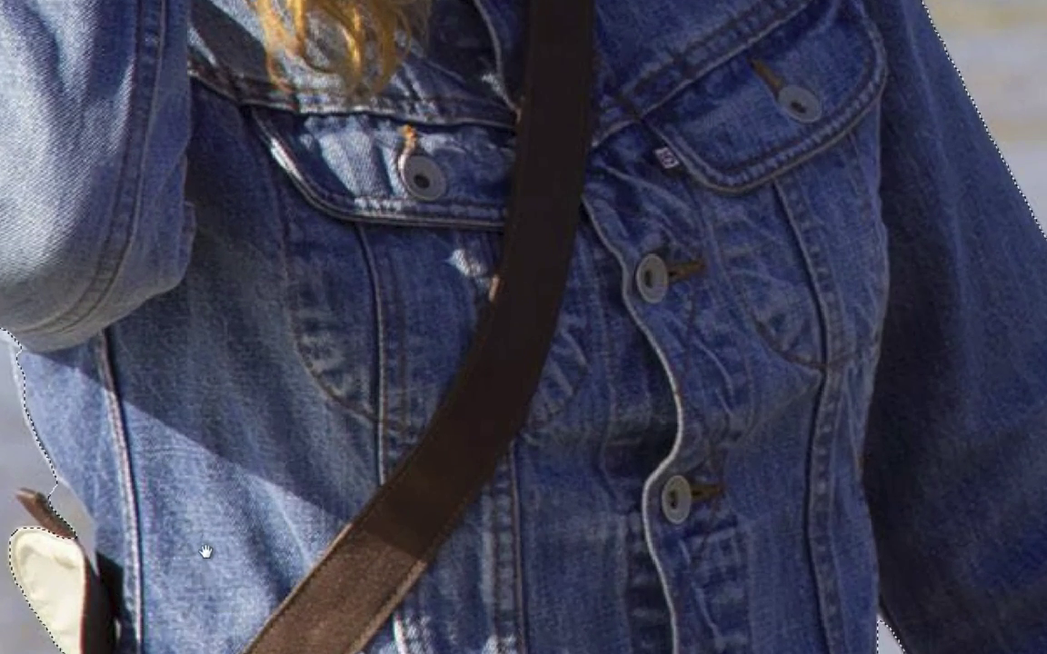
left_click_drag(206, 552, 536, 168)
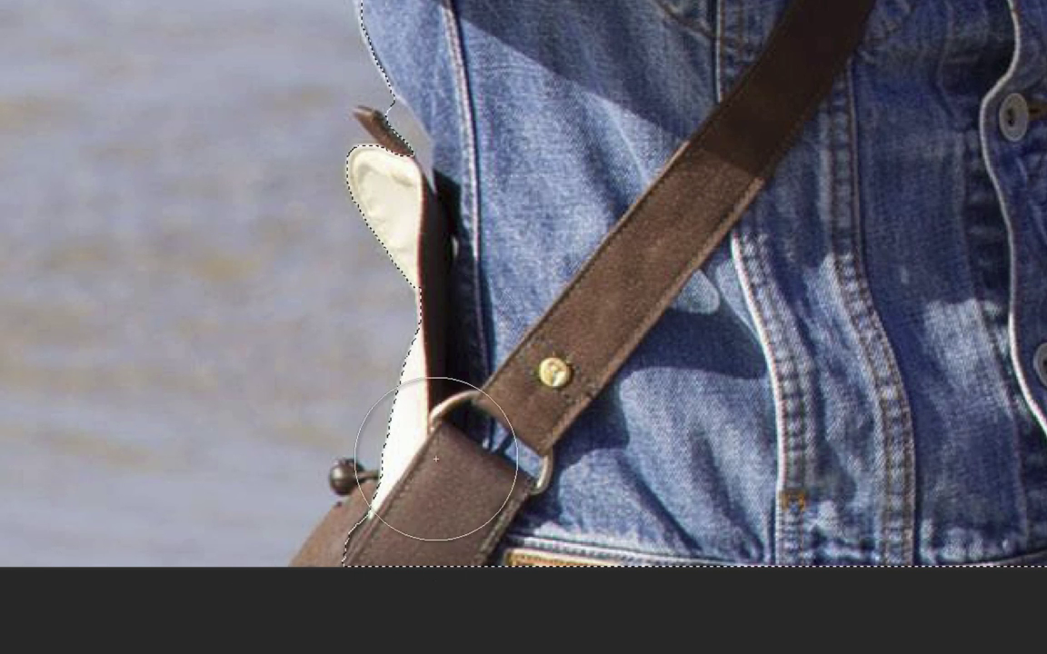
scroll(436, 459, "up", 5)
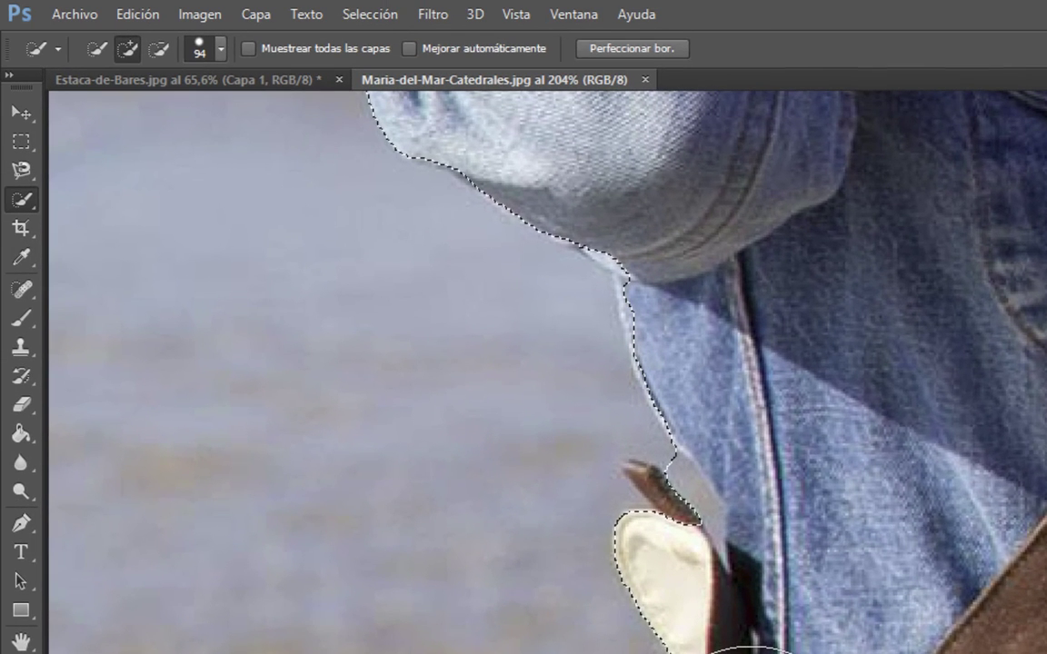
right_click(21, 199)
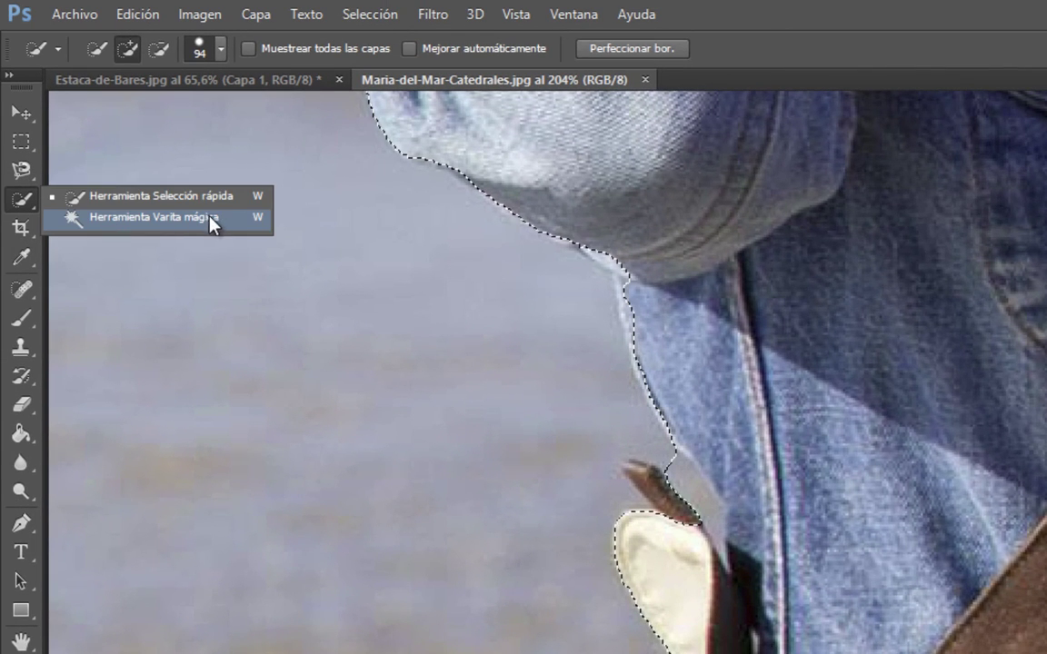
Step: Try the Magic Wand on the brown stick, then step back to the jacket selection
left_click(145, 221)
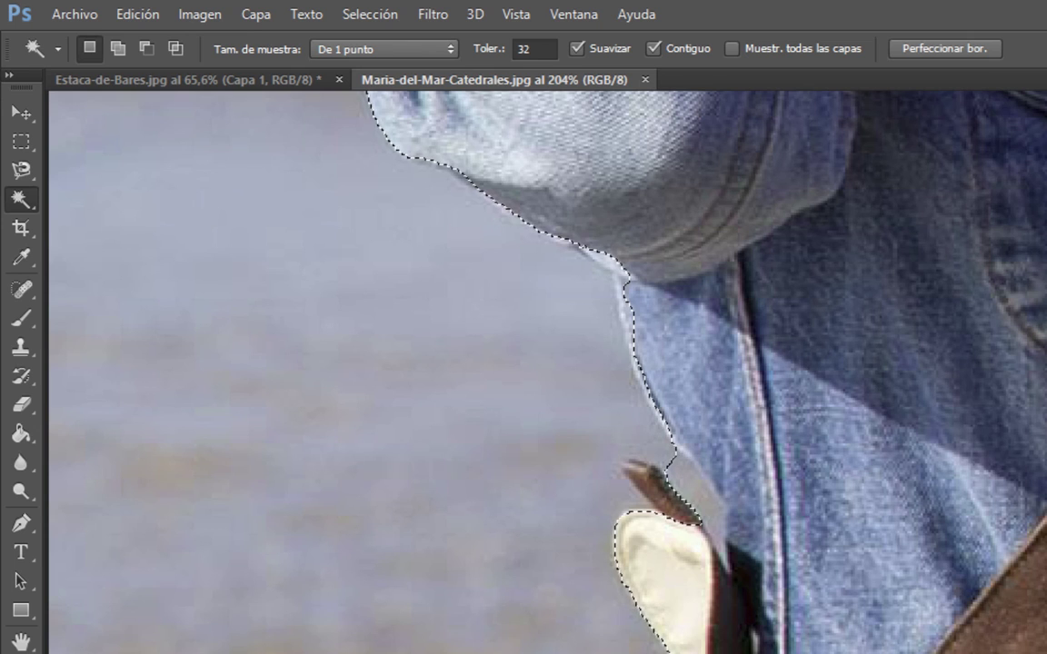
left_click(650, 499)
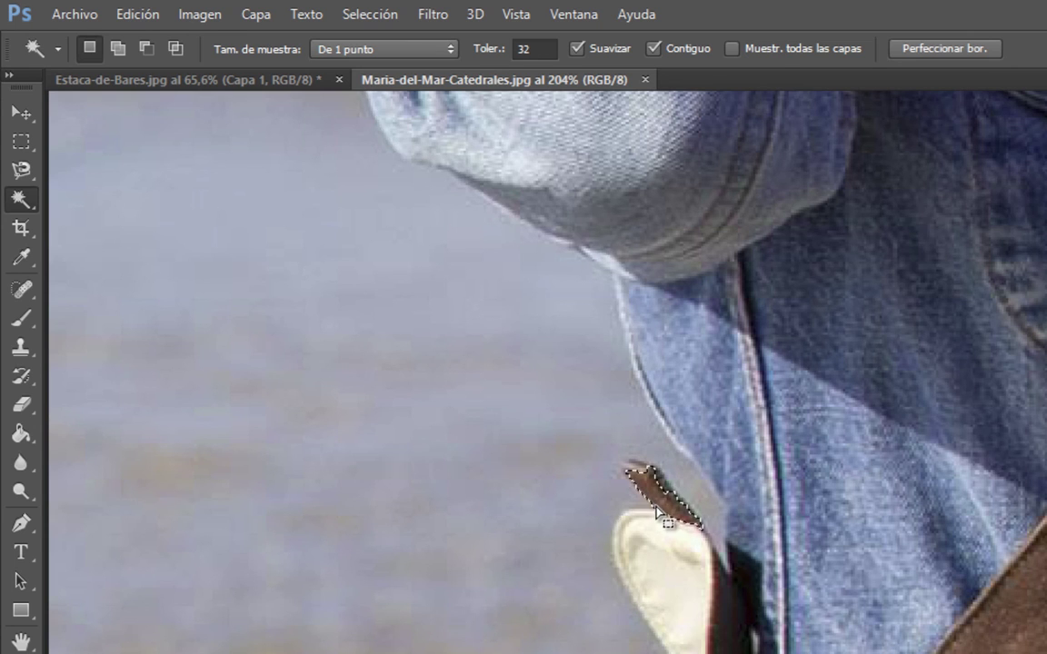
left_click(134, 15)
left_click(127, 81)
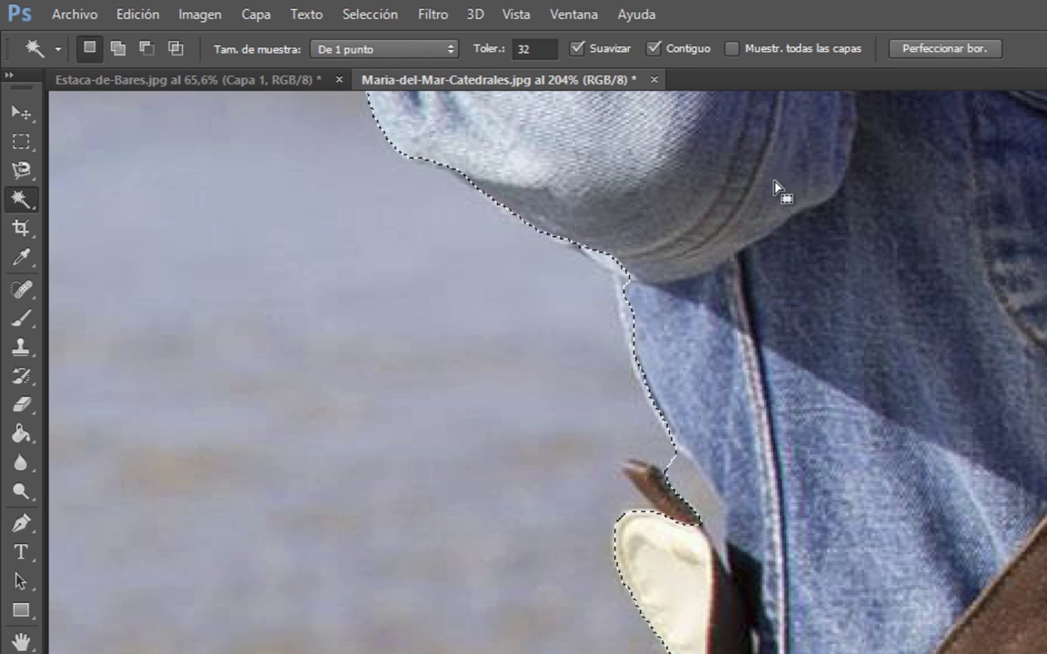
Step: Shift-add the brown stick to the selection and undo an accidental sky addition
key("shift")
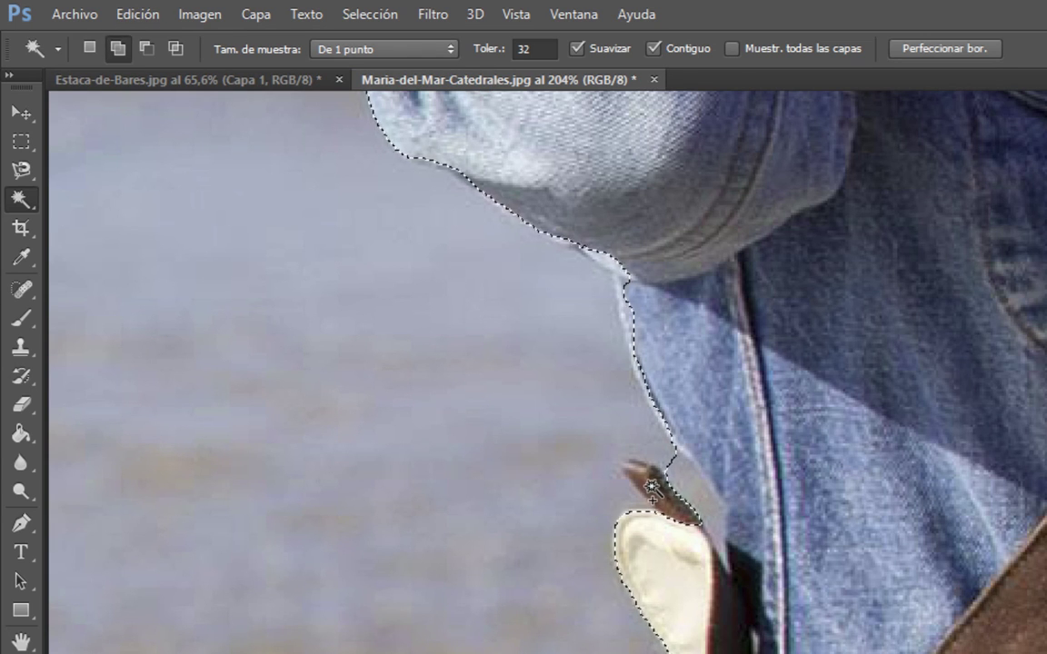
left_click(651, 488, "shift")
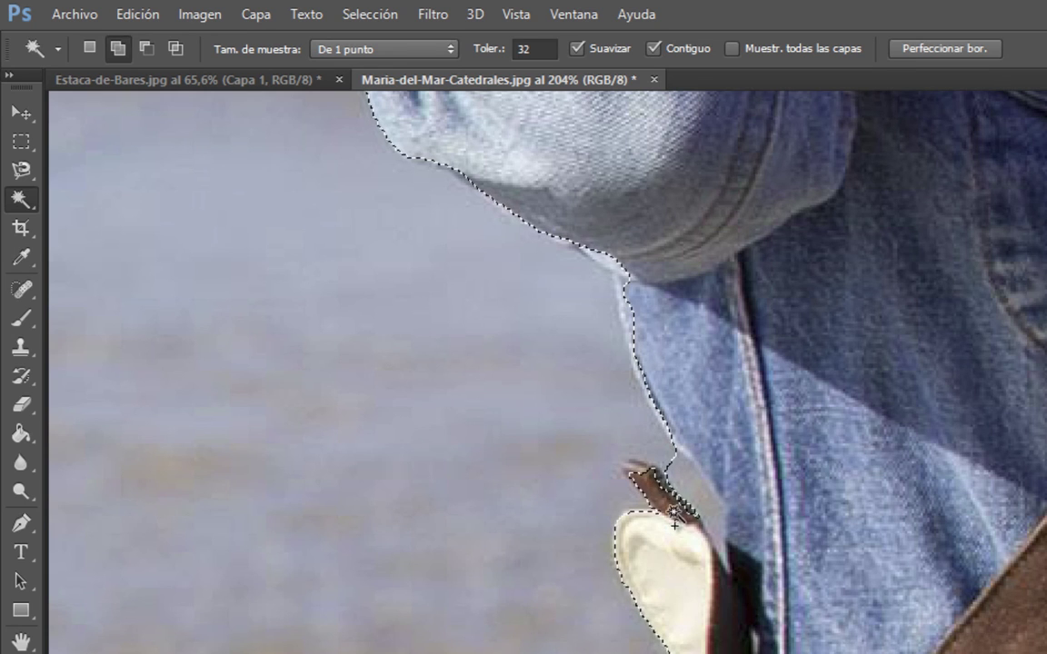
left_click(639, 474)
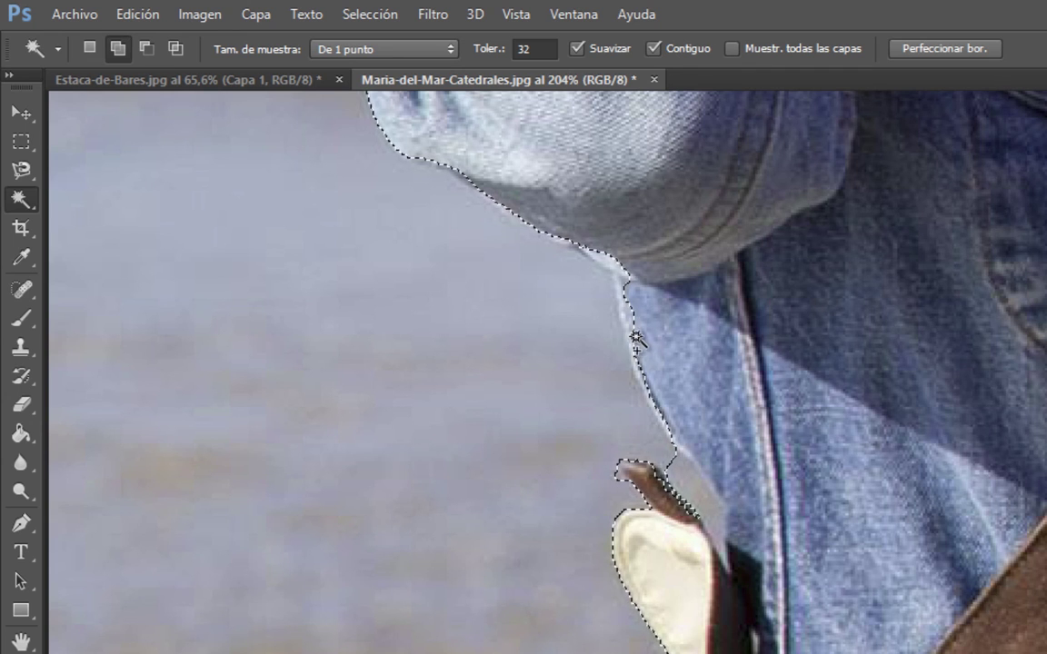
left_click(627, 285)
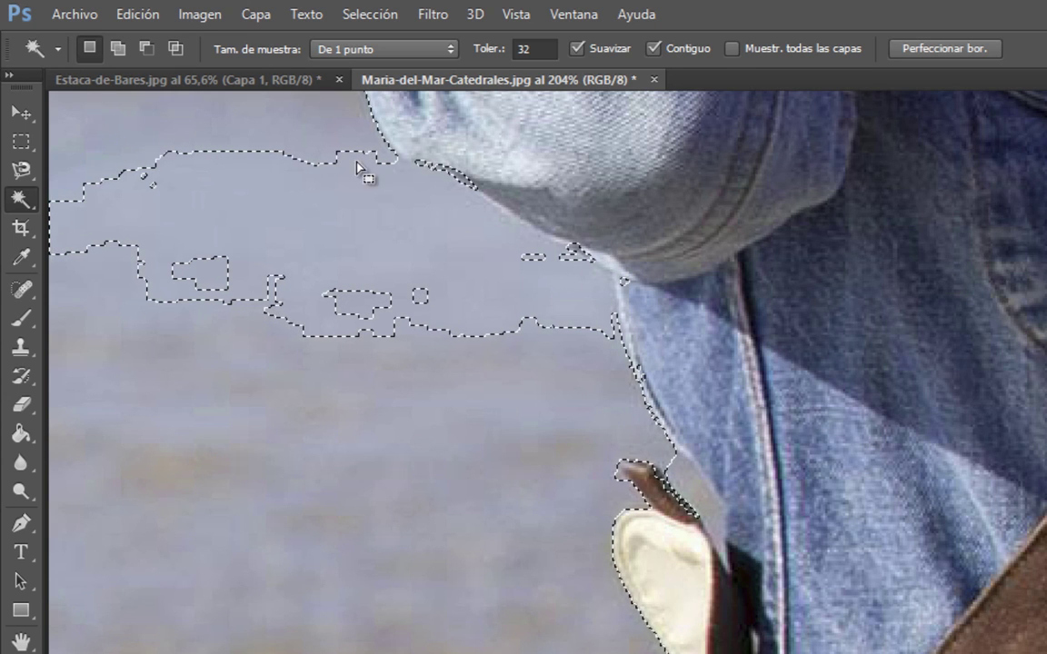
left_click(199, 14)
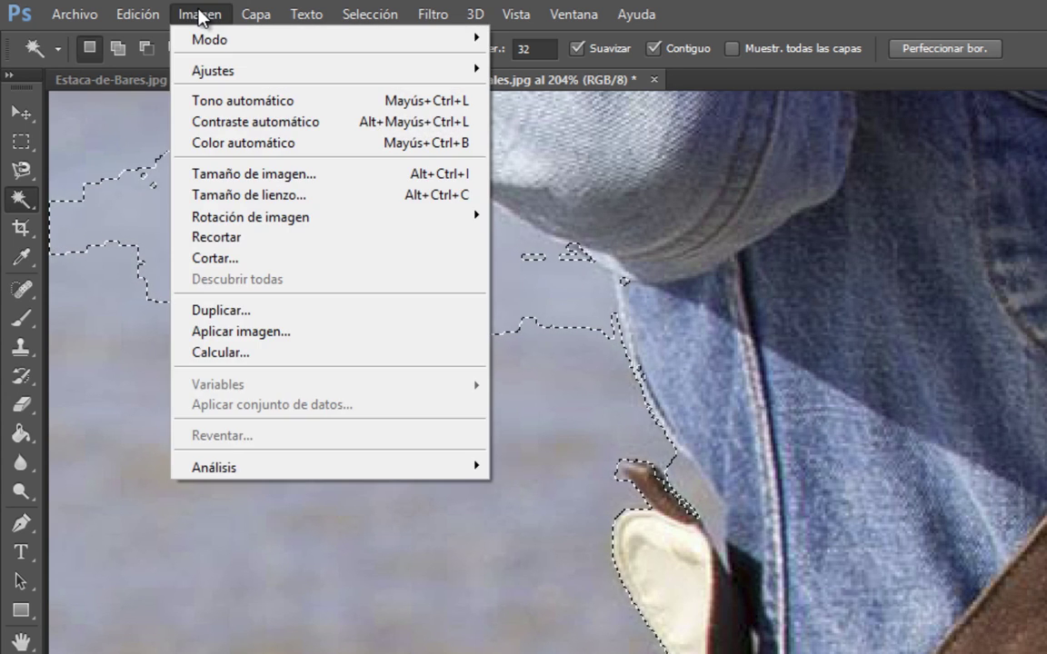
left_click(210, 77)
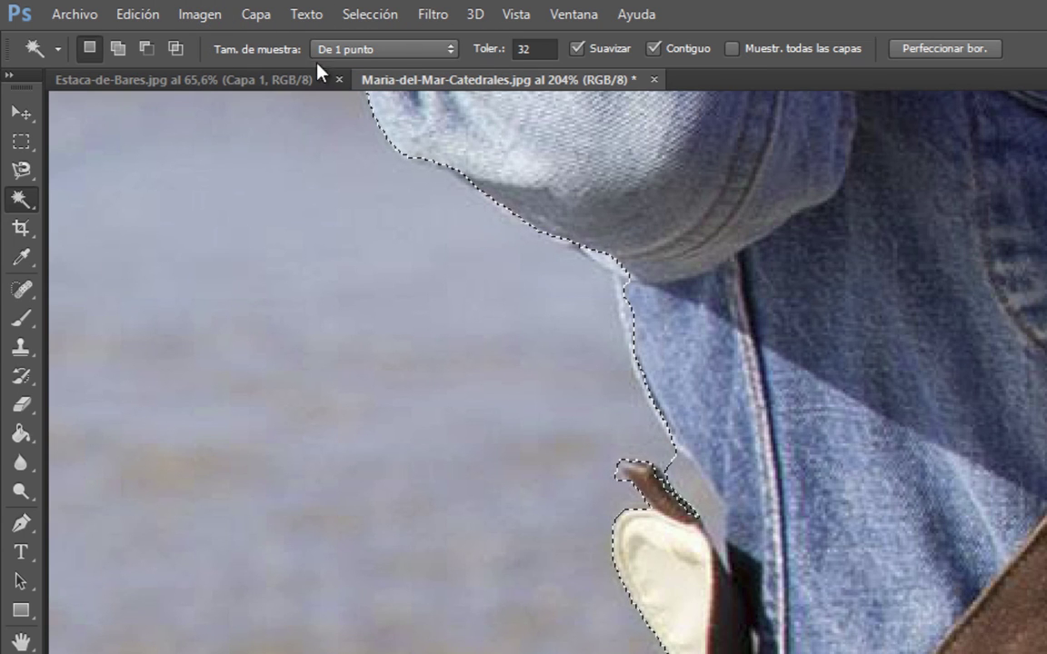
Step: Set Magic Wand tolerance to 7 and add the denim edge strip, declining Sticky Keys
left_click_drag(491, 52, 486, 52)
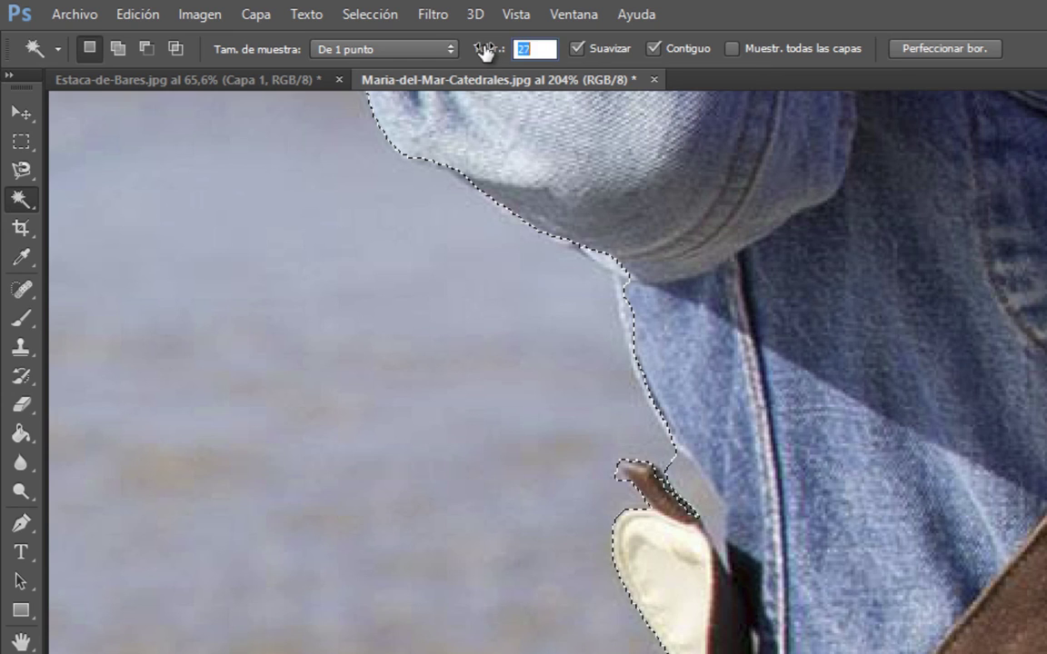
type("7")
key("shift")
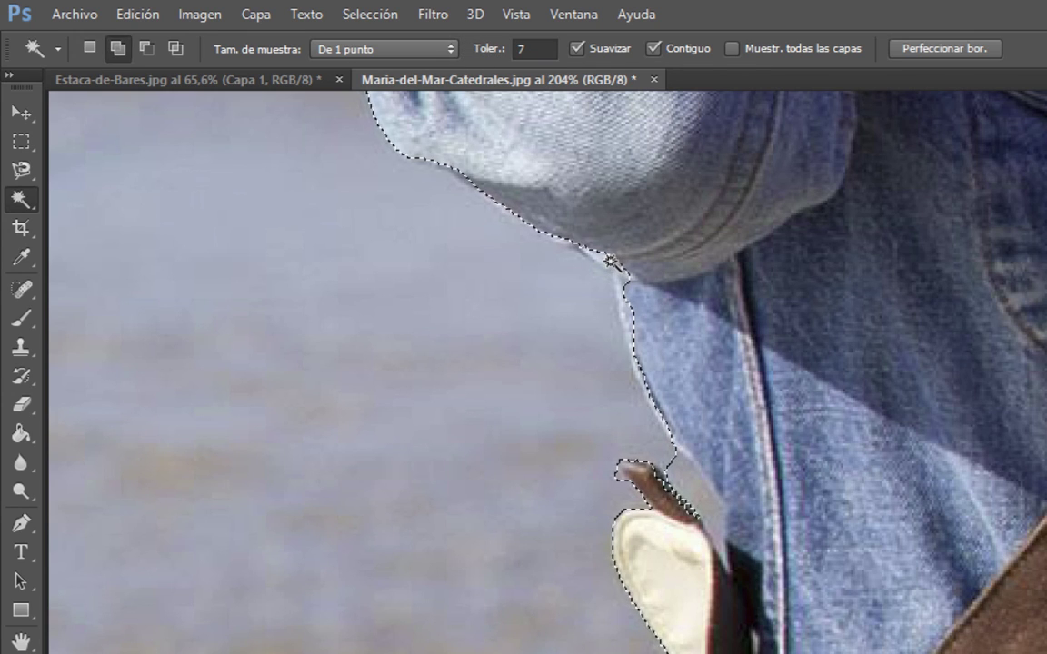
key("shift")
key("shift")
key("shift")
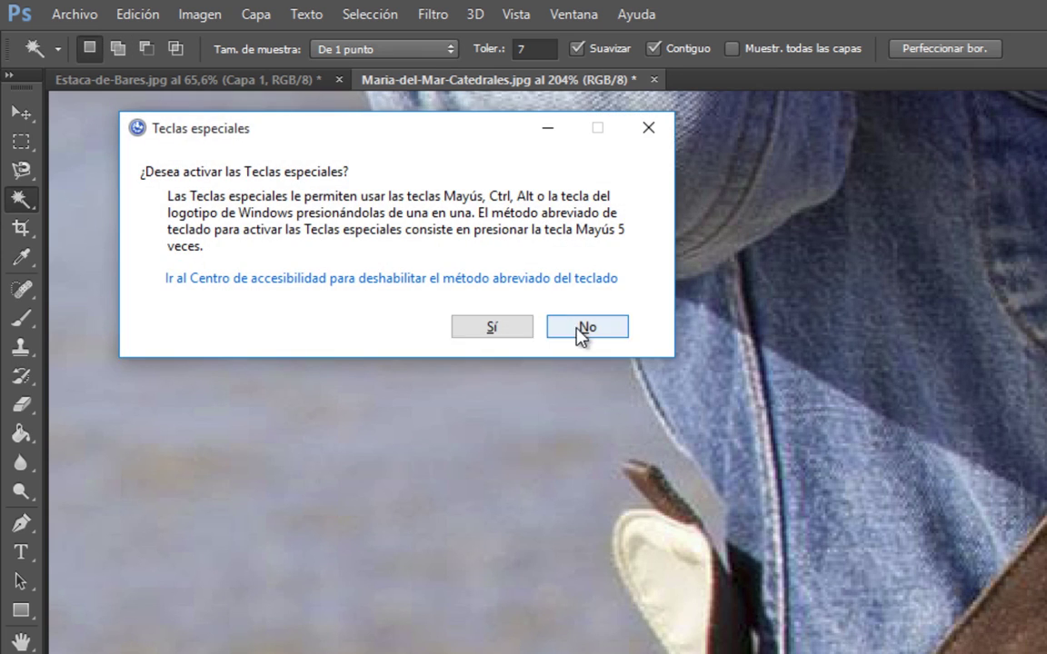
left_click(582, 328)
left_click(600, 259)
key("shift")
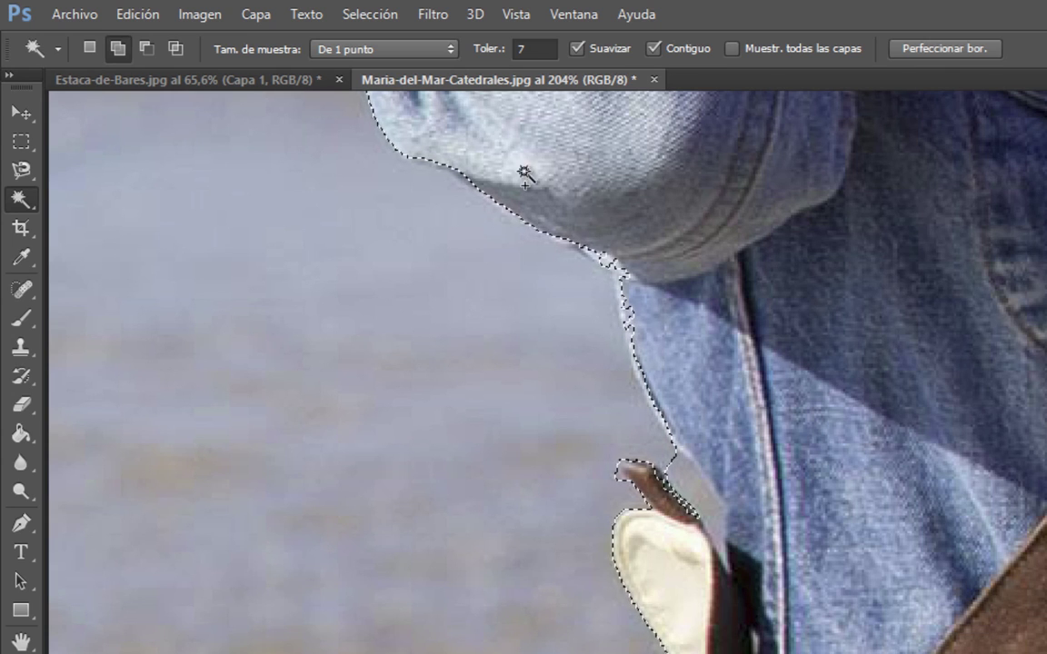
left_click_drag(489, 50, 500, 53)
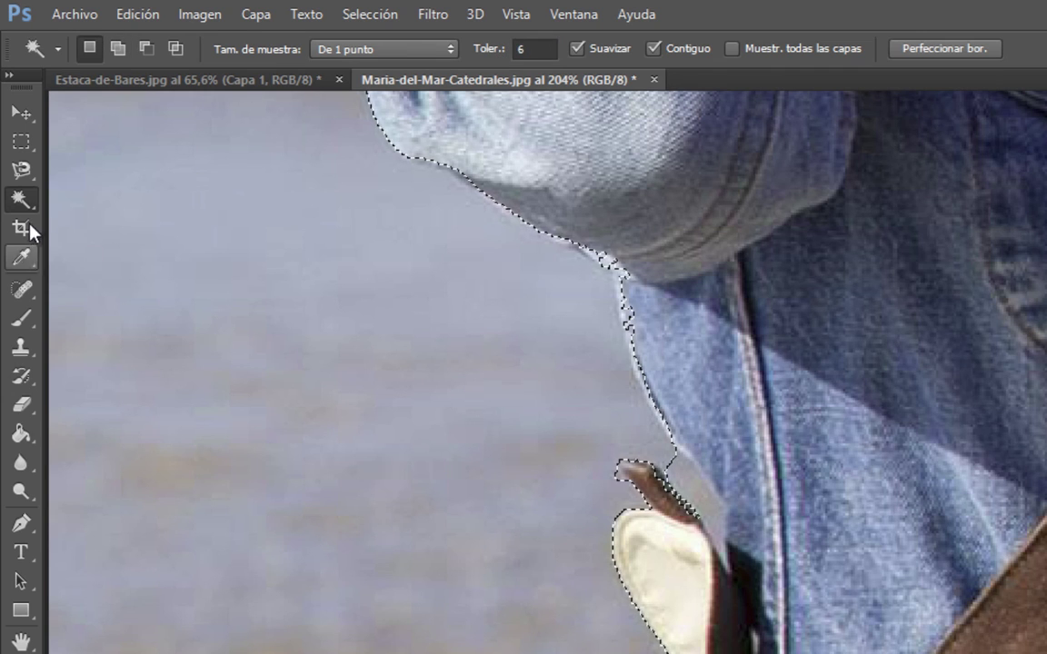
left_click_drag(30, 200, 117, 195)
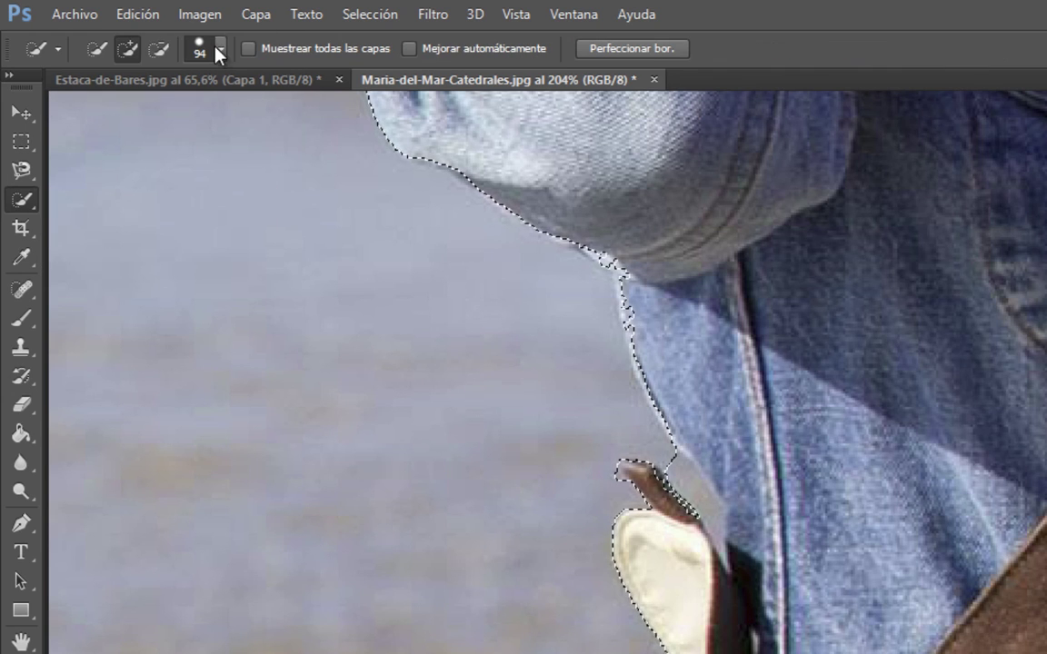
Step: Shrink the Quick Selection brush to 5 px and subtract the grey gap beside the strap
left_click(216, 51)
left_click_drag(145, 91, 57, 90)
key("Return")
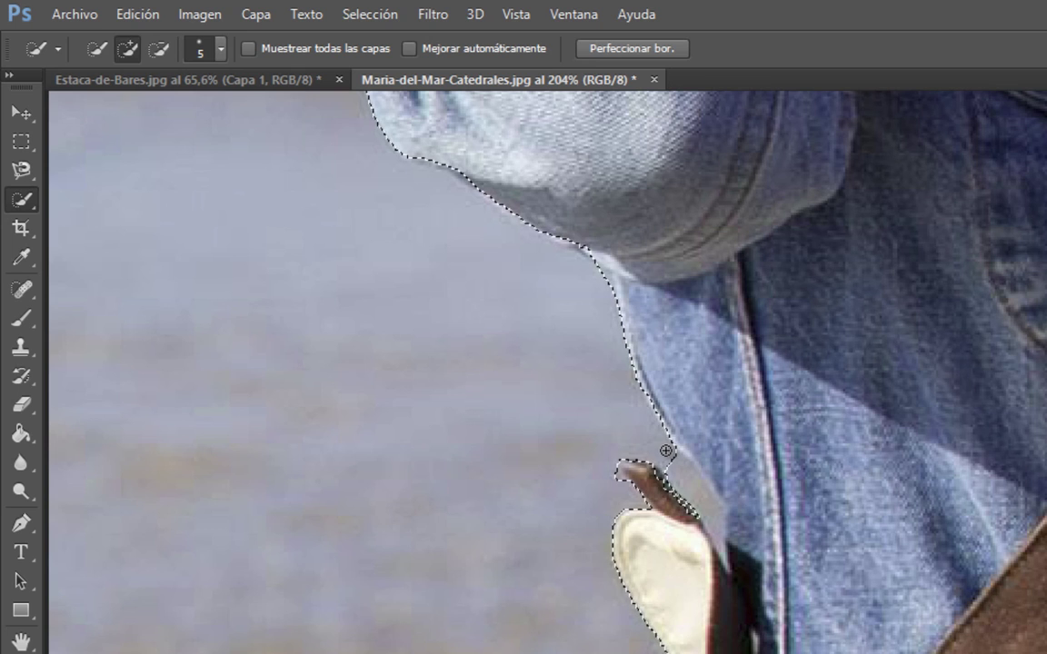
left_click(680, 491, "alt")
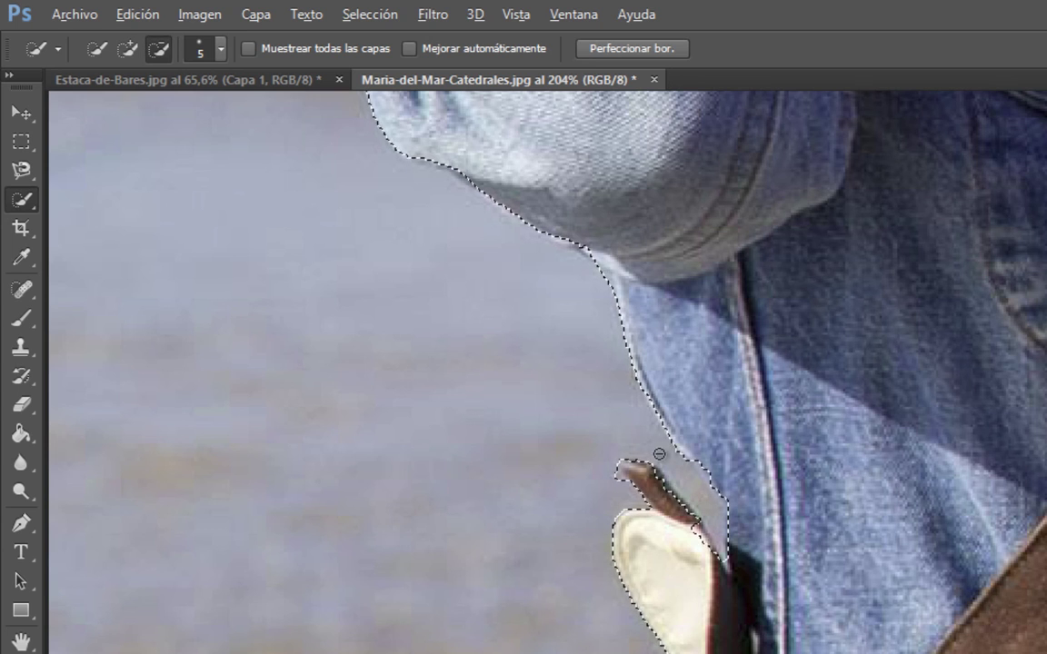
left_click_drag(659, 453, 841, 114)
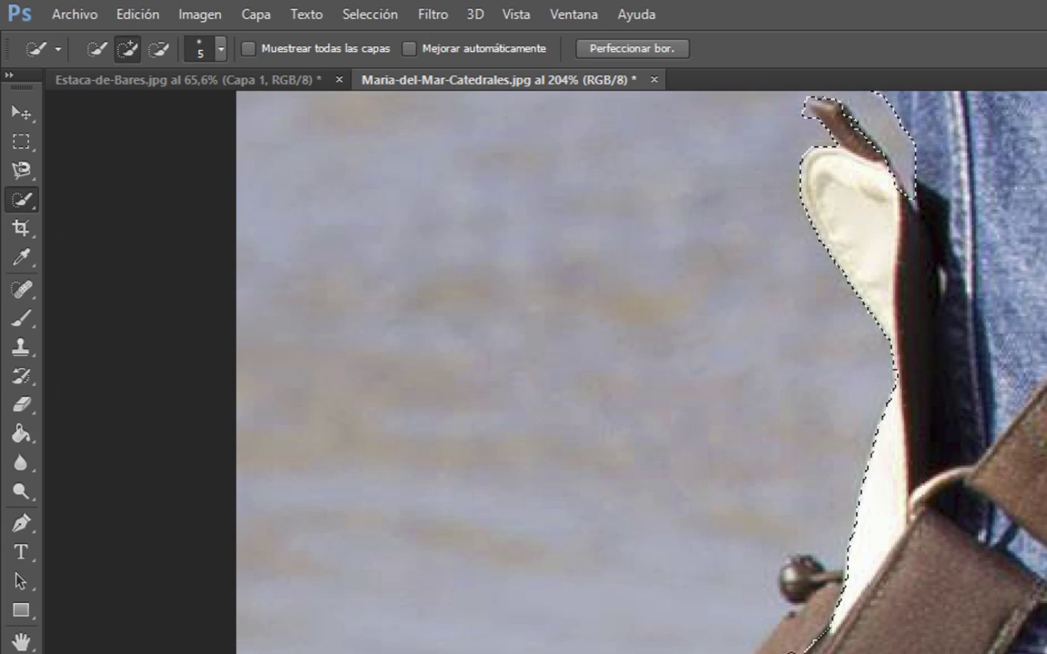
Step: With the Magic Wand at tolerance 25, add the lower strap and its dark knob
right_click(22, 200)
left_click(146, 217)
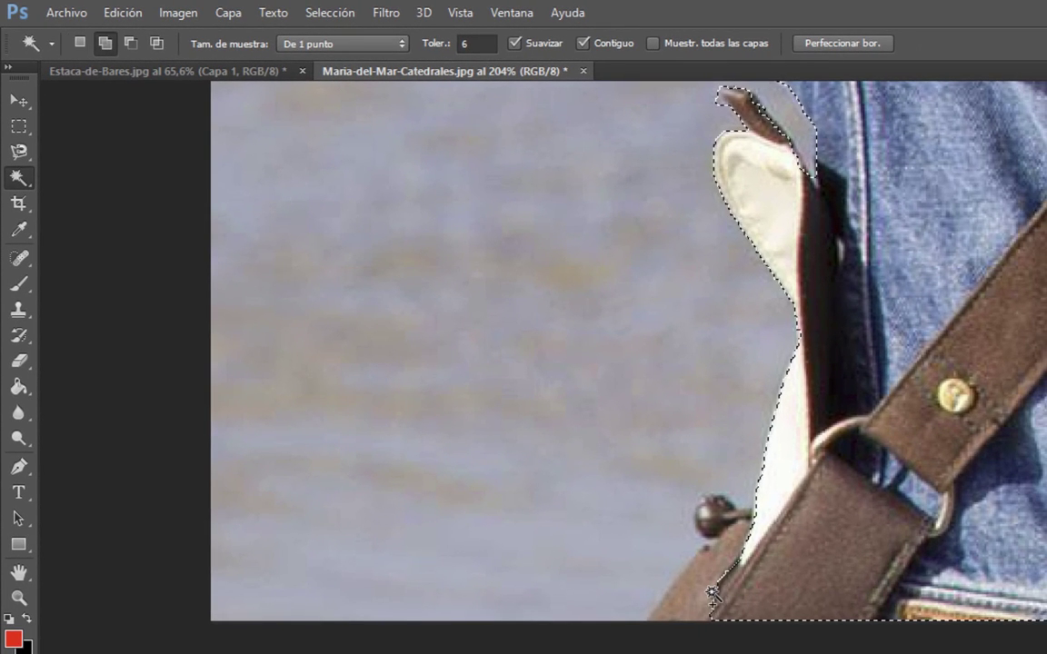
left_click(705, 595)
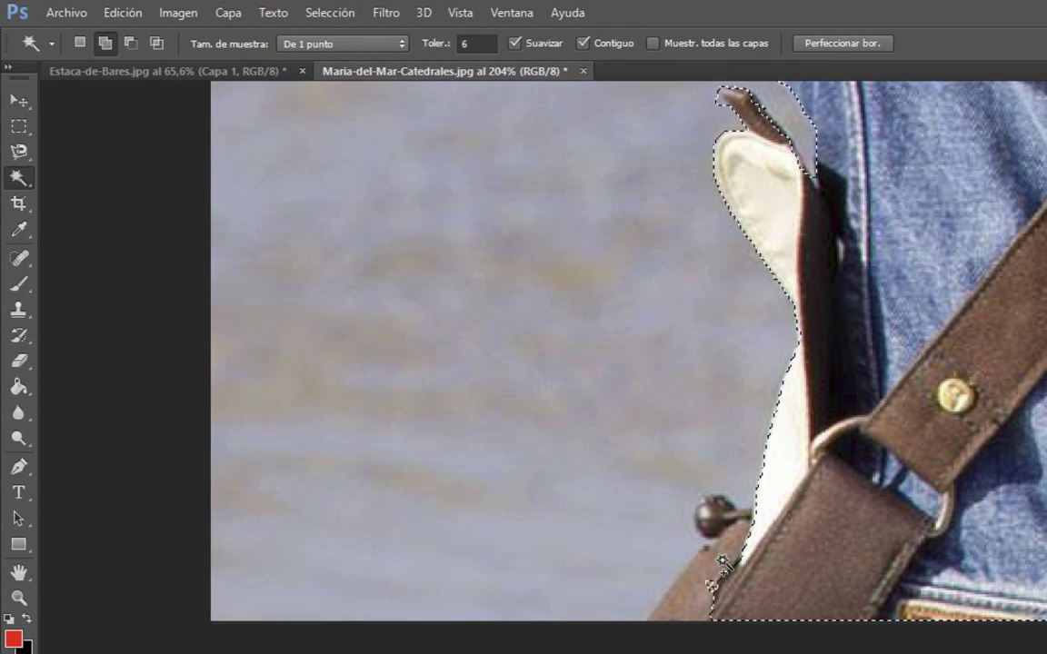
double_click(473, 44)
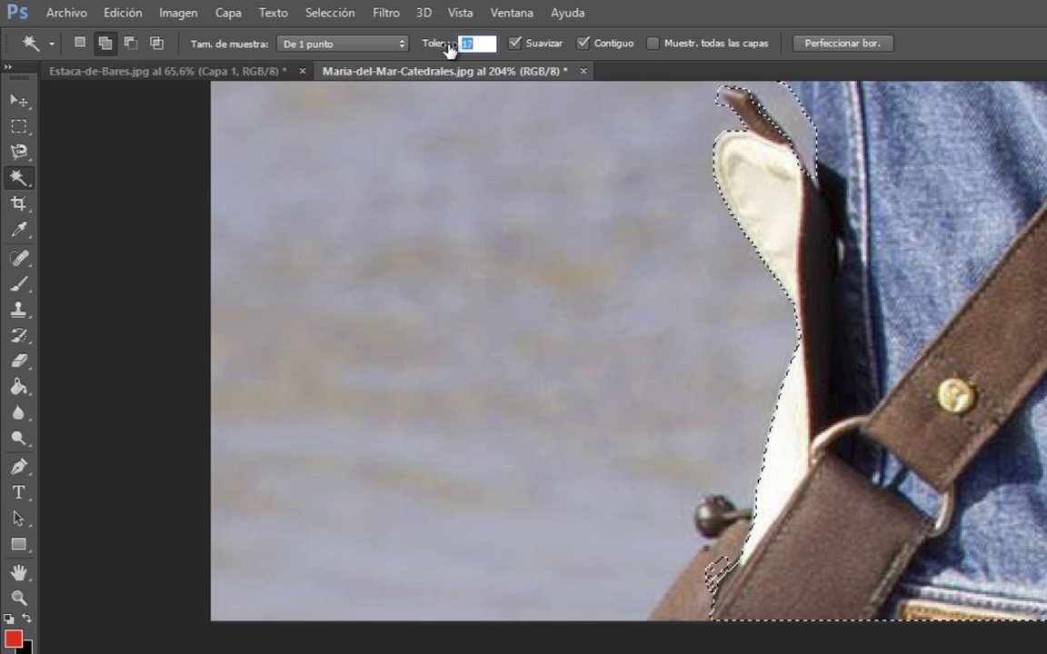
type("25")
left_click(702, 602)
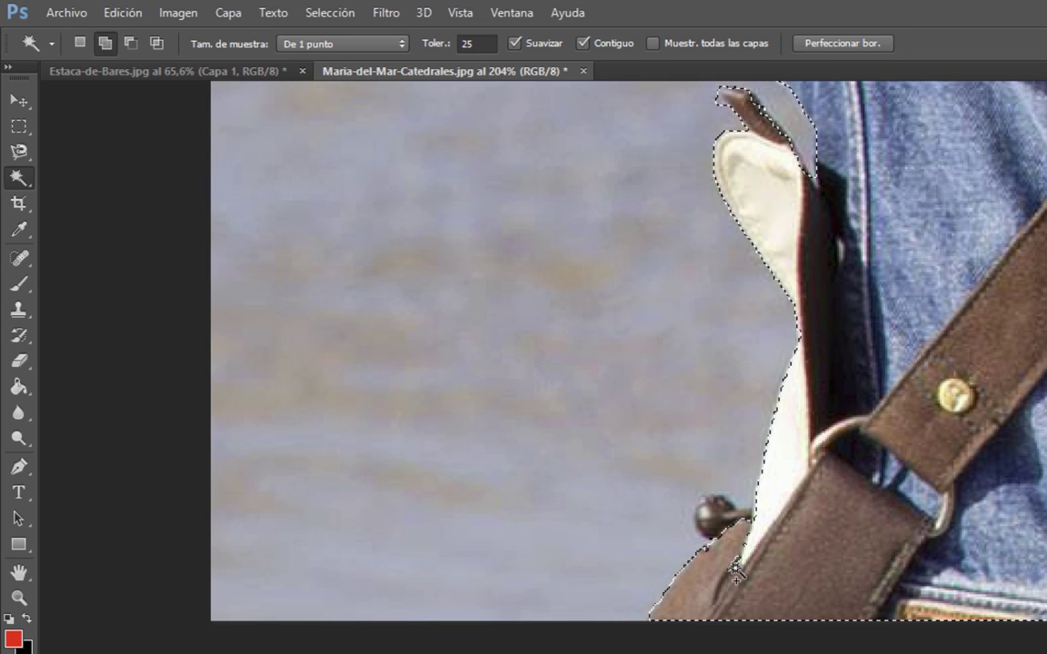
left_click(714, 518)
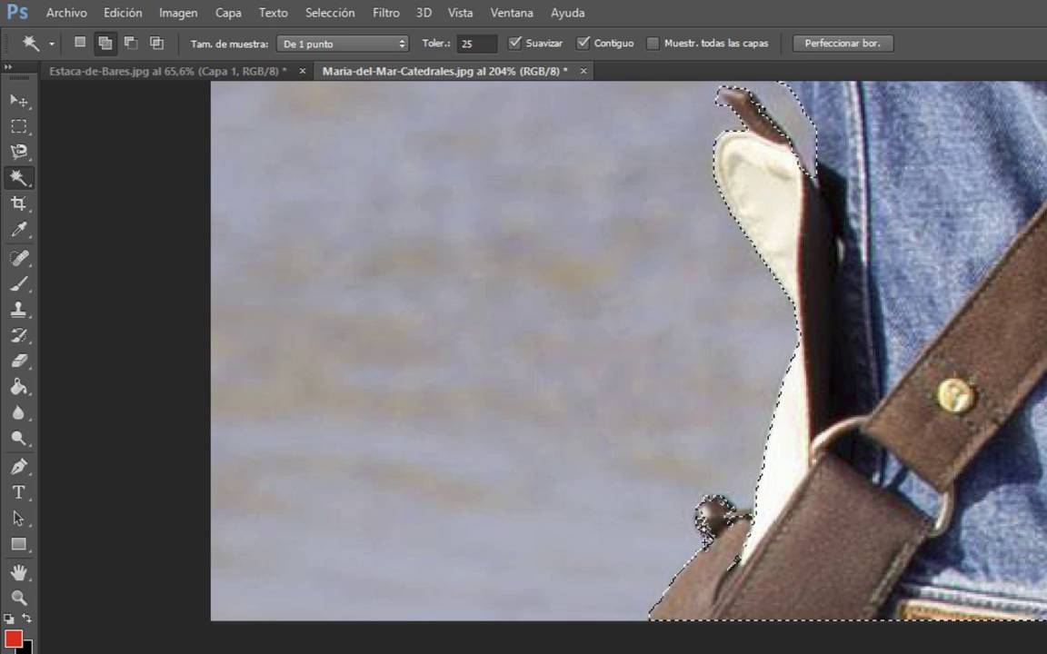
key("shift")
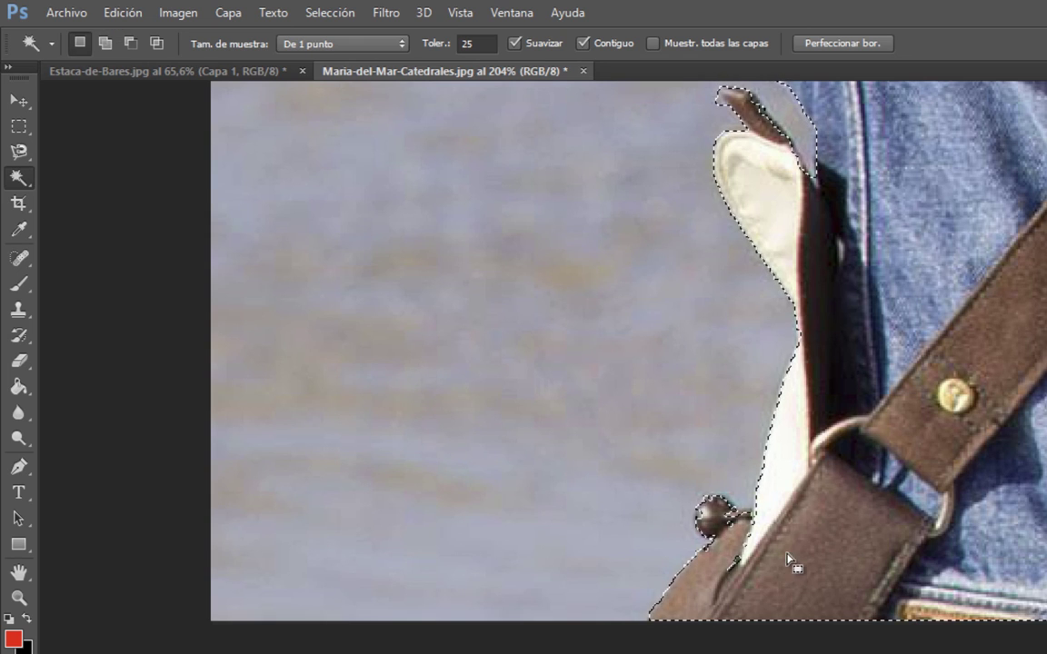
Step: Back in Quick Selection, smooth the selection edge along the sleeve and check the head
right_click(19, 178)
left_click(118, 176)
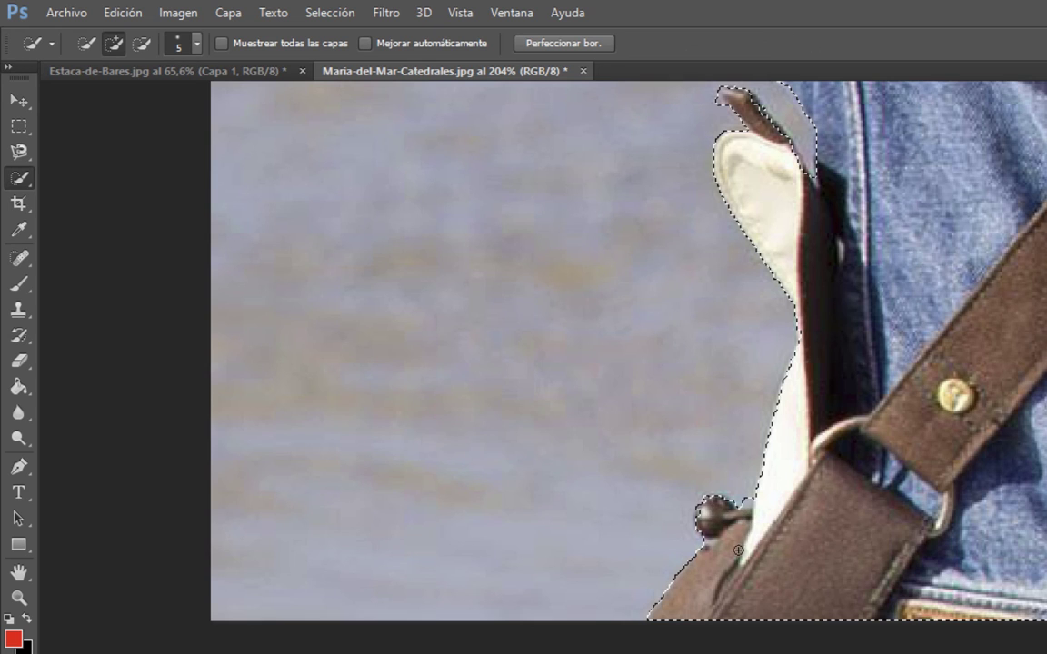
scroll(477, 479, "up", 2)
scroll(477, 479, "right", 8)
scroll(578, 430, "right", 4)
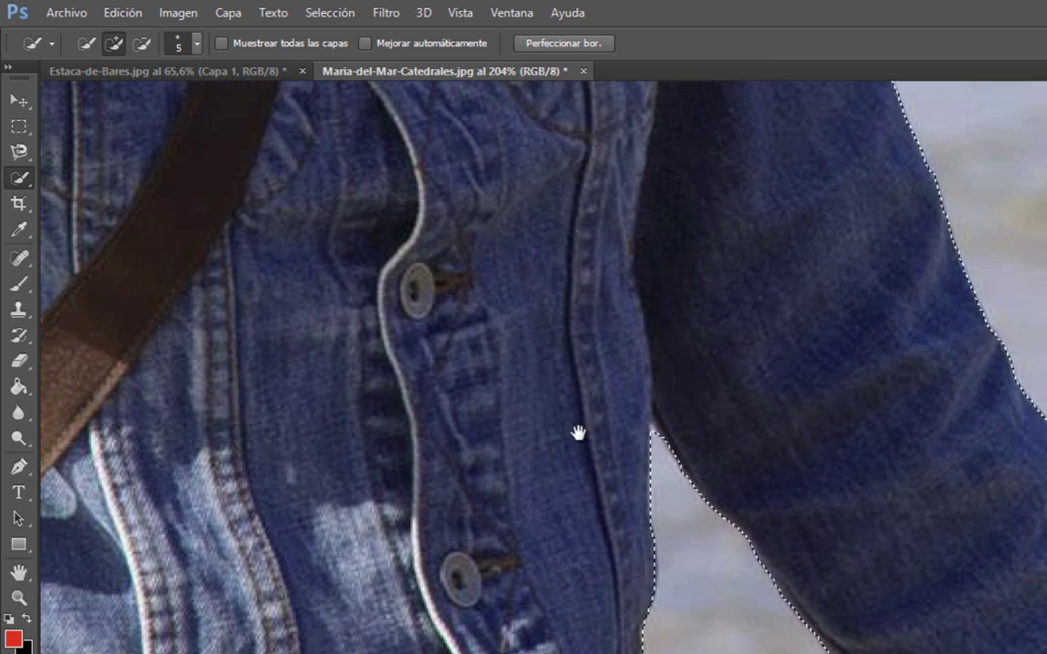
scroll(877, 444, "up", 5)
scroll(919, 549, "up", 1)
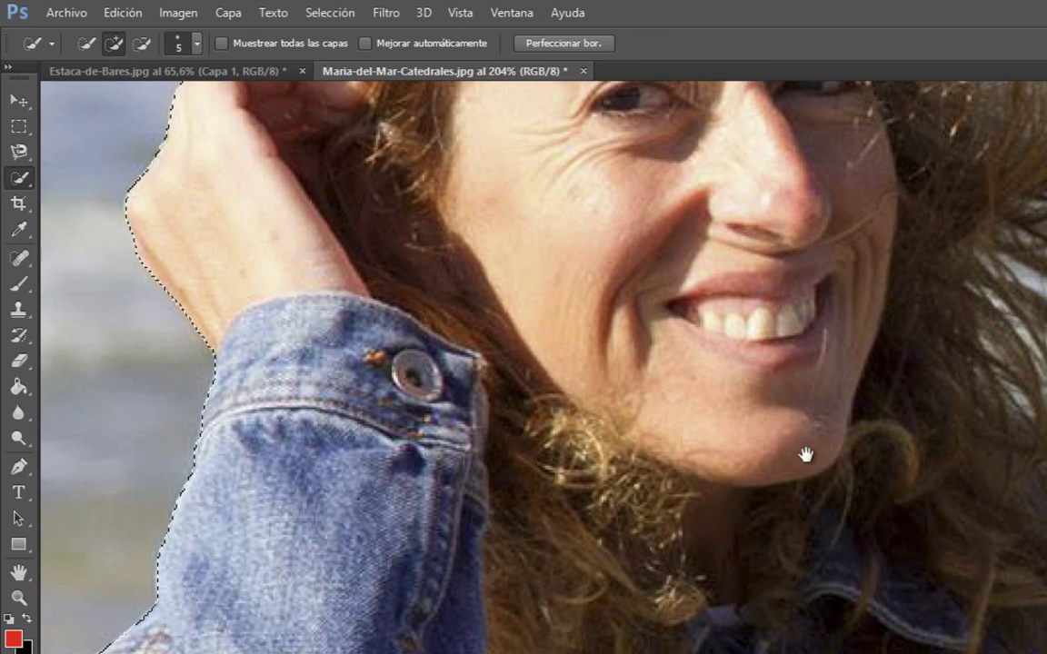
scroll(807, 451, "up", 2)
scroll(806, 451, "left", 4)
scroll(963, 587, "down", 4)
scroll(964, 587, "left", 3)
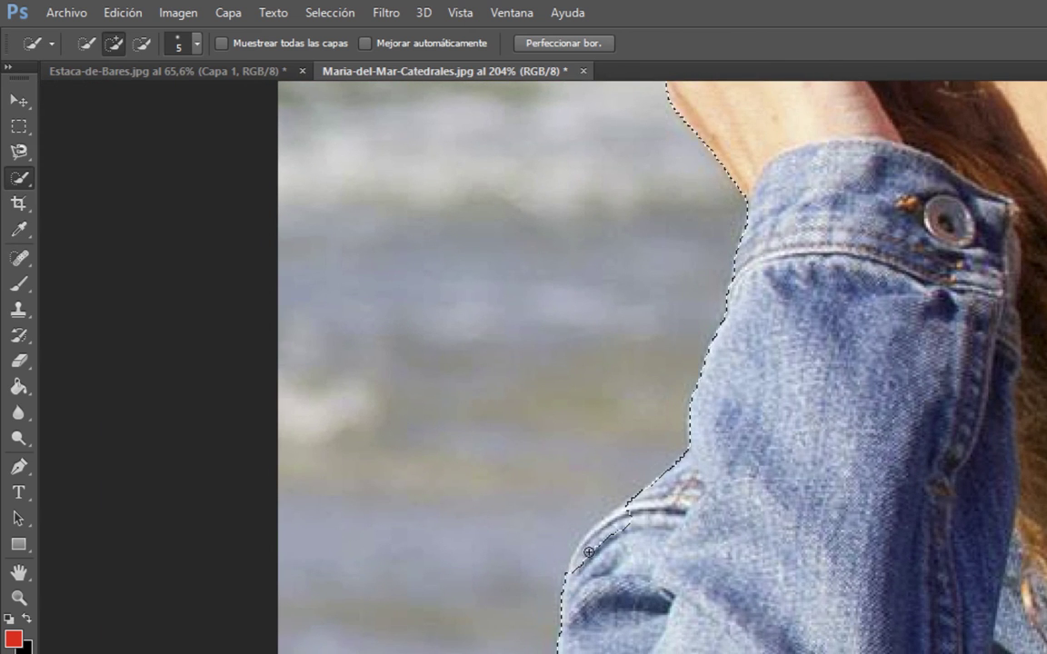
left_click_drag(615, 535, 599, 547)
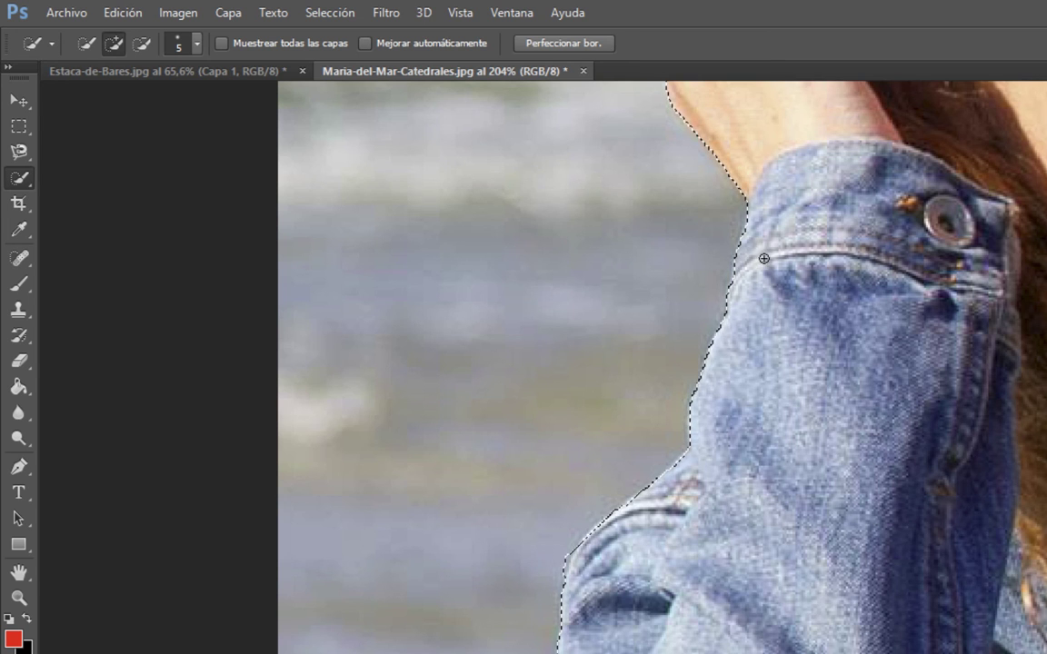
mouse_move(825, 250)
left_mouse_down()
mouse_move(654, 449)
mouse_move(451, 617)
left_mouse_up()
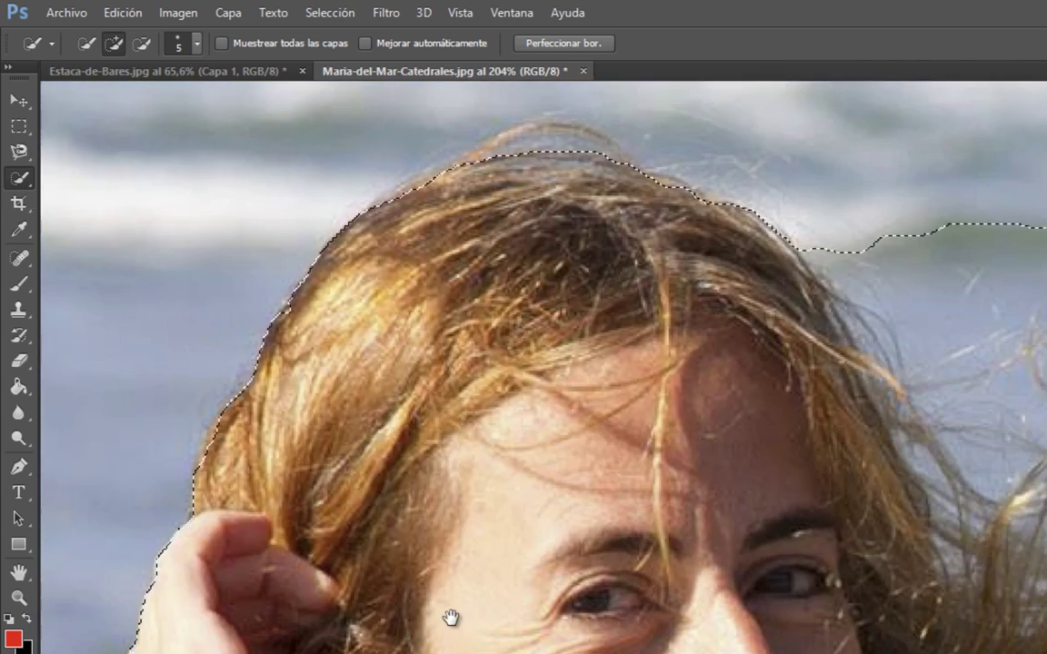
left_click_drag(617, 519, 580, 519)
scroll(580, 525, "down", 3)
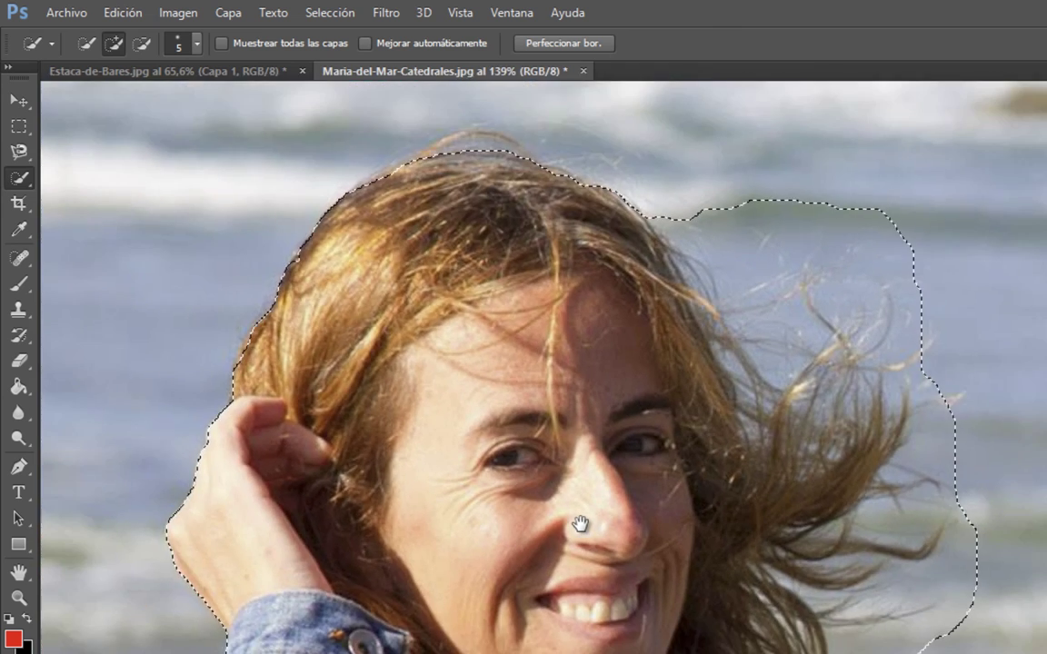
scroll(580, 525, "down", 3)
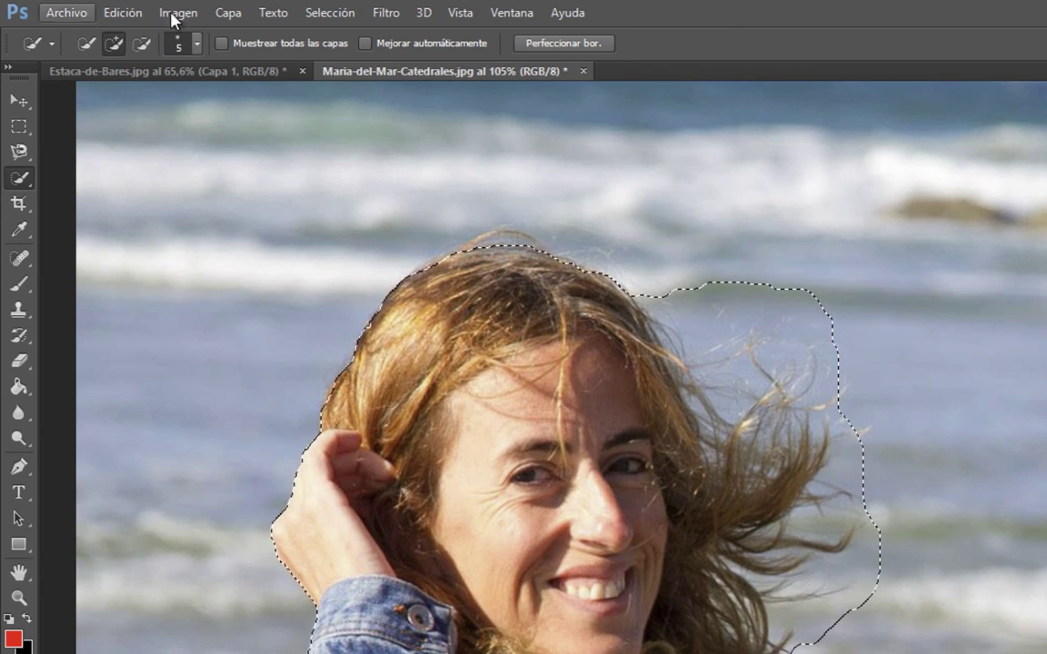
Step: Try Perfeccionar borde with a larger hair radius, then cancel without applying
left_click(309, 13)
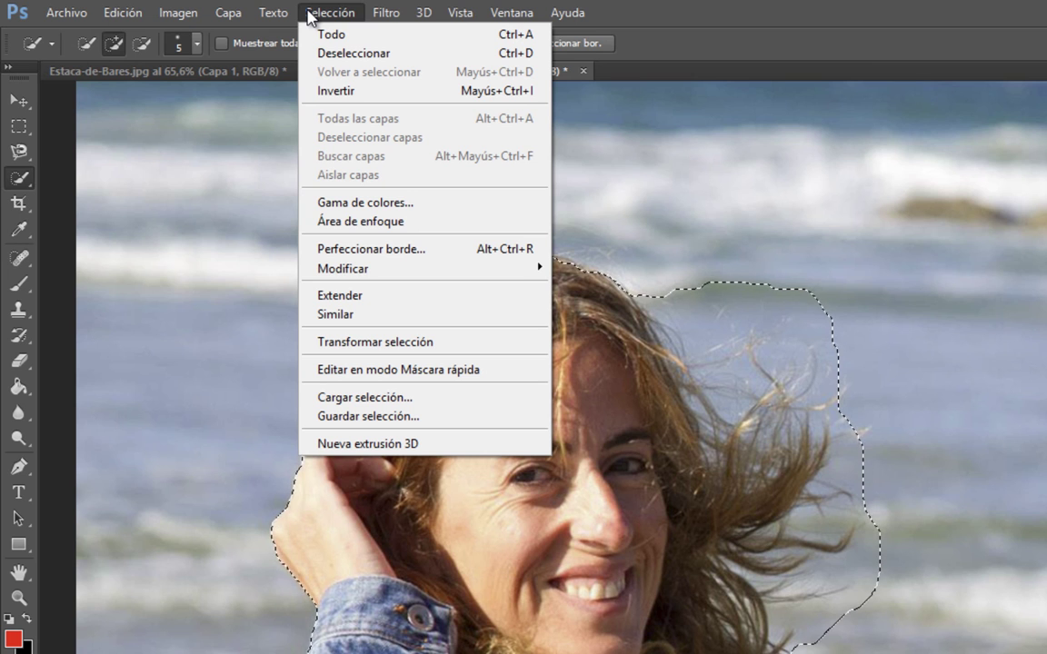
left_click(374, 251)
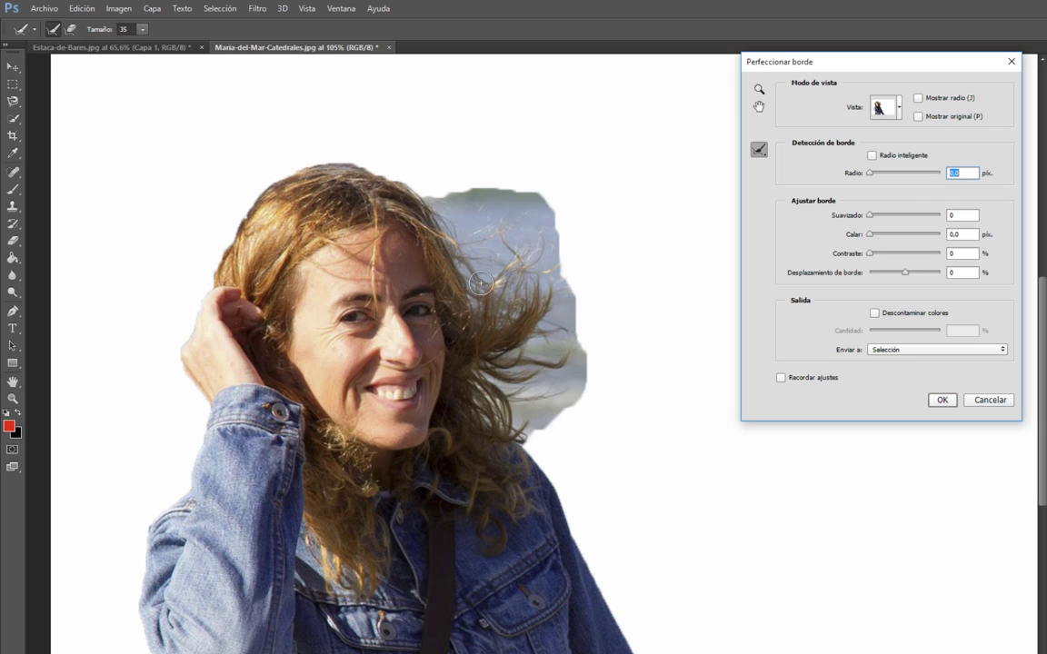
left_click_drag(495, 324, 458, 416)
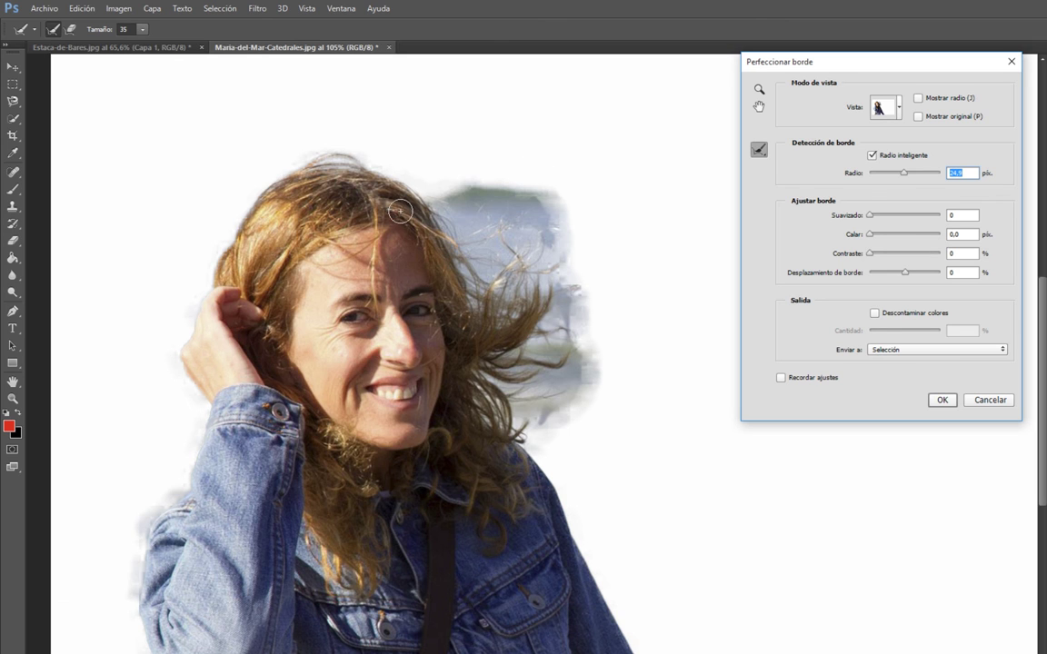
left_click(991, 400)
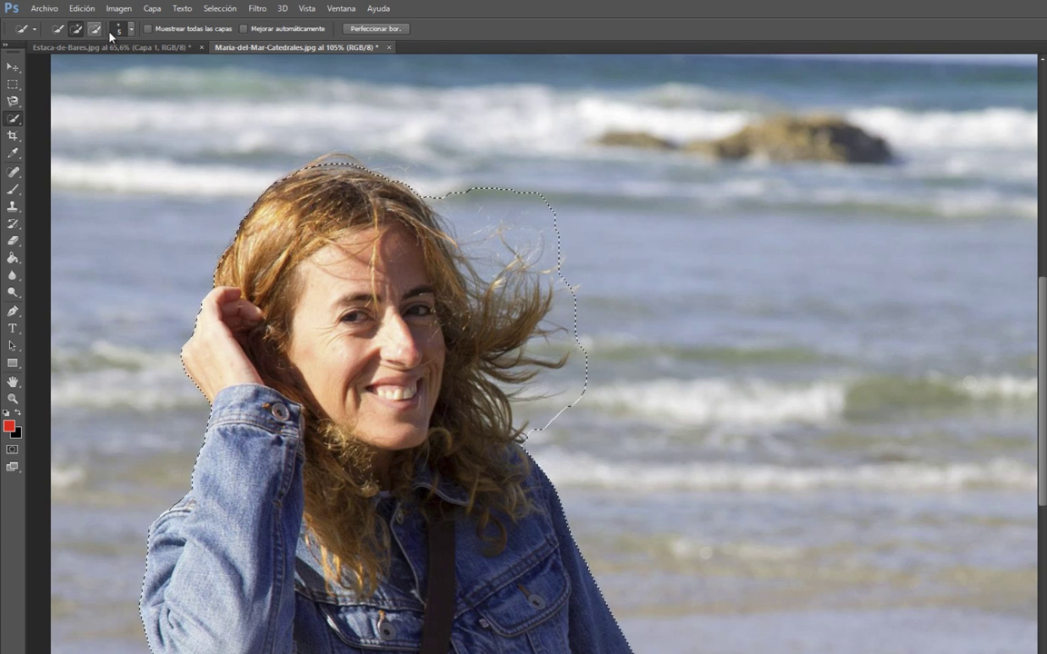
Step: Set the Quick Selection brush to 71 px and subtract the bulge beside the hair
left_click(118, 28)
type("71")
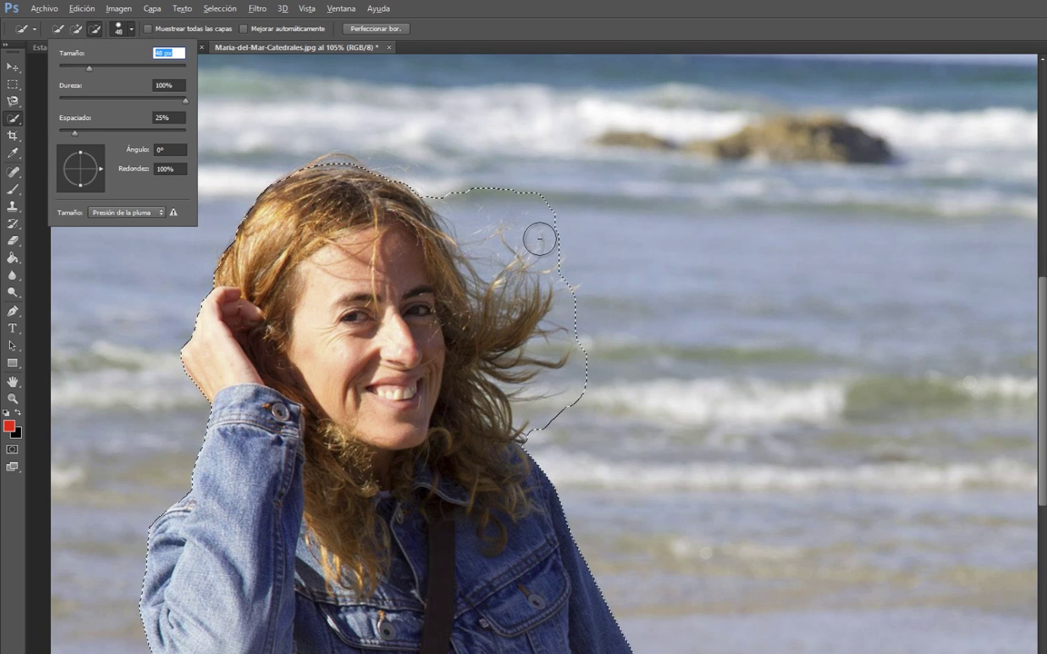
left_click_drag(488, 203, 517, 245)
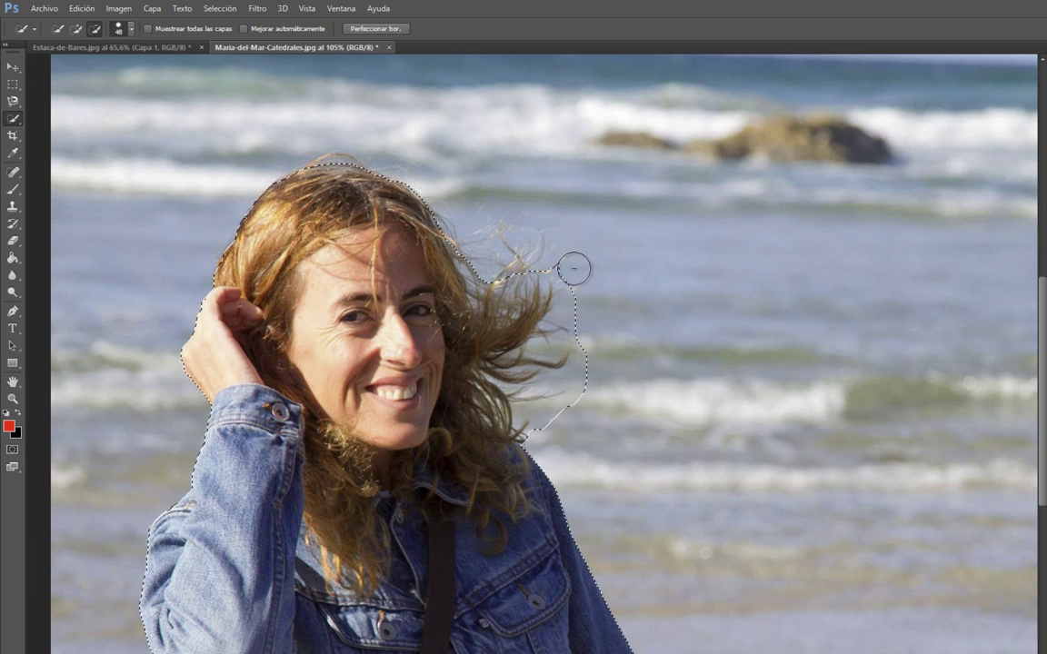
mouse_move(573, 269)
left_mouse_down()
mouse_move(543, 429)
mouse_move(524, 425)
left_mouse_up()
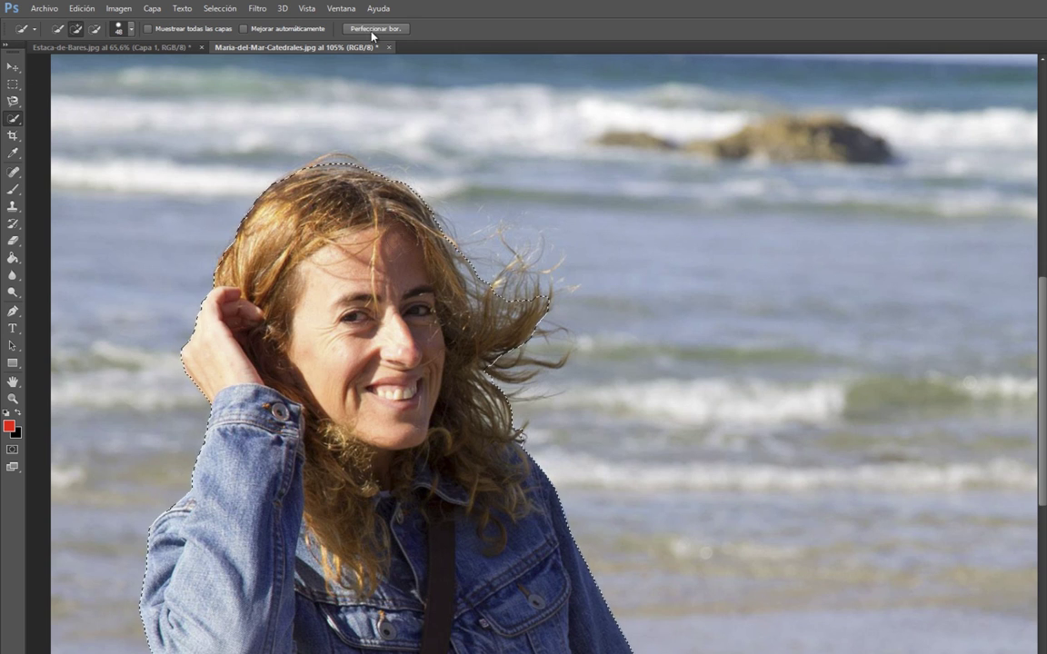
Step: In Perfeccionar borde, paint the Refine Radius tool over the windblown hair strands
left_click(220, 9)
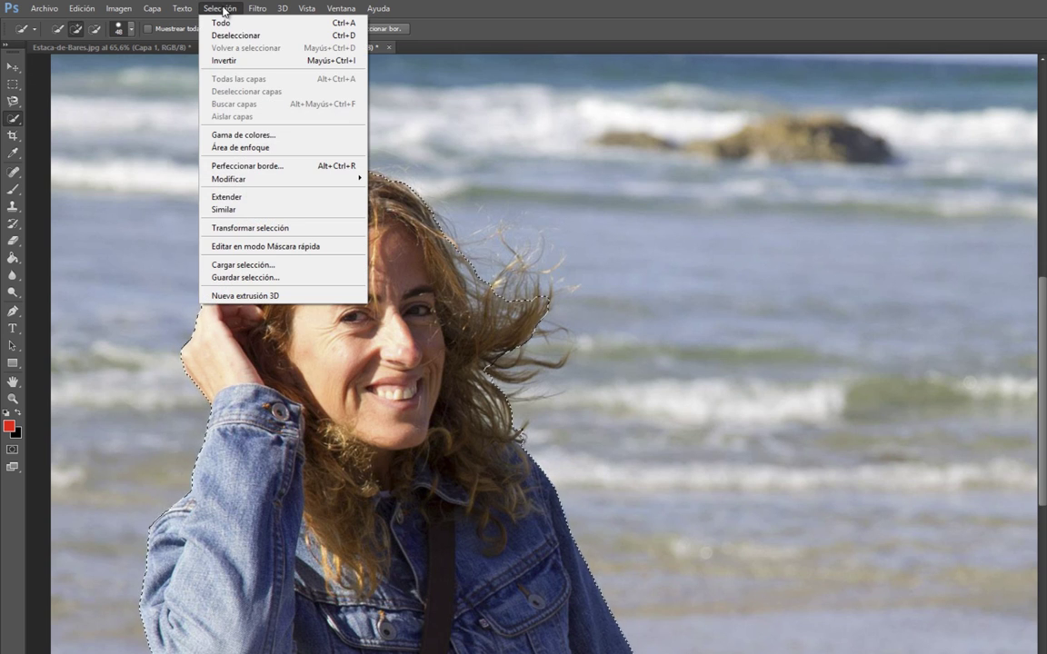
left_click(268, 166)
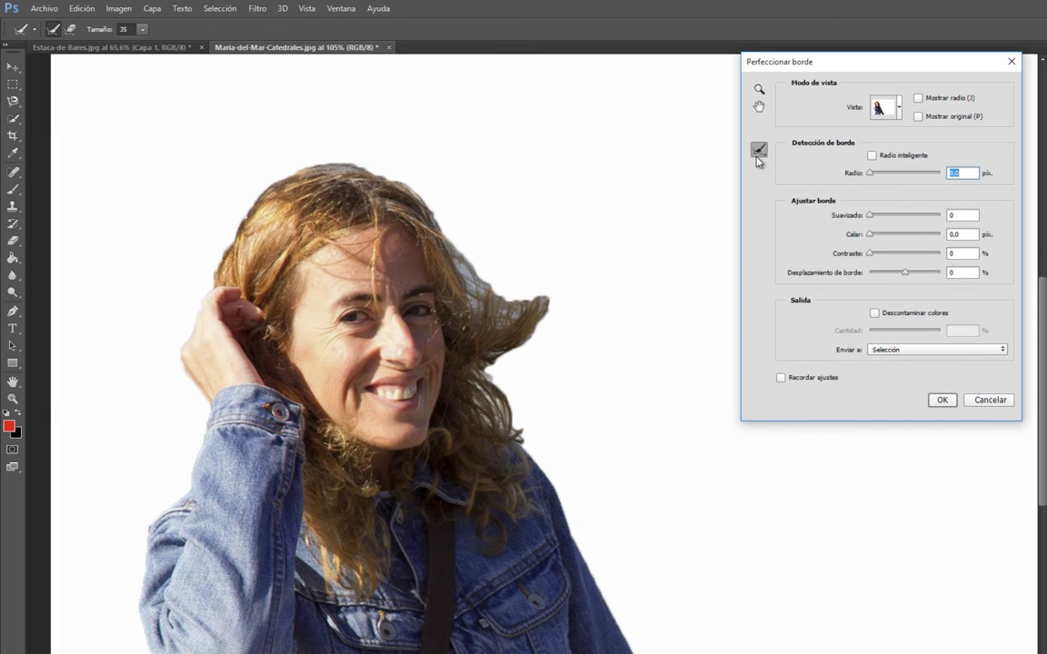
left_click(762, 151)
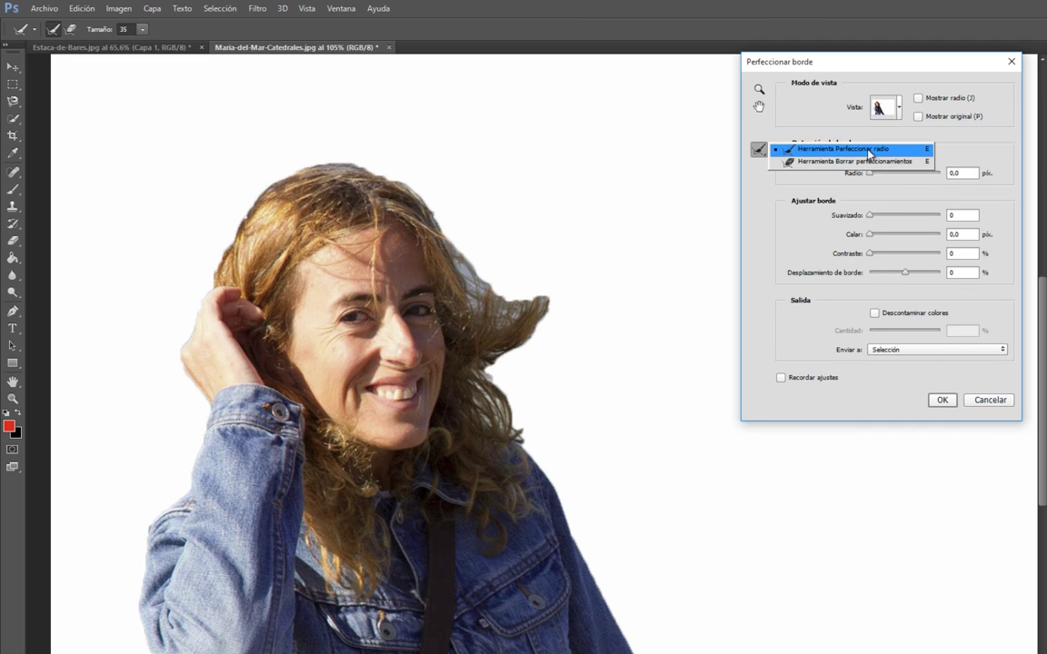
left_click(854, 150)
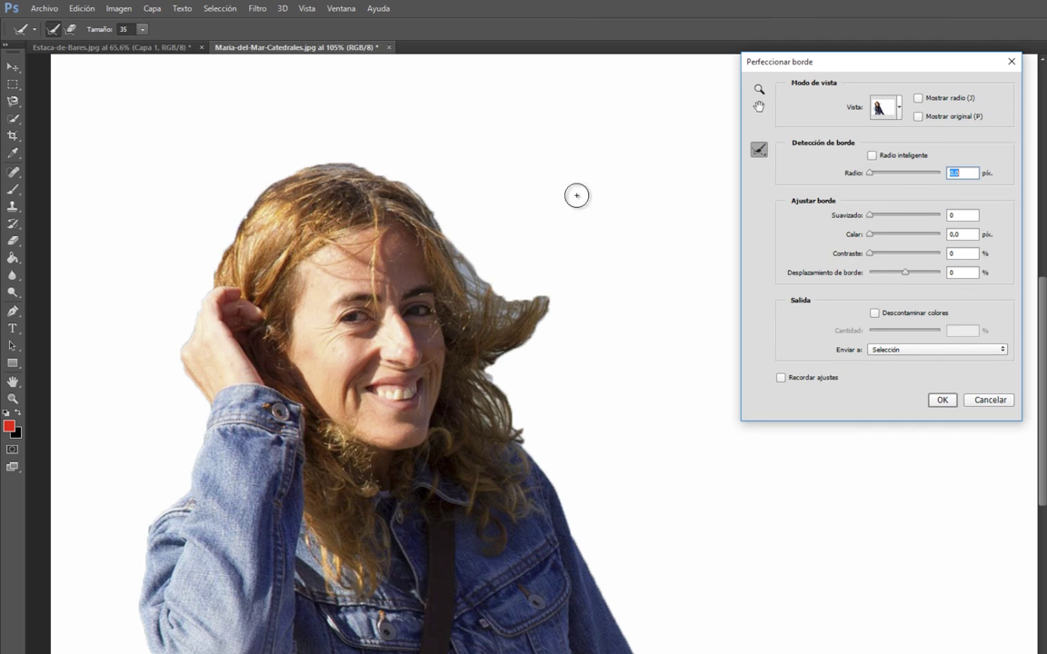
mouse_move(509, 315)
left_mouse_down()
mouse_move(487, 365)
mouse_move(545, 273)
mouse_move(570, 316)
mouse_move(448, 223)
mouse_move(523, 224)
mouse_move(427, 199)
mouse_move(400, 205)
mouse_move(503, 414)
mouse_move(461, 372)
mouse_move(472, 338)
mouse_move(482, 400)
mouse_move(547, 372)
mouse_move(594, 334)
mouse_move(559, 369)
left_mouse_up()
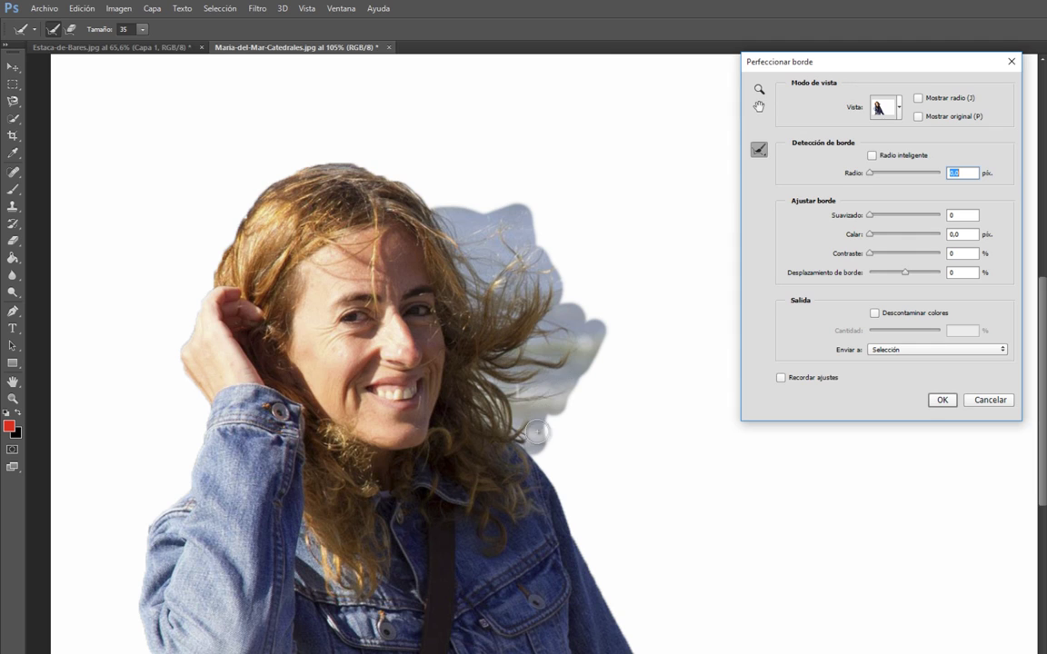
mouse_move(536, 433)
left_mouse_down()
mouse_move(491, 386)
mouse_move(514, 355)
mouse_move(517, 318)
mouse_move(571, 264)
mouse_move(514, 241)
mouse_move(491, 218)
mouse_move(540, 236)
mouse_move(479, 202)
mouse_move(400, 208)
mouse_move(426, 185)
mouse_move(439, 254)
mouse_move(397, 315)
mouse_move(400, 277)
left_mouse_up()
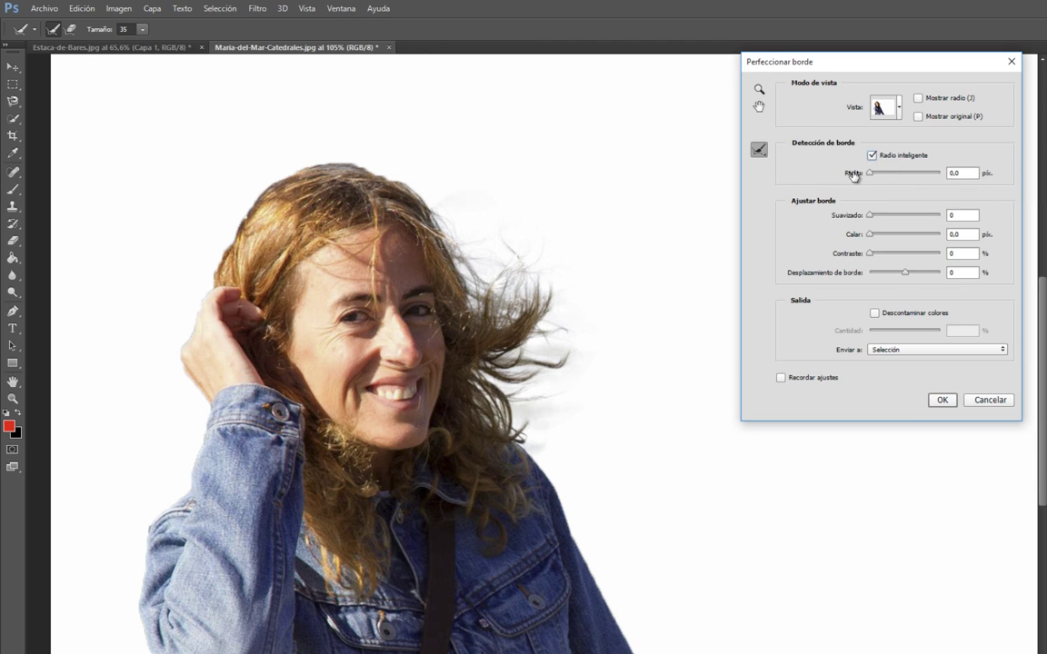
Step: Apply the edge refinement with radius 1,4 px, smoothing 52, feather 3,8 px, contrast 23%
left_click_drag(869, 174, 874, 176)
mouse_move(851, 218)
left_mouse_down()
mouse_move(877, 222)
mouse_move(876, 258)
mouse_move(851, 260)
left_mouse_up()
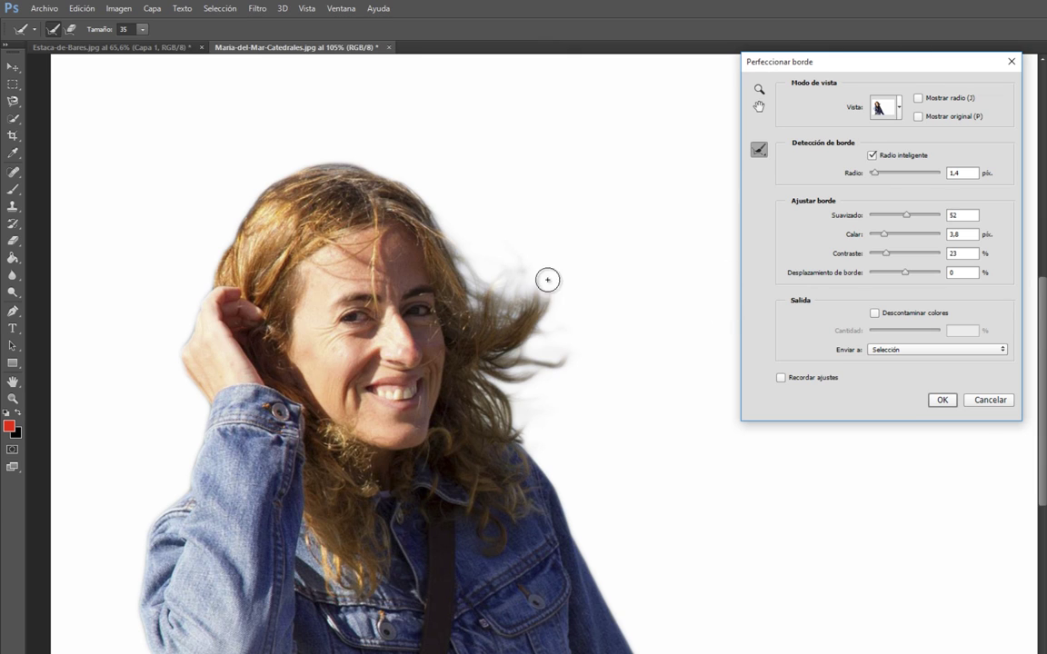
left_click(874, 107)
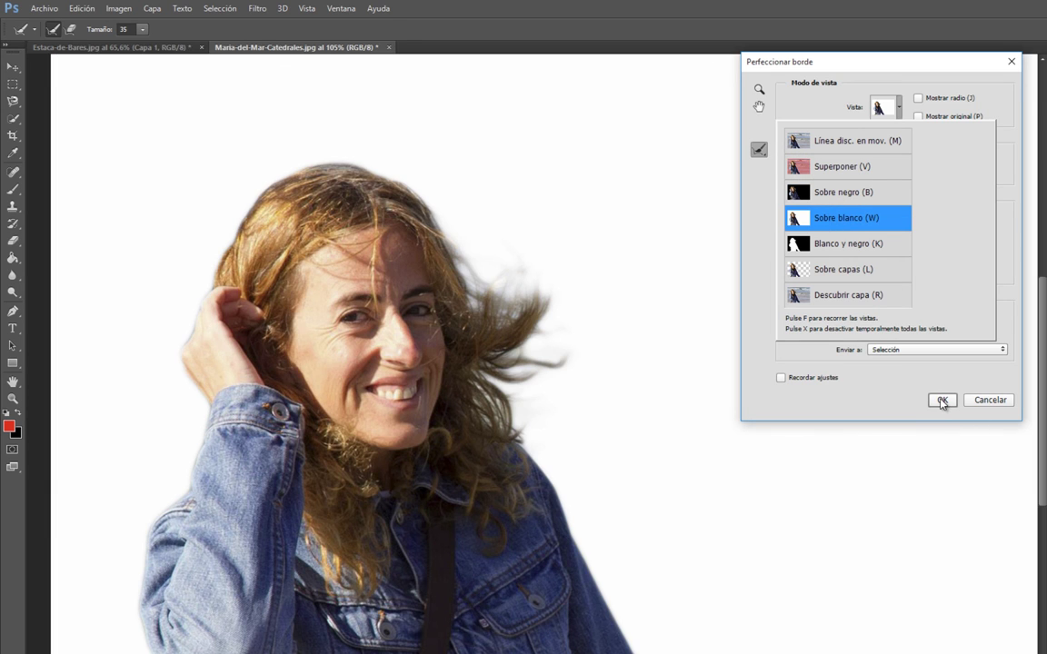
left_click(942, 401)
Step: Copy the selected woman and paste her into Estaca-de-Bares.jpg as Capa 2
key("ctrl+minus")
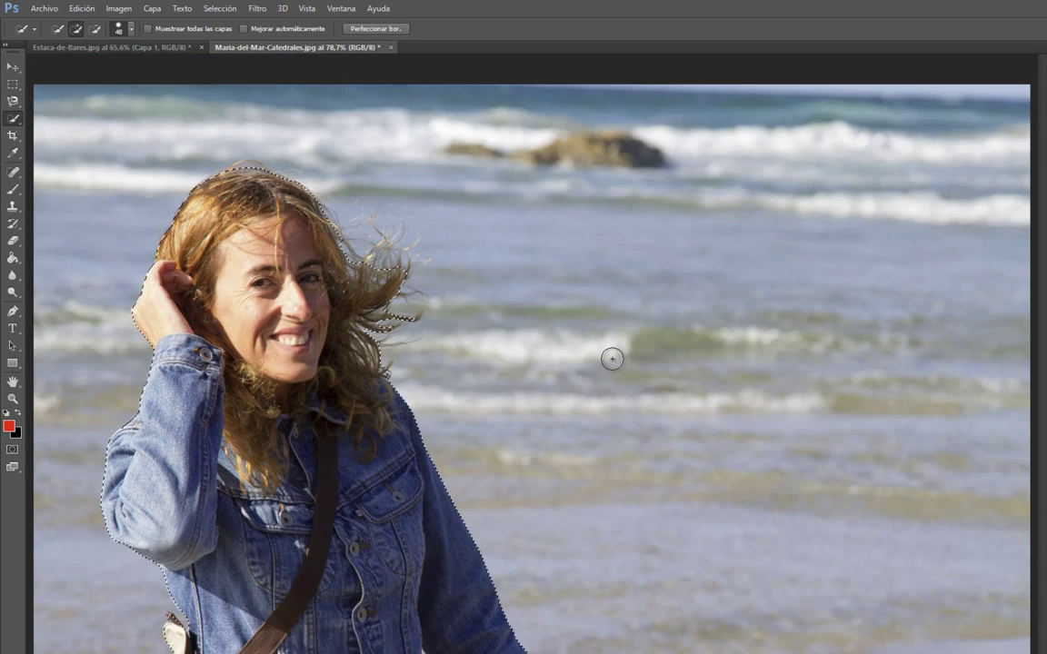
left_click(81, 9)
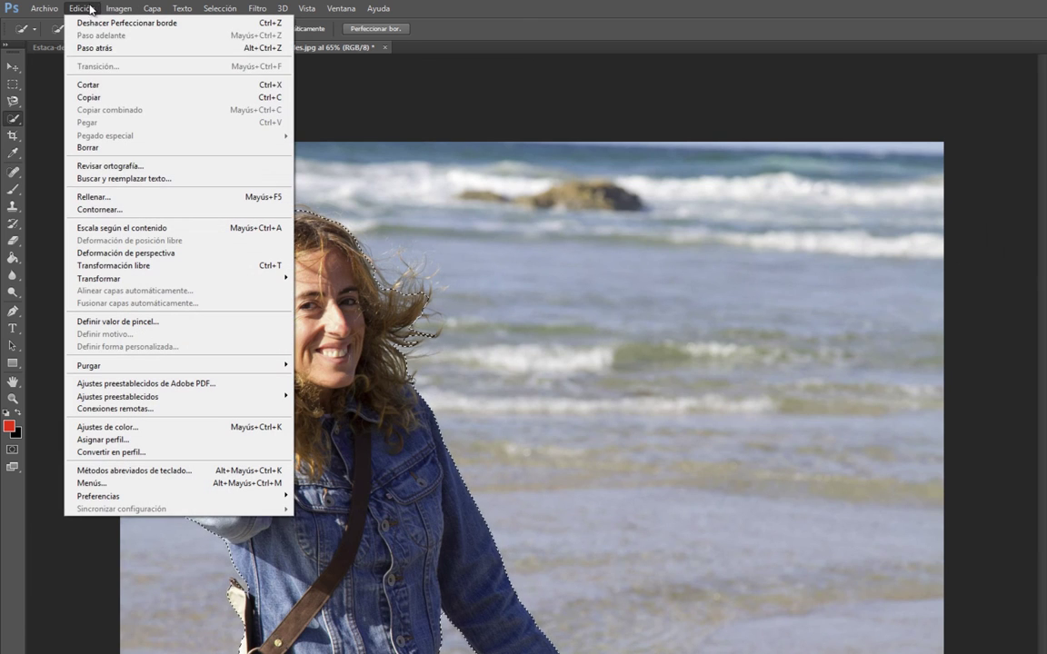
left_click(107, 97)
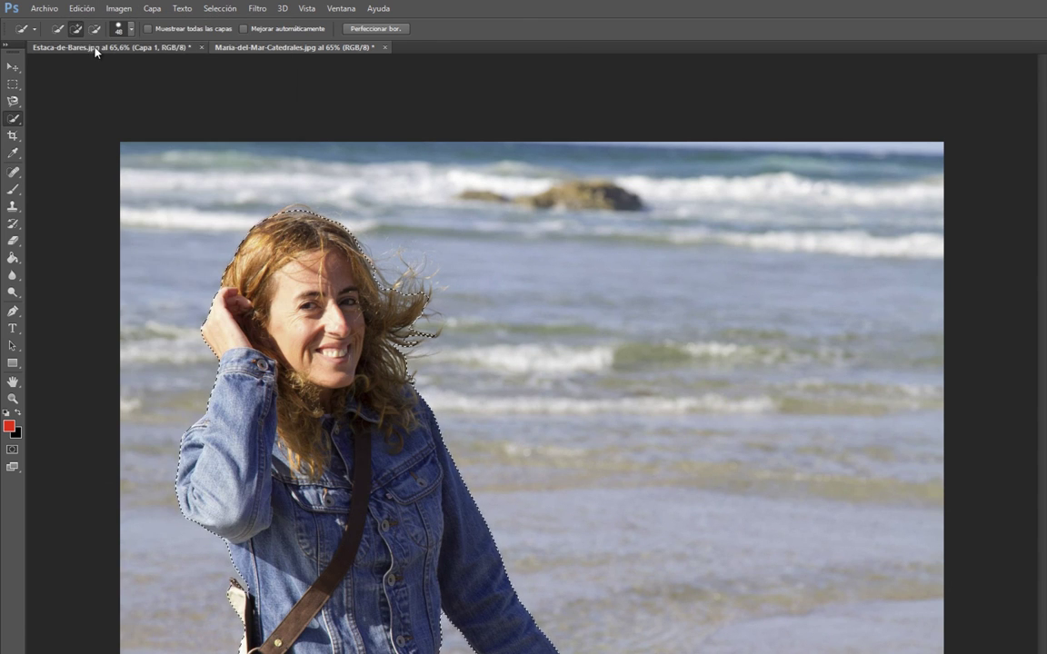
left_click(87, 45)
left_click(91, 9)
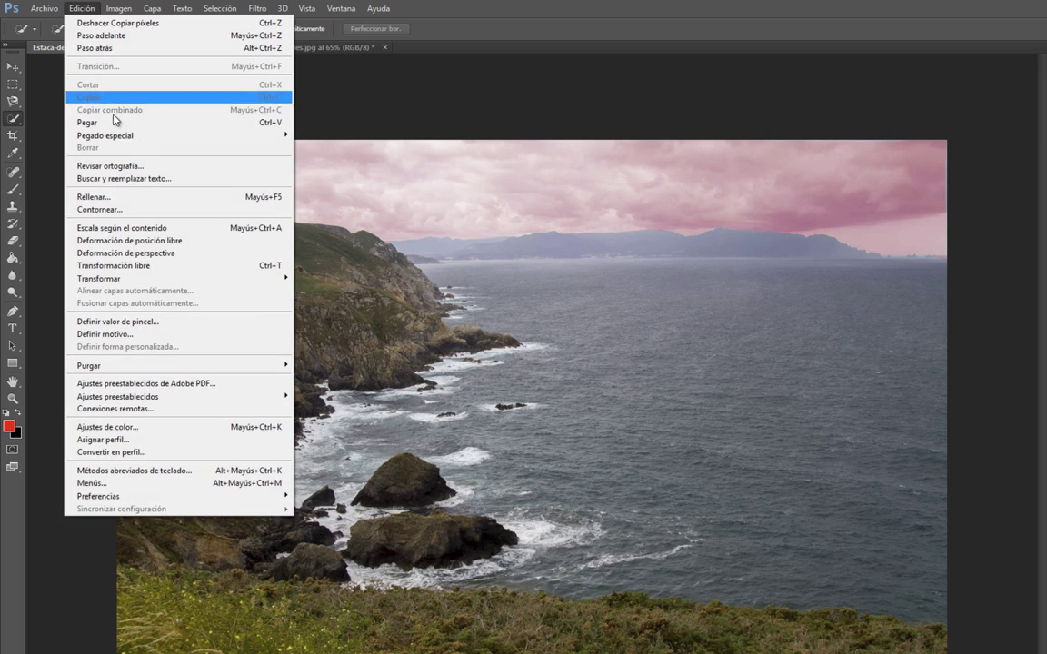
left_click(100, 122)
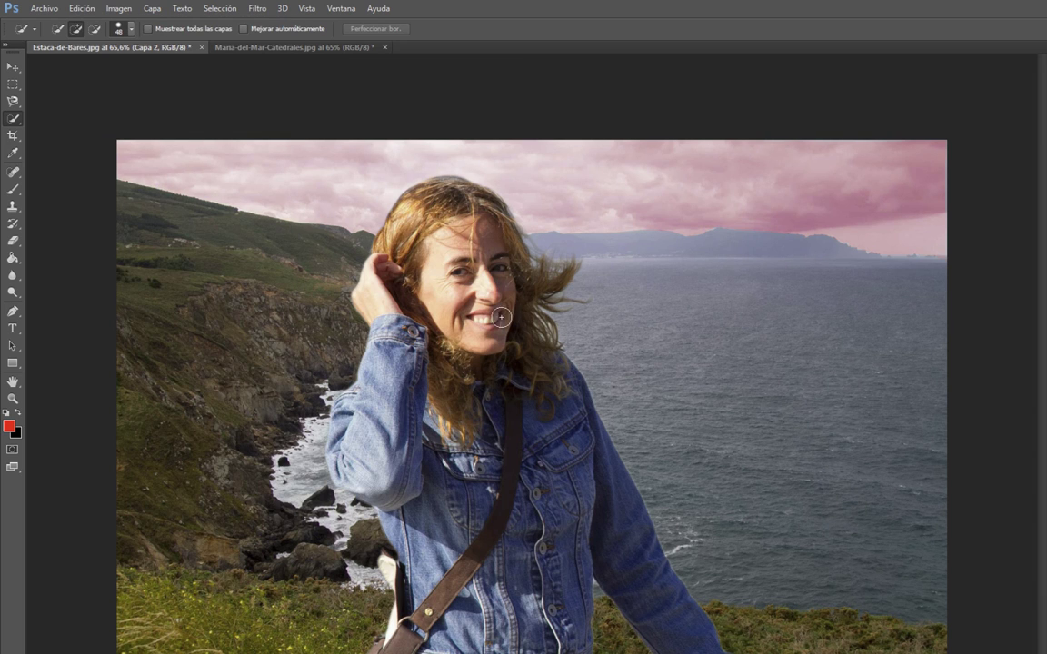
Step: Move the pasted woman down-left and try a free transform, then cancel the distorted result
left_click(12, 67)
left_click_drag(441, 367, 266, 413)
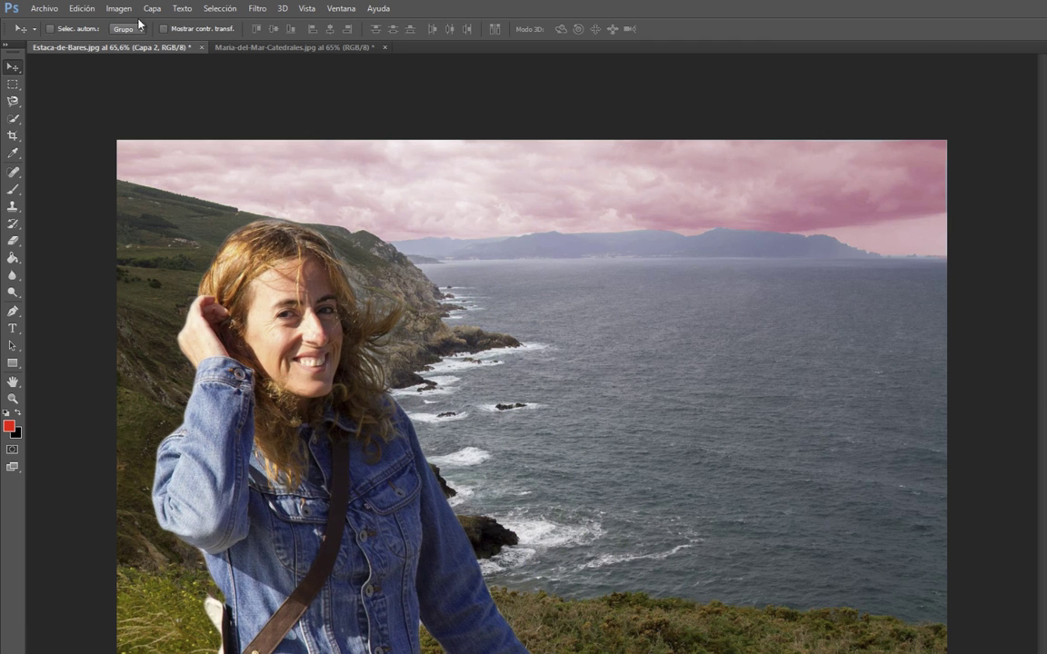
left_click(81, 8)
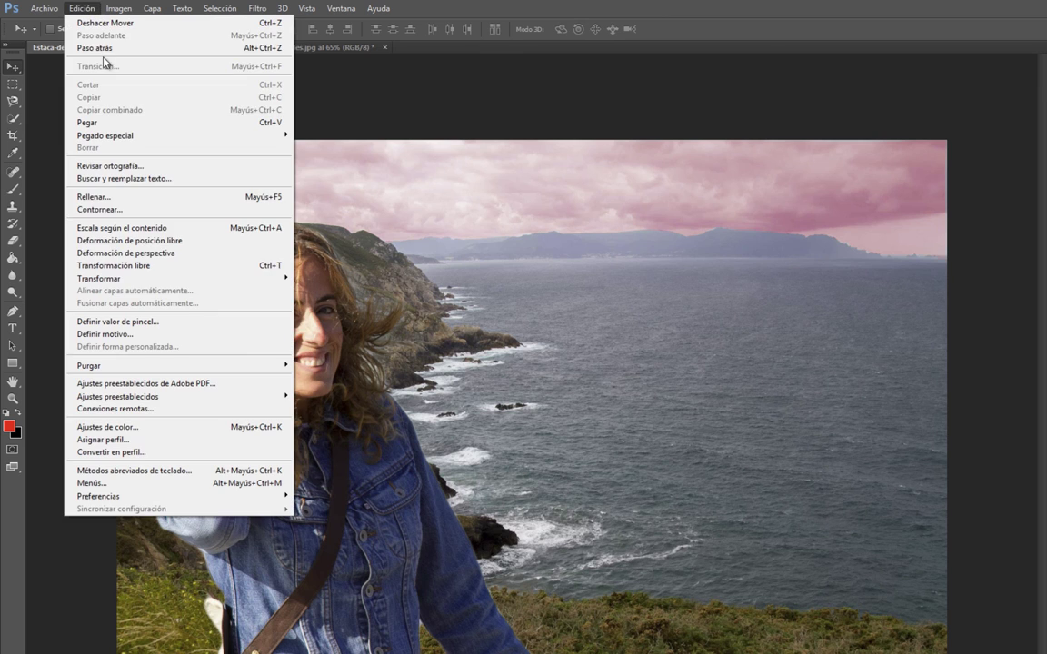
left_click(153, 269)
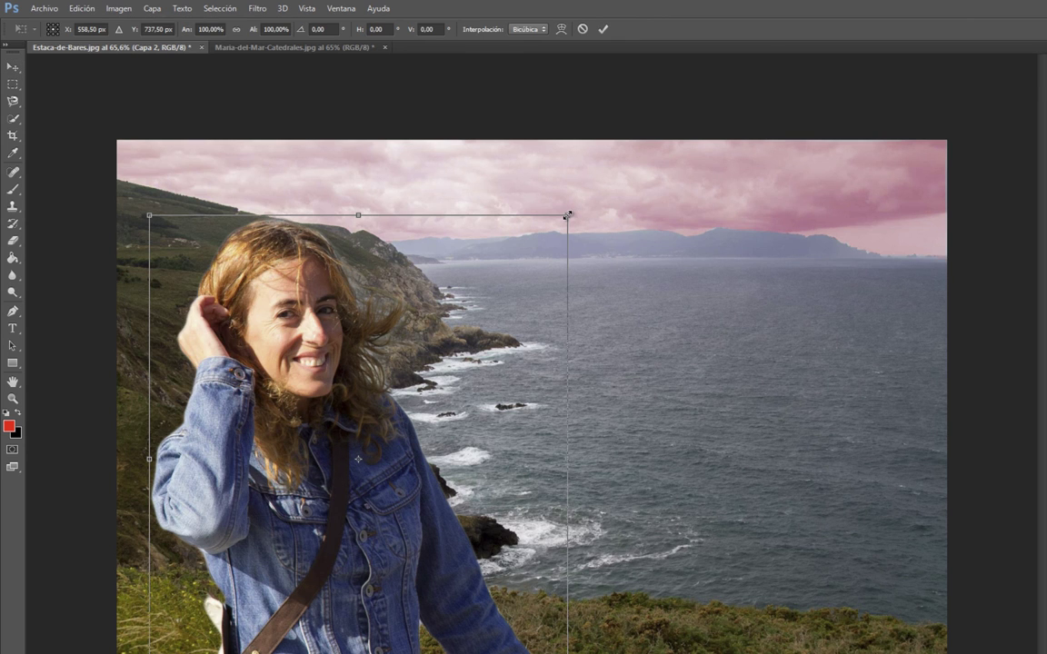
left_click_drag(569, 215, 325, 219)
mouse_move(371, 219)
left_mouse_down()
mouse_move(415, 411)
mouse_move(390, 442)
mouse_move(418, 391)
left_mouse_up()
mouse_move(299, 612)
left_mouse_down()
mouse_move(386, 237)
mouse_move(371, 361)
left_mouse_up()
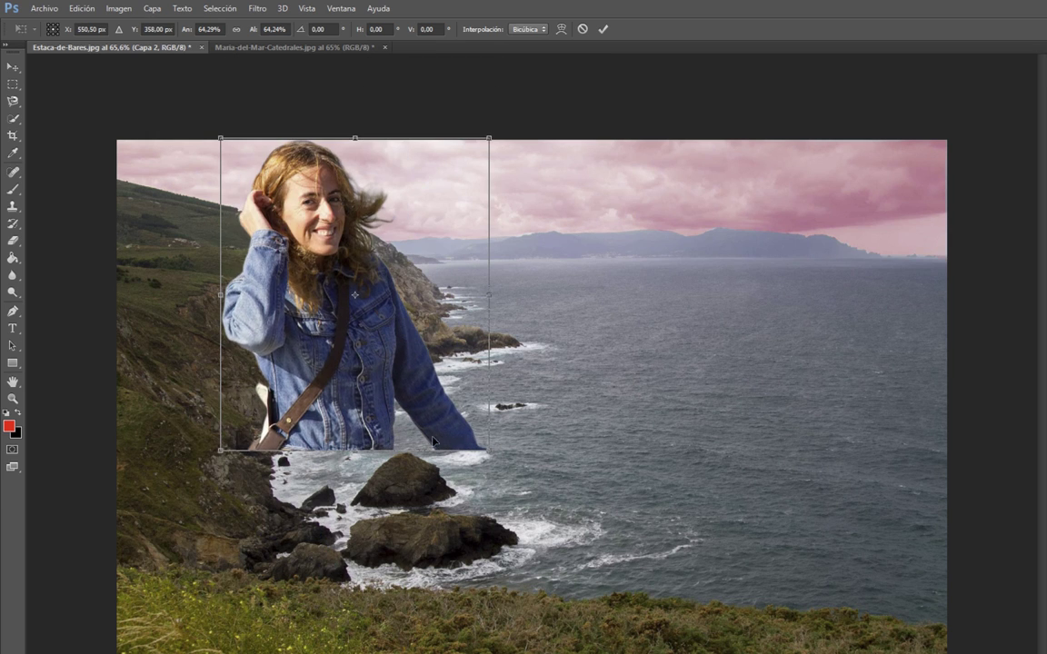
mouse_move(489, 451)
left_mouse_down()
mouse_move(259, 181)
mouse_move(287, 197)
left_mouse_up()
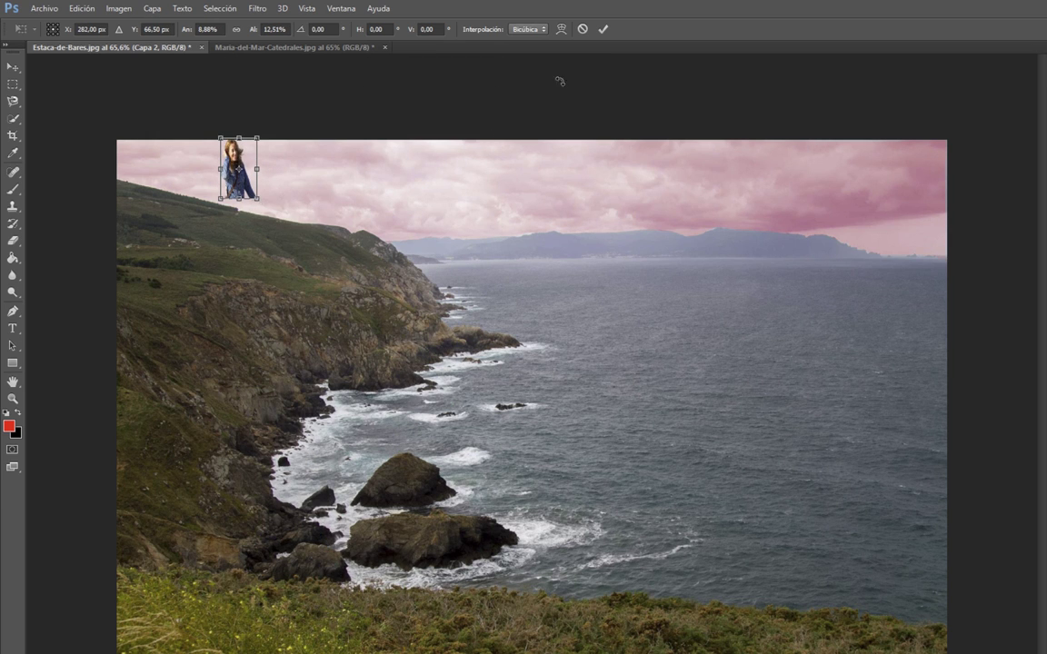
left_click(582, 30)
Step: Scale the woman to about 7% and commit her on the lower-left rocks
key("ctrl+t")
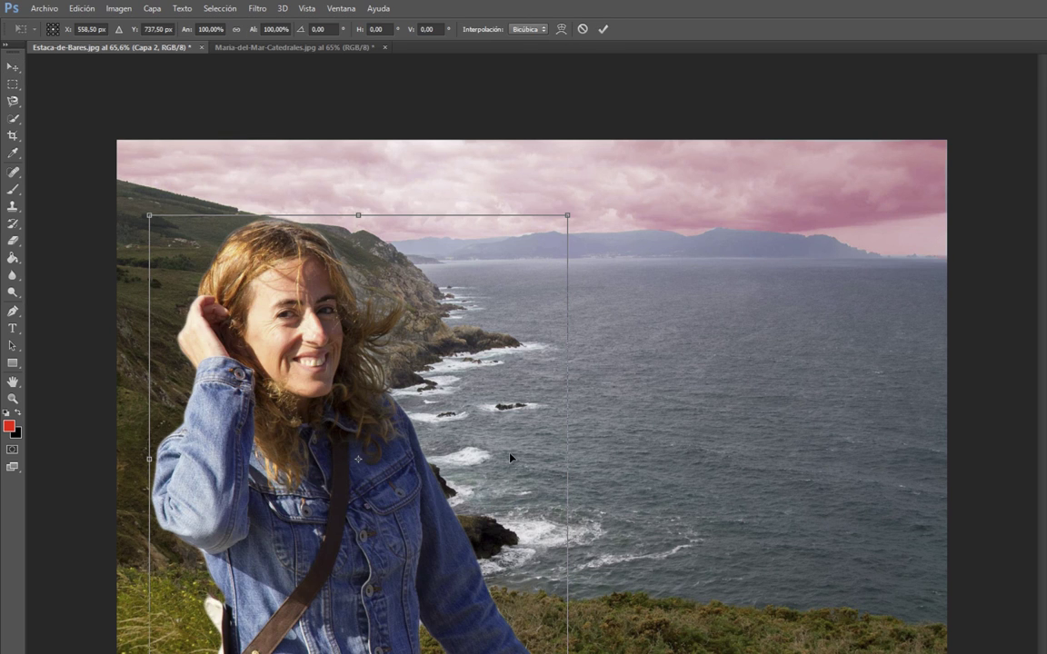
mouse_move(567, 651)
left_mouse_down()
mouse_move(199, 272)
mouse_move(420, 498)
left_mouse_up()
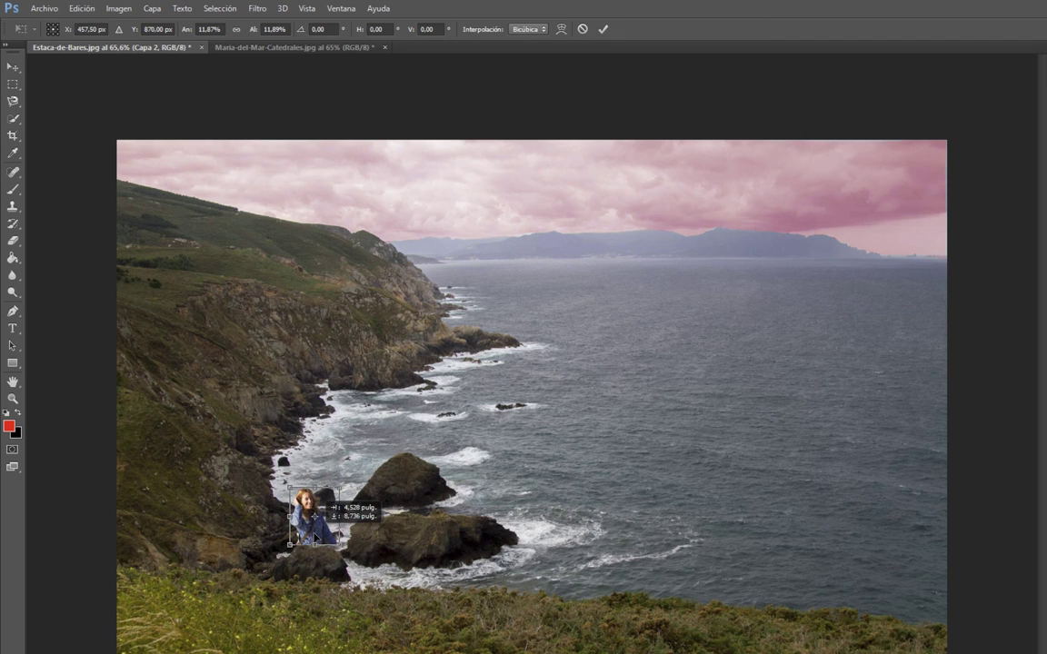
mouse_move(421, 500)
left_mouse_down()
mouse_move(315, 538)
mouse_move(316, 520)
mouse_move(138, 653)
left_mouse_up()
scroll(351, 482, "up", 3)
scroll(297, 511, "up", 2)
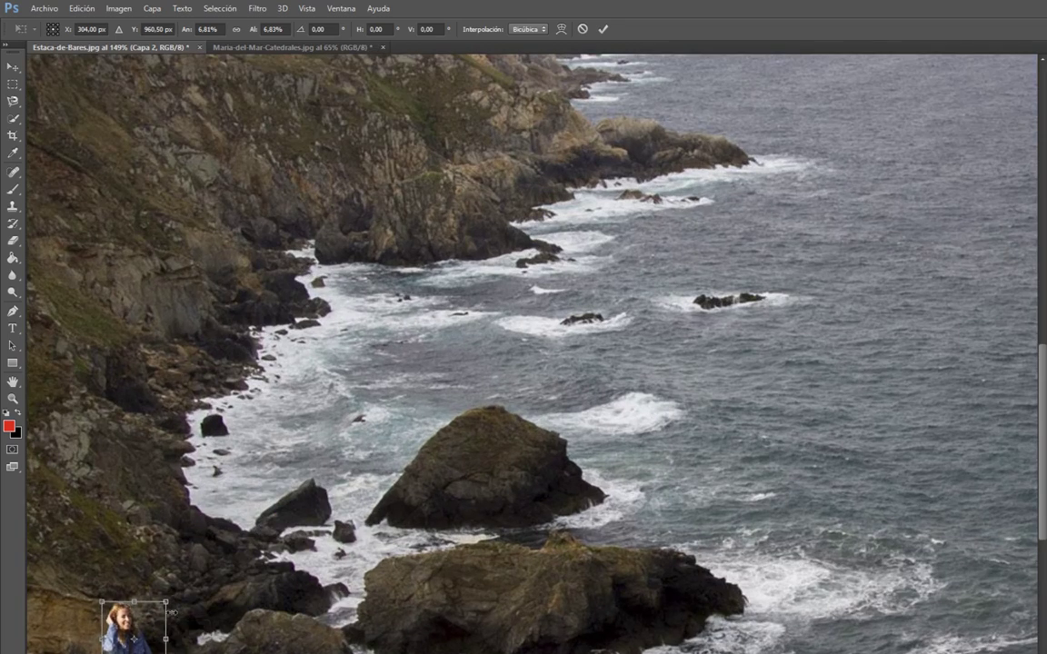
scroll(172, 593, "down", 4)
scroll(172, 592, "down", 2)
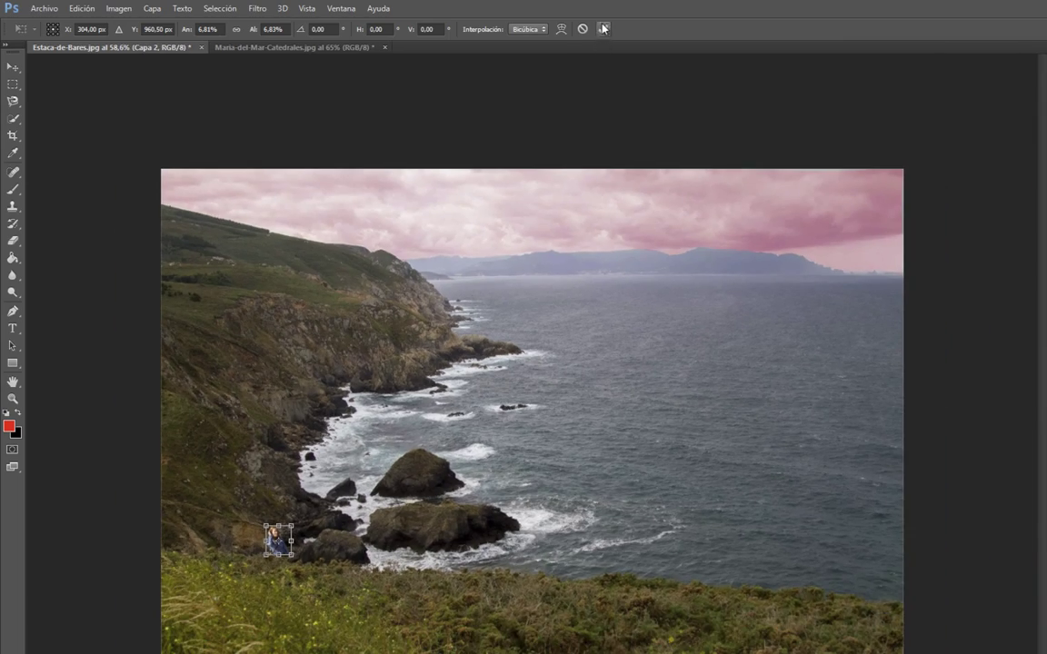
left_click(602, 28)
scroll(407, 419, "up", 3)
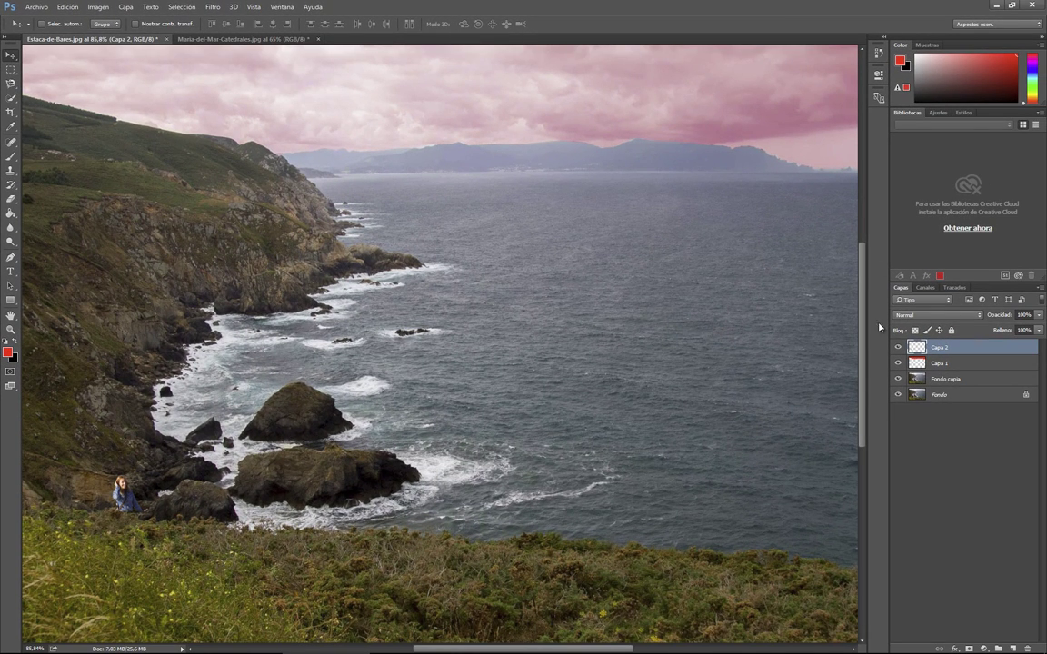
Step: Select Capa 1 together with Capa 2 and delete both layers
left_click(957, 366, "shift")
right_click(952, 367)
left_click(791, 209)
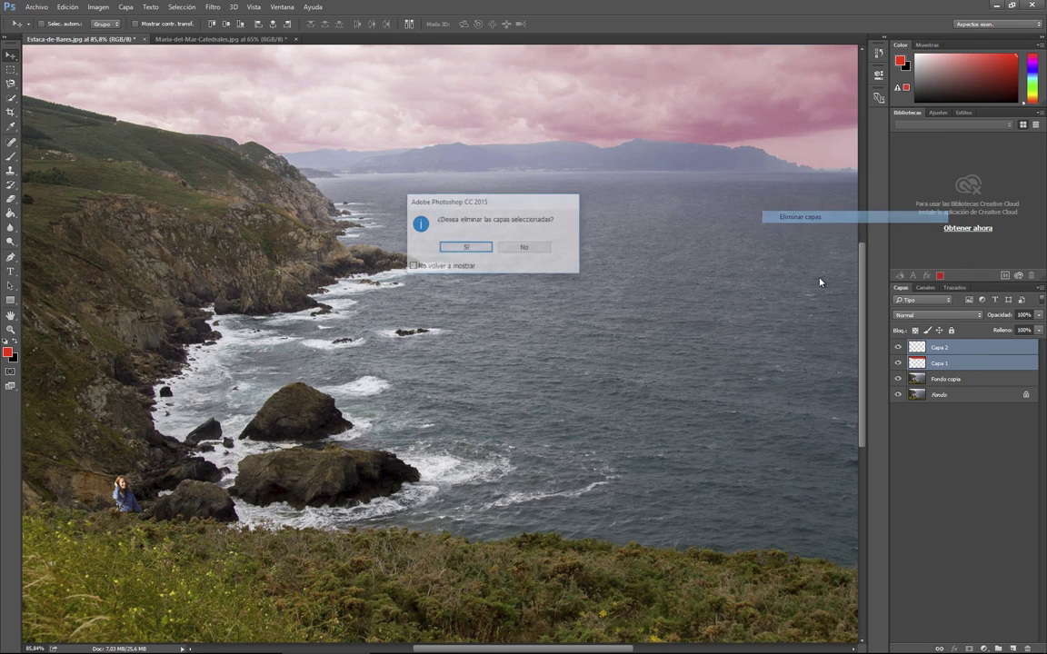
left_click(544, 248)
right_click(950, 364)
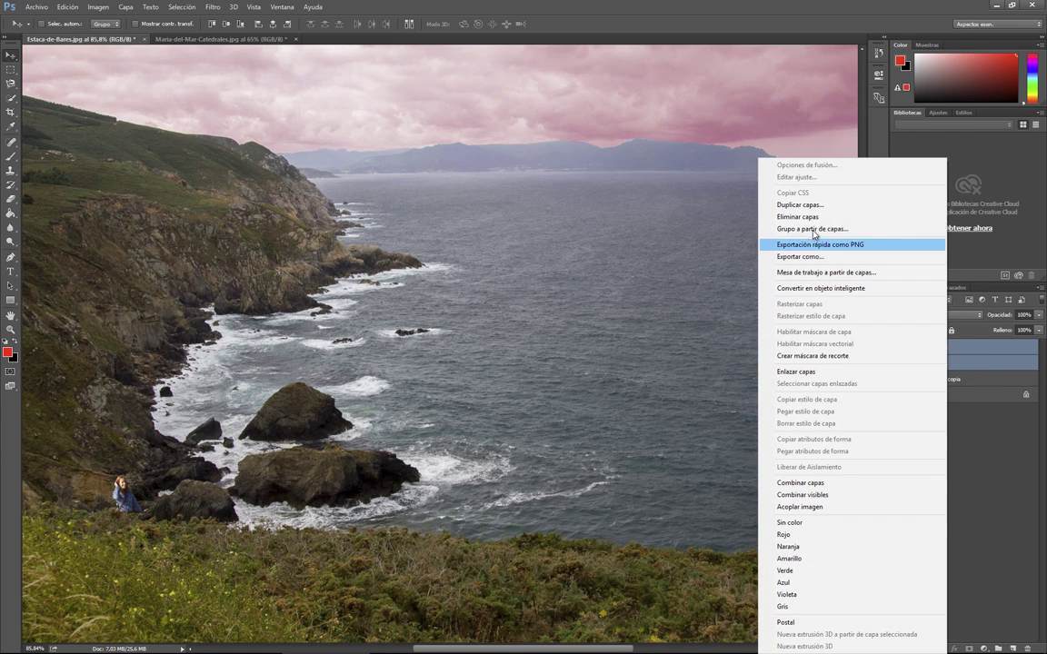
left_click(805, 212)
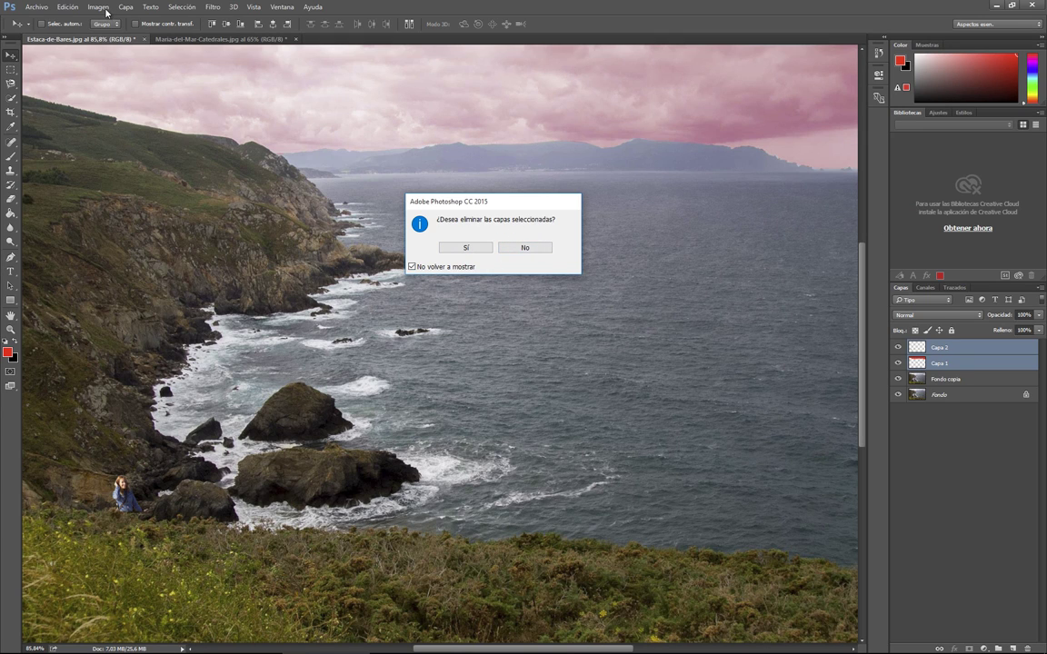
left_click(465, 247)
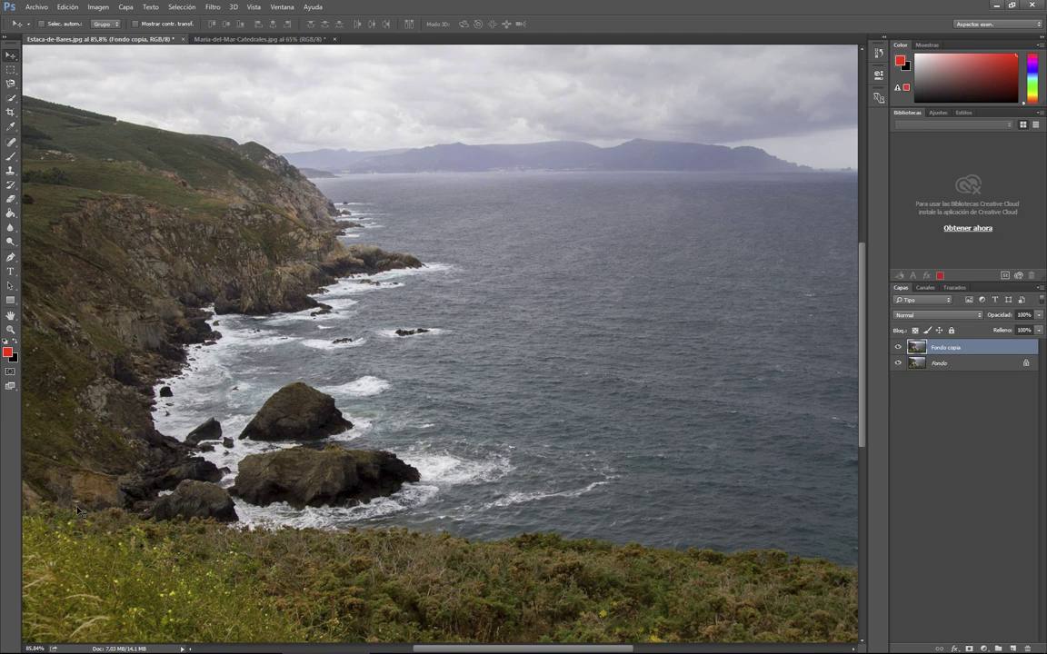
Step: Undo the double deletion, then delete only Capa 1 to remove the pink sky
left_click(67, 6)
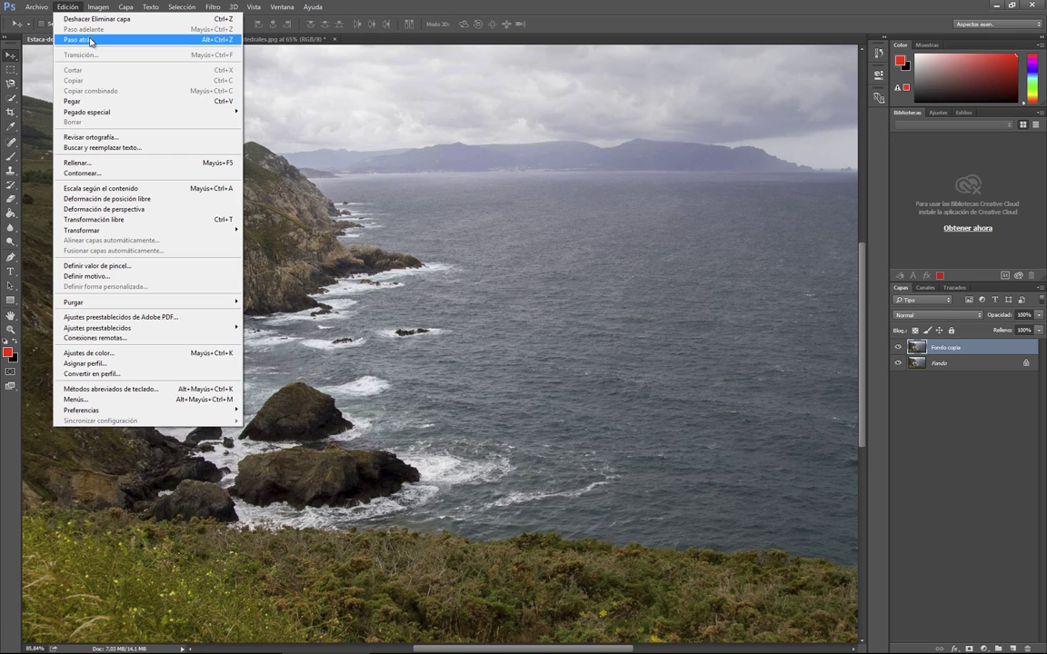
left_click(91, 38)
left_click(959, 365)
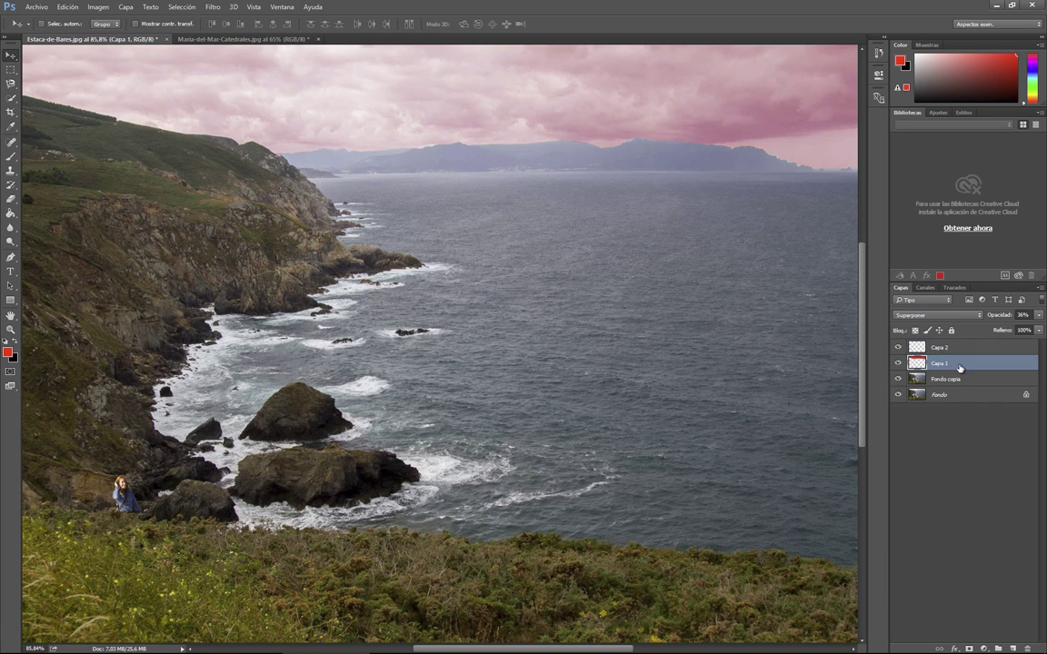
right_click(938, 368)
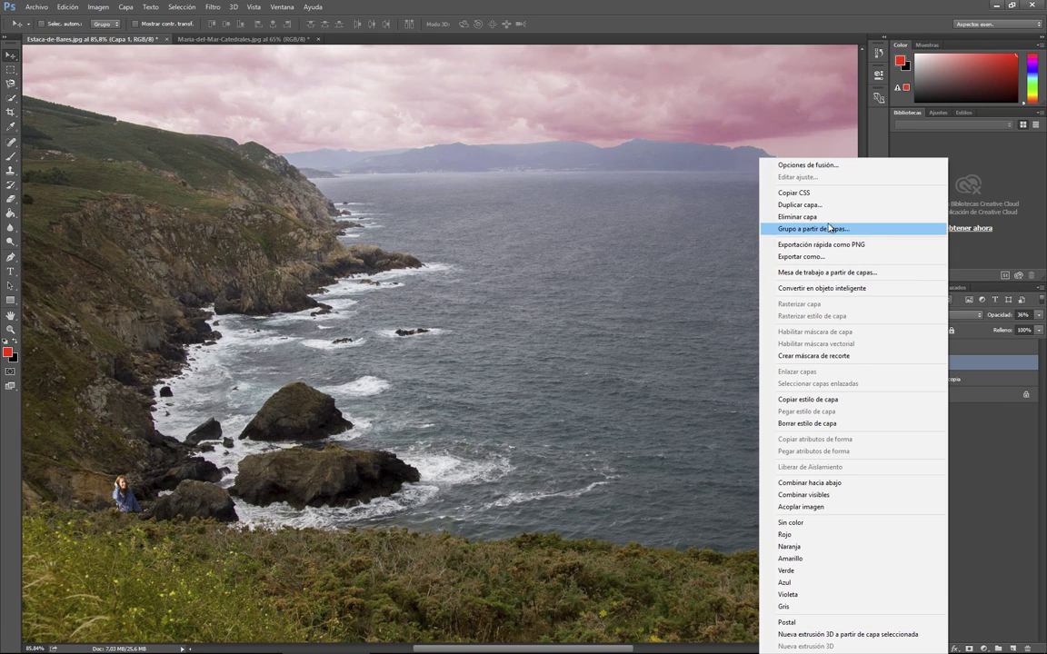
left_click(791, 220)
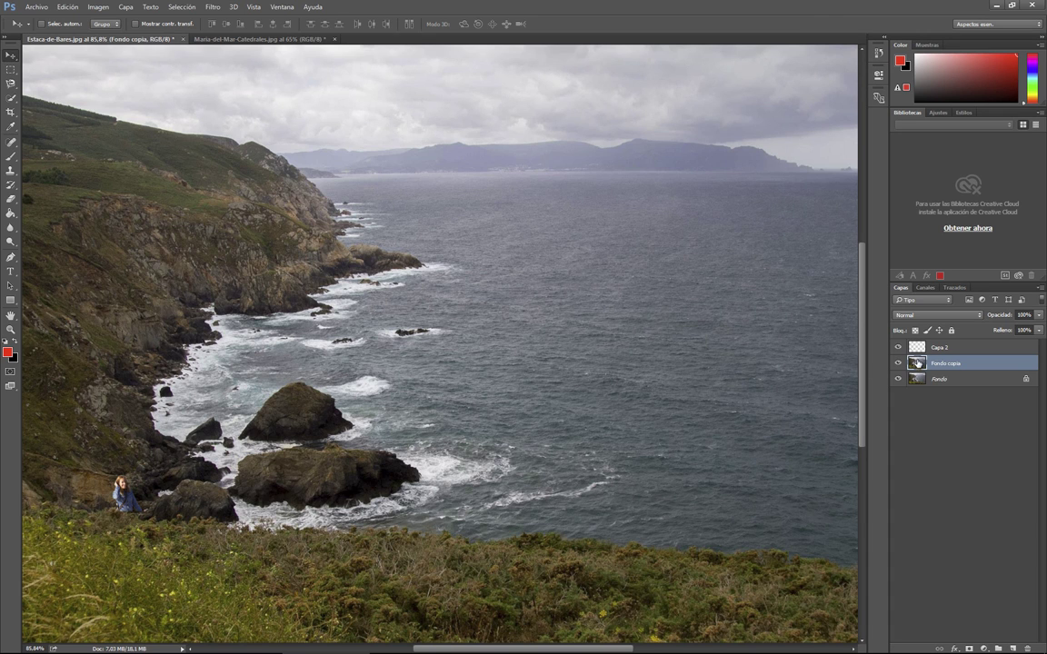
Step: Enlarge the Capa 2 woman about tenfold and move her down-left over the cliffs
left_click(939, 347)
scroll(440, 344, "down", 4)
key("ctrl+t")
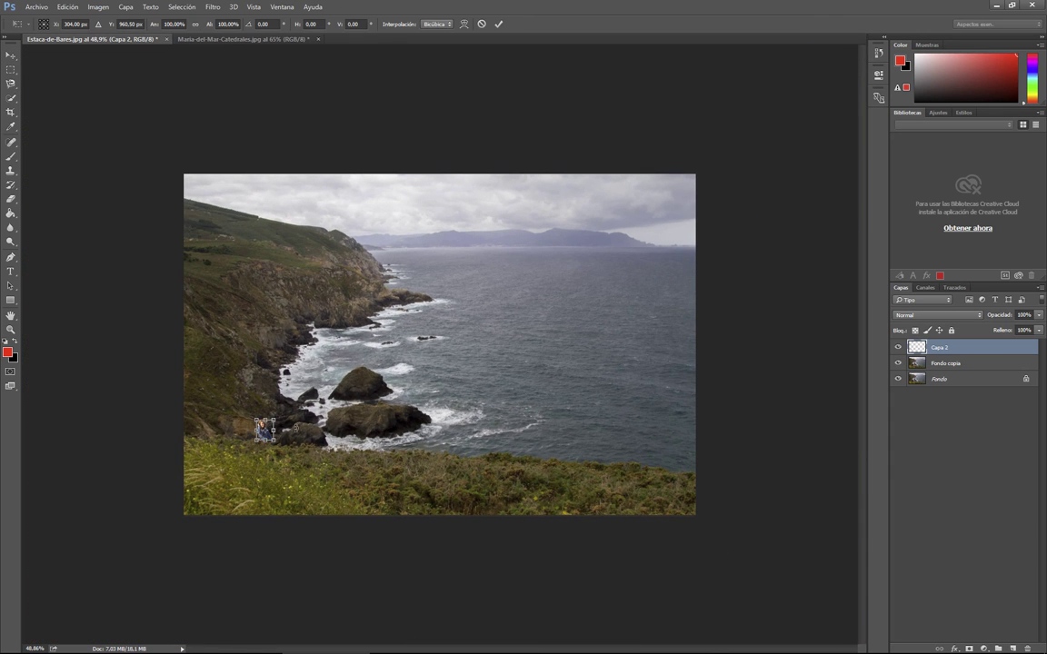
left_click_drag(274, 419, 434, 234)
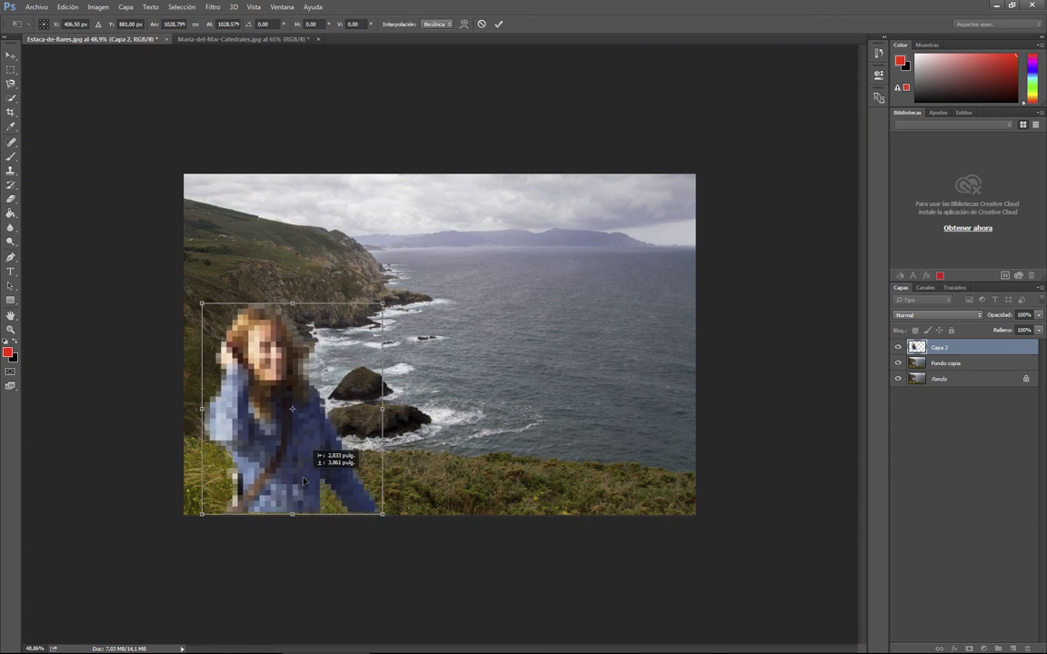
left_click_drag(357, 411, 303, 482)
left_click(499, 25)
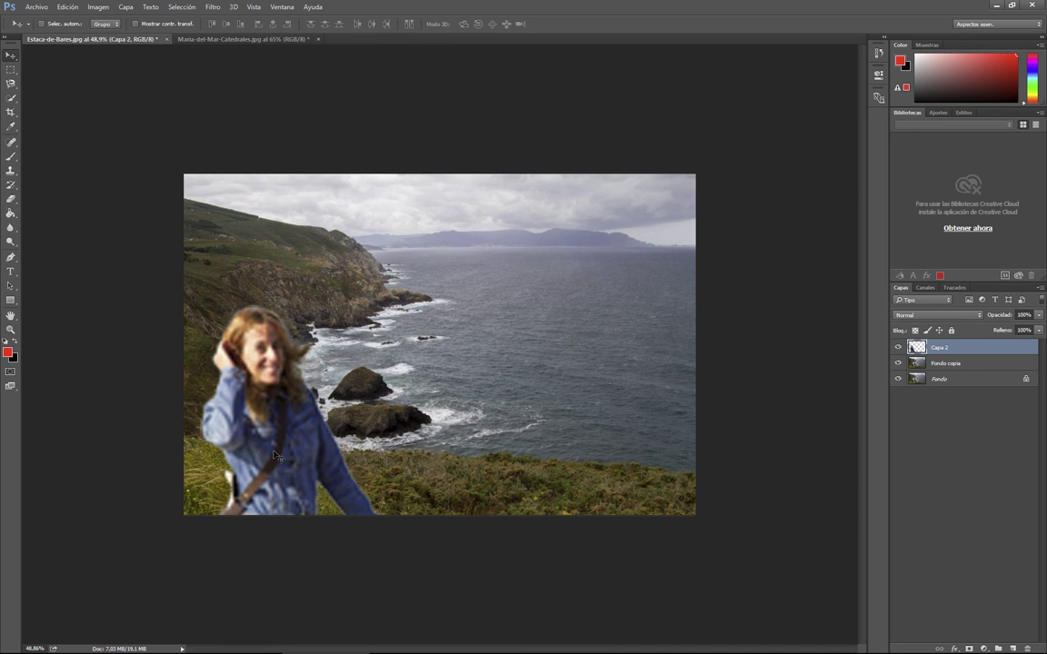
scroll(276, 455, "up", 1)
scroll(269, 409, "down", 1)
key("ctrl+t")
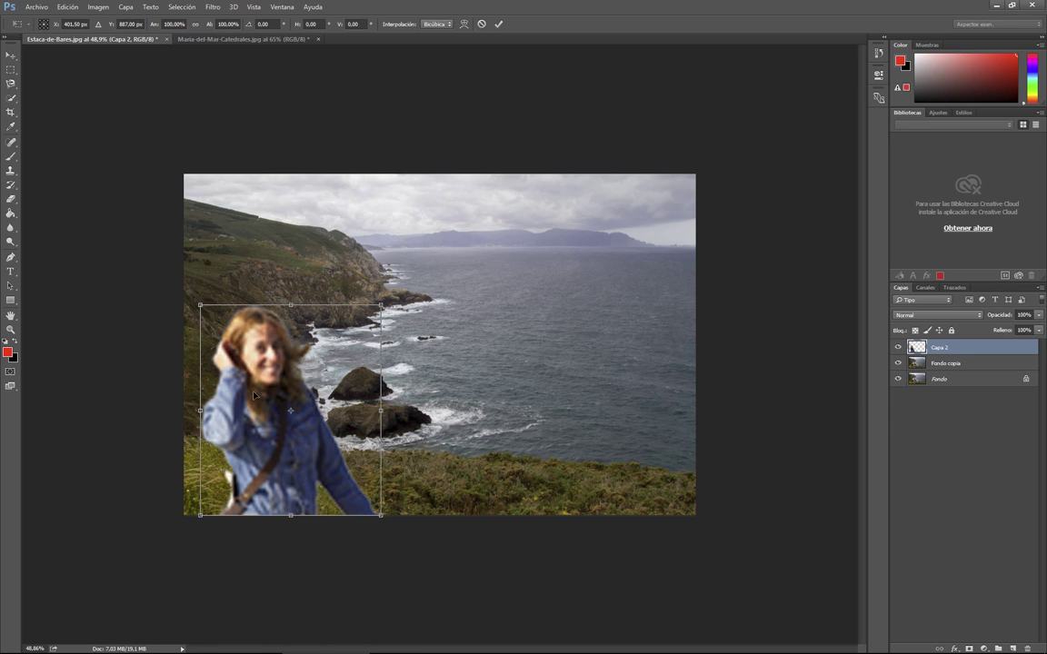
left_click(481, 25)
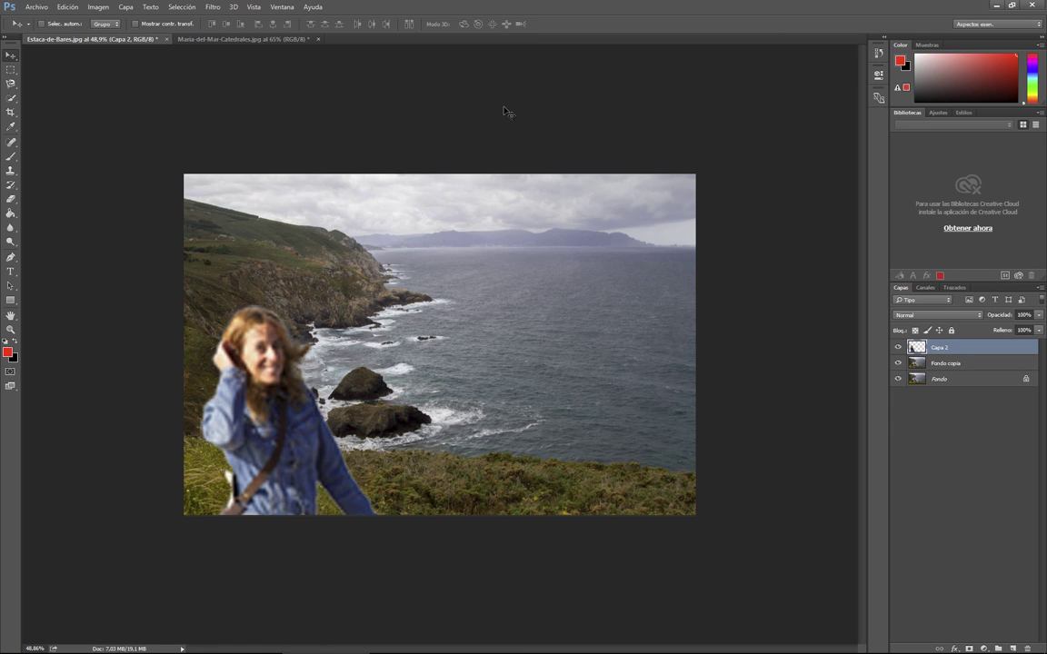
Step: Drag a fresh copy of the woman from the Maria-del-Mar photo and delete blurry Capa 2
left_click(234, 39)
left_click_drag(270, 97, 368, 329)
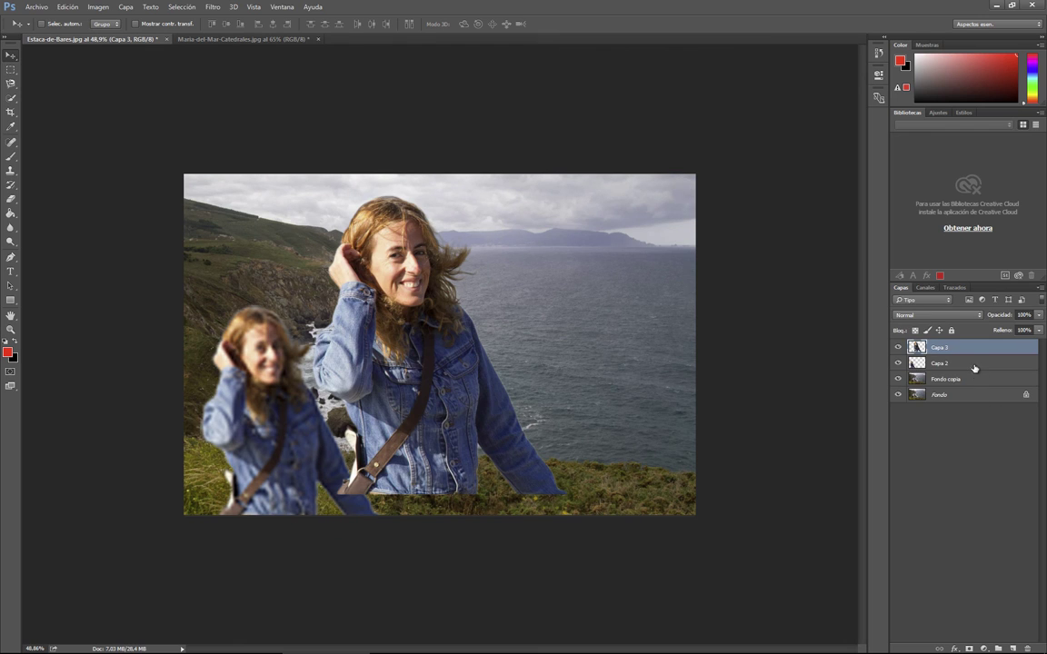
right_click(974, 367)
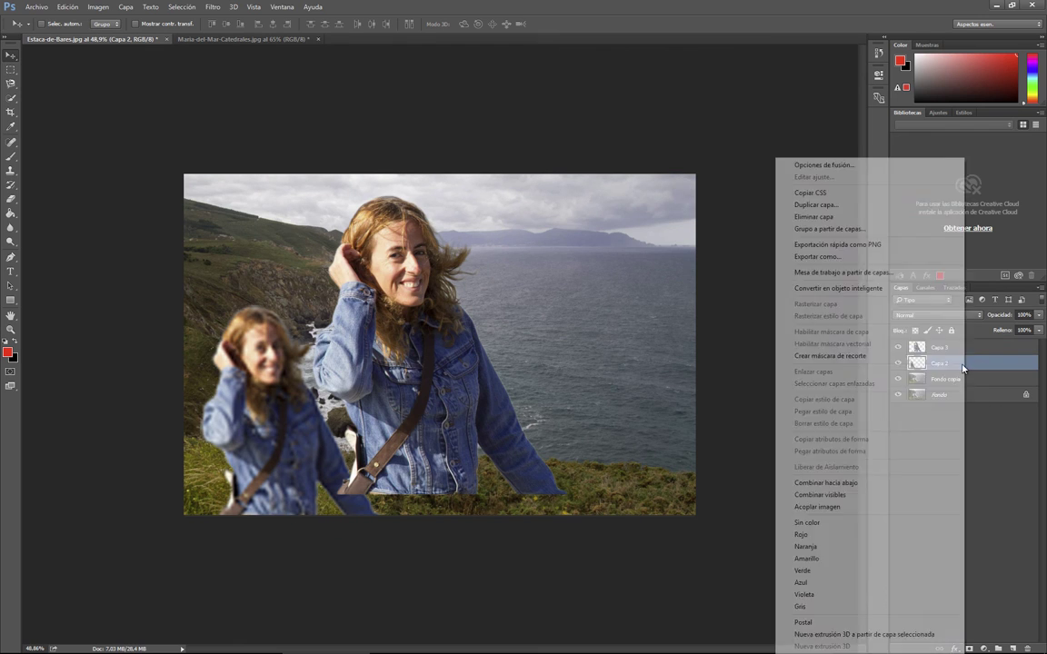
left_click(850, 196)
key("ctrl+t")
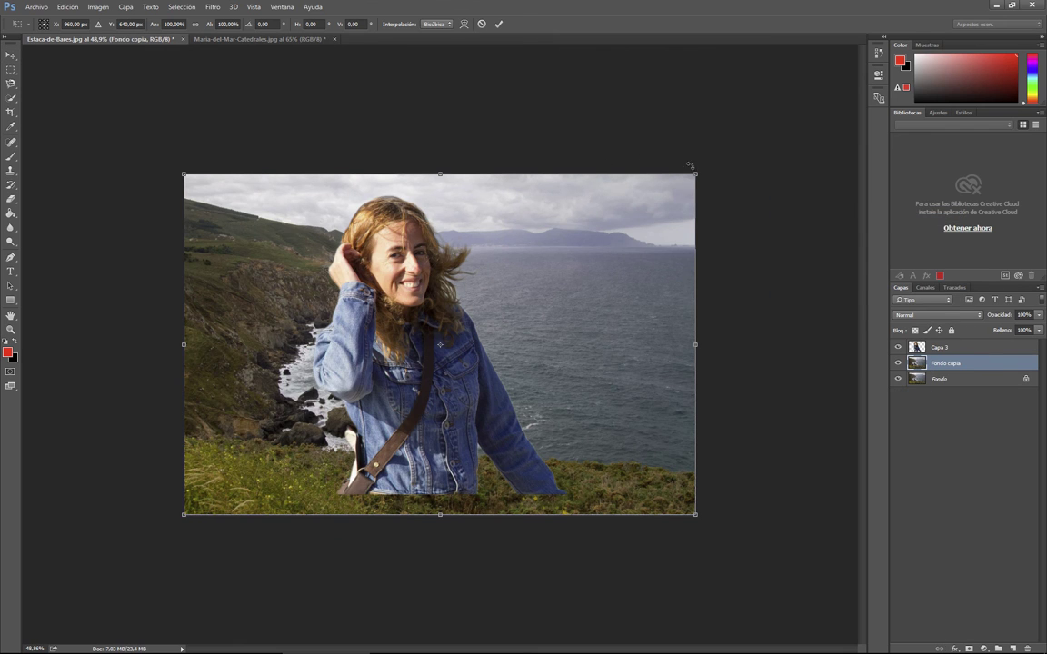
key("Return")
Step: Scale the new Capa 3 woman to about 49.6% and place her bottom-left
left_click(941, 348)
key("ctrl+t")
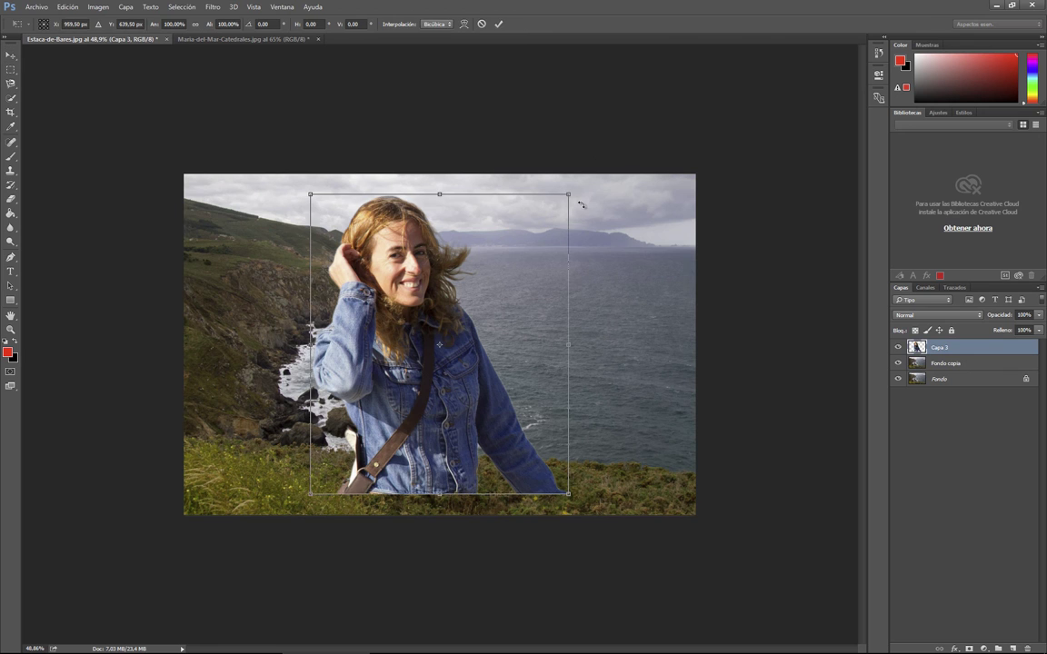
mouse_move(523, 185)
left_mouse_down()
mouse_move(478, 244)
mouse_move(437, 353)
left_mouse_up()
left_click_drag(391, 436, 260, 450)
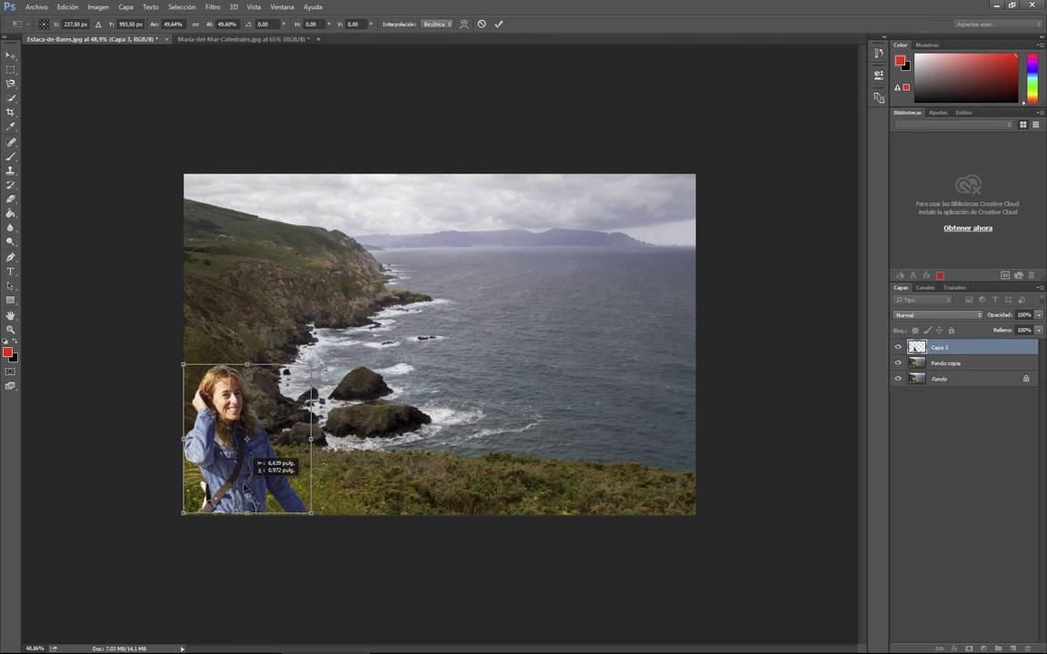
left_click(498, 24)
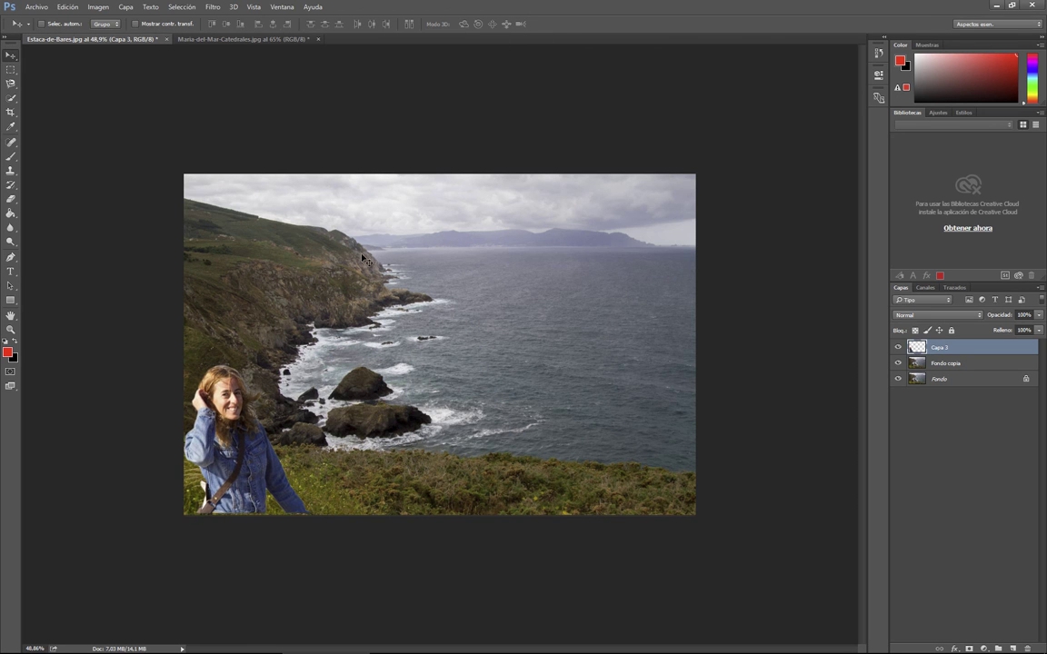
scroll(364, 260, "up", 3)
scroll(281, 147, "down", 1)
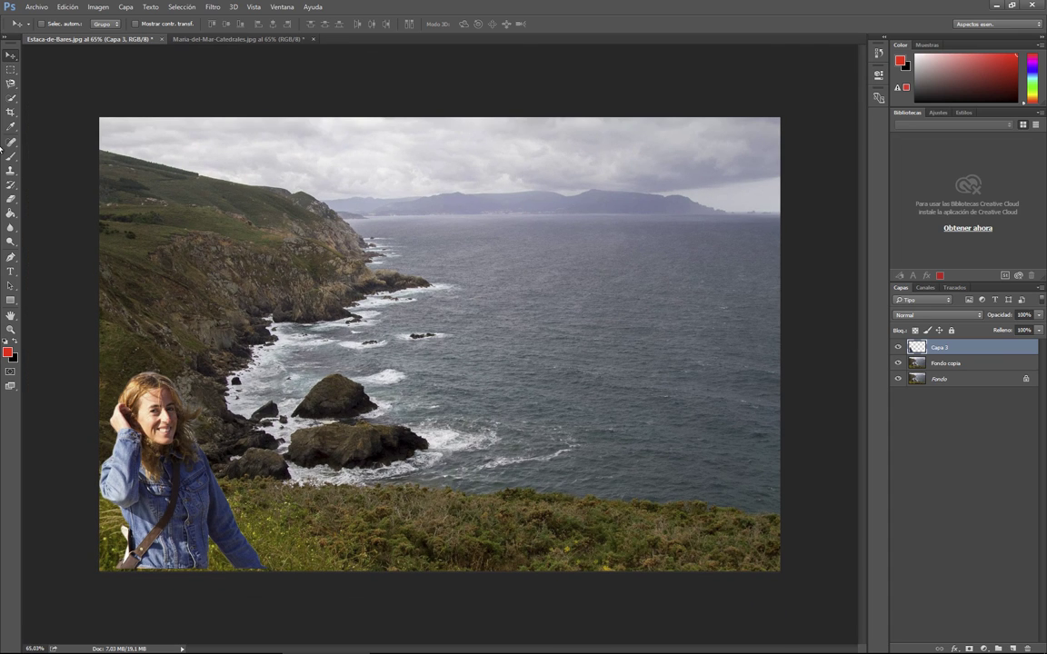
Step: Paint a first Quick Selection across the sky on Fondo copia, then deselect it
left_click(11, 98)
left_click(72, 95)
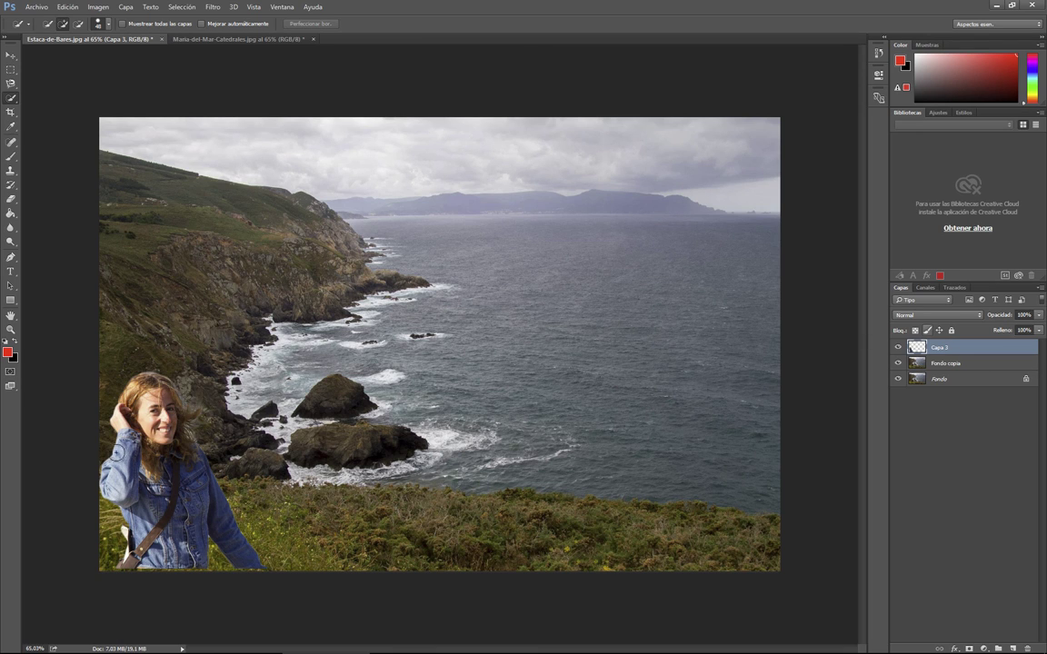
left_click(952, 364)
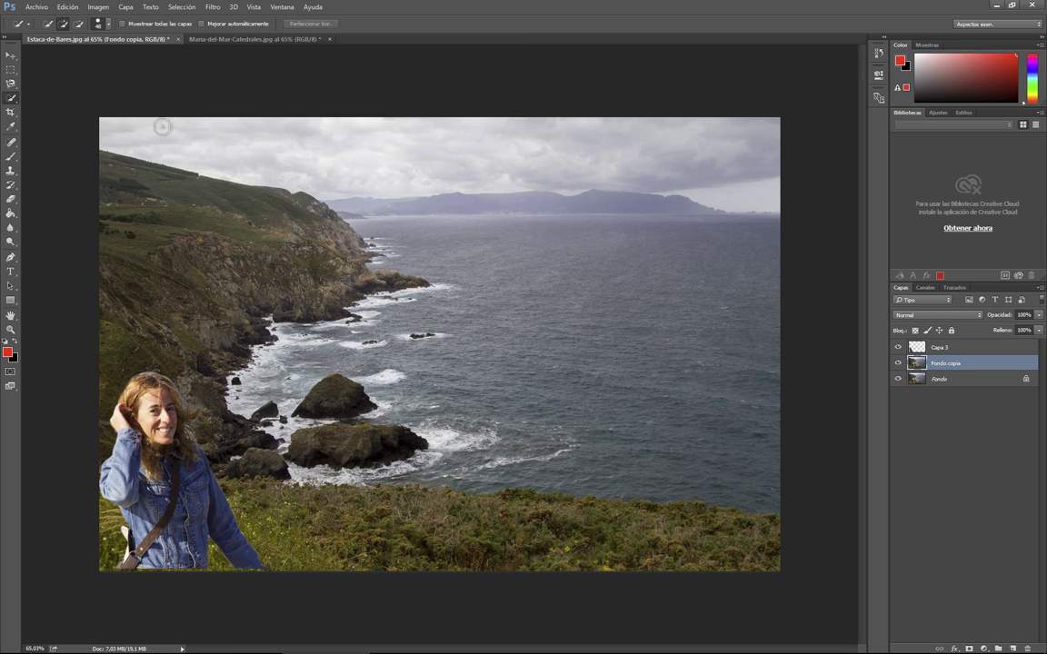
mouse_move(163, 123)
left_mouse_down()
mouse_move(369, 163)
mouse_move(290, 167)
mouse_move(743, 158)
left_mouse_up()
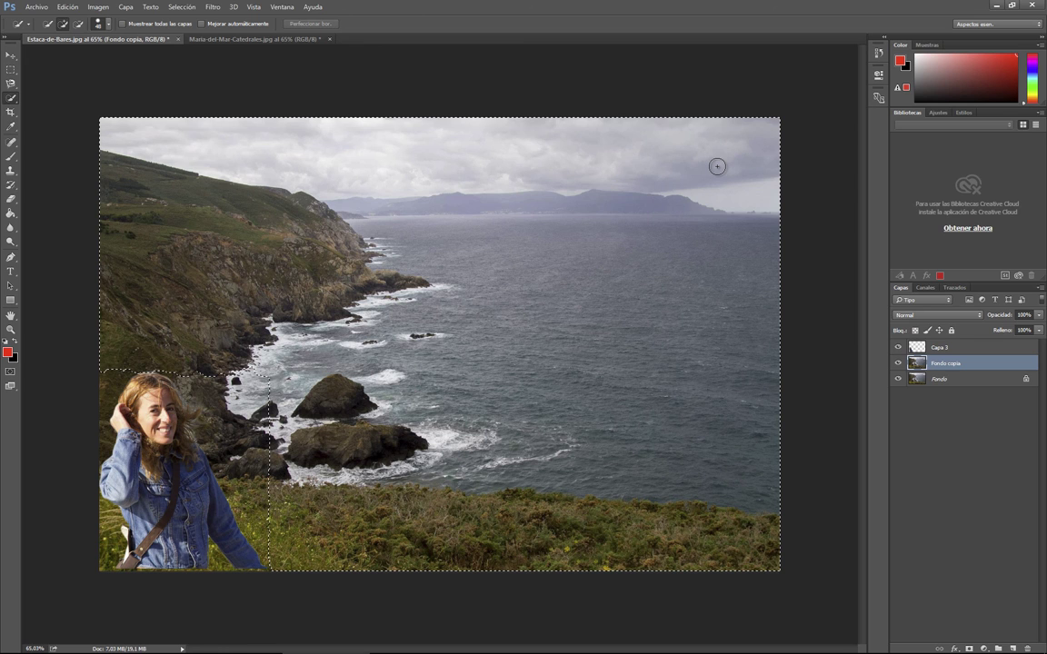
left_click(70, 7)
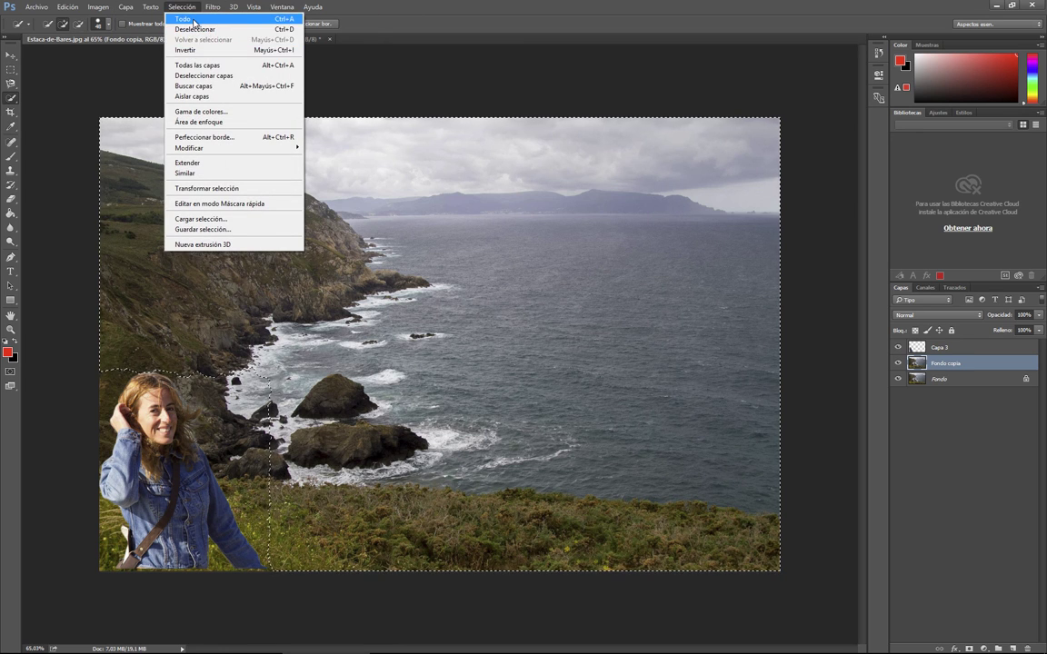
left_click(194, 29)
Step: With a 20 px brush, select the sky above the mountains and open Perfeccionar borde
left_click(100, 27)
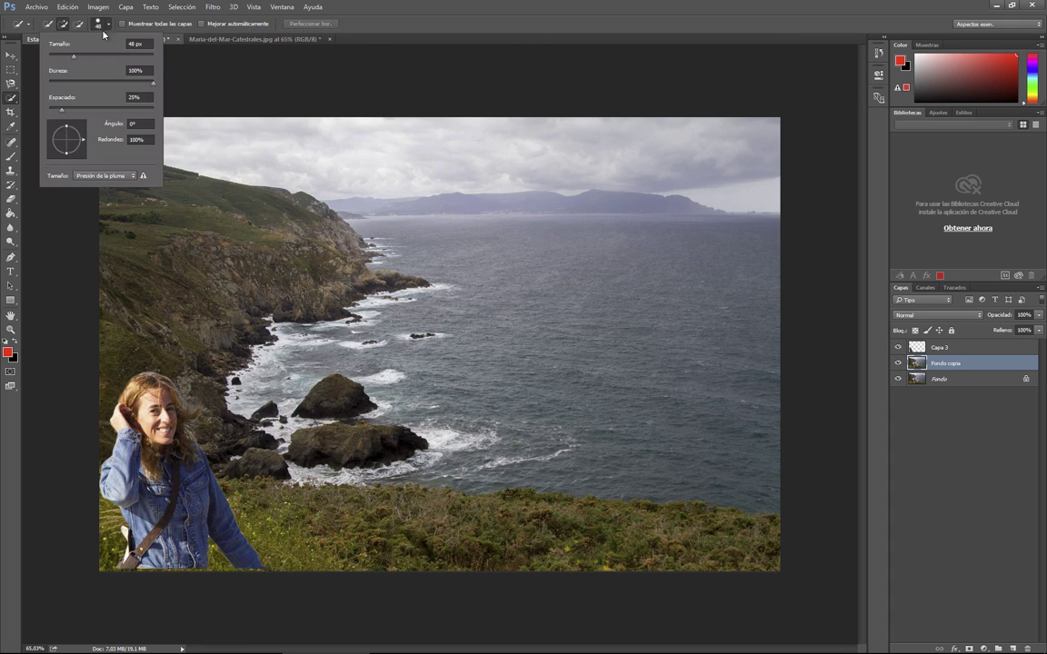
left_click_drag(73, 45, 61, 45)
left_click(127, 131)
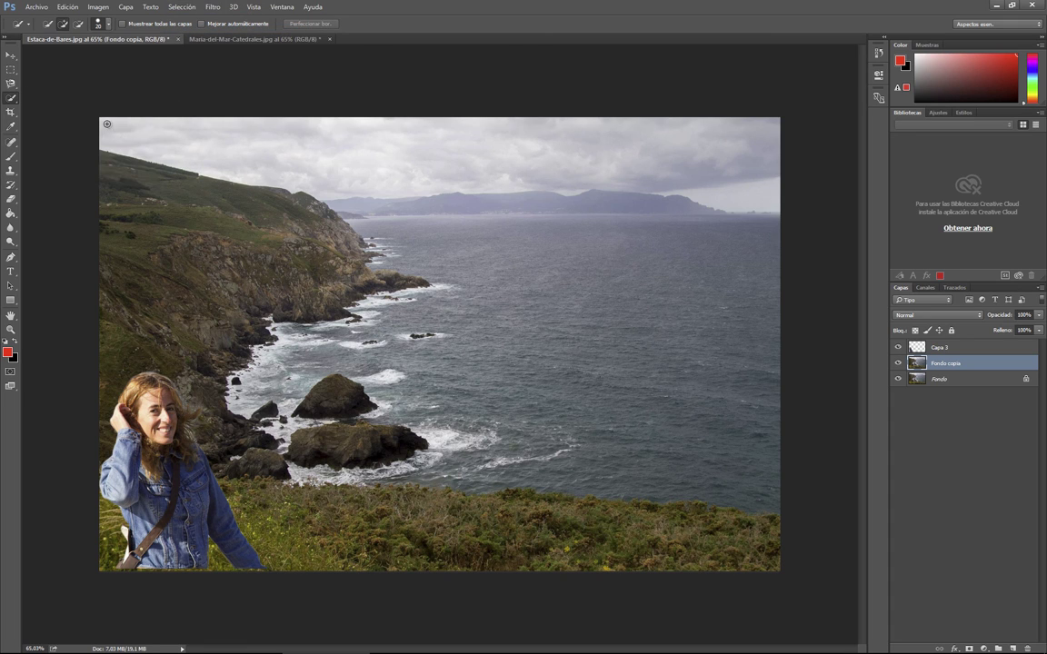
left_click_drag(107, 124, 463, 144)
left_click_drag(682, 146, 496, 164)
left_click(180, 7)
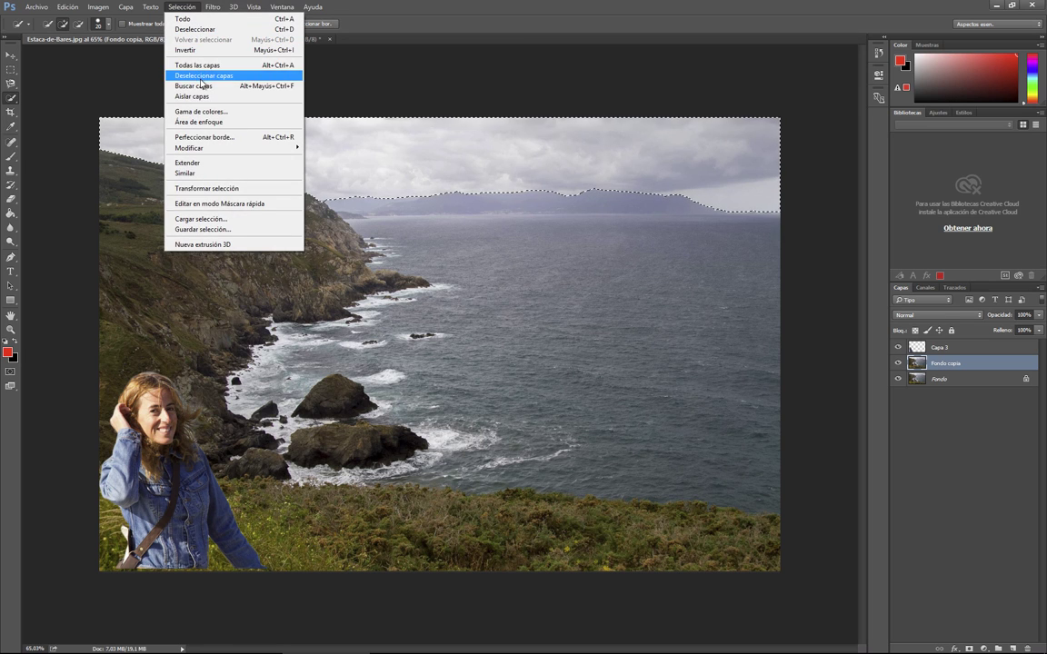
left_click(205, 137)
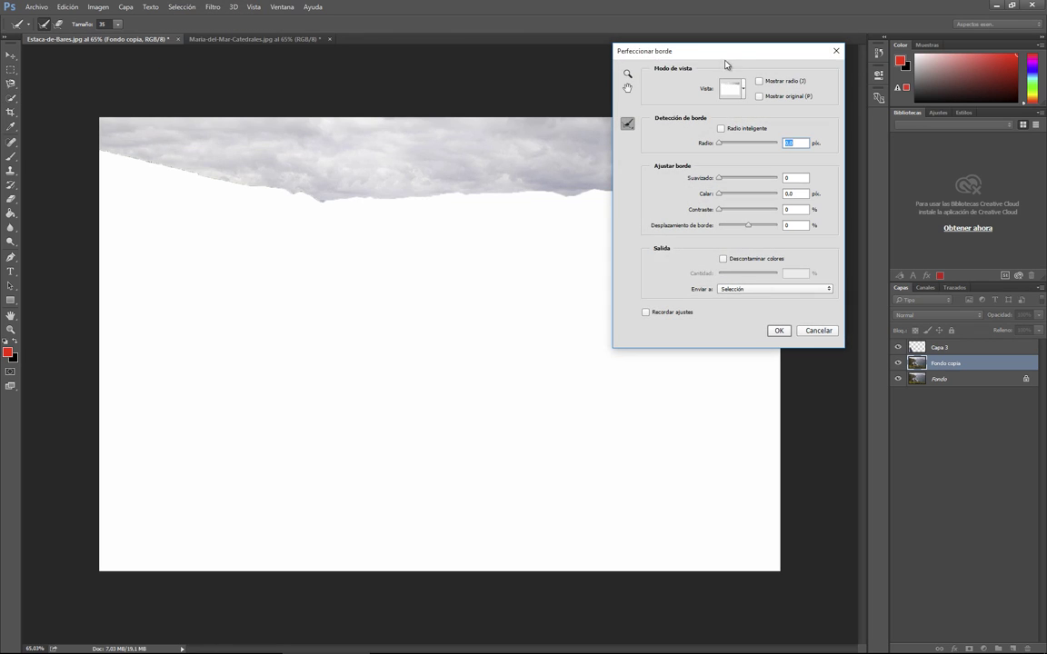
Step: Extend the refine radius along the horizon, preview in Superponer red overlay, and apply
left_click_drag(713, 50, 701, 242)
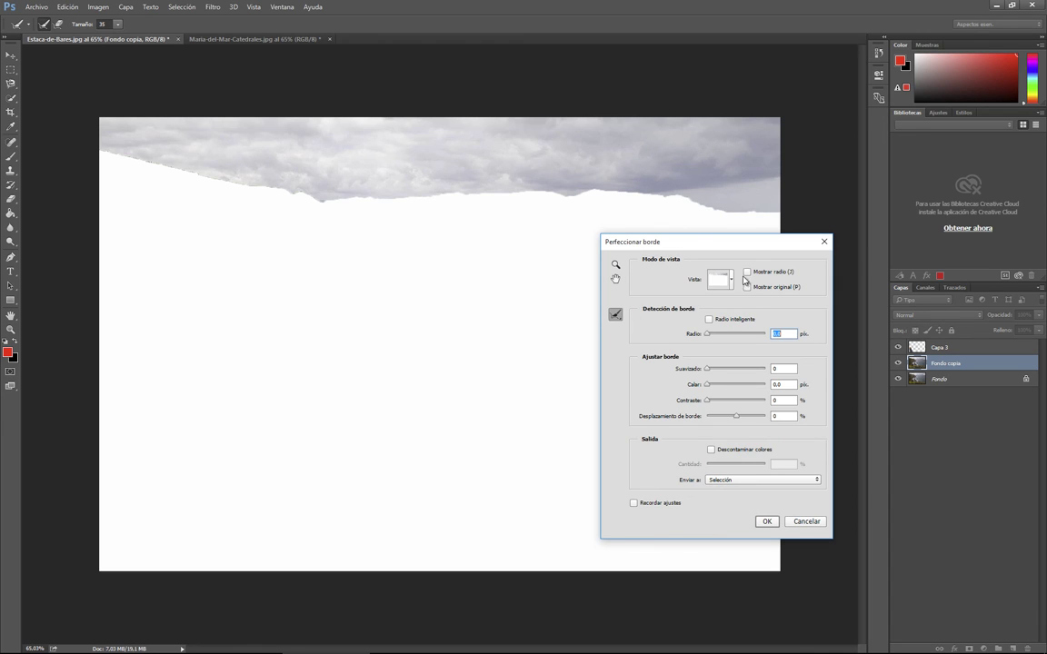
left_click(720, 280)
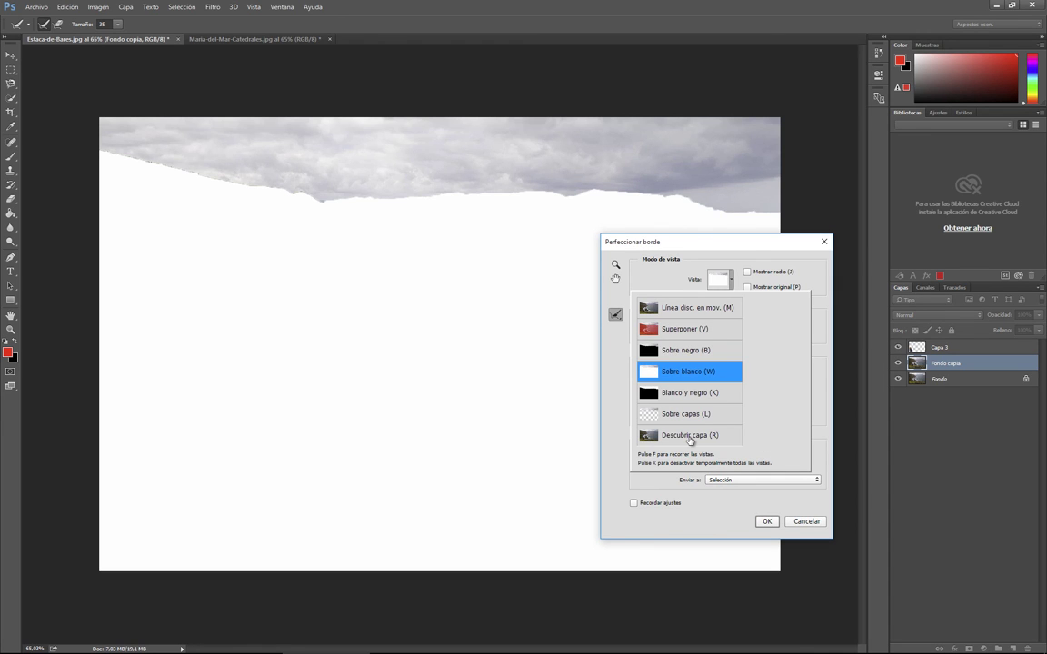
left_click(684, 329)
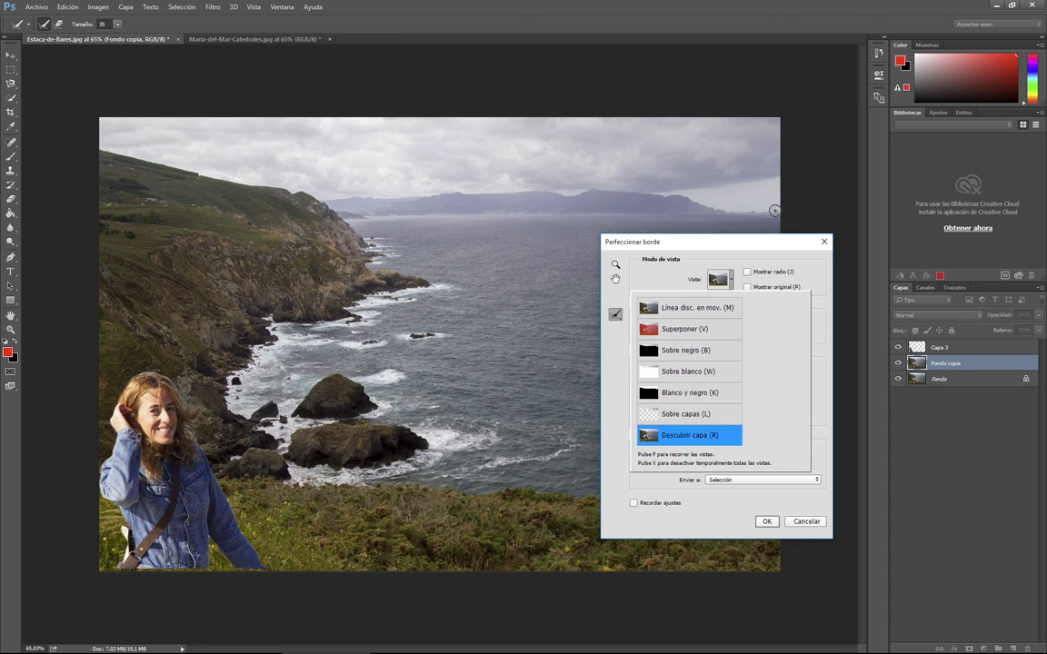
left_click(697, 189)
mouse_move(741, 209)
left_mouse_down()
mouse_move(527, 191)
mouse_move(323, 203)
mouse_move(110, 150)
mouse_move(96, 188)
left_mouse_up()
left_click(713, 280)
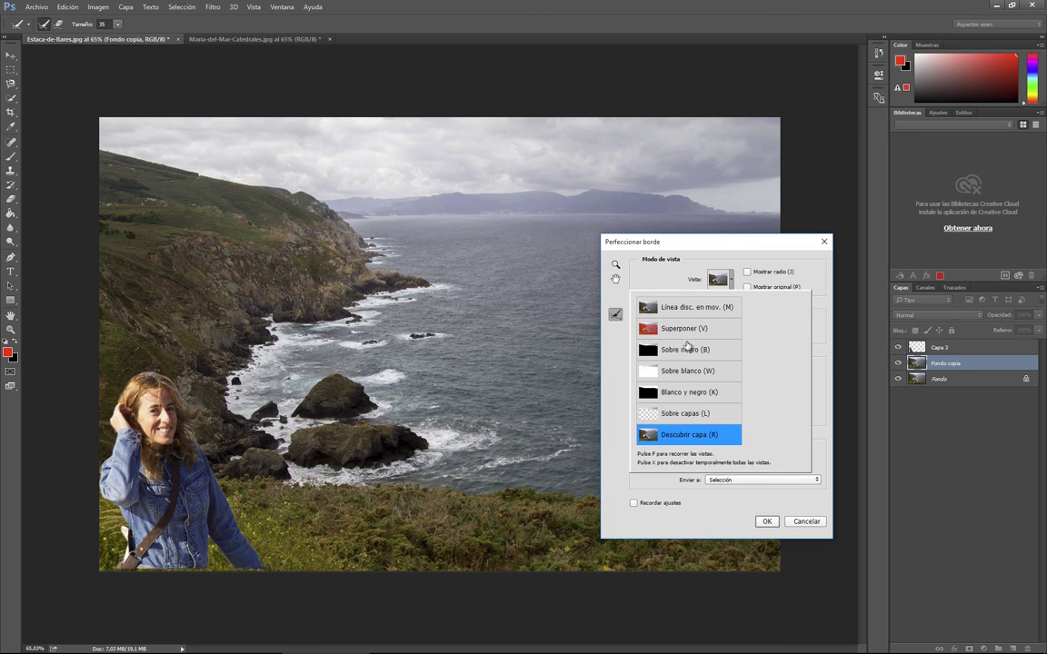
left_click(691, 329)
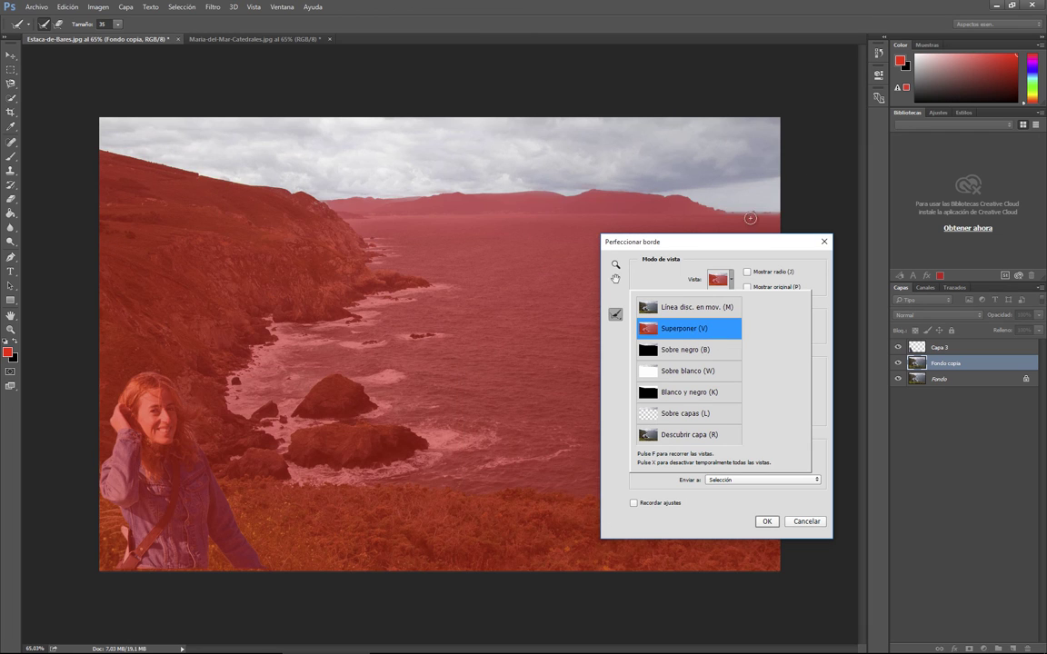
left_click(769, 522)
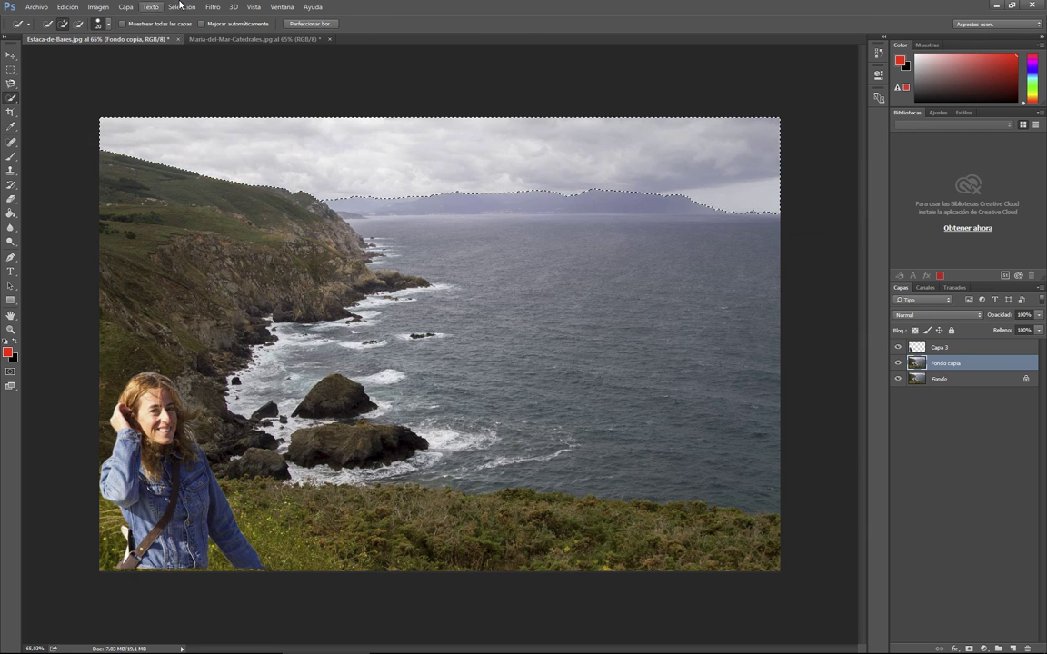
Step: Reopen Perfeccionar borde, adjust the Radio, and accept the refined sky selection
left_click(181, 7)
left_click(236, 138)
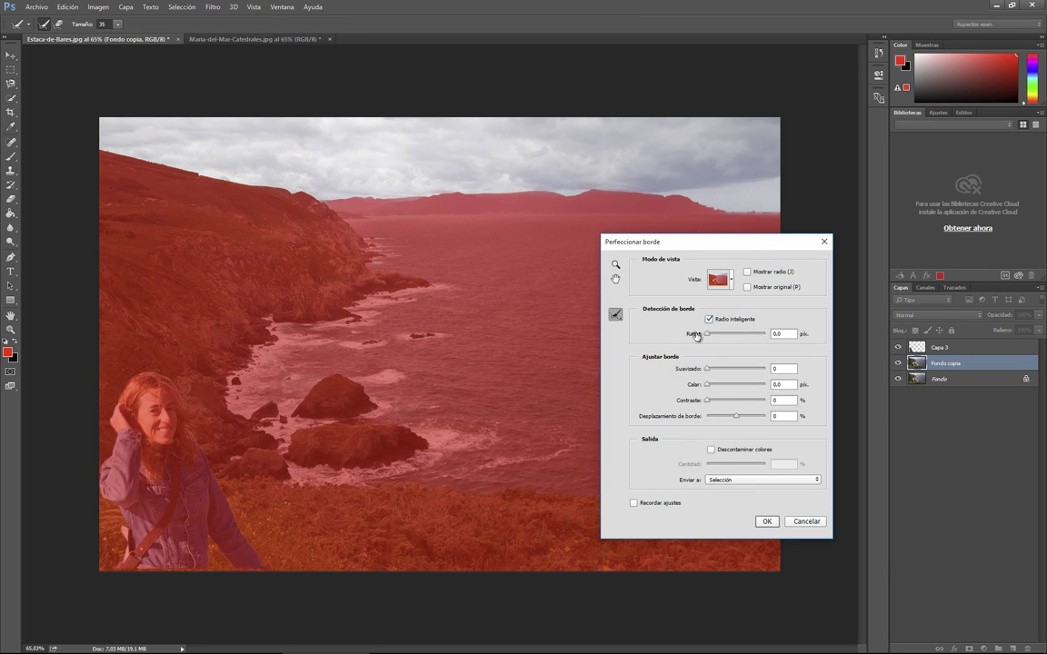
mouse_move(696, 335)
left_mouse_down()
mouse_move(718, 339)
mouse_move(709, 409)
left_mouse_up()
left_click(766, 522)
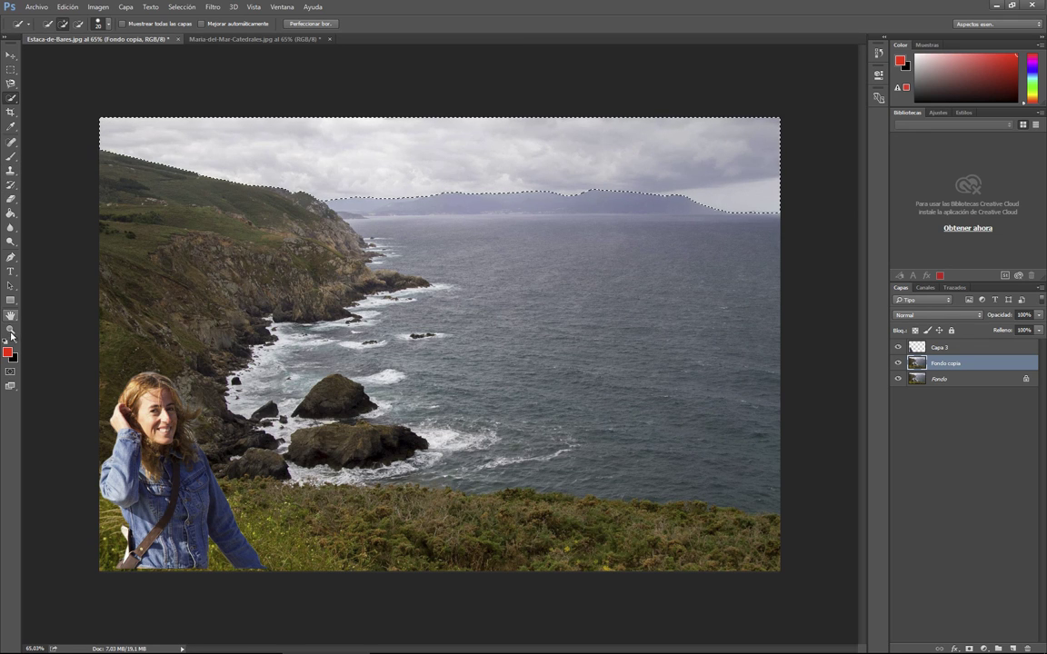
Step: Add new layer Capa 4 above Fondo copia and fill the sky selection with red
left_click(955, 349)
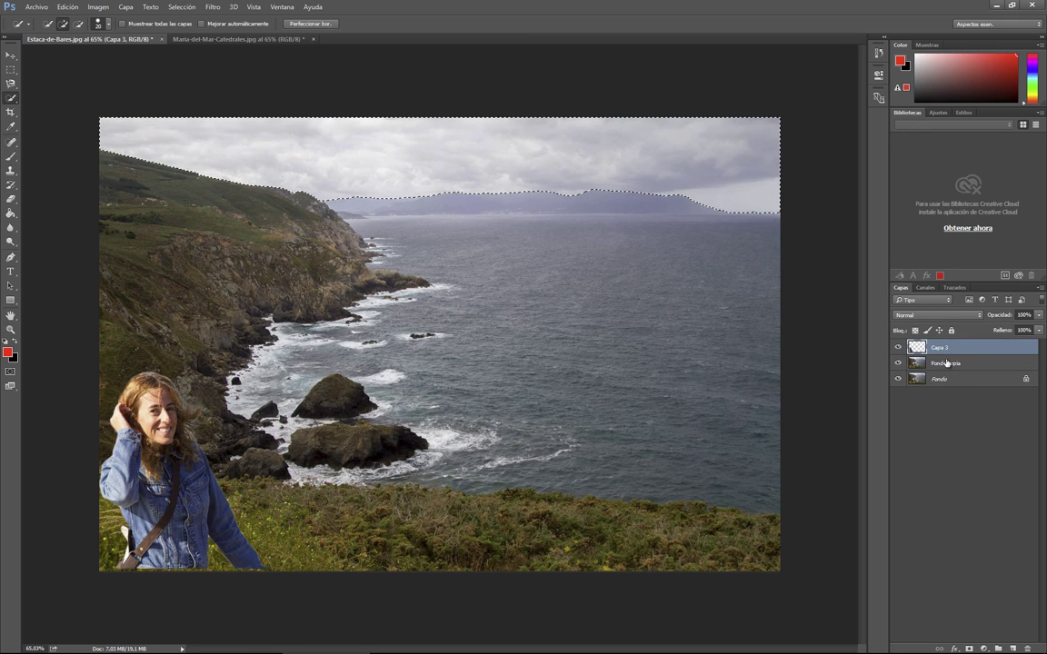
left_click(950, 363)
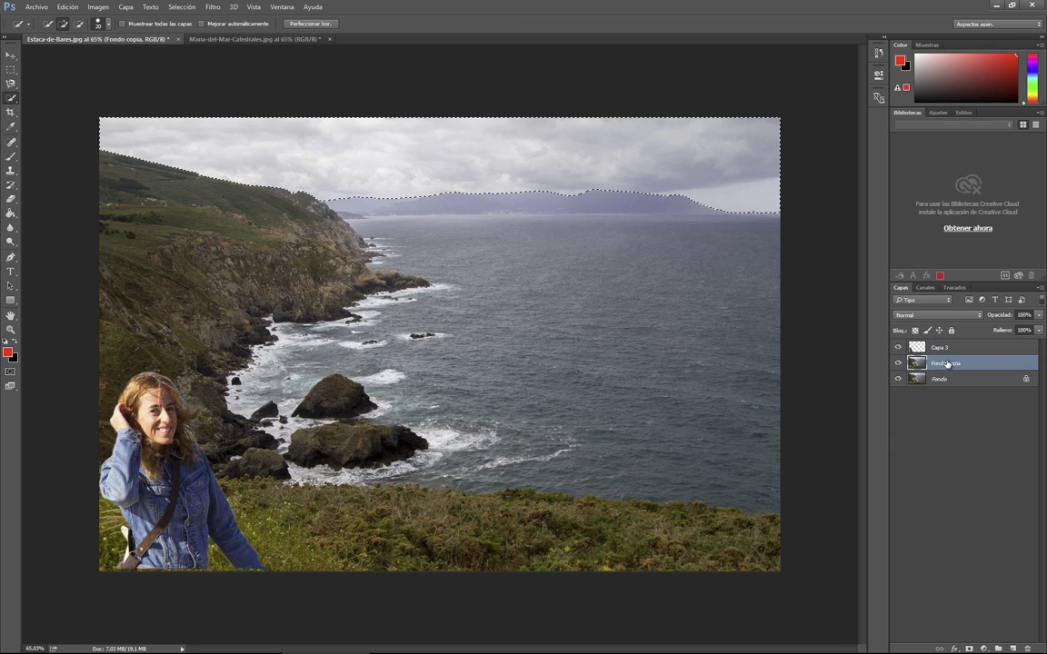
left_click(1013, 647)
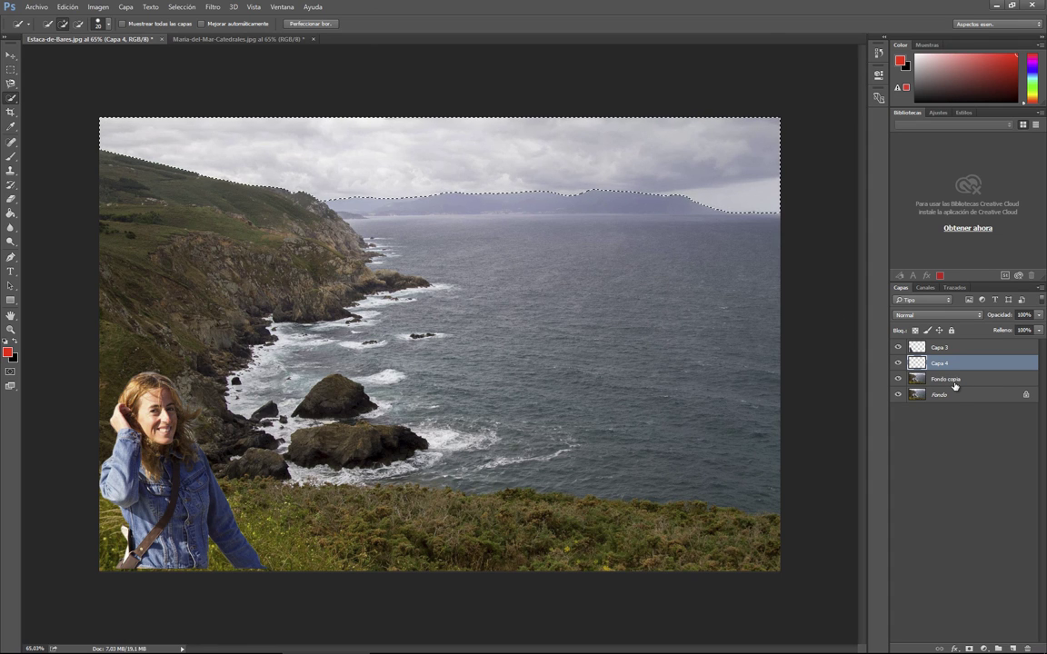
left_click(11, 213)
left_click(283, 163)
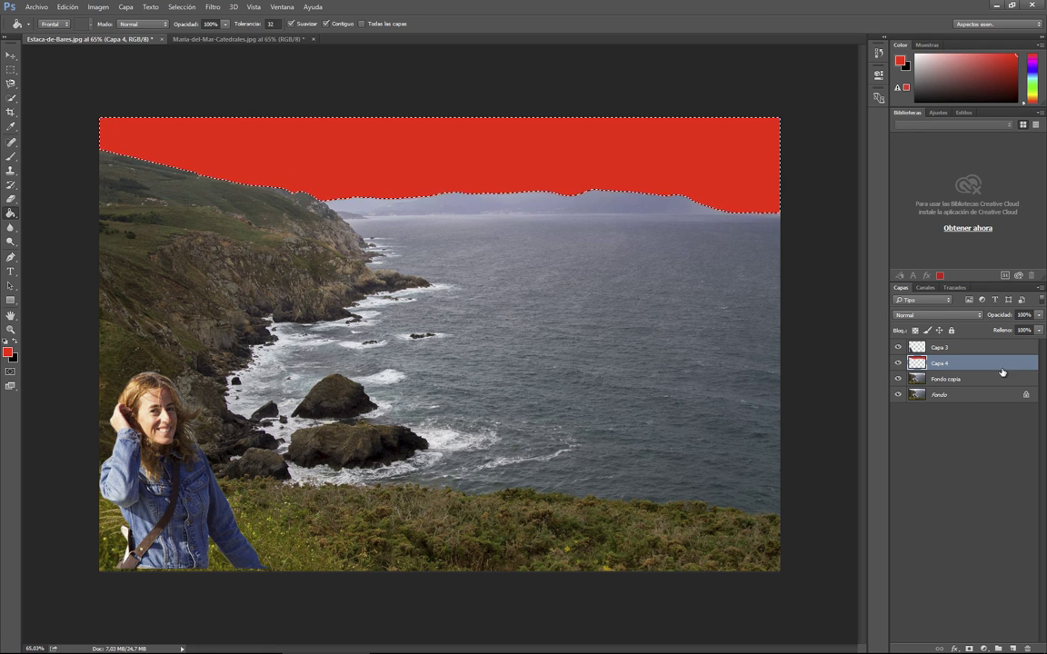
Step: Set Capa 4's blend mode to Superponer and clear the selection
left_click(938, 314)
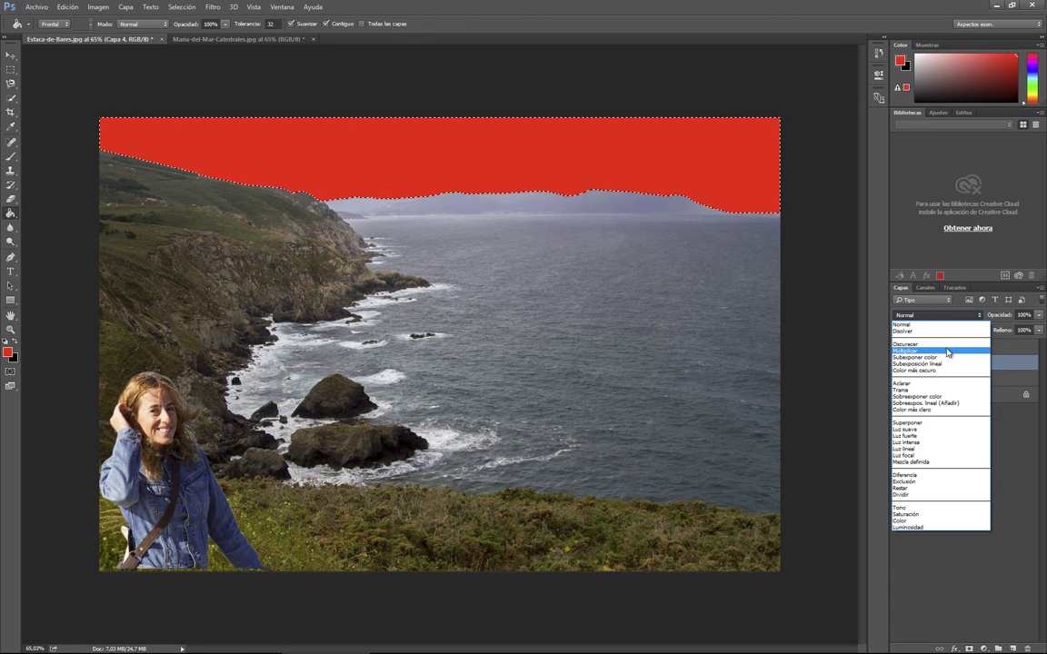
left_click(947, 350)
left_click(938, 315)
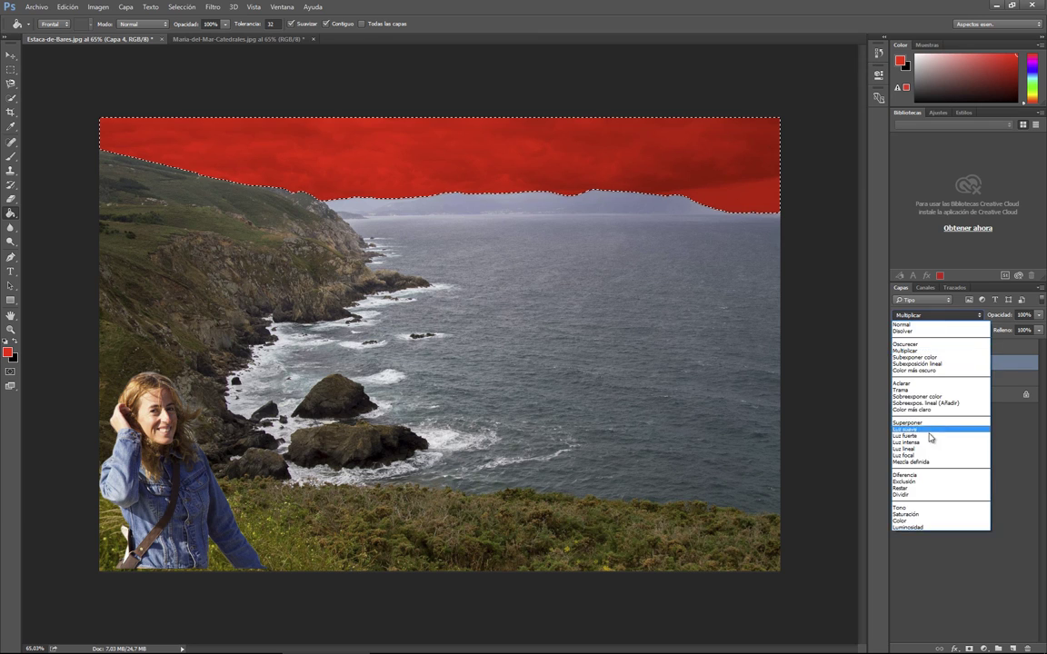
left_click(936, 391)
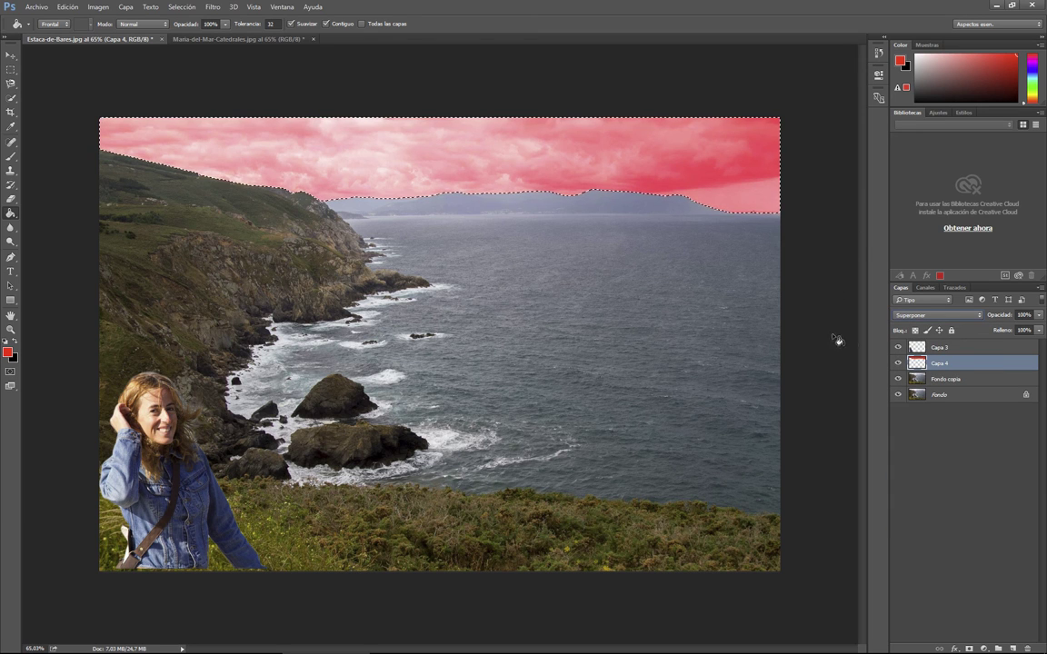
left_click(181, 6)
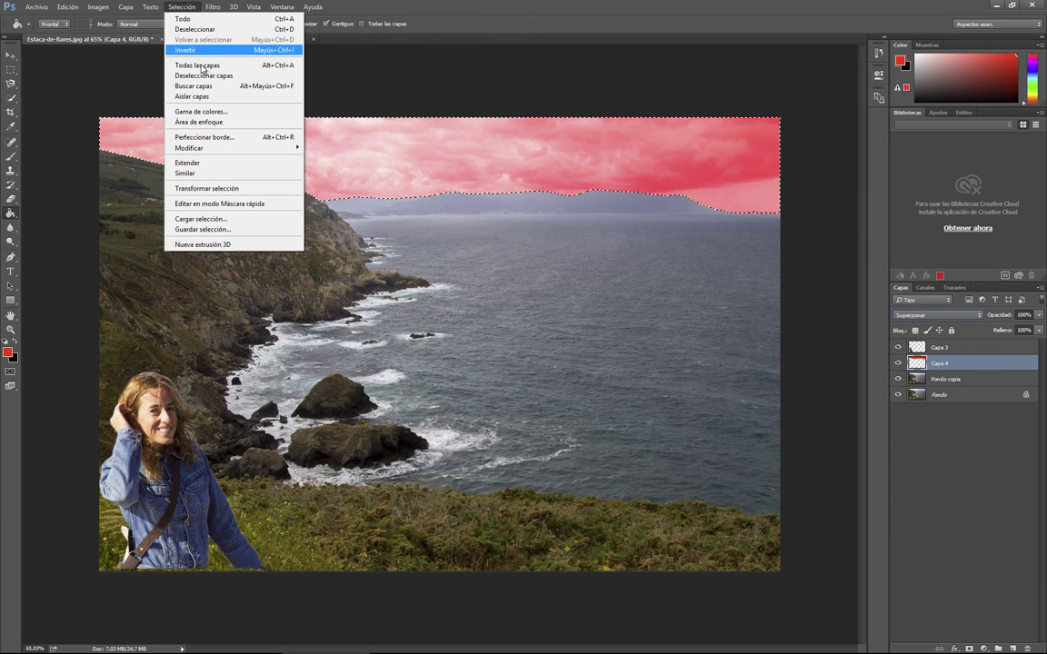
left_click(195, 29)
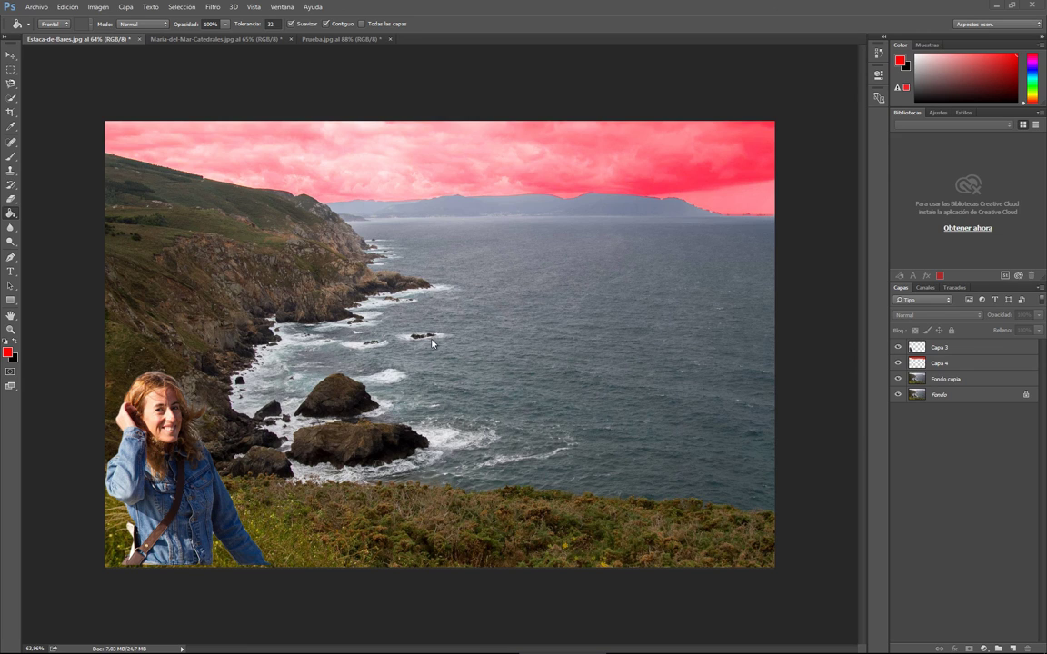
Step: Choose the Clone Stamp, dismiss the no-layer-selected error, and make Fondo copia active
scroll(432, 342, "up", 5)
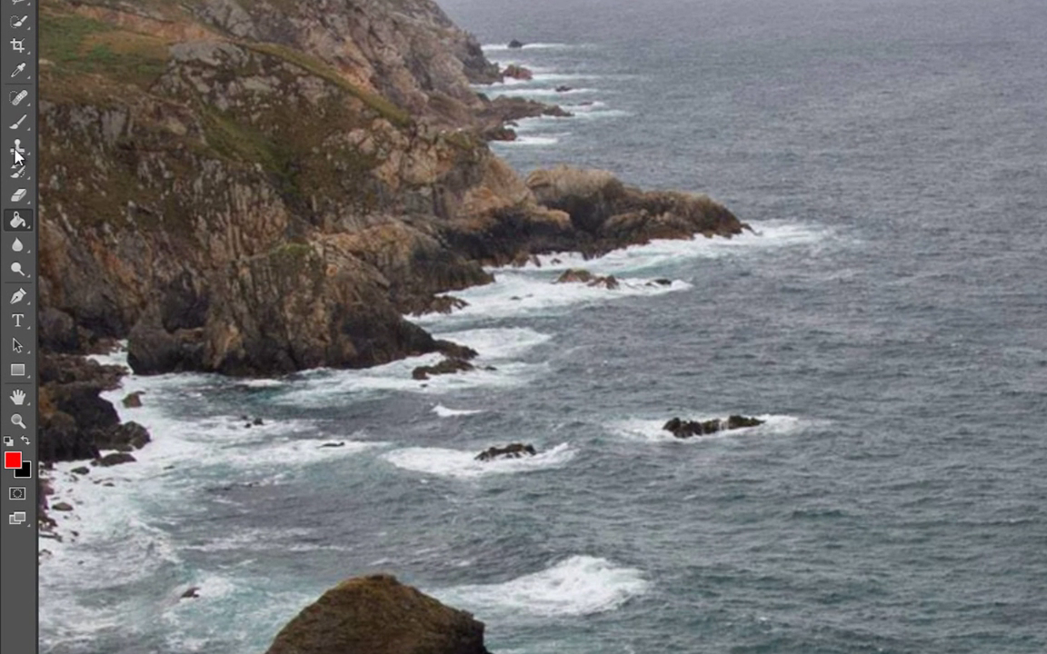
left_click(20, 150)
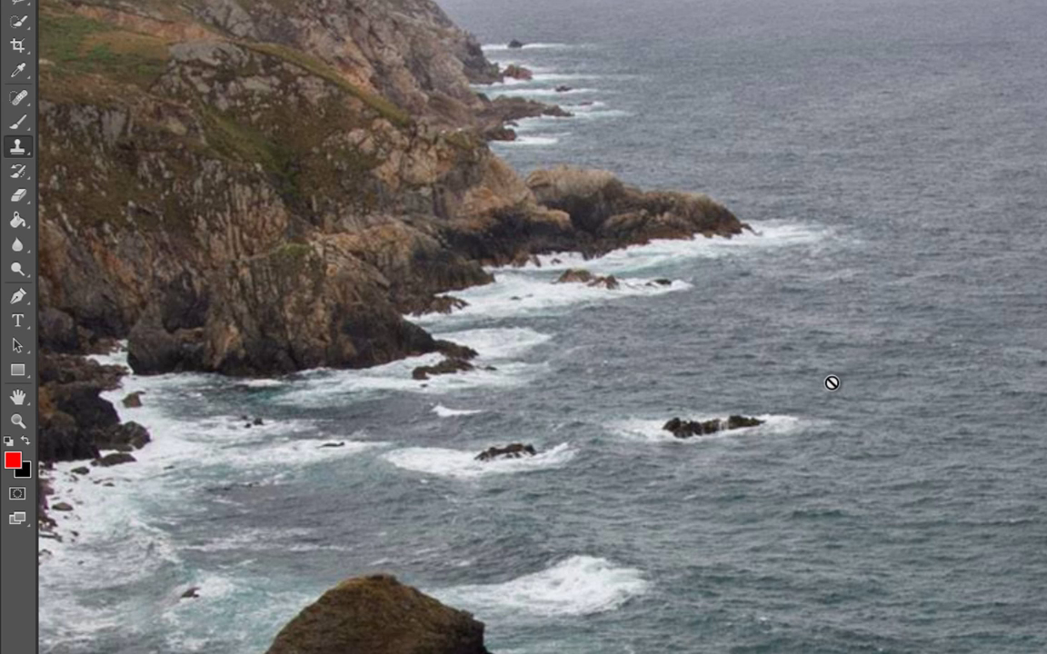
left_click(829, 387)
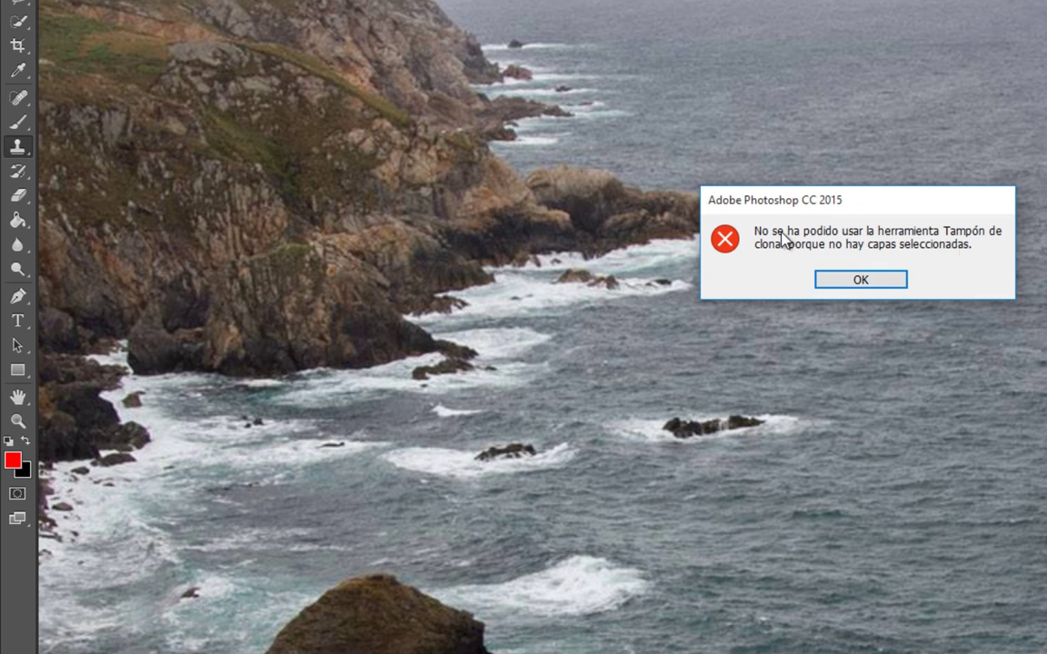
left_click(864, 278)
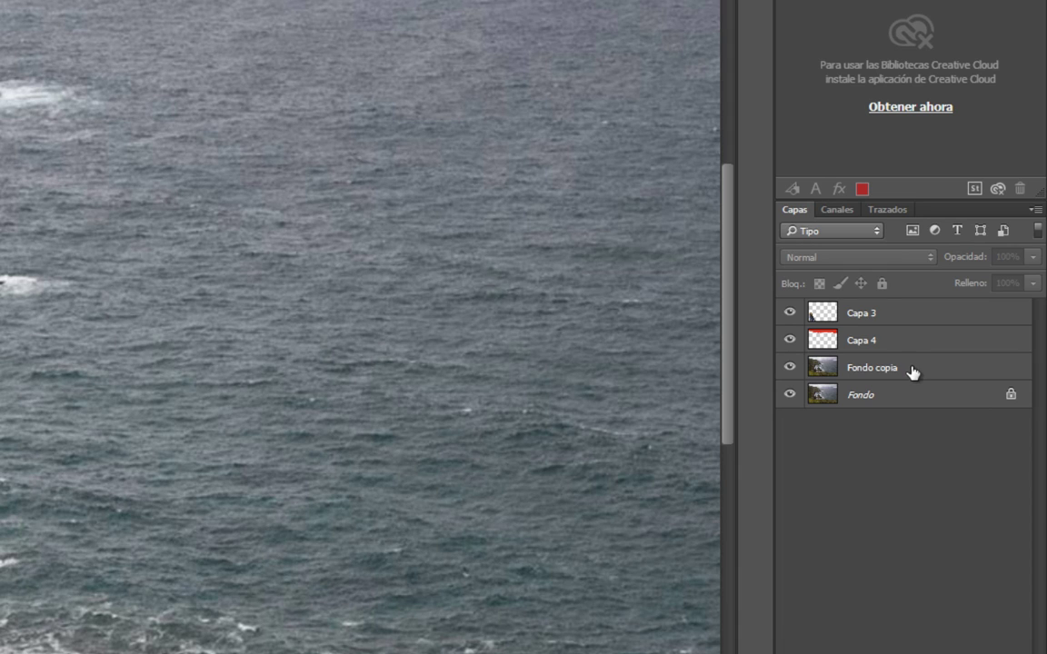
left_click(912, 373)
left_click(897, 346)
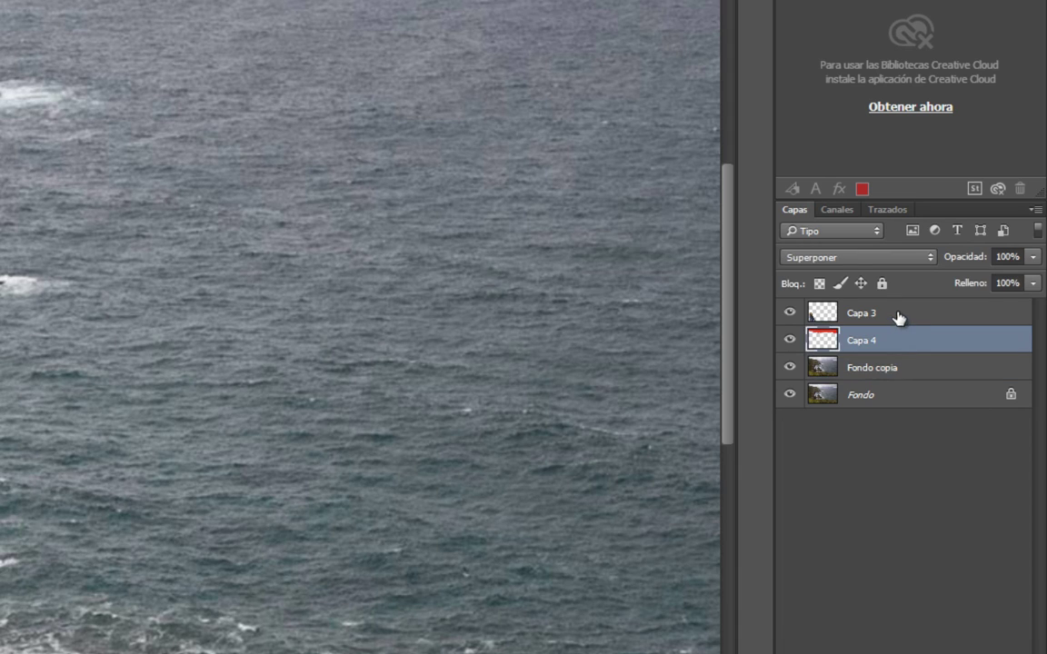
left_click(897, 315)
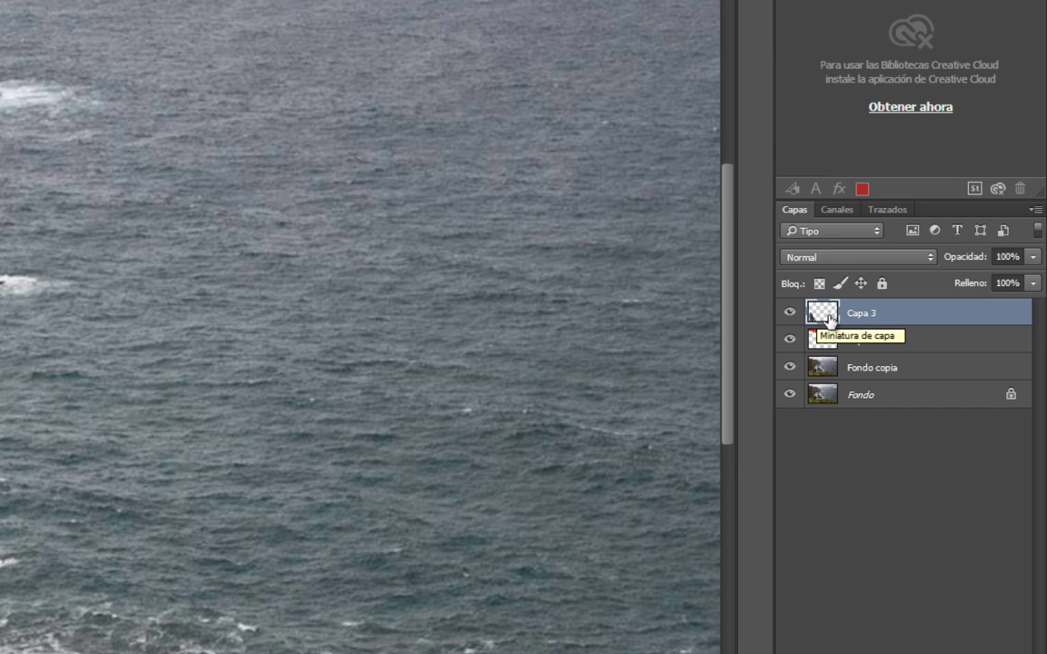
left_click(850, 370)
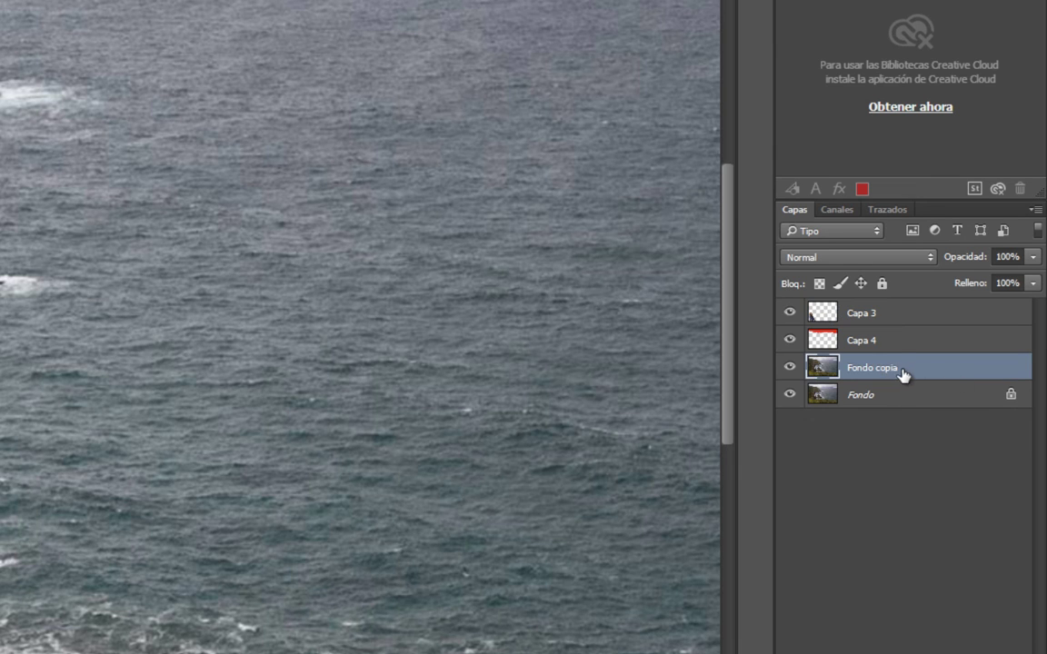
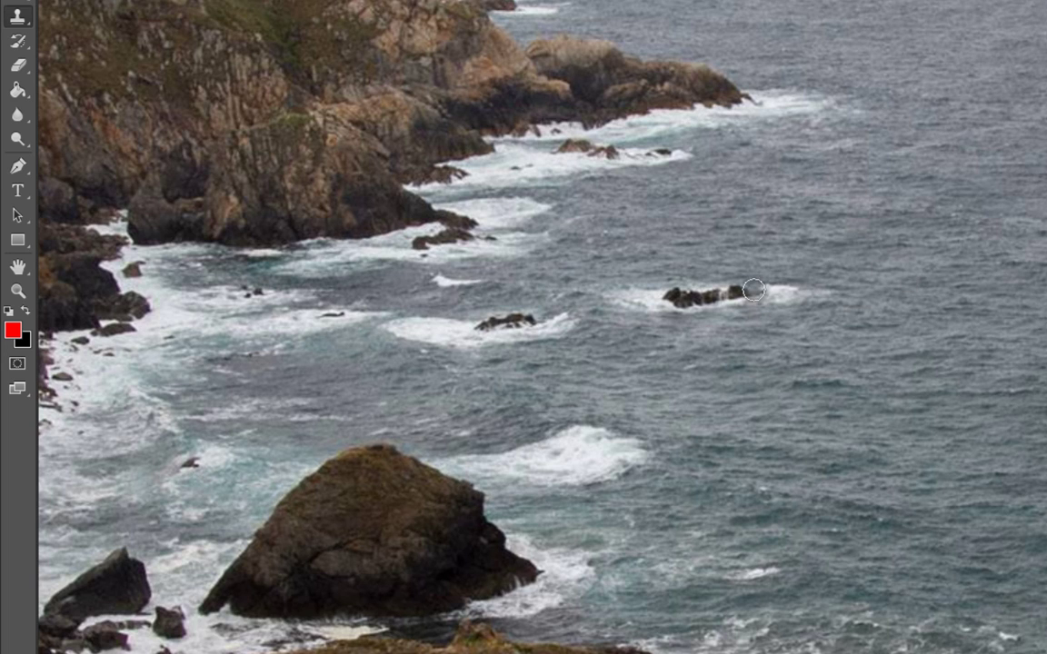
Step: Clone open sea over the small offshore rock, undoing one bad stroke and resampling the water
mouse_move(754, 289)
left_mouse_down()
mouse_move(792, 291)
mouse_move(645, 285)
mouse_move(648, 295)
mouse_move(628, 299)
left_mouse_up()
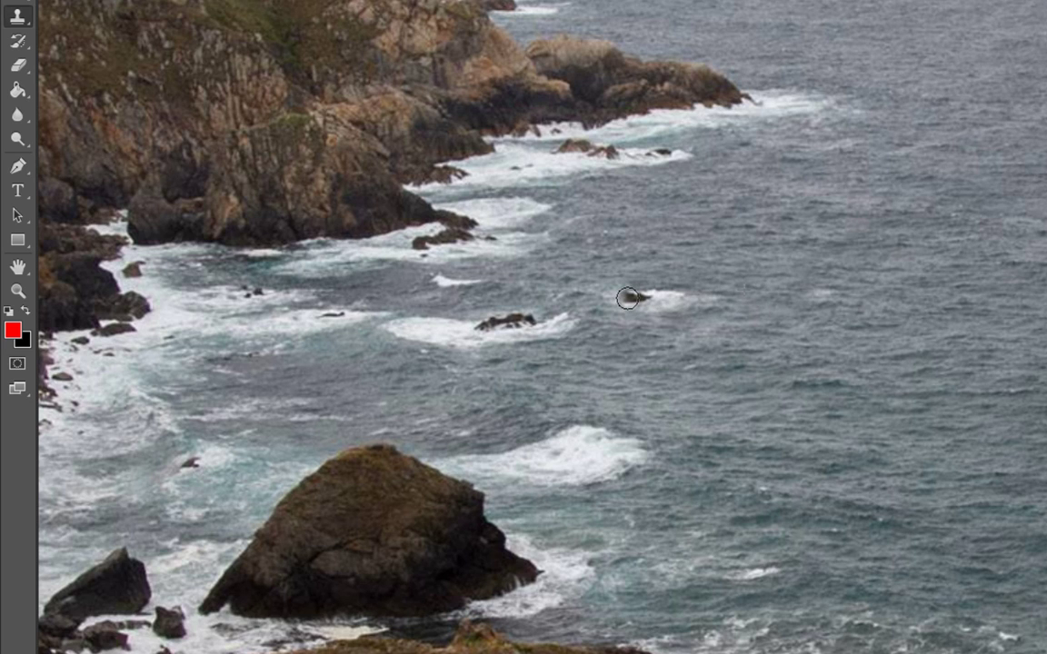
mouse_move(623, 299)
left_mouse_down()
mouse_move(573, 292)
mouse_move(595, 290)
left_mouse_up()
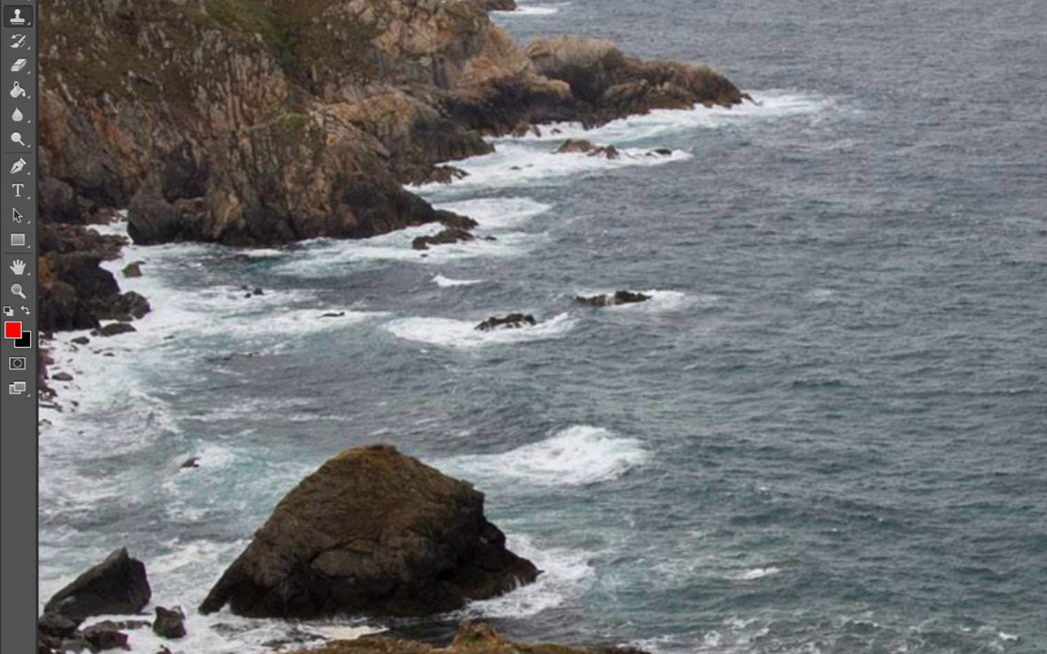
left_click(344, 7)
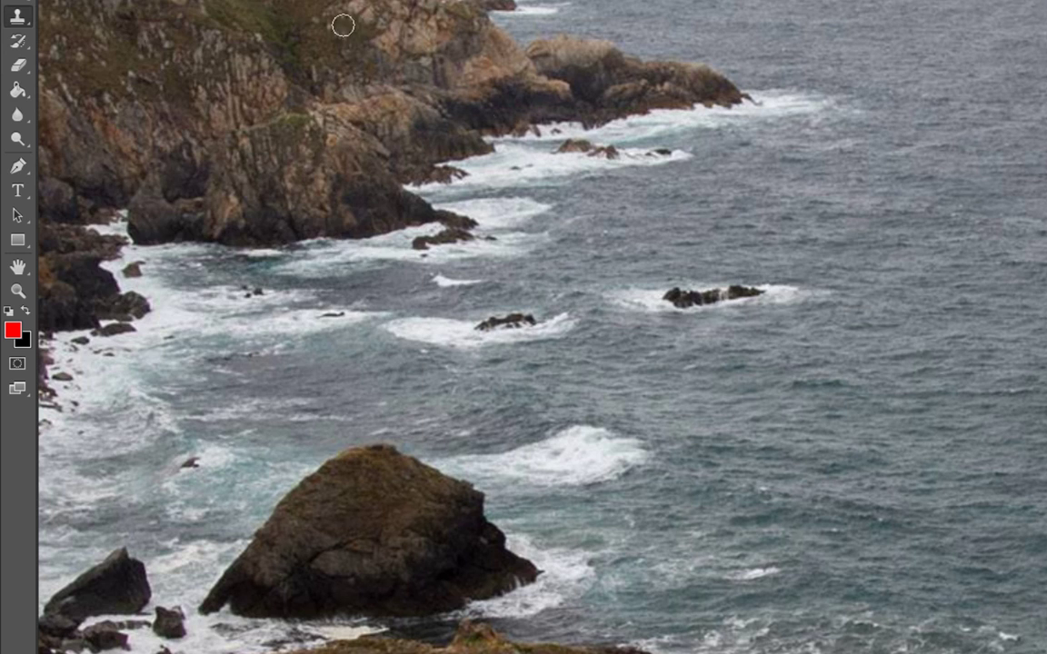
left_click(883, 287, "alt")
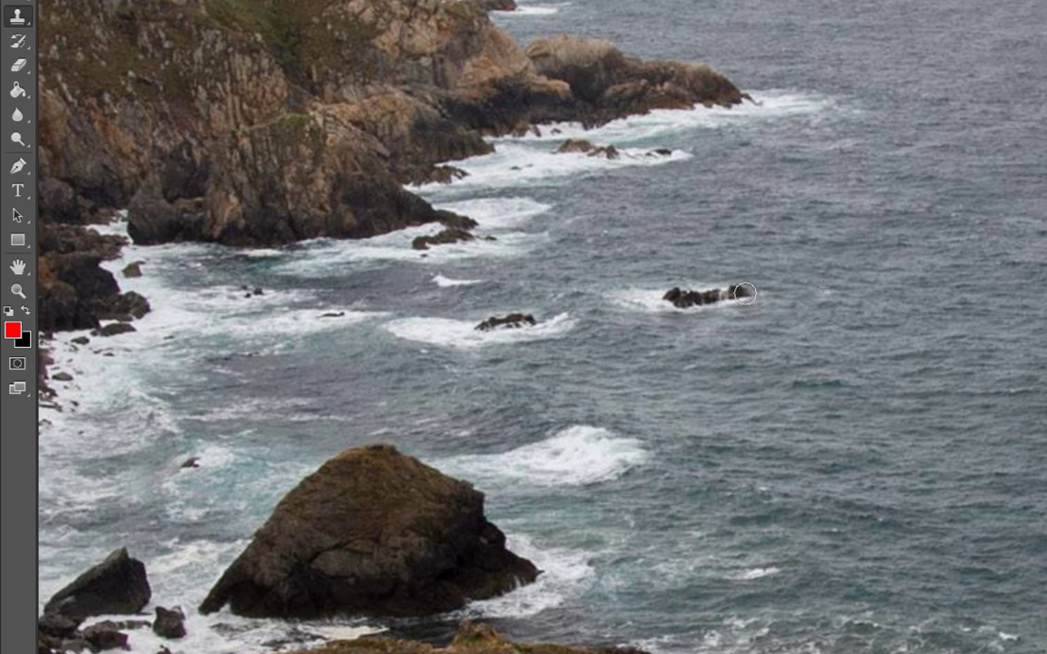
mouse_move(757, 289)
left_mouse_down()
mouse_move(733, 297)
mouse_move(623, 286)
left_mouse_up()
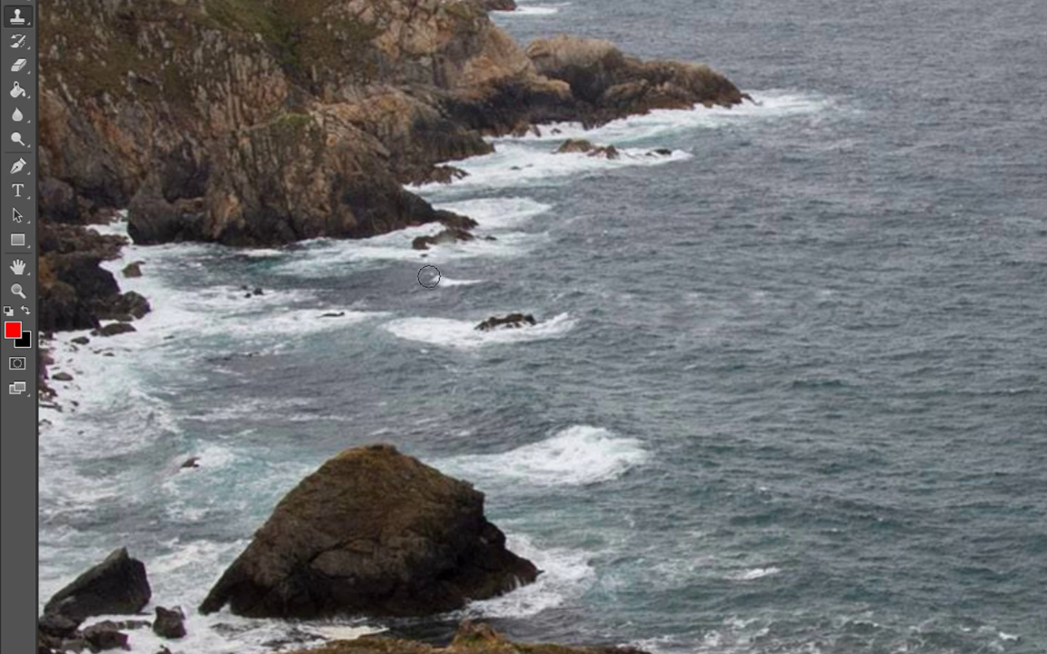
Step: Zoom and pan to the grassy hills below the pink sky
scroll(639, 401, "down", 5)
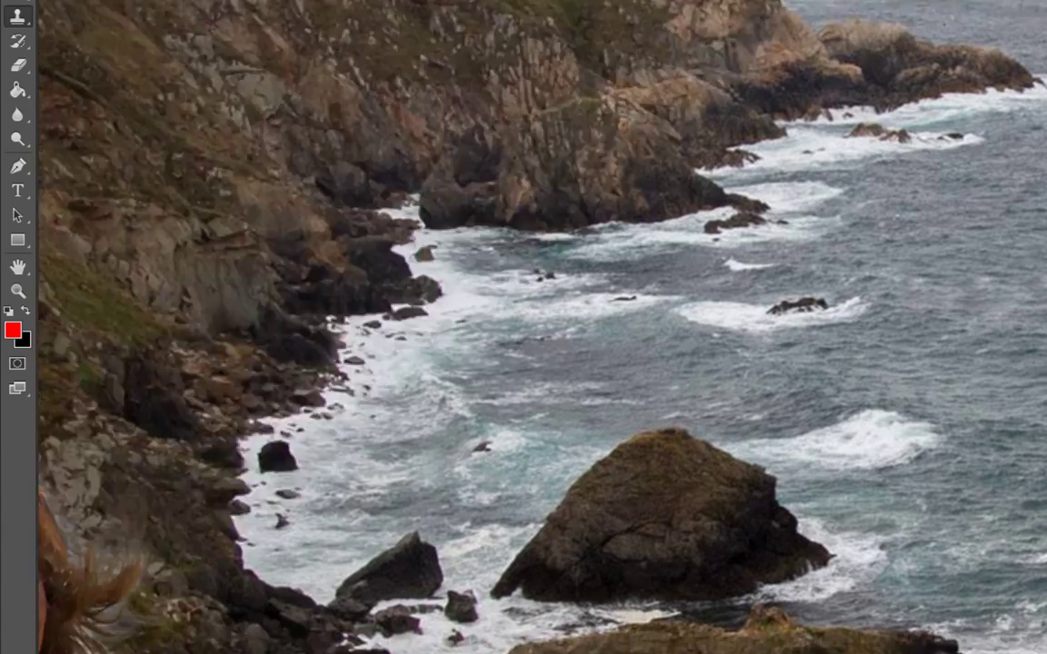
left_click_drag(692, 430, 842, 436)
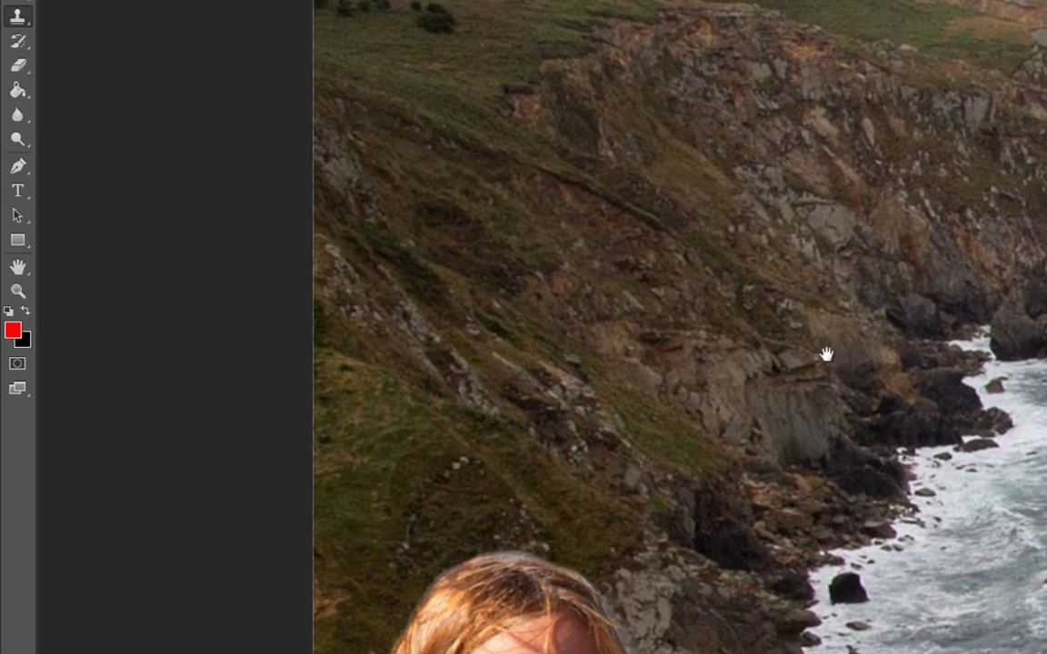
left_click_drag(825, 354, 895, 554)
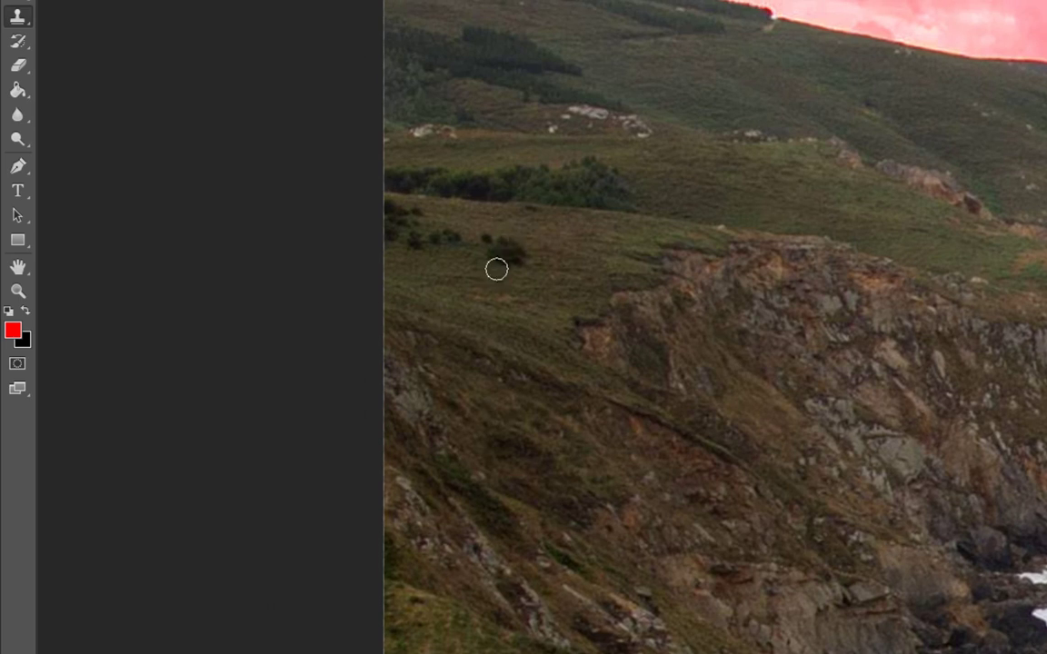
scroll(536, 259, "up", 2)
scroll(500, 259, "up", 2)
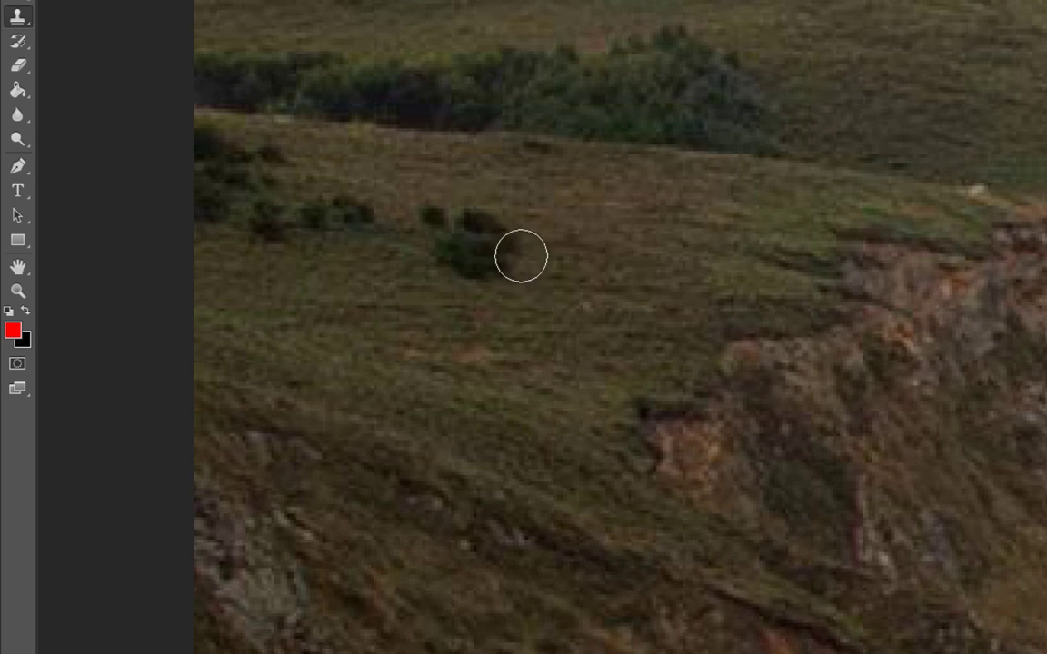
scroll(518, 264, "down", 1)
scroll(537, 271, "down", 1)
Step: Sample nearby grass and paint it over the small dark hillside bush
key("bracketleft")
key("bracketleft")
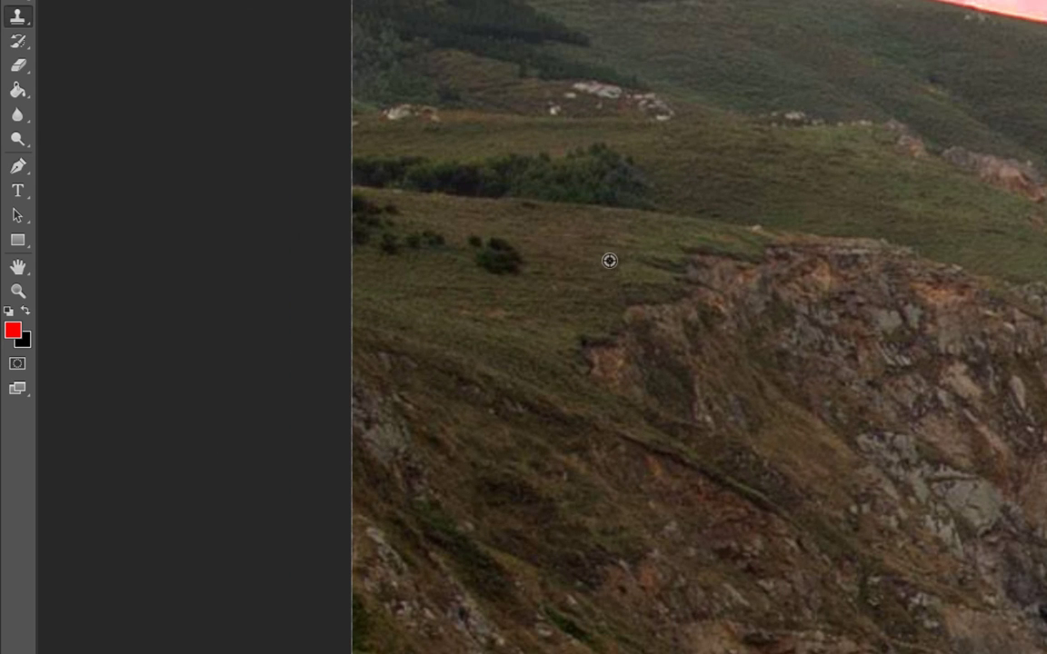
left_click(609, 261, "alt")
left_click_drag(539, 254, 511, 252)
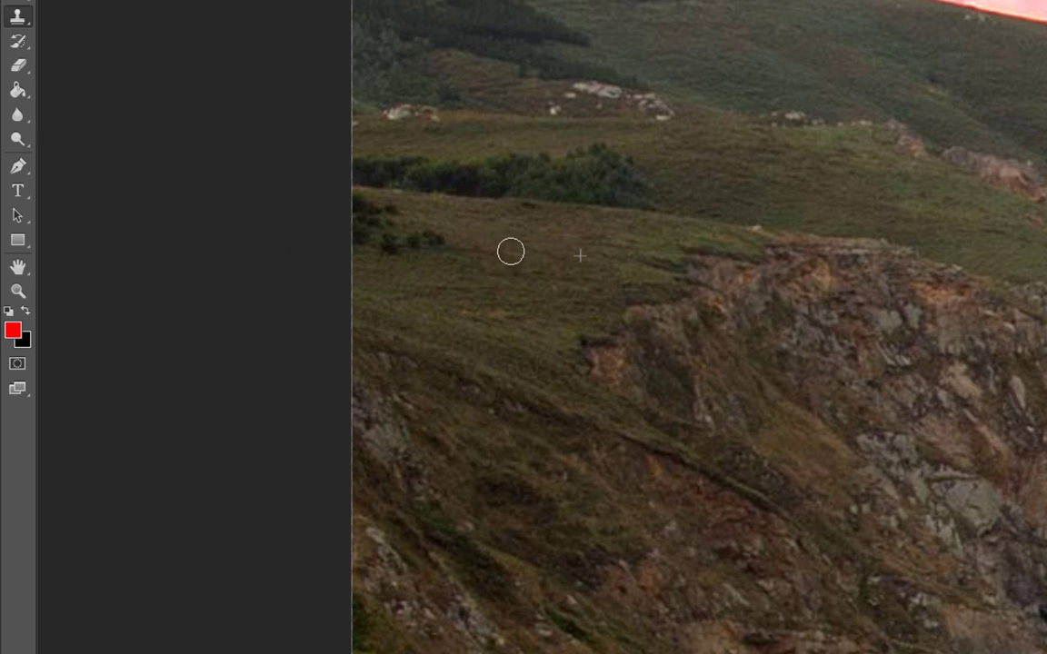
scroll(989, 544, "down", 2)
scroll(977, 537, "down", 1)
mouse_move(994, 543)
left_mouse_down()
mouse_move(836, 457)
mouse_move(826, 353)
left_mouse_up()
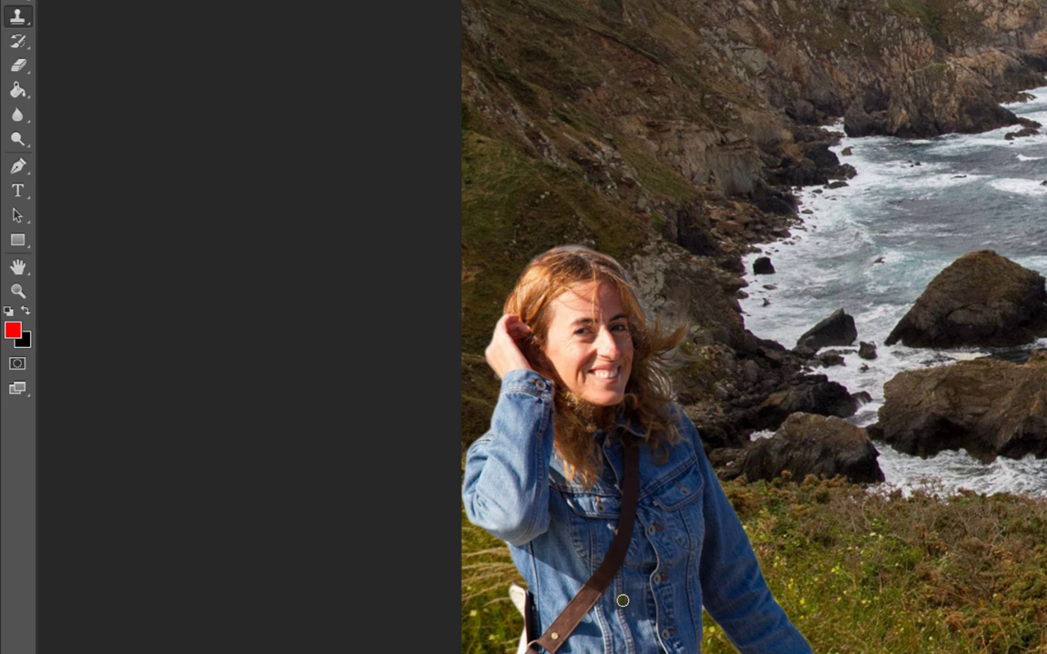
Step: Clone denim over the lower end and both edges of the leather strap
scroll(623, 601, "up", 2)
scroll(622, 601, "up", 2)
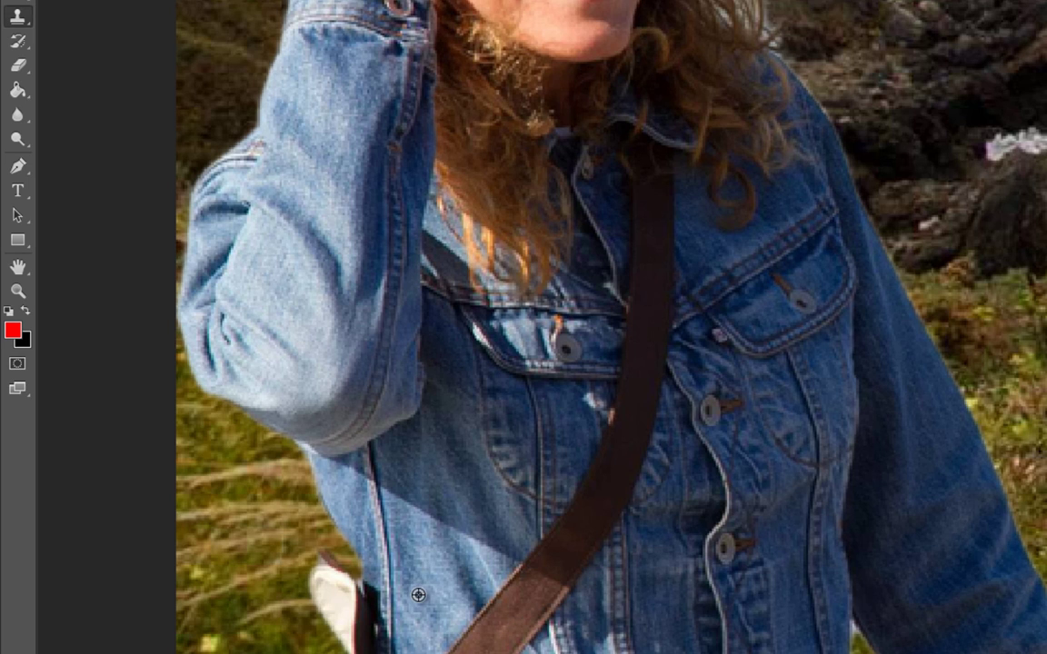
mouse_move(498, 597)
left_mouse_down()
mouse_move(520, 584)
mouse_move(519, 561)
mouse_move(562, 607)
mouse_move(536, 625)
mouse_move(539, 567)
mouse_move(509, 582)
mouse_move(487, 563)
mouse_move(491, 513)
left_mouse_up()
mouse_move(551, 544)
left_mouse_down()
mouse_move(552, 568)
mouse_move(538, 557)
mouse_move(544, 573)
mouse_move(444, 536)
left_mouse_up()
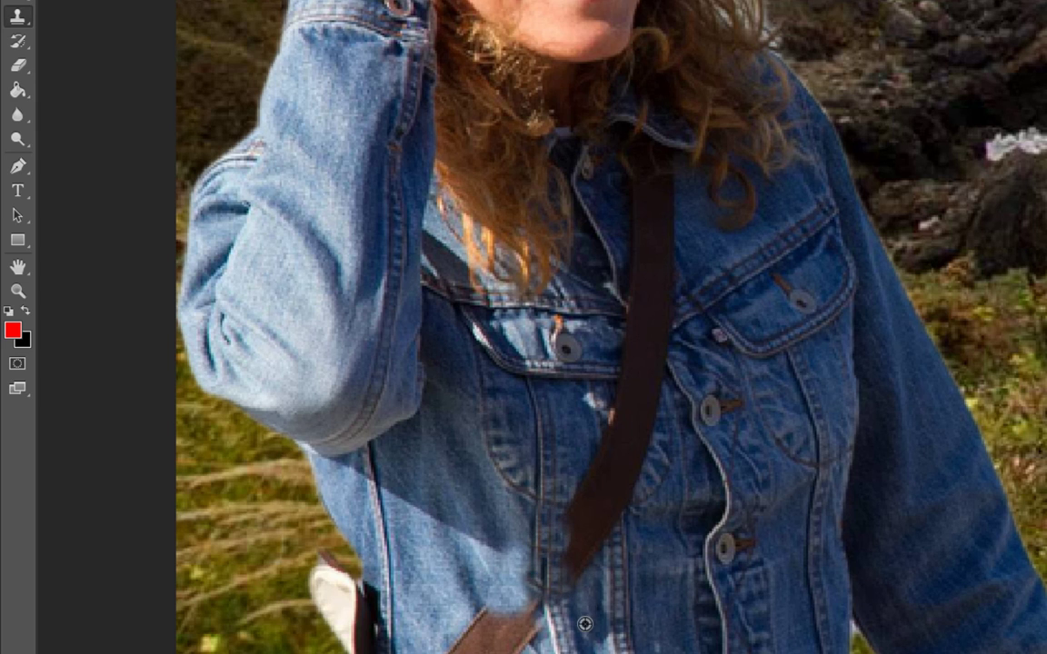
mouse_move(584, 625)
left_mouse_down()
mouse_move(570, 543)
mouse_move(580, 569)
left_mouse_up()
left_click(575, 425, "alt")
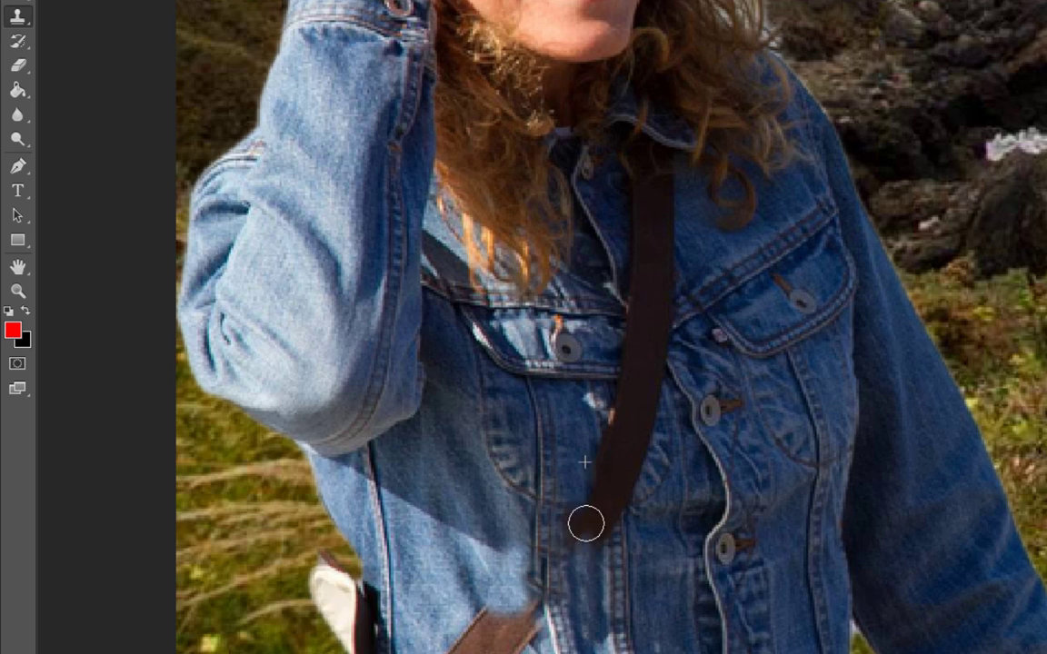
mouse_move(586, 519)
left_mouse_down()
mouse_move(589, 458)
mouse_move(583, 549)
mouse_move(605, 507)
mouse_move(606, 421)
left_mouse_up()
left_click(605, 556, "alt")
left_click(613, 556, "alt")
left_click_drag(591, 461, 577, 487)
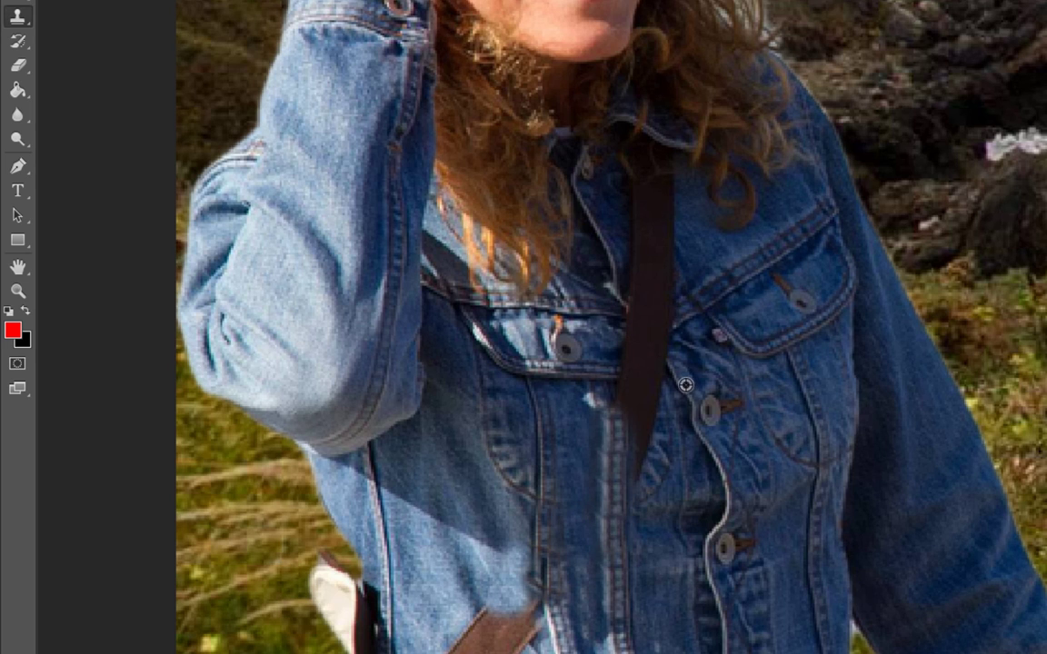
left_click_drag(685, 385, 622, 294)
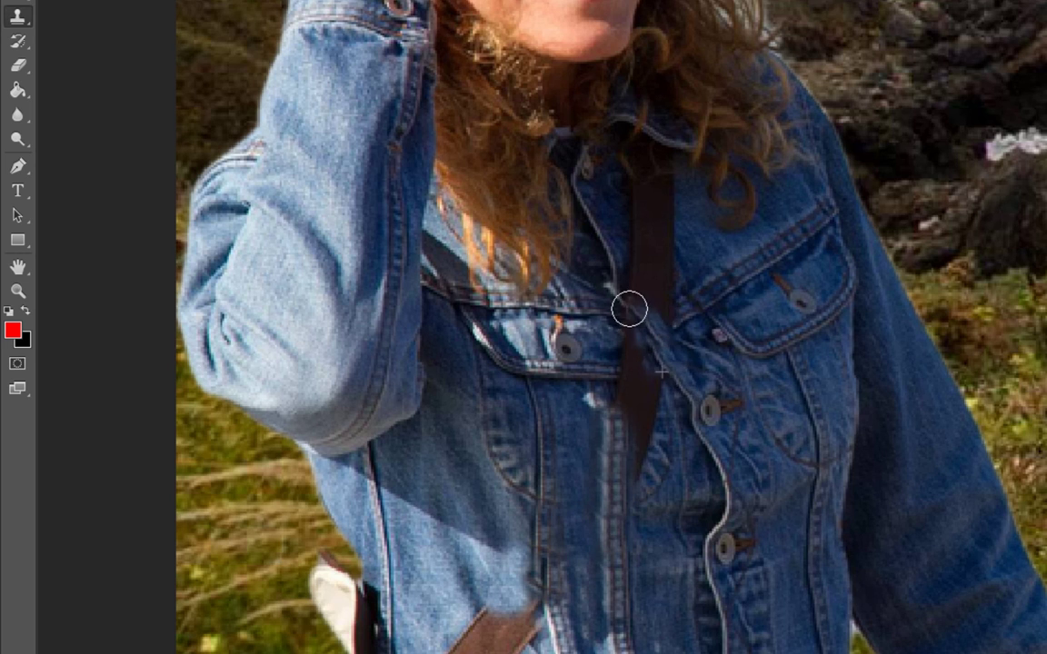
Step: Resample nearby denim and cover the upper part of the strap
left_click(727, 251, "alt")
mouse_move(697, 272)
left_mouse_down()
mouse_move(673, 297)
mouse_move(671, 264)
left_mouse_up()
left_click(708, 269, "alt")
left_click(680, 247, "alt")
mouse_move(661, 199)
left_mouse_down()
mouse_move(649, 241)
mouse_move(663, 192)
left_mouse_up()
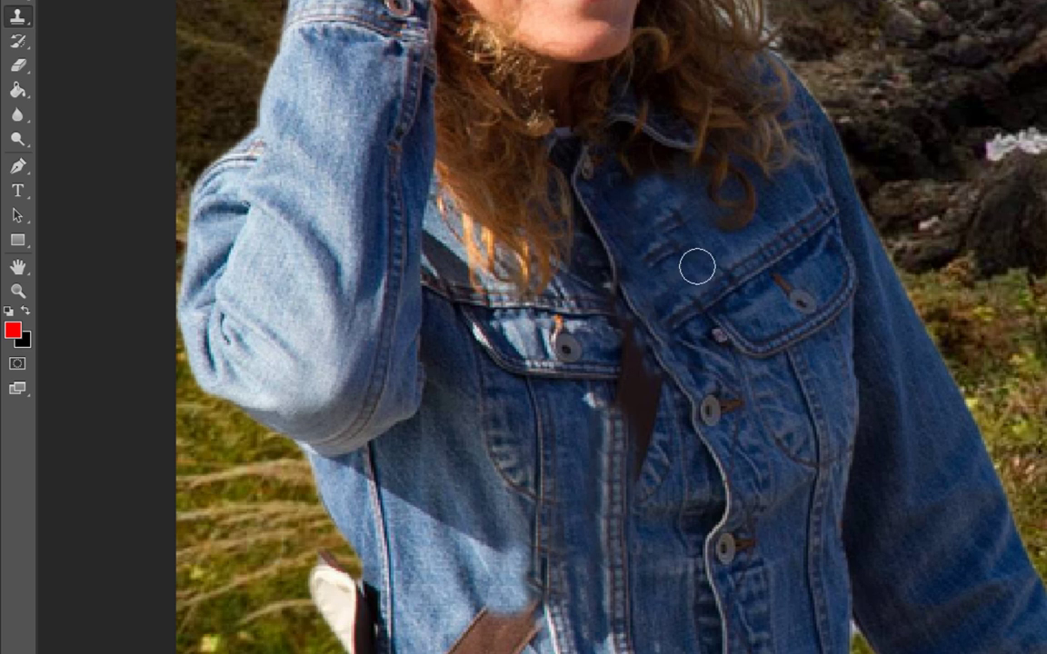
Step: Clone denim over the remaining dark strap and the brown stain by the pocket button
left_click(643, 498, "alt")
left_click(647, 430)
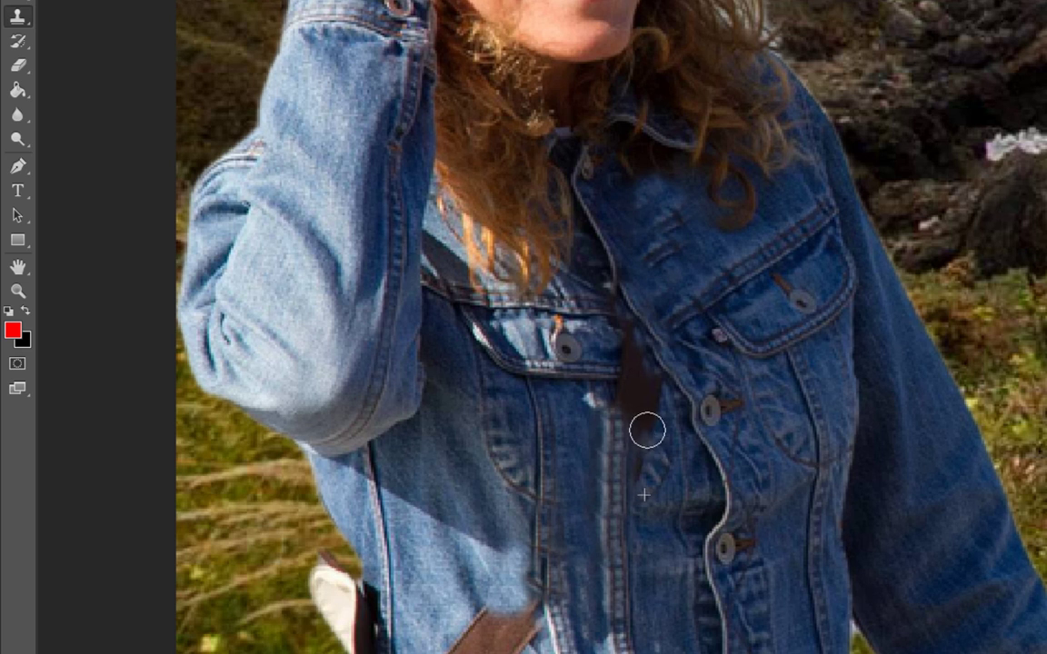
left_click_drag(647, 431, 627, 420)
left_click(596, 329, "alt")
left_click_drag(619, 341, 624, 351)
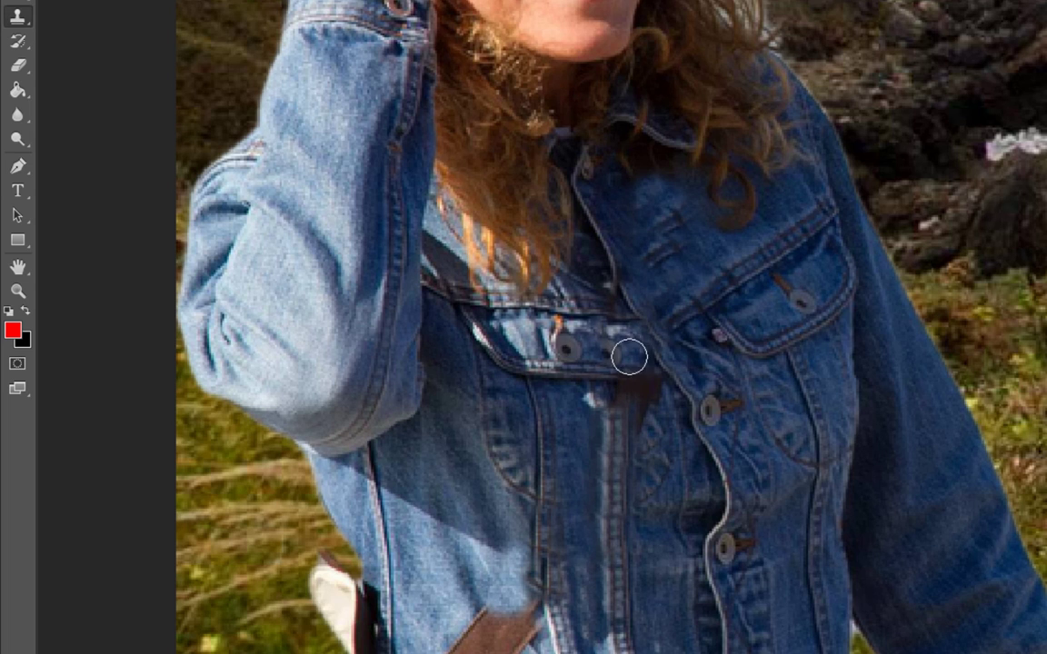
left_click_drag(624, 351, 607, 345)
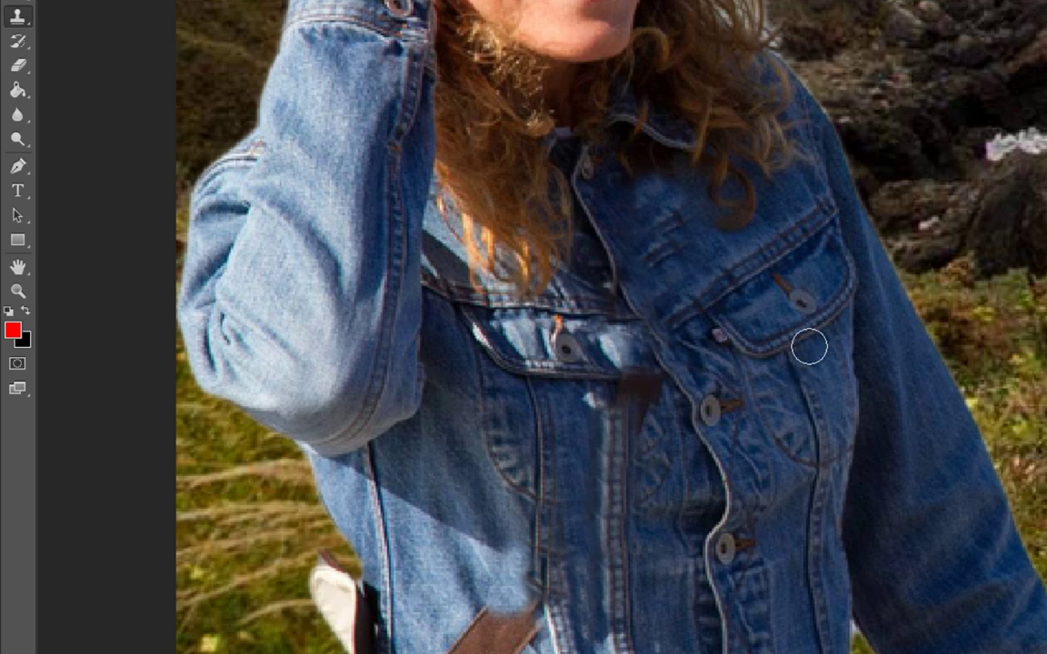
scroll(684, 268, "down", 1)
Step: Zoom and pan to bring the woman's face into view
scroll(683, 269, "down", 1)
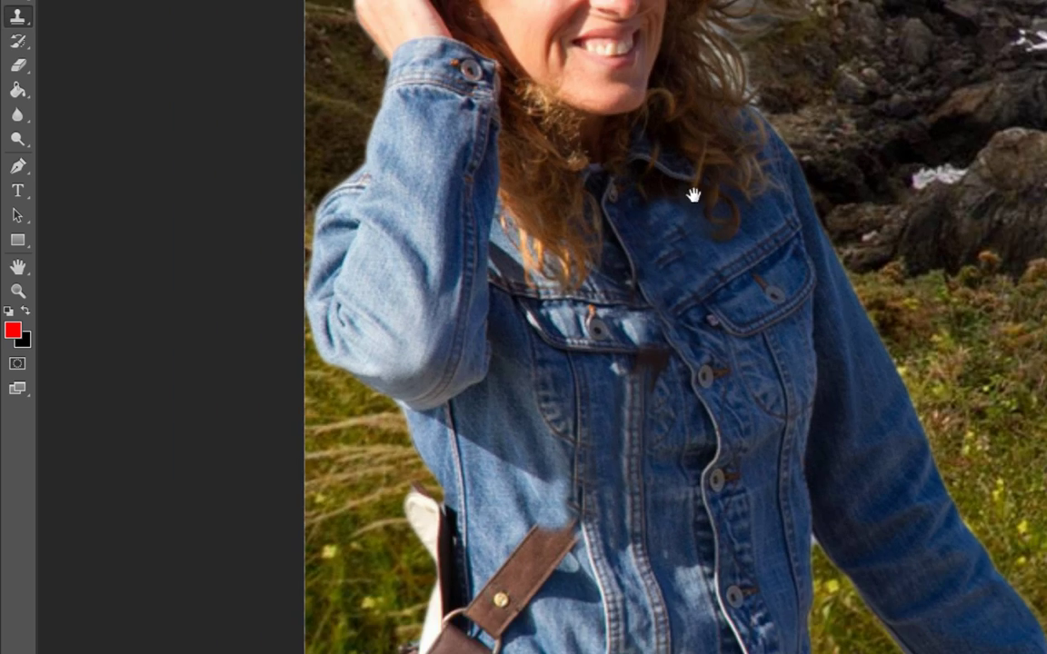
scroll(694, 195, "down", 1)
scroll(700, 306, "up", 2)
scroll(705, 299, "up", 1)
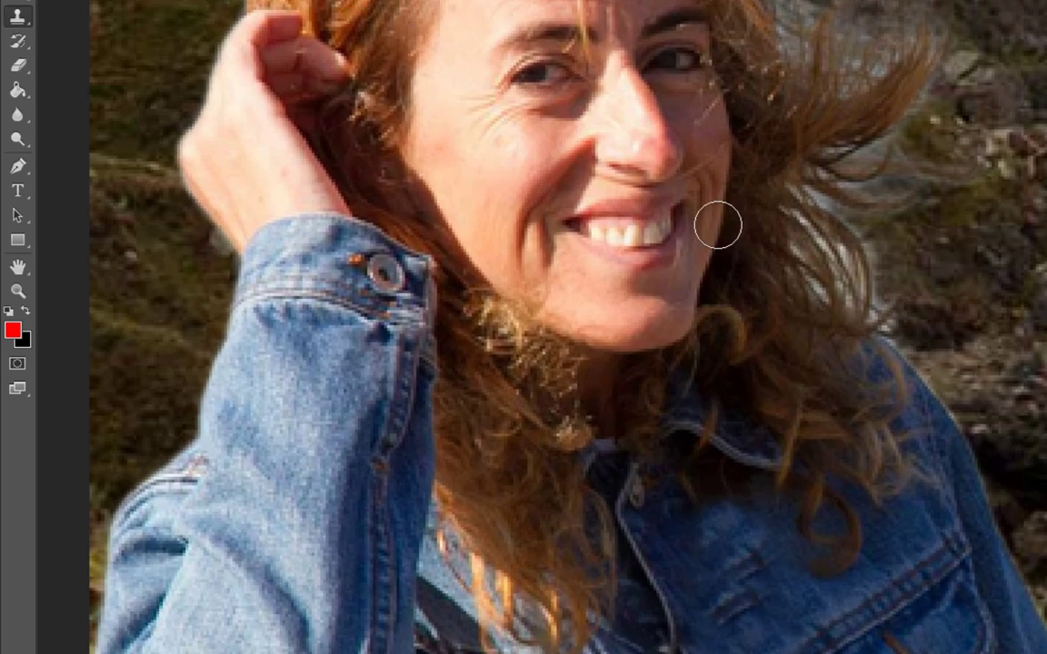
scroll(718, 225, "down", 2)
scroll(716, 233, "down", 1)
left_click_drag(810, 189, 644, 223)
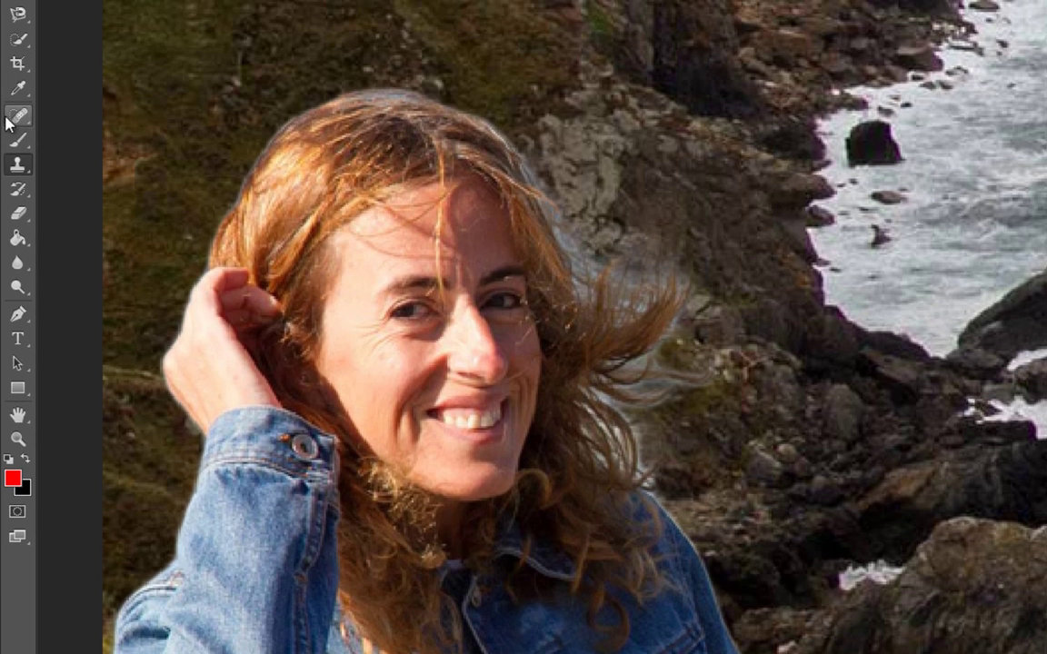
Step: With the Spot Healing Brush, heal the cheek blemish, left-cheek lines and a spot near the eye
left_click(13, 117)
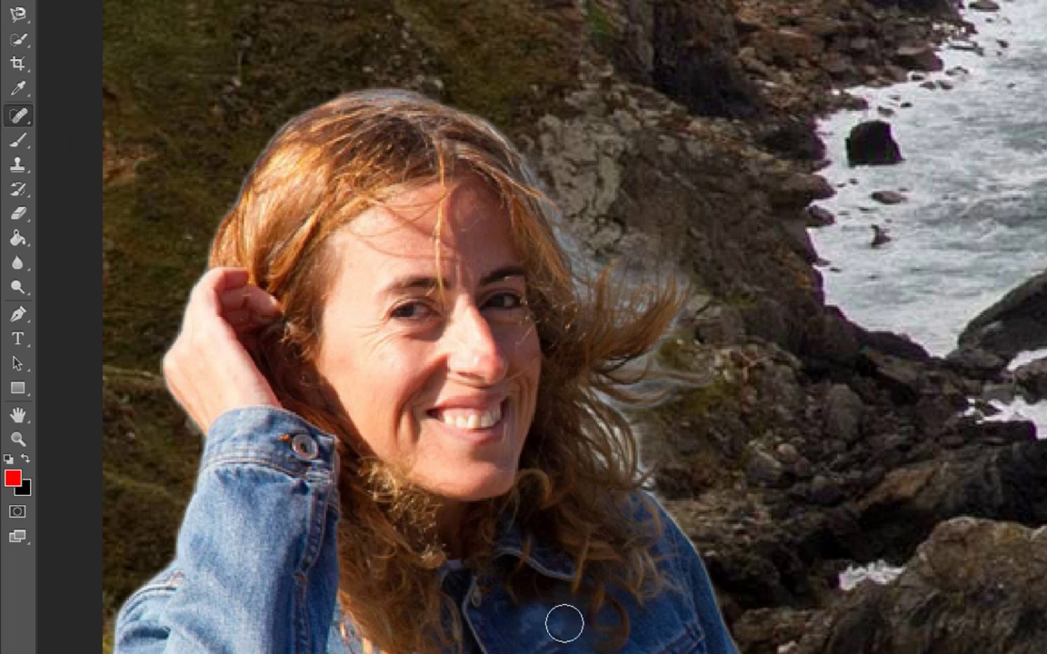
scroll(630, 489, "down", 3)
scroll(727, 416, "down", 2)
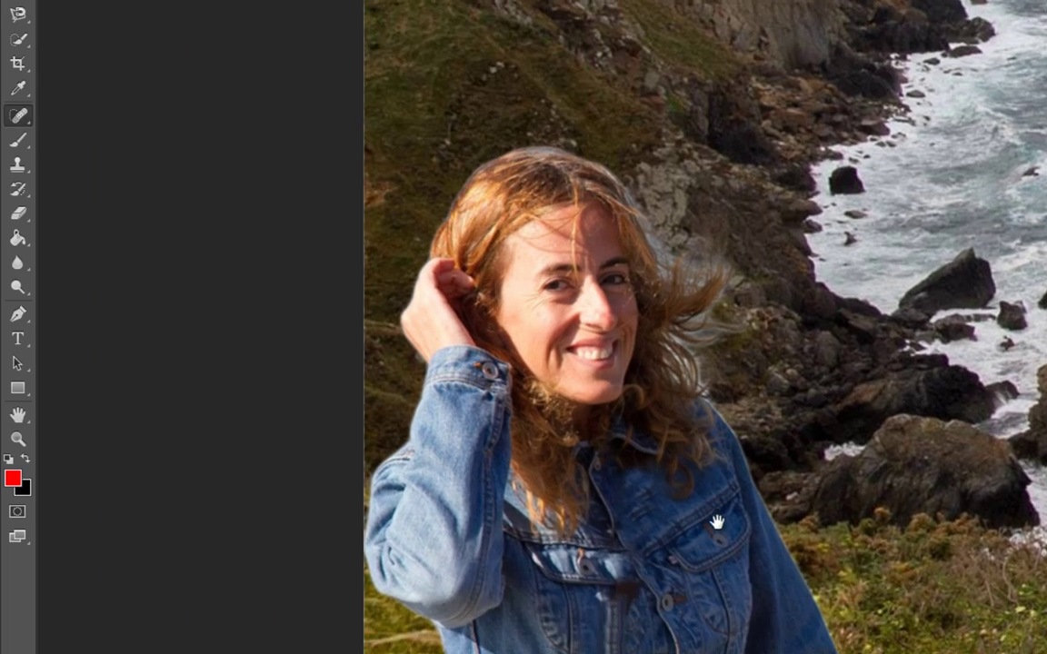
left_click_drag(741, 376, 714, 522)
scroll(760, 519, "up", 8)
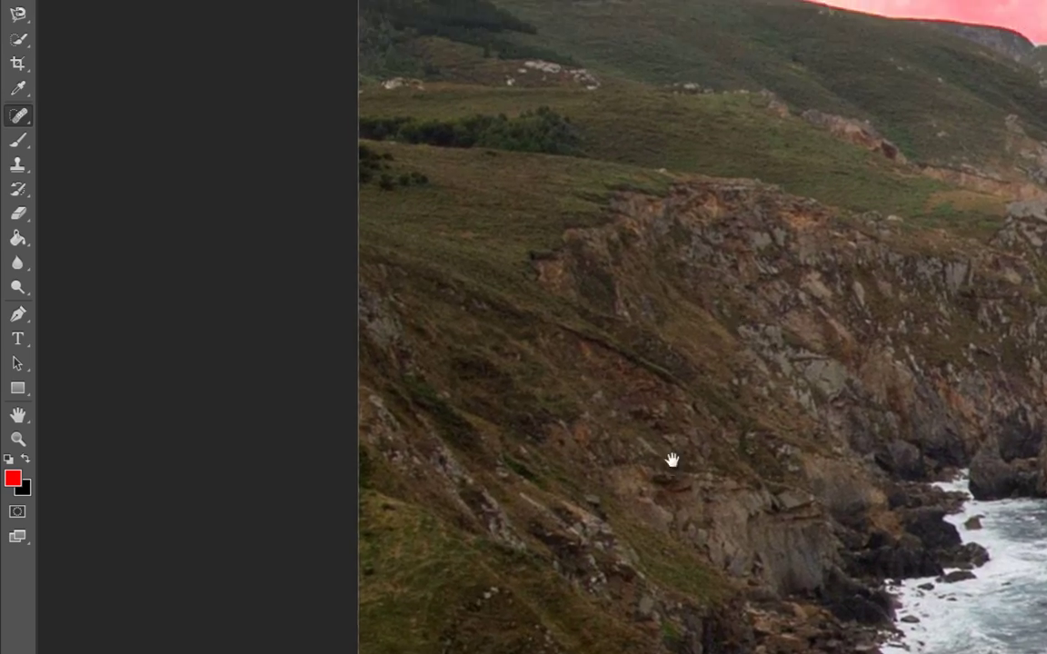
scroll(649, 496, "down", 5)
scroll(594, 341, "up", 1)
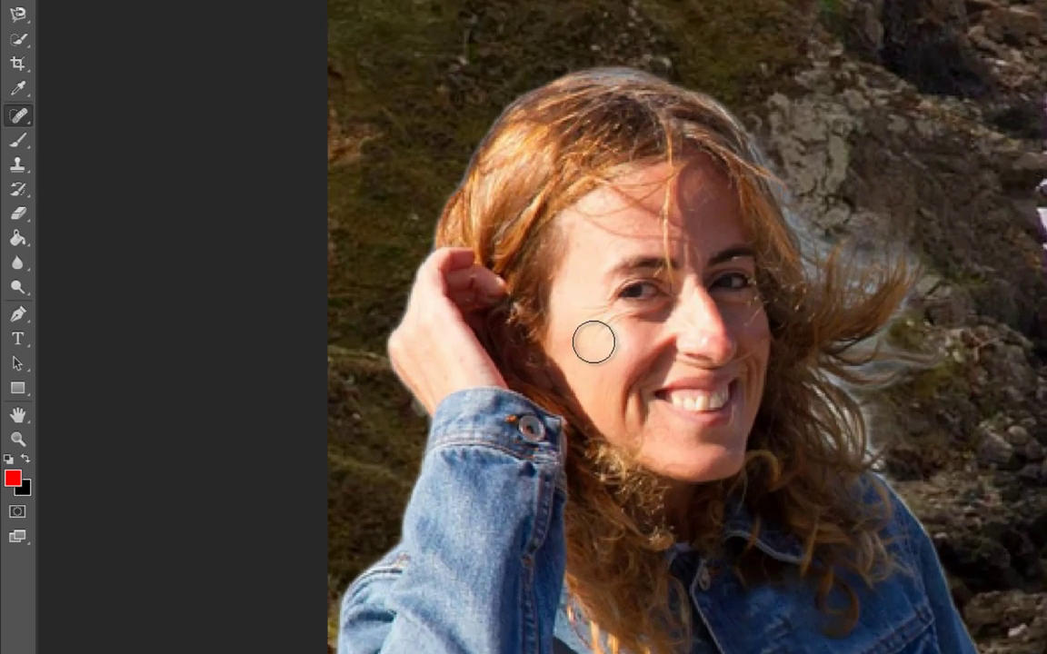
scroll(646, 343, "up", 1)
mouse_move(646, 343)
left_mouse_down()
mouse_move(569, 370)
mouse_move(516, 364)
mouse_move(528, 367)
mouse_move(514, 346)
mouse_move(518, 352)
left_mouse_up()
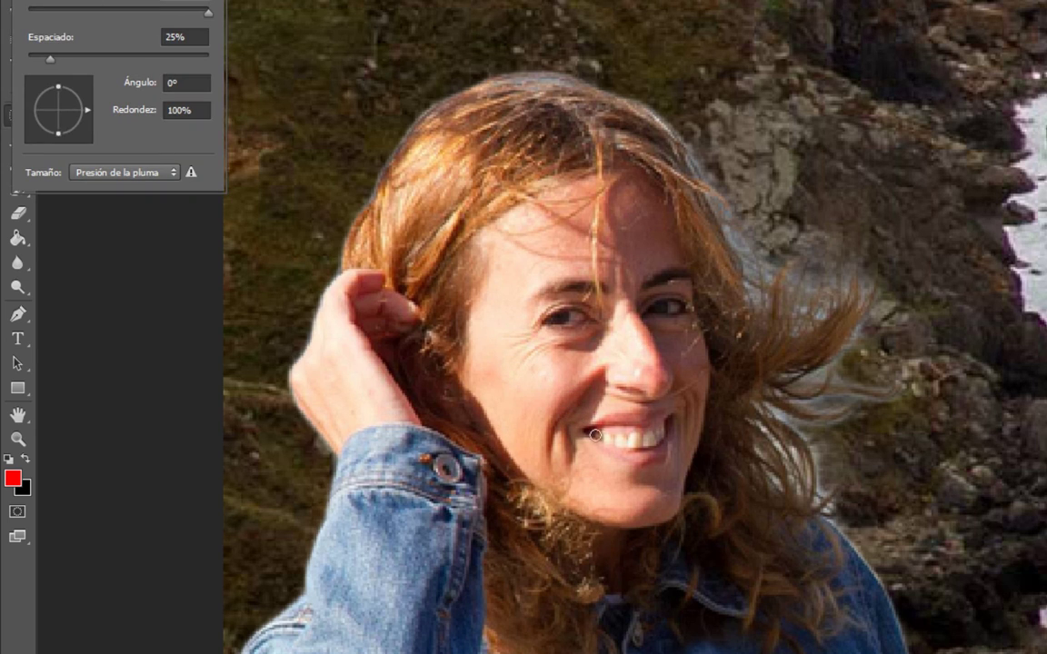
mouse_move(533, 364)
left_mouse_down()
mouse_move(502, 336)
mouse_move(521, 348)
mouse_move(516, 359)
mouse_move(532, 347)
left_mouse_up()
left_click(521, 331)
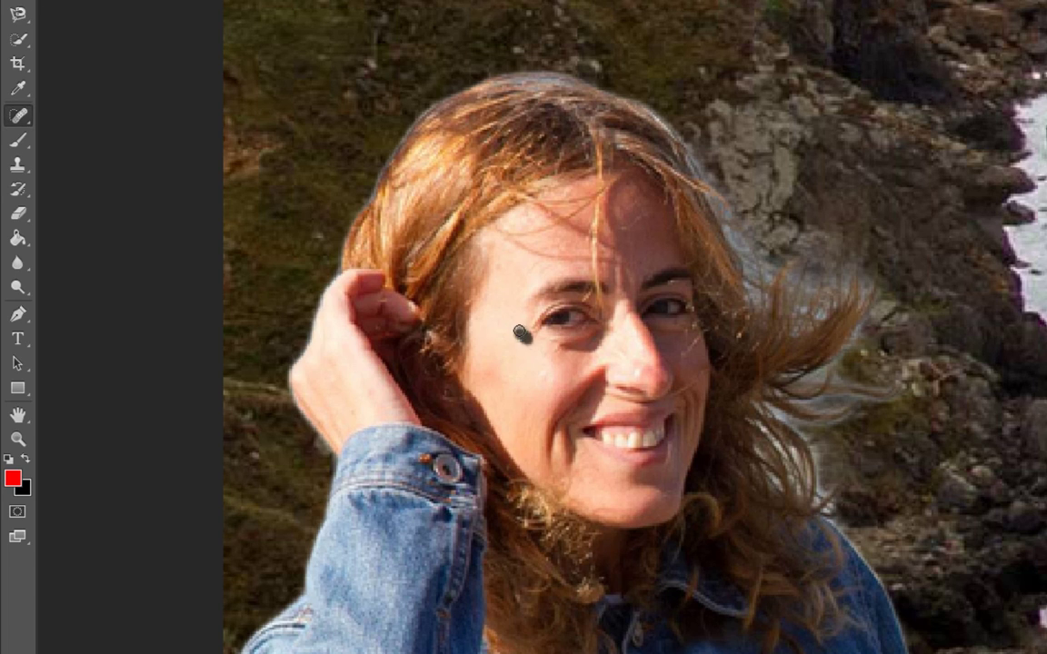
Step: Smooth the creases beside the mouth and heal the skin under the nose
mouse_move(562, 407)
left_mouse_down()
mouse_move(552, 440)
mouse_move(567, 443)
mouse_move(568, 418)
mouse_move(552, 427)
left_mouse_up()
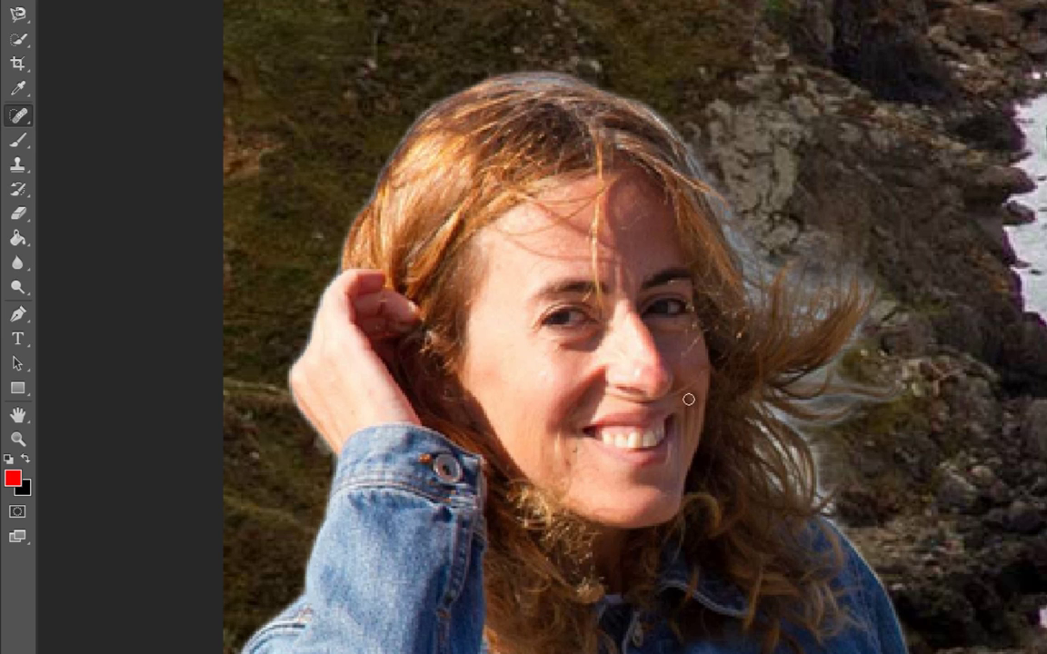
left_click_drag(688, 399, 686, 435)
mouse_move(692, 385)
left_mouse_down()
mouse_move(691, 436)
mouse_move(678, 406)
left_mouse_up()
left_click_drag(603, 398, 636, 410)
left_click(619, 397)
Step: Heal the dark spot under the nose and a small blemish on the cheek
scroll(641, 394, "up", 2)
scroll(641, 395, "up", 2)
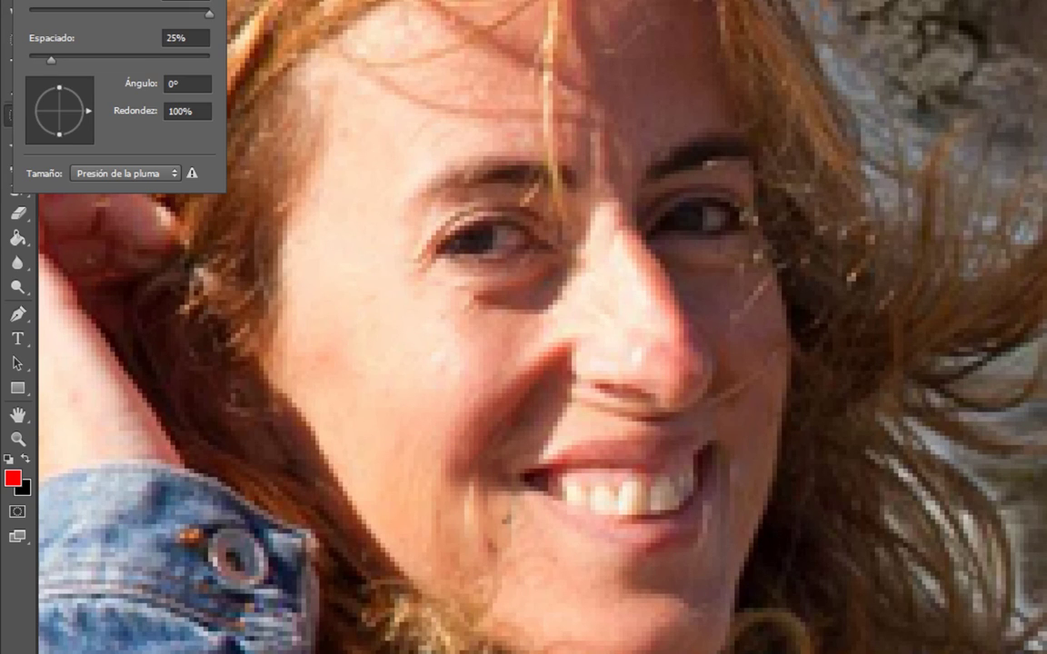
left_click_drag(523, 360, 582, 386)
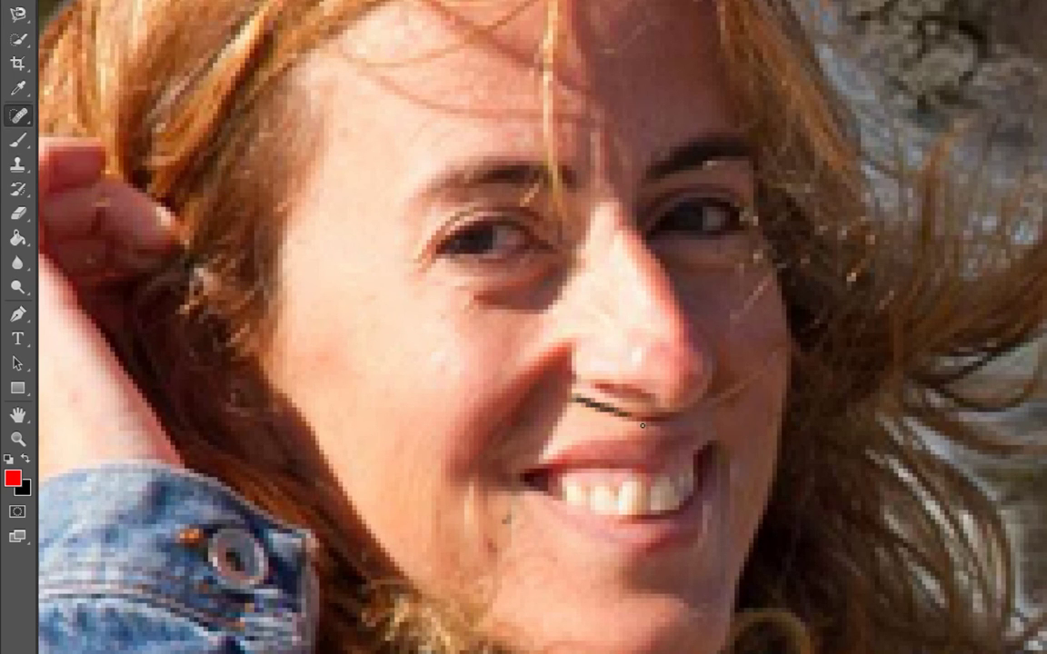
scroll(647, 413, "down", 1)
scroll(647, 413, "down", 2)
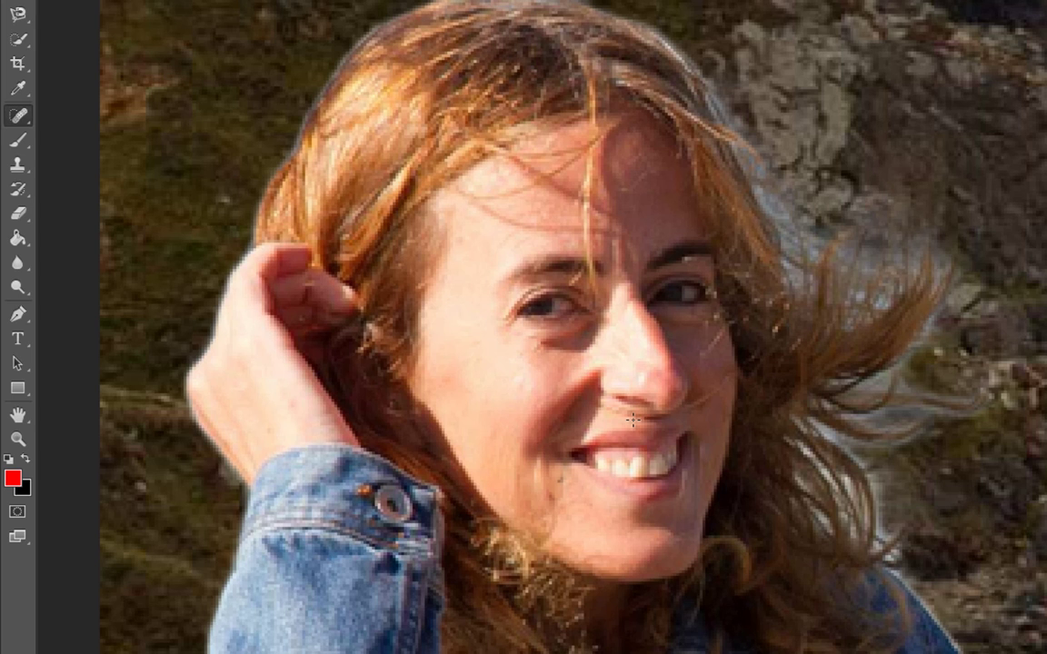
scroll(634, 420, "down", 2)
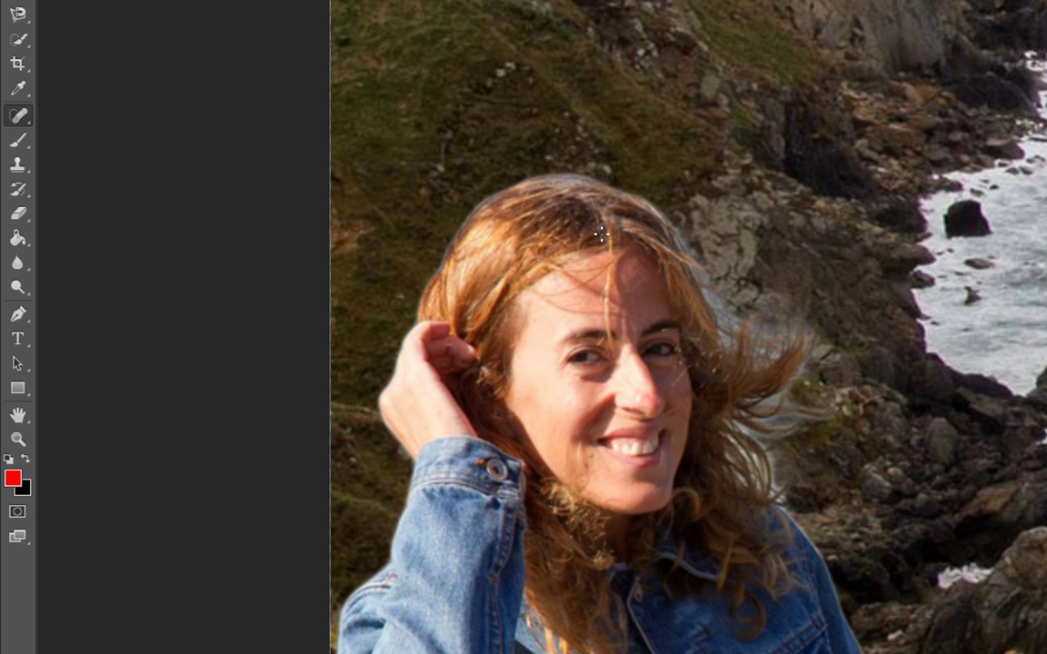
left_click(555, 387)
scroll(557, 455, "up", 1)
scroll(701, 643, "up", 2)
scroll(674, 557, "up", 1)
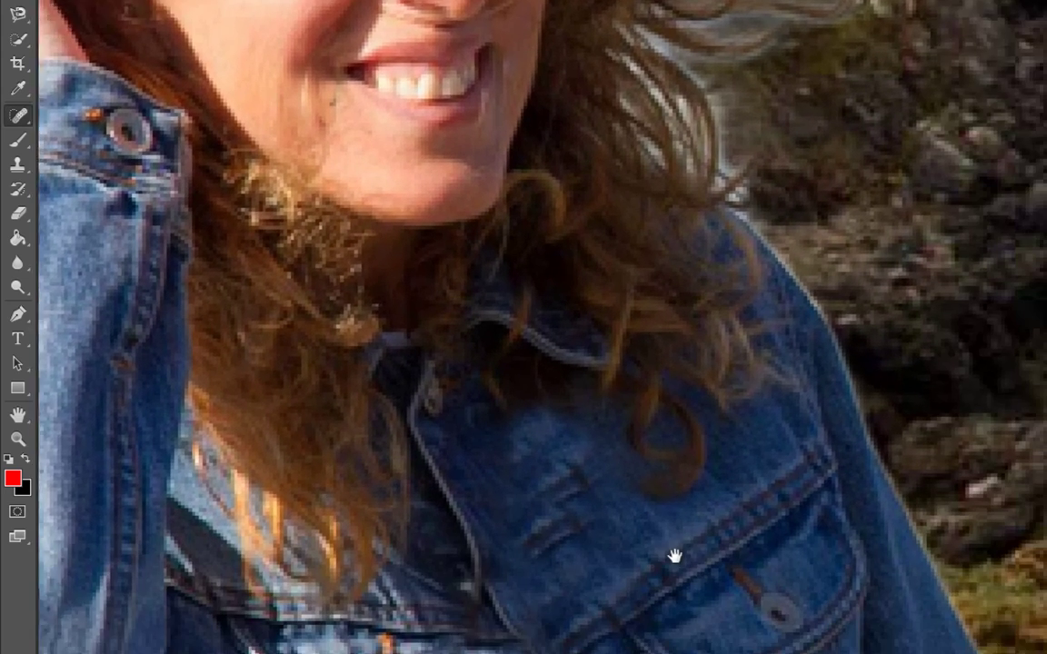
left_click_drag(674, 556, 608, 425)
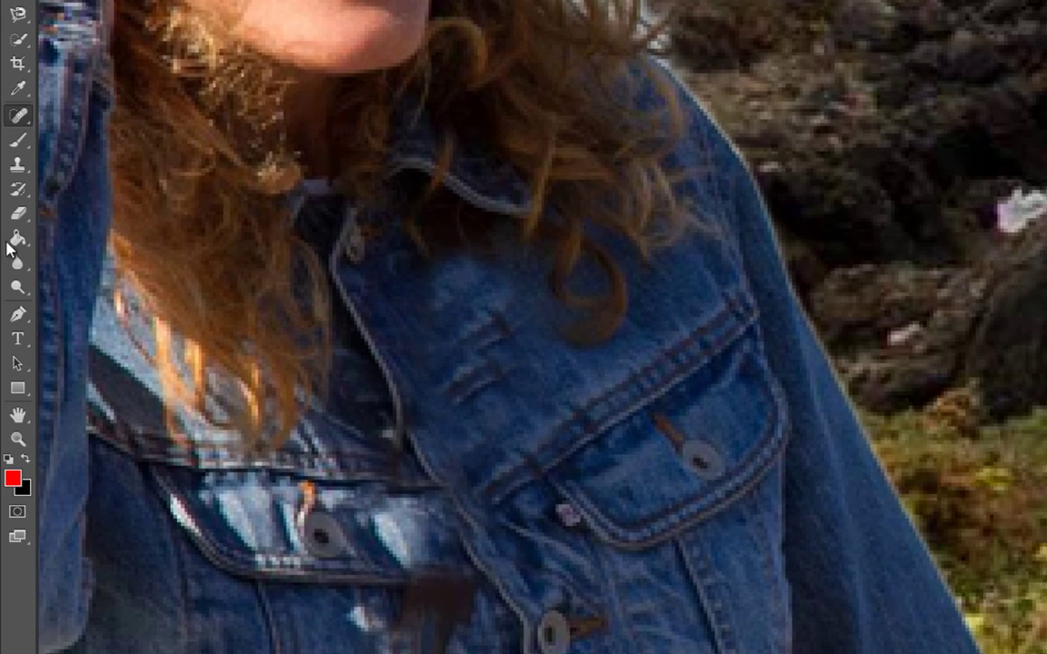
left_click(36, 2)
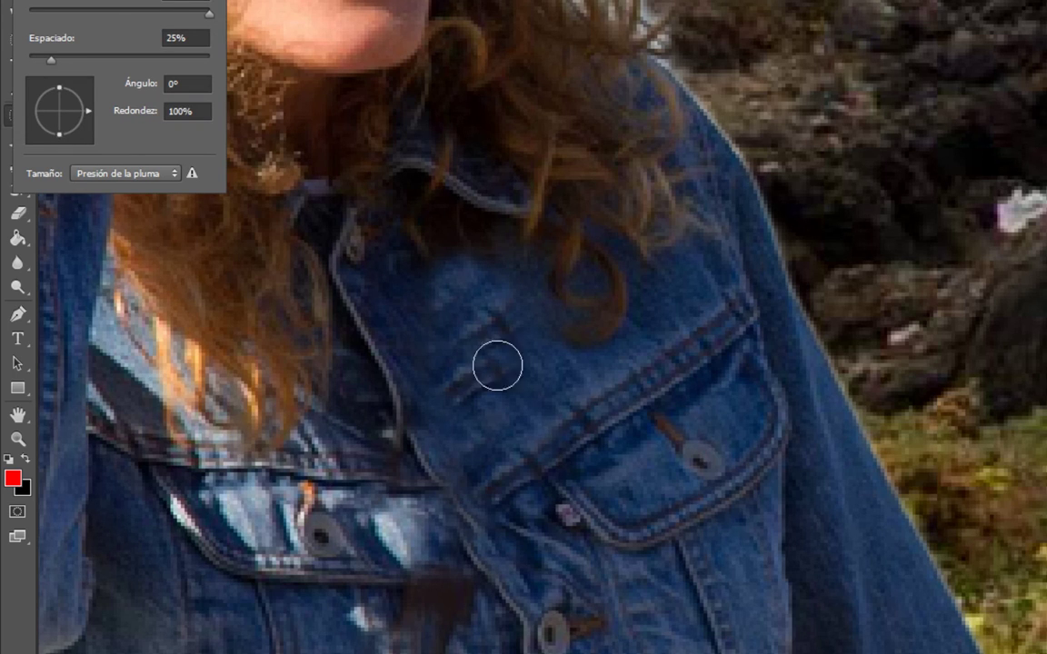
left_click(656, 445)
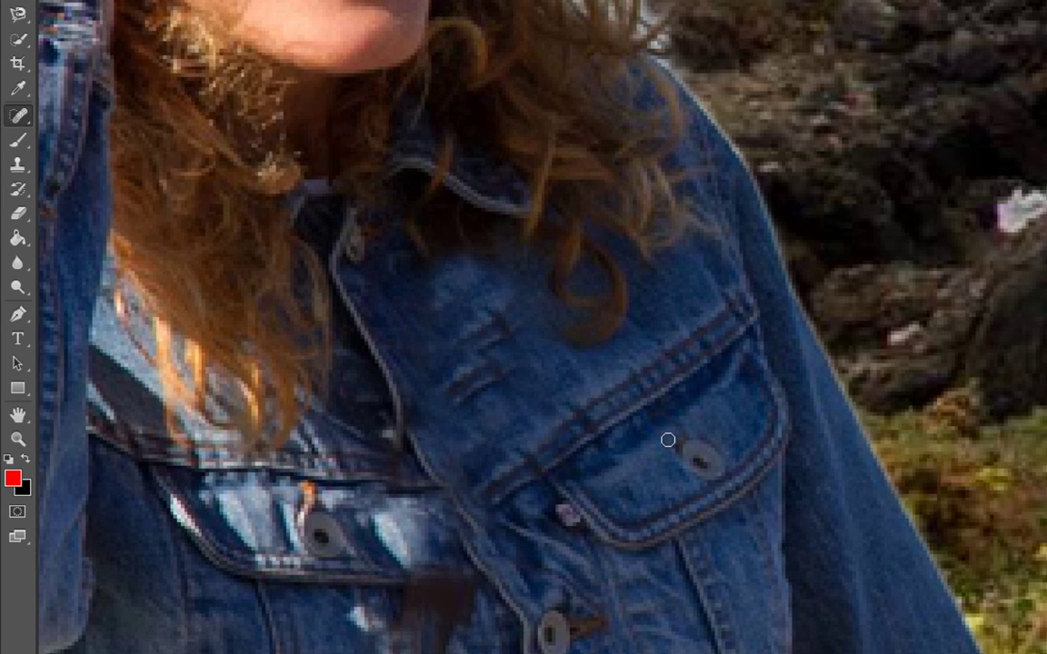
scroll(691, 405, "down", 3)
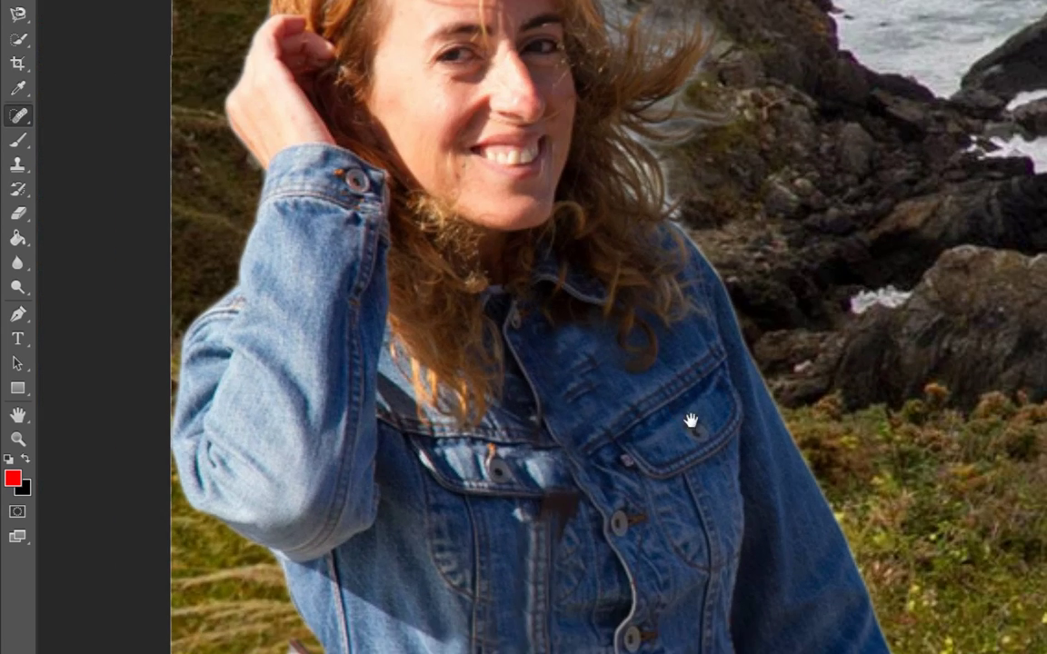
left_click_drag(691, 420, 759, 568)
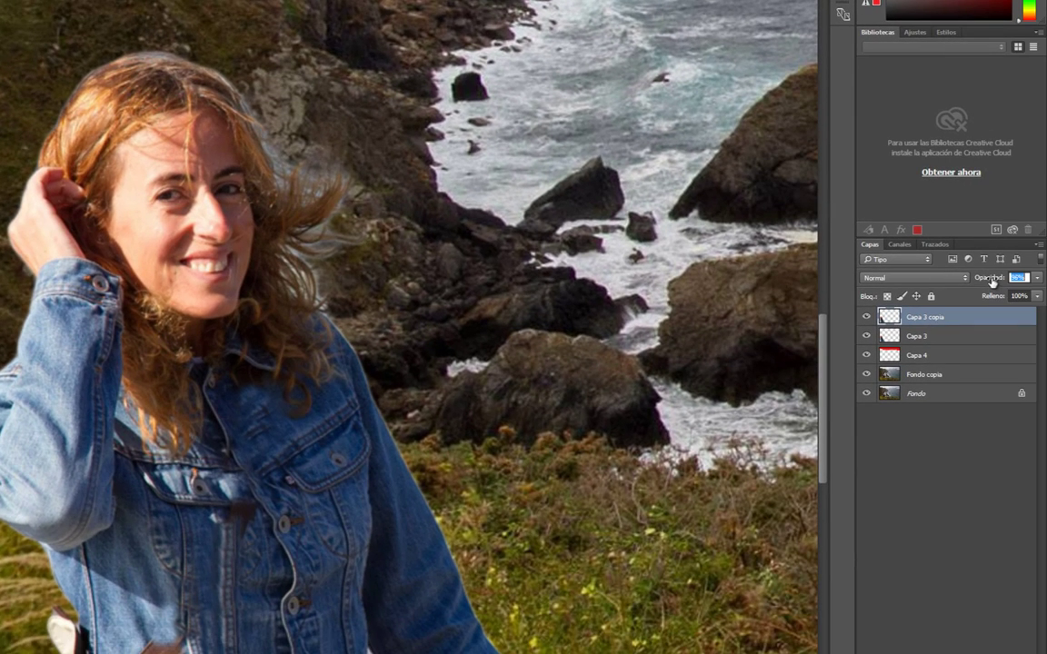
Step: After trying 100% and 50%, set Capa 3 copia to 37% opacity and fit the image on screen
left_click_drag(993, 282, 836, 273)
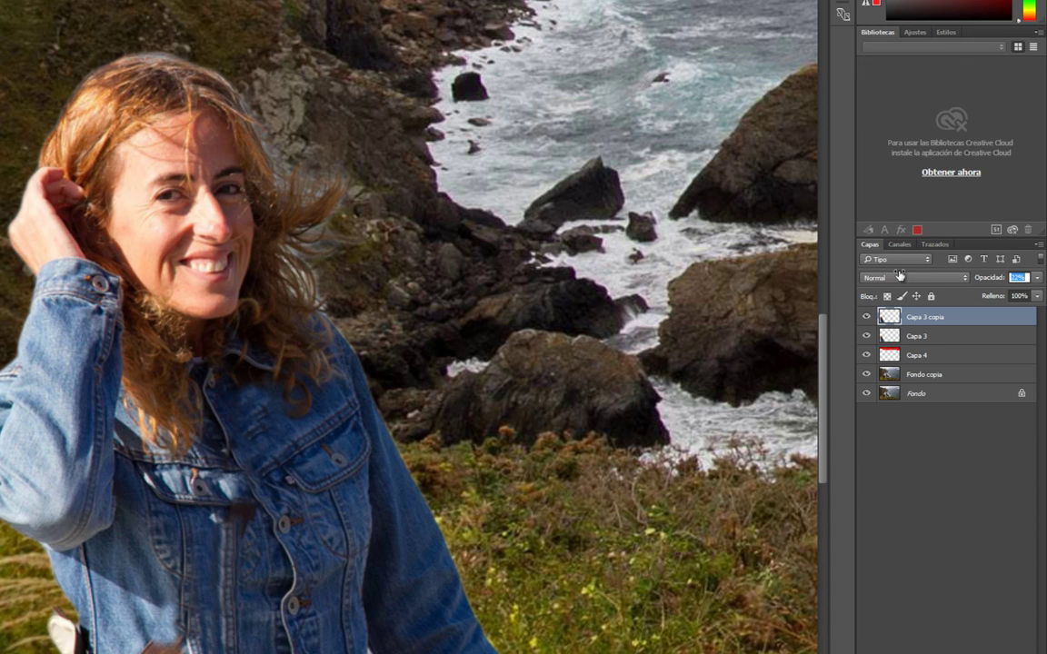
type("100")
key("Return")
type("50")
key("Return")
left_click_drag(928, 270, 1005, 277)
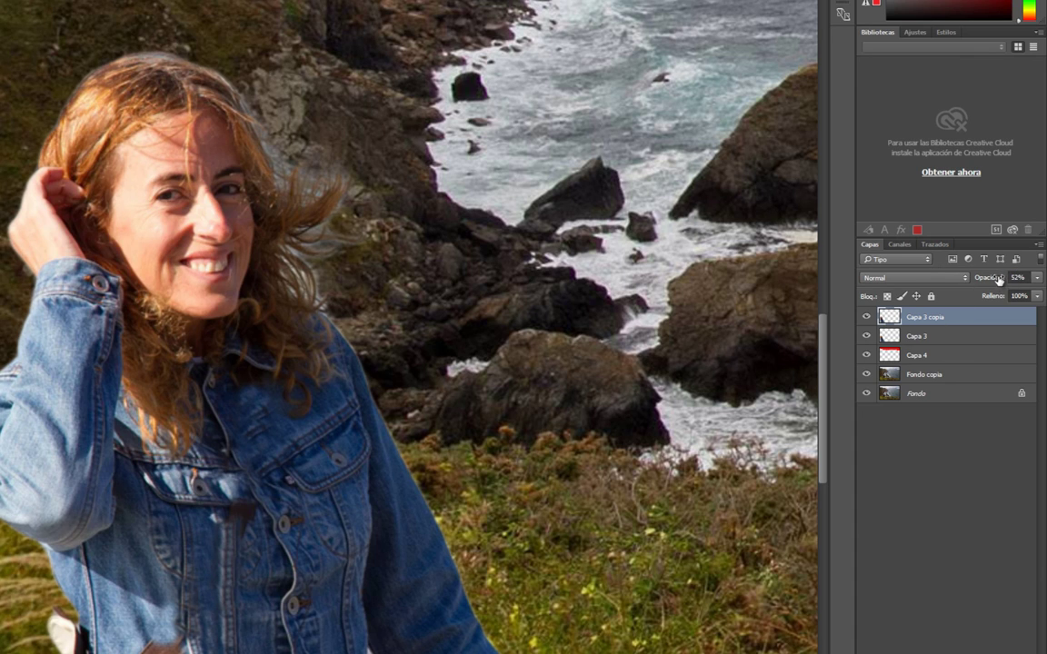
left_click(867, 317)
left_click(867, 317)
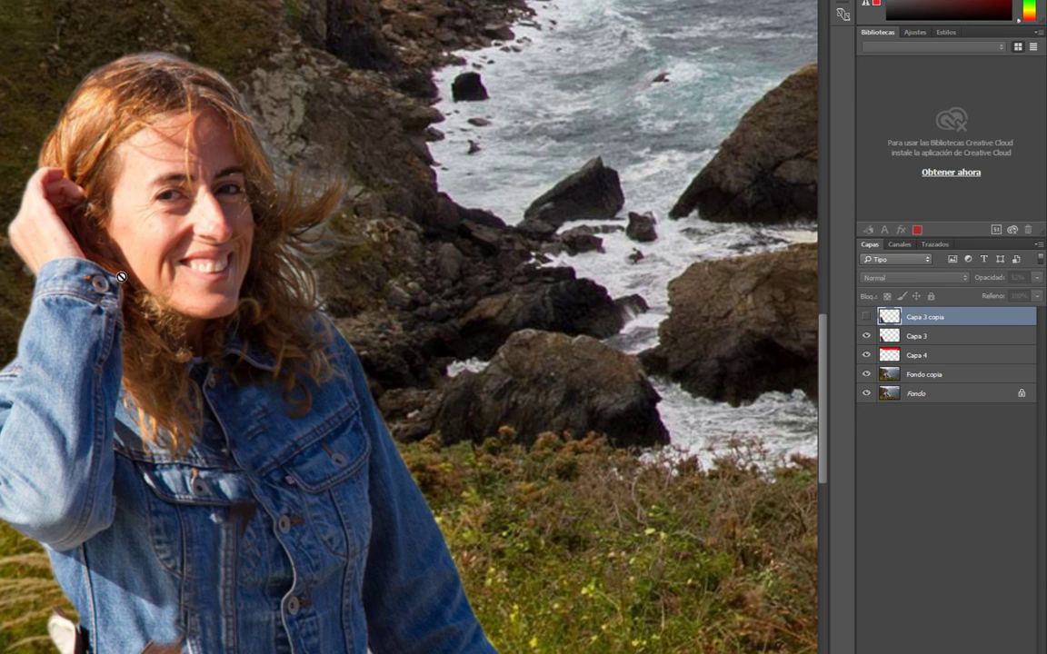
left_click(866, 317)
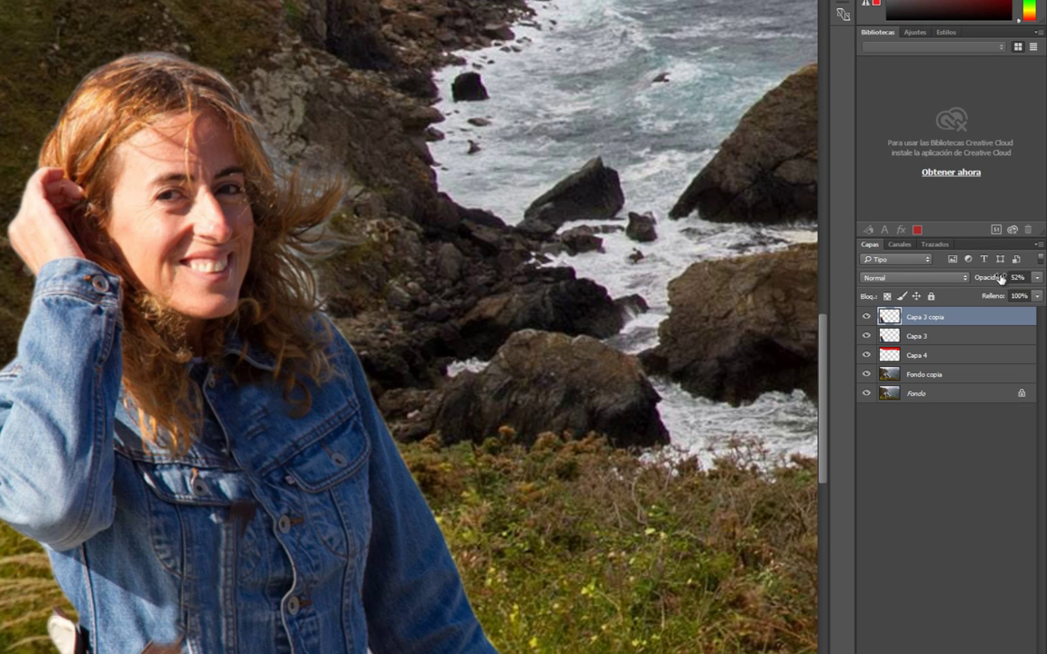
left_click_drag(1000, 278, 991, 279)
left_click_drag(988, 279, 939, 271)
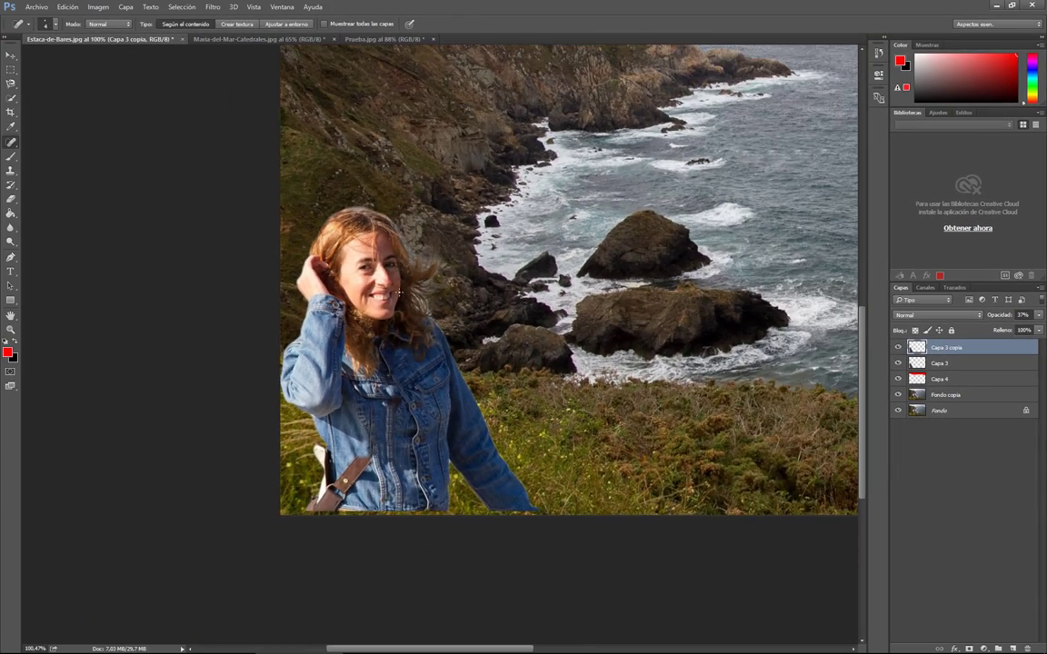
key("ctrl+0")
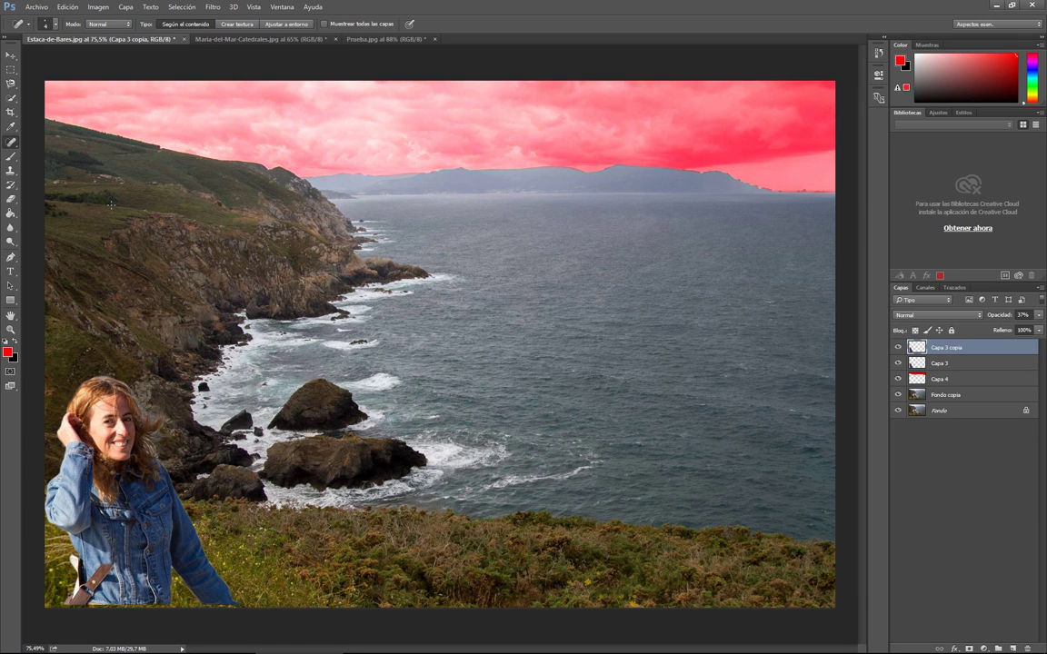
left_click(38, 7)
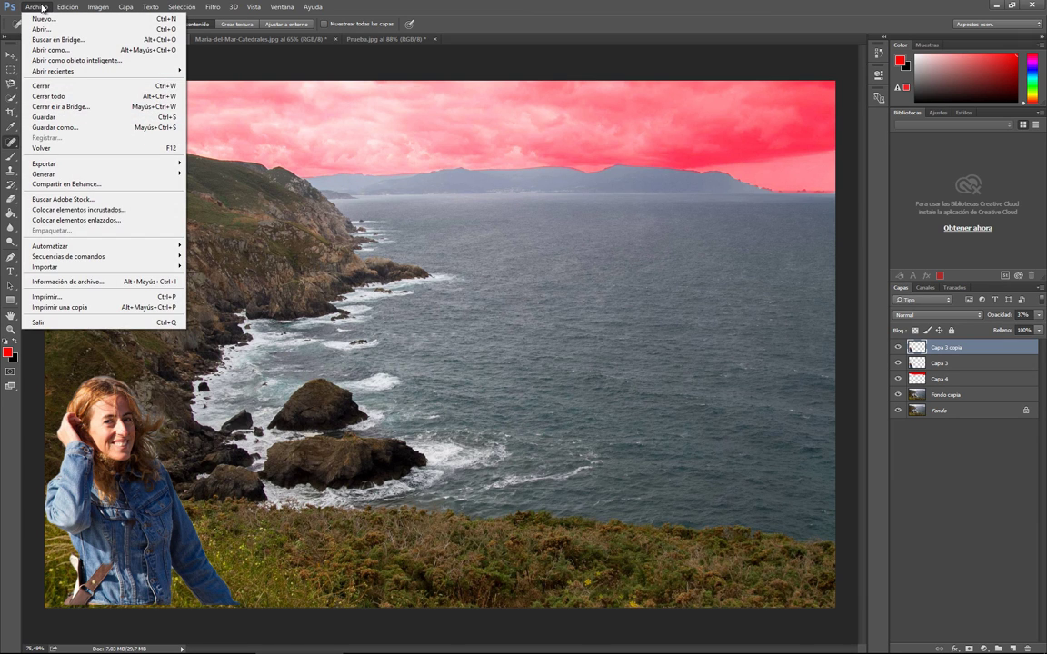
left_click(42, 8)
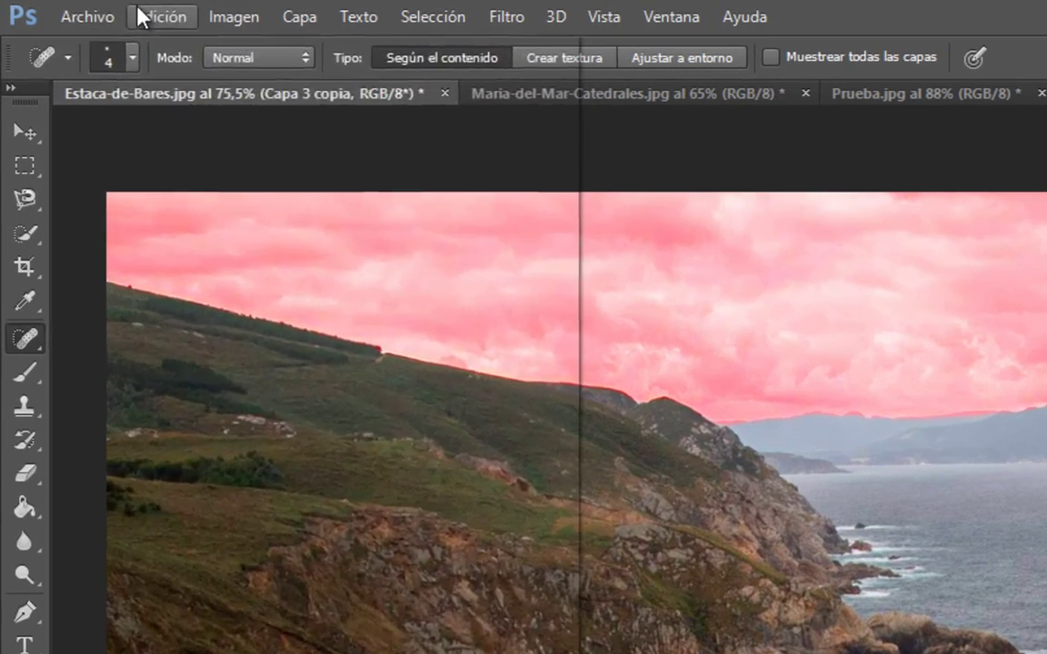
left_click(38, 7)
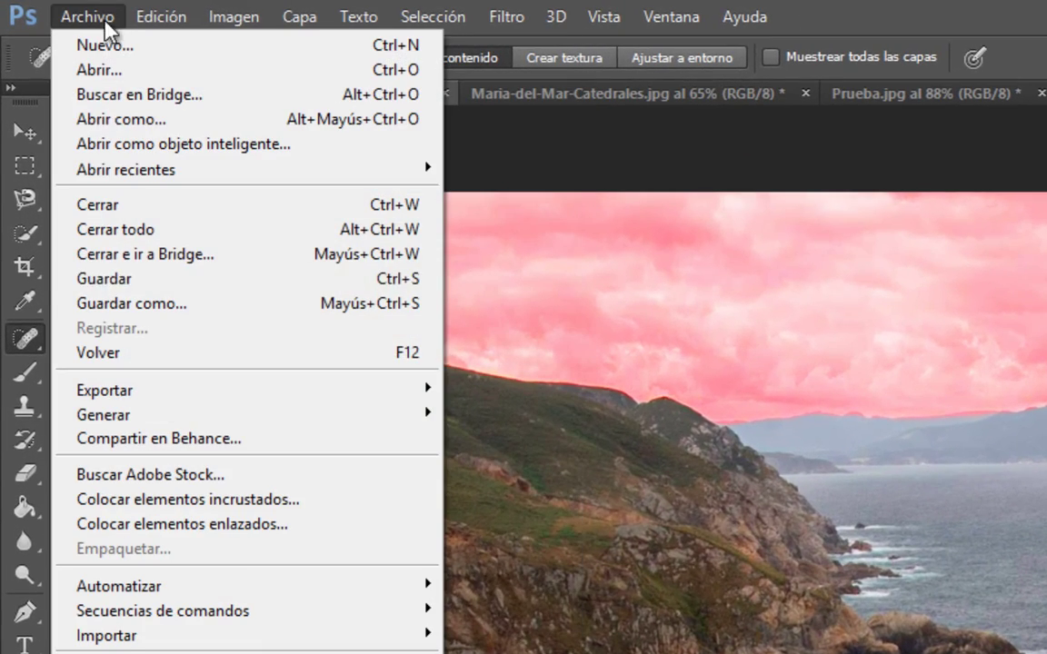
key("Escape")
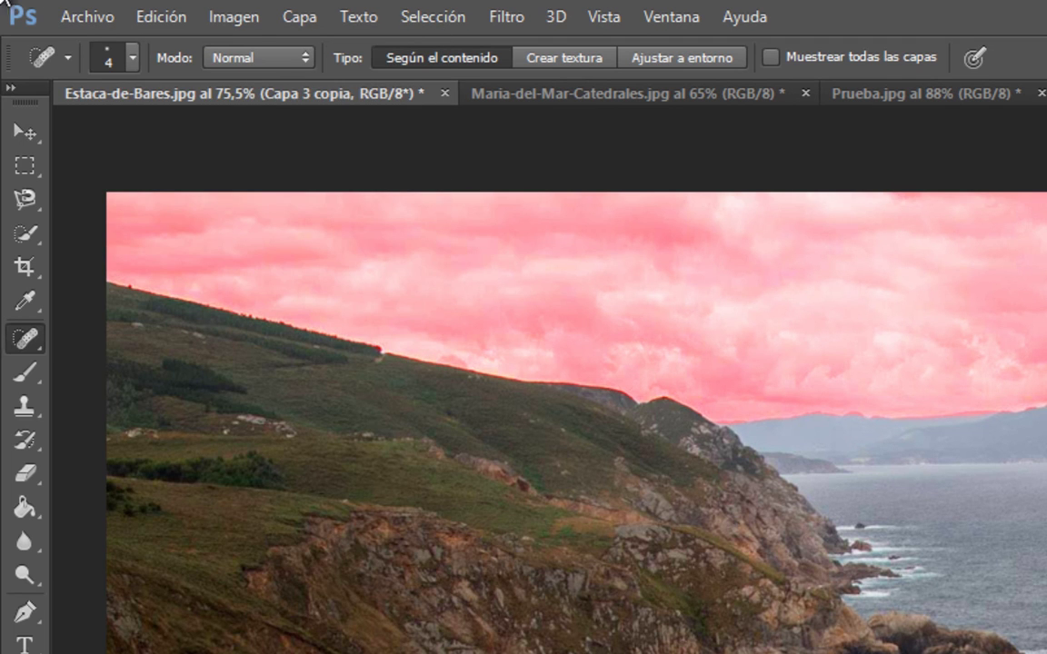
left_click(80, 15)
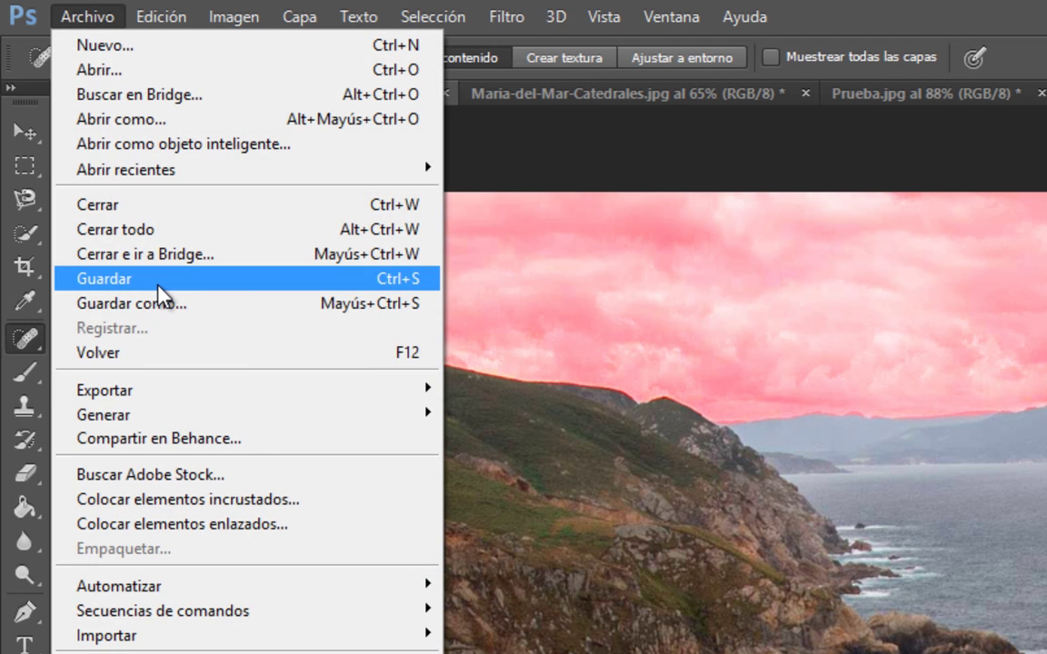
left_click(159, 283)
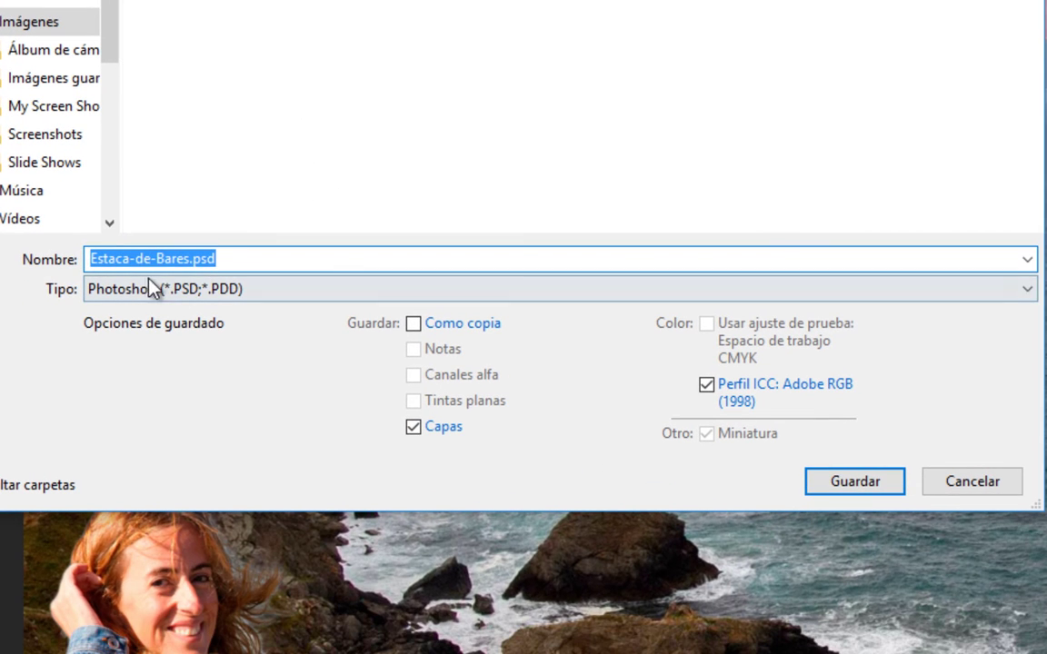
left_click_drag(218, 257, 193, 256)
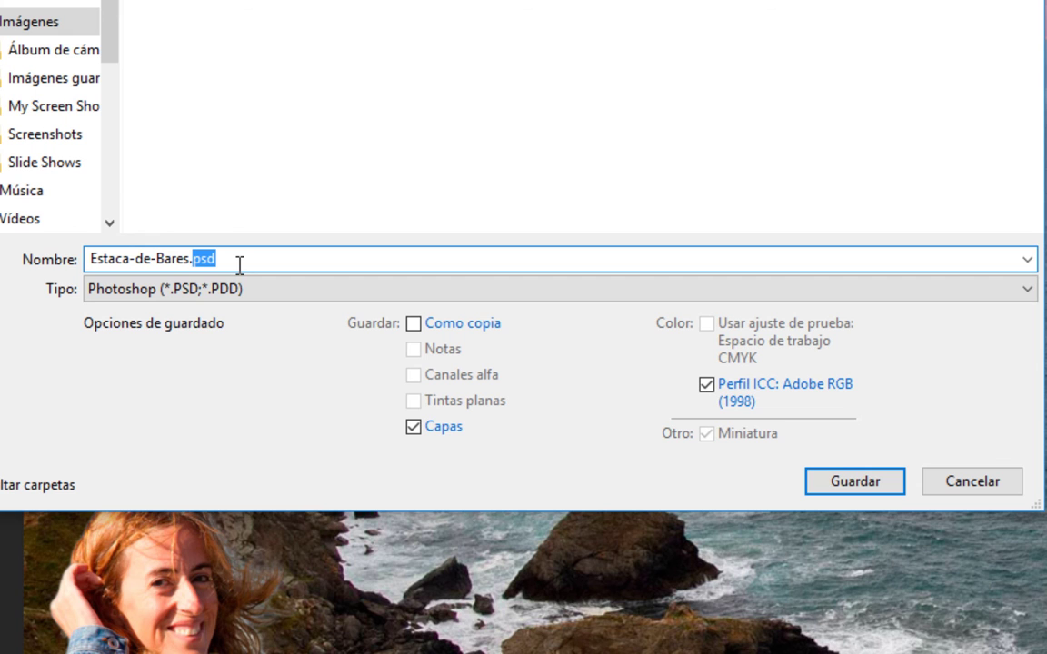
left_click(241, 263)
left_click(258, 289)
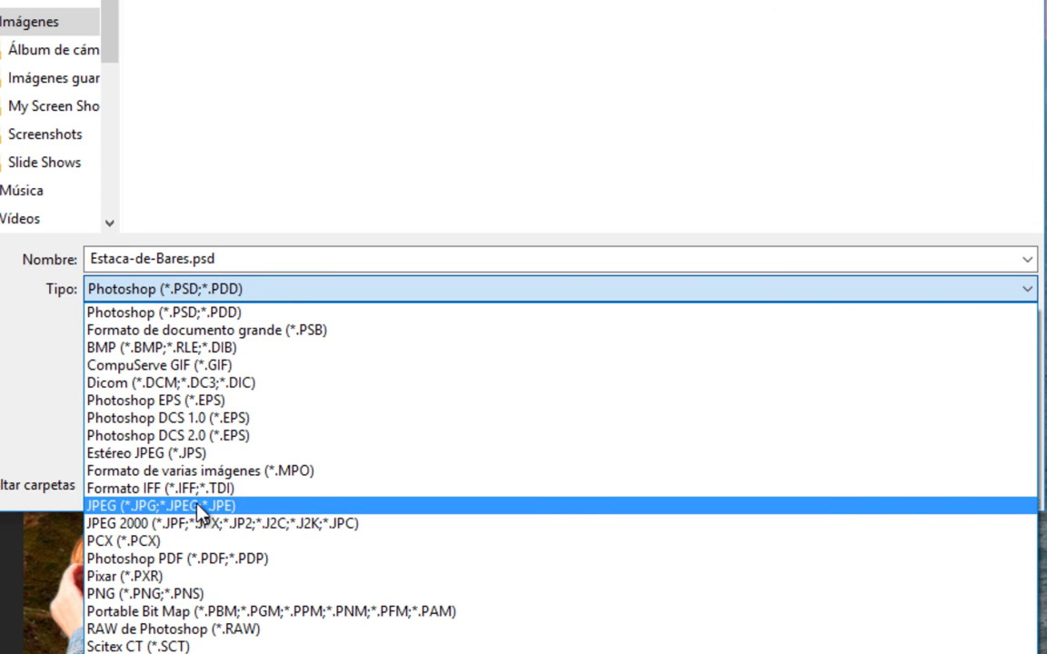
left_click(200, 506)
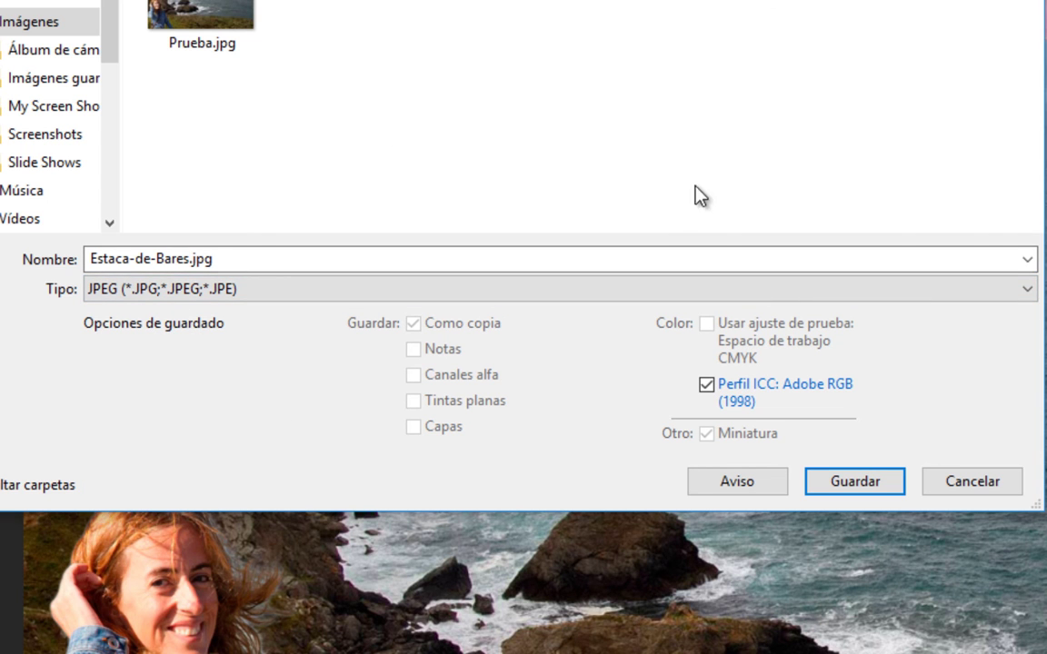
left_click(202, 9)
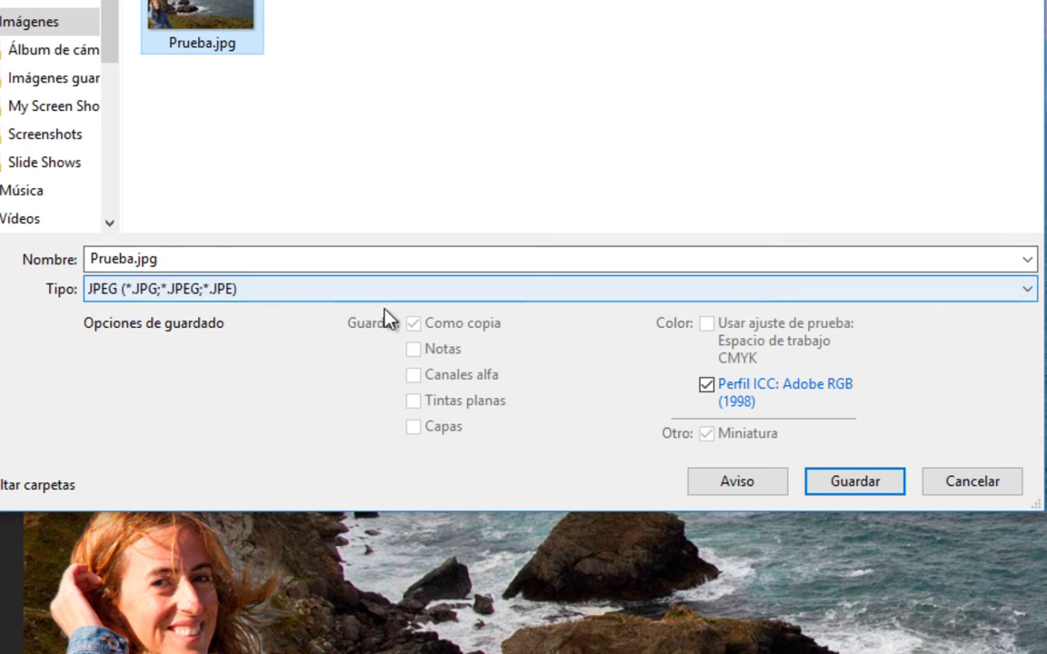
left_click(858, 489)
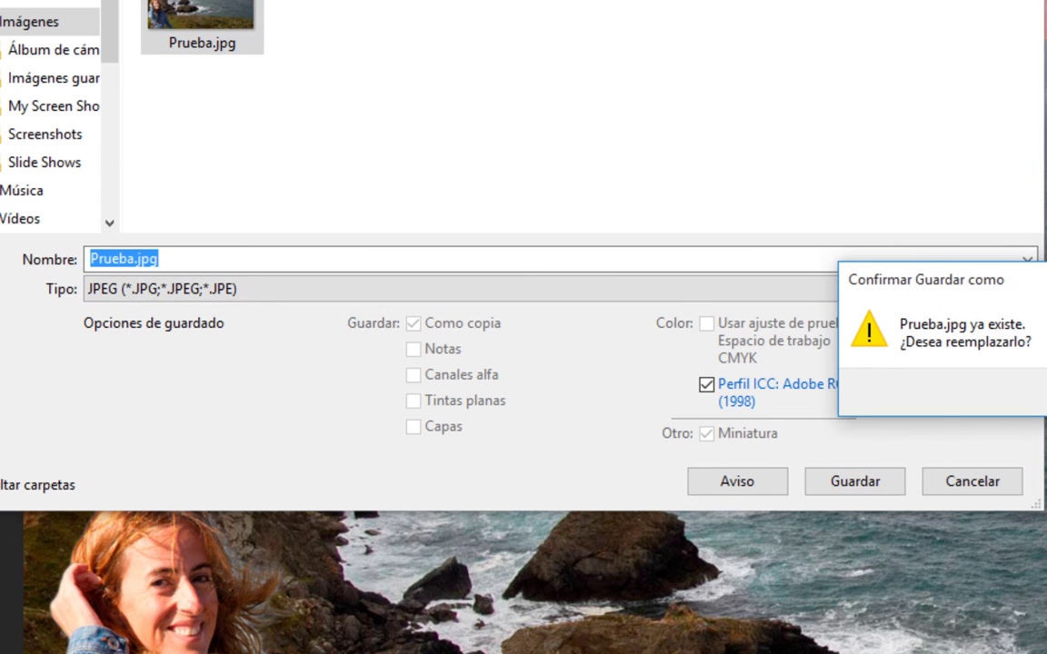
left_click(1043, 392)
left_click(1032, 244)
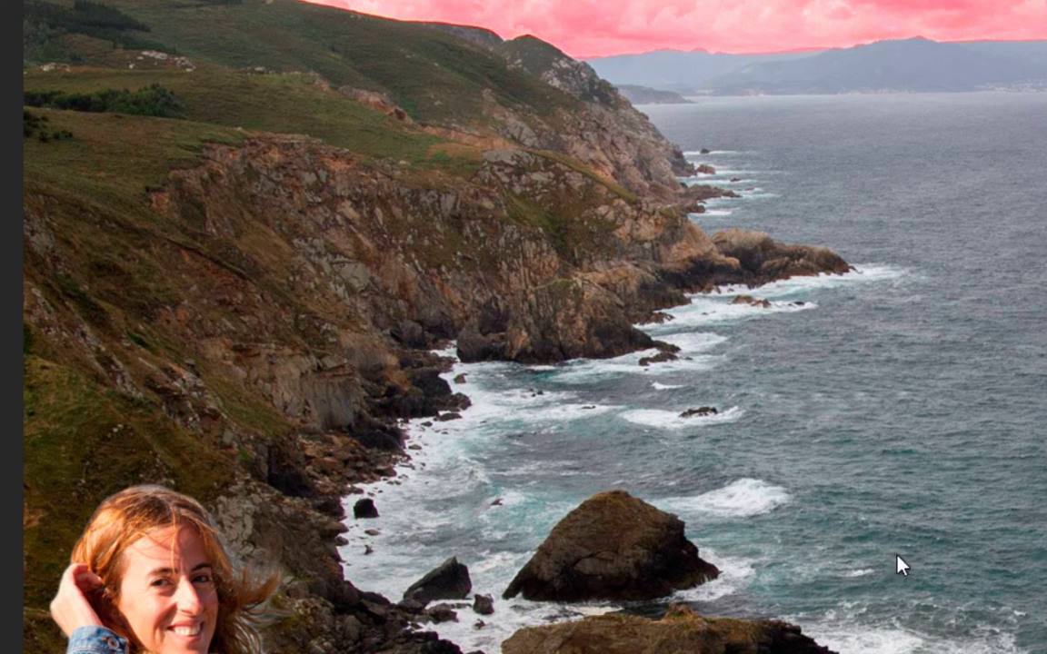
Step: Save the image as a JPEG, replacing the existing Prueba.jpg
key("alt+a")
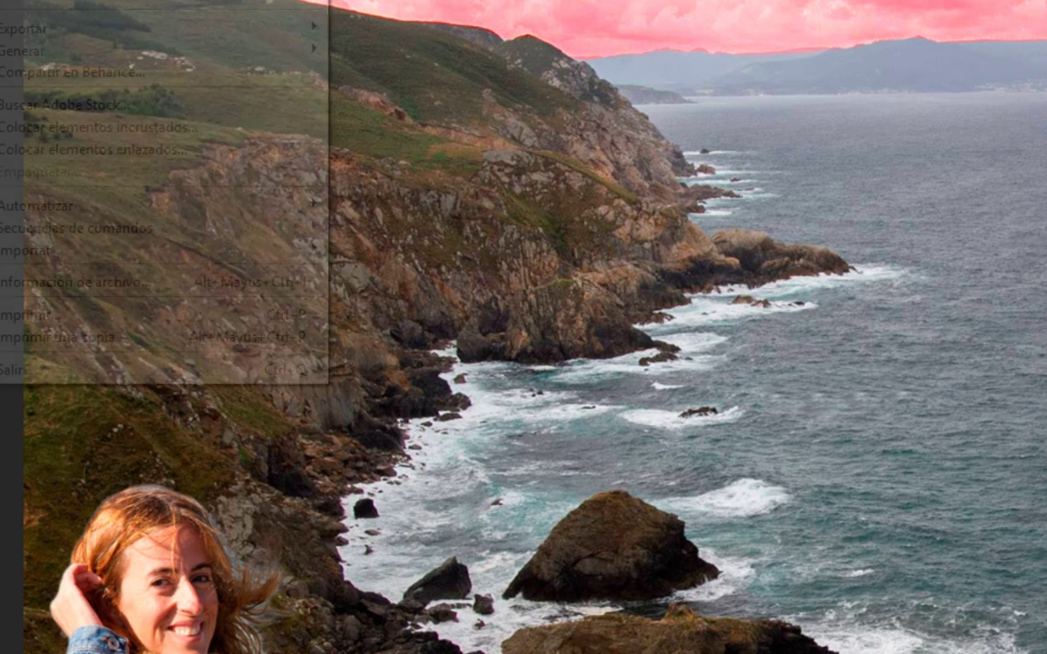
key("ctrl+shift+s")
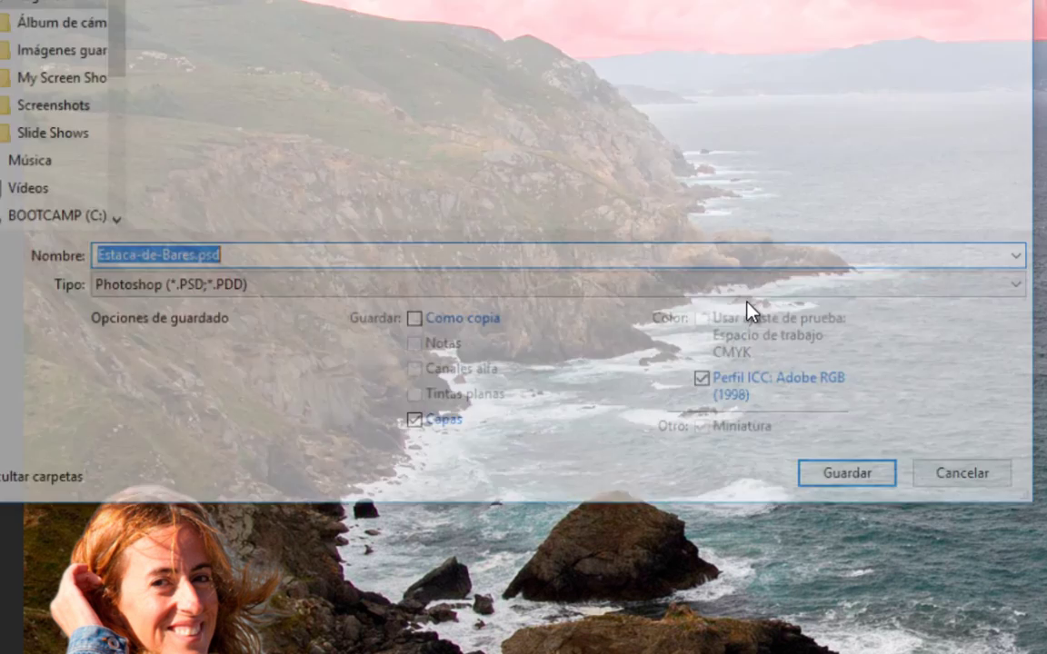
left_click(323, 289)
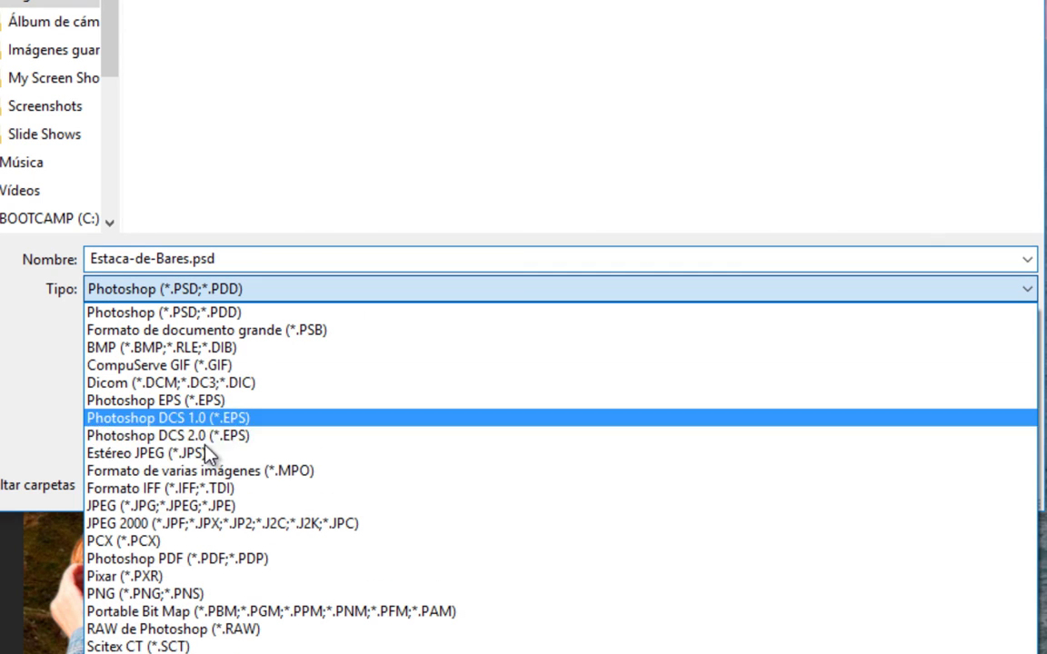
left_click(272, 455)
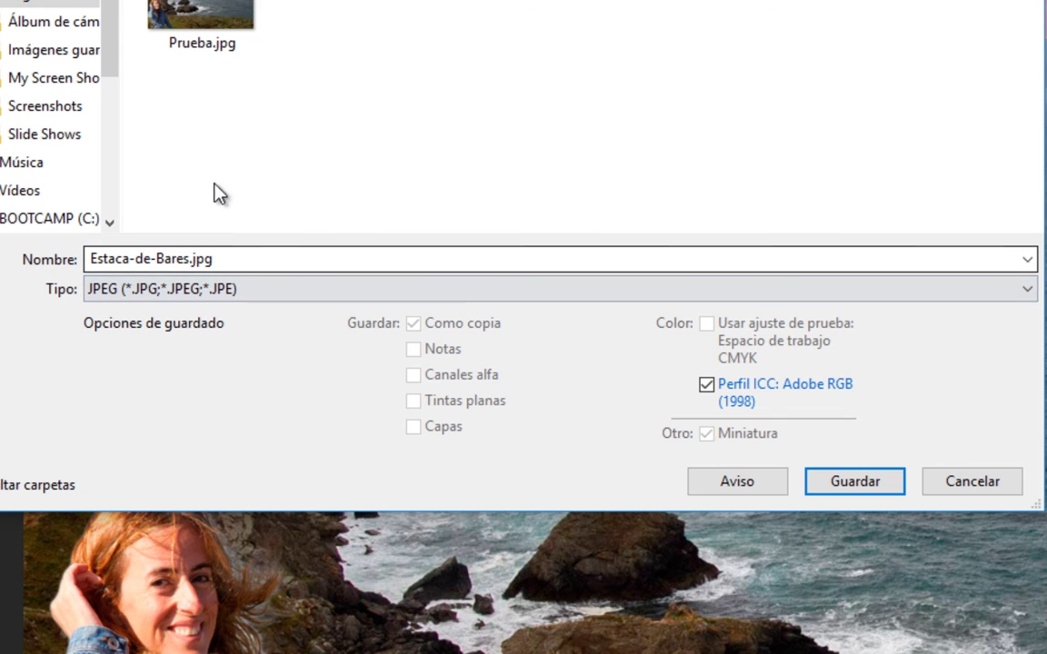
double_click(189, 44)
key("Return")
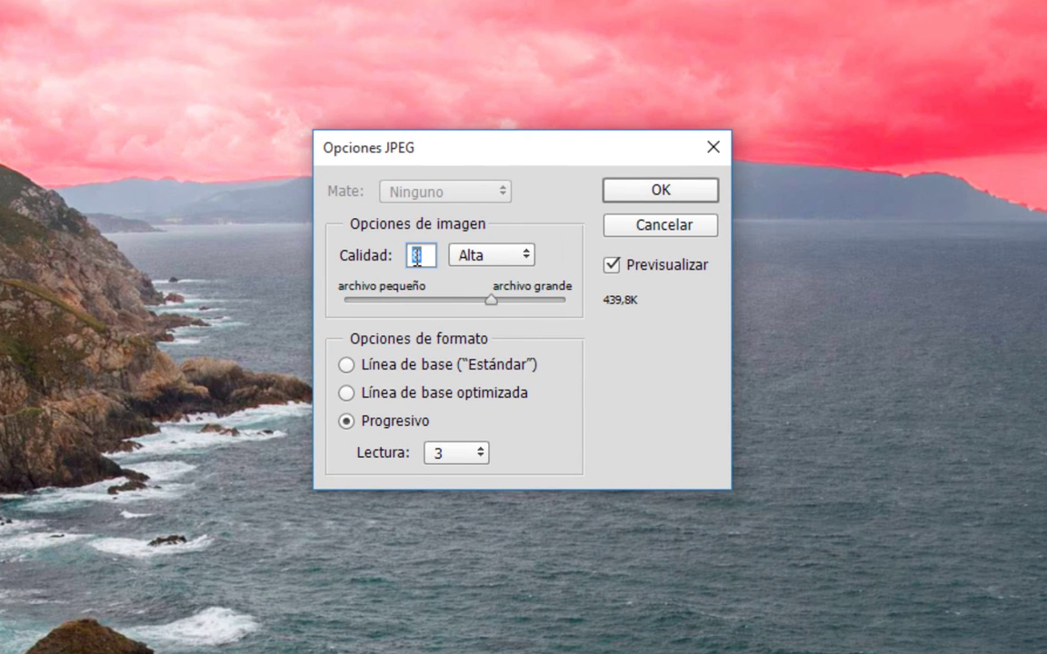
Step: Keep JPEG quality 8, choose the Progressive format and confirm the save
left_click(475, 403)
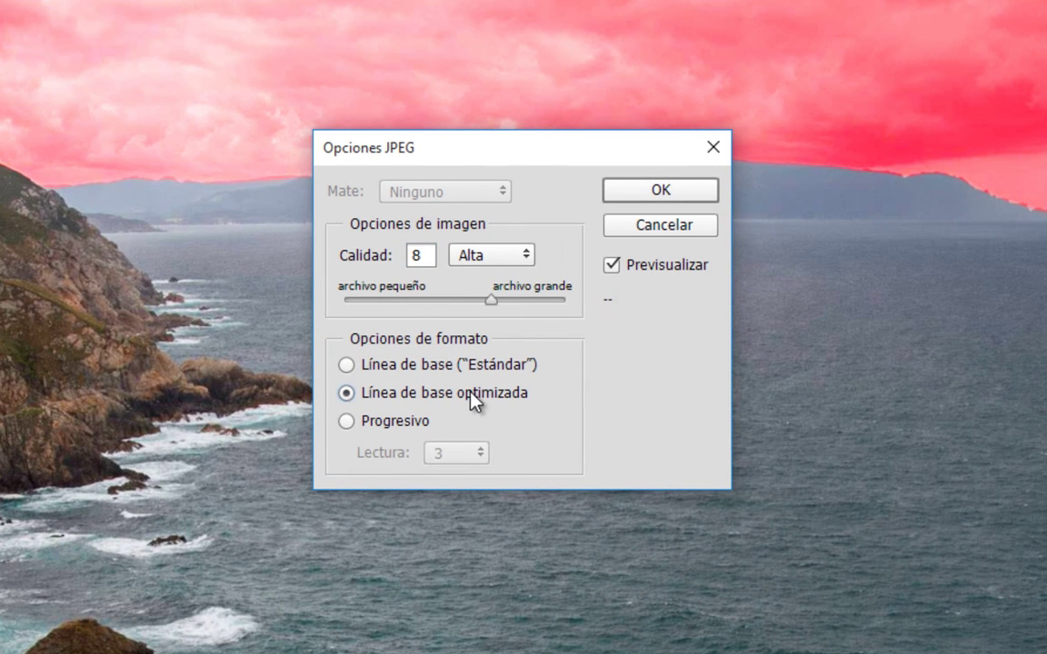
left_click(393, 423)
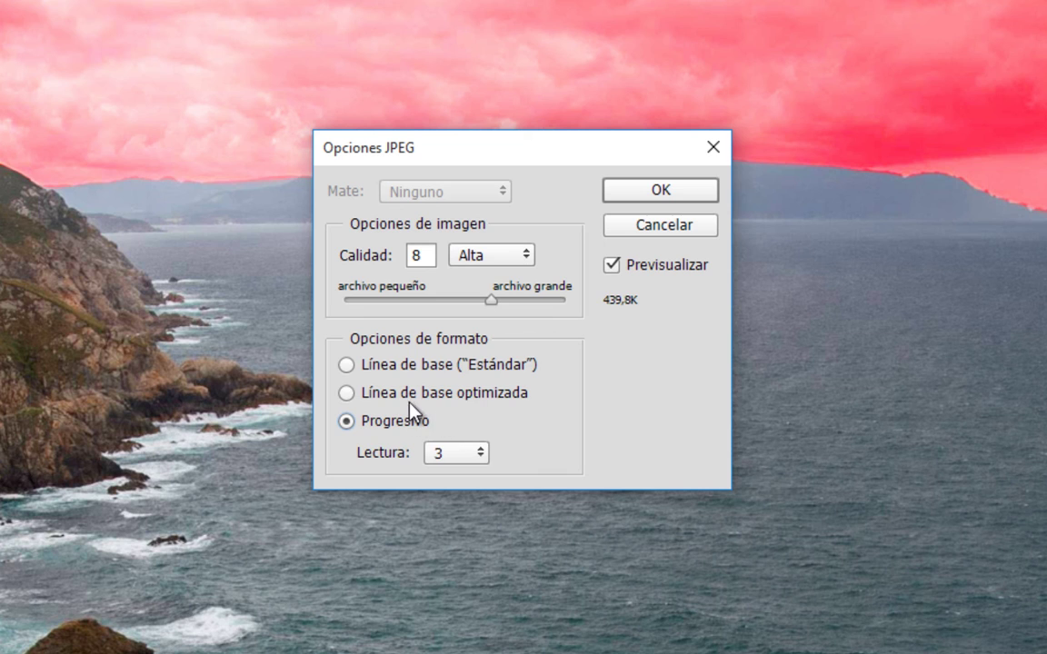
left_click(450, 362)
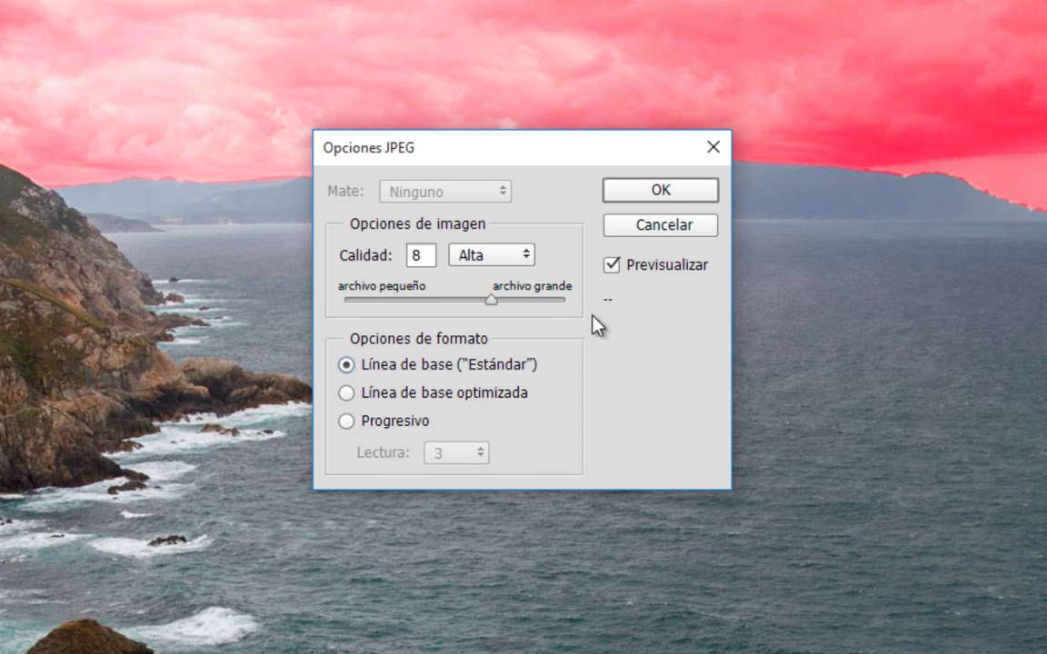
left_click(382, 423)
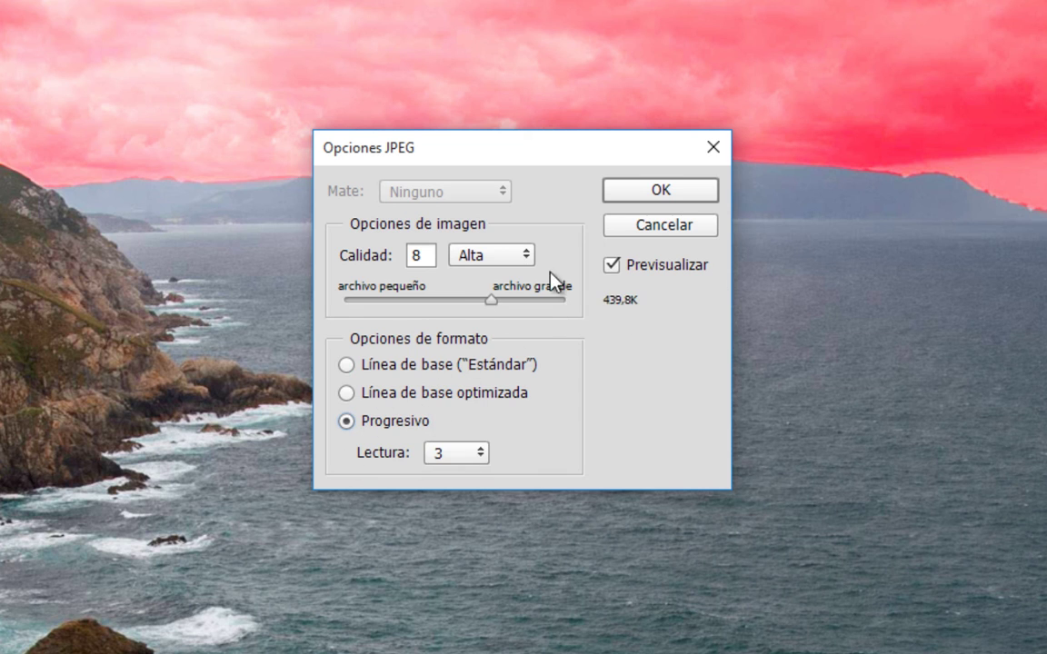
left_click(678, 195)
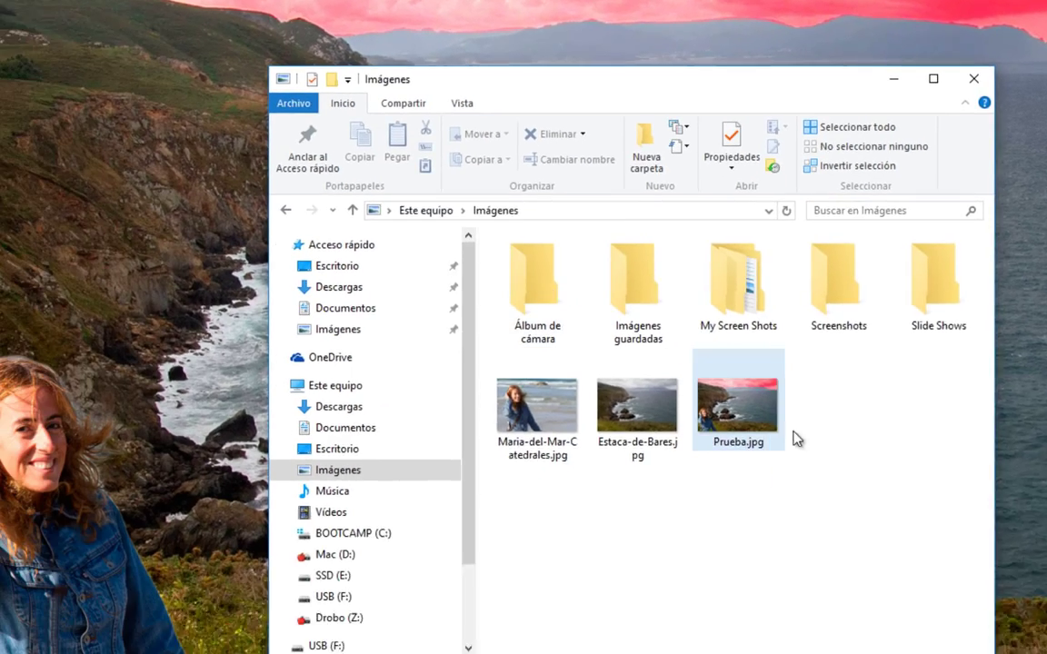
Step: Close the open menu and switch to the Imágenes folder in File Explorer
double_click(739, 409)
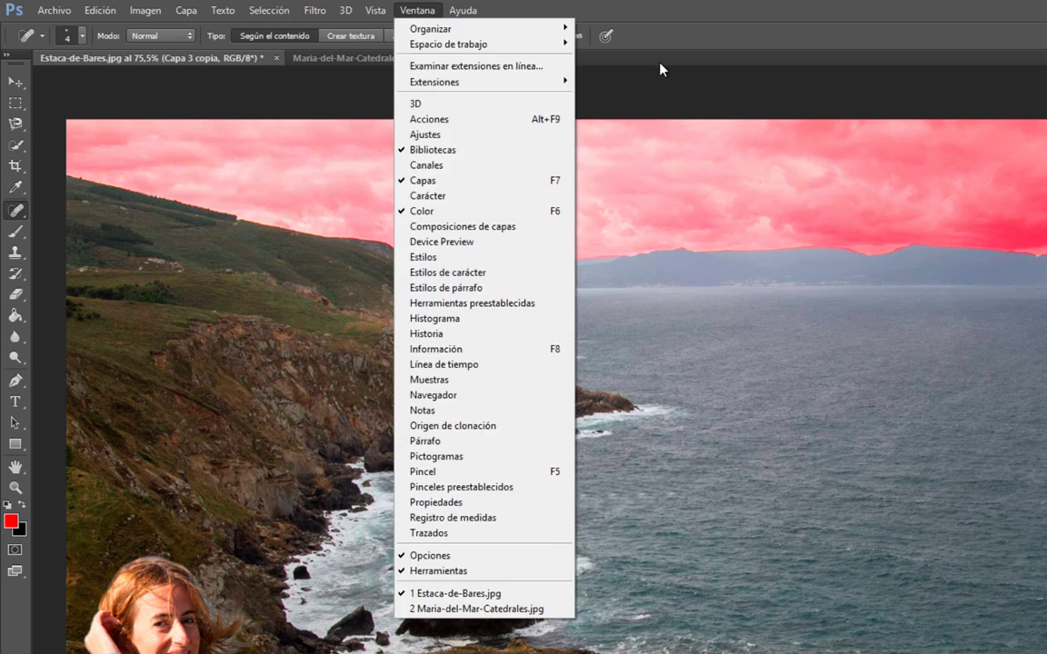
left_click(661, 69)
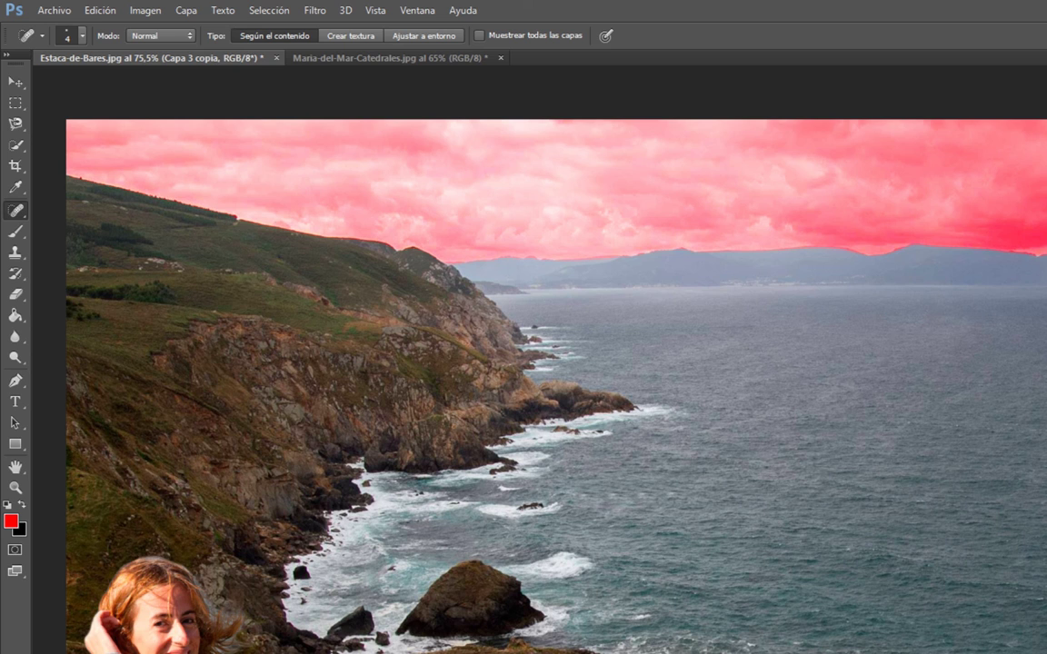
key("alt+Tab")
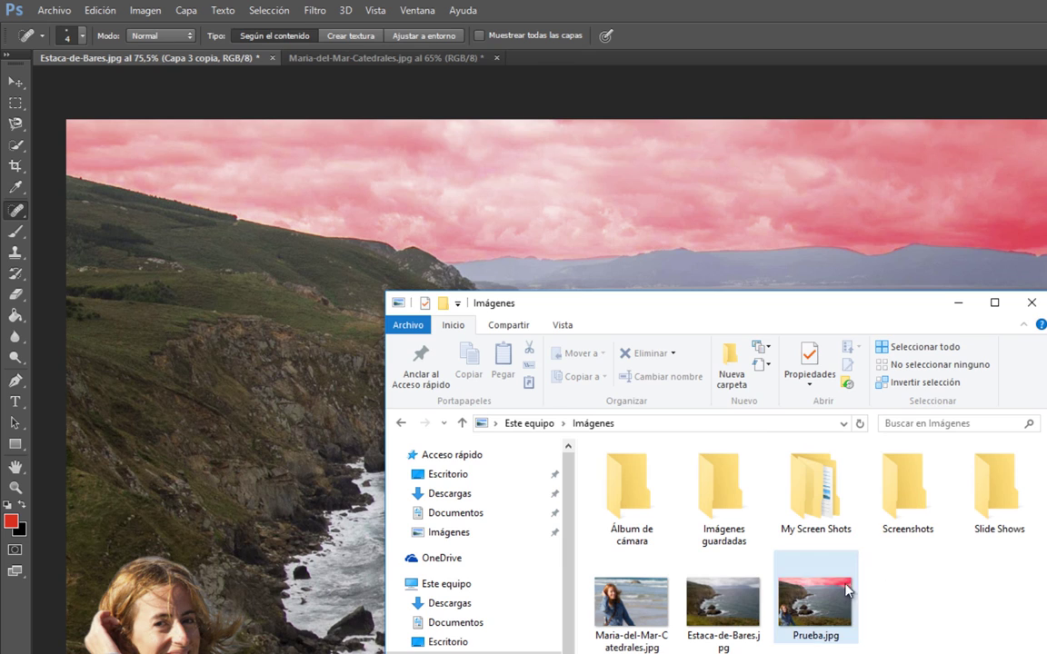
Step: Open Prueba.jpg from the Imágenes folder in the photo viewer
double_click(822, 607)
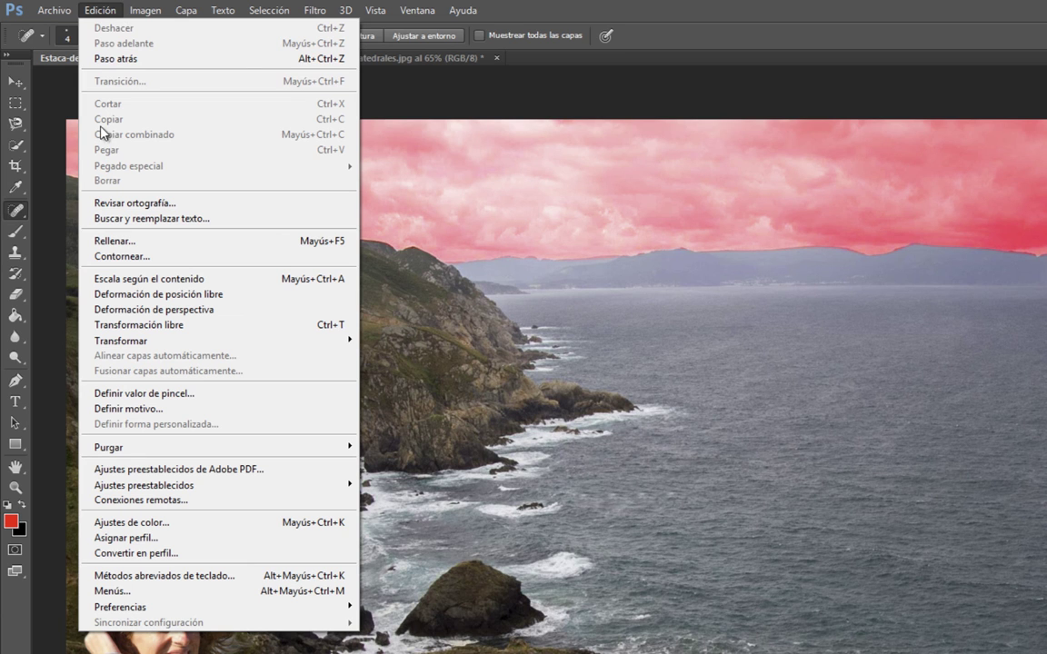
left_click(222, 526)
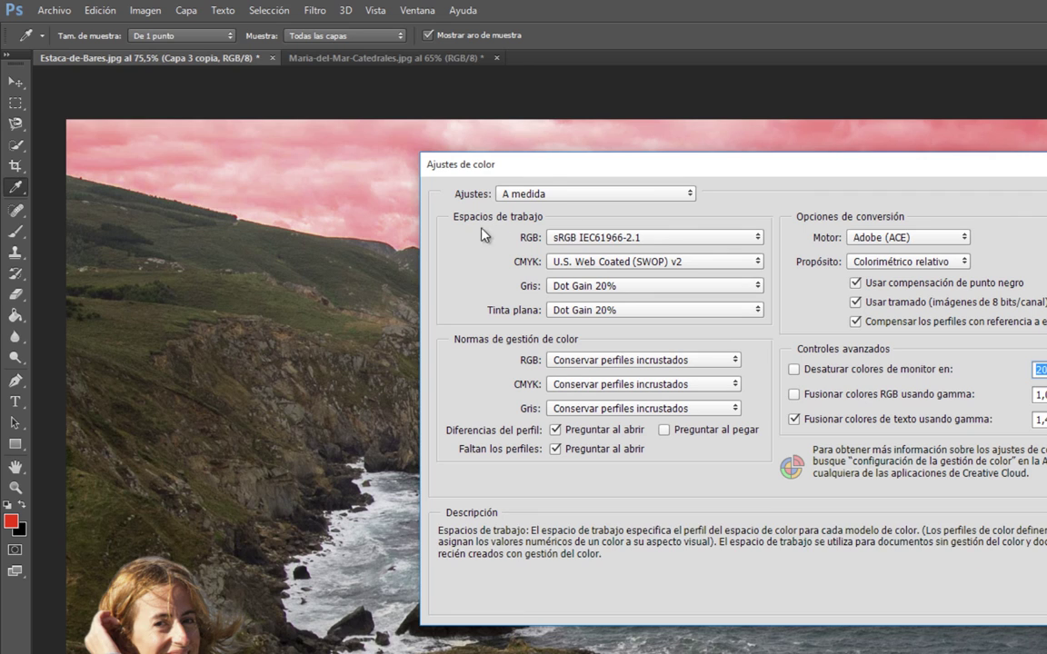
mouse_move(654, 237)
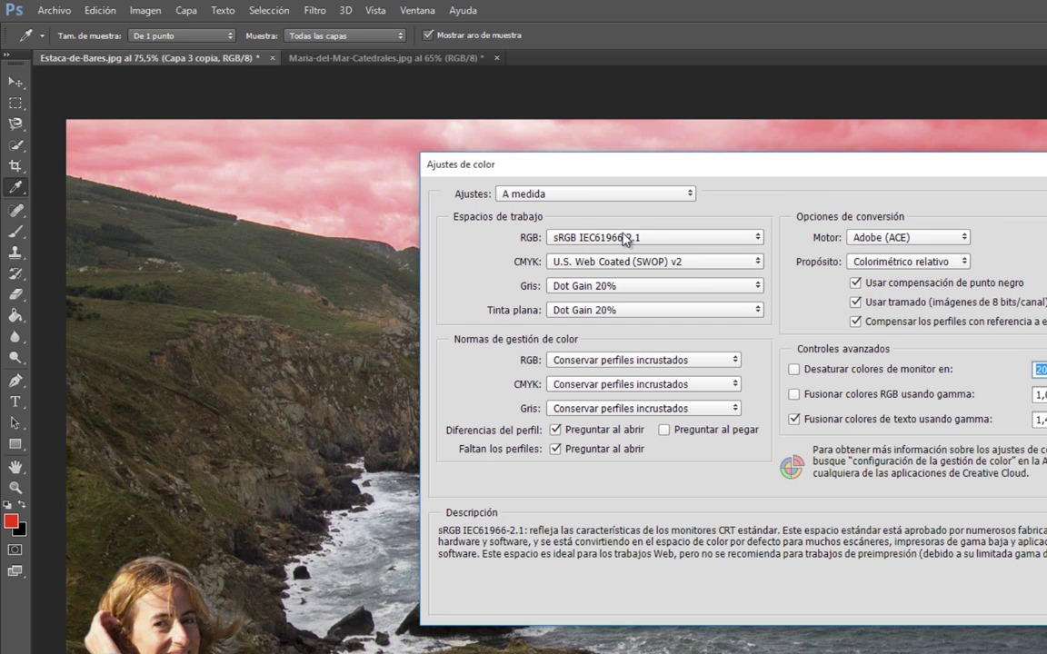
left_click(625, 238)
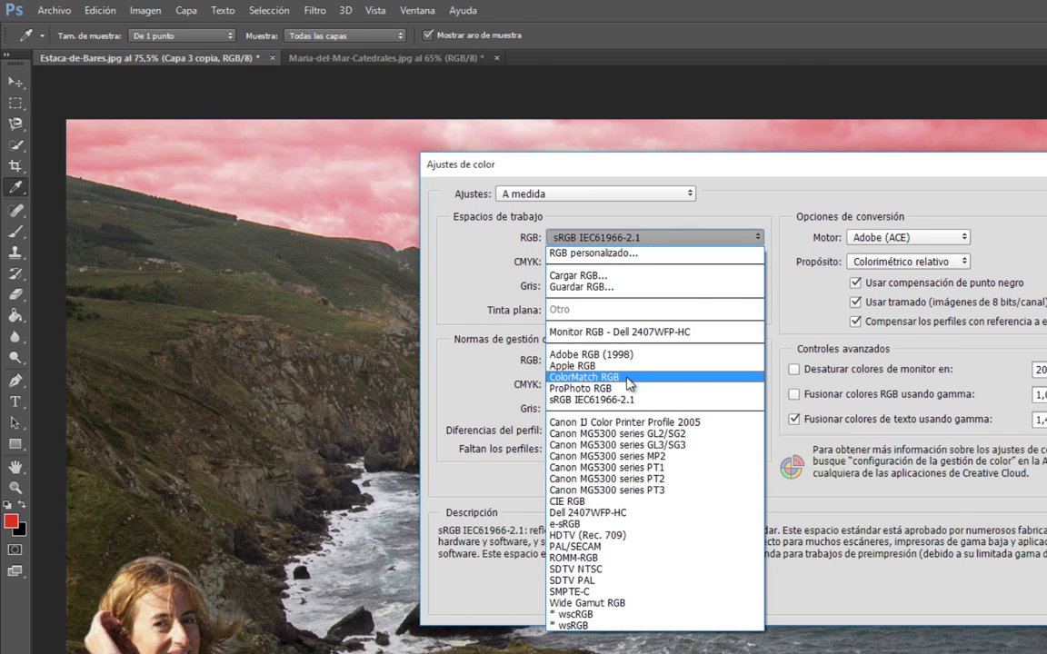
left_click(568, 354)
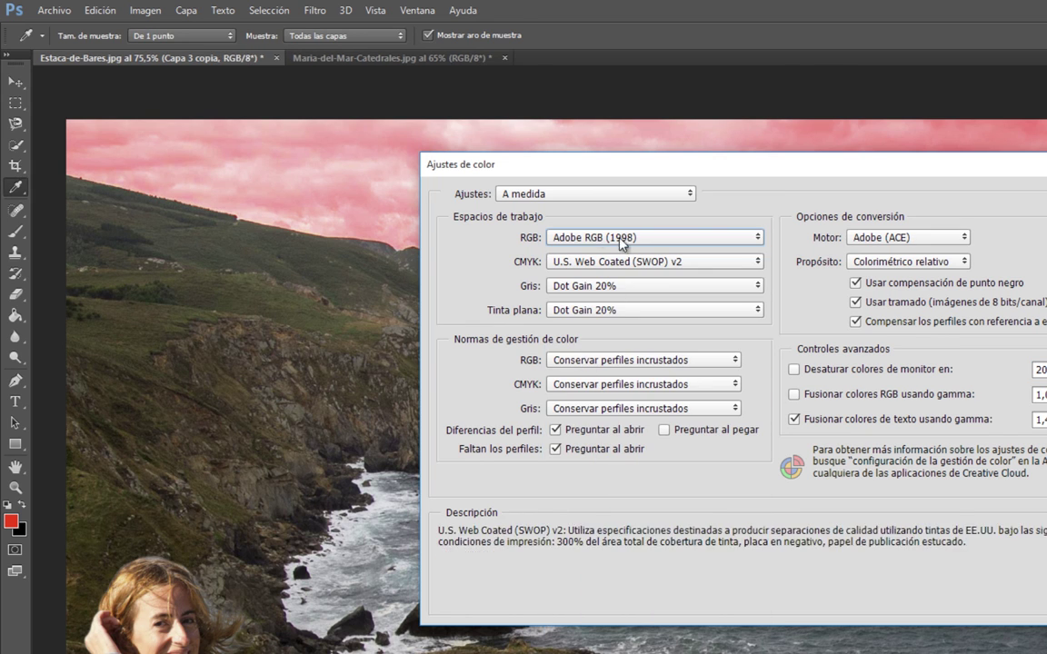
left_click(591, 238)
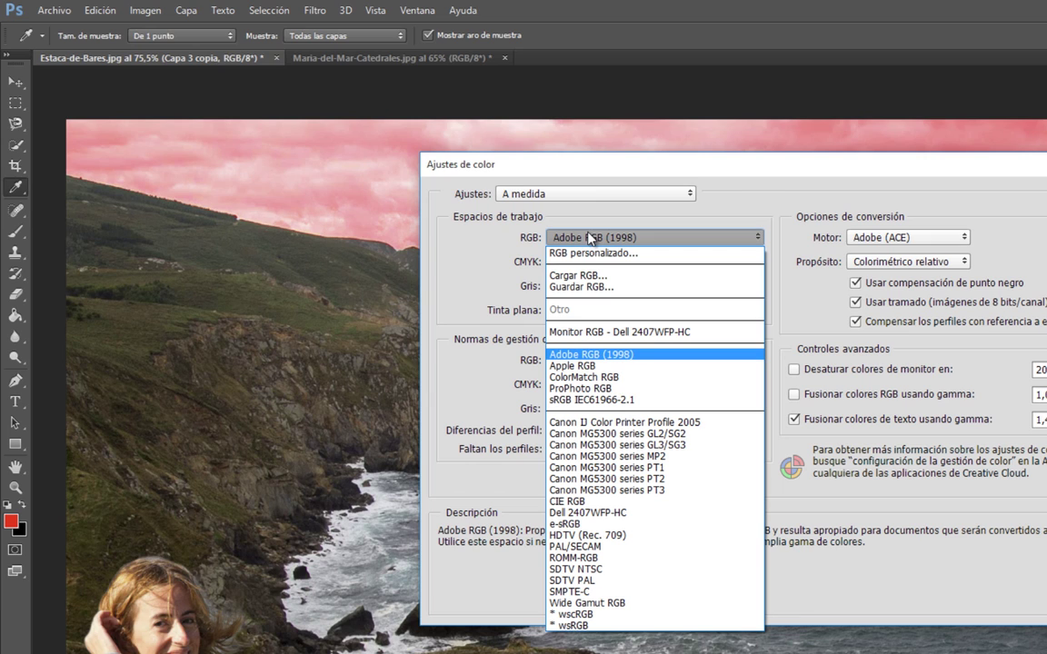
left_click(605, 401)
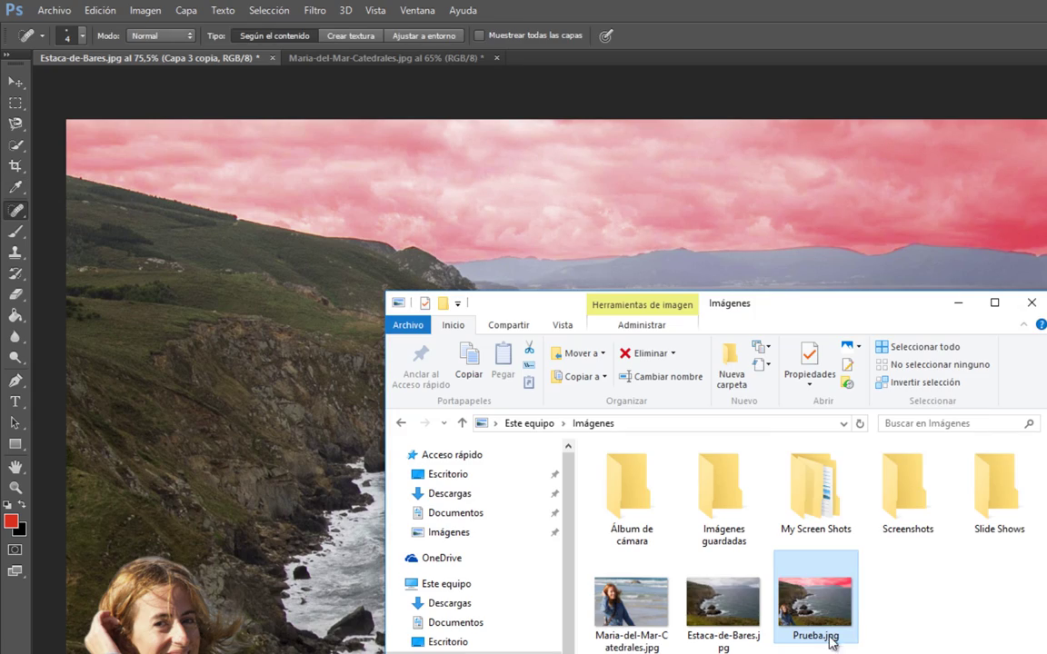
right_click(802, 620)
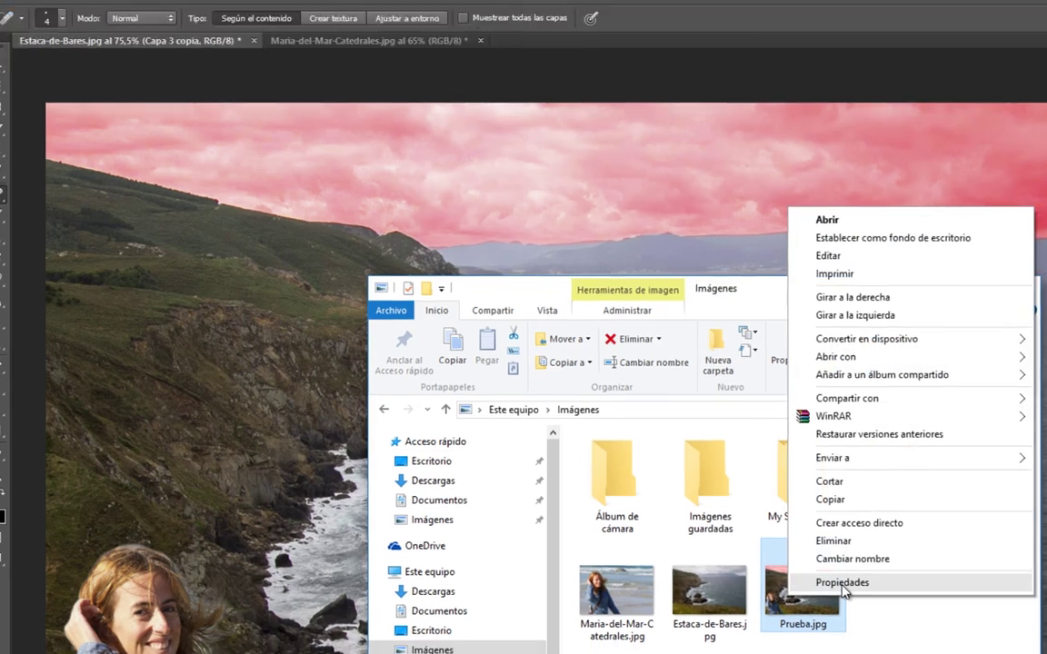
left_click(842, 584)
left_click(601, 232)
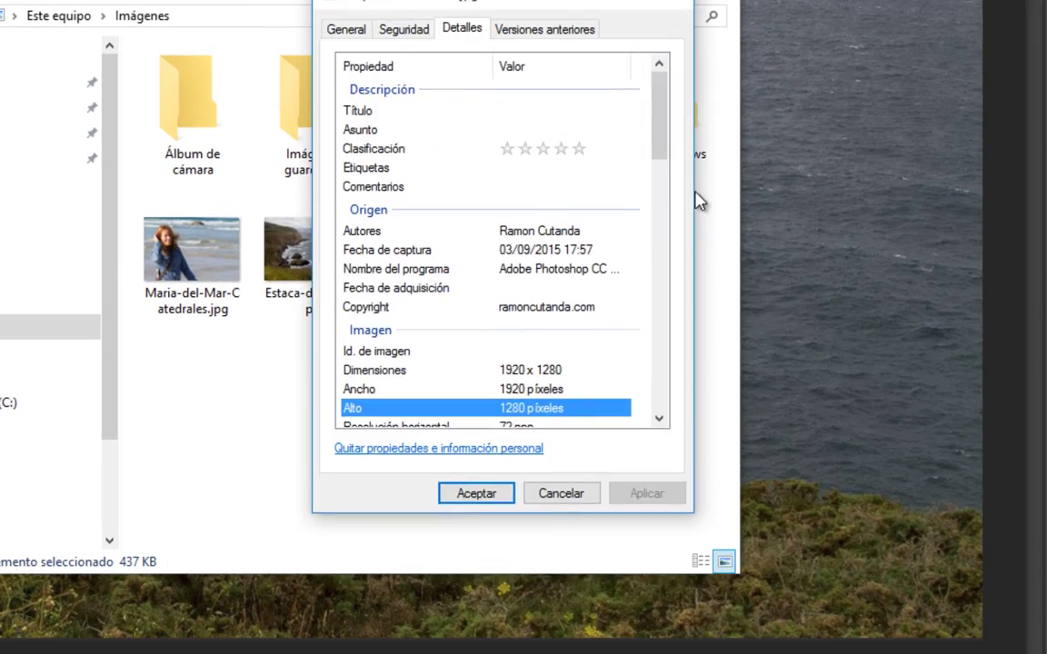
left_click_drag(668, 147, 682, 234)
left_click(348, 178)
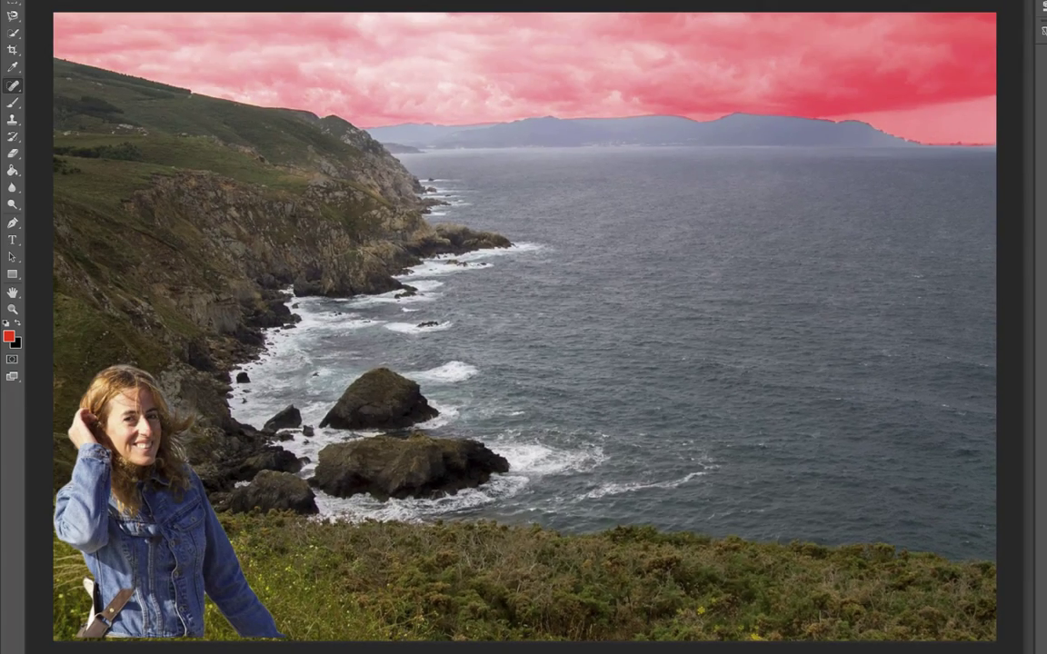
Step: View Prueba.jpg in Windows Photos, then close the viewer
double_click(655, 390)
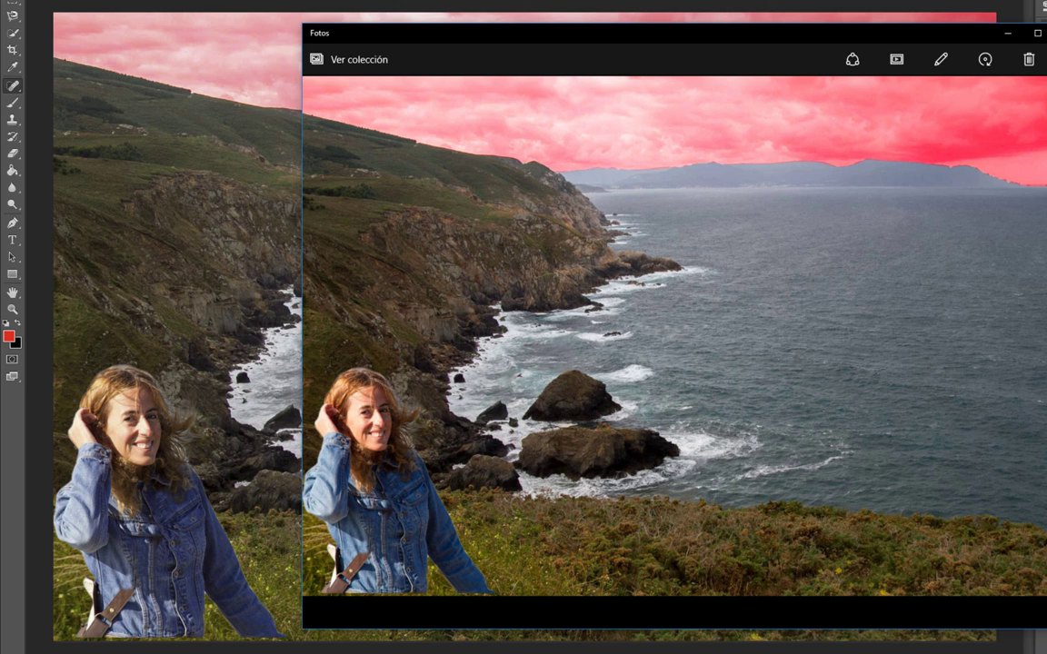
key("alt+F4")
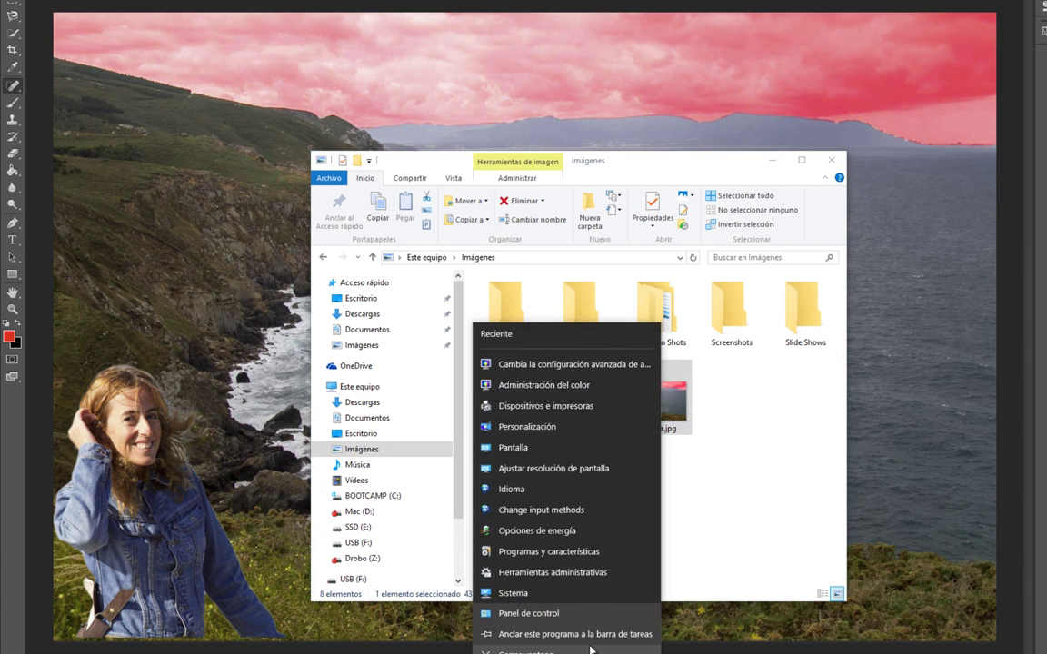
Step: Open Control Panel from the Start right-click menu and search its settings for 'color'
left_click(527, 615)
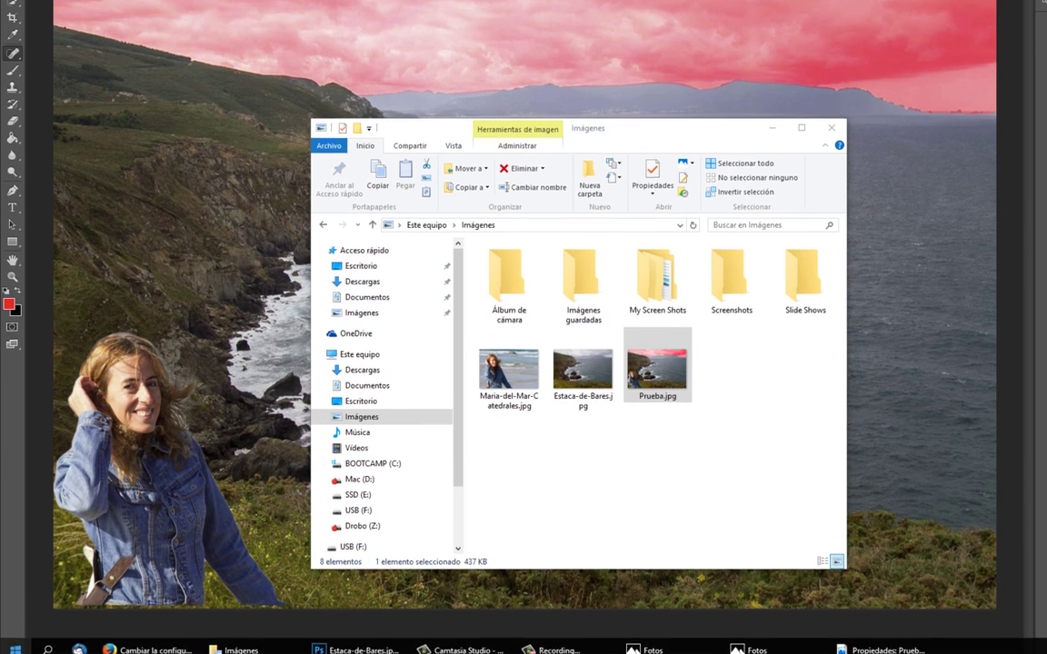
right_click(18, 642)
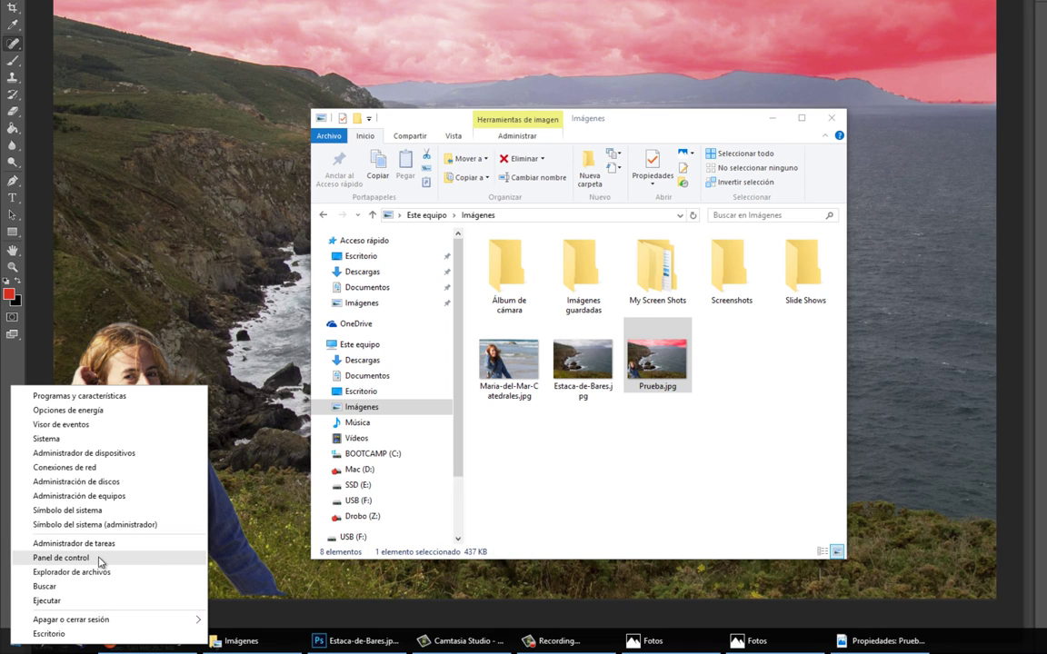
left_click(230, 546)
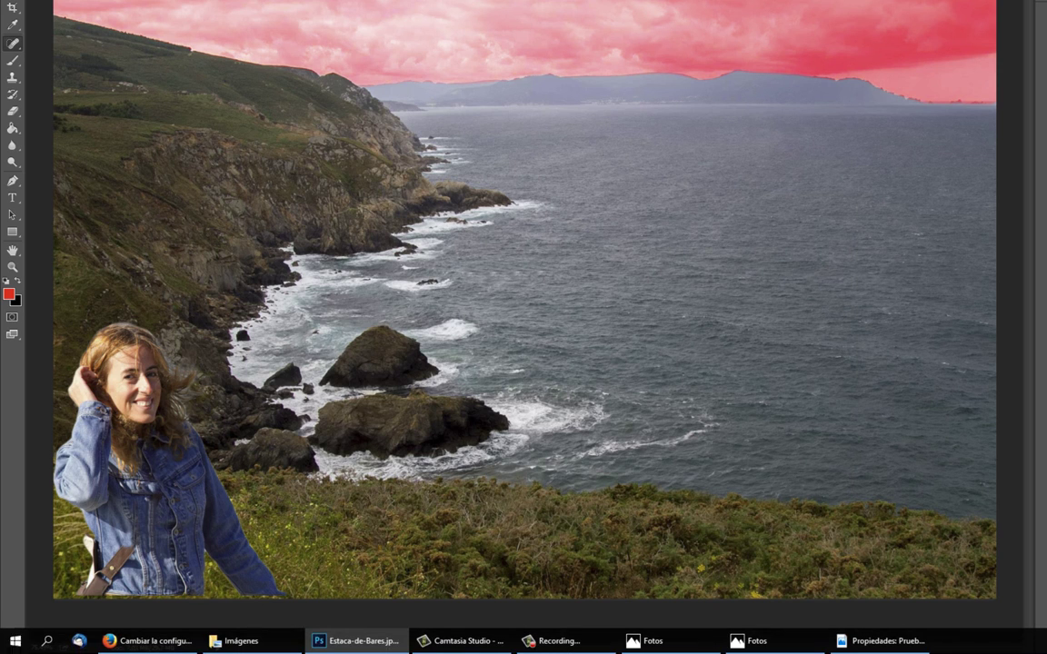
right_click(15, 641)
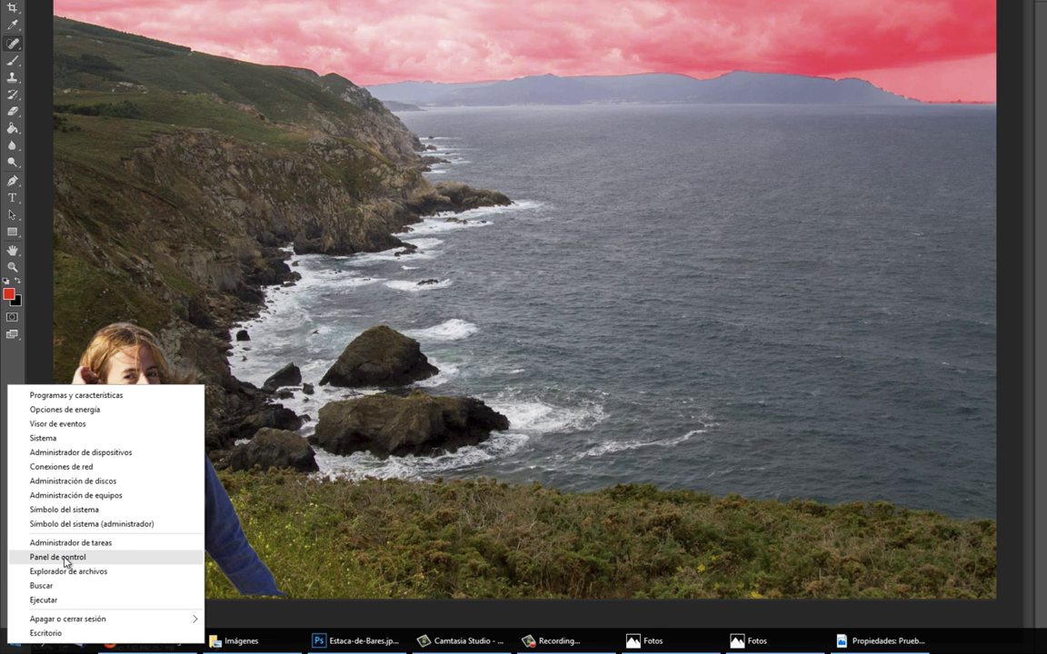
left_click(58, 557)
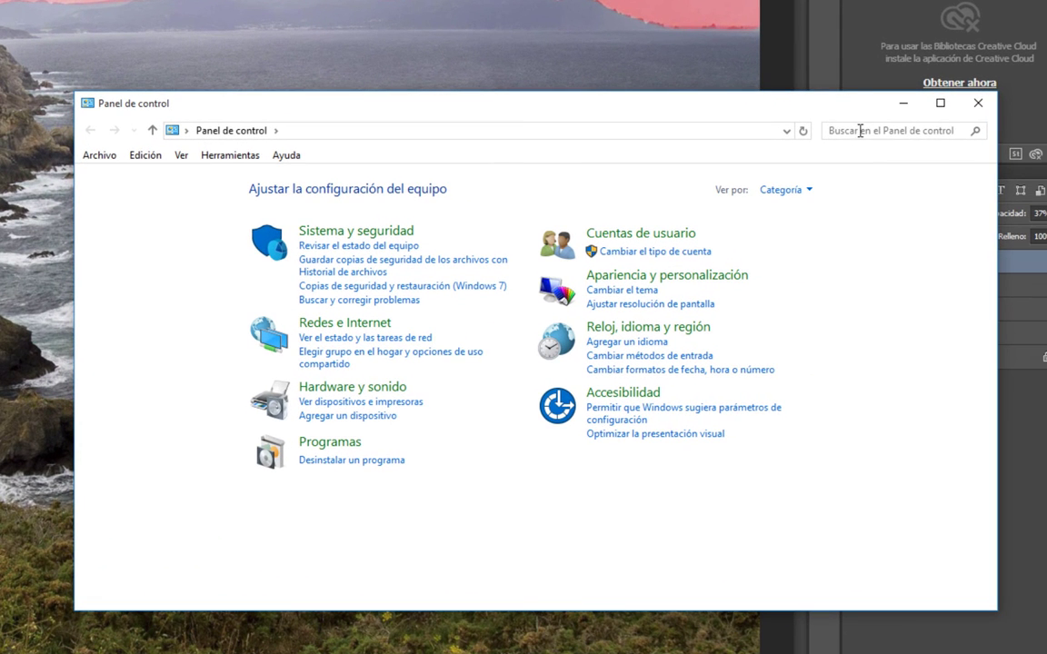
left_click(865, 130)
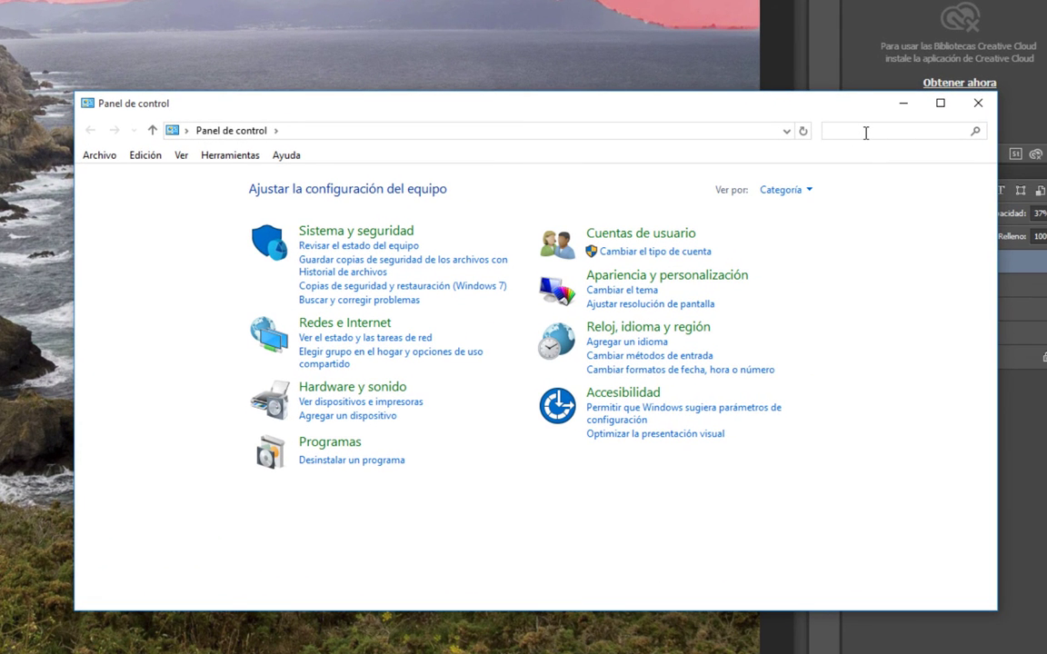
type("color")
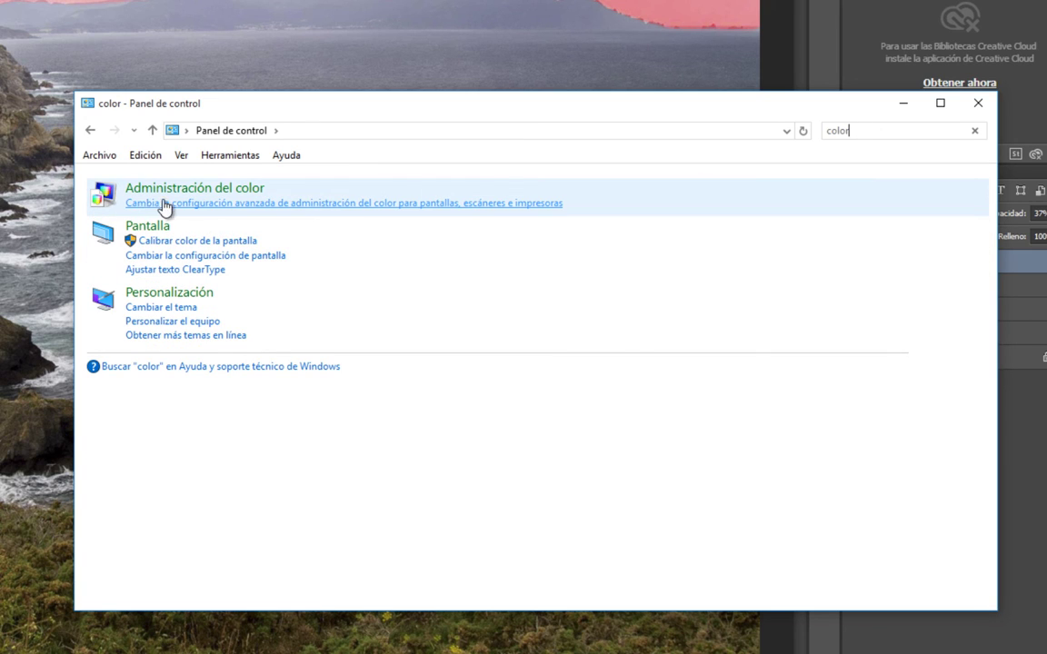
Step: For the Dell 2407WFP-HC monitor, enable custom settings and remove its existing sRGB profile
left_click(403, 203)
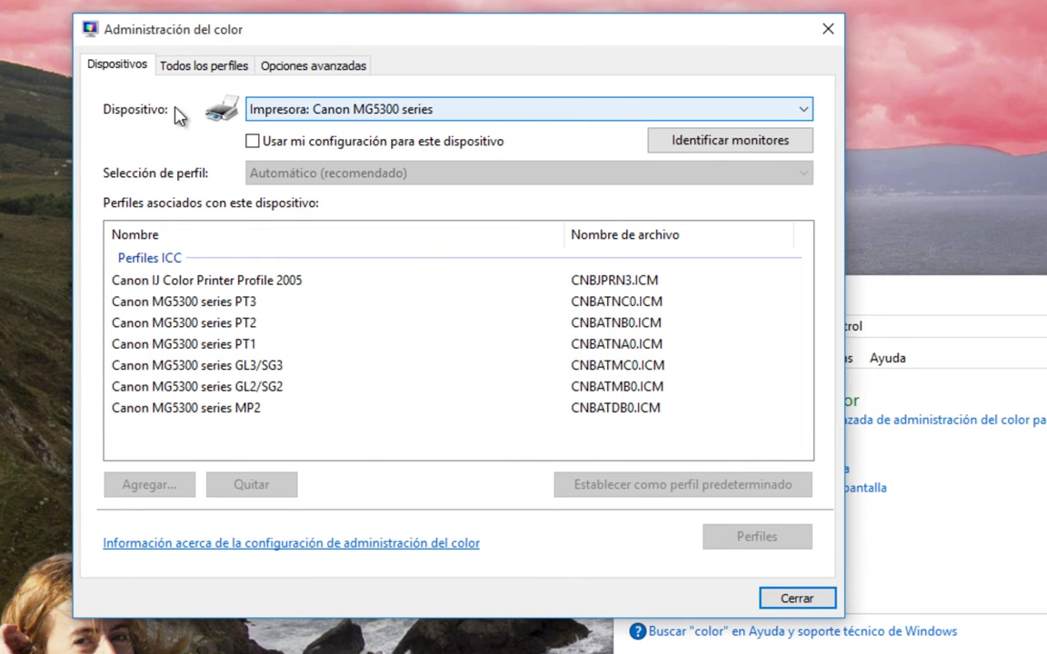
left_click(472, 117)
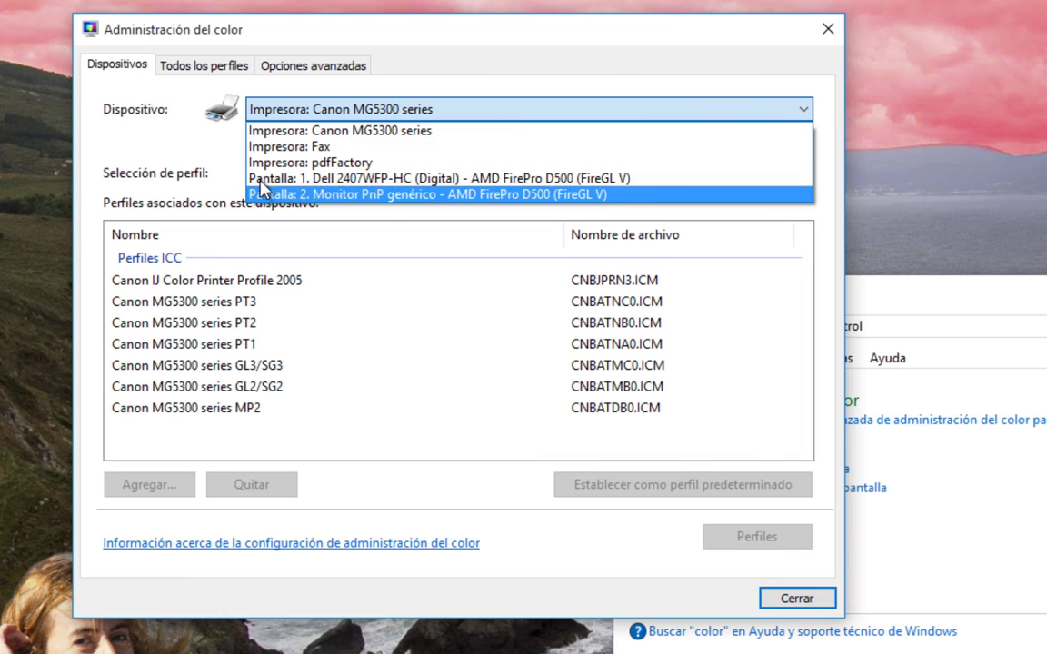
left_click(484, 186)
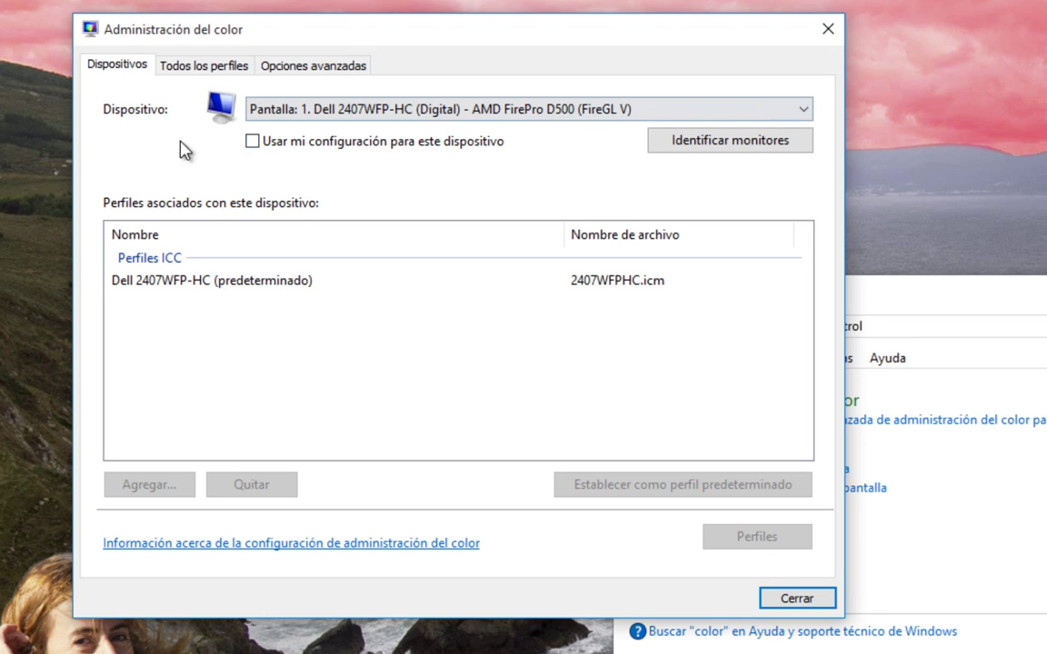
left_click(253, 143)
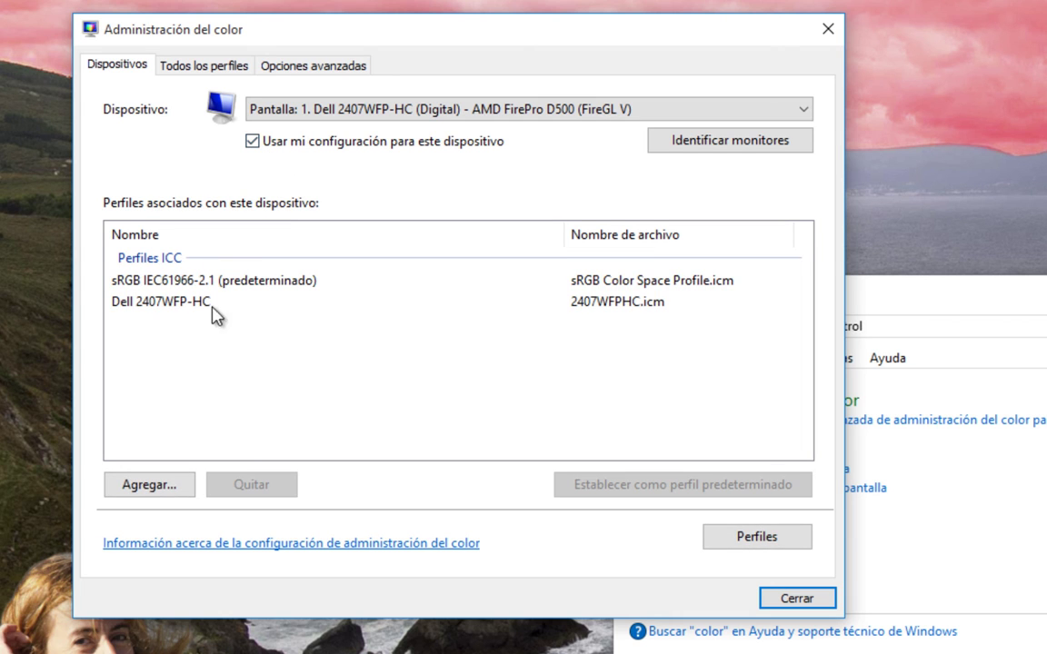
left_click(169, 281)
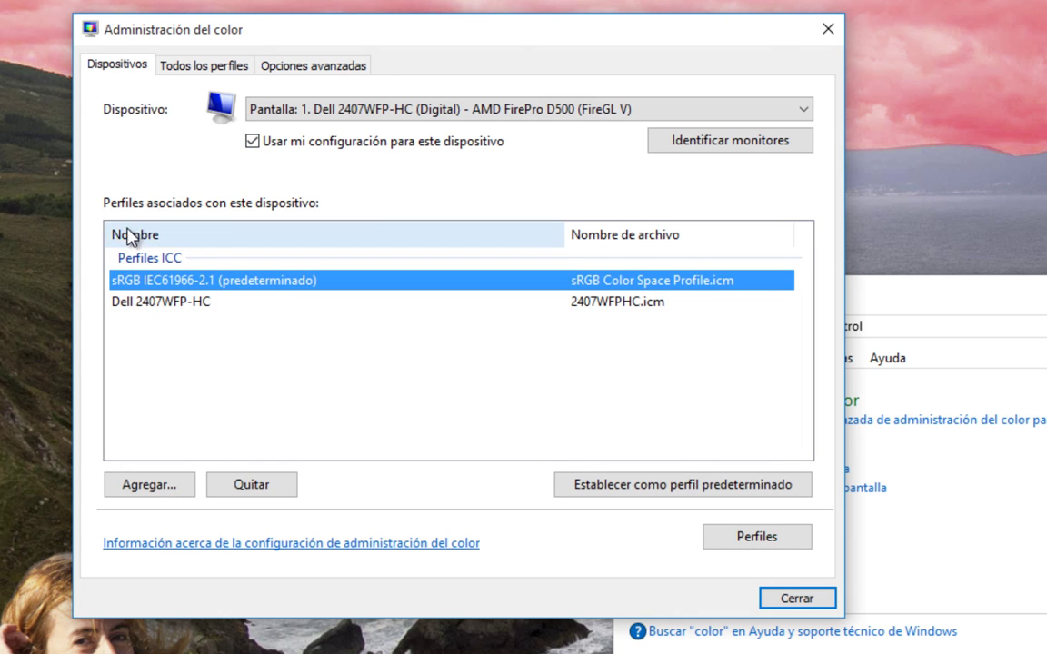
left_click(254, 485)
left_click(911, 473)
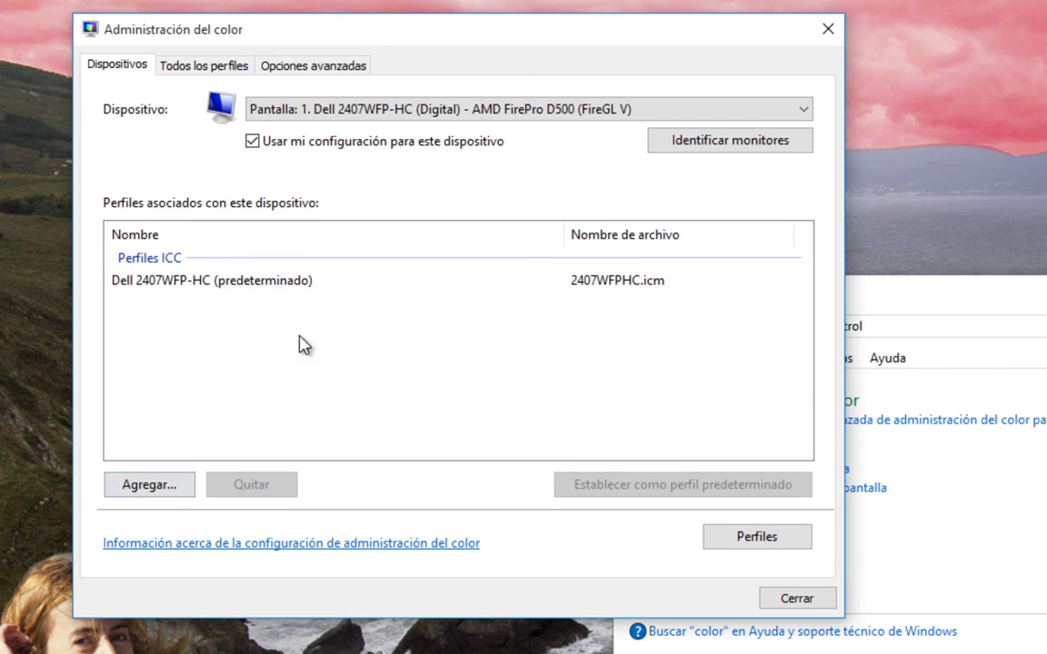
Step: Re-add sRGB IEC61966-2.1 to the Dell monitor as its default profile and close Color Management
left_click(150, 483)
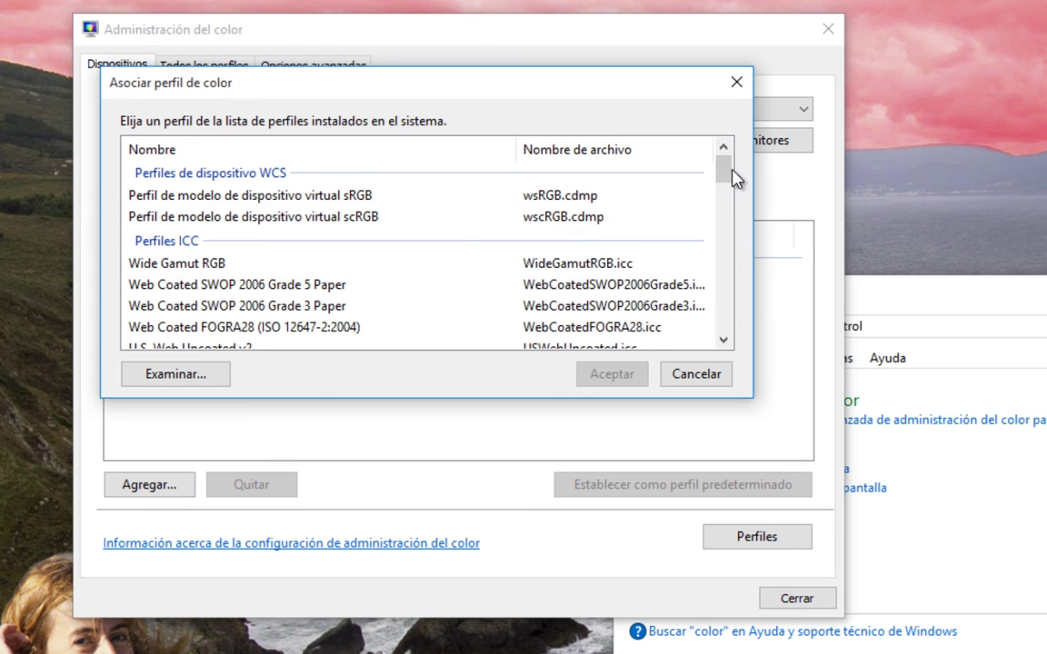
left_click_drag(724, 175, 723, 202)
scroll(537, 233, "down", 1)
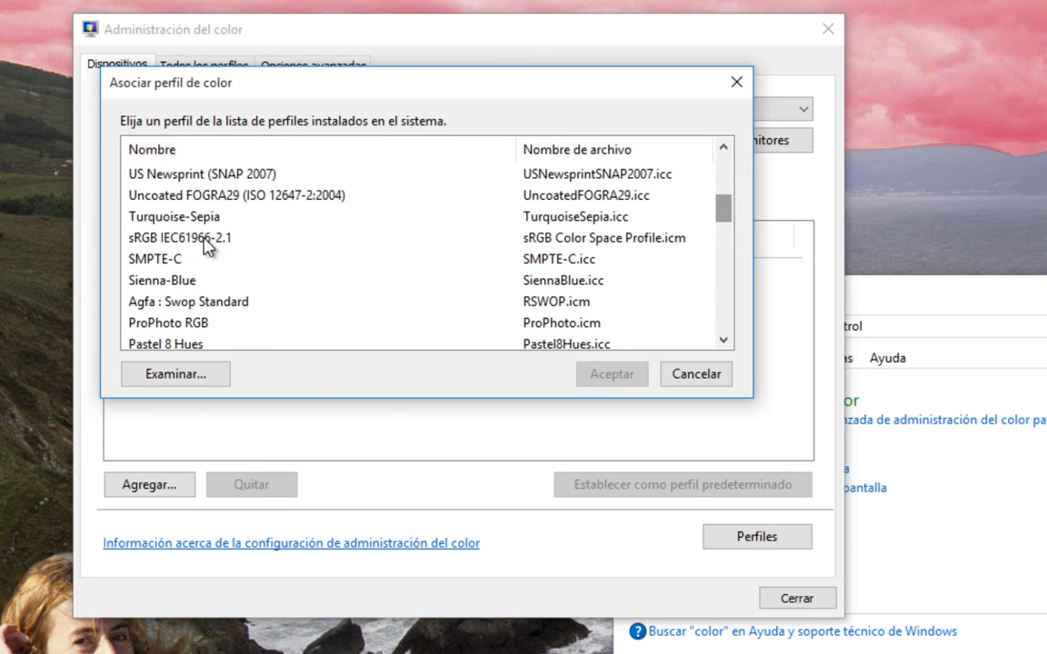
left_click(273, 238)
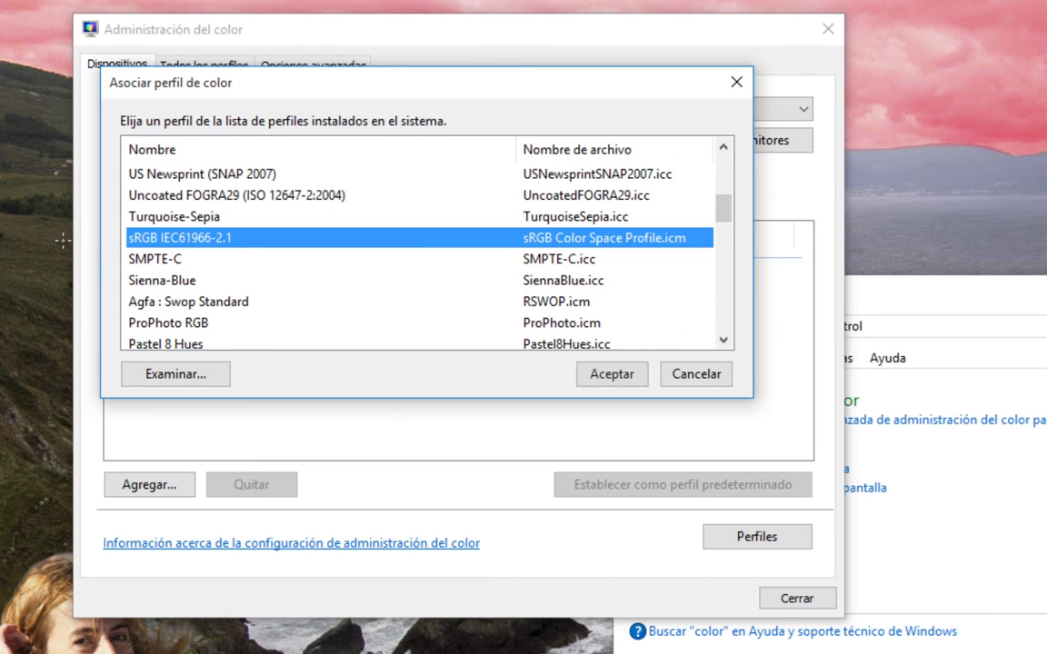
left_click(622, 379)
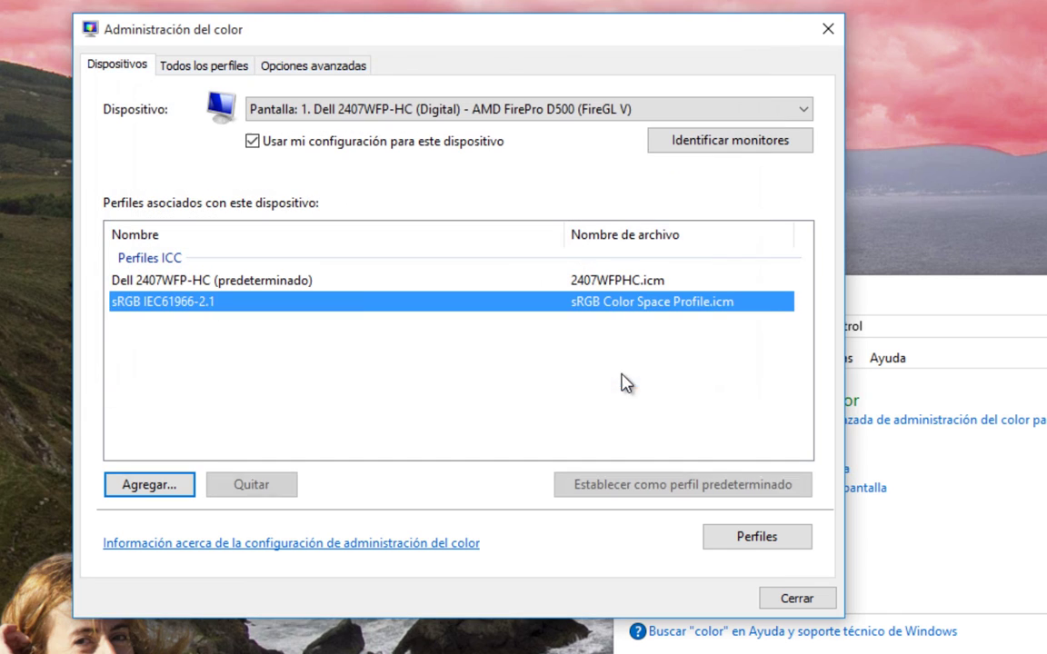
left_click(600, 490)
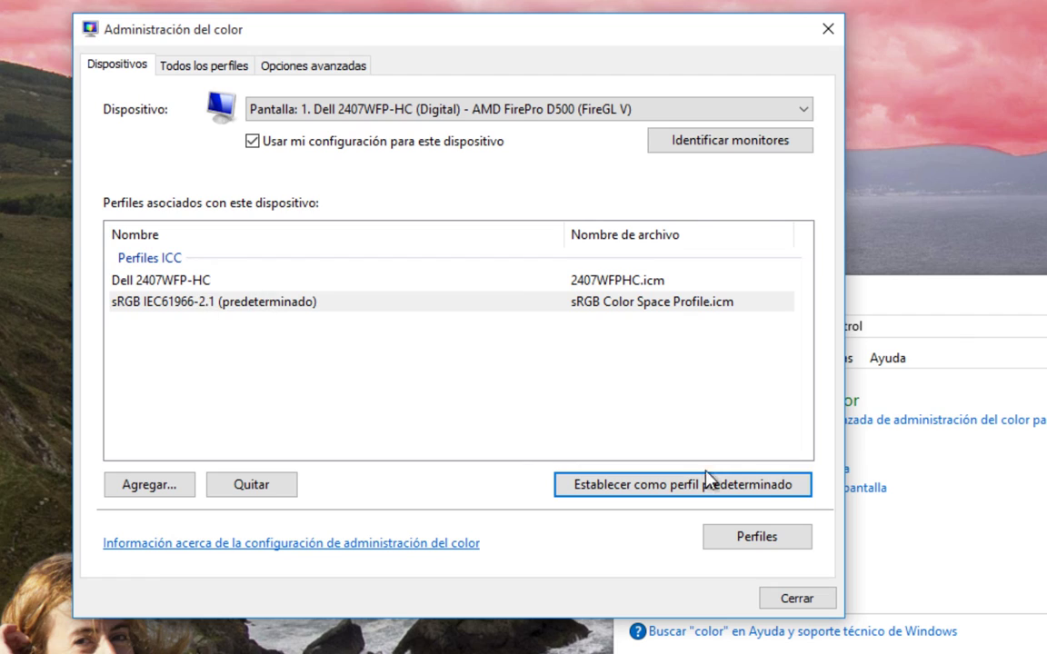
left_click(797, 599)
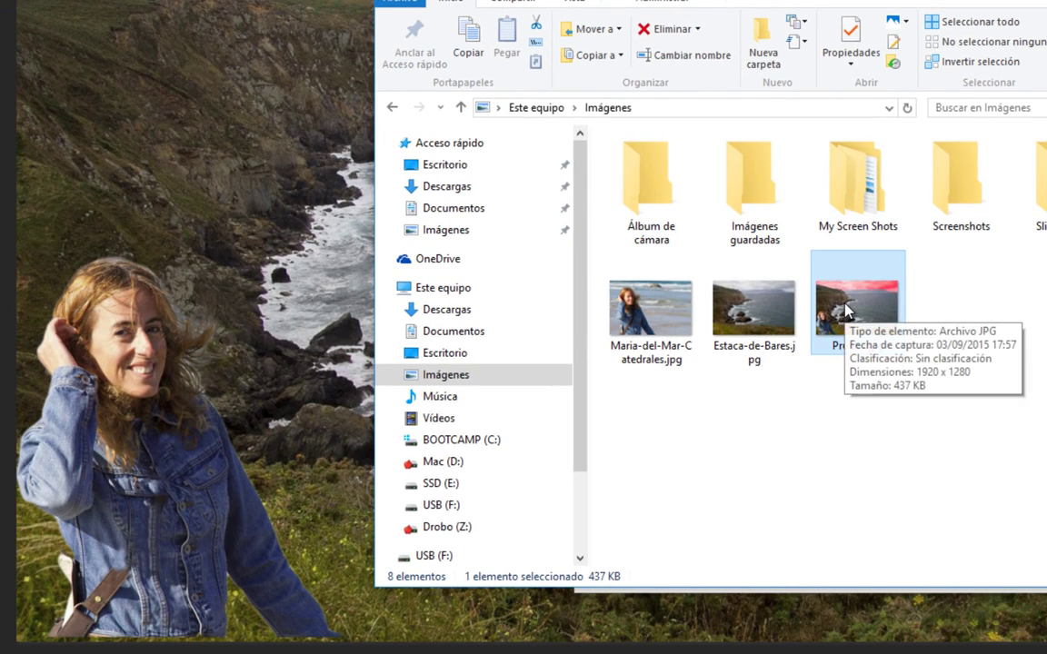
Step: Preview Prueba.jpg, then confirm its Details show sRGB colour representation
double_click(848, 309)
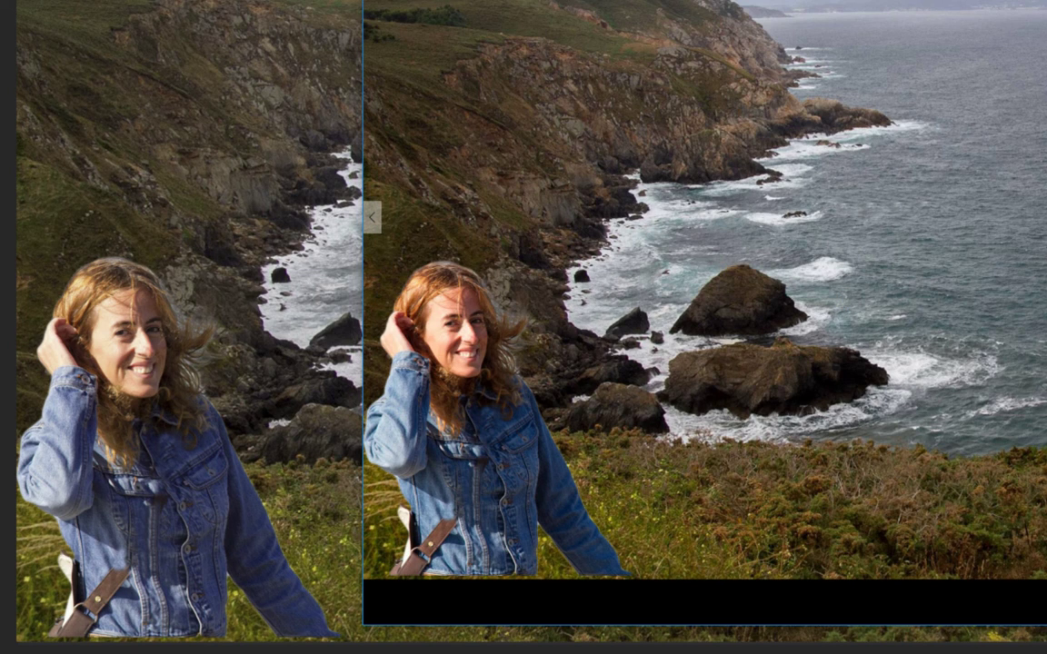
key("alt+F4")
left_click(835, 487)
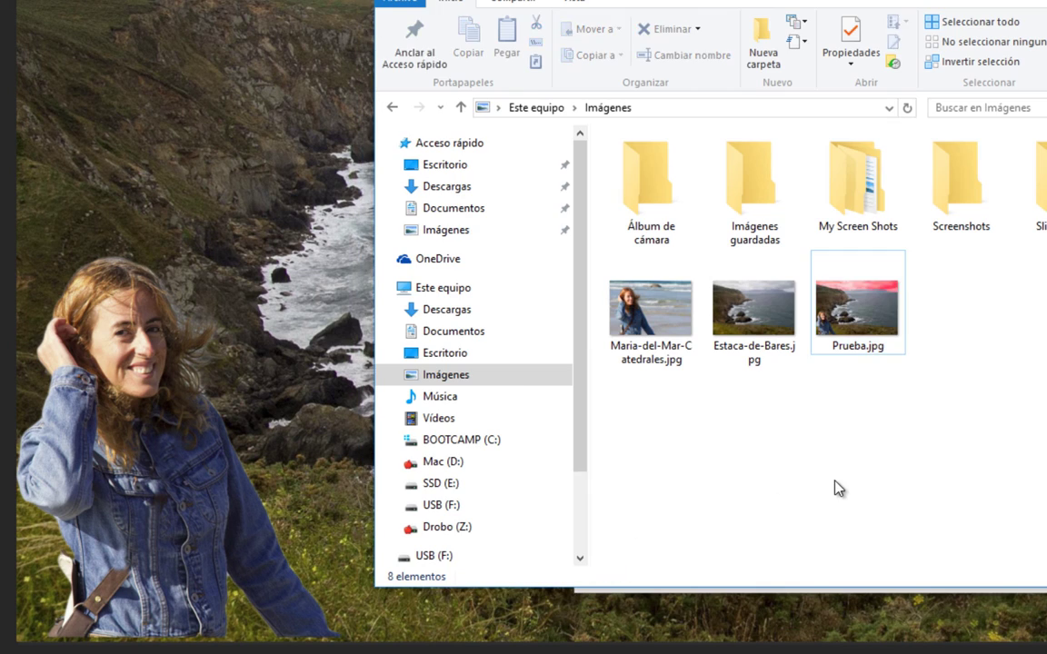
right_click(854, 312)
left_click(905, 307)
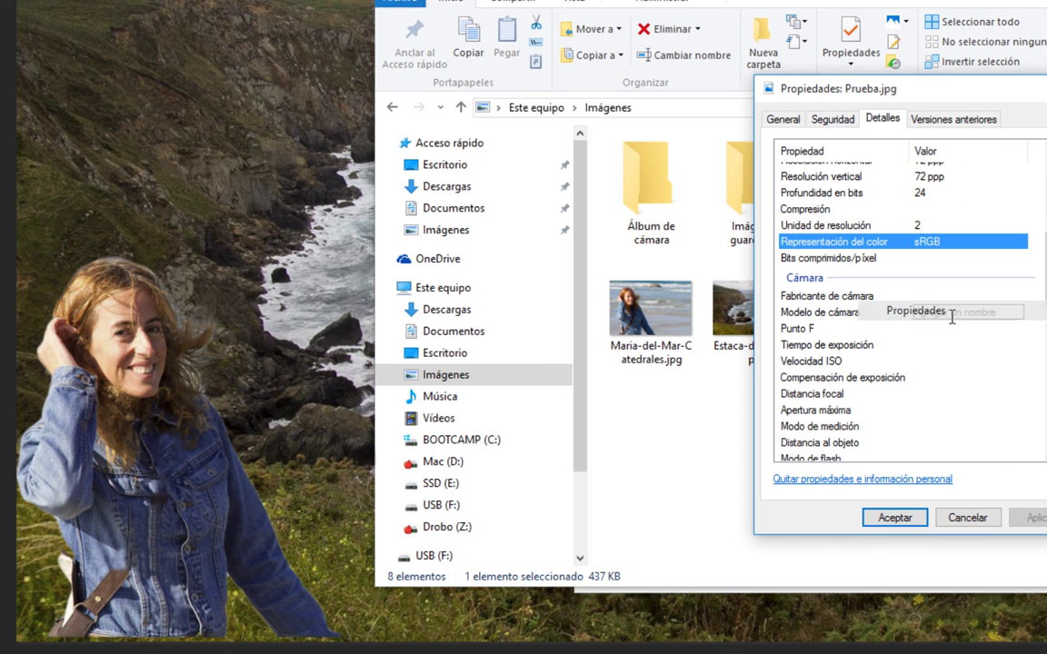
left_click(895, 517)
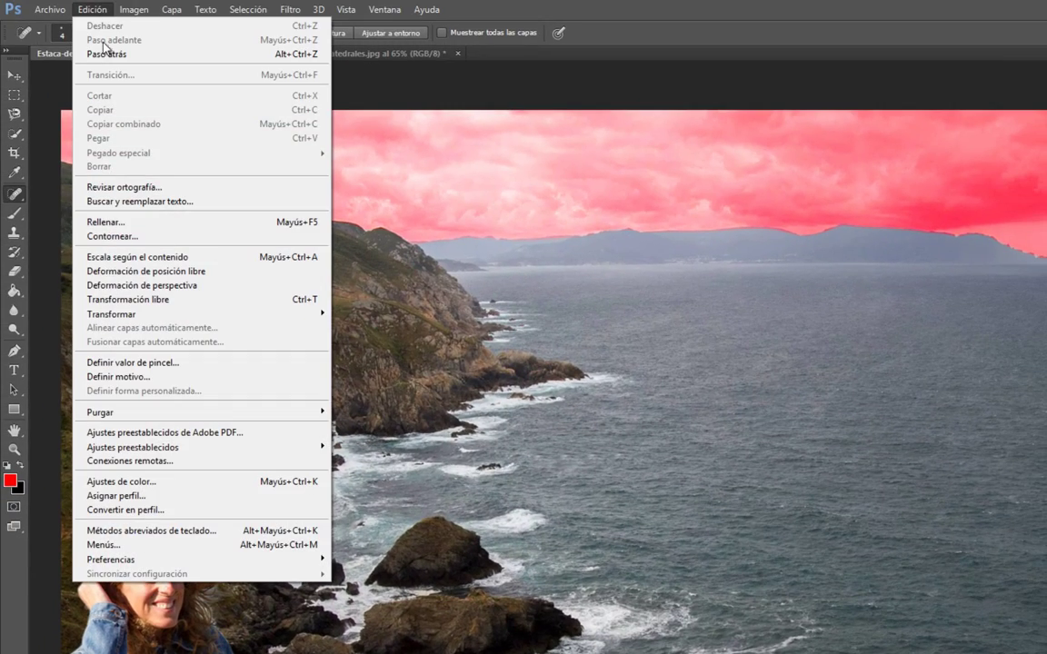
Step: Assign the working RGB profile sRGB IEC61966-2.1 to the cliff image
left_click(195, 482)
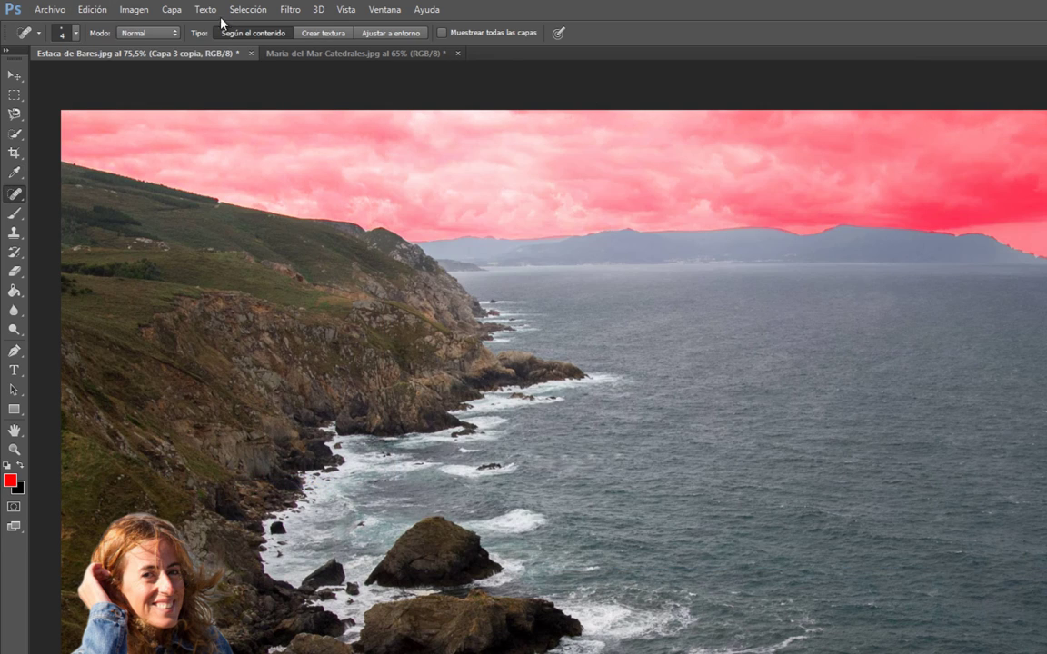
left_click(95, 9)
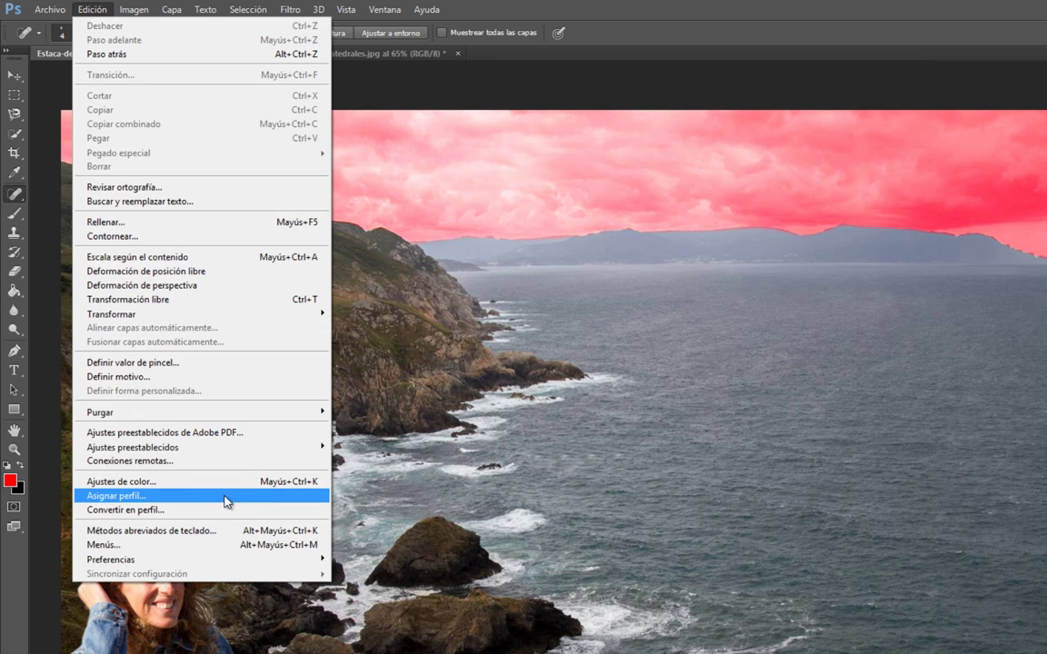
left_click(227, 498)
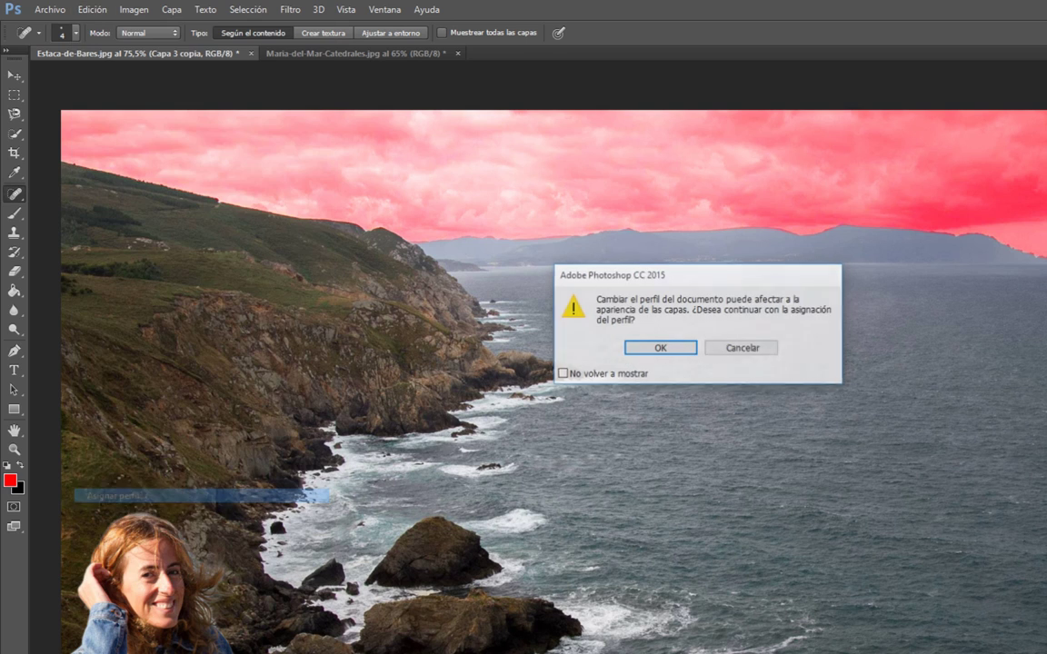
left_click(659, 347)
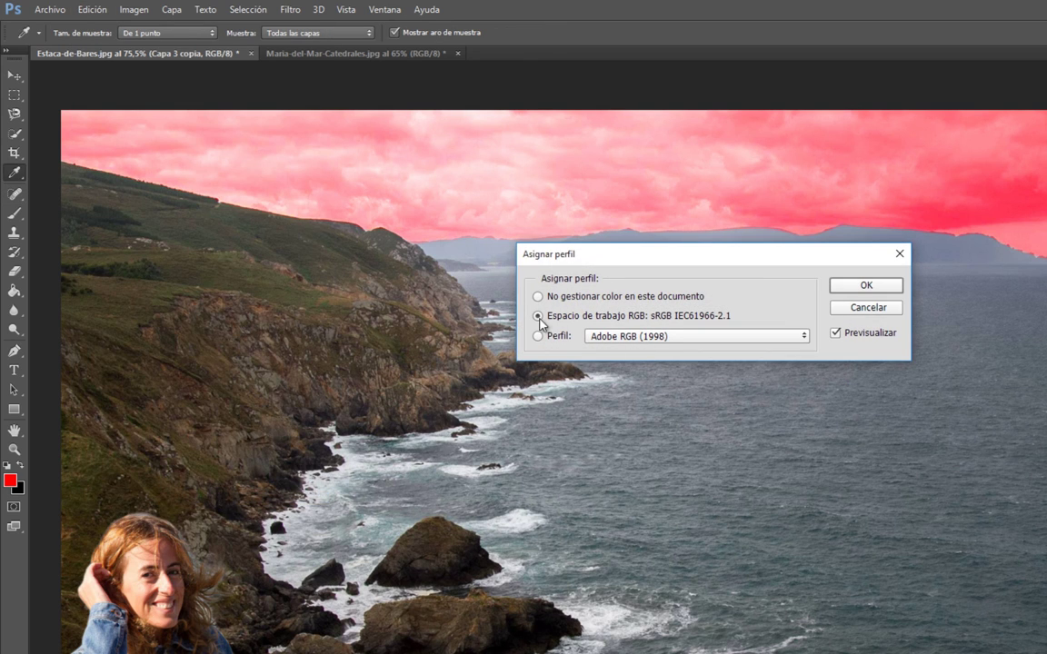
left_click(867, 285)
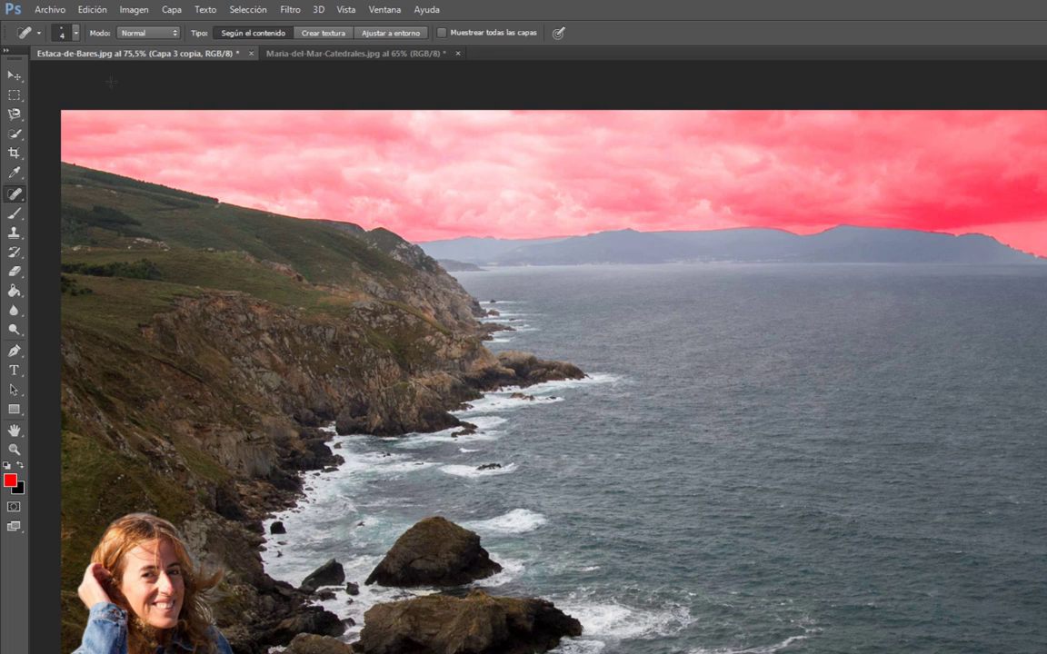
Step: Save the image as JPEG, replacing Prueba.jpg, and accept the JPEG options
left_click(51, 11)
mouse_move(60, 224)
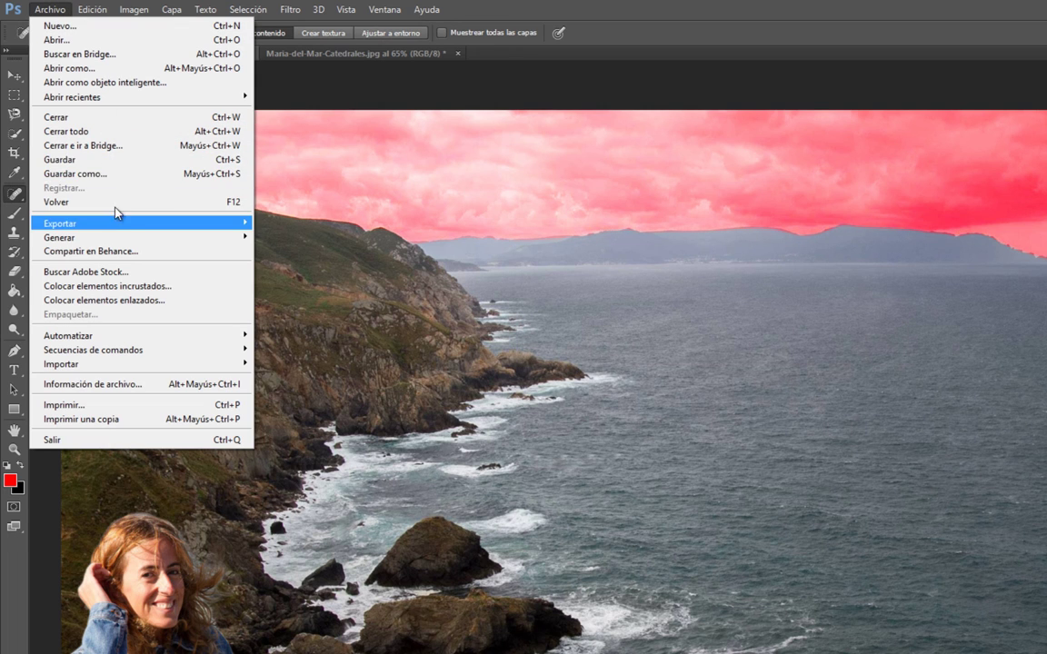
left_click(109, 174)
left_click(191, 388)
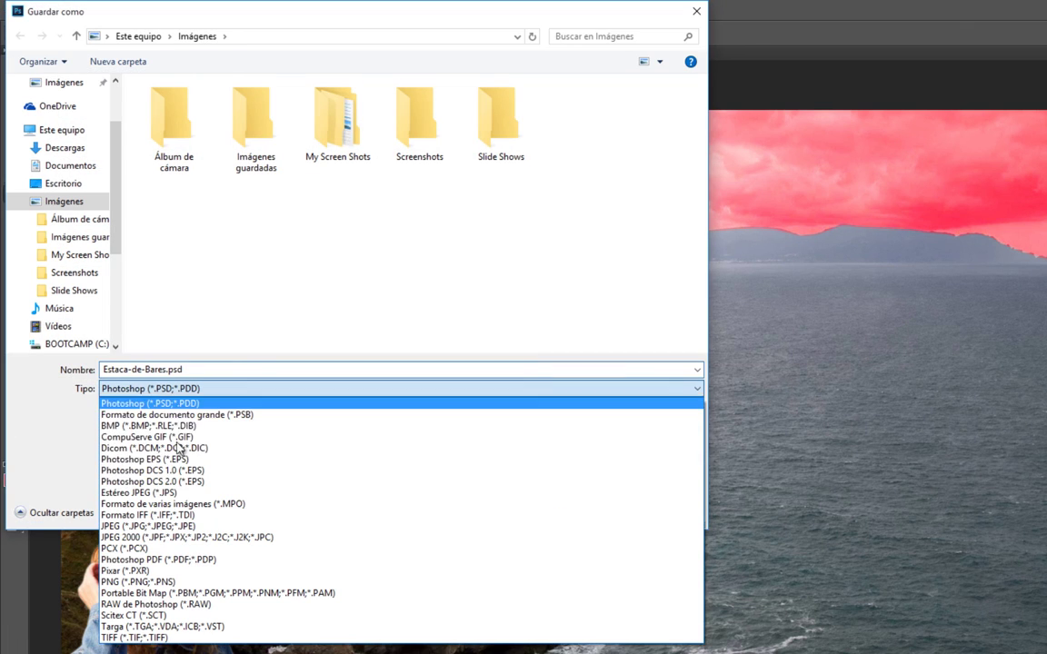
left_click(214, 526)
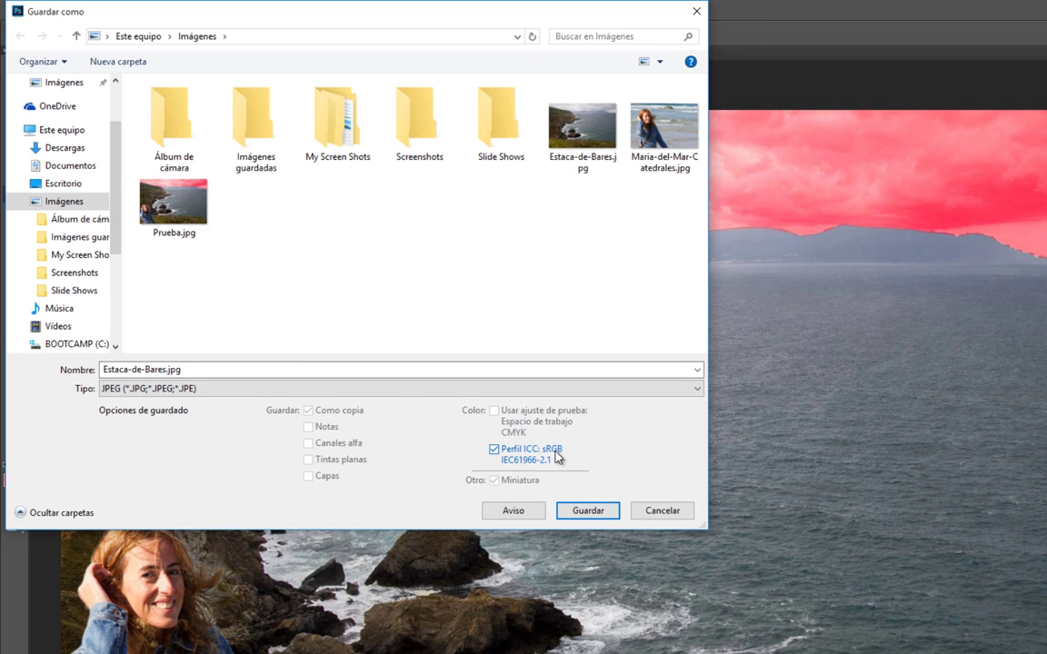
double_click(160, 187)
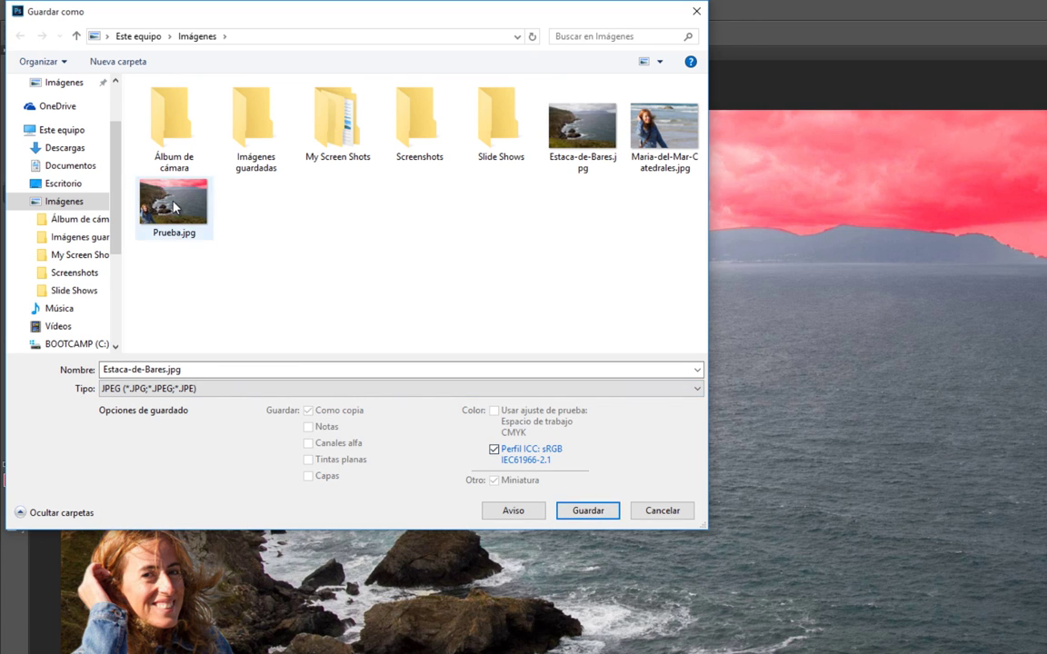
left_click(750, 455)
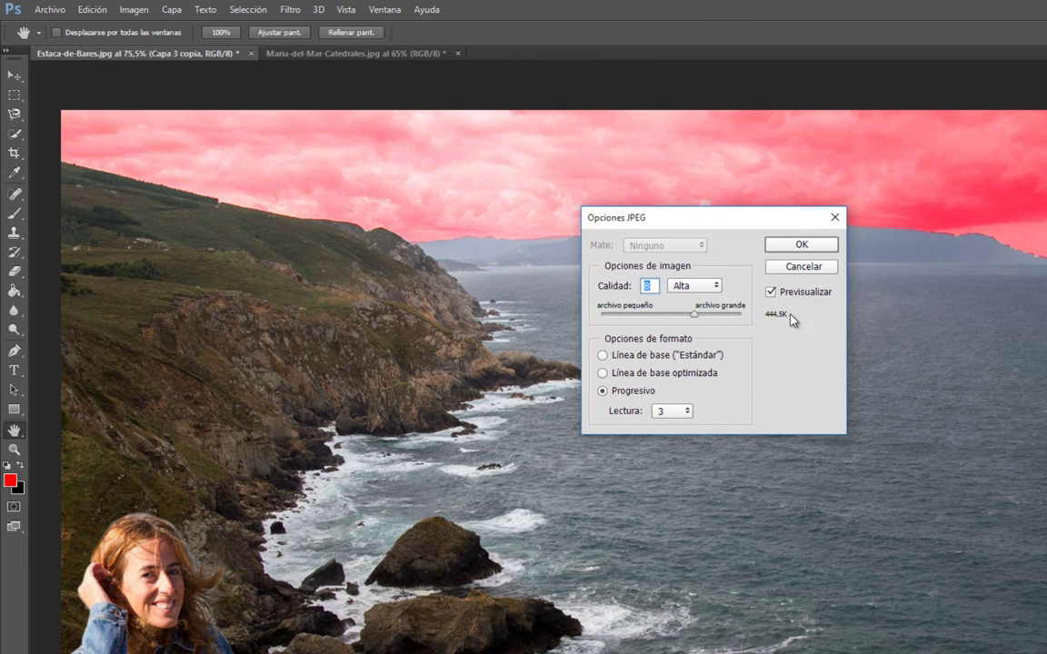
left_click(818, 241)
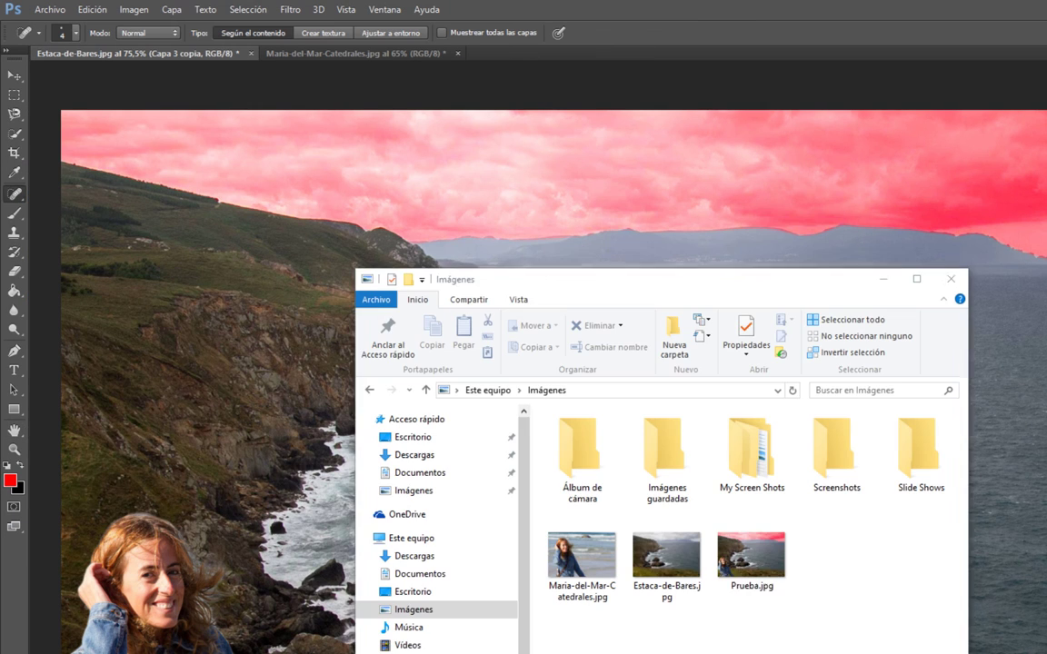
Step: View the re-saved Prueba.jpg in Photos, then bring up Photoshop's colour settings
double_click(751, 546)
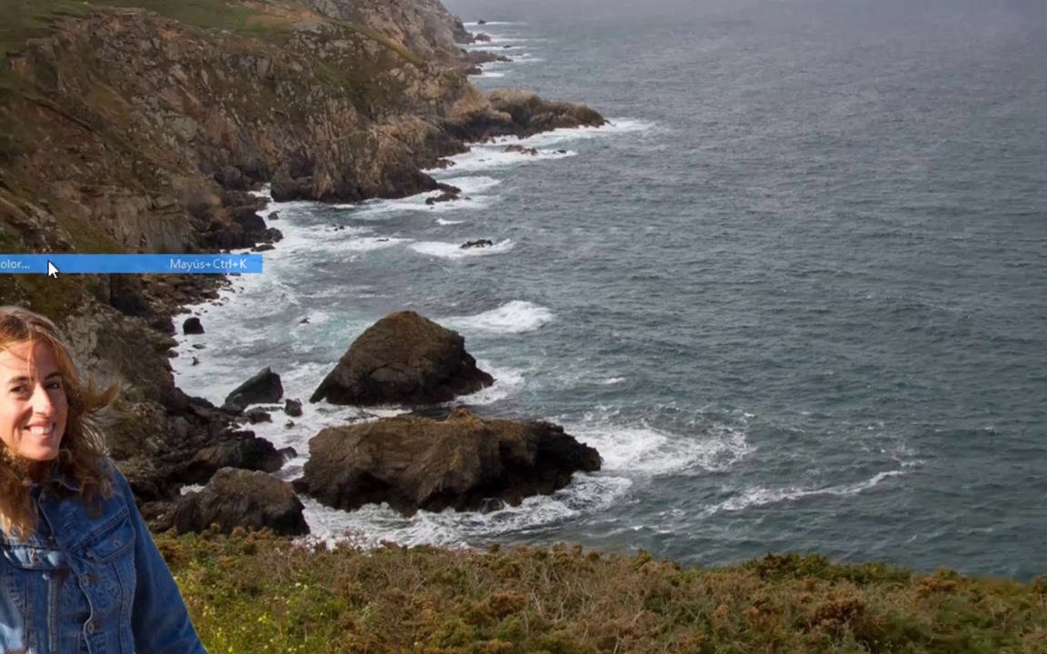
left_click(163, 126)
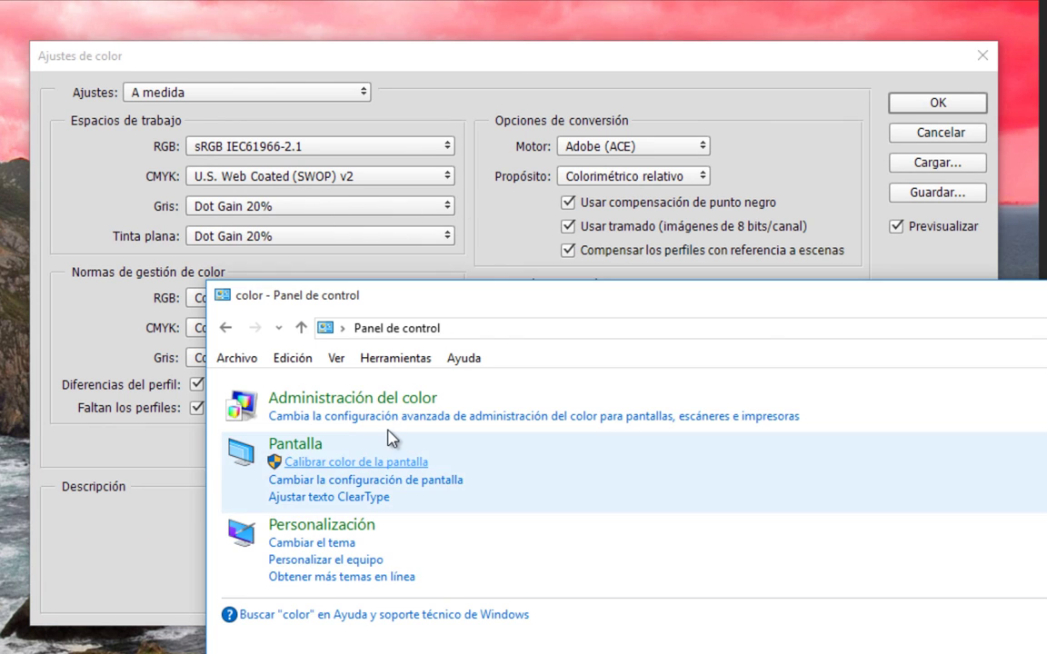
Step: In Color Management, select the second, generic monitor instead of the Dell
left_click(381, 418)
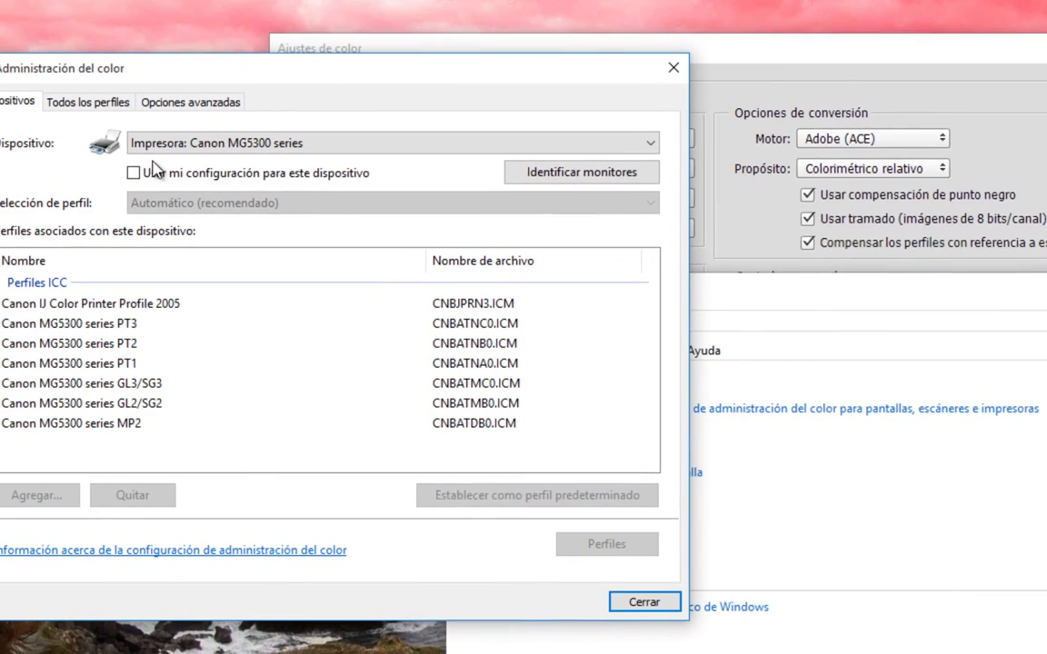
left_click(268, 141)
left_click(241, 207)
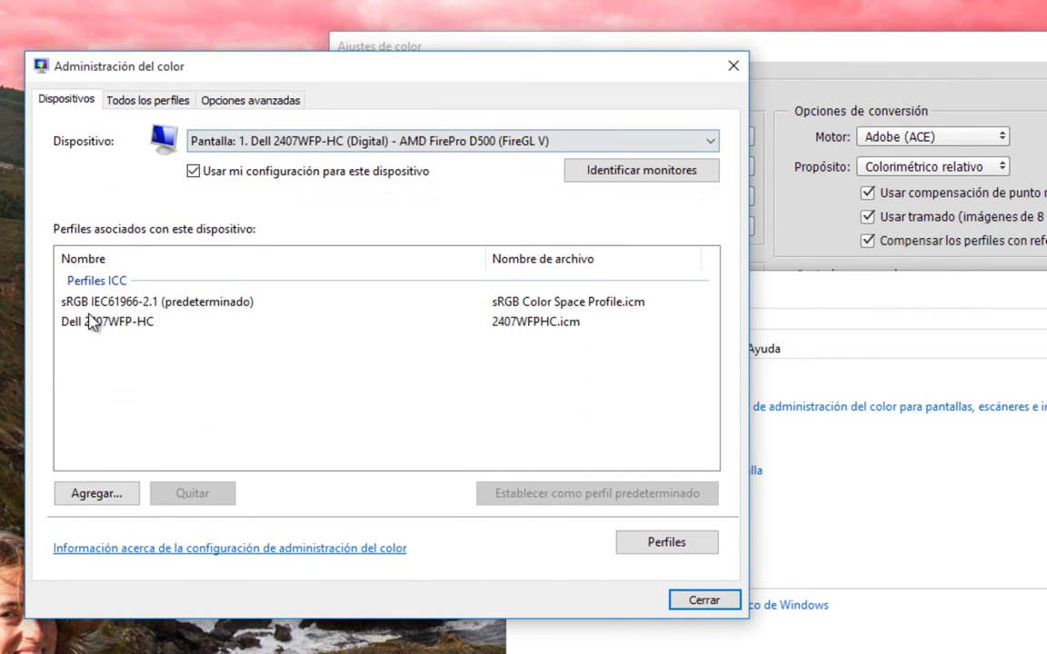
left_click(362, 138)
left_click(277, 212)
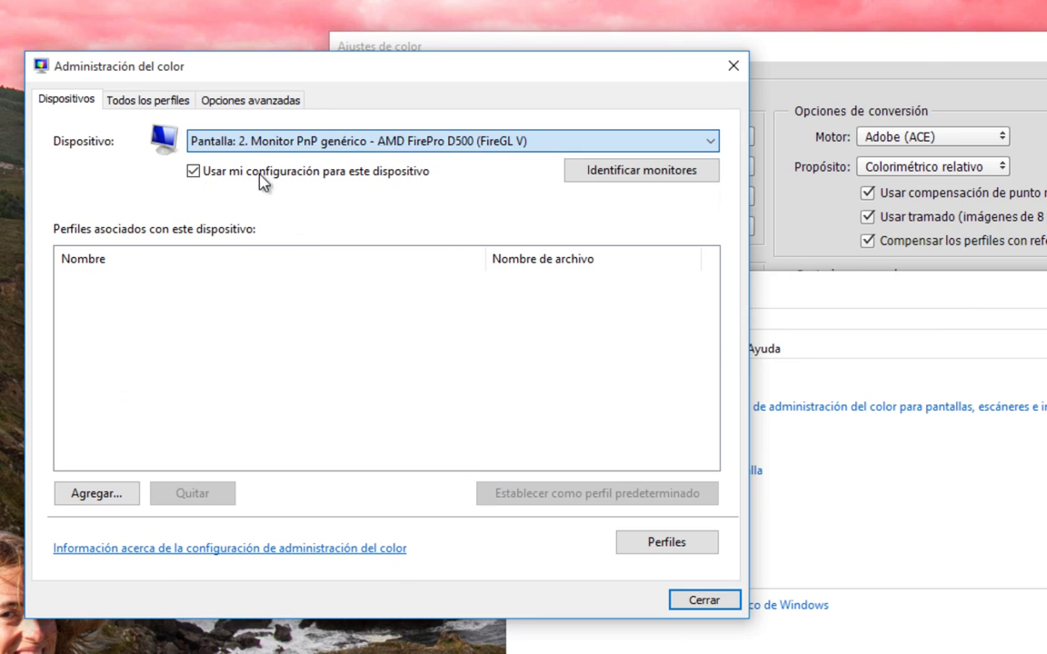
Step: Add sRGB IEC61966-2.1 to the generic monitor as default and close the Windows colour windows
left_click(98, 495)
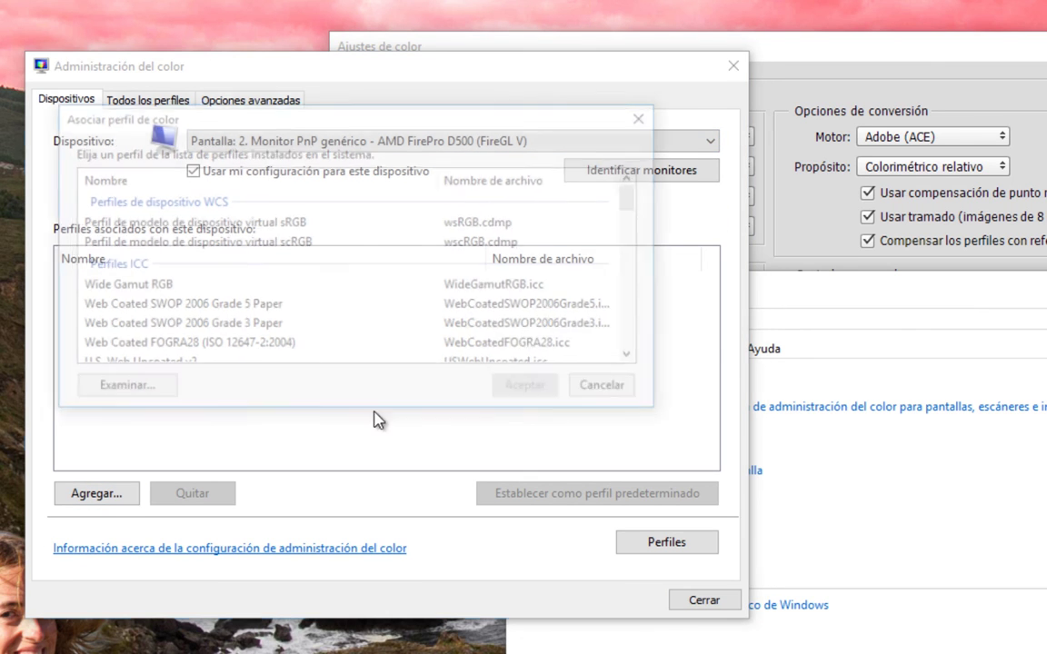
left_click_drag(637, 206, 637, 247)
left_click(227, 255)
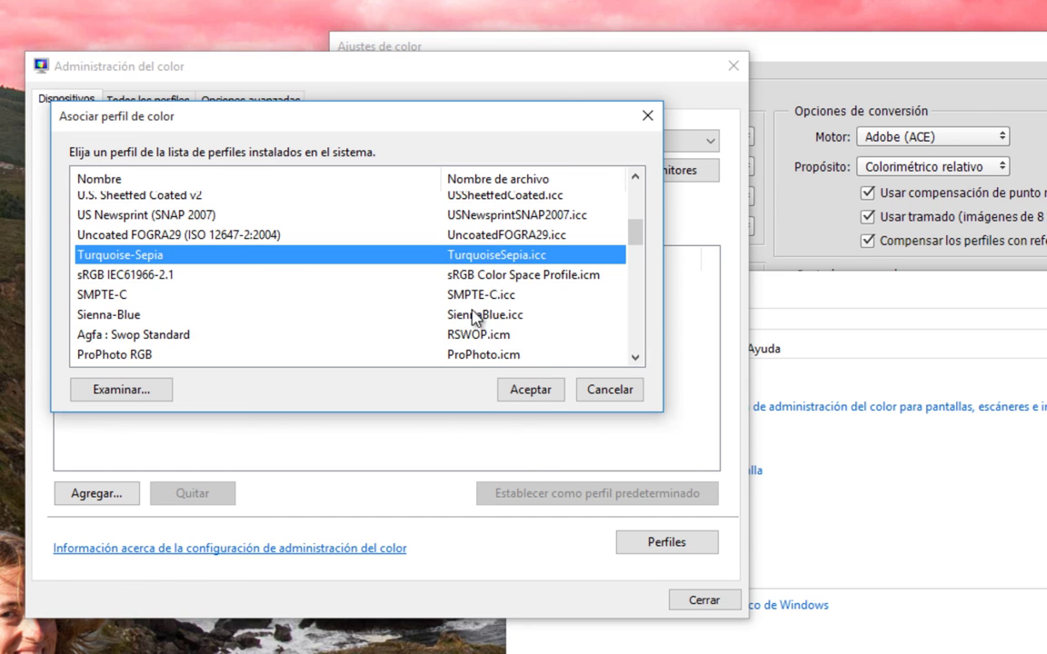
left_click(123, 275)
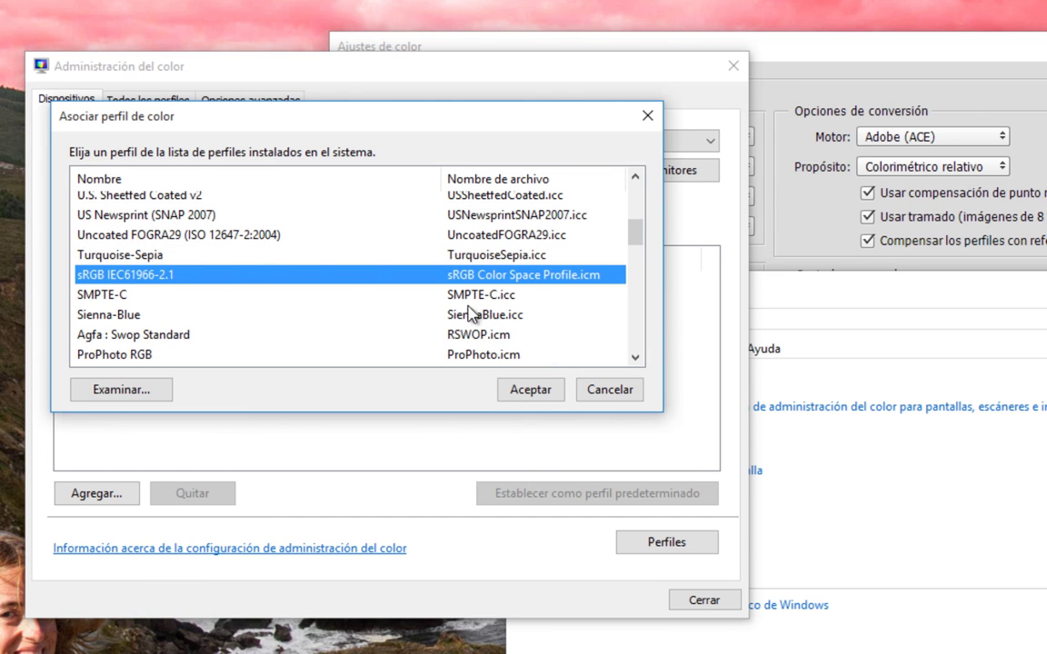
left_click(519, 391)
left_click(128, 302)
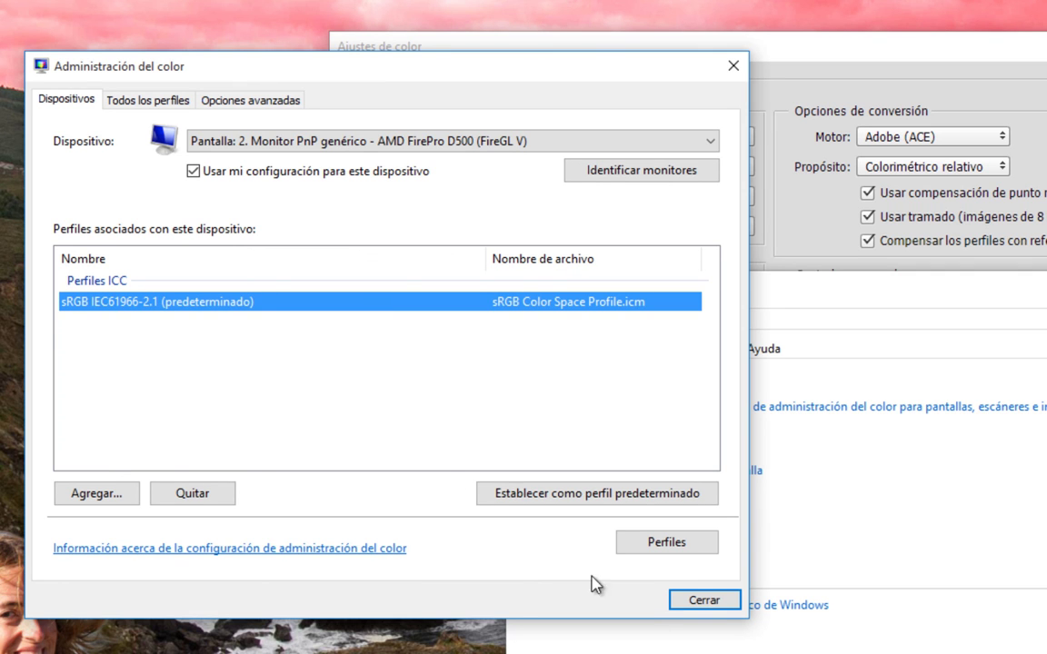
left_click(699, 602)
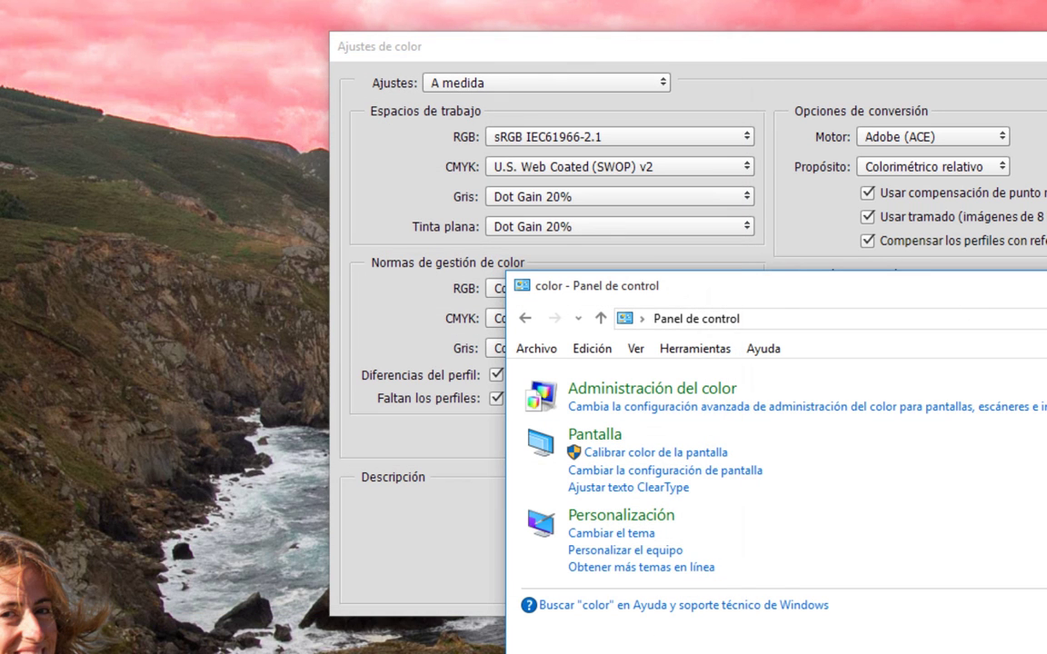
left_click(712, 156)
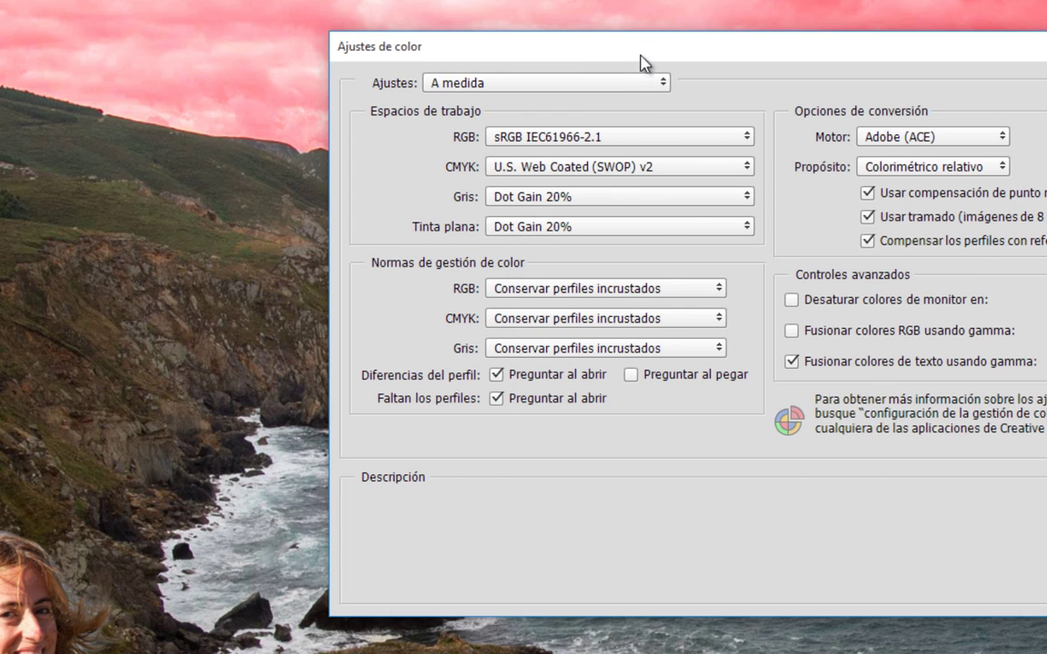
left_click_drag(638, 52, 561, 47)
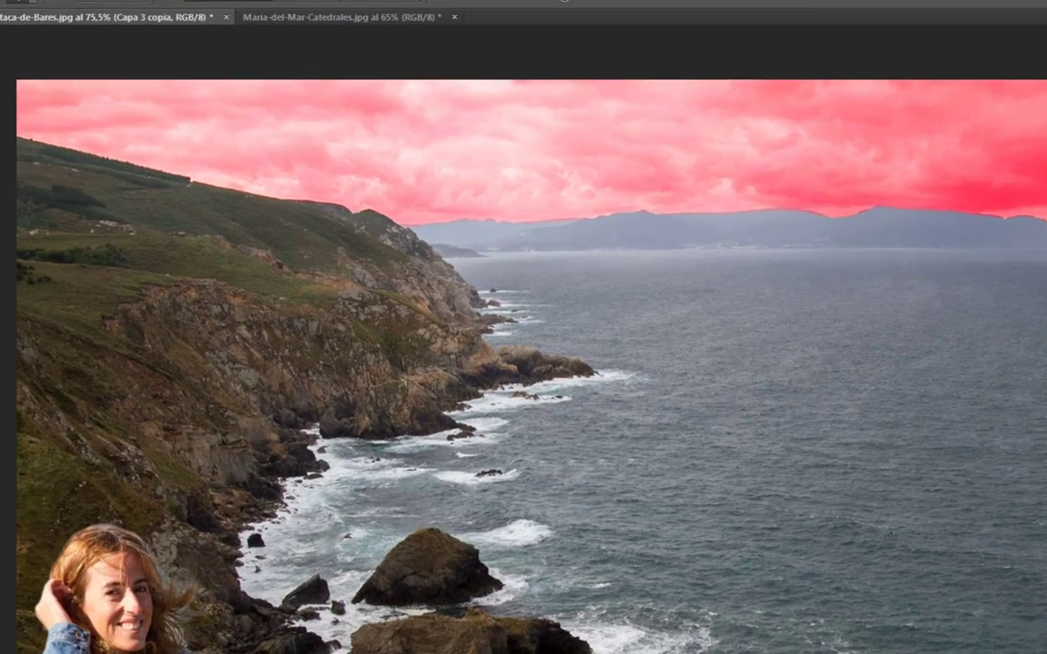
Step: Assign the Adobe RGB (1998) profile to the cliff composite
left_click(81, 10)
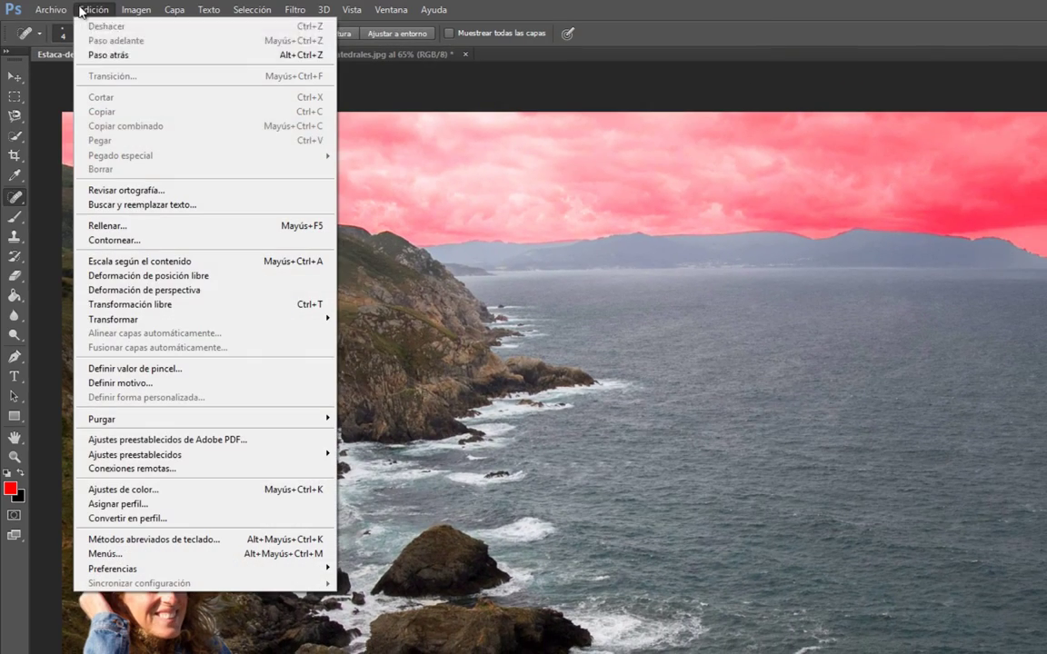
left_click(174, 504)
left_click(670, 353)
left_click(627, 341)
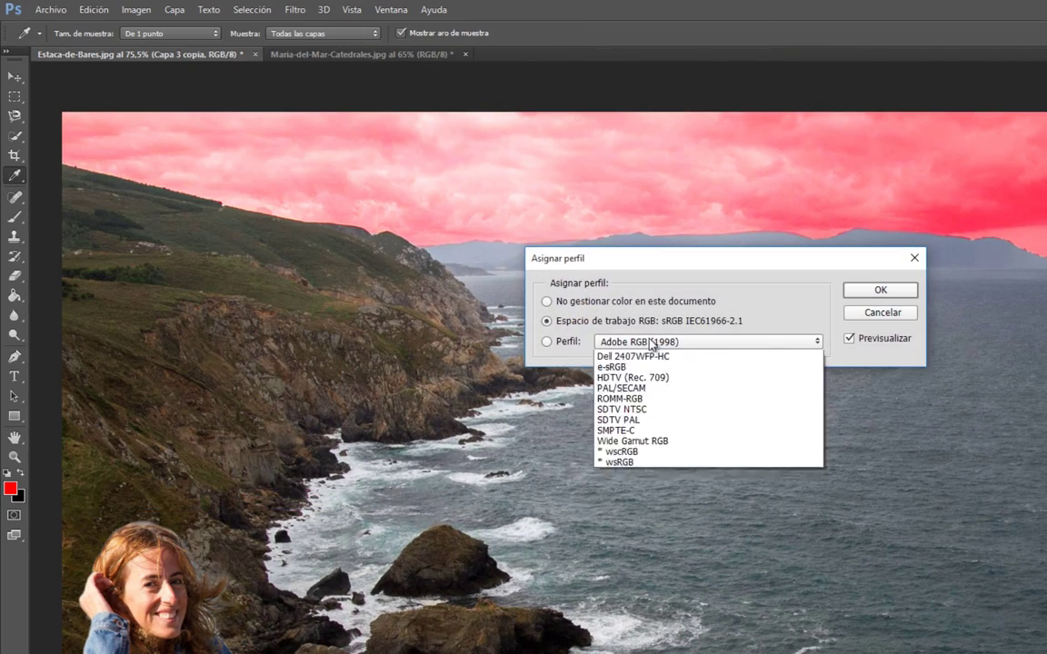
left_click(673, 343)
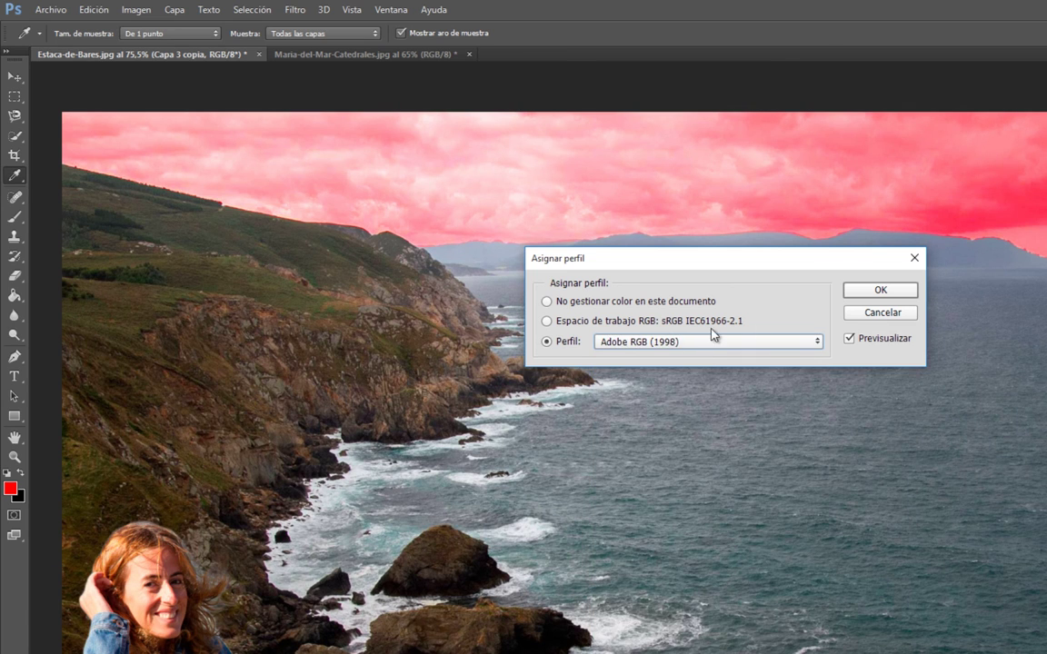
left_click(908, 295)
key("j")
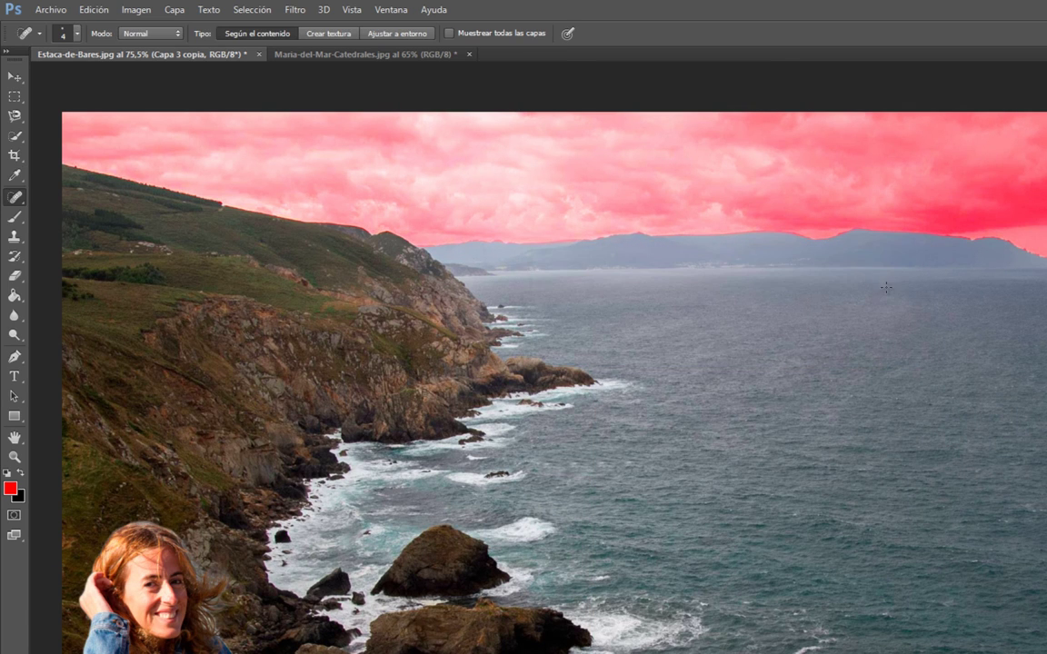
Step: Save as JPEG over Prueba.jpg with the ICC profile embedded at quality 8
left_click(52, 10)
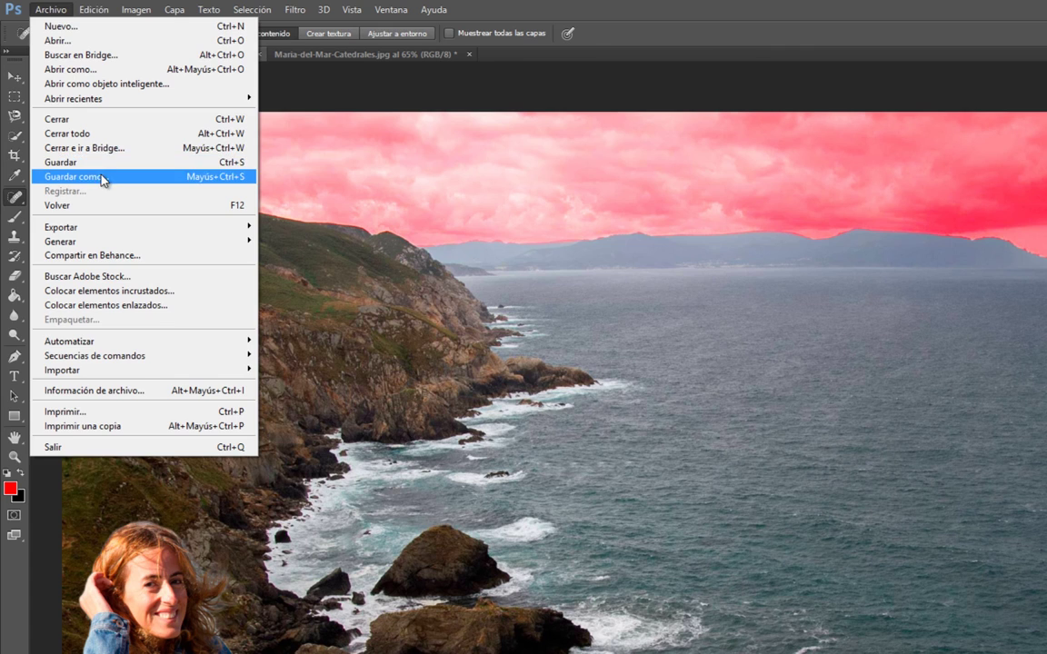
left_click(96, 173)
left_click(257, 397)
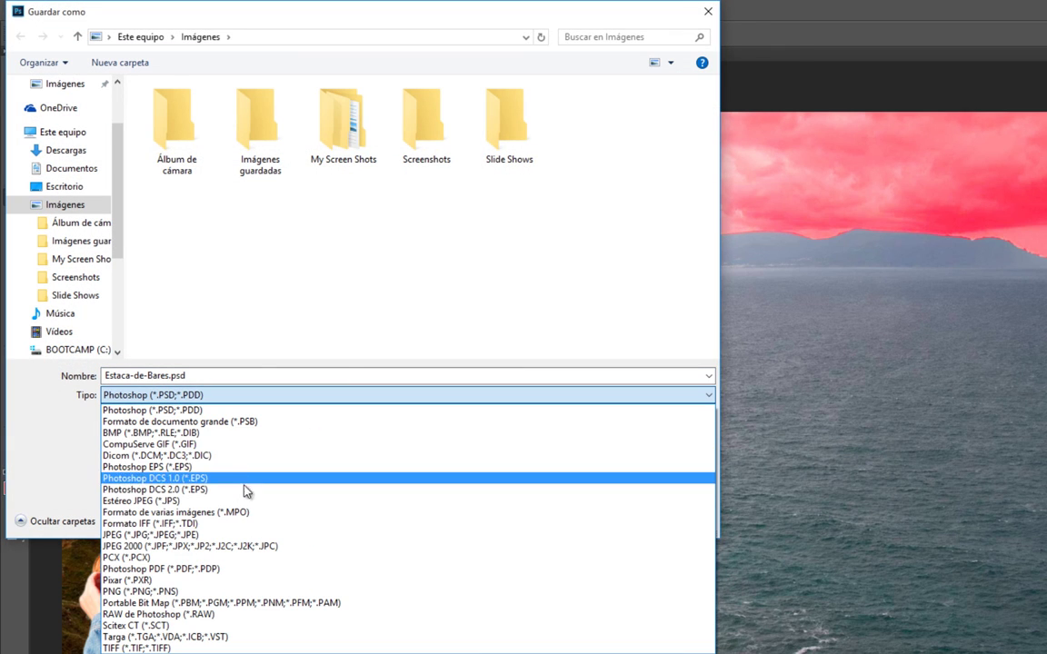
left_click(241, 534)
left_click(176, 214)
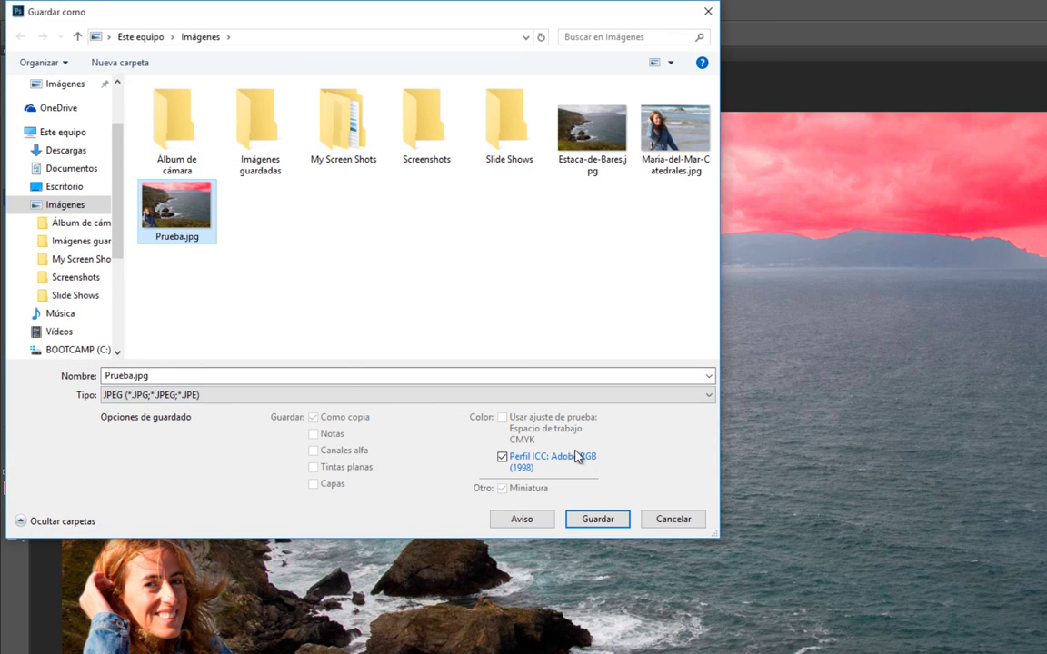
left_click(596, 522)
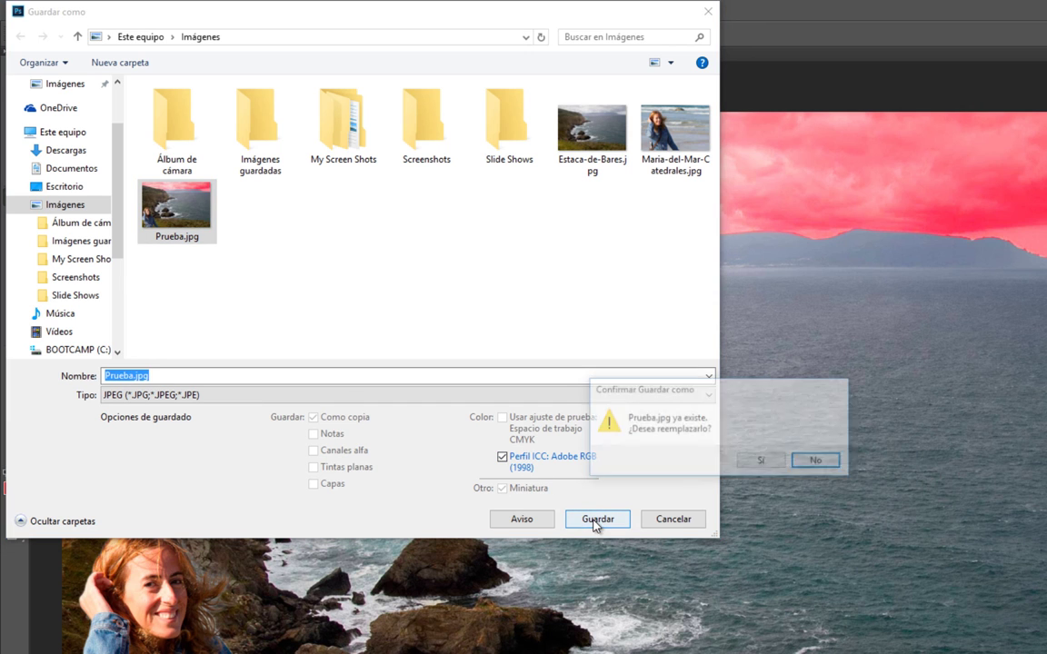
left_click(764, 461)
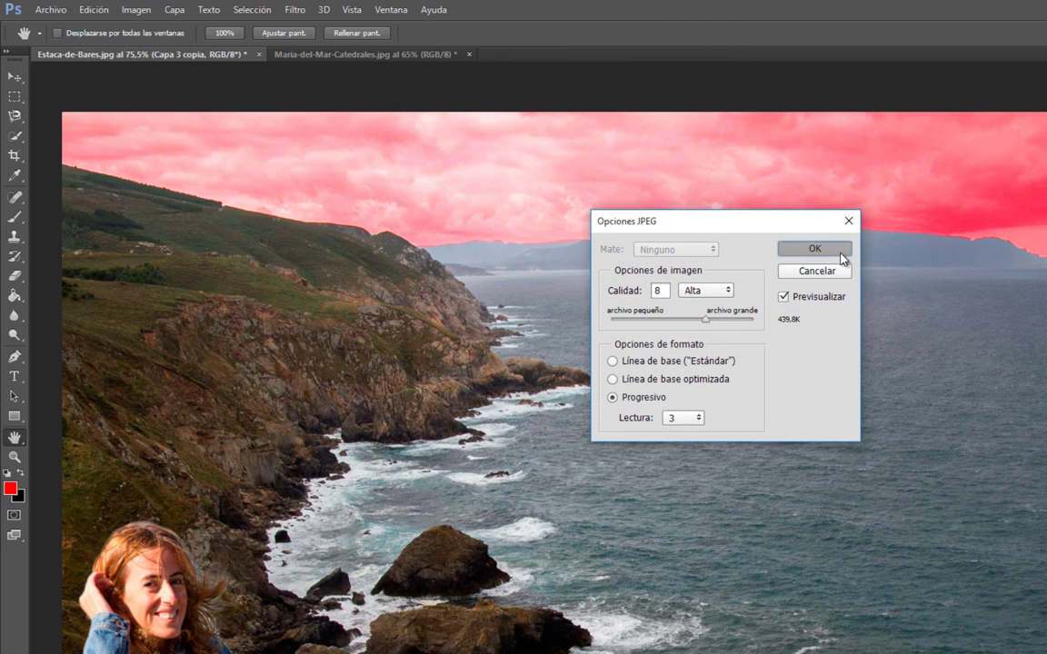
left_click(805, 248)
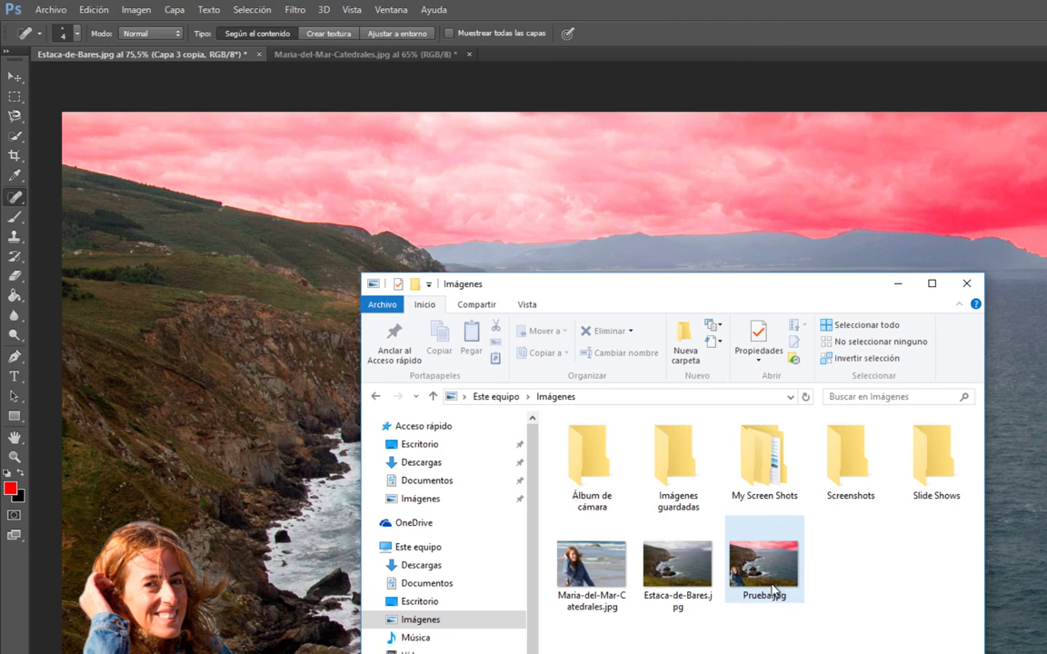
Step: Open Prueba.jpg from File Explorer with Adobe Photoshop
left_click(751, 570)
right_click(751, 570)
mouse_move(794, 342)
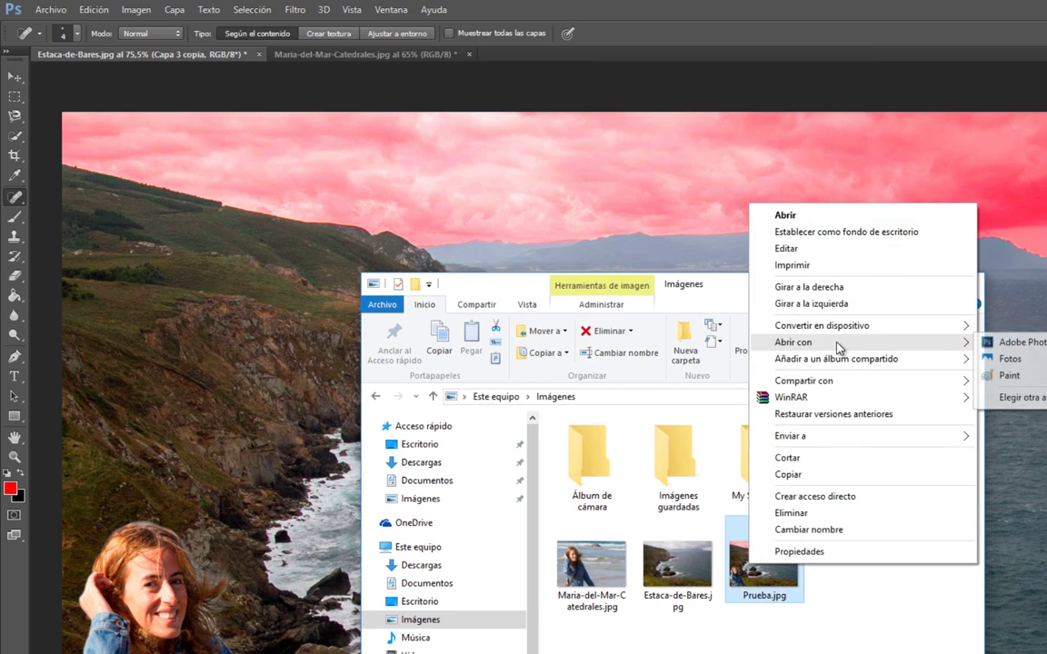
left_click(1009, 341)
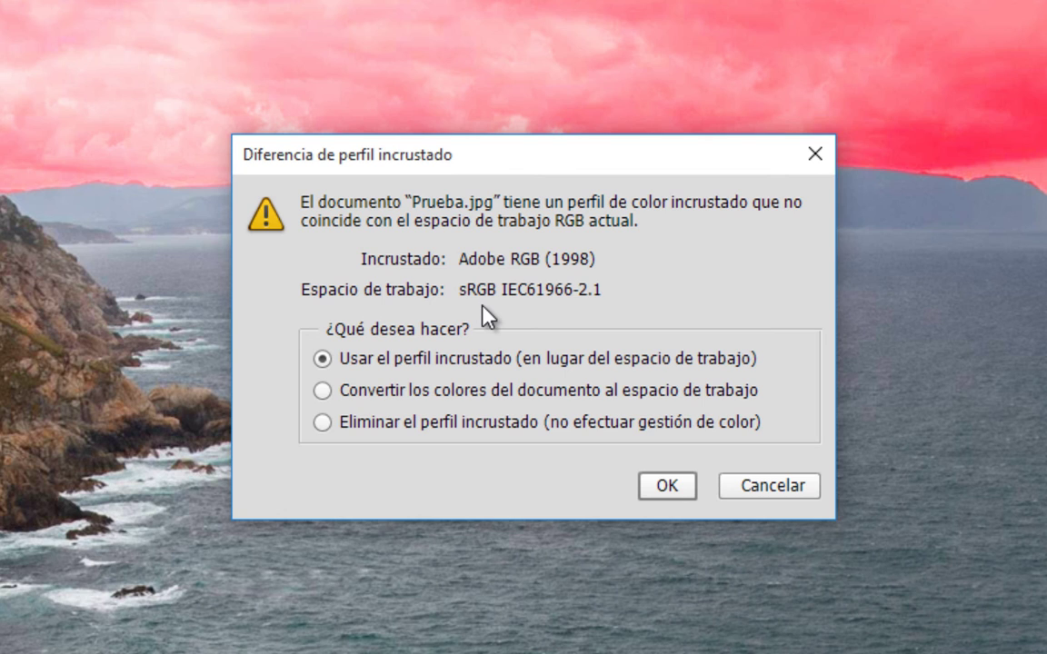
Step: In the profile-mismatch dialog, choose converting the document colours to the working space
left_click(398, 391)
left_click(398, 426)
left_click(415, 392)
Step: Close the profile warning and return to the Estaca-de-Bares composite in Photoshop
left_click(768, 486)
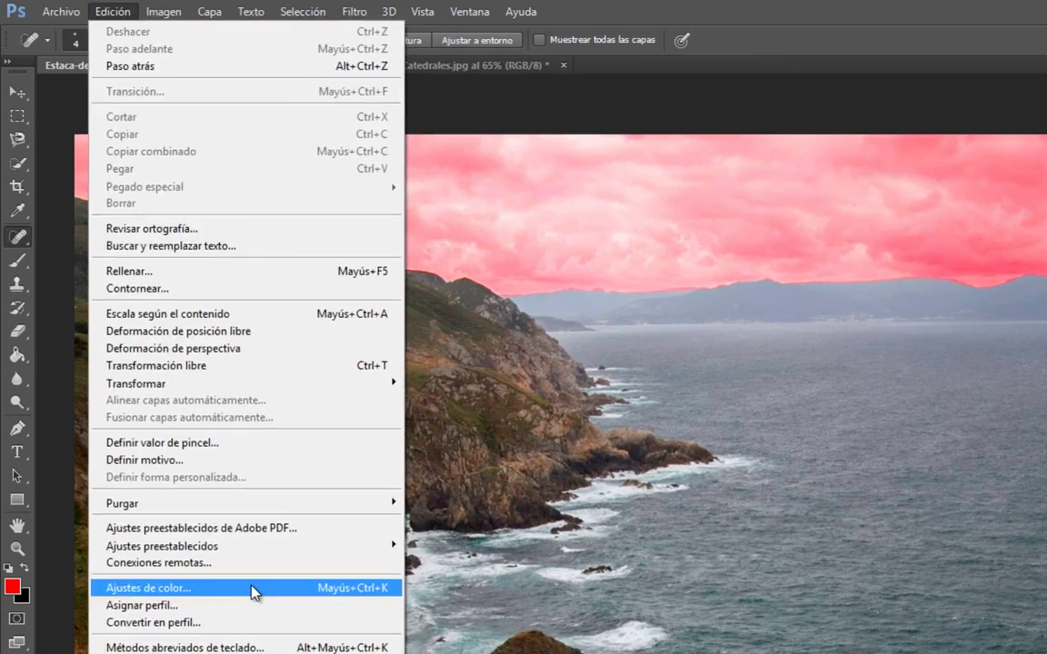
left_click(253, 587)
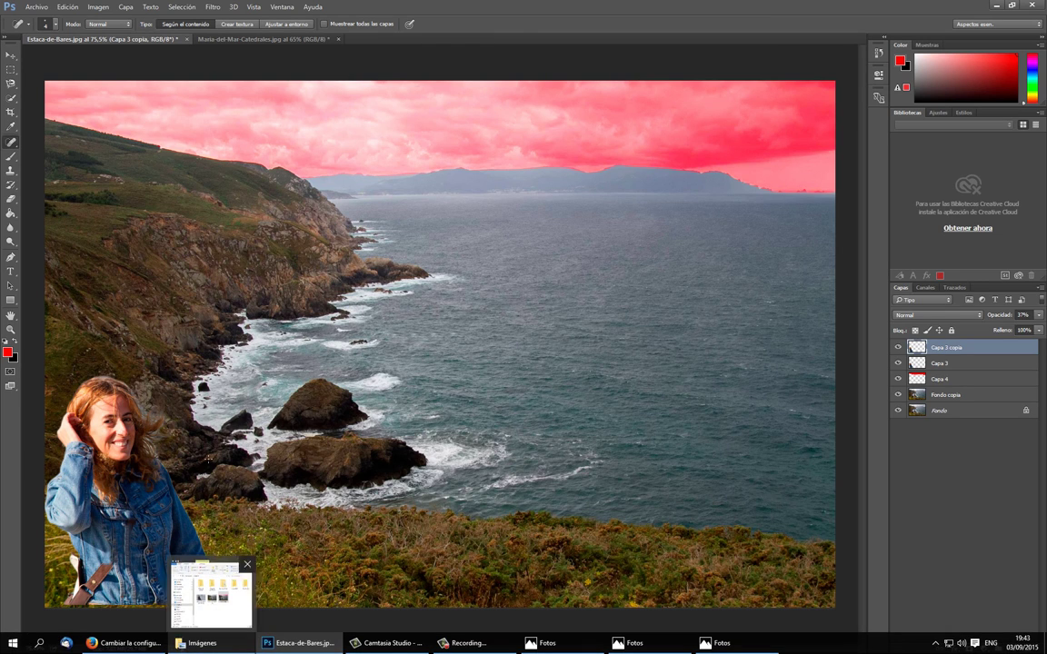
Step: In Assign Profile, toggle between sRGB working space and Adobe RGB (1998), leaving sRGB selected
left_click(97, 7)
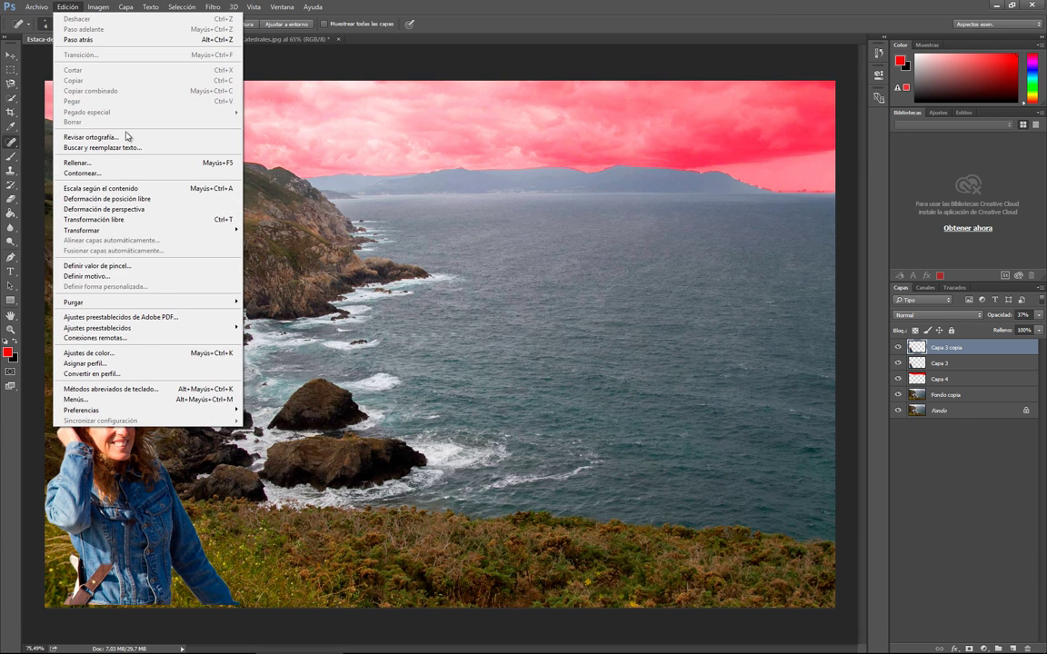
left_click(149, 363)
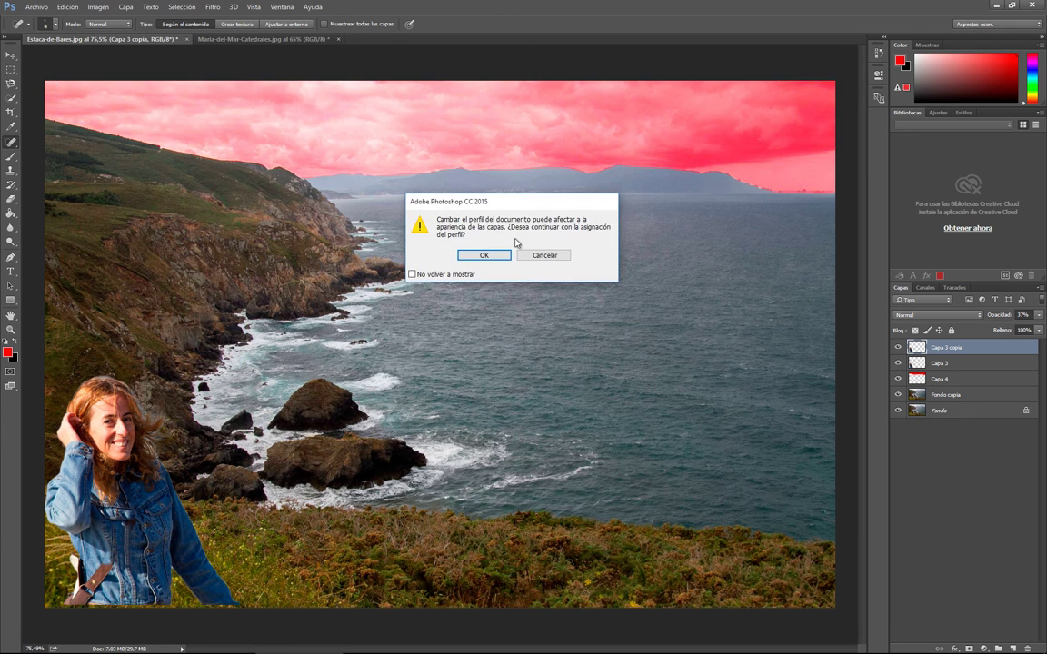
left_click(500, 253)
left_click(434, 232)
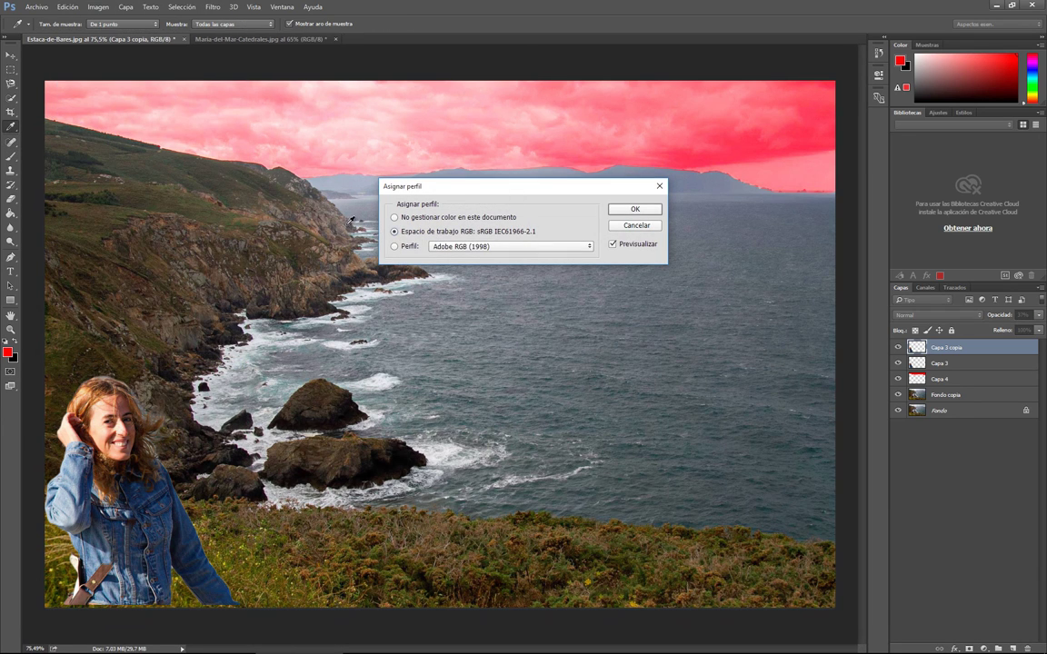
left_click(402, 250)
left_click(401, 233)
left_click(401, 234)
left_click(401, 234)
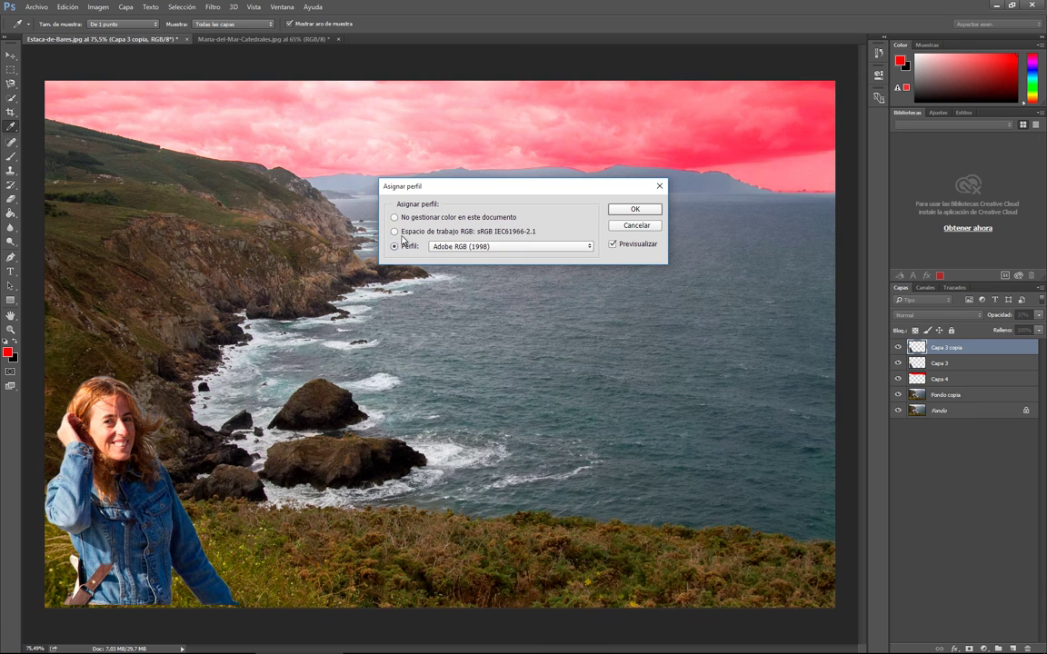
left_click(403, 236)
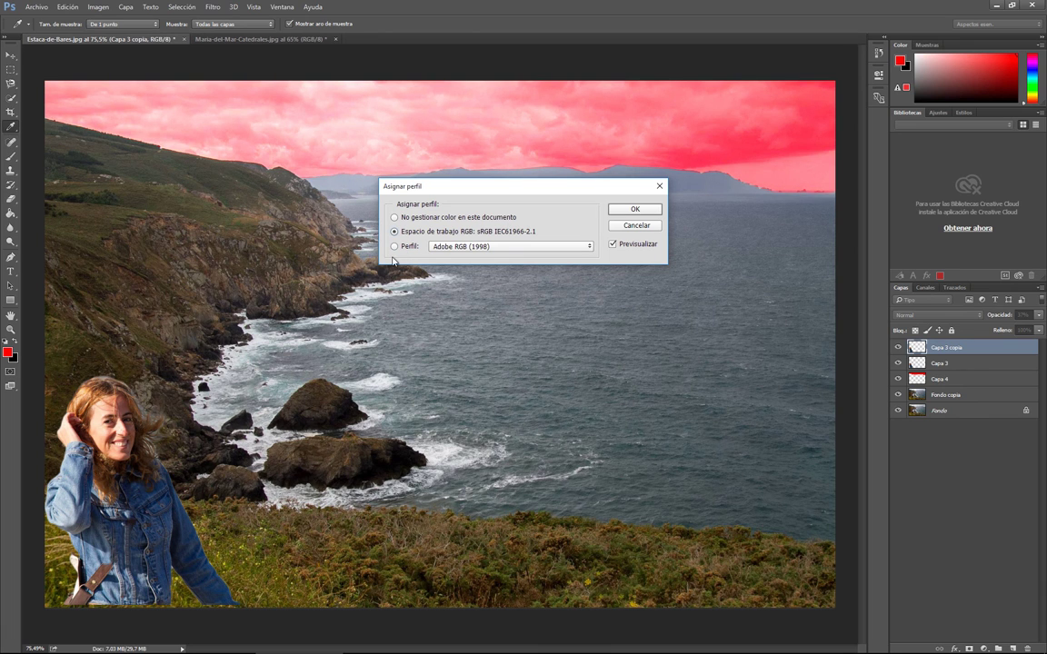
left_click(402, 249)
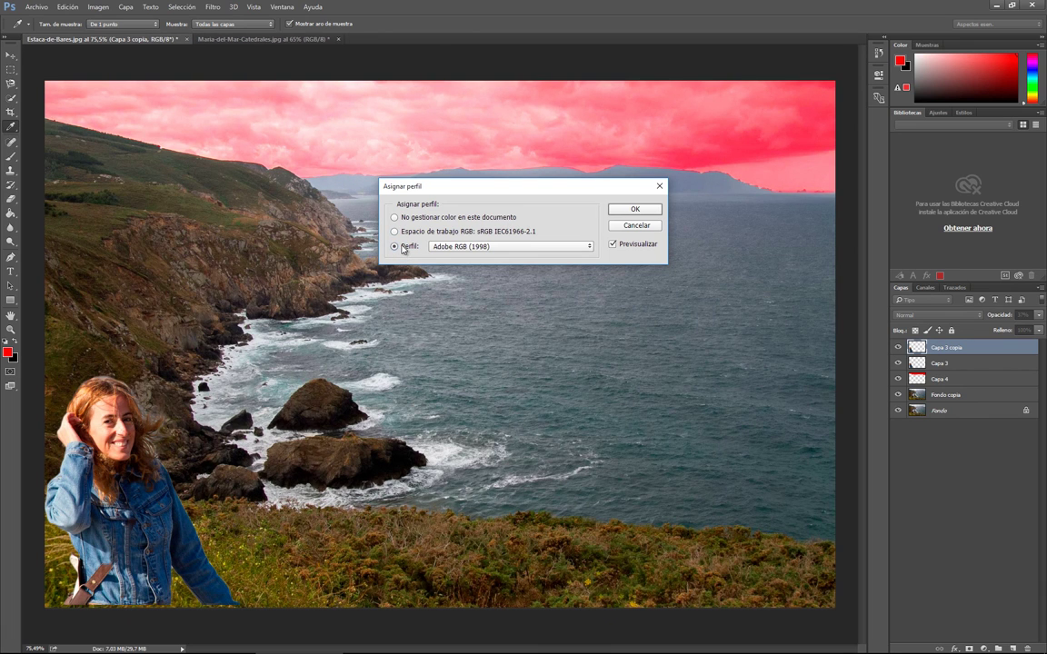
left_click(407, 234)
left_click(406, 248)
left_click(464, 232)
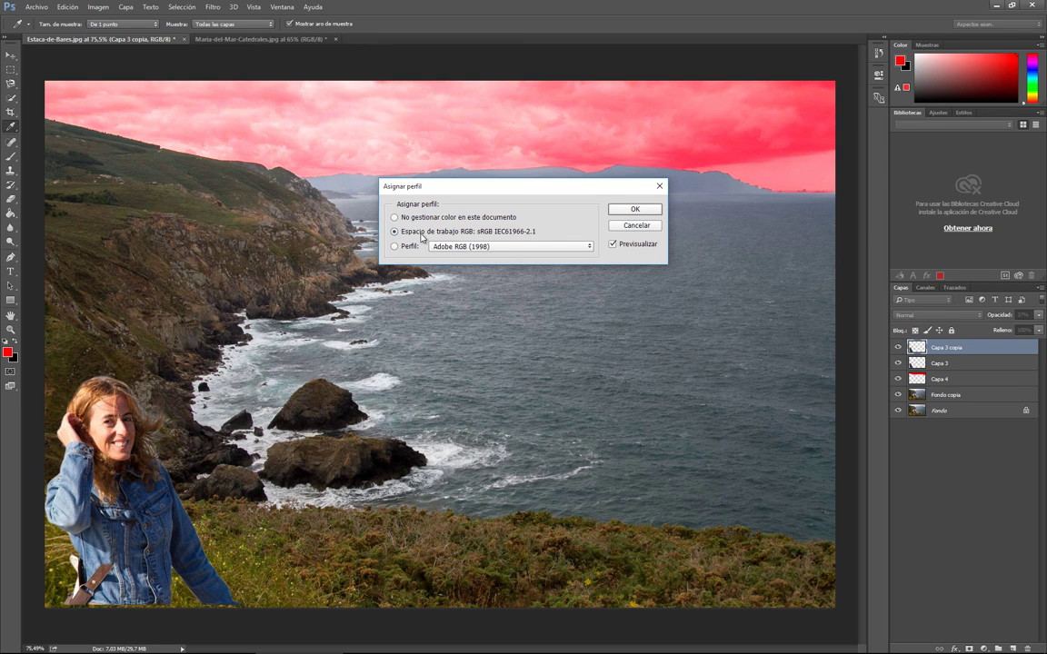
Step: Assign the sRGB working-space profile, then zoom to about 188% and pan along the horizon hills
left_click(636, 210)
key("j")
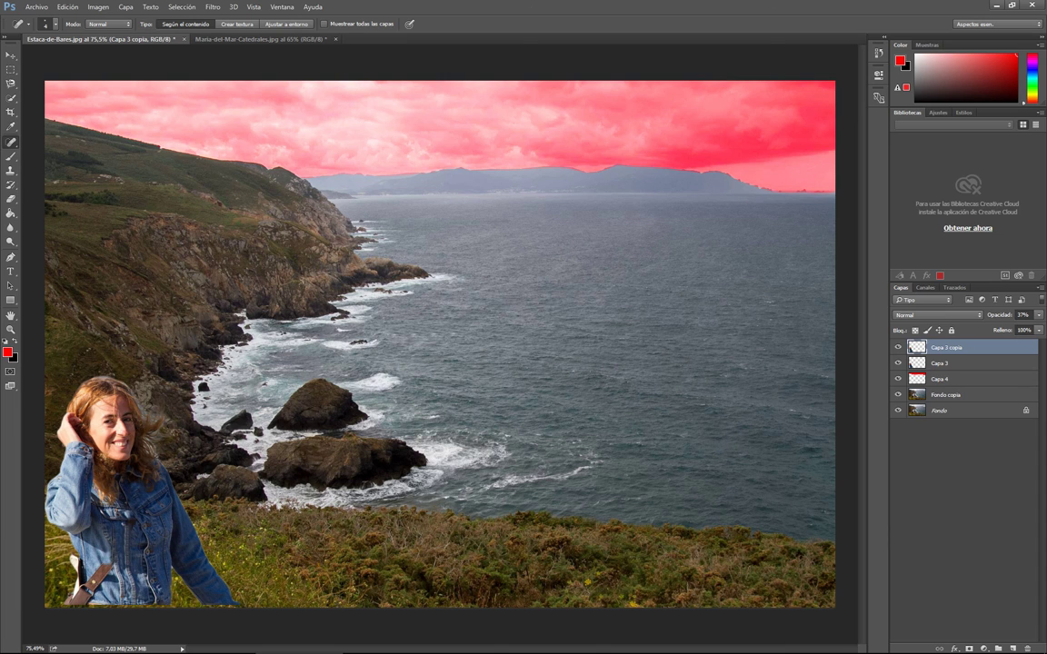
scroll(543, 231, "up", 3)
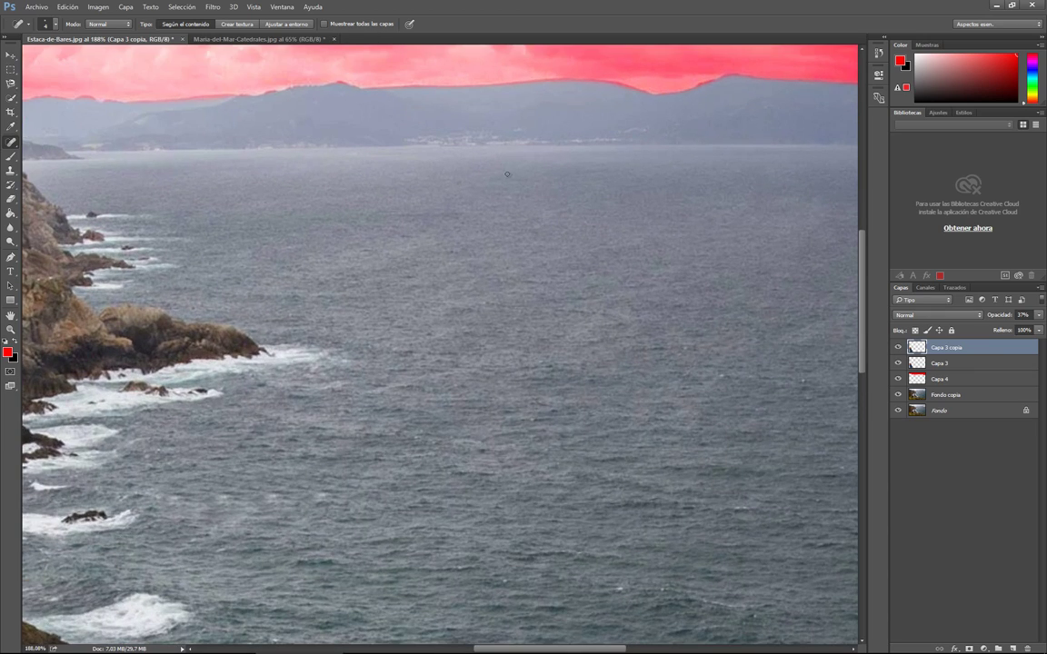
scroll(410, 246, "up", 3)
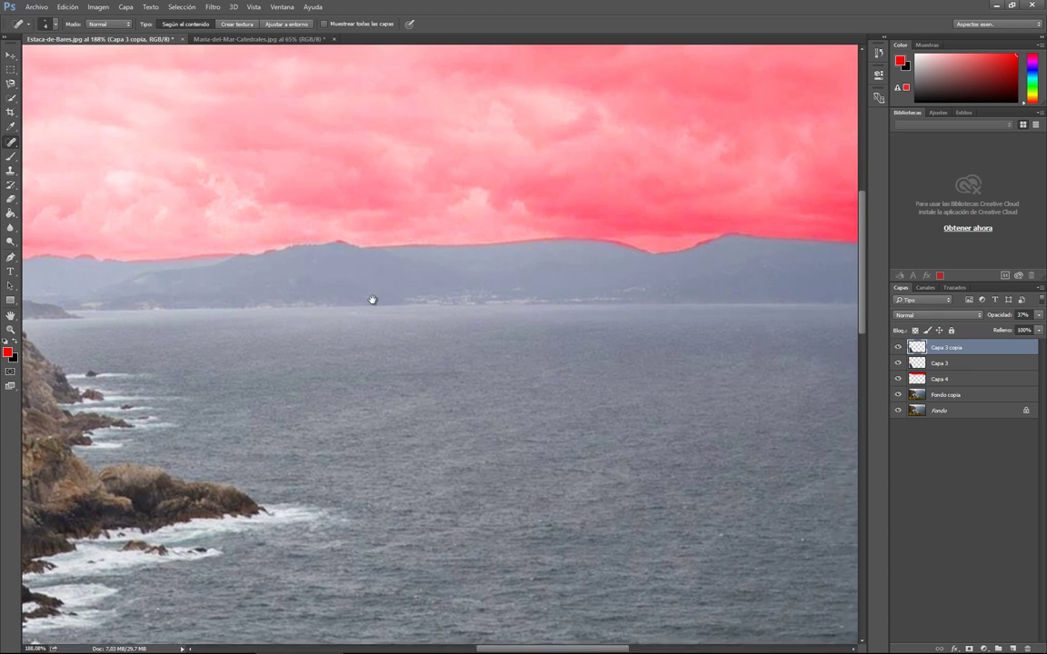
left_click_drag(372, 299, 252, 246)
left_click_drag(631, 299, 497, 277)
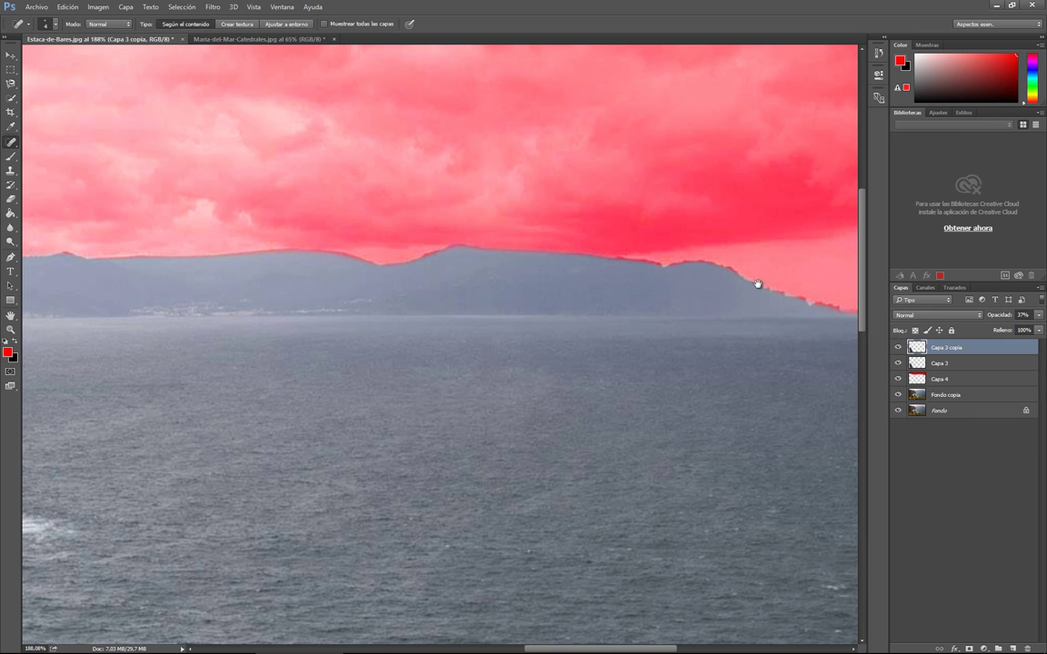
left_click_drag(759, 285, 576, 250)
left_click_drag(678, 300, 606, 279)
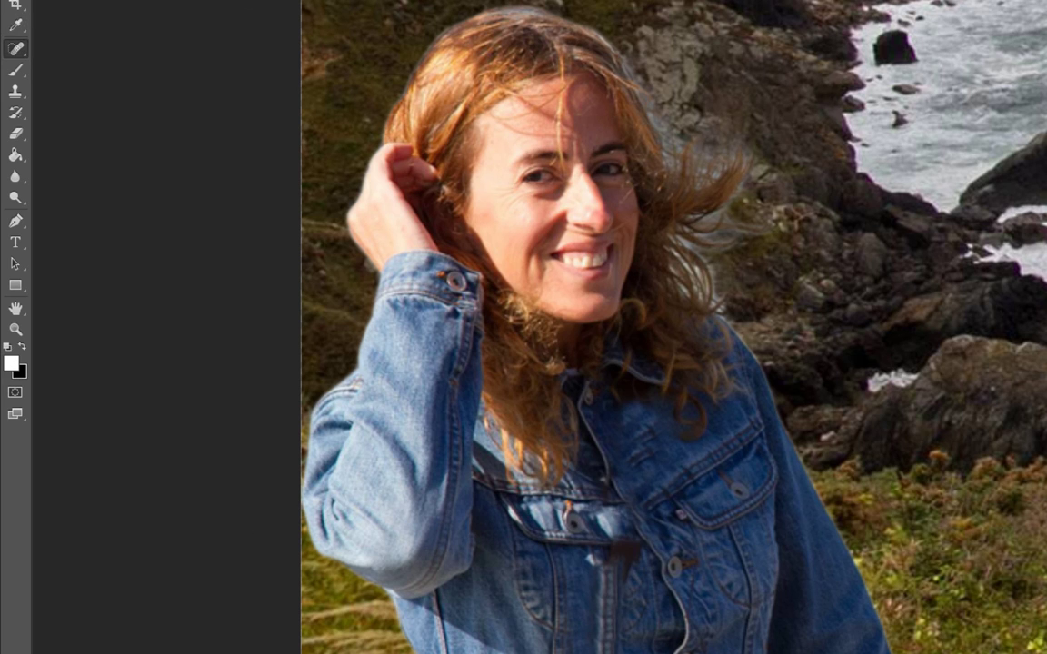
Step: Take a black brush, hide Capa 3 and raise the layer opacity to 100%
left_click(15, 69)
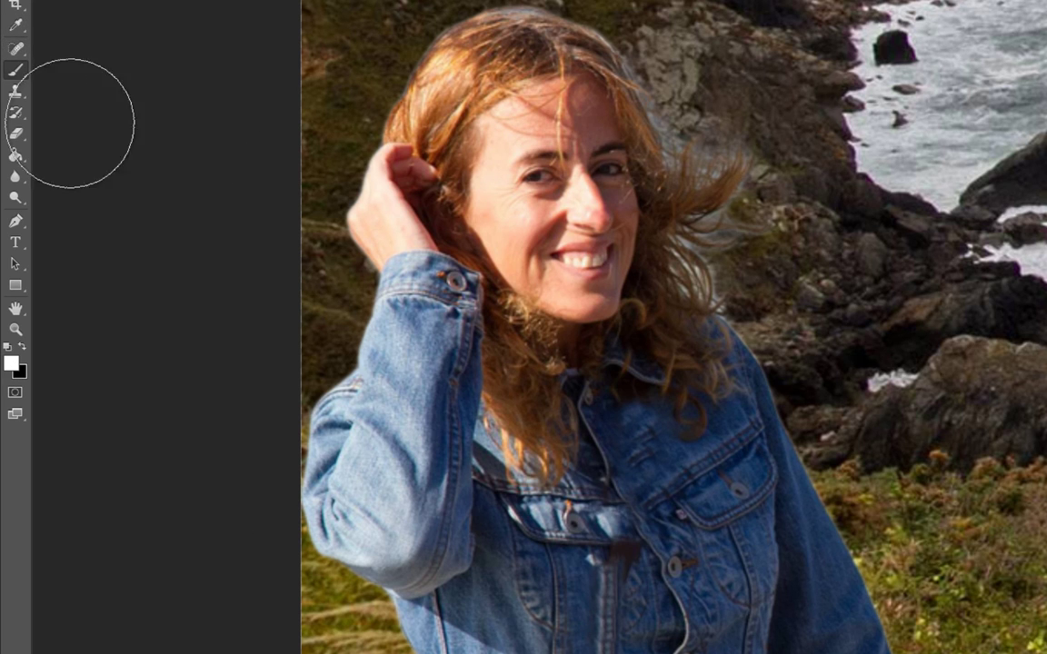
left_click(21, 346)
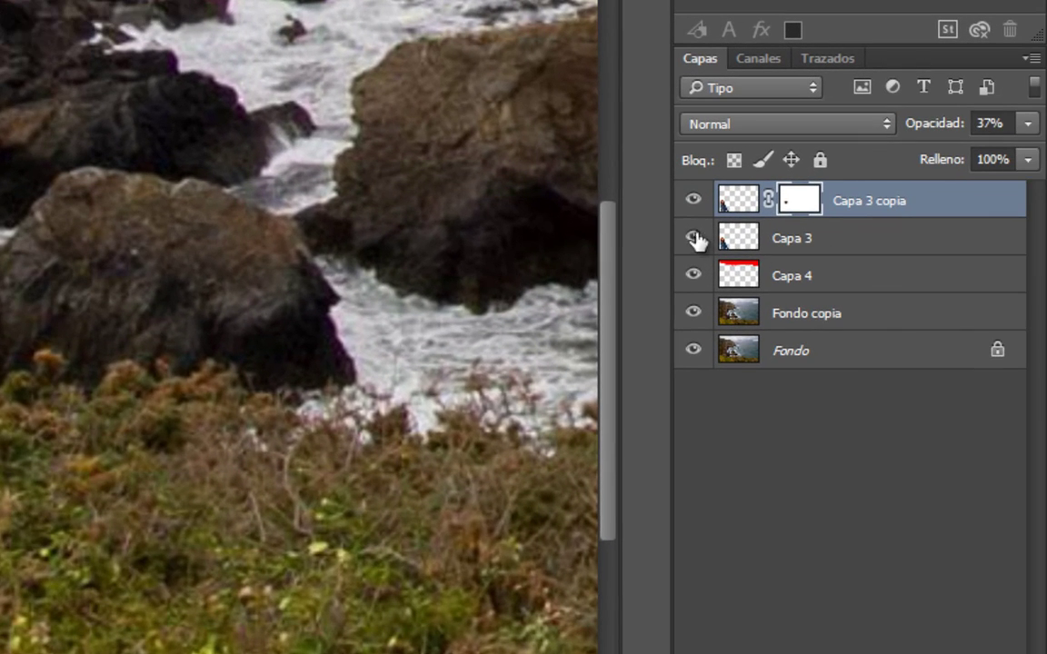
left_click(693, 237)
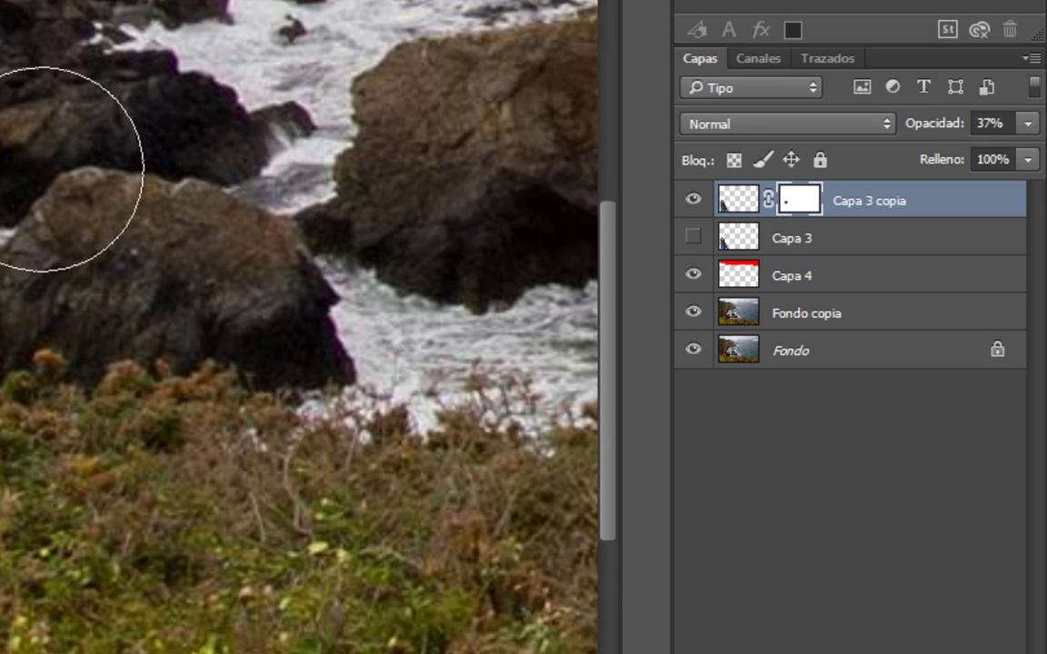
left_click_drag(948, 125, 1031, 134)
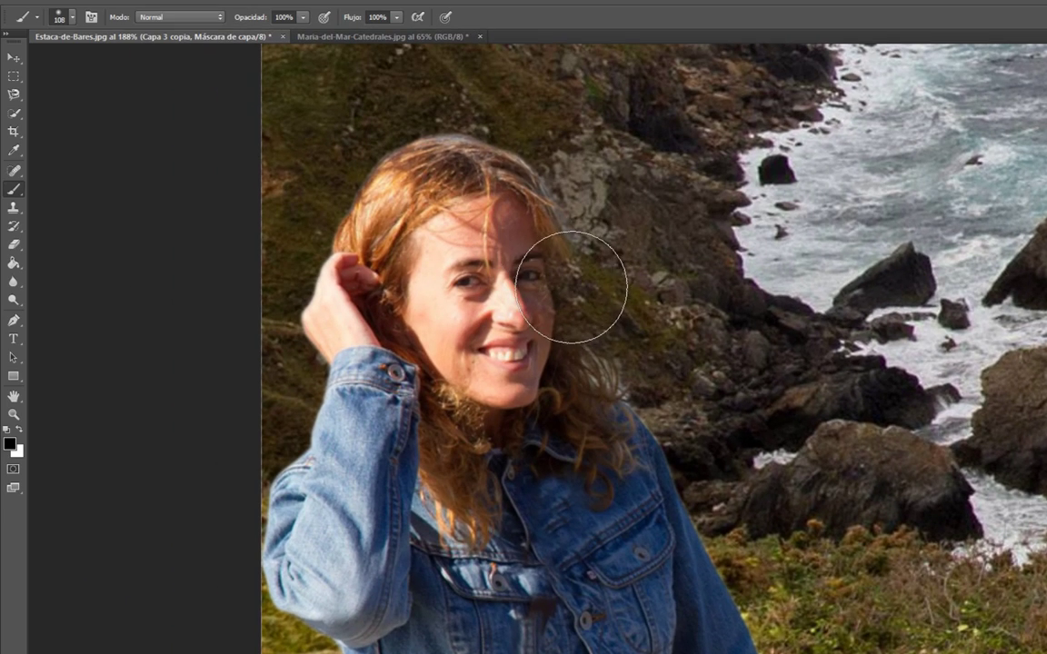
Step: Paint the mask black over stray hair strands and white to restore the jacket below the chin
left_click(20, 429)
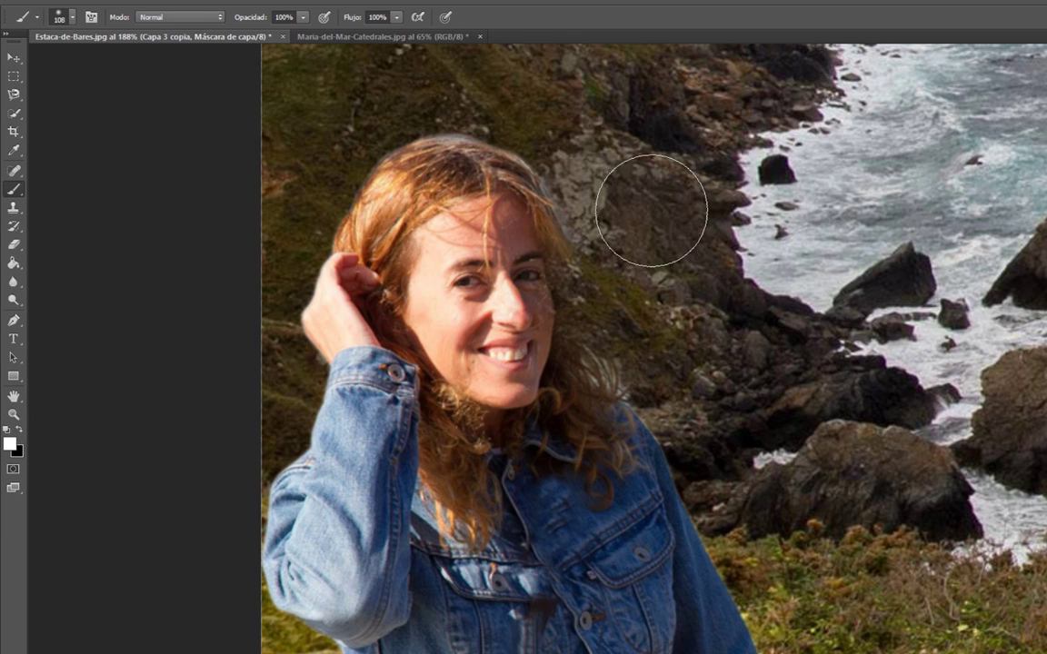
left_click_drag(636, 237, 581, 290)
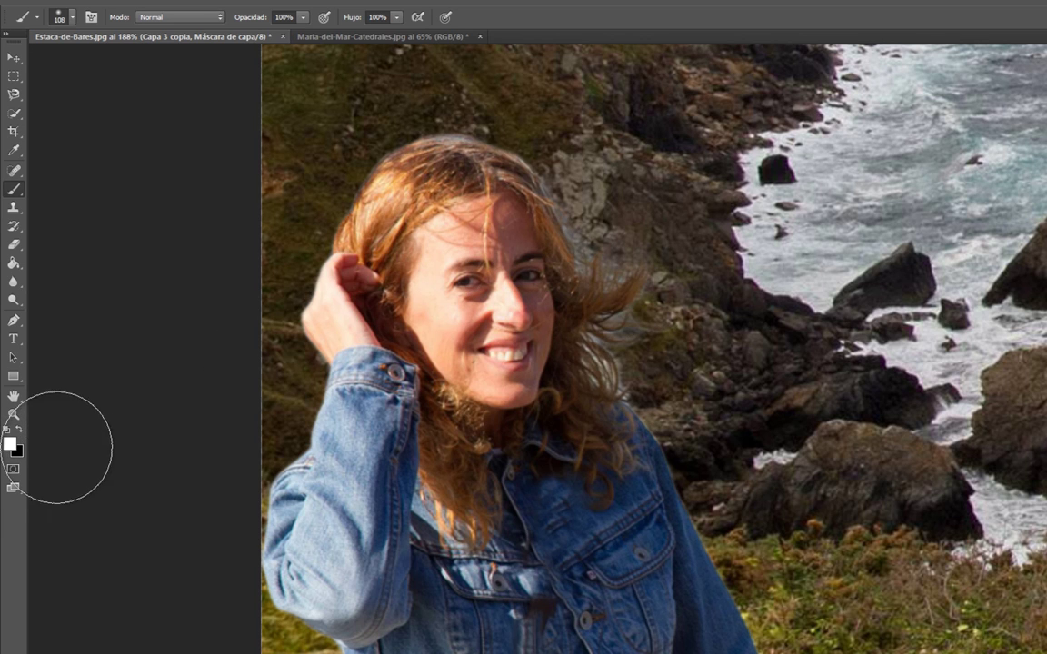
left_click(20, 429)
mouse_move(636, 277)
left_mouse_down()
mouse_move(631, 335)
mouse_move(554, 173)
mouse_move(331, 187)
mouse_move(539, 220)
mouse_move(455, 269)
left_mouse_up()
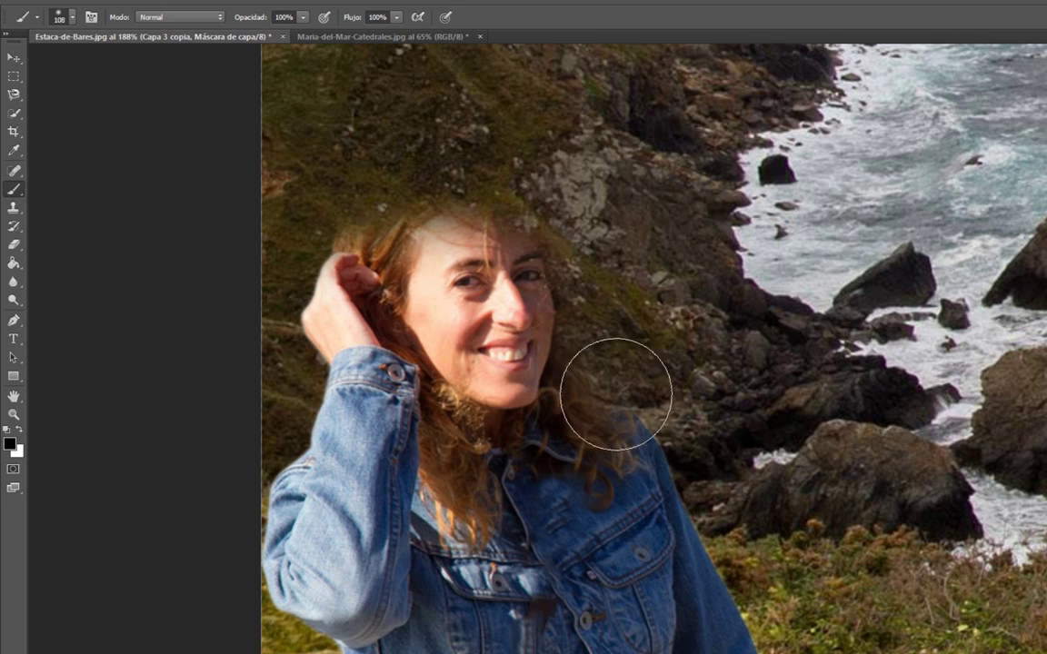
mouse_move(619, 386)
left_mouse_down()
mouse_move(646, 467)
mouse_move(585, 444)
mouse_move(753, 553)
left_mouse_up()
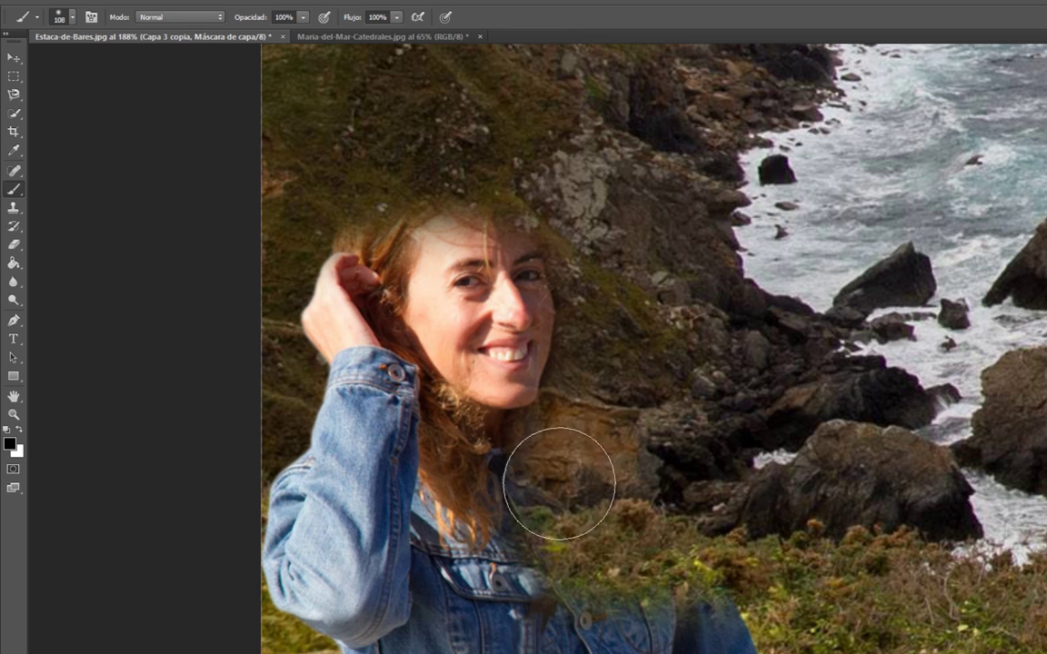
left_click(18, 431)
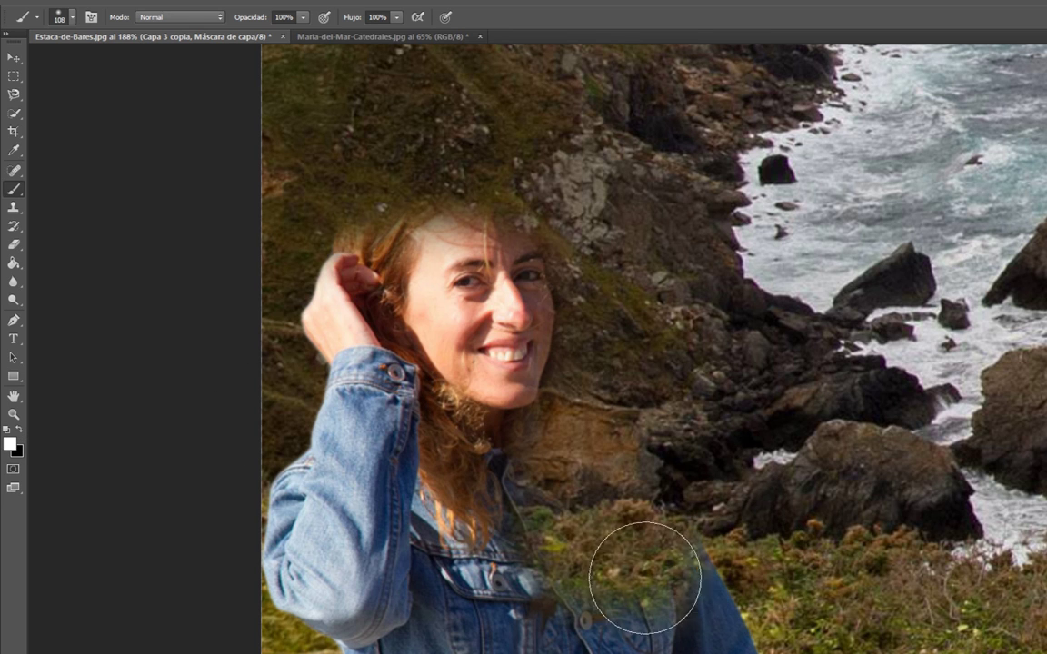
mouse_move(643, 573)
left_mouse_down()
mouse_move(580, 509)
mouse_move(643, 397)
mouse_move(510, 205)
mouse_move(618, 132)
left_mouse_up()
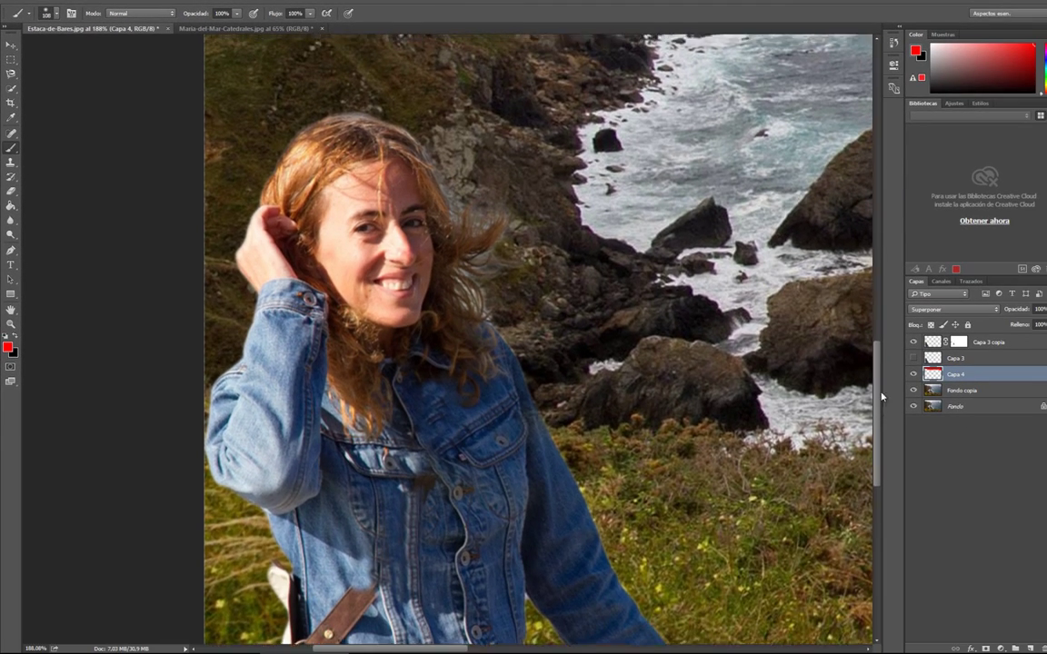
Step: Select the pink sky with the Magic Wand tool and zoom out
left_click_drag(878, 413, 878, 218)
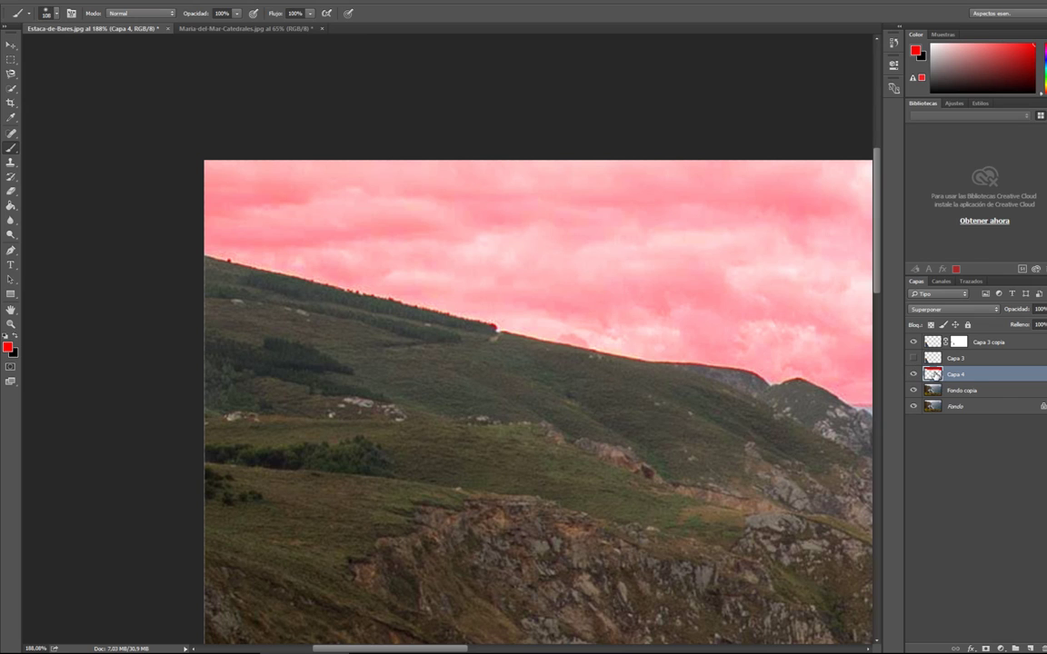
right_click(10, 91)
left_click(42, 93)
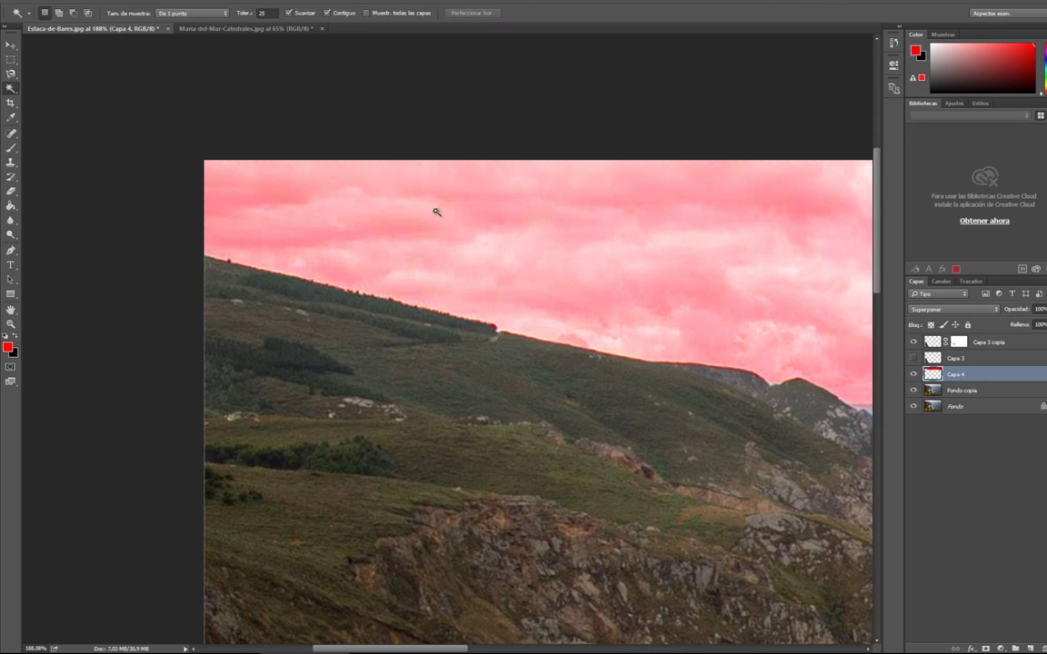
left_click(432, 207)
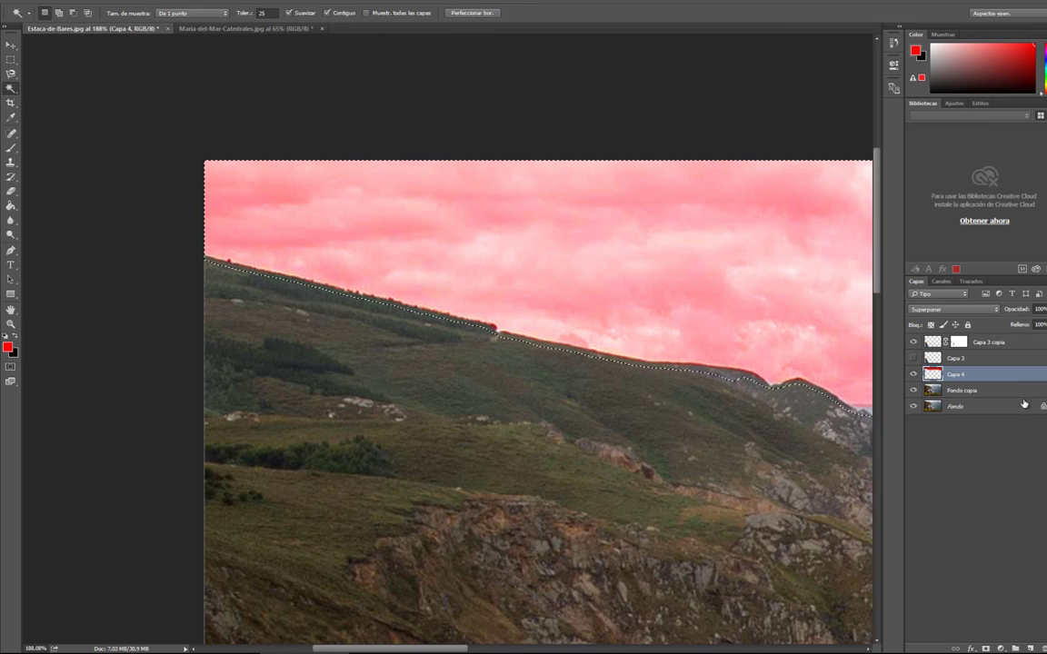
scroll(437, 495, "down", 2)
scroll(443, 607, "down", 1)
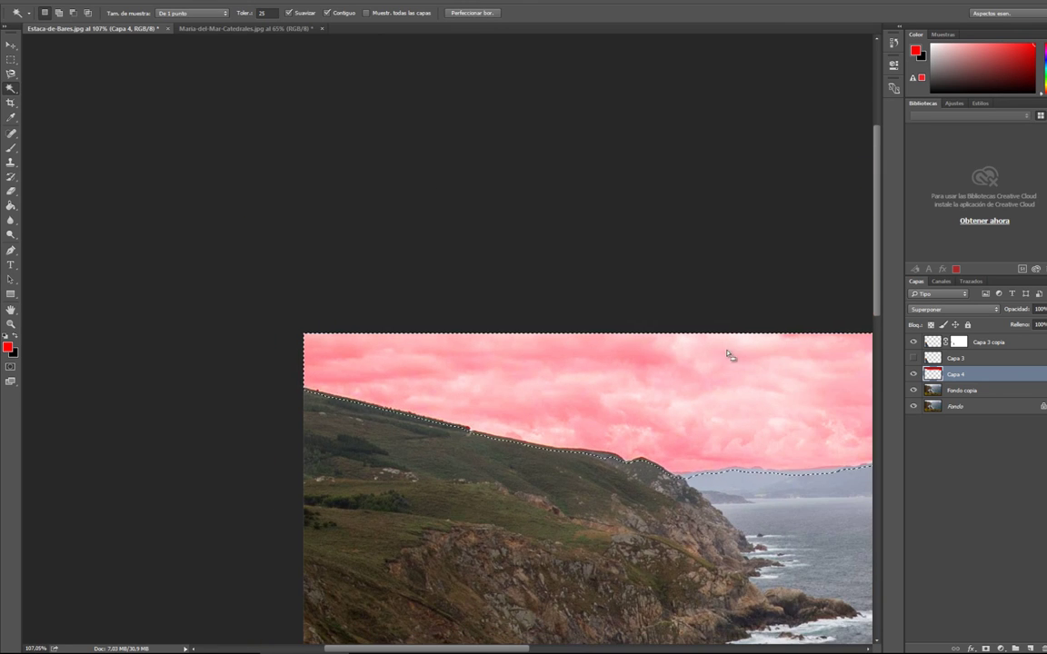
scroll(729, 356, "down", 1)
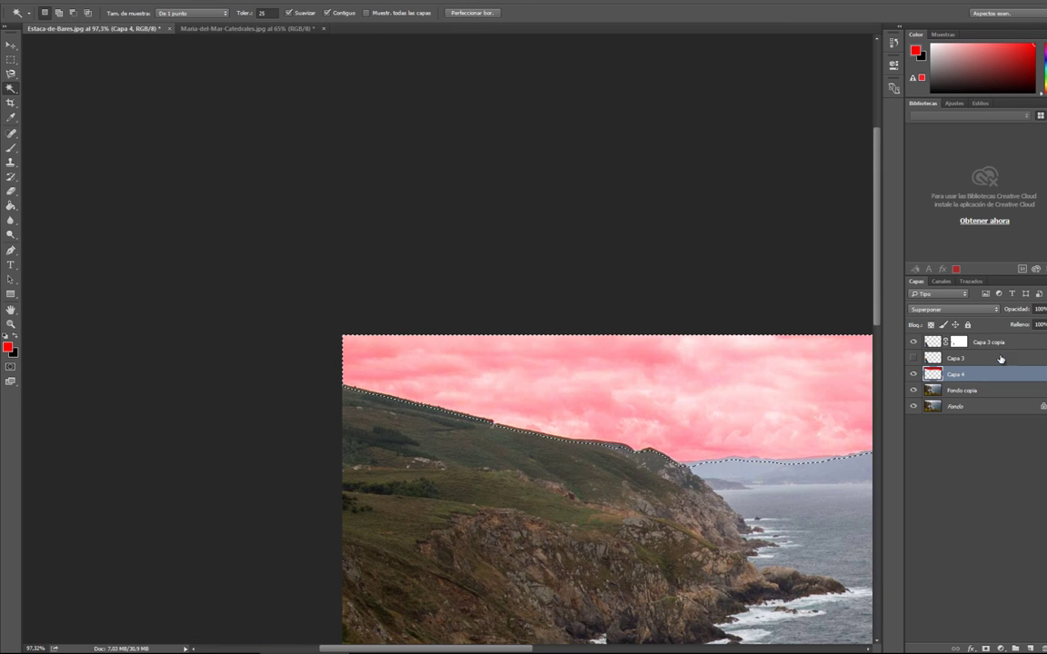
Step: Inspect the right-click options for the sky selection and the Capa 4 layer
right_click(622, 421)
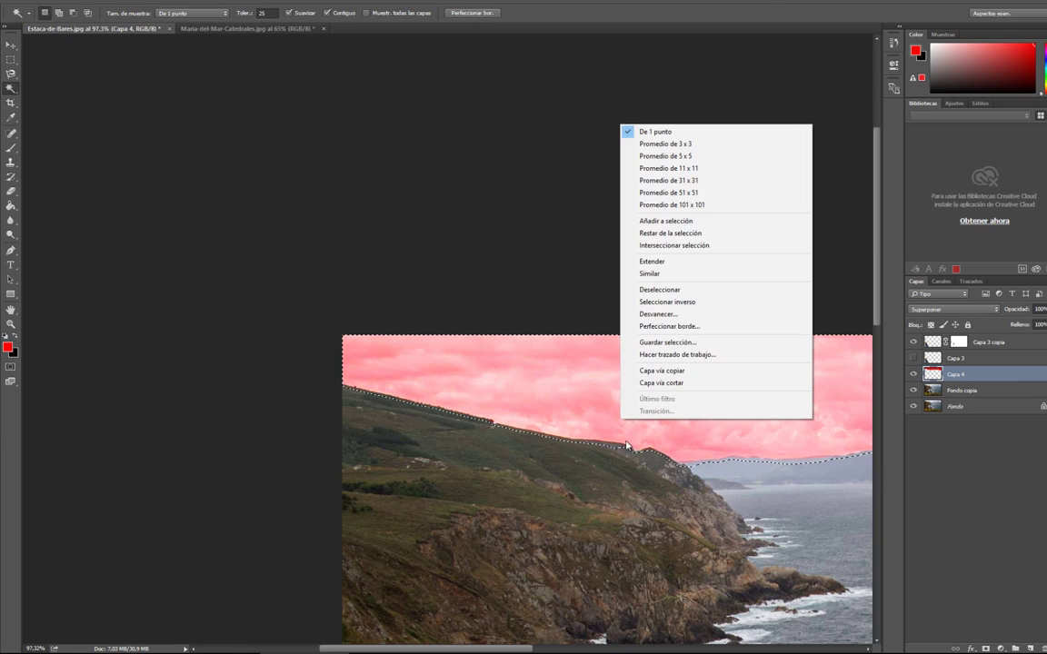
left_click(11, 60)
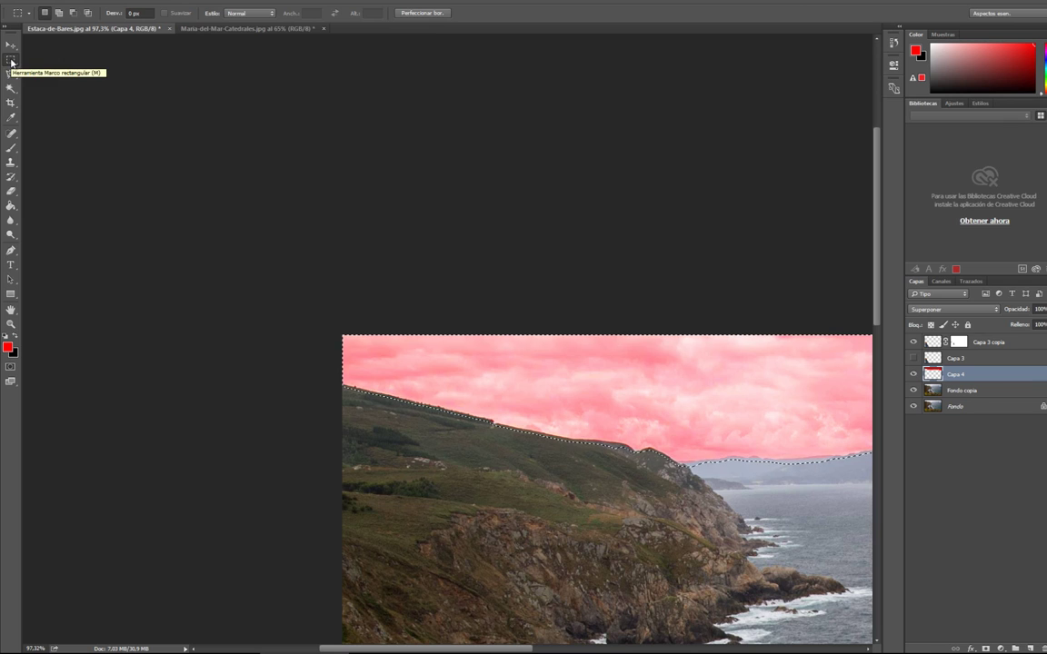
right_click(532, 411)
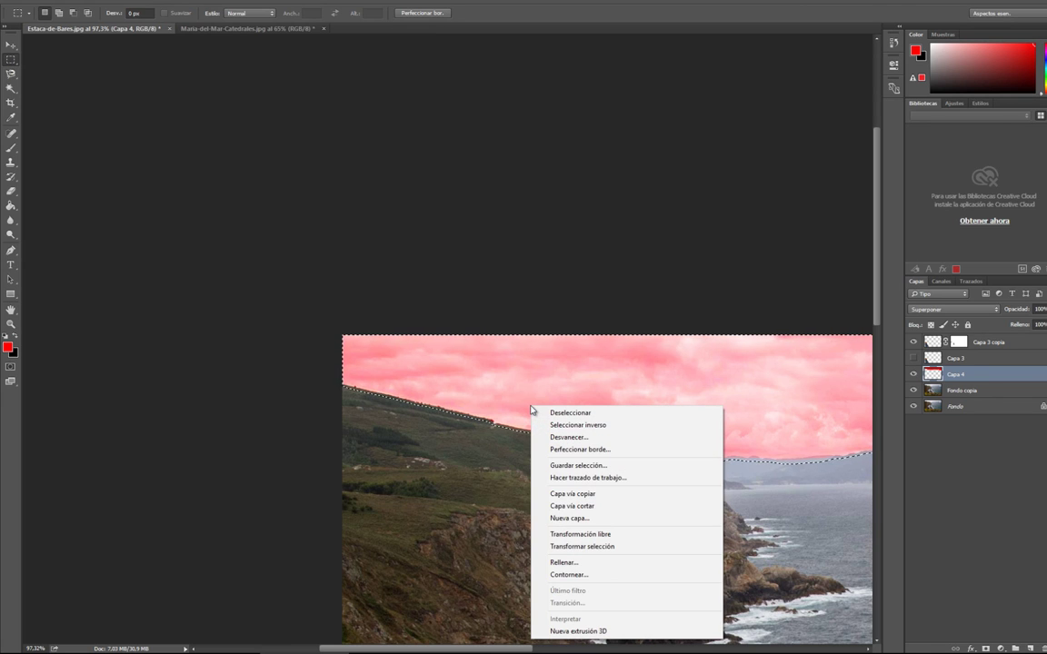
left_click(943, 410)
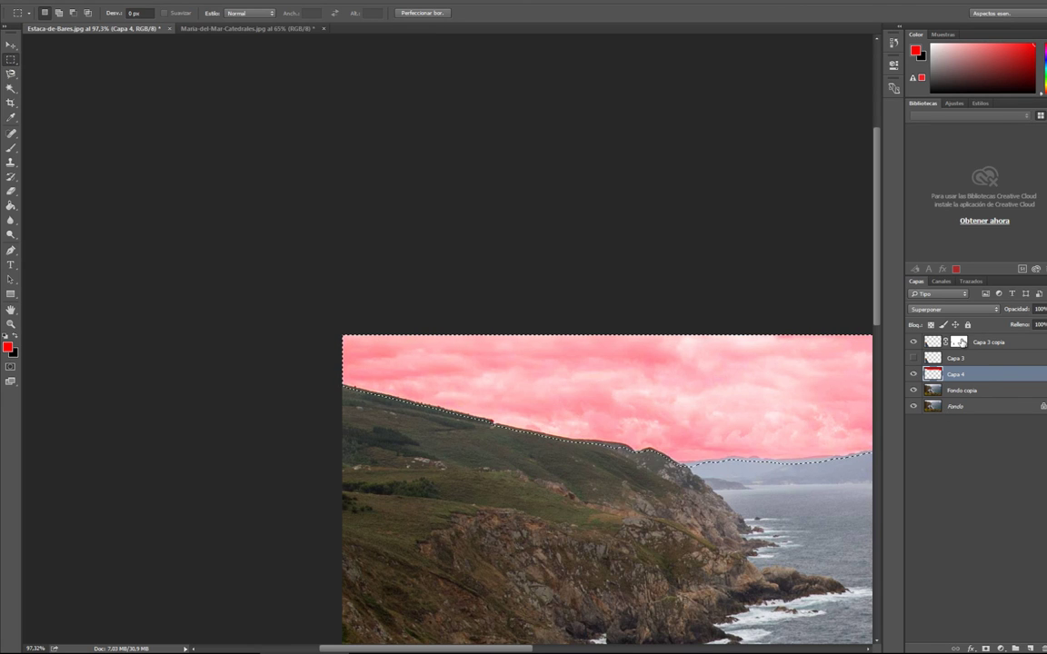
right_click(965, 376)
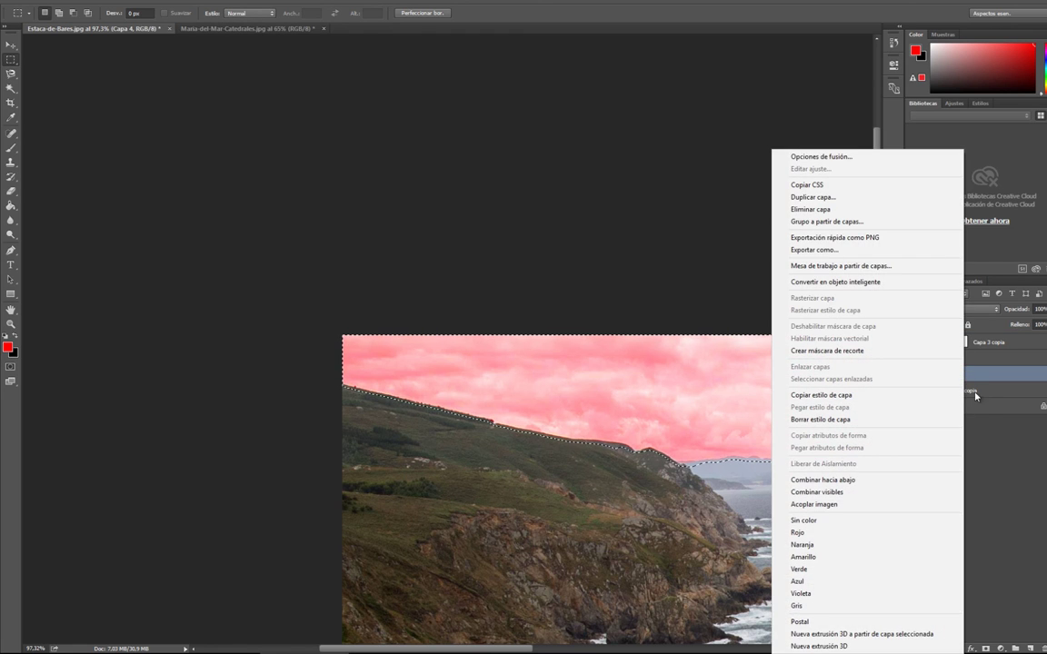
left_click(884, 369)
Step: Add a layer mask to Capa 4 so the pink overlay covers only the sky
key("ctrl+d")
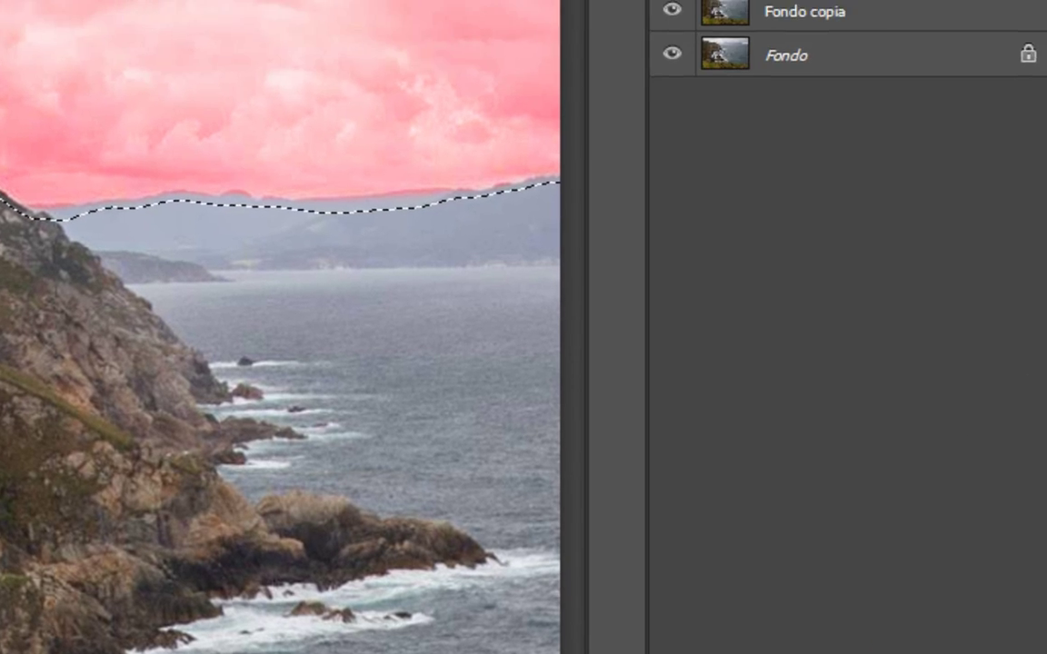
left_click(880, 641)
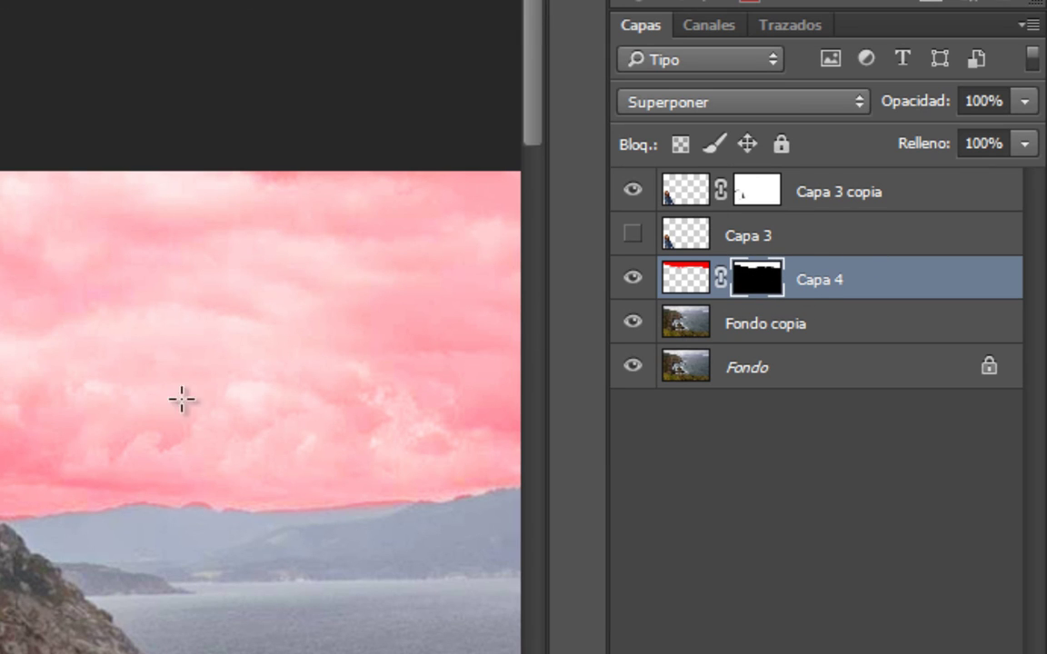
scroll(260, 364, "down", 5)
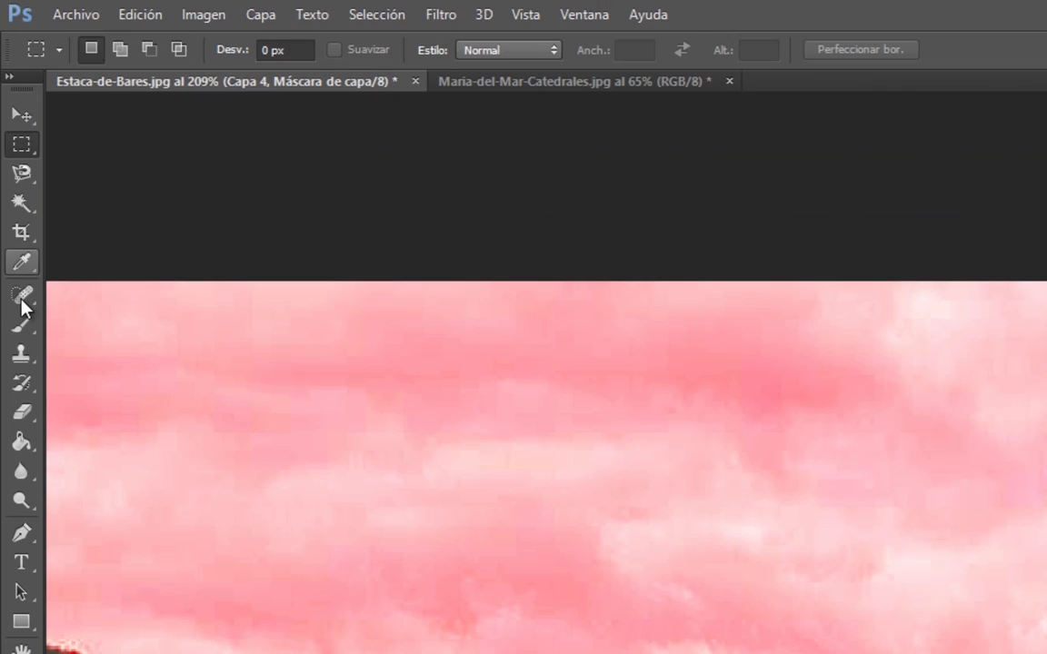
Step: Set up the Brush tool with a 5 px size
left_click(22, 323)
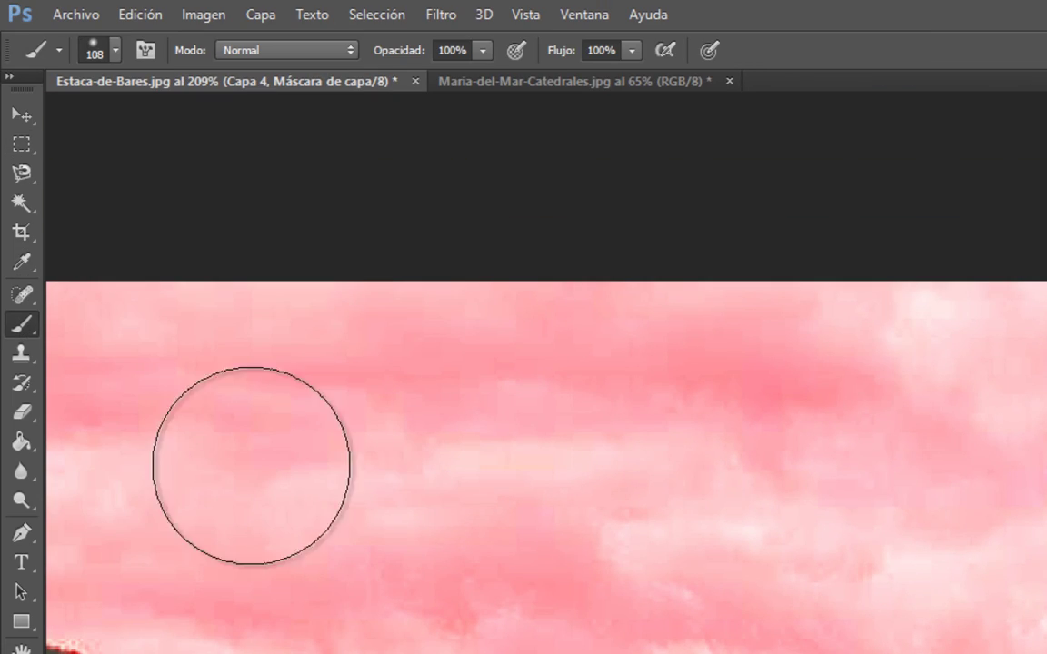
left_click(91, 47)
mouse_move(133, 97)
left_mouse_down()
mouse_move(153, 98)
mouse_move(139, 100)
left_mouse_up()
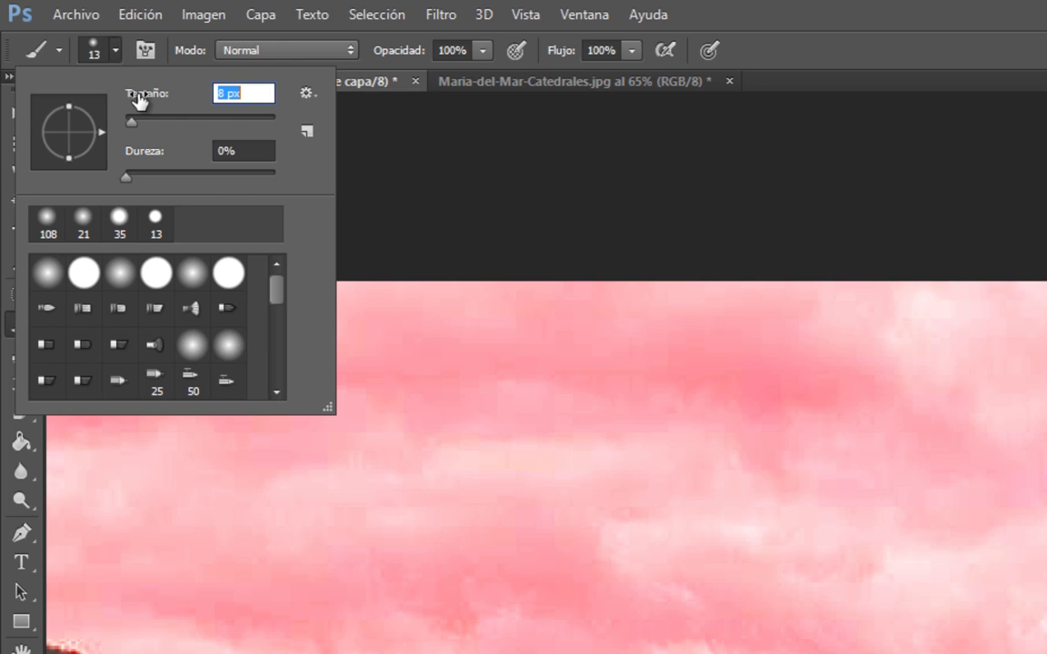
type("5")
key("Return")
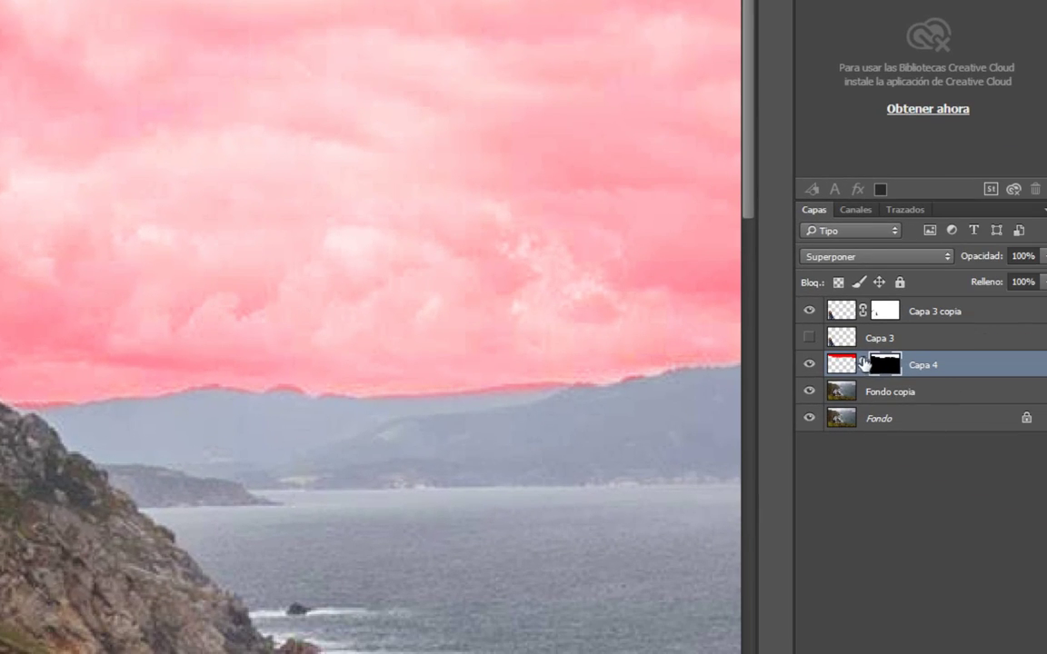
Step: Paint black on Capa 4's mask along the distant ridge to clear the pink from the mountains
double_click(872, 365)
left_click_drag(270, 386, 283, 387)
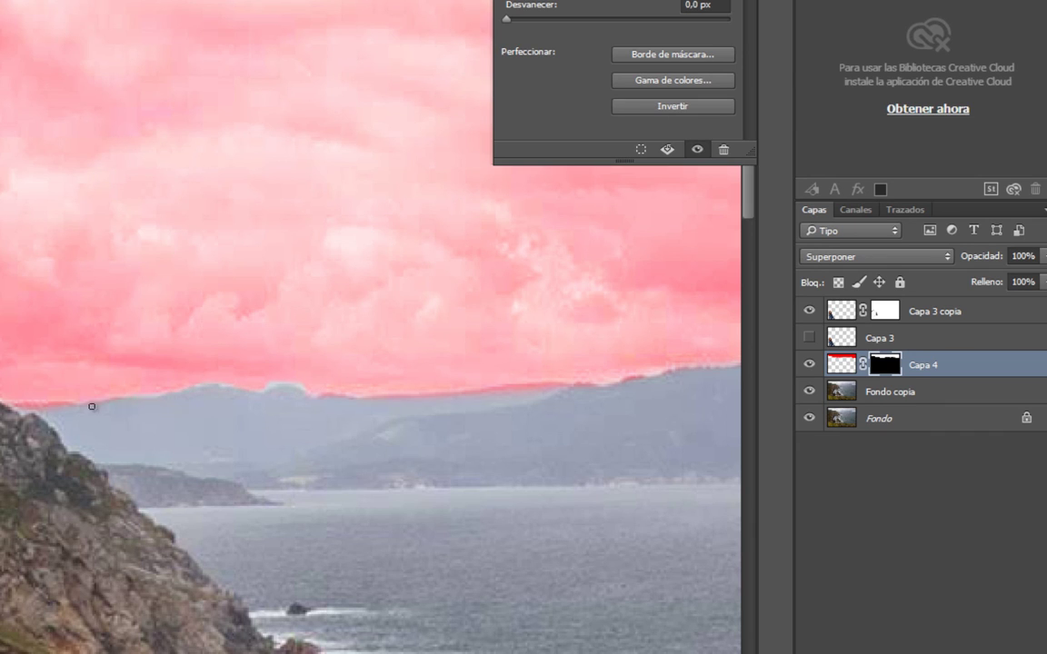
left_click_drag(92, 406, 15, 405)
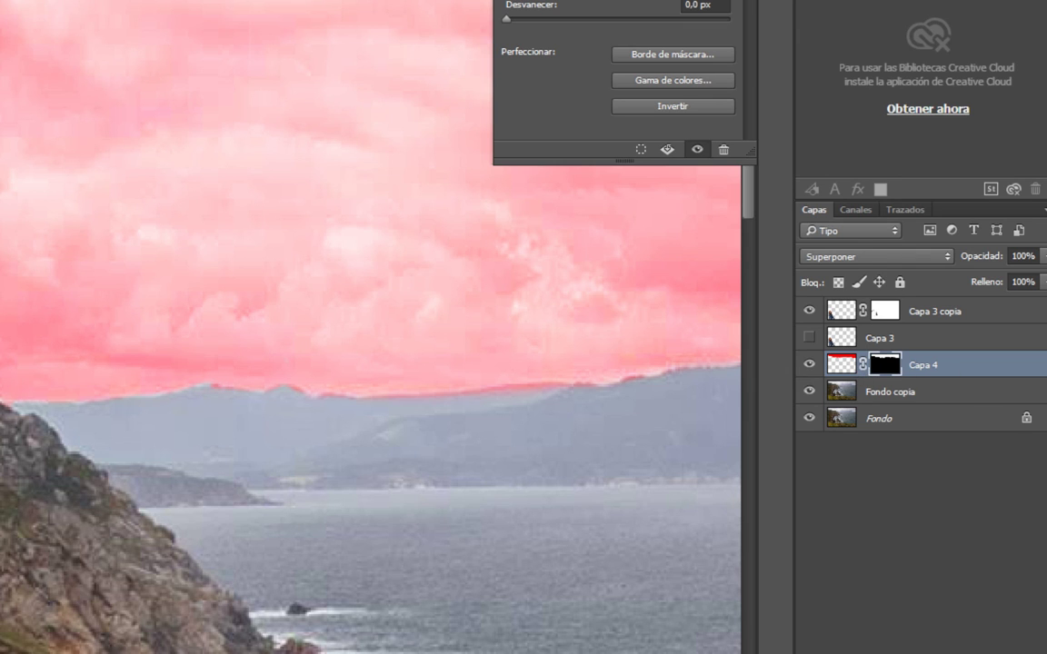
scroll(241, 344, "down", 1)
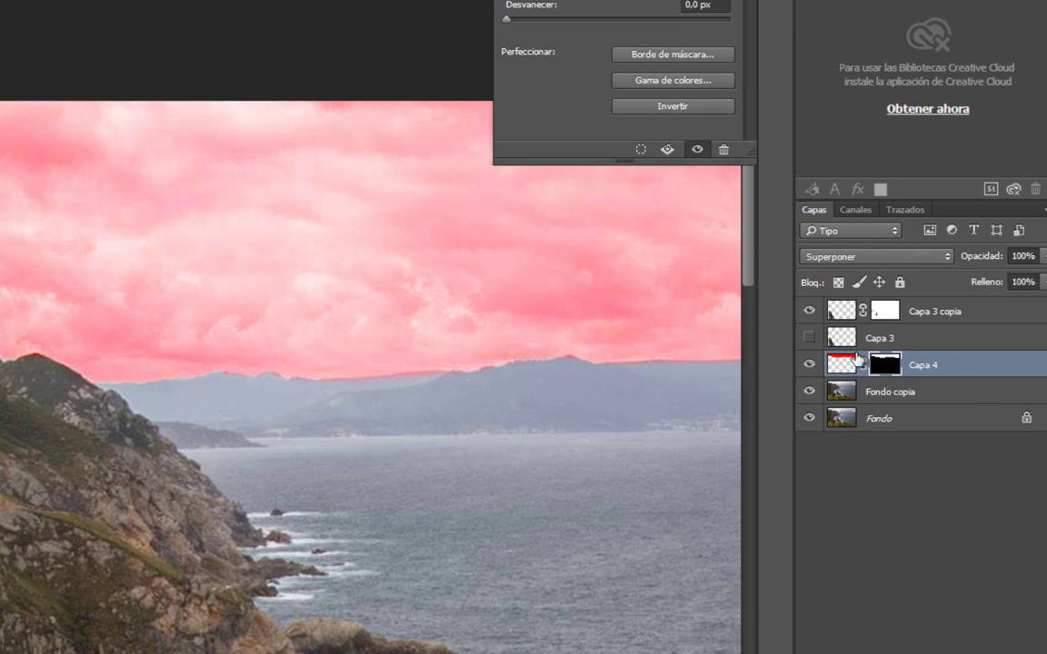
left_click(891, 374)
Step: Load Capa 4's mask as a selection, use it to mask Fondo copia, then zoom out
right_click(893, 367)
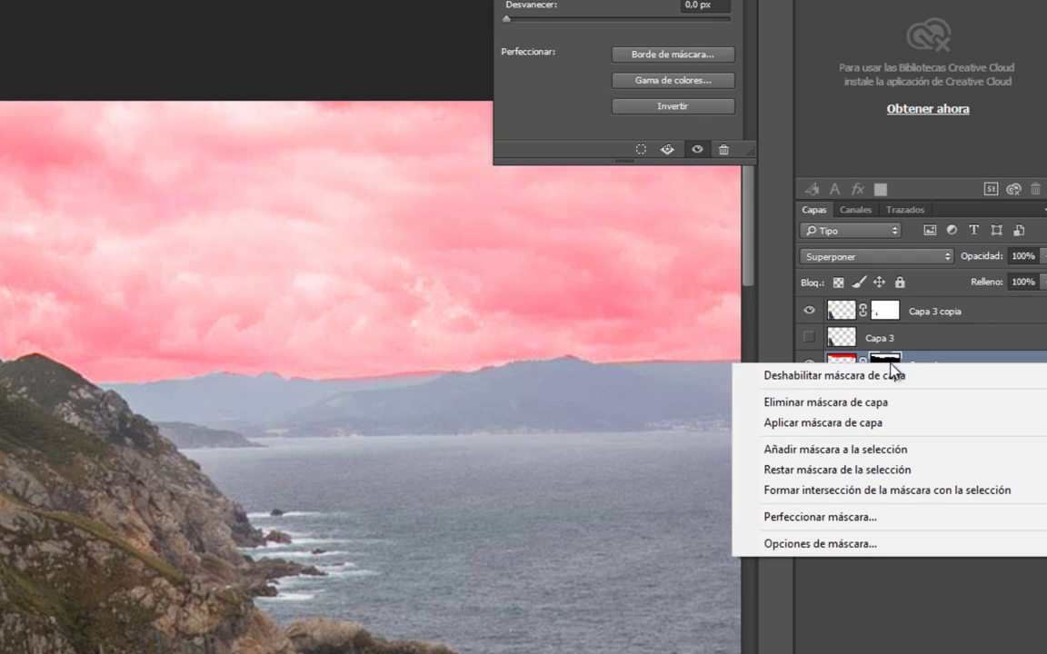
left_click(892, 635)
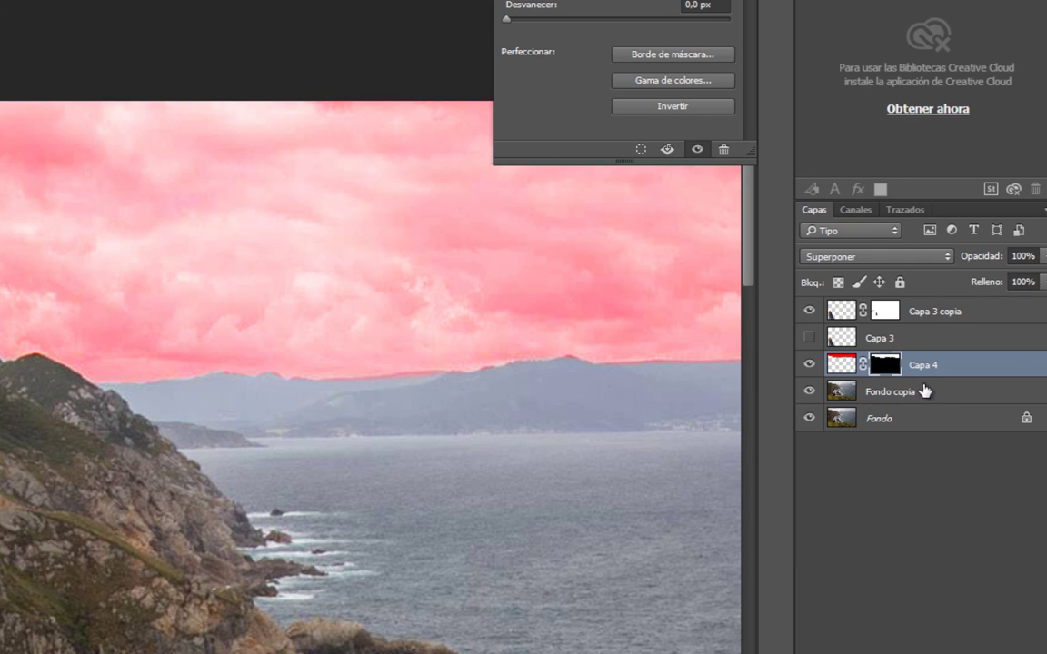
right_click(881, 360)
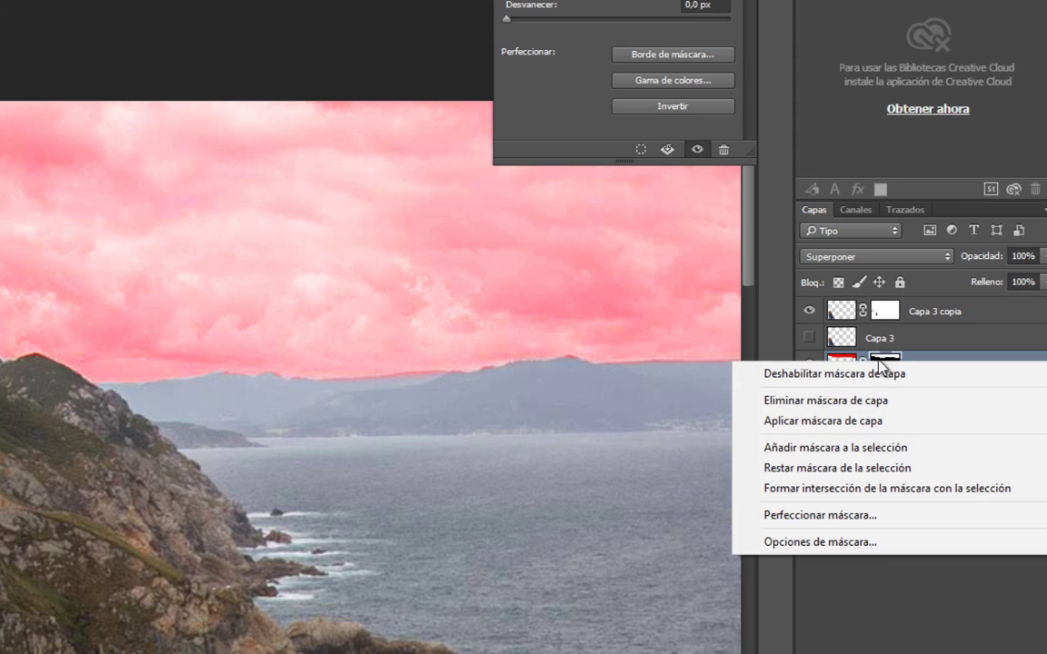
left_click(880, 451)
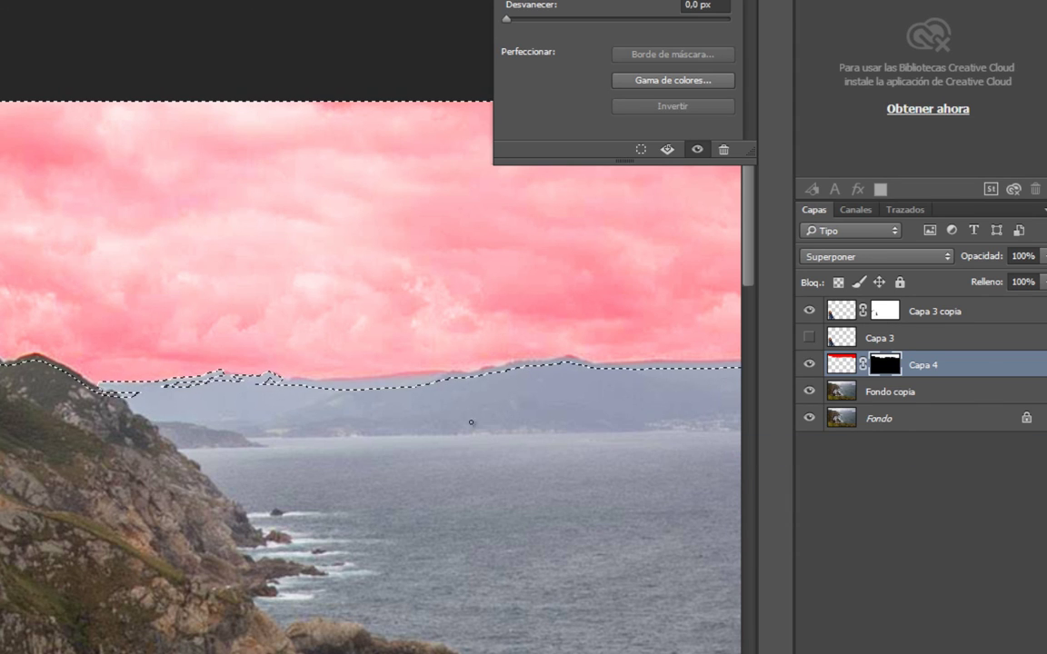
left_click(954, 398)
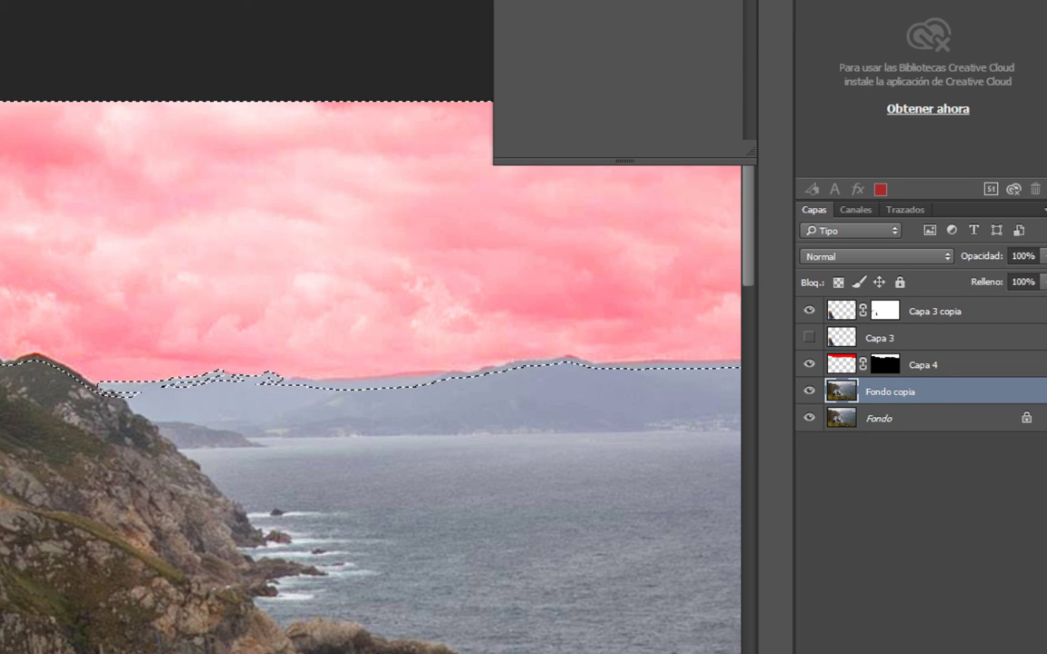
left_click(855, 650)
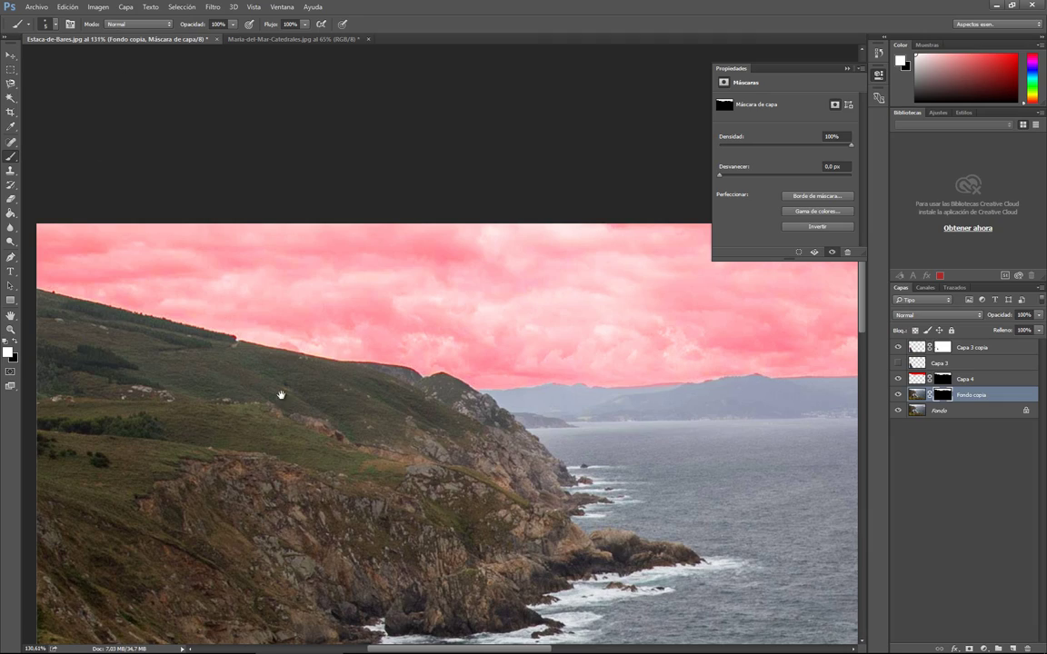
scroll(280, 395, "down", 2)
scroll(291, 273, "down", 2)
scroll(300, 291, "down", 2)
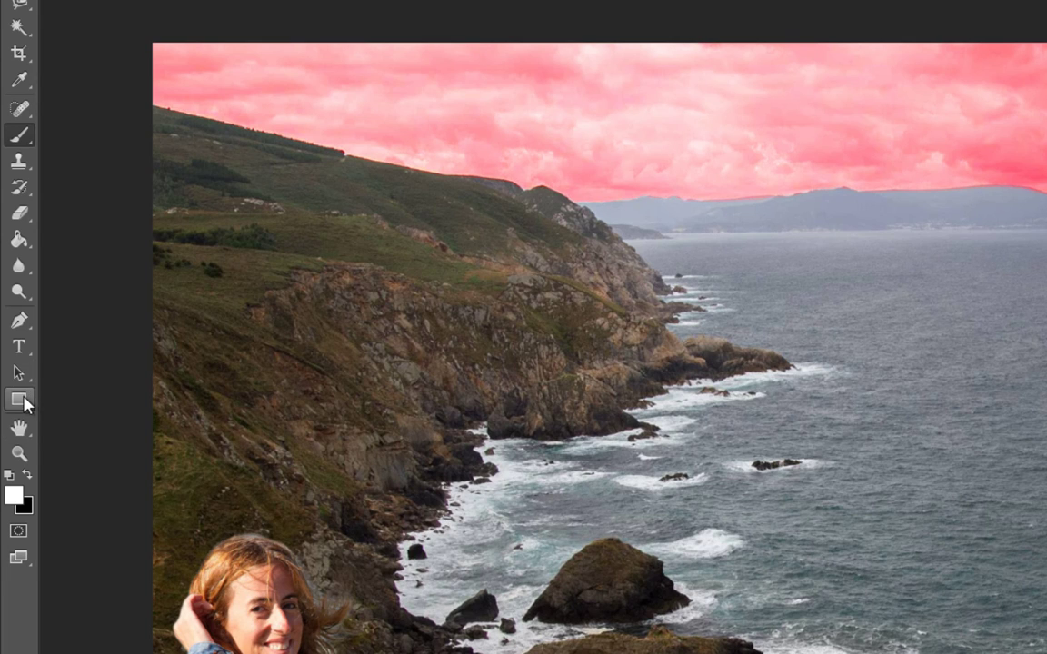
Step: Draw a large white custom arrow shape across the sky
left_click(20, 400)
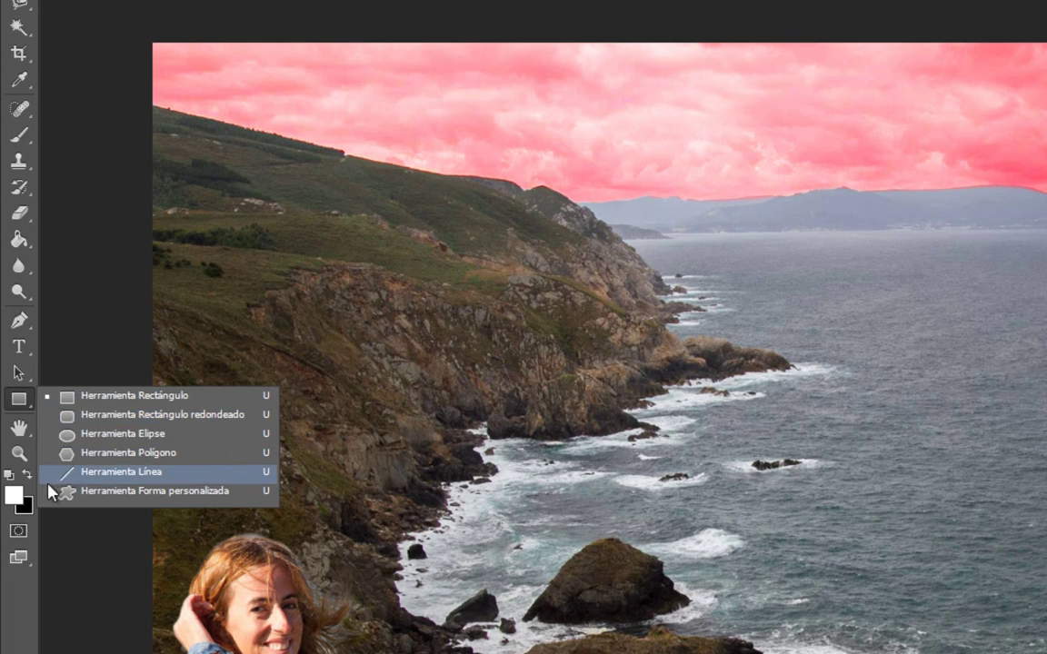
left_click(134, 491)
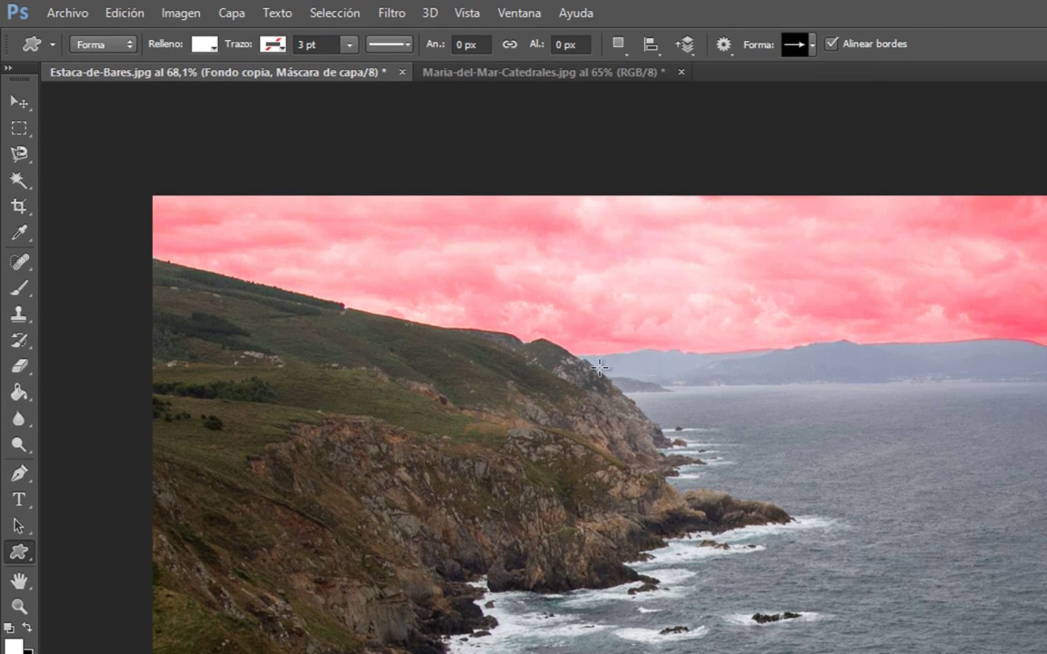
left_click_drag(602, 271, 959, 470)
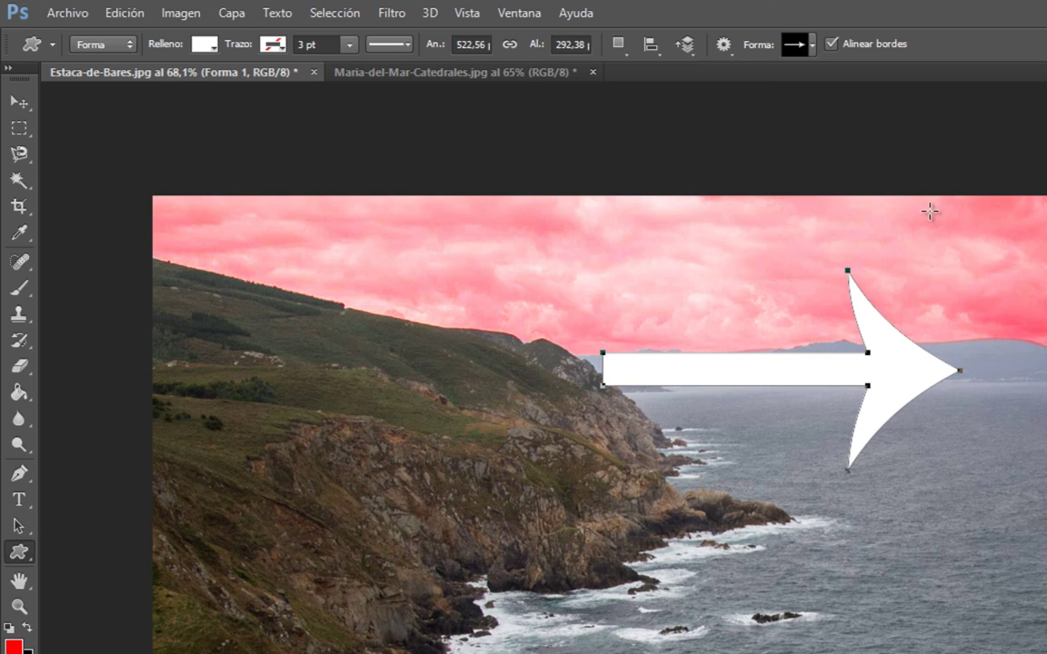
Step: Free-transform the arrow to about 40% scale and 70.55° rotation, pointing at the cliffs
left_click(114, 13)
mouse_move(171, 424)
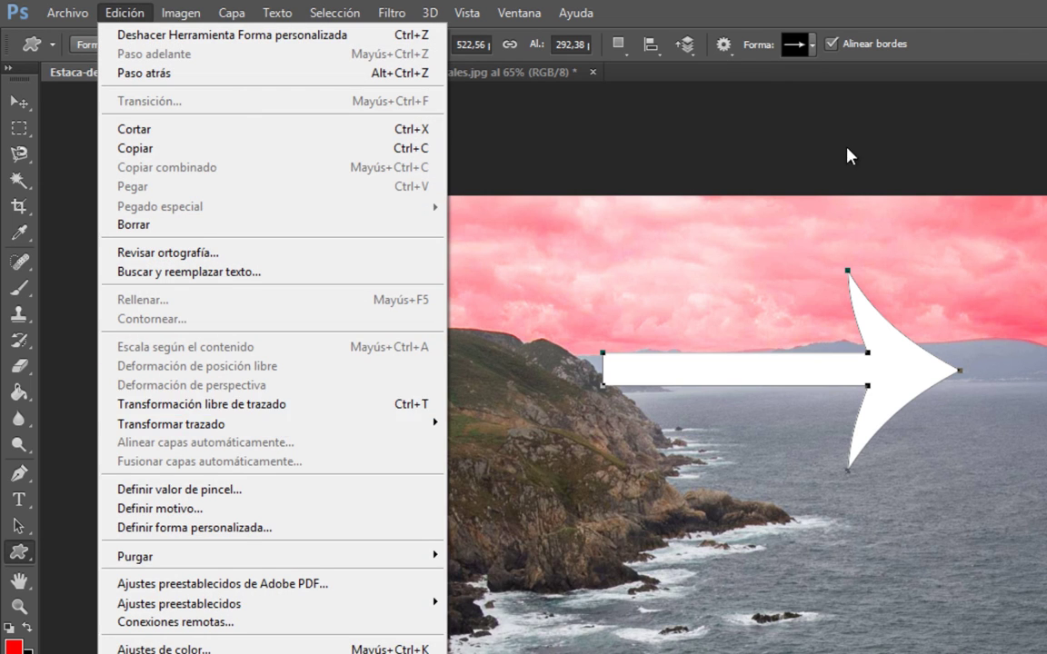
left_click(848, 215)
key("ctrl+r")
key("ctrl+t")
mouse_move(896, 239)
left_mouse_down()
mouse_move(936, 488)
mouse_move(700, 316)
mouse_move(555, 450)
left_mouse_up()
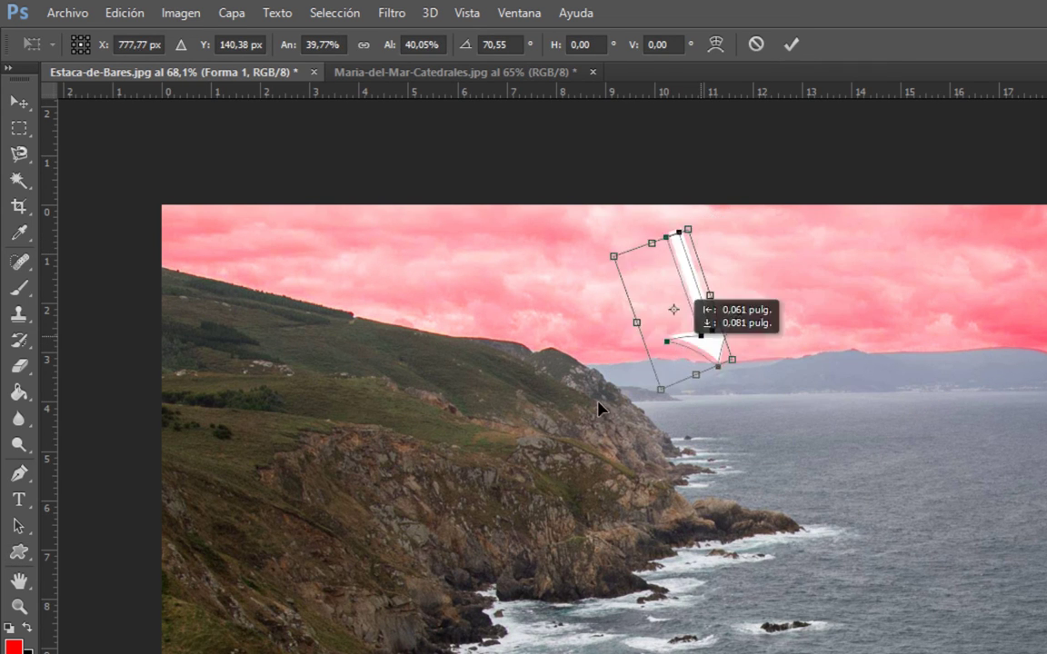
left_click(791, 43)
Step: Change the Forma 1 arrow's fill from white to teal
left_click(214, 47)
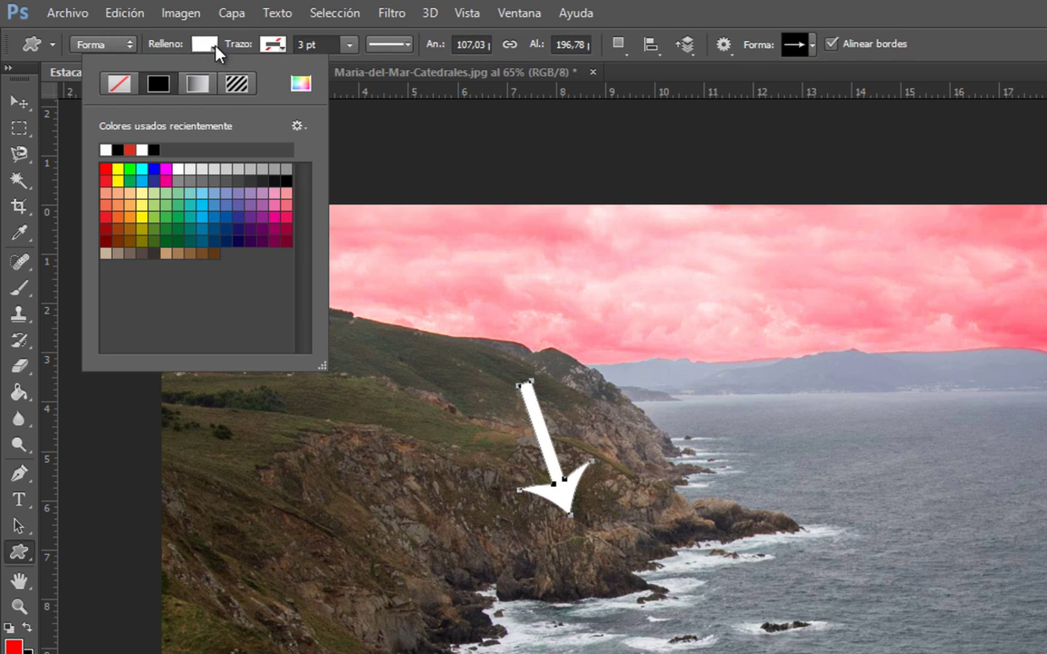
left_click(114, 192)
left_click(123, 215)
left_click(195, 207)
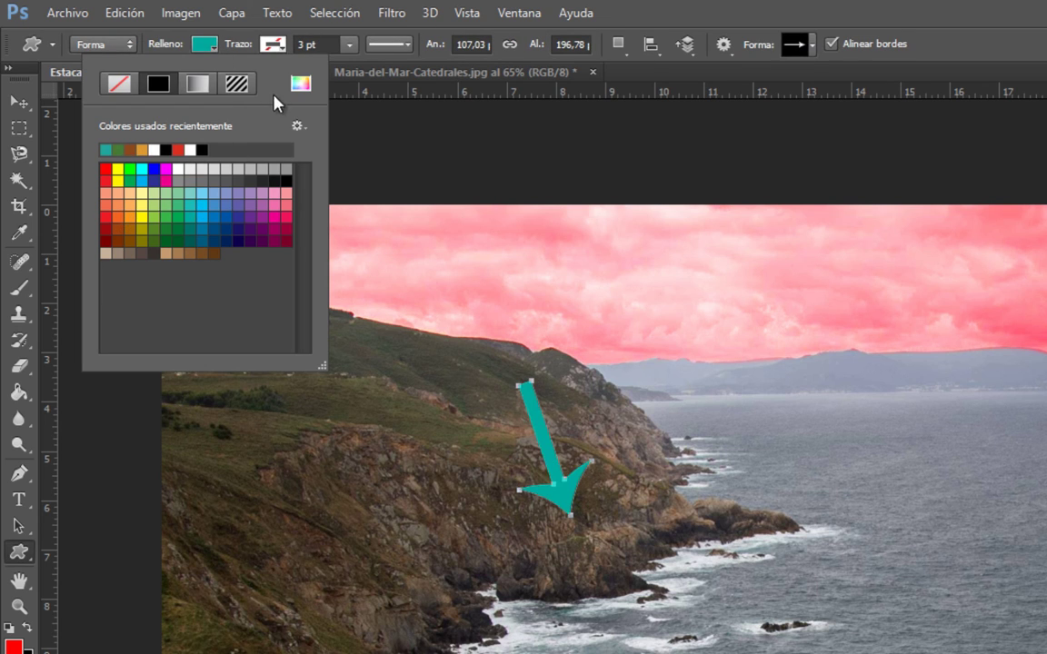
left_click(206, 47)
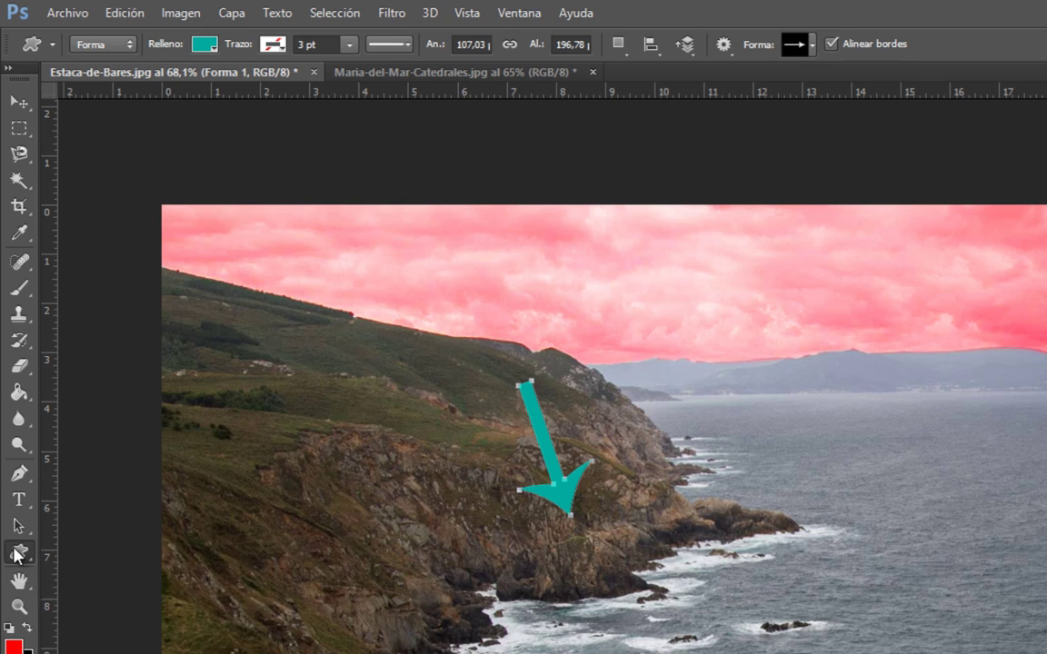
Step: Browse the shape tool list, drawing mode and tool preset options without changes
right_click(18, 552)
left_click(157, 39)
left_click(72, 44)
left_click(50, 43)
left_click(253, 85)
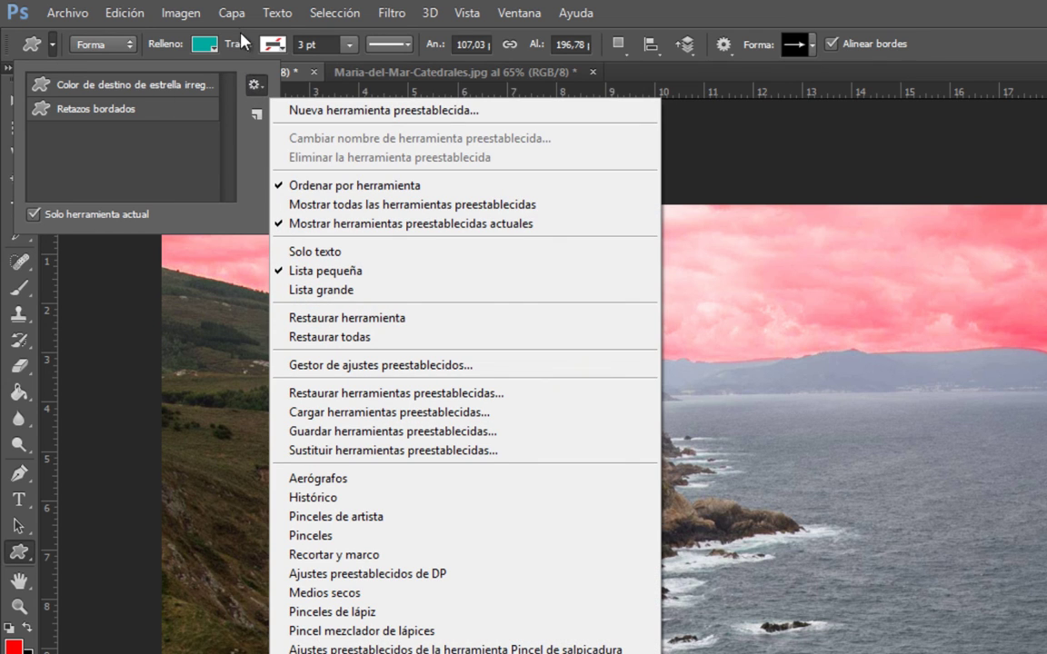
left_click(216, 28)
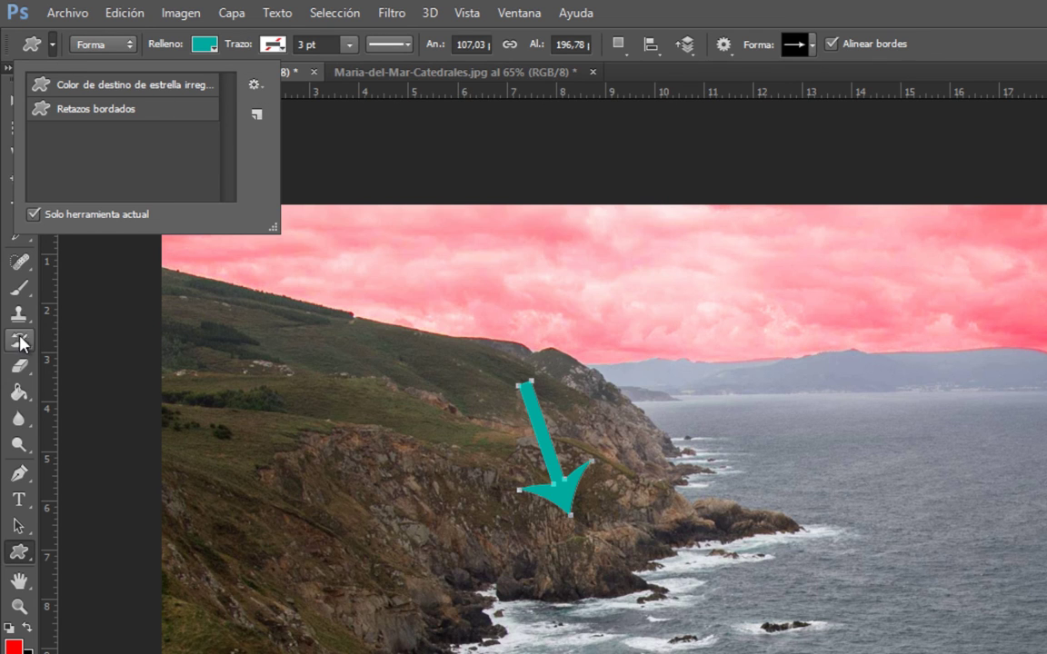
left_click(50, 43)
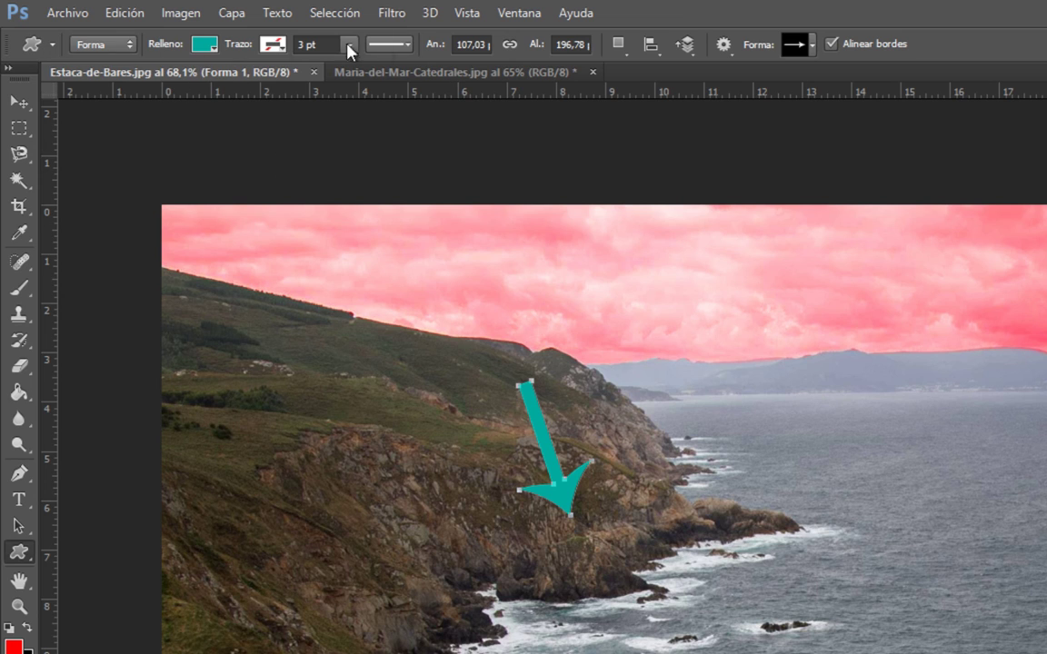
Step: Recheck the shape tools, keeping Custom Shape, and review the tool presets again
right_click(19, 552)
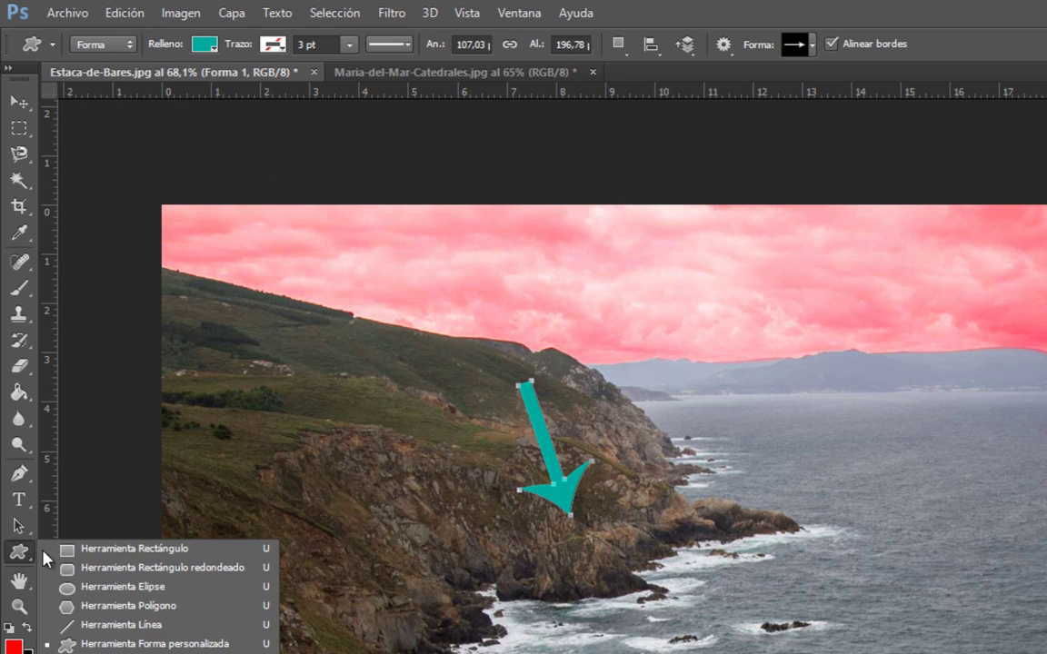
key("Escape")
left_click(30, 47)
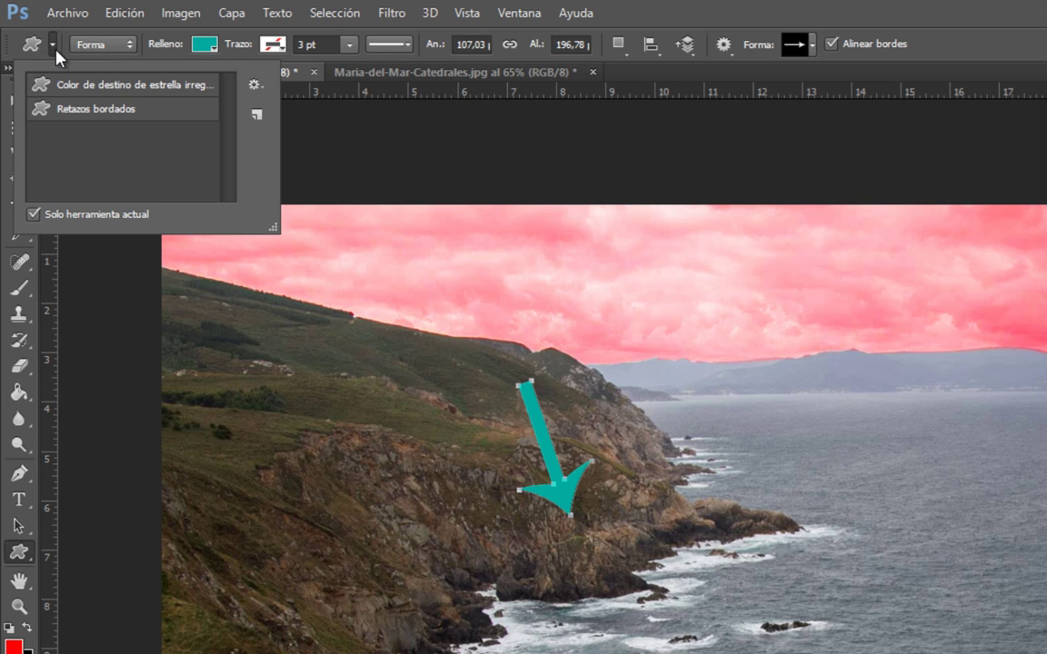
left_click(127, 53)
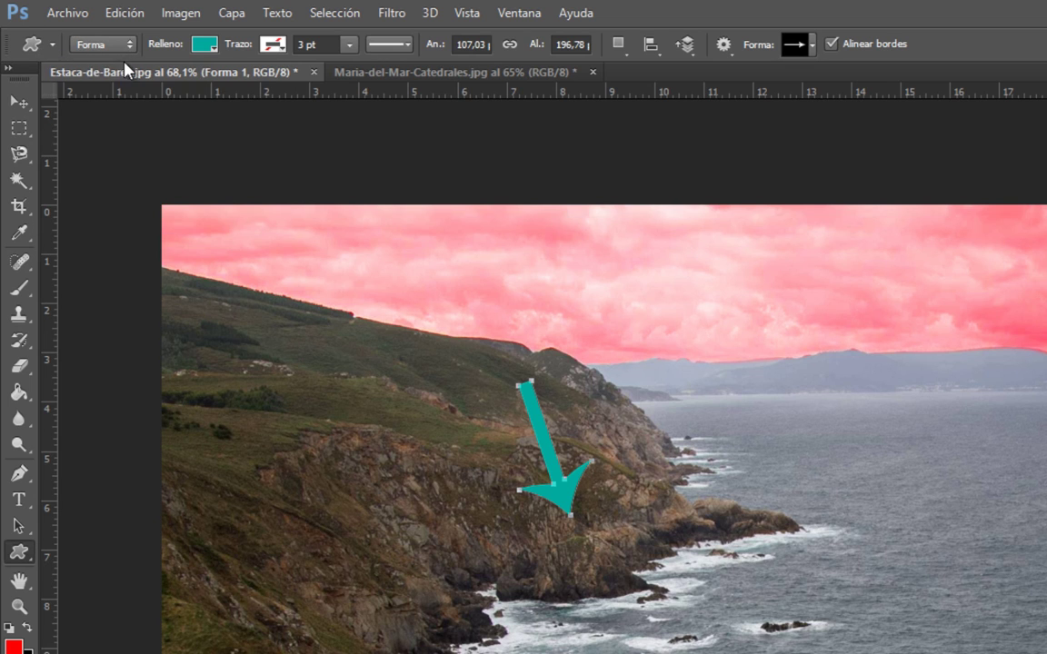
right_click(28, 545)
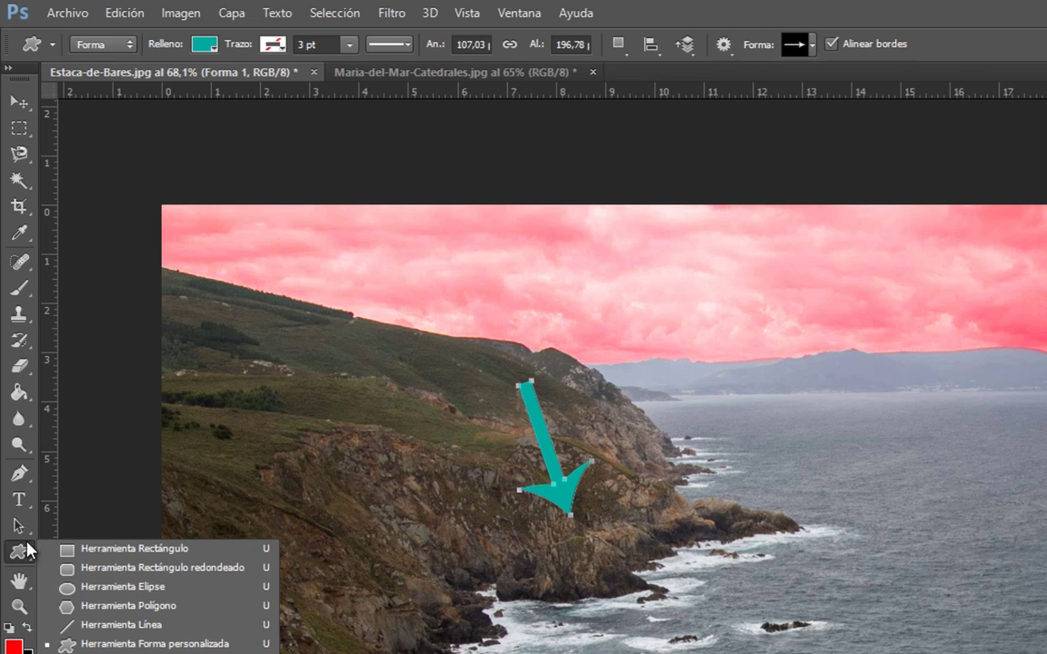
left_click(146, 643)
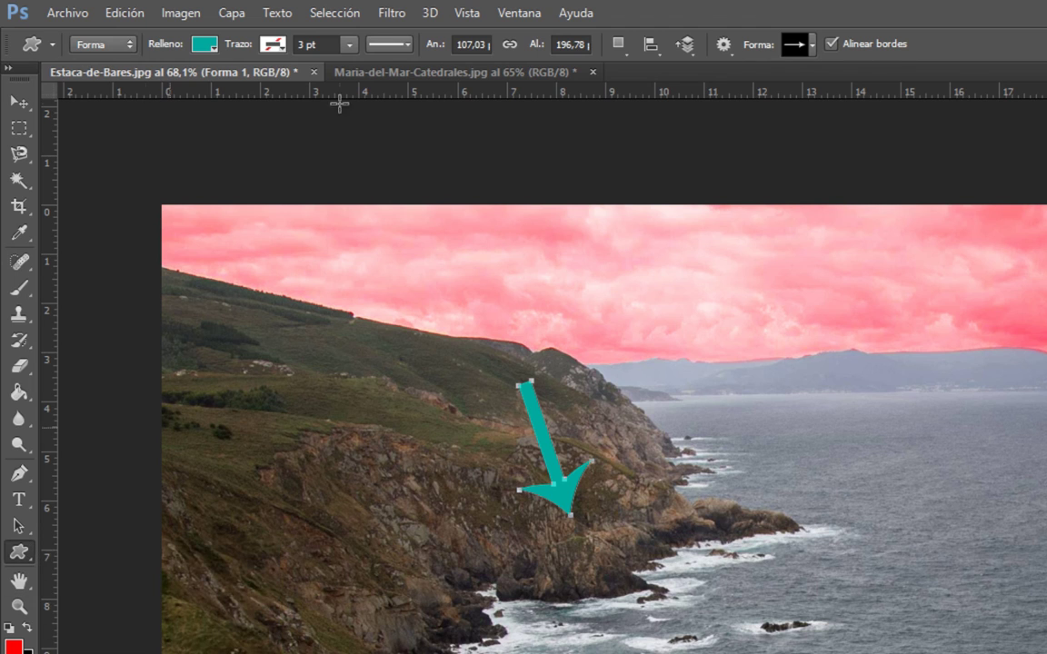
left_click(102, 45)
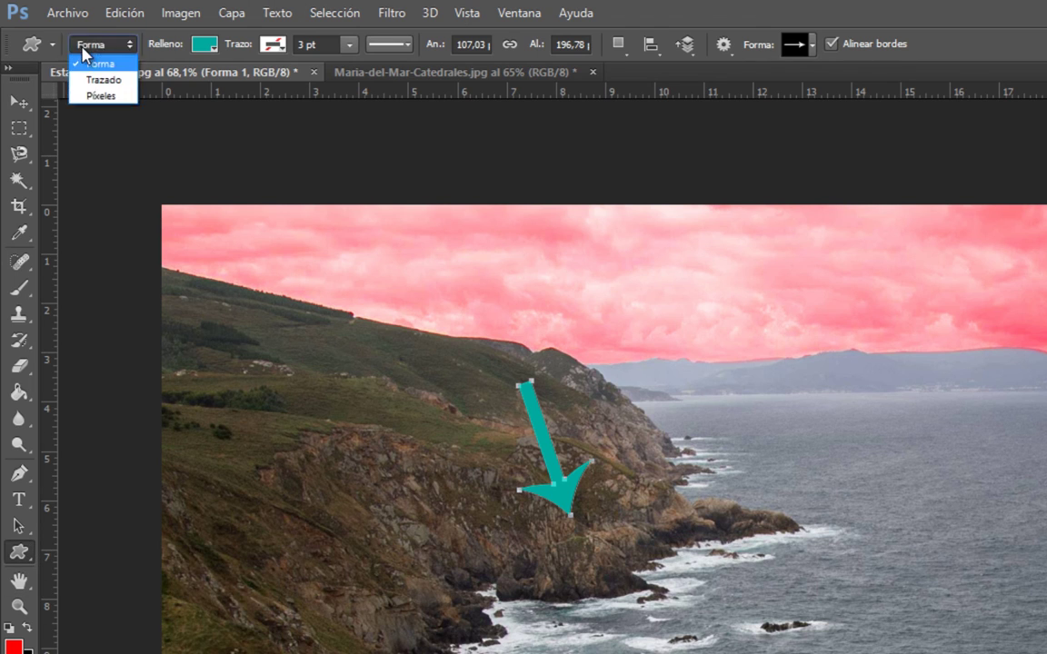
left_click(50, 45)
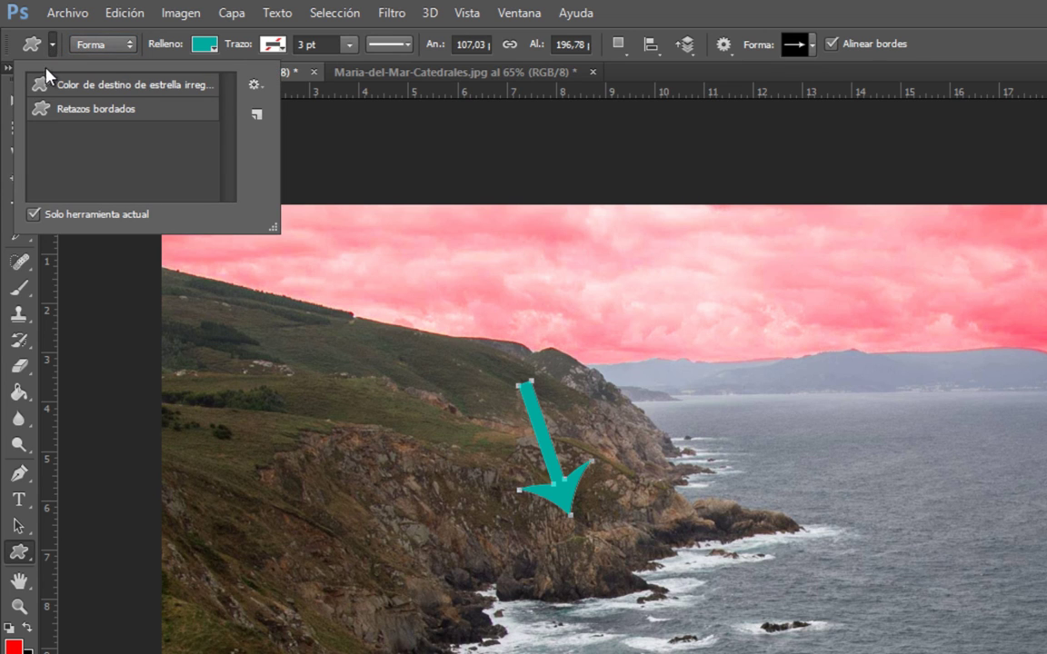
left_click(255, 85)
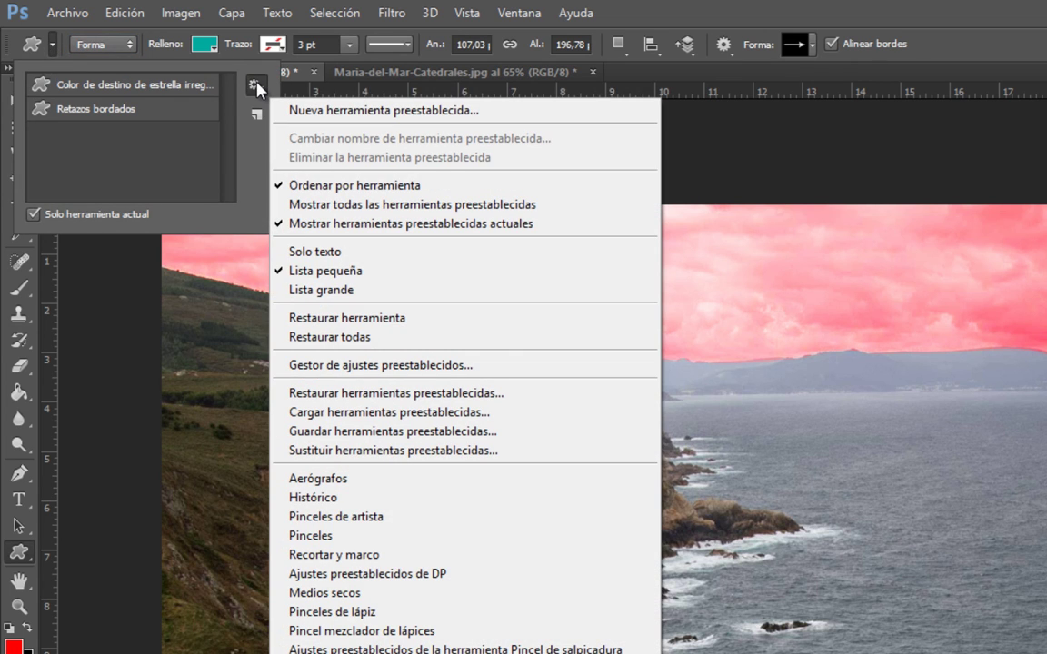
left_click(435, 27)
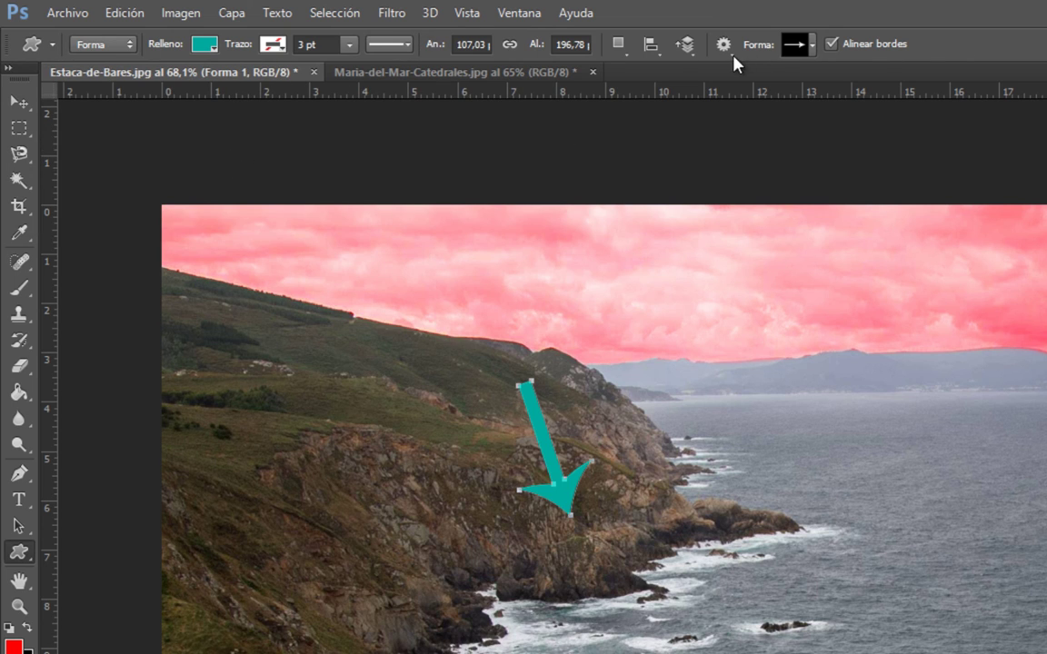
Step: Pick the thick arrow custom shape and draw it pointing right over the horizon
left_click(795, 46)
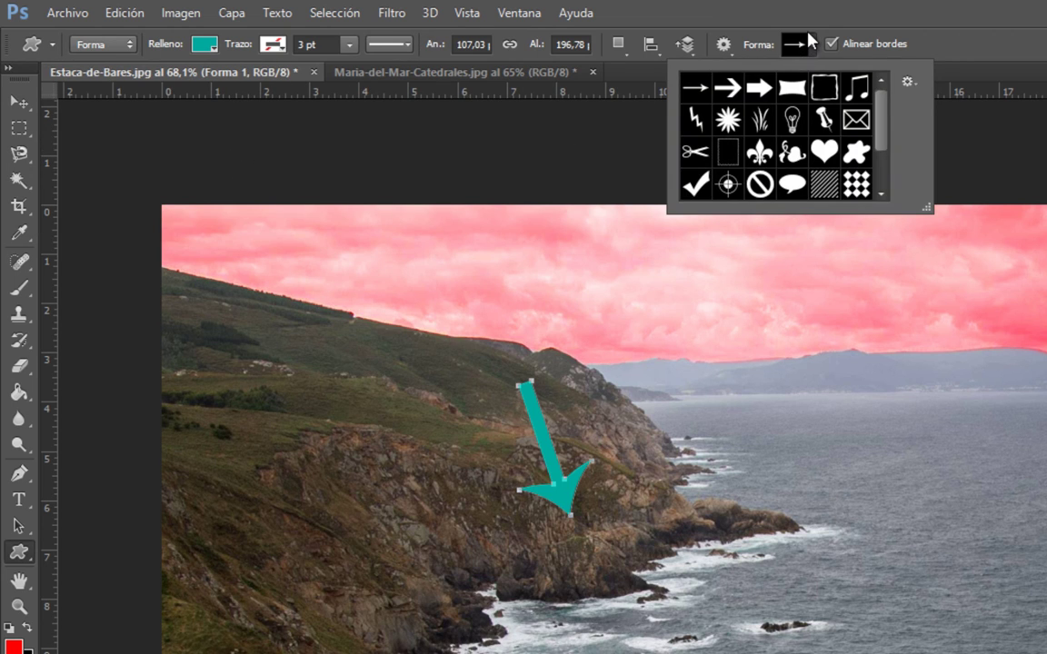
left_click(809, 40)
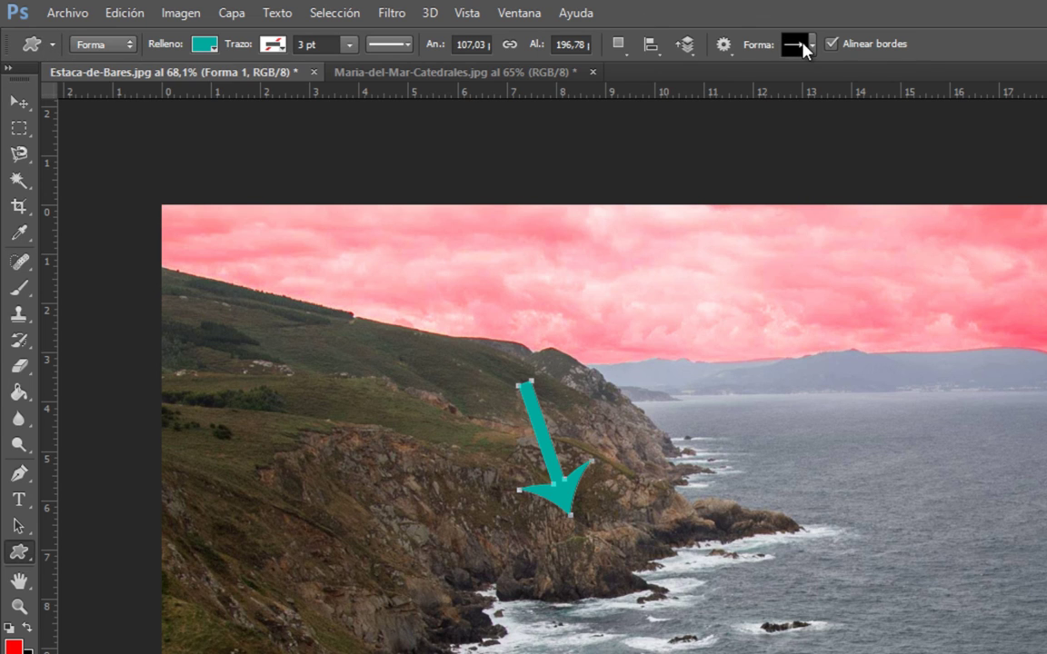
left_click(808, 45)
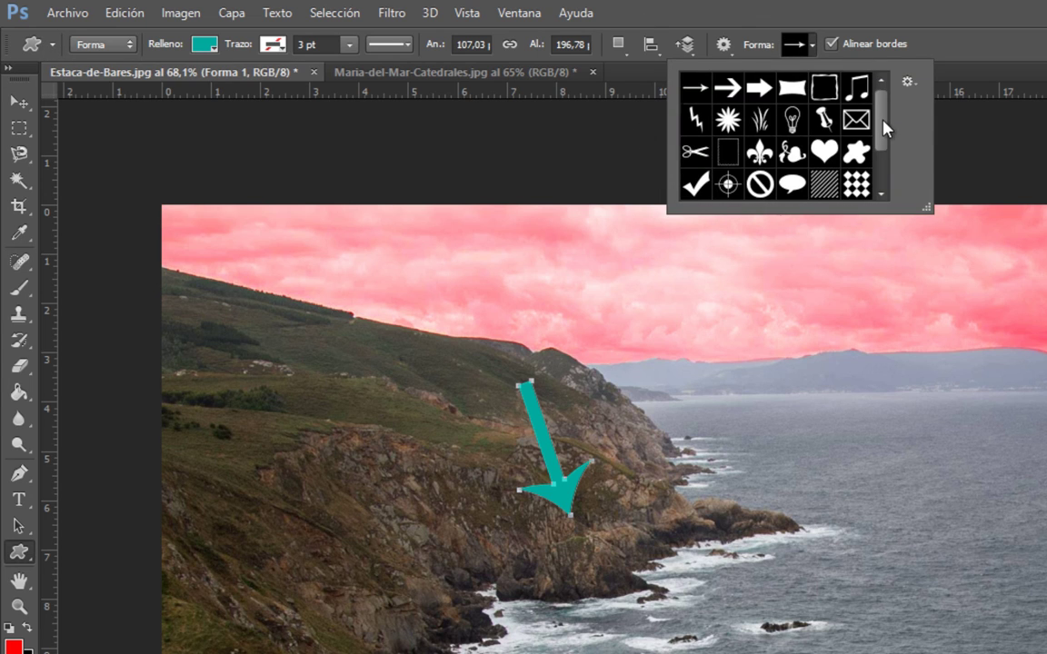
scroll(882, 116, "down", 2)
scroll(882, 114, "up", 2)
left_click(727, 88)
left_click_drag(650, 275, 934, 444)
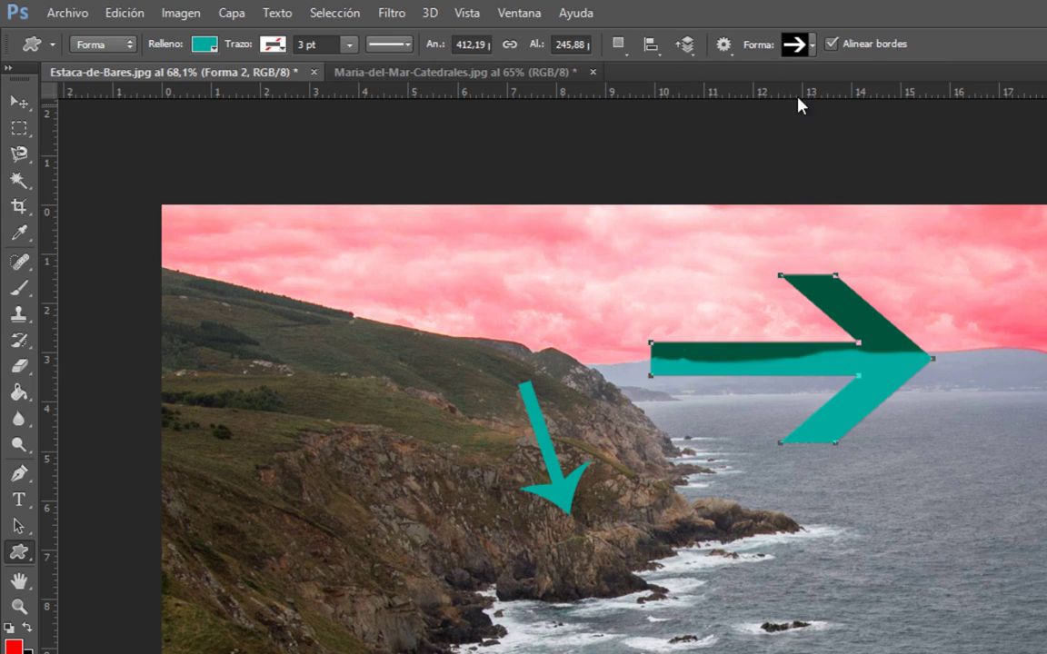
Step: Browse the shape library's set options and select the wavy frame shape
left_click(811, 44)
left_click(909, 83)
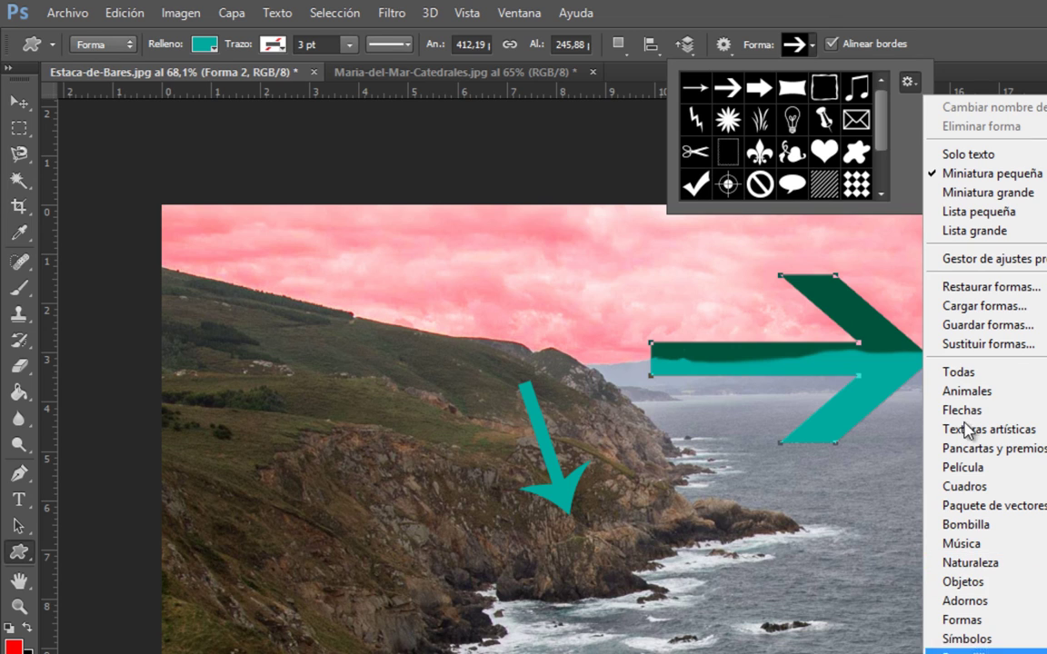
left_click(884, 130)
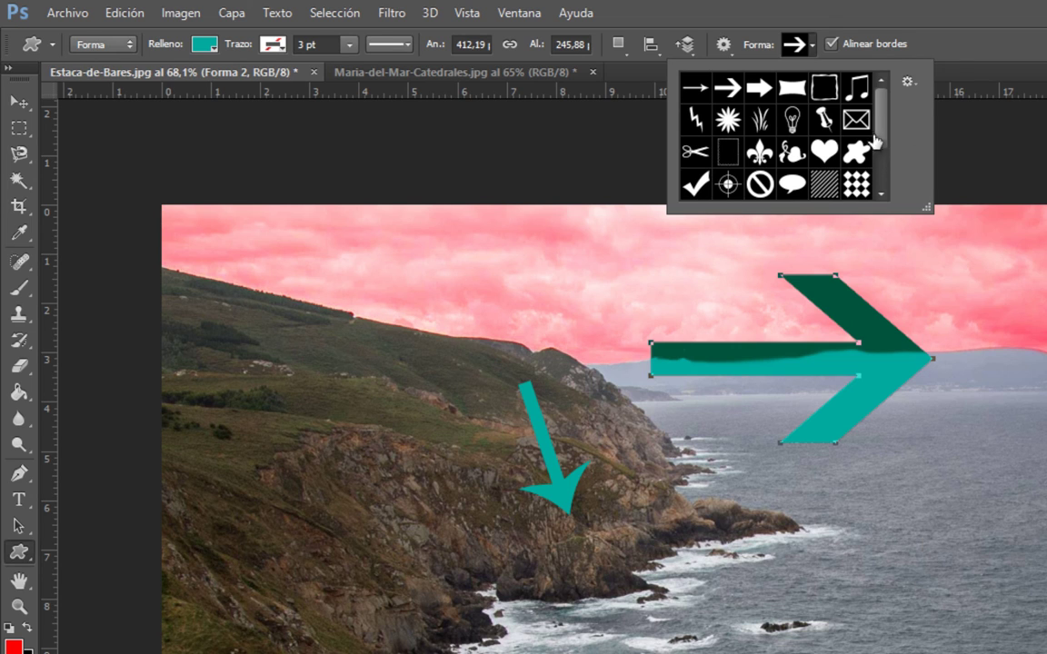
left_click(822, 88)
Step: Draw the wavy frame around the woman and fill it green
mouse_move(477, 144)
left_mouse_down()
mouse_move(150, 576)
mouse_move(162, 588)
left_mouse_up()
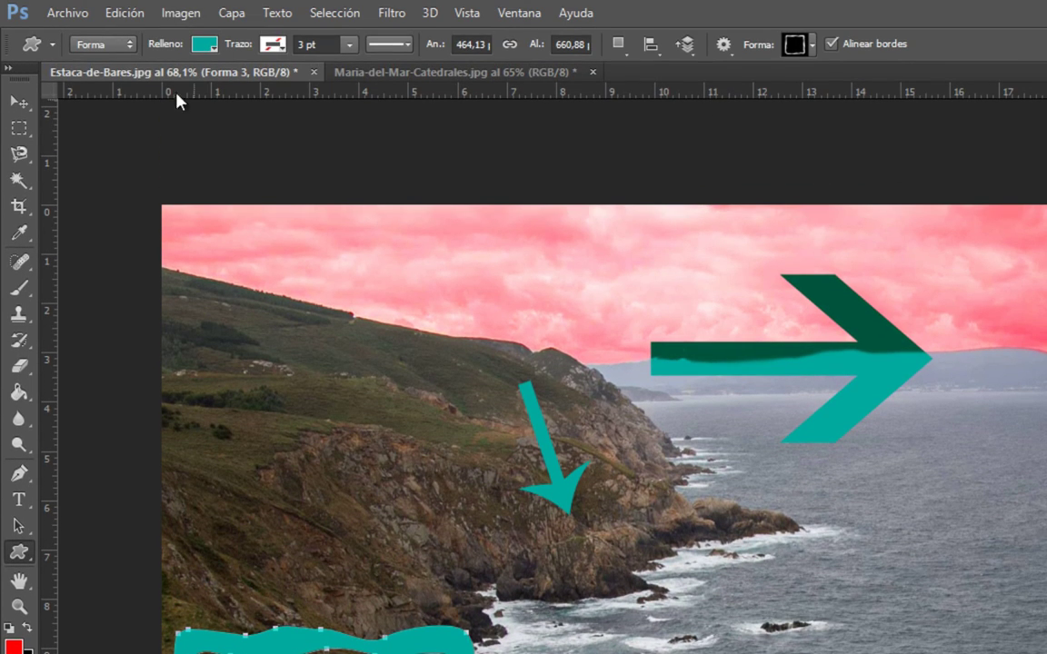
left_click(205, 44)
left_click(159, 217)
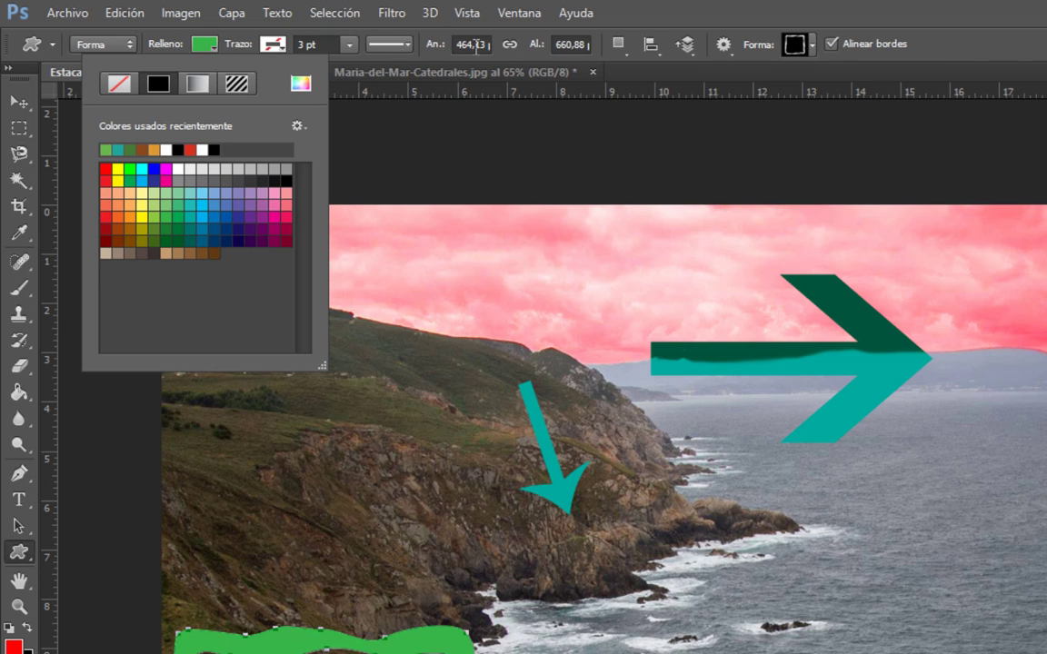
left_click(380, 108)
Step: Review the stroke style's end cap and corner options, leaving them unchanged
left_click(397, 49)
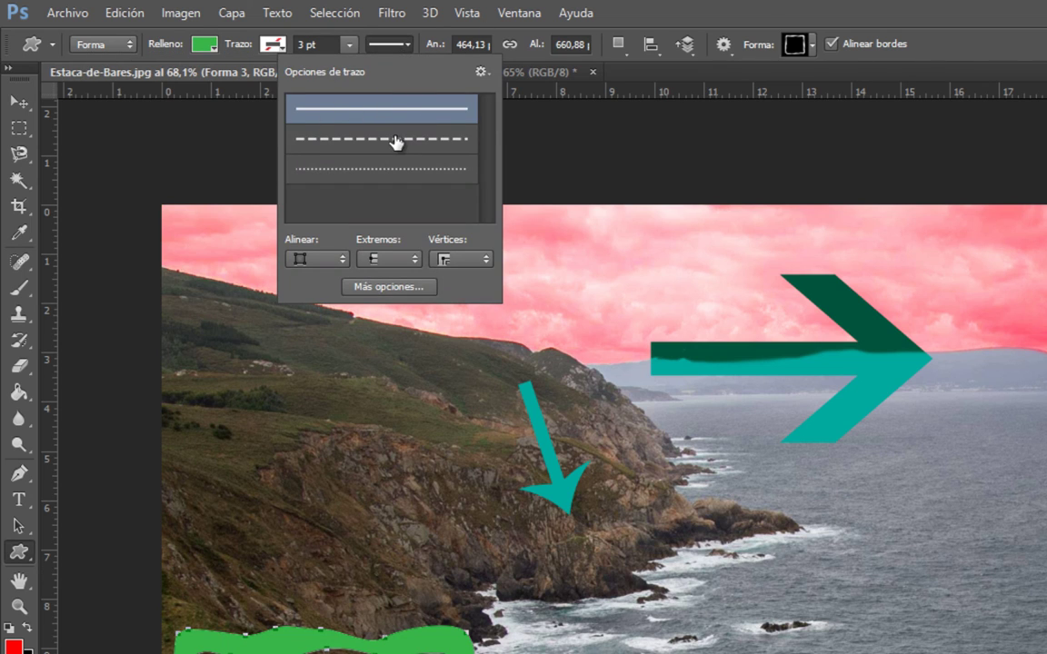
left_click(402, 261)
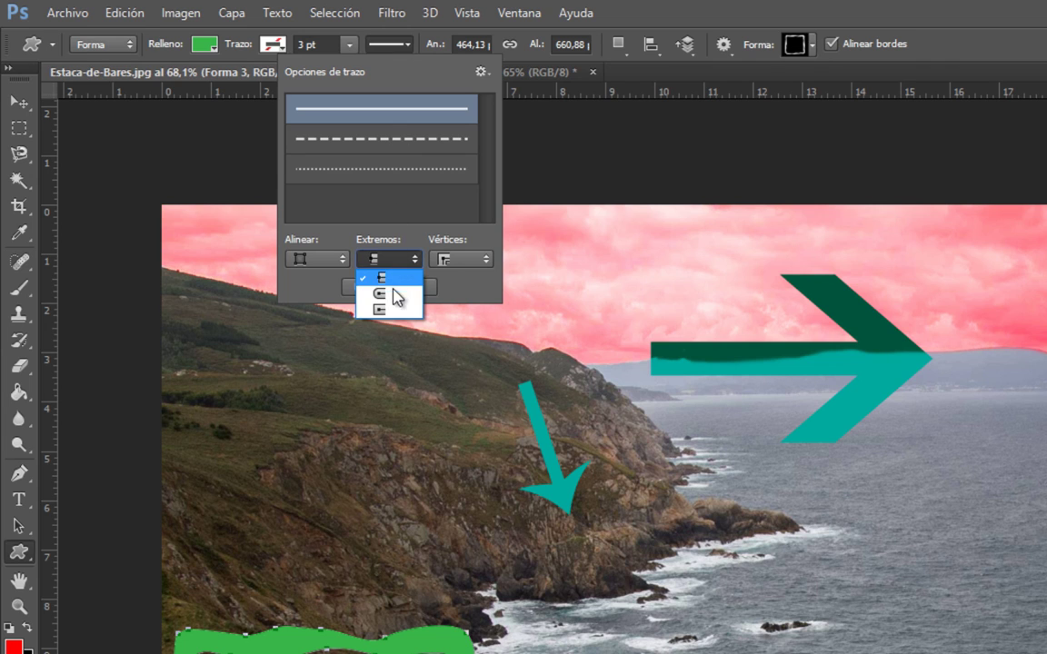
left_click(398, 275)
left_click(472, 260)
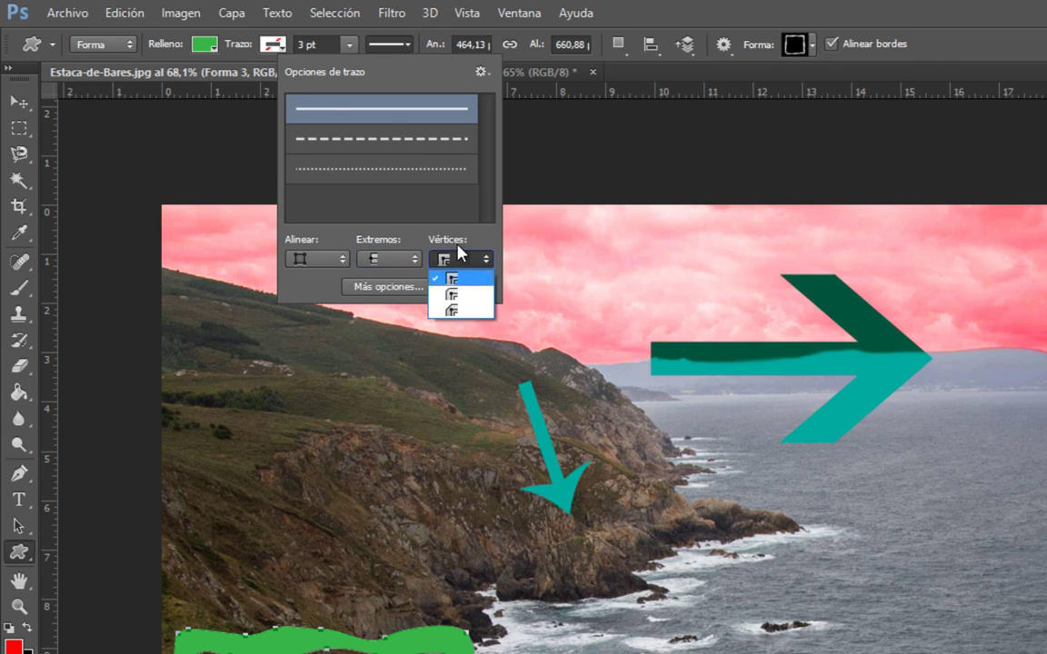
left_click(445, 260)
key("Escape")
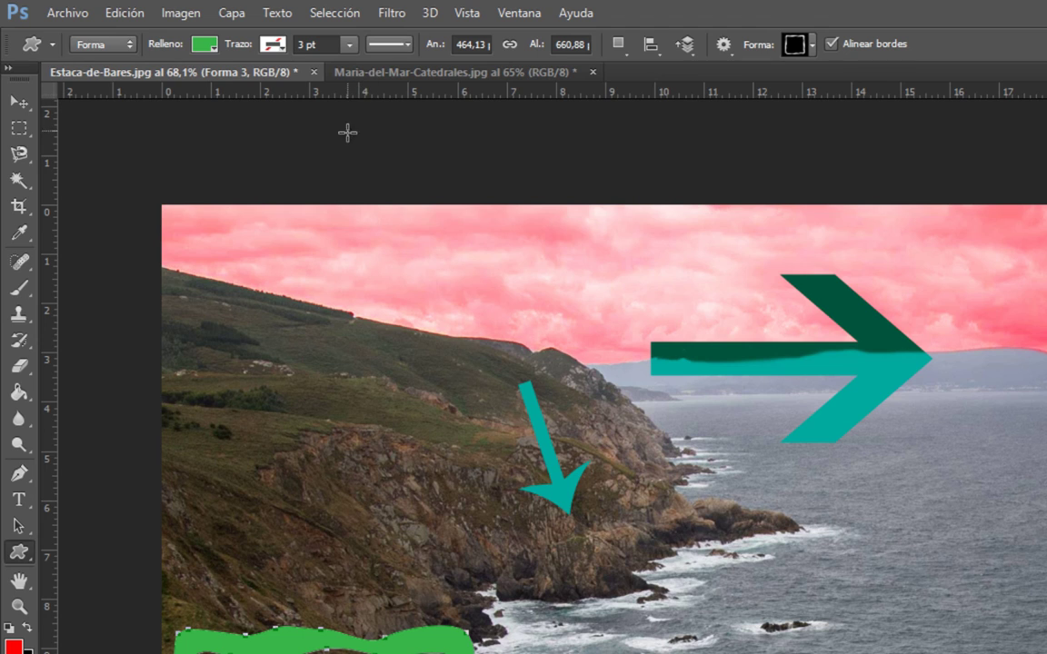